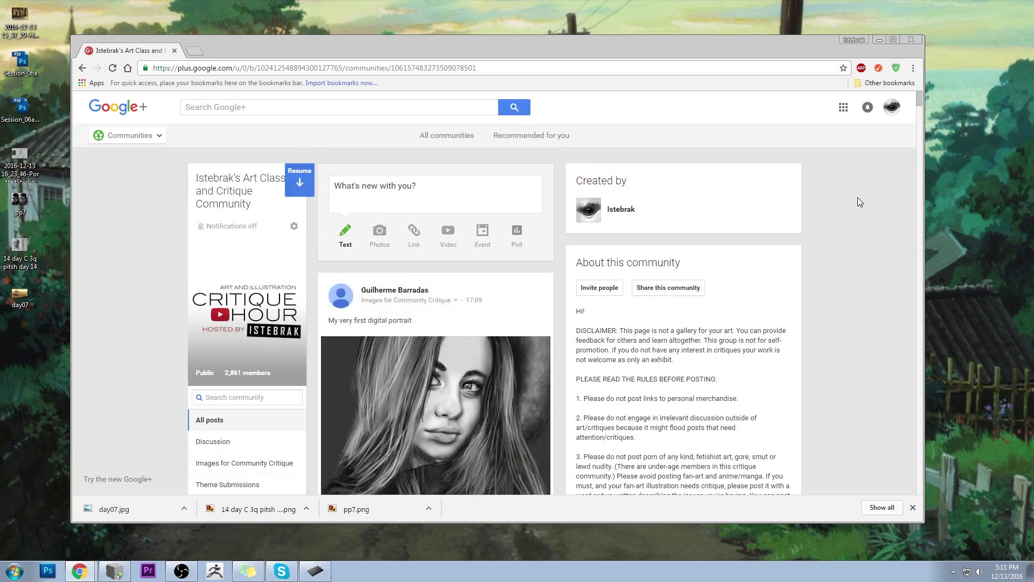
Reload the art critique community page in Google+ and maximize the Chrome window.
{"action": "left_click", "coordinate": [112, 68]}
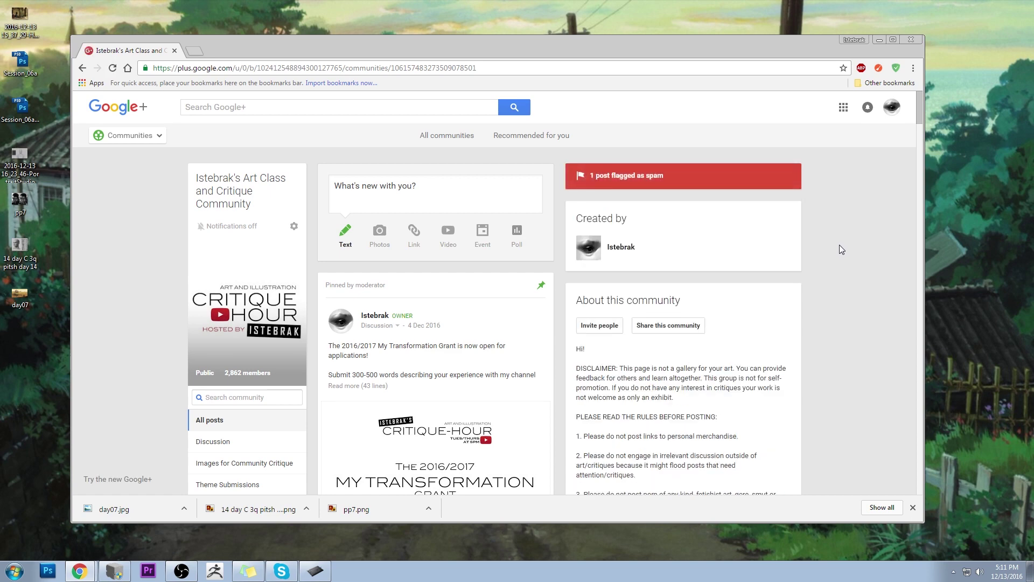
{"action": "scroll", "coordinate": [841, 248], "scroll_direction": "down", "scroll_amount": 2}
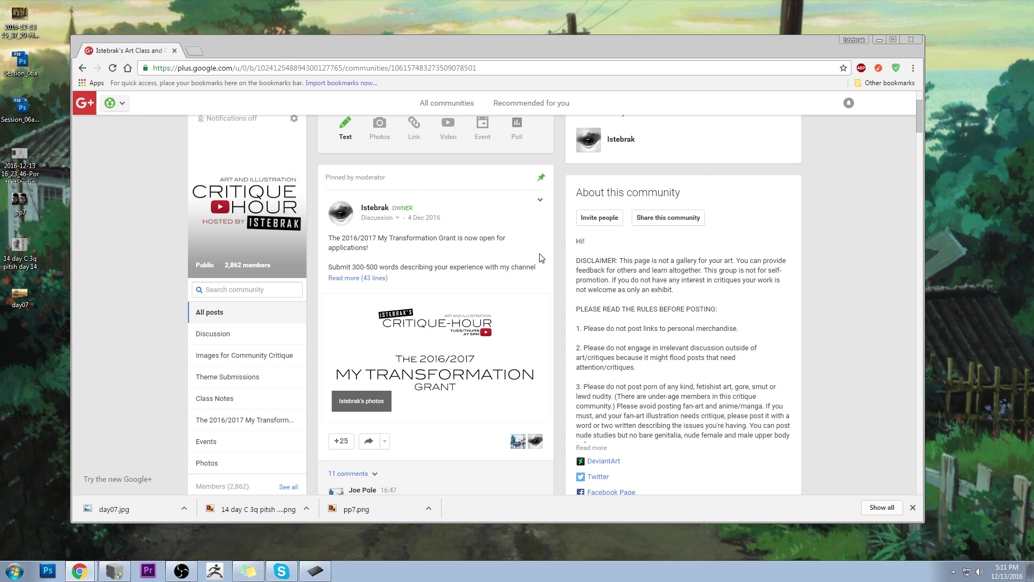
{"action": "double_click", "coordinate": [603, 38]}
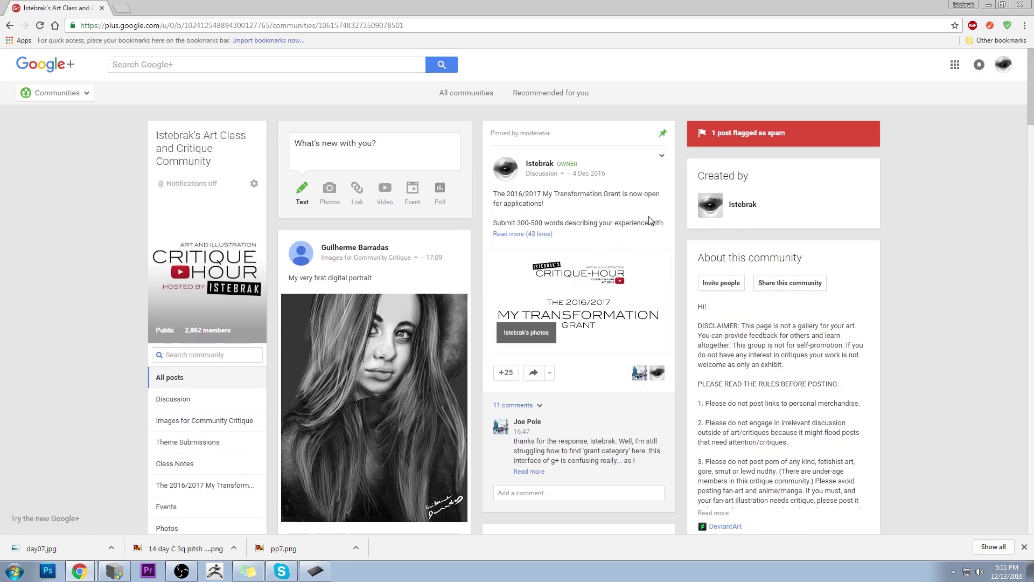
Approve the one post flagged as spam, then go back to the community feed.
{"action": "left_click", "coordinate": [741, 134]}
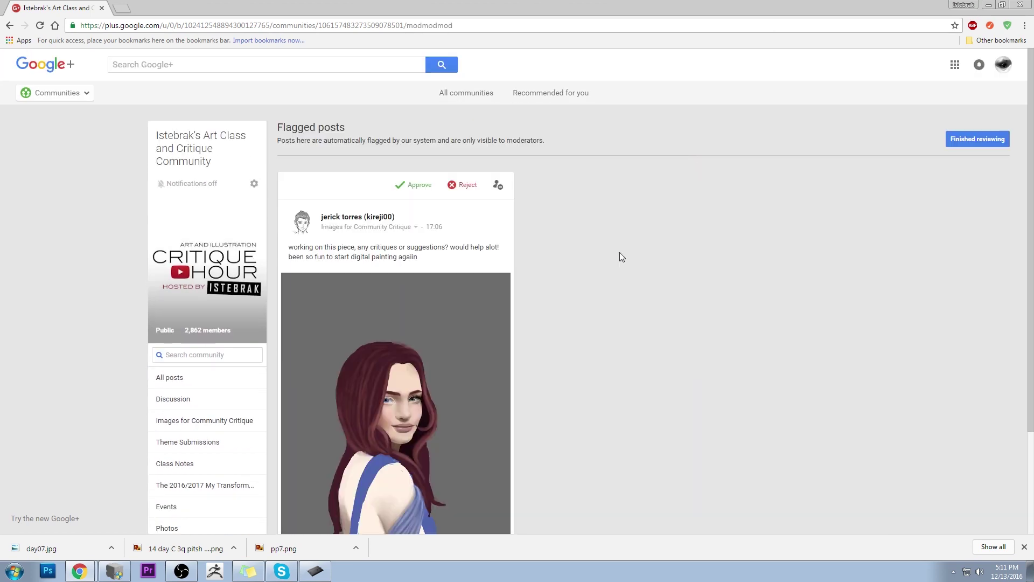
{"action": "left_click", "coordinate": [411, 186]}
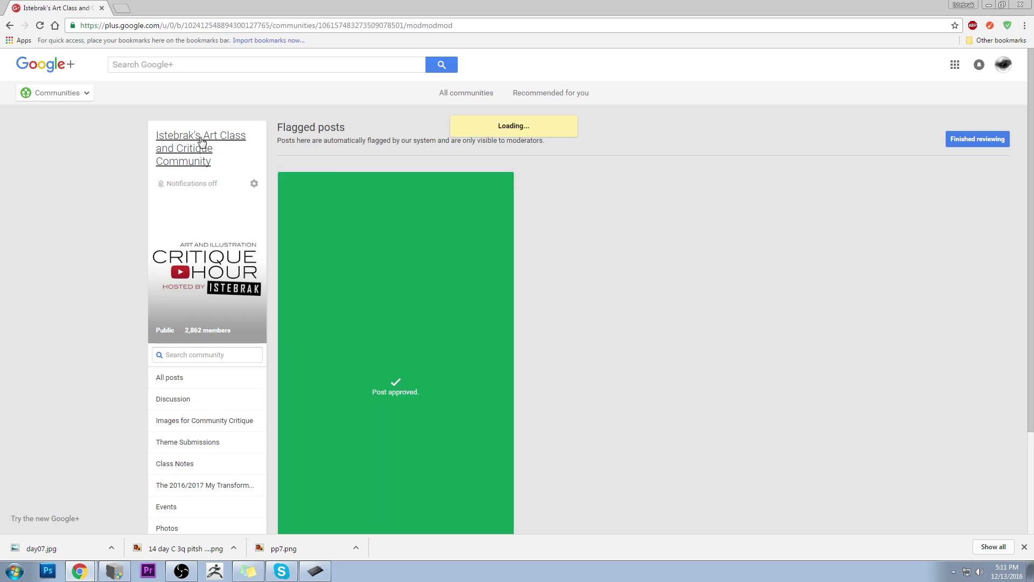
{"action": "left_click", "coordinate": [202, 141]}
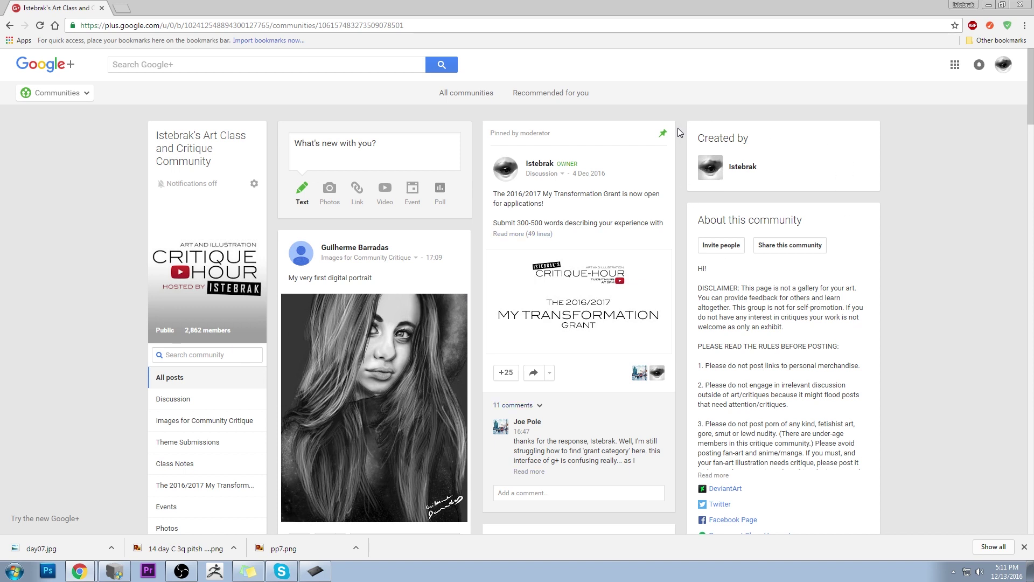
{"action": "left_click", "coordinate": [1021, 576]}
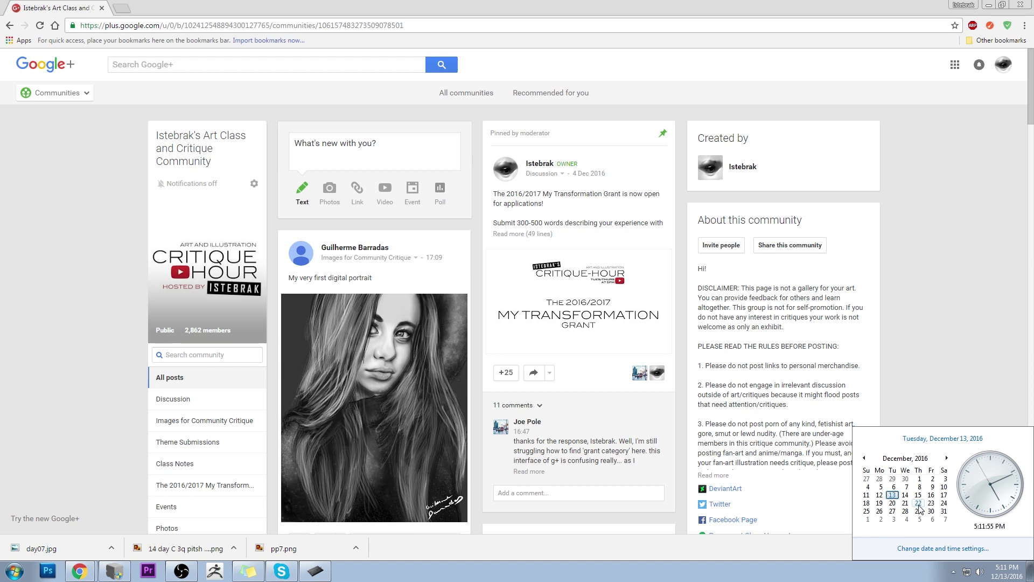
{"action": "left_click", "coordinate": [953, 224]}
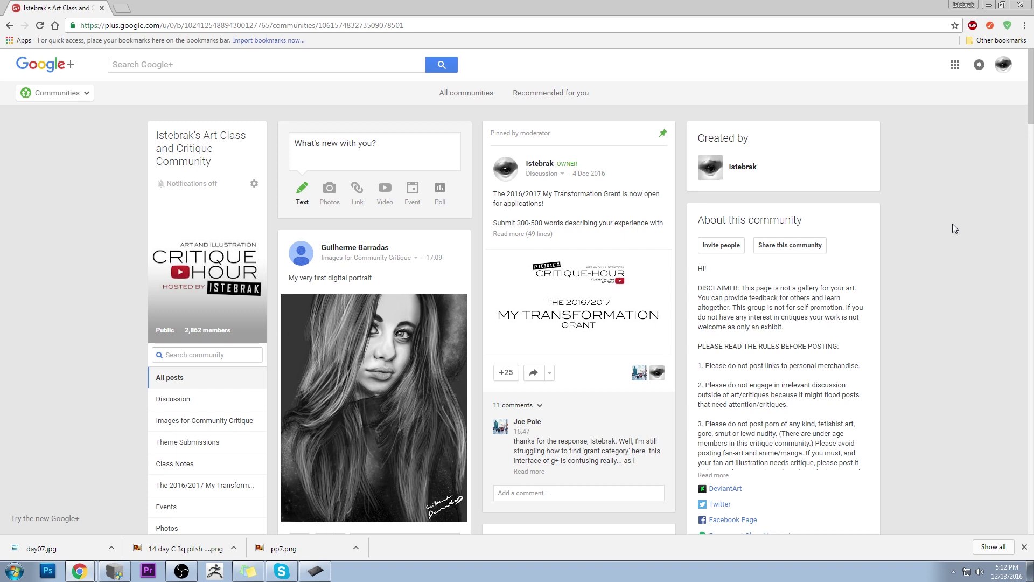
{"action": "scroll", "coordinate": [952, 228], "scroll_direction": "down", "scroll_amount": 10}
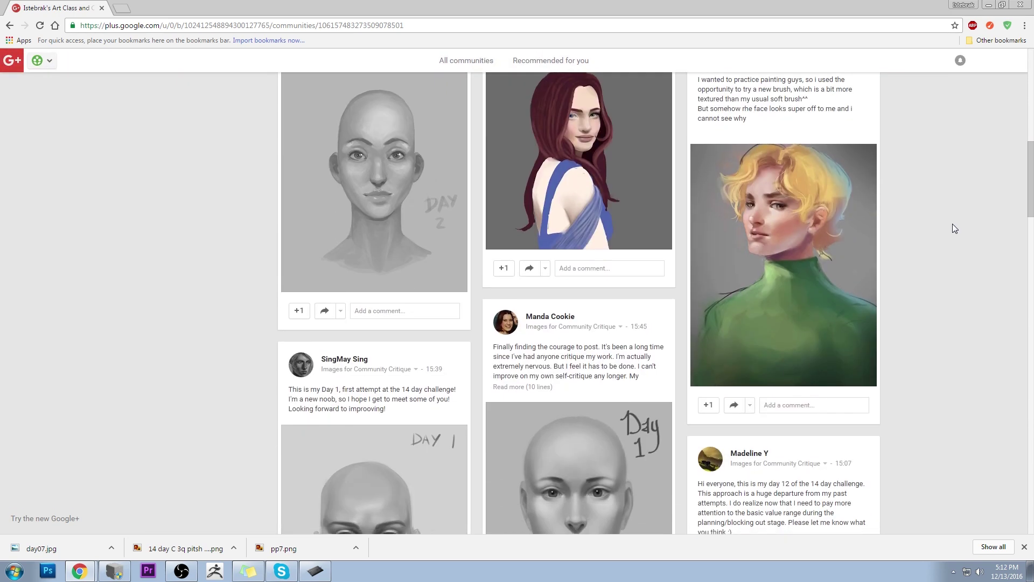
{"action": "scroll", "coordinate": [953, 228], "scroll_direction": "down", "scroll_amount": 4}
{"action": "scroll", "coordinate": [953, 228], "scroll_direction": "up", "scroll_amount": 3}
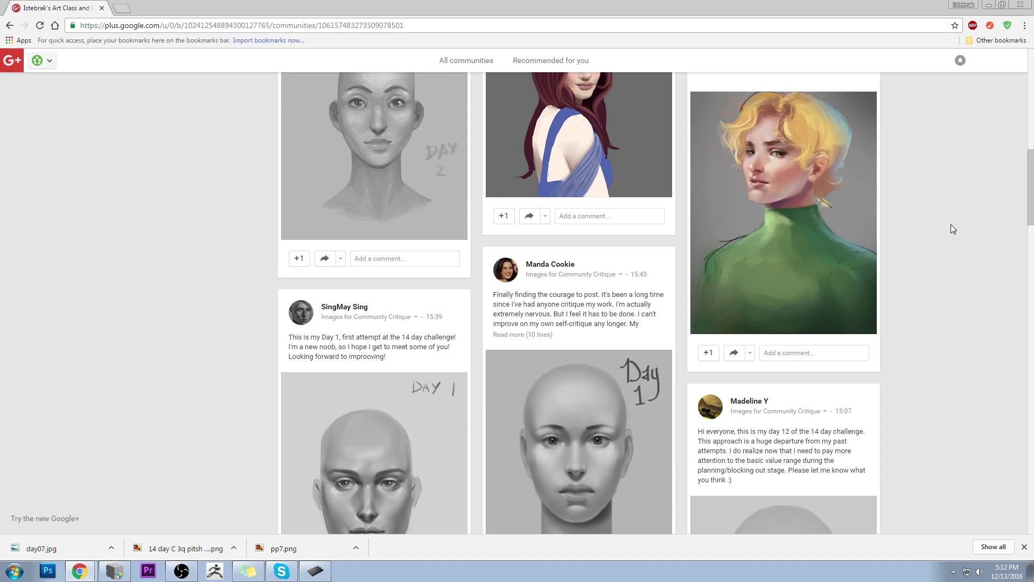
{"action": "scroll", "coordinate": [951, 224], "scroll_direction": "down", "scroll_amount": 6}
{"action": "scroll", "coordinate": [952, 224], "scroll_direction": "up", "scroll_amount": 13}
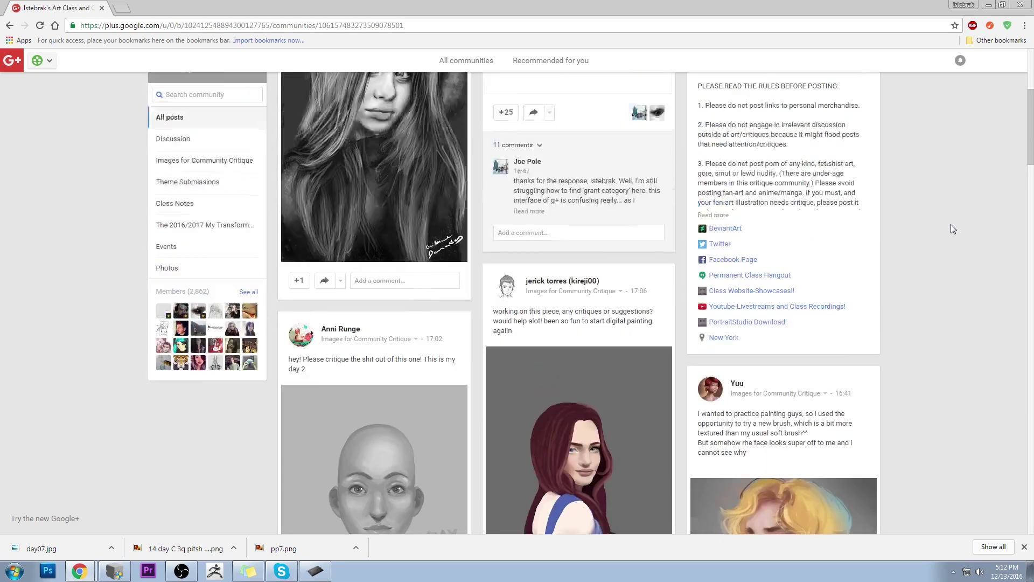
{"action": "scroll", "coordinate": [951, 224], "scroll_direction": "up", "scroll_amount": 5}
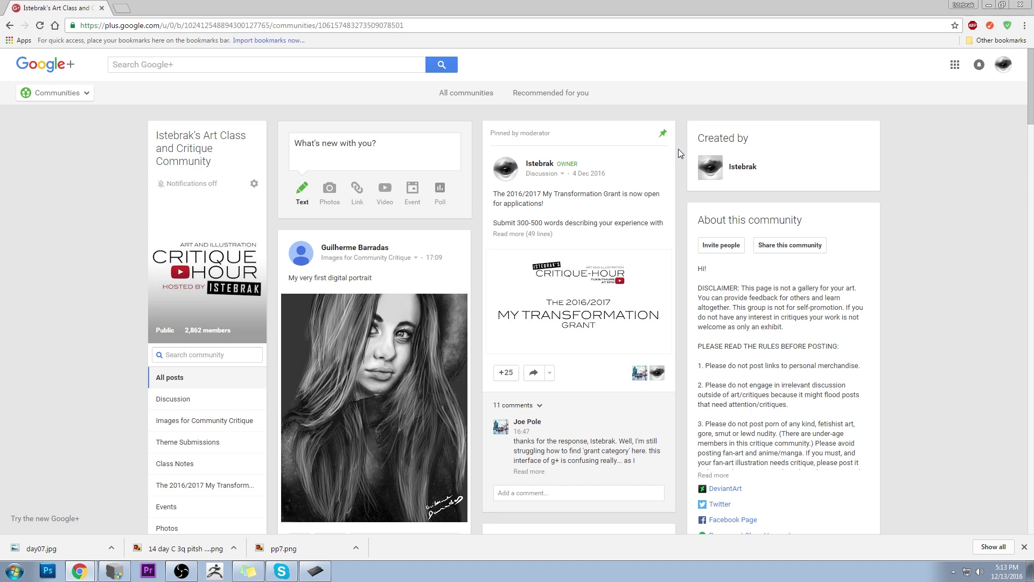
Scroll through the community feed, then restore Chrome from full screen to a smaller window.
{"action": "scroll", "coordinate": [679, 150], "scroll_direction": "down", "scroll_amount": 4}
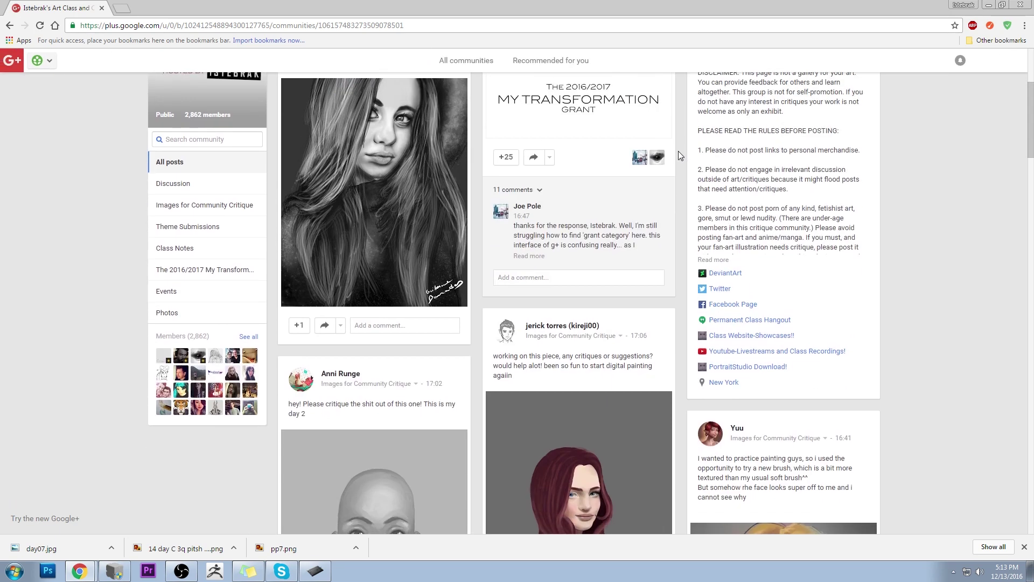
{"action": "scroll", "coordinate": [677, 150], "scroll_direction": "up", "scroll_amount": 4}
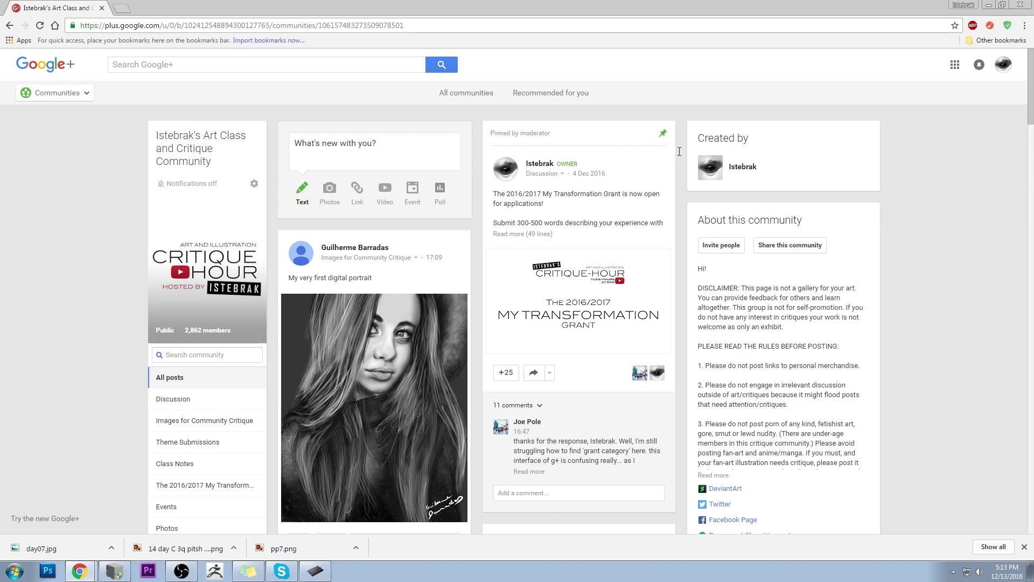
{"action": "scroll", "coordinate": [679, 152], "scroll_direction": "down", "scroll_amount": 3}
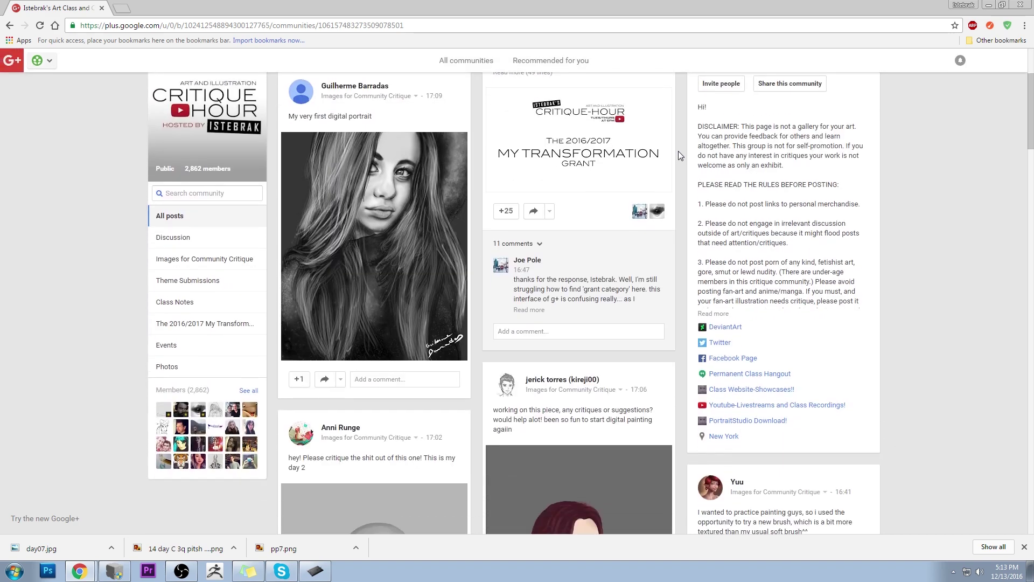
{"action": "scroll", "coordinate": [679, 155], "scroll_direction": "down", "scroll_amount": 4}
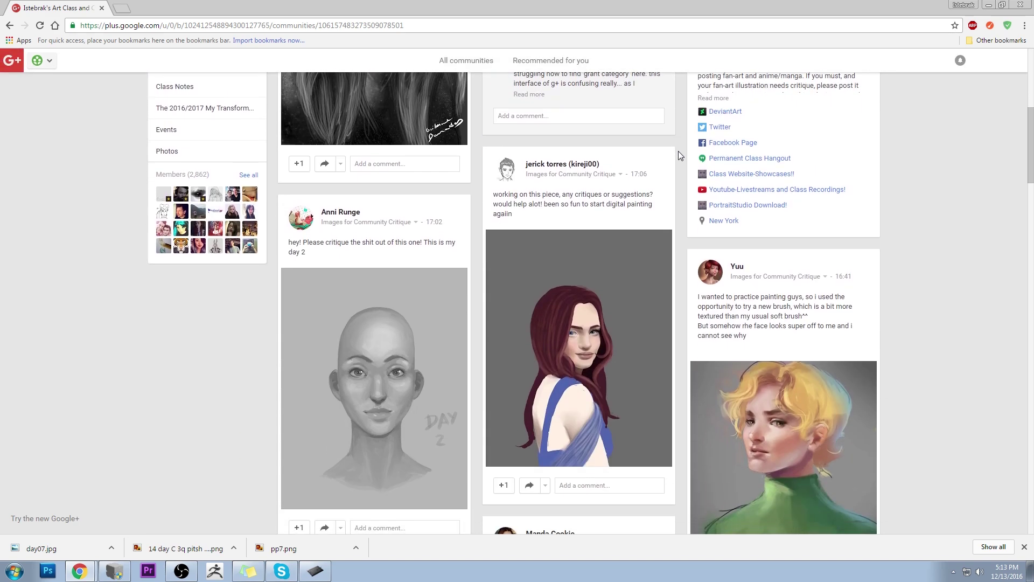
{"action": "scroll", "coordinate": [678, 151], "scroll_direction": "up", "scroll_amount": 10}
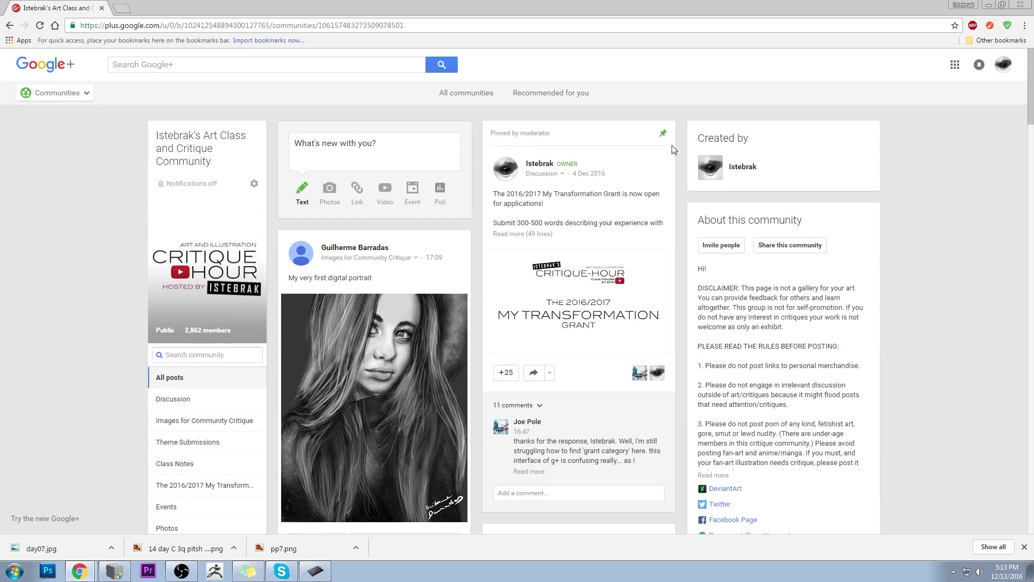
{"action": "left_click_drag", "start_coordinate": [536, 5], "coordinate": [612, 6]}
Minimize Chrome to reveal the PortraitStudio launcher, which shows Ready after the patch download.
{"action": "left_click", "coordinate": [80, 571]}
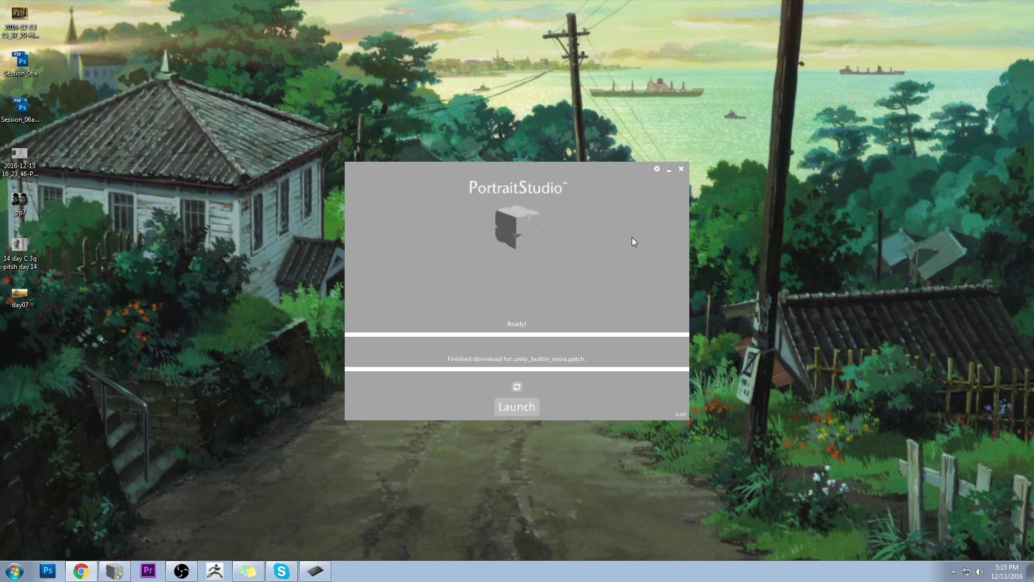
Launch PortraitStudio and maximize its window to show the default bald male head.
{"action": "left_click", "coordinate": [516, 406]}
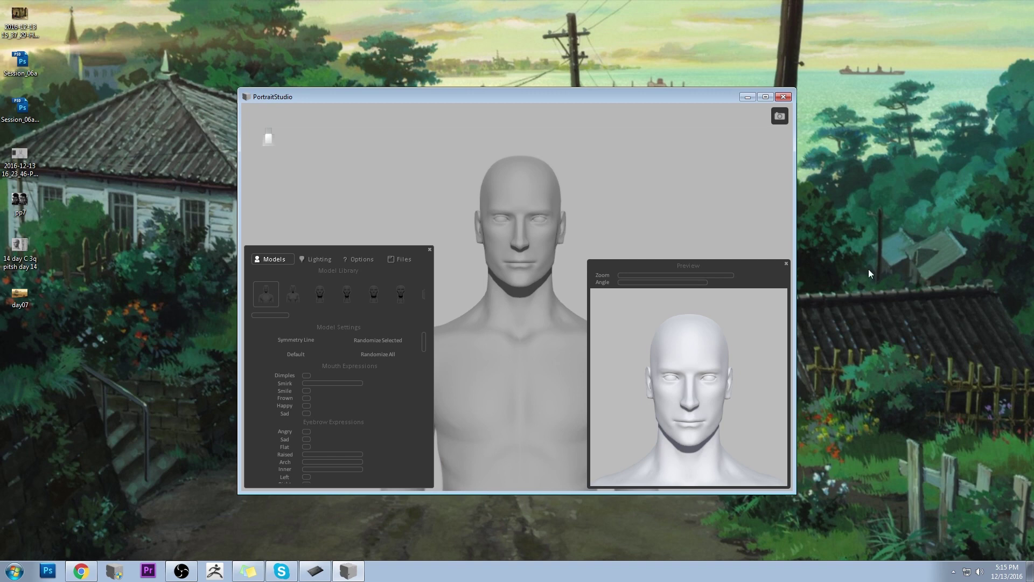
{"action": "mouse_move", "coordinate": [796, 229]}
{"action": "left_mouse_down"}
{"action": "mouse_move", "coordinate": [913, 229]}
{"action": "mouse_move", "coordinate": [788, 229]}
{"action": "left_mouse_up"}
{"action": "left_click", "coordinate": [758, 97]}
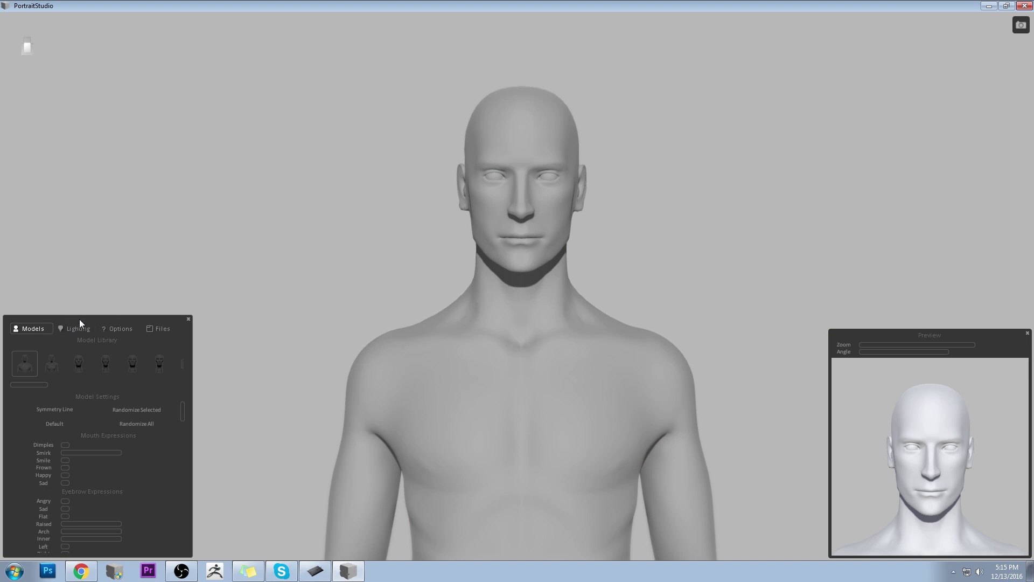
Drag the Models settings panel higher up on the screen.
{"action": "left_click_drag", "start_coordinate": [79, 319], "coordinate": [128, 103]}
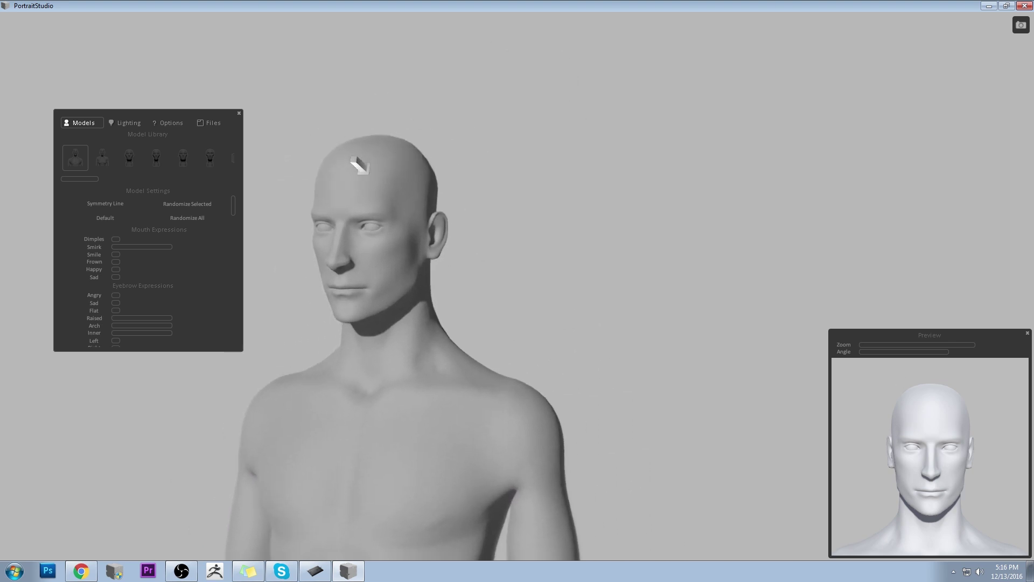
Turn the preview head to a left profile and spread the eyes slightly farther apart.
{"action": "left_click_drag", "start_coordinate": [949, 352], "coordinate": [916, 353]}
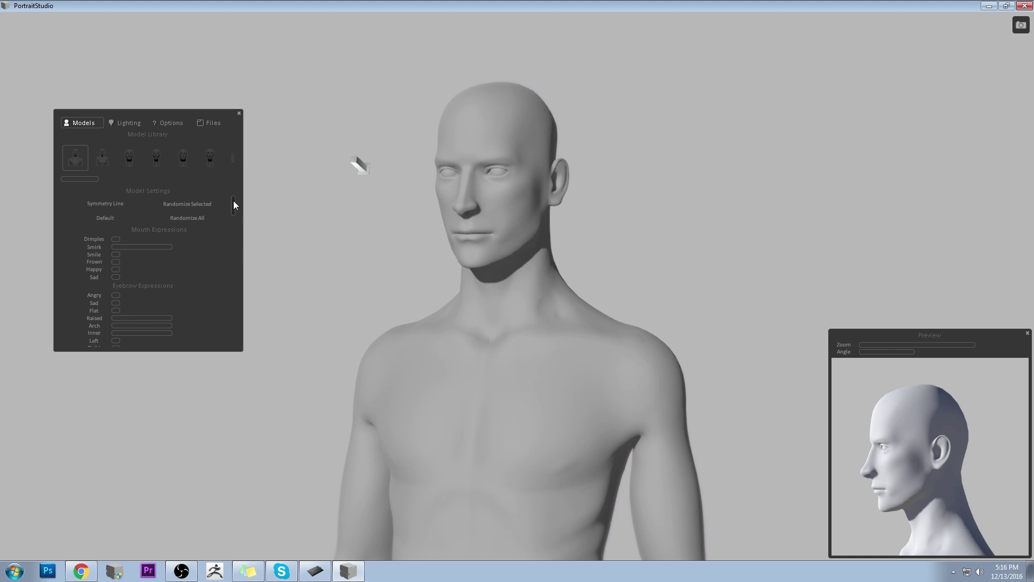
{"action": "left_click_drag", "start_coordinate": [233, 203], "coordinate": [154, 254]}
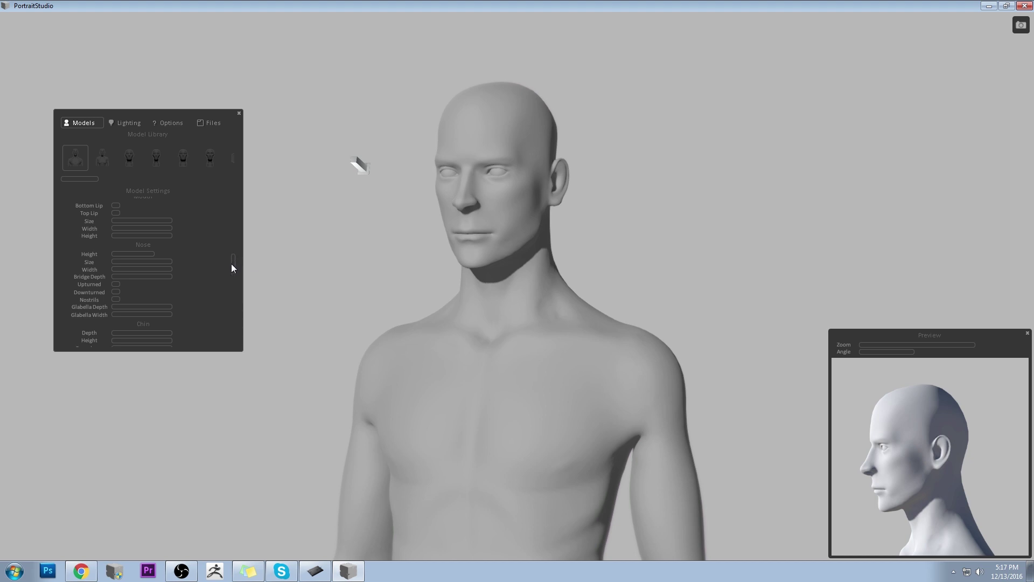
{"action": "left_click_drag", "start_coordinate": [231, 264], "coordinate": [238, 240]}
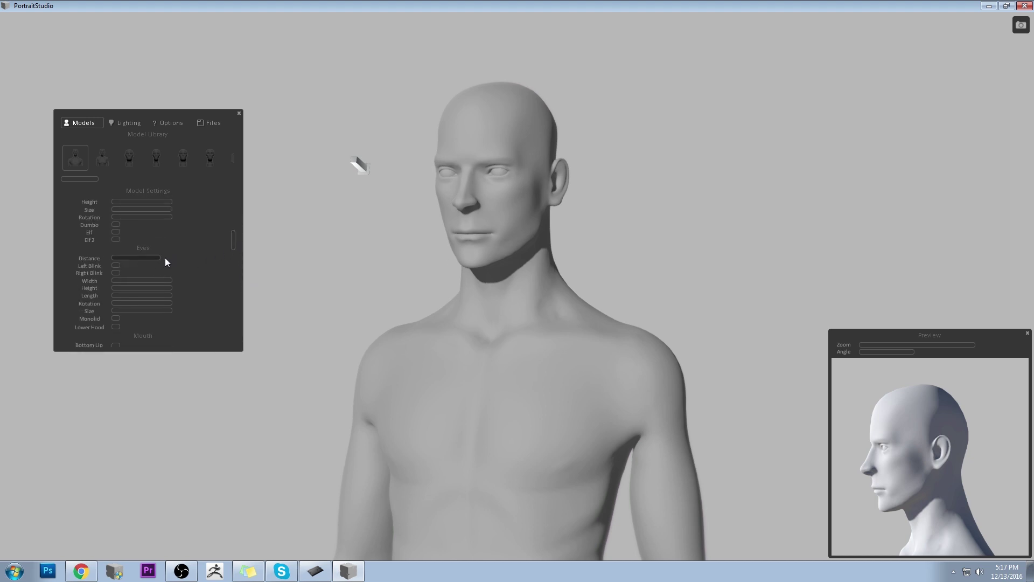
{"action": "mouse_move", "coordinate": [165, 259]}
{"action": "left_mouse_down"}
{"action": "mouse_move", "coordinate": [182, 259]}
{"action": "mouse_move", "coordinate": [158, 259]}
{"action": "left_mouse_up"}
Orbit the figure to face front and lower the Nose Height slider.
{"action": "left_click_drag", "start_coordinate": [514, 286], "coordinate": [563, 286]}
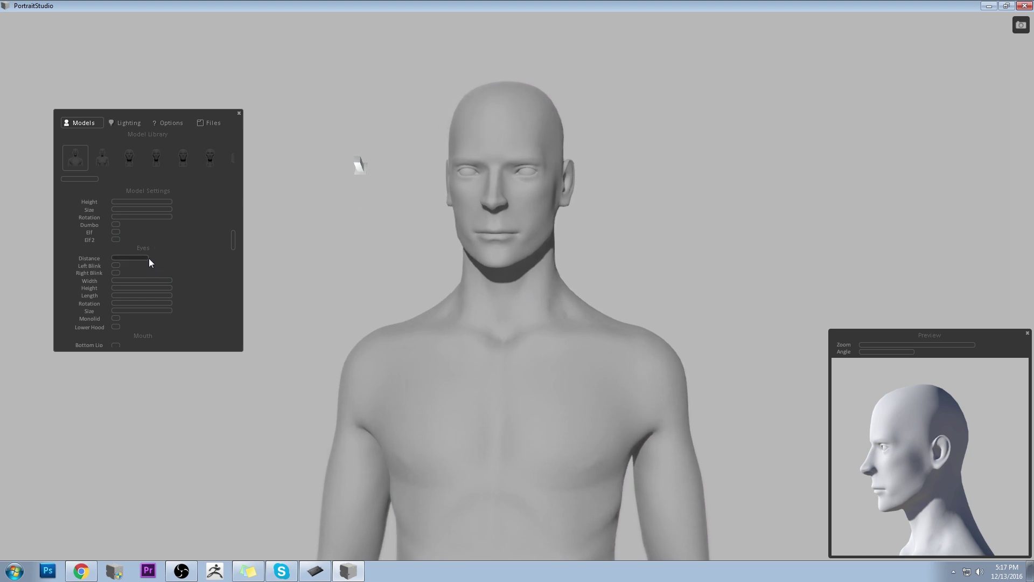
{"action": "scroll", "coordinate": [232, 246], "scroll_direction": "down", "scroll_amount": 5}
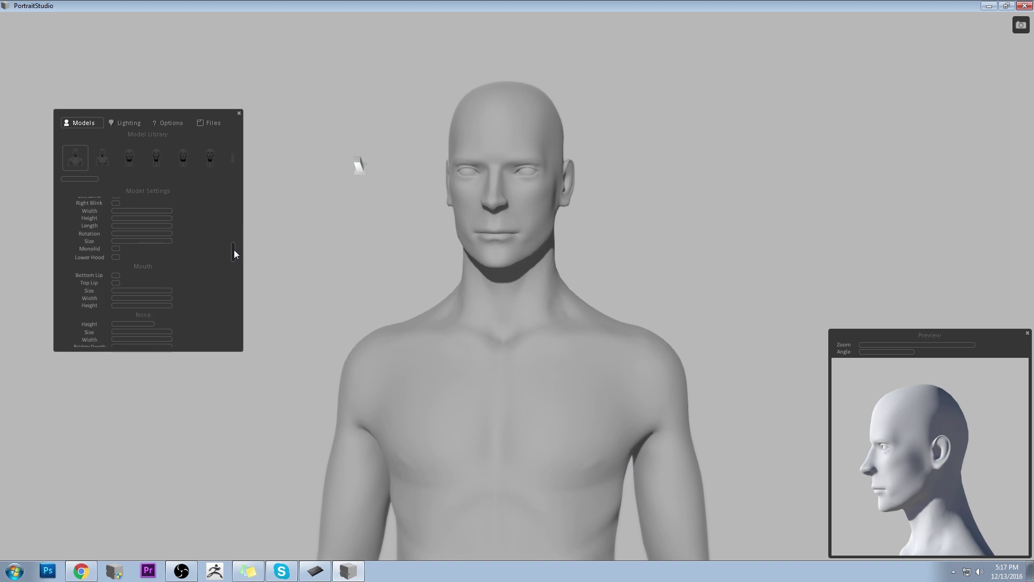
{"action": "left_click_drag", "start_coordinate": [156, 296], "coordinate": [148, 295]}
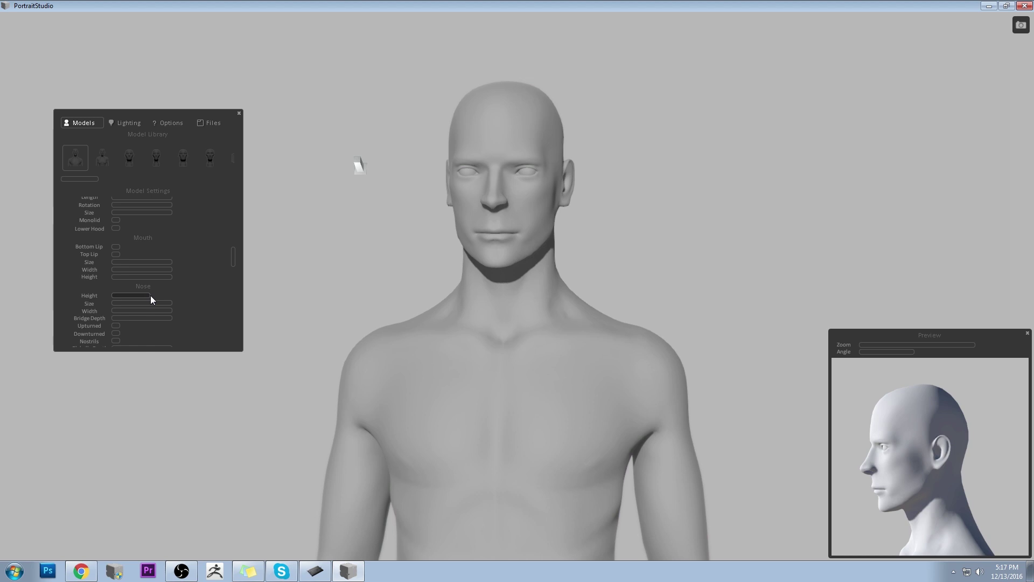
{"action": "left_click_drag", "start_coordinate": [235, 252], "coordinate": [235, 256]}
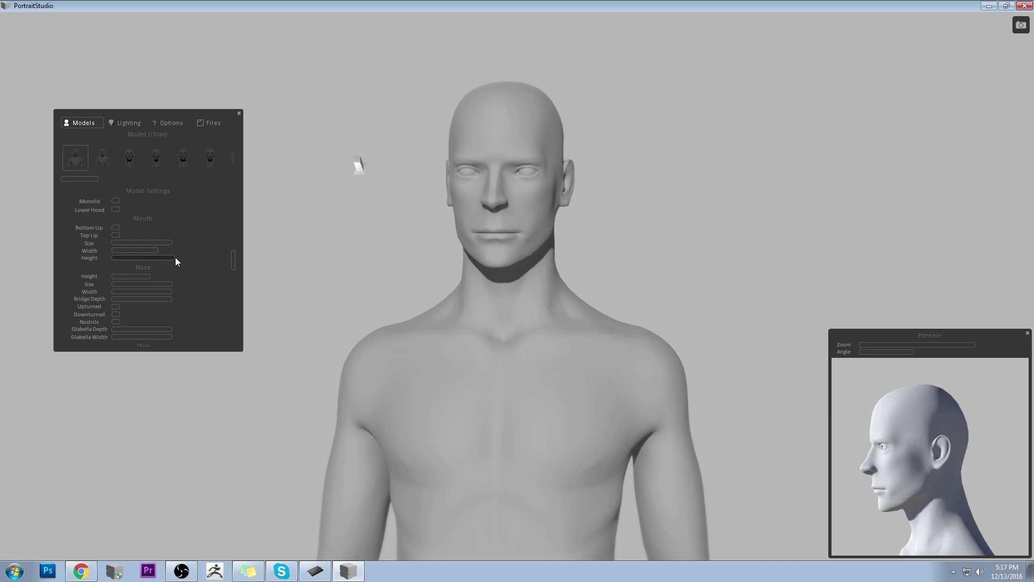
Nudge the Mouth Height slider right so the lips shift, then scroll up to the Eyes settings.
{"action": "left_click_drag", "start_coordinate": [175, 258], "coordinate": [180, 257]}
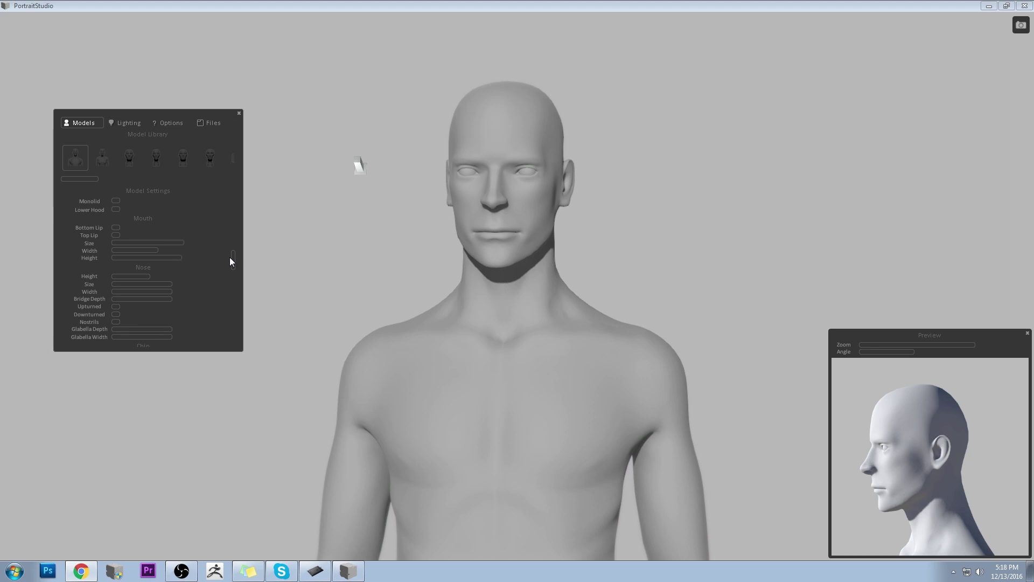
{"action": "left_click_drag", "start_coordinate": [233, 257], "coordinate": [233, 241]}
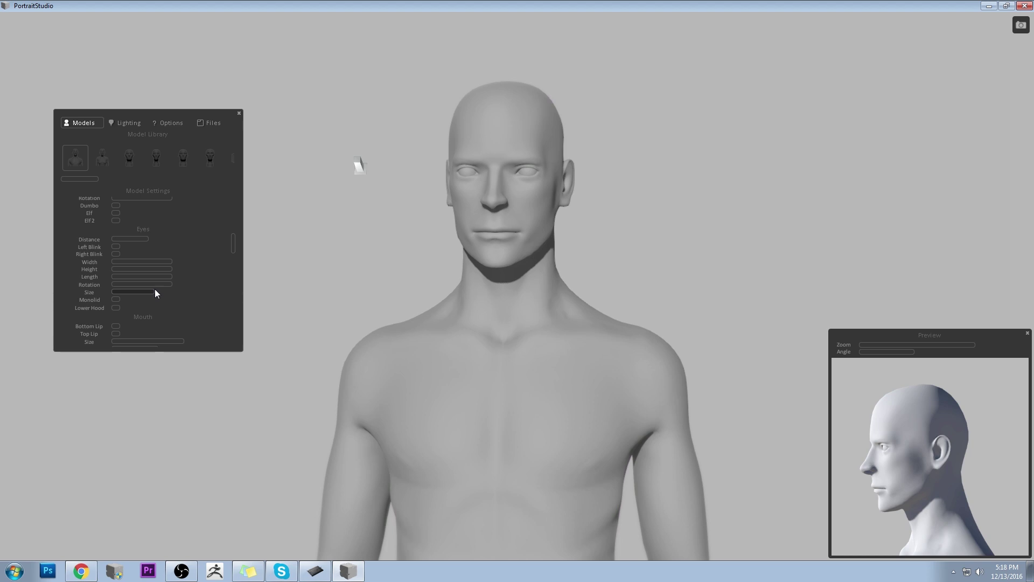
{"action": "left_click_drag", "start_coordinate": [233, 246], "coordinate": [247, 287]}
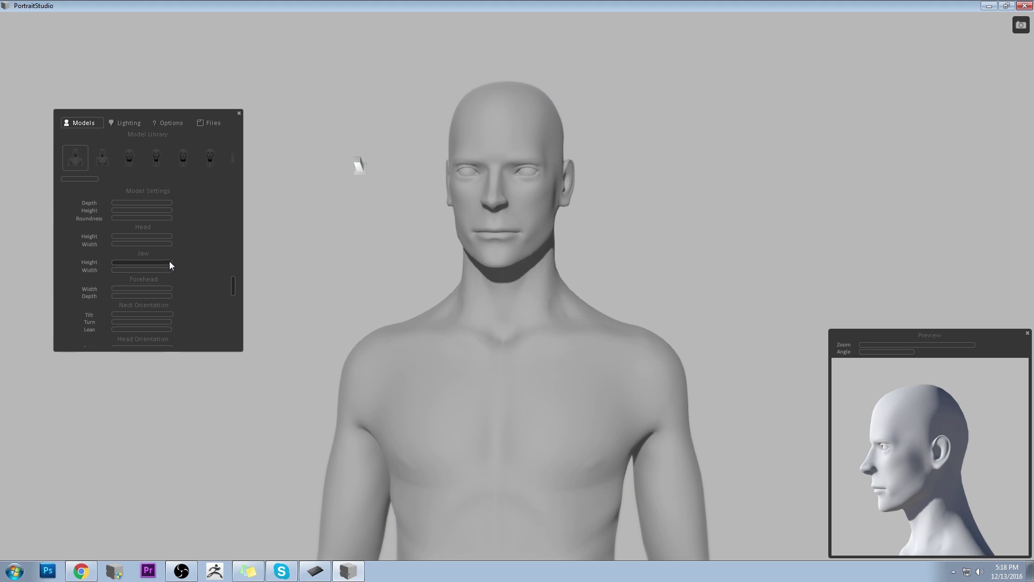
{"action": "left_click_drag", "start_coordinate": [169, 262], "coordinate": [195, 270]}
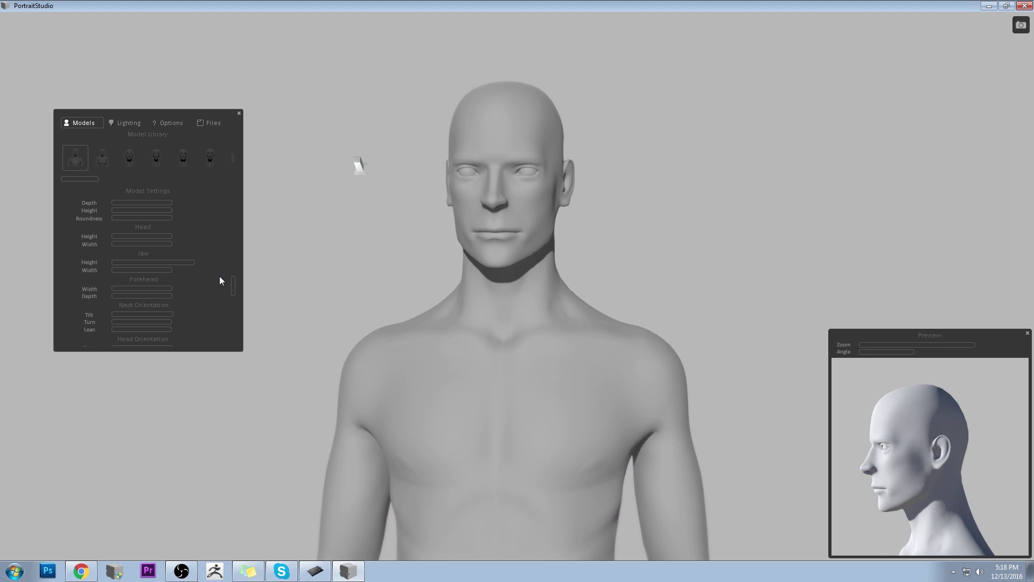
{"action": "left_click_drag", "start_coordinate": [195, 262], "coordinate": [169, 263]}
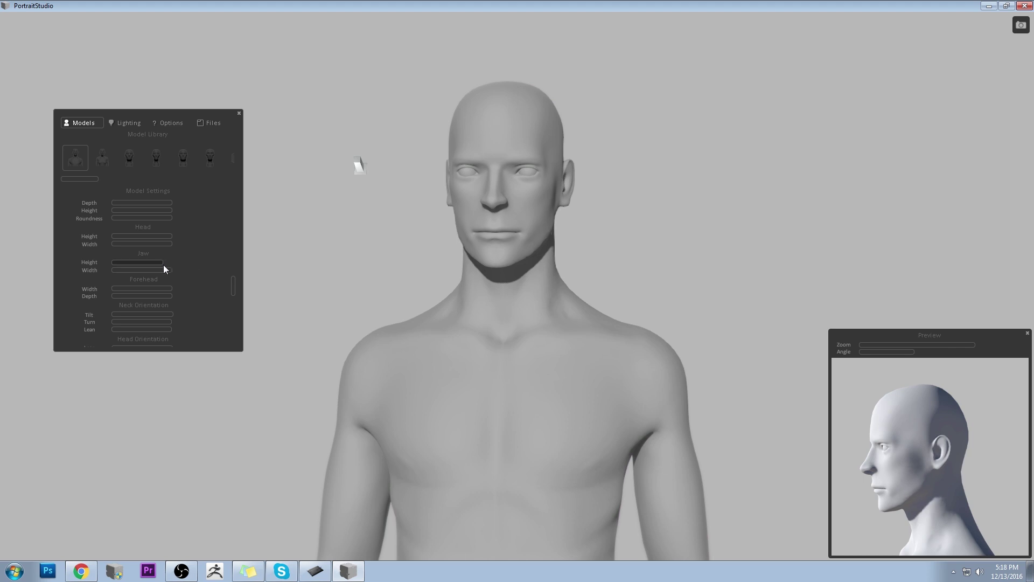
{"action": "left_click_drag", "start_coordinate": [233, 288], "coordinate": [235, 274]}
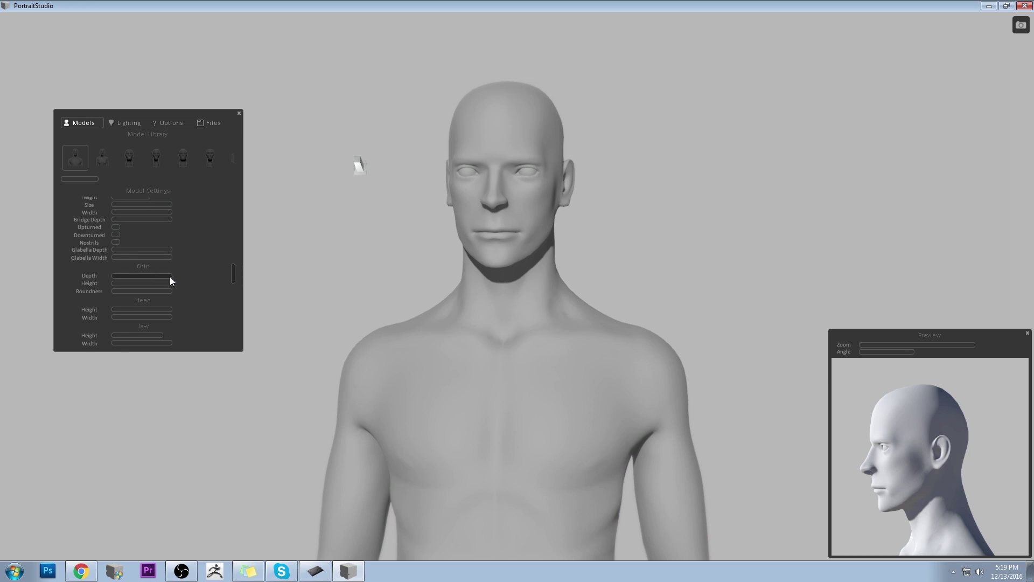
Lower Chin Depth for a shallower chin, then scroll back up toward Mouth and Nose.
{"action": "mouse_move", "coordinate": [170, 276]}
{"action": "left_mouse_down"}
{"action": "mouse_move", "coordinate": [226, 277]}
{"action": "mouse_move", "coordinate": [152, 290]}
{"action": "mouse_move", "coordinate": [134, 279]}
{"action": "mouse_move", "coordinate": [143, 282]}
{"action": "left_mouse_up"}
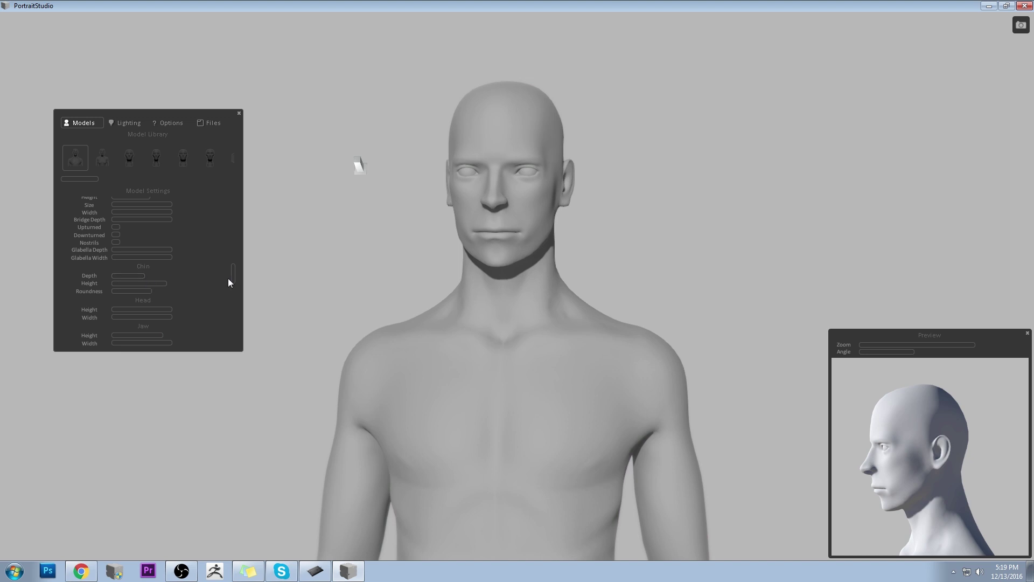
{"action": "left_click_drag", "start_coordinate": [232, 280], "coordinate": [231, 215]}
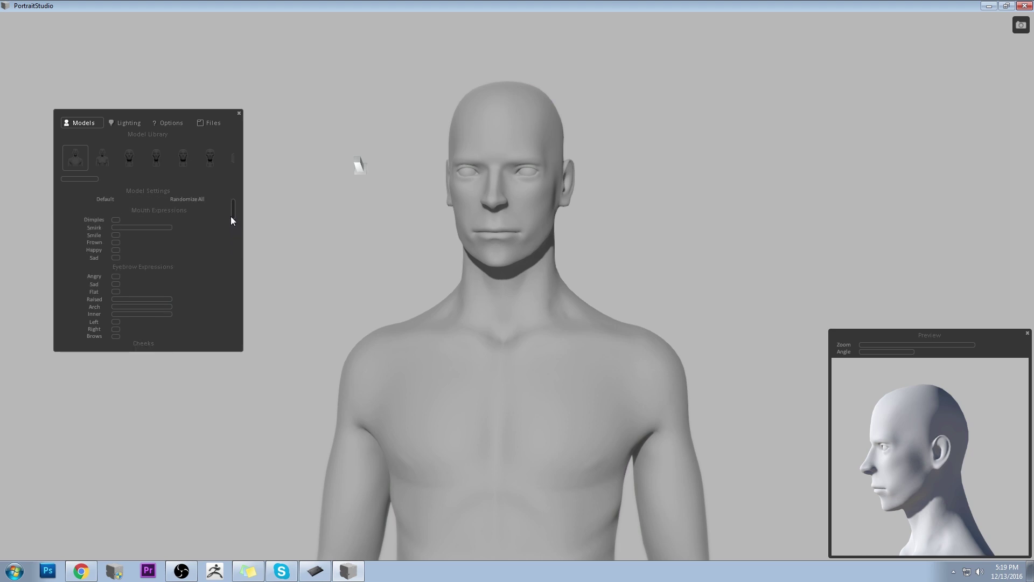
Enable the Angry eyebrow expression and test the Neck Lean slider before straightening it.
{"action": "left_click", "coordinate": [117, 276]}
{"action": "left_click_drag", "start_coordinate": [235, 208], "coordinate": [232, 295]}
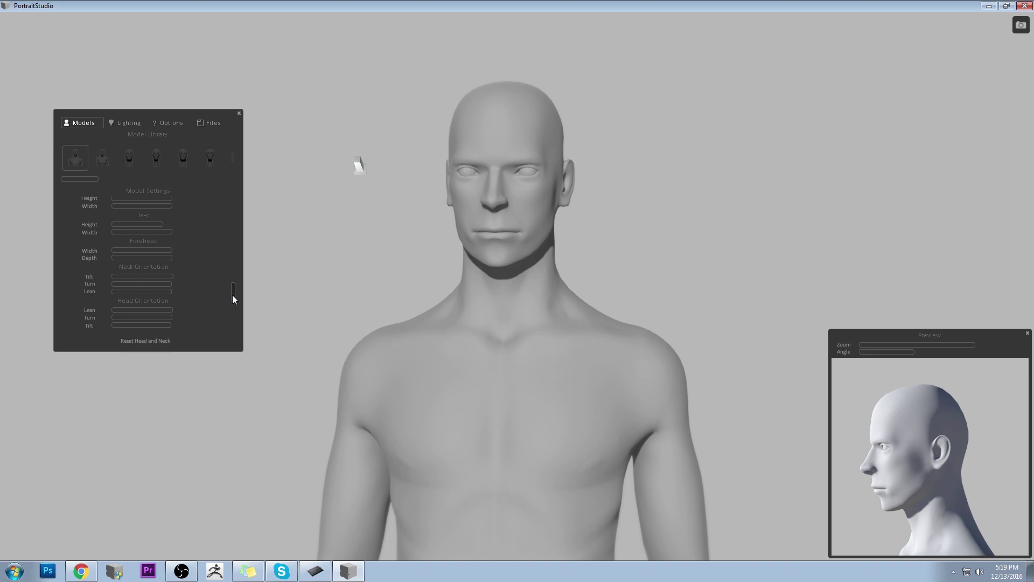
{"action": "left_click_drag", "start_coordinate": [167, 292], "coordinate": [234, 279]}
Narrow the glabella width, make the nose more upturned and raise the nose height.
{"action": "left_click_drag", "start_coordinate": [170, 266], "coordinate": [166, 264]}
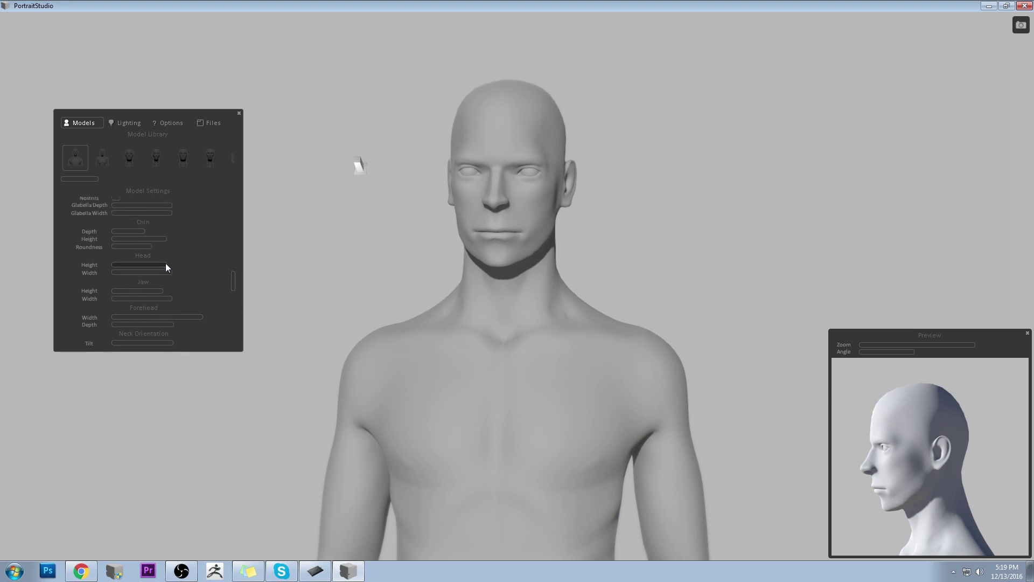
{"action": "left_click_drag", "start_coordinate": [232, 284], "coordinate": [239, 267]}
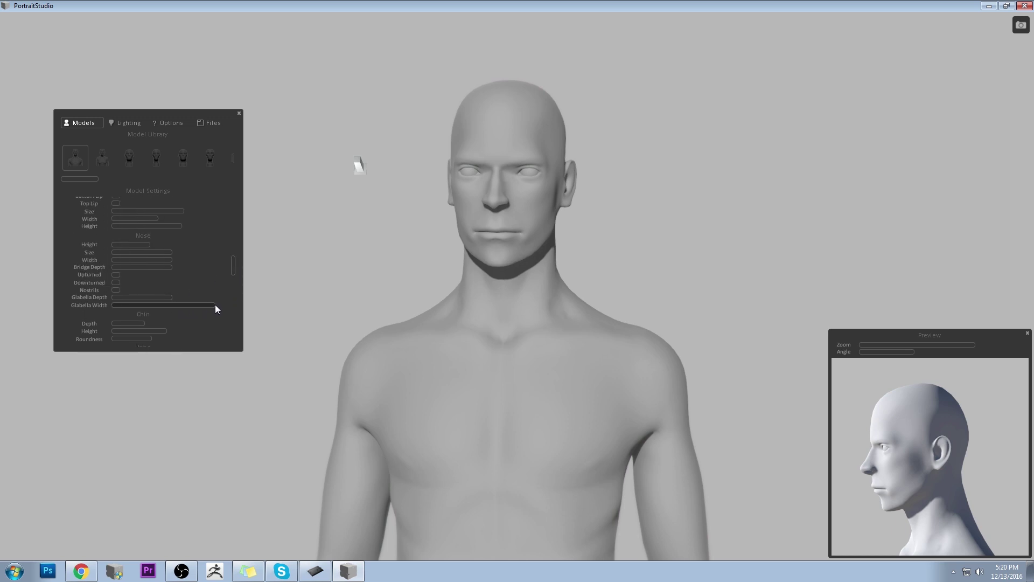
{"action": "mouse_move", "coordinate": [215, 304]}
{"action": "left_mouse_down"}
{"action": "mouse_move", "coordinate": [136, 305]}
{"action": "mouse_move", "coordinate": [223, 301]}
{"action": "left_mouse_up"}
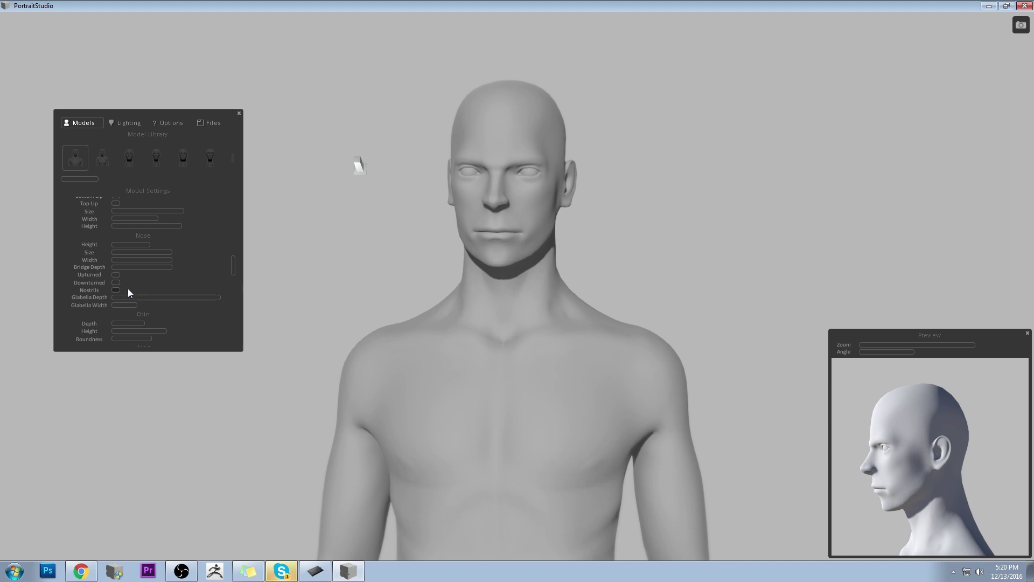
{"action": "left_click_drag", "start_coordinate": [117, 275], "coordinate": [163, 280]}
{"action": "left_click_drag", "start_coordinate": [149, 245], "coordinate": [164, 248]}
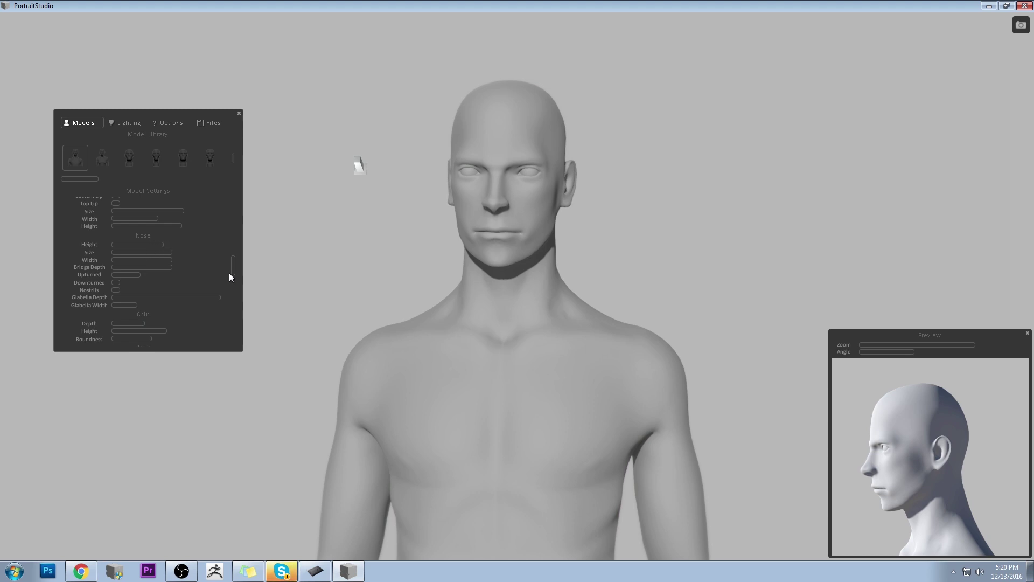
Adjust the Cheeks Fat and Height sliders to reshape the cheeks.
{"action": "left_click_drag", "start_coordinate": [233, 270], "coordinate": [240, 230]}
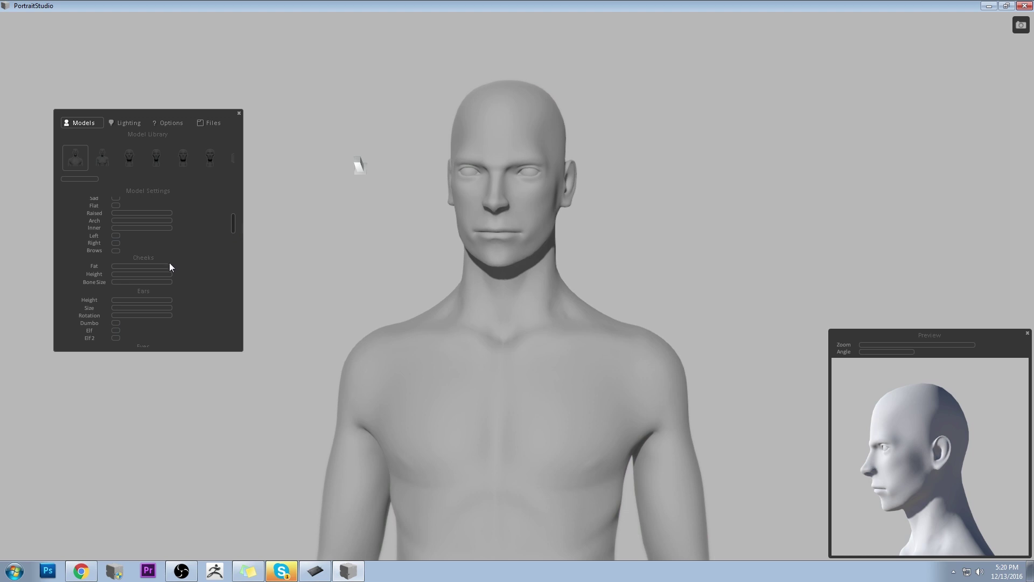
{"action": "left_click_drag", "start_coordinate": [168, 265], "coordinate": [200, 271]}
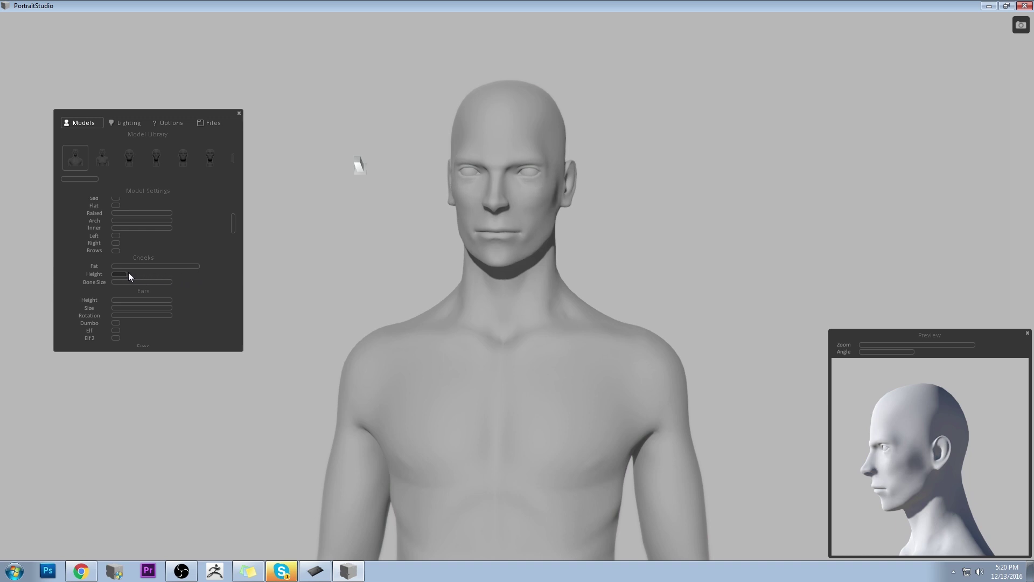
{"action": "left_click_drag", "start_coordinate": [129, 273], "coordinate": [140, 282]}
{"action": "key", "text": "alt+Tab"}
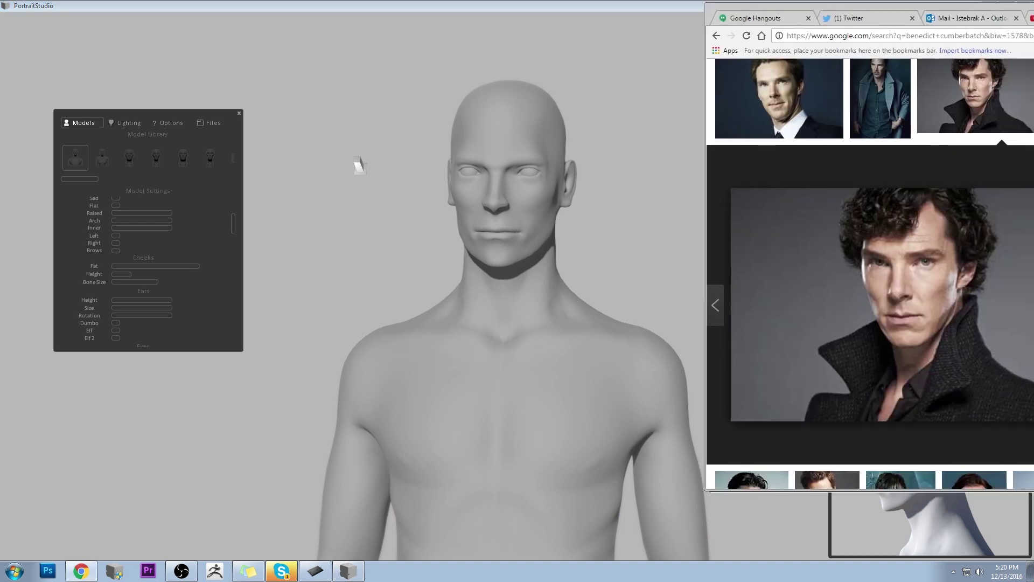
{"action": "key", "text": "alt+Tab"}
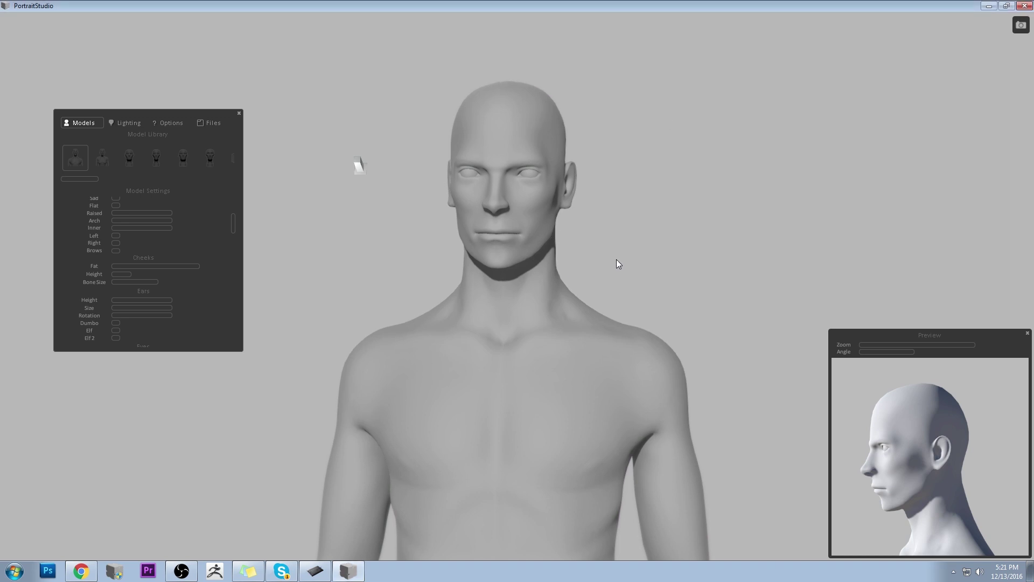
Orbit the head to a three-quarter view facing left and shift the light direction on it.
{"action": "left_click_drag", "start_coordinate": [612, 270], "coordinate": [612, 233]}
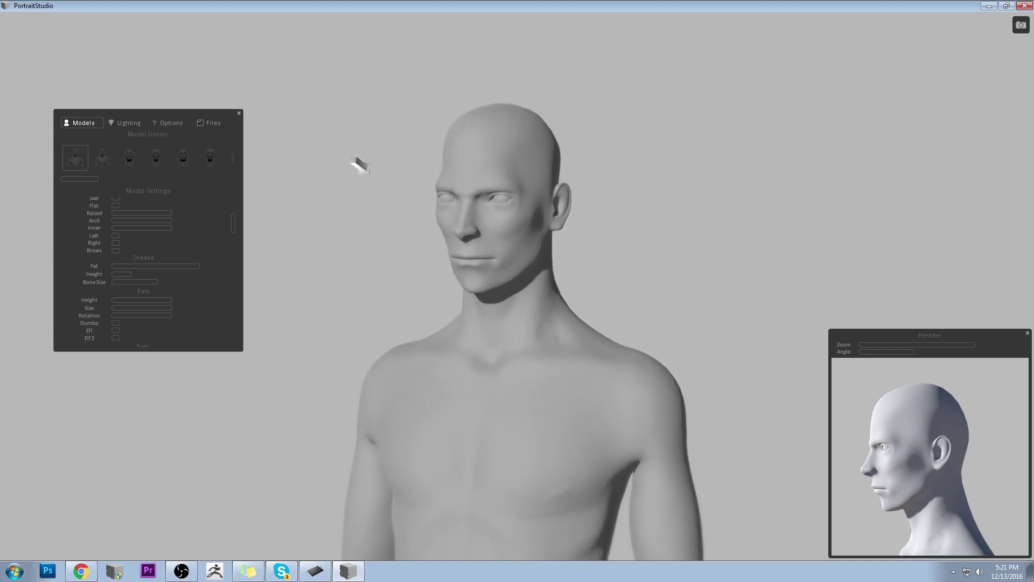
{"action": "left_click_drag", "start_coordinate": [235, 224], "coordinate": [235, 286]}
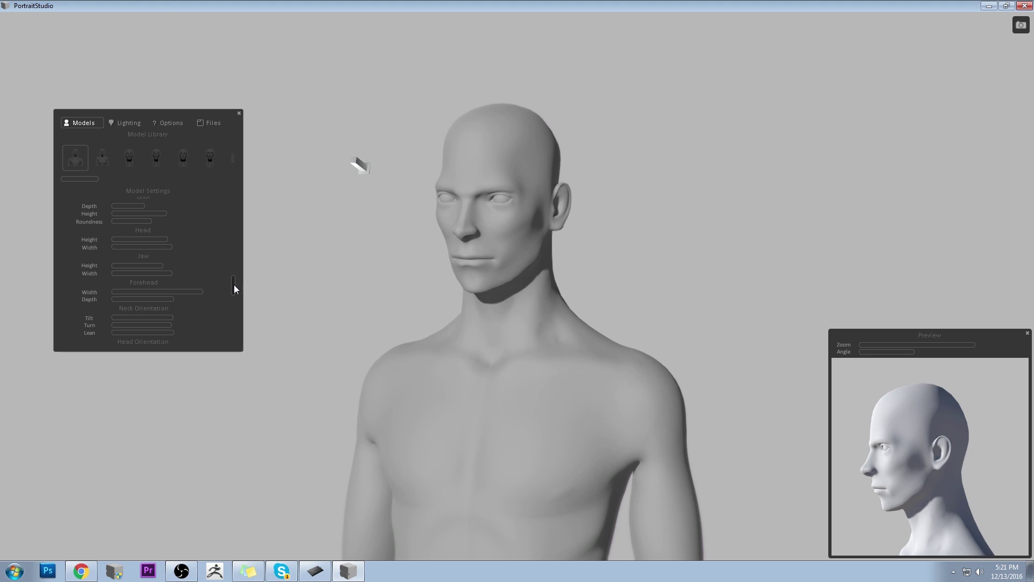
{"action": "left_click_drag", "start_coordinate": [234, 285], "coordinate": [234, 286]}
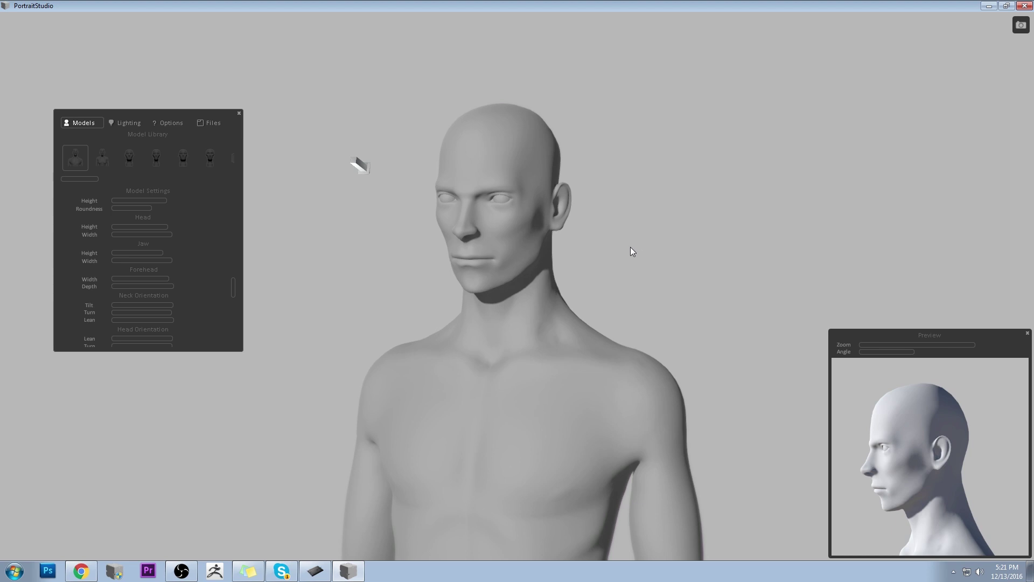
{"action": "mouse_move", "coordinate": [630, 247]}
{"action": "left_mouse_down"}
{"action": "mouse_move", "coordinate": [614, 247]}
{"action": "mouse_move", "coordinate": [638, 249]}
{"action": "left_mouse_up"}
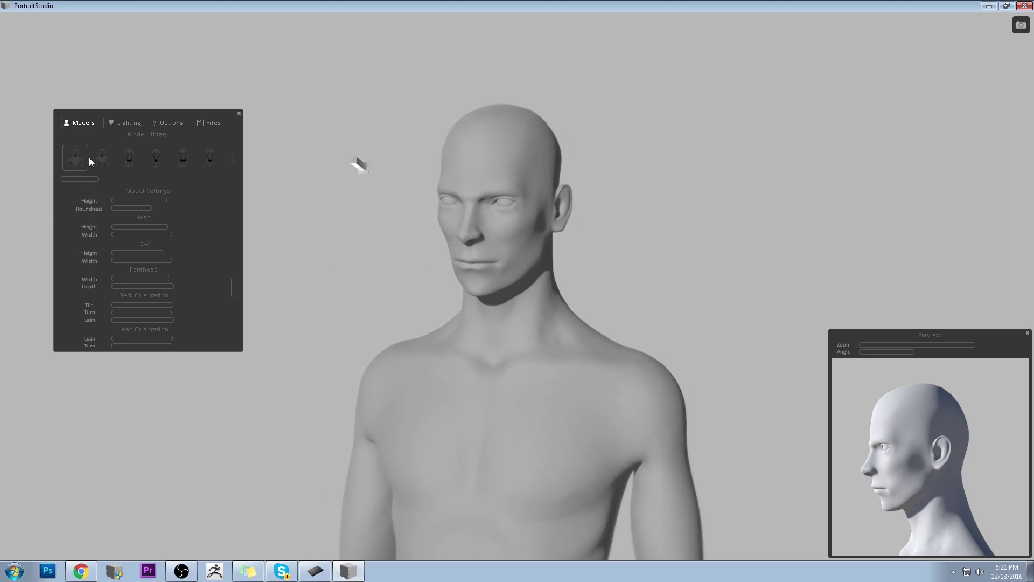
Rotate the directional light, brighten the ambience, make the surface glossy and dim the specular highlights.
{"action": "left_click", "coordinate": [136, 124]}
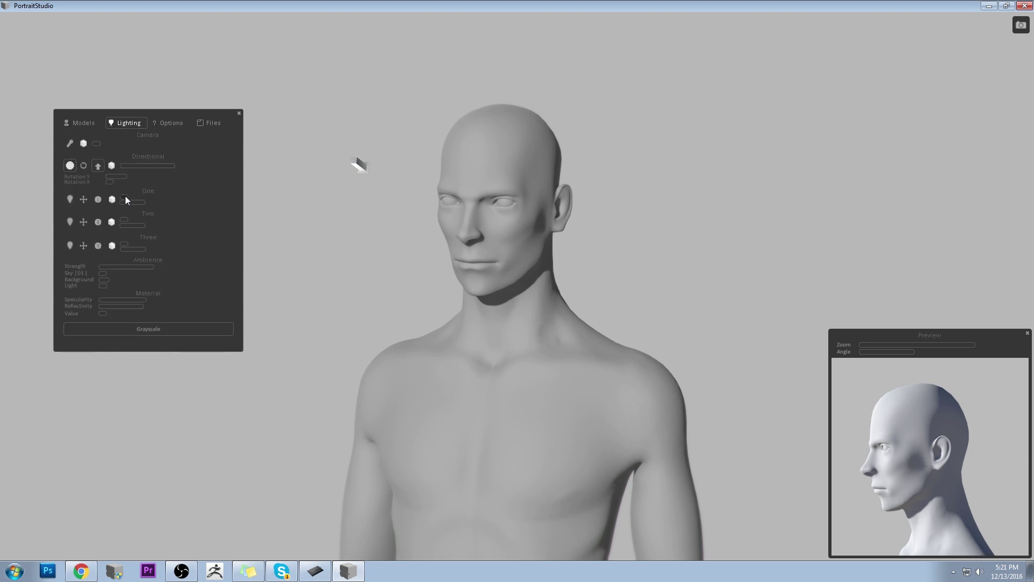
{"action": "left_click_drag", "start_coordinate": [121, 177], "coordinate": [137, 178]}
{"action": "left_click_drag", "start_coordinate": [145, 267], "coordinate": [183, 269]}
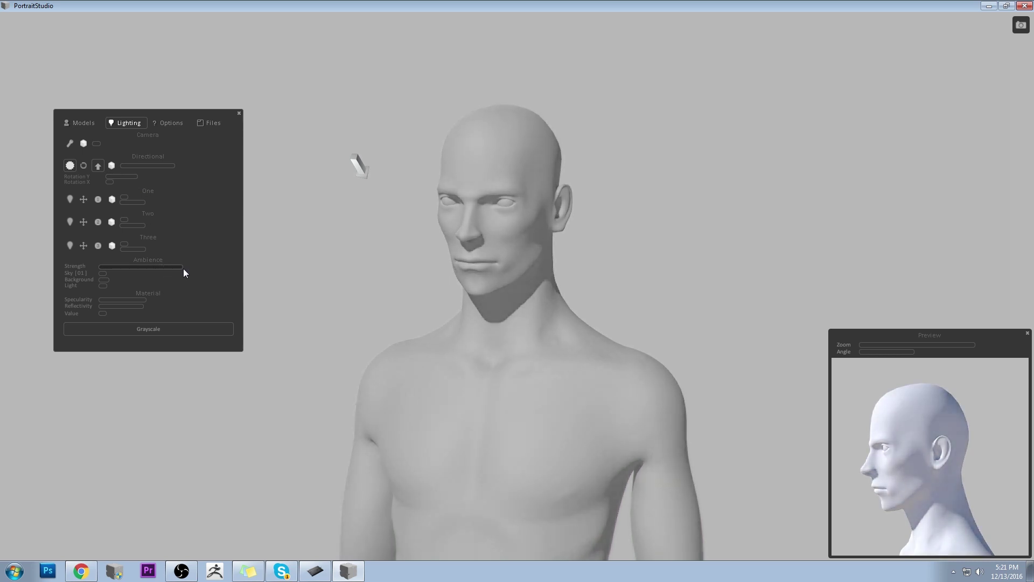
{"action": "left_click_drag", "start_coordinate": [143, 177], "coordinate": [178, 168]}
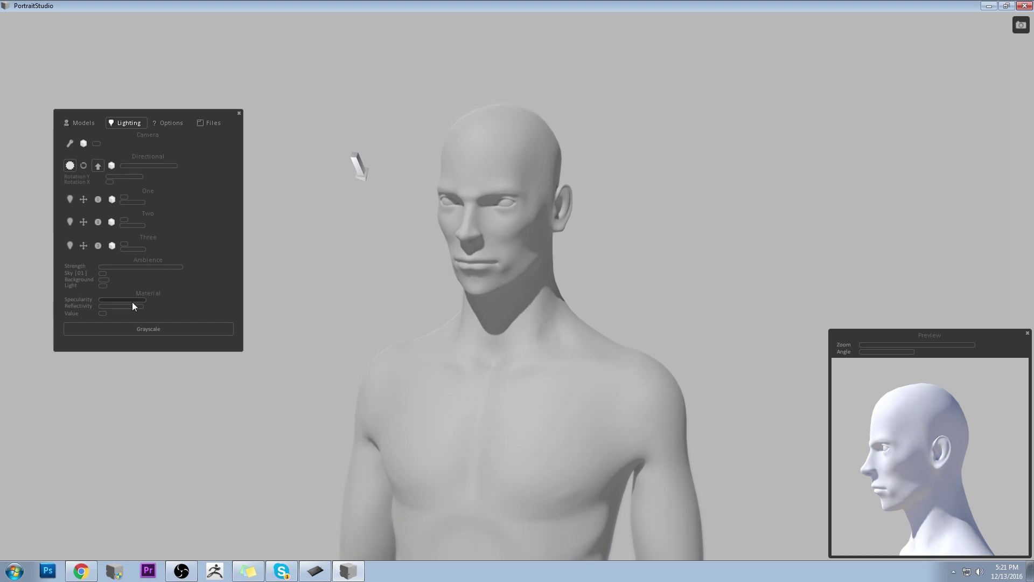
{"action": "mouse_move", "coordinate": [157, 306]}
{"action": "left_mouse_down"}
{"action": "mouse_move", "coordinate": [191, 305]}
{"action": "mouse_move", "coordinate": [156, 300]}
{"action": "left_mouse_up"}
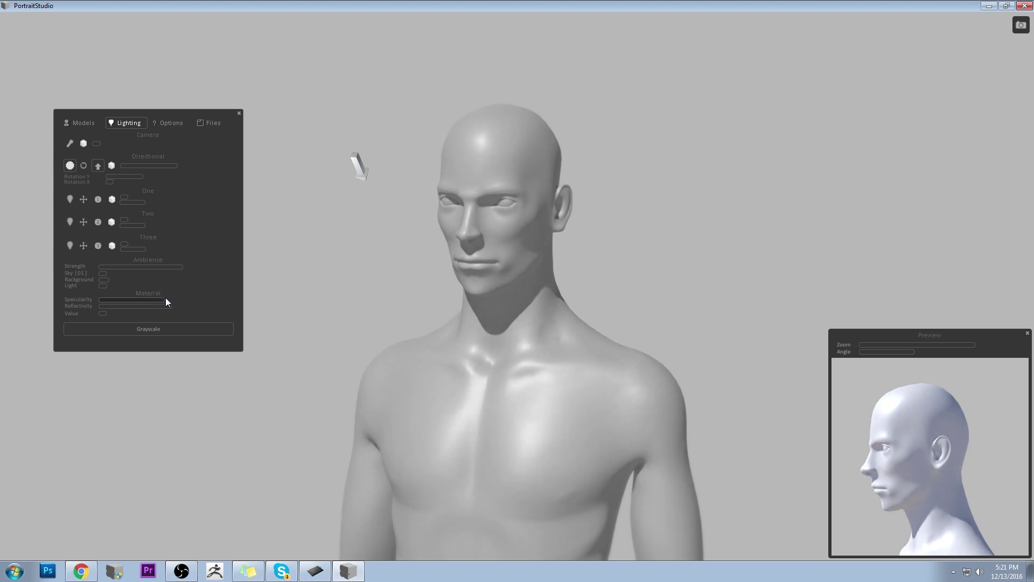
{"action": "left_click_drag", "start_coordinate": [170, 300], "coordinate": [157, 303]}
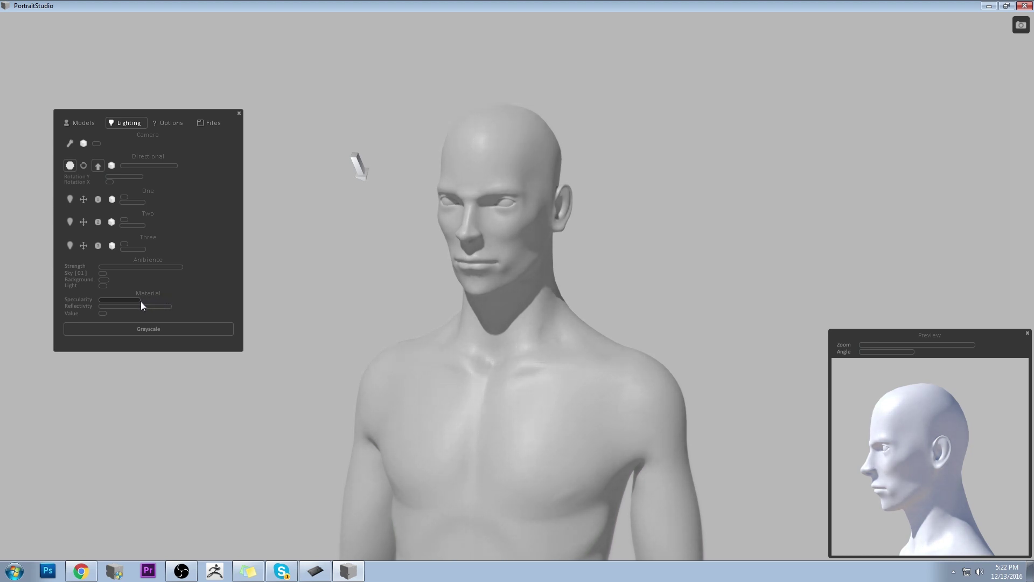
Adjust material value and background, fine-tune light, ambience and reflectivity, and return to frontal view.
{"action": "left_click_drag", "start_coordinate": [110, 316], "coordinate": [122, 315]}
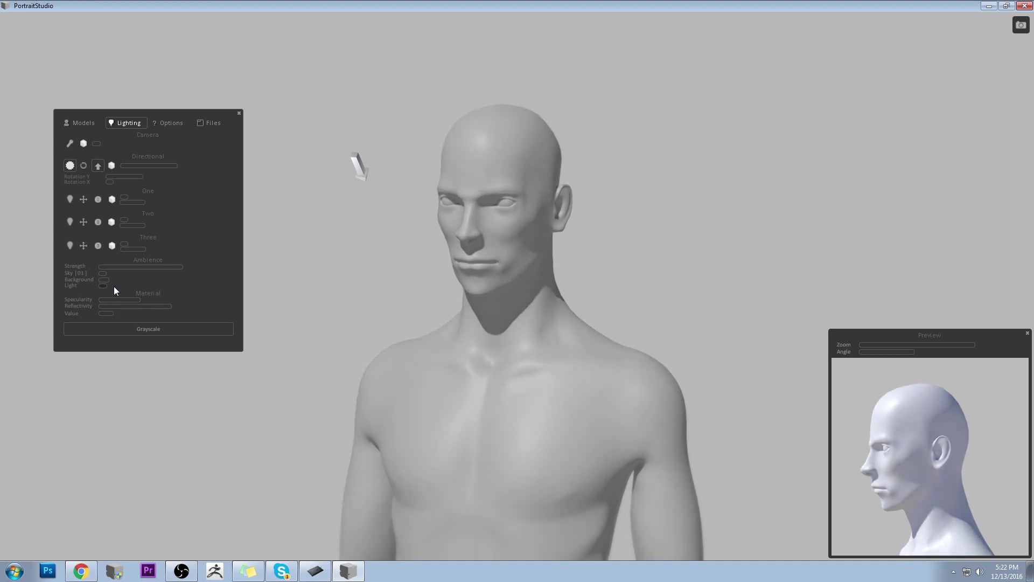
{"action": "mouse_move", "coordinate": [107, 280]}
{"action": "left_mouse_down"}
{"action": "mouse_move", "coordinate": [121, 281]}
{"action": "mouse_move", "coordinate": [109, 280]}
{"action": "left_mouse_up"}
{"action": "left_click_drag", "start_coordinate": [143, 177], "coordinate": [130, 177]}
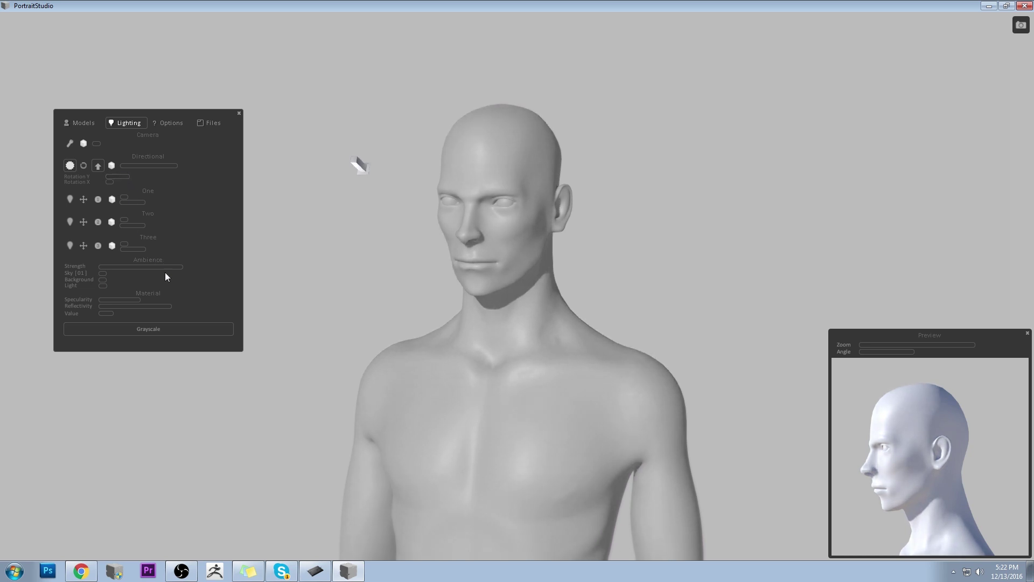
{"action": "mouse_move", "coordinate": [177, 272]}
{"action": "left_mouse_down"}
{"action": "mouse_move", "coordinate": [163, 268]}
{"action": "mouse_move", "coordinate": [178, 262]}
{"action": "left_mouse_up"}
{"action": "mouse_move", "coordinate": [162, 305]}
{"action": "left_mouse_down"}
{"action": "mouse_move", "coordinate": [150, 306]}
{"action": "mouse_move", "coordinate": [160, 305]}
{"action": "left_mouse_up"}
{"action": "left_click_drag", "start_coordinate": [450, 308], "coordinate": [526, 313]}
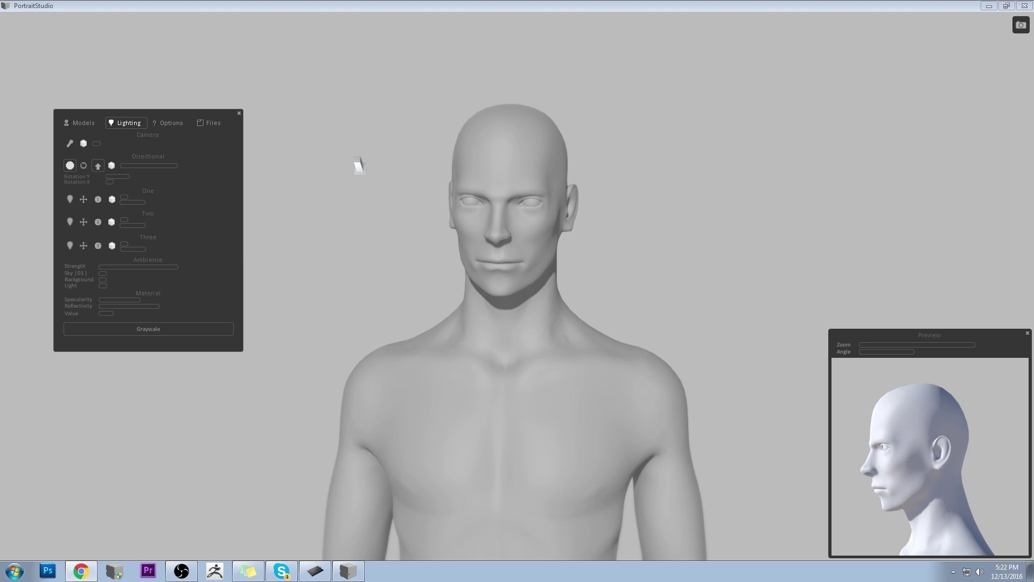
In the Models settings, widen the nose, make its bridge shallower and enlarge it slightly.
{"action": "left_click", "coordinate": [81, 122]}
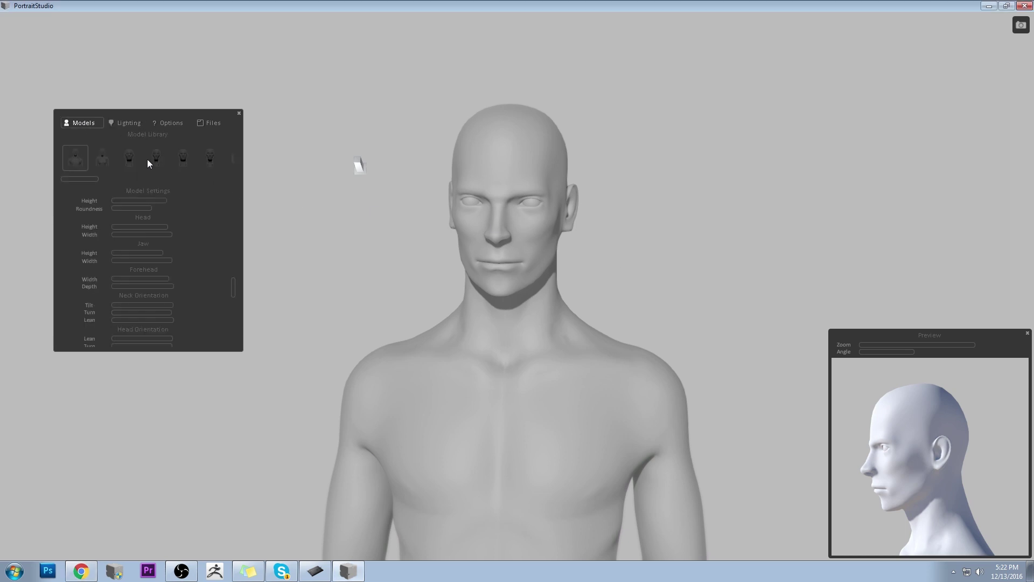
{"action": "left_click_drag", "start_coordinate": [234, 287], "coordinate": [231, 261]}
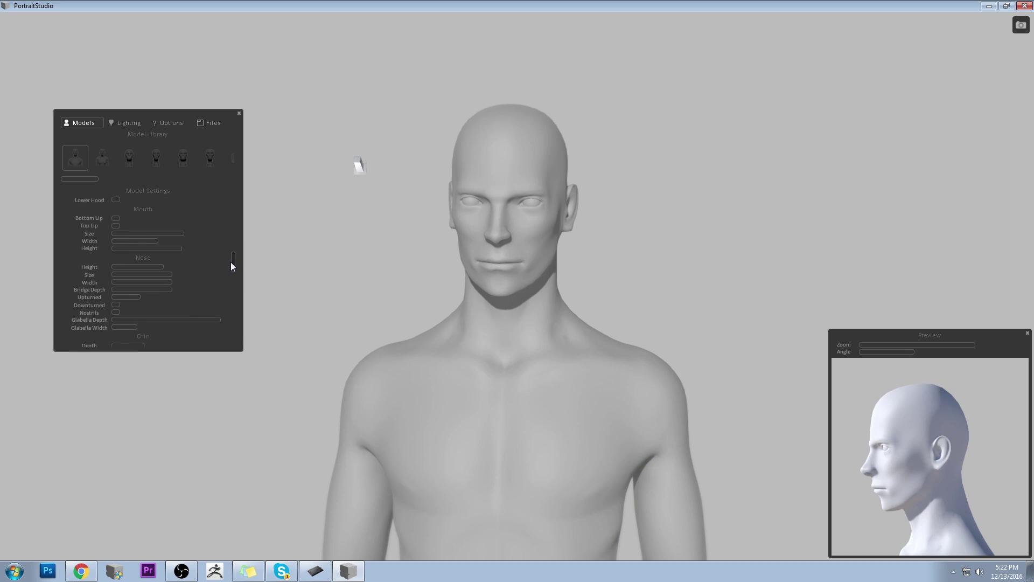
{"action": "left_click_drag", "start_coordinate": [173, 278], "coordinate": [187, 280]}
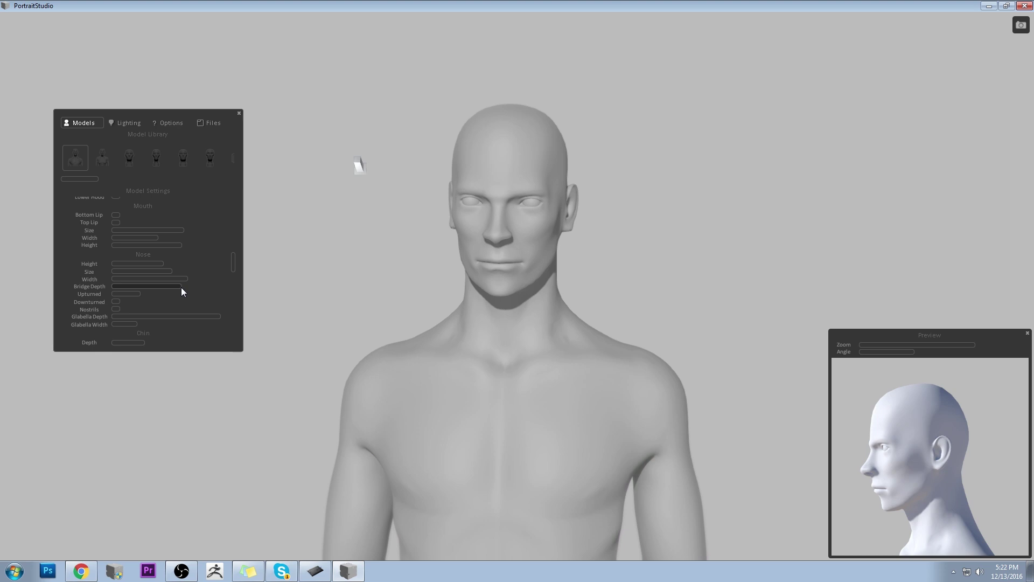
{"action": "left_click_drag", "start_coordinate": [181, 287], "coordinate": [153, 284]}
{"action": "mouse_move", "coordinate": [171, 270]}
{"action": "left_mouse_down"}
{"action": "mouse_move", "coordinate": [179, 271]}
{"action": "mouse_move", "coordinate": [153, 270]}
{"action": "mouse_move", "coordinate": [173, 273]}
{"action": "left_mouse_up"}
{"action": "left_click", "coordinate": [209, 124]}
{"action": "left_click", "coordinate": [114, 168]}
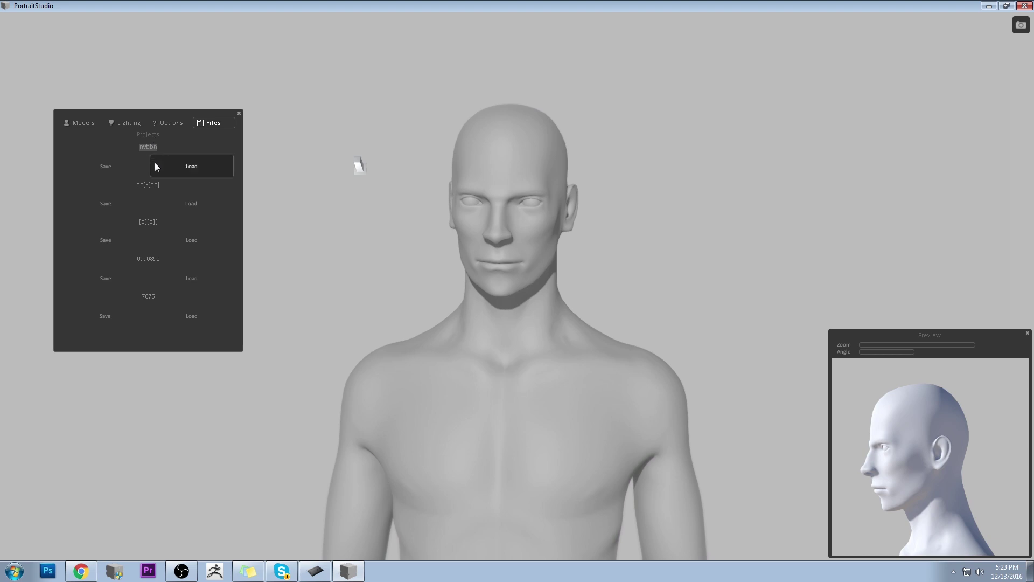
{"action": "key", "text": "BackSpace"}
{"action": "type", "text": "benedict"}
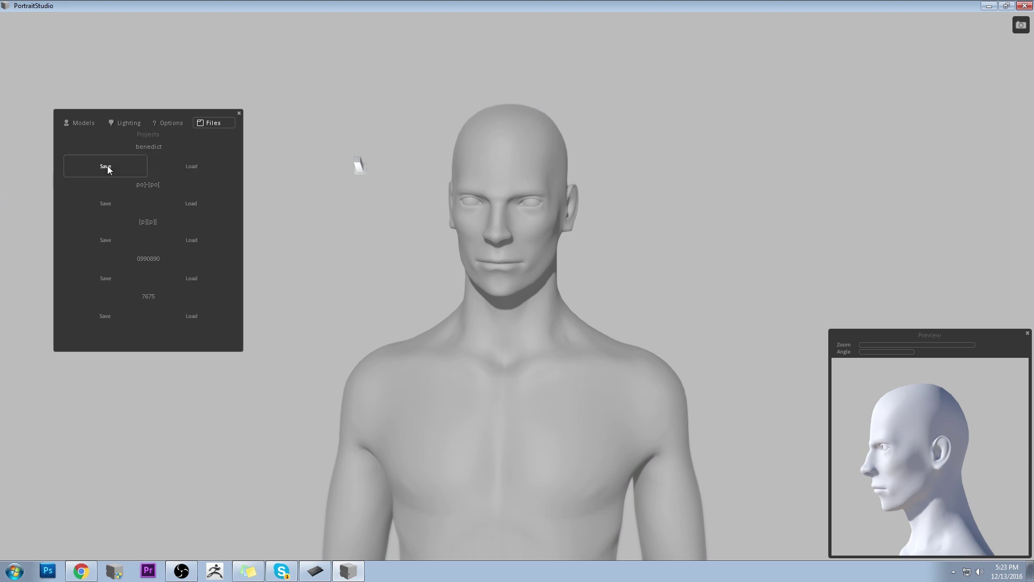
Cycle the PortraitStudio window through restore, maximize and minimize, then close it.
{"action": "left_click", "coordinate": [1007, 6]}
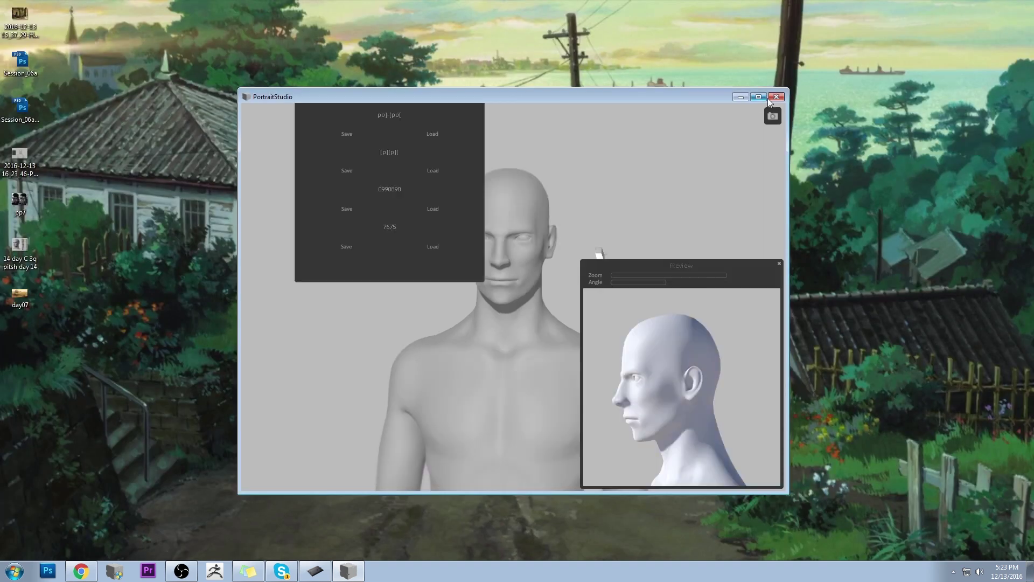
{"action": "double_click", "coordinate": [570, 95]}
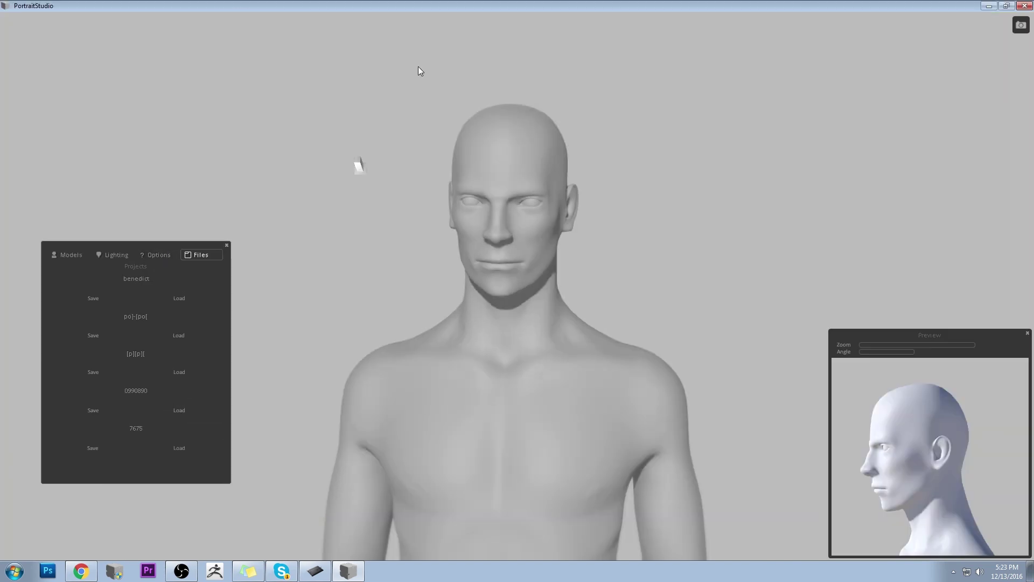
{"action": "double_click", "coordinate": [590, 5]}
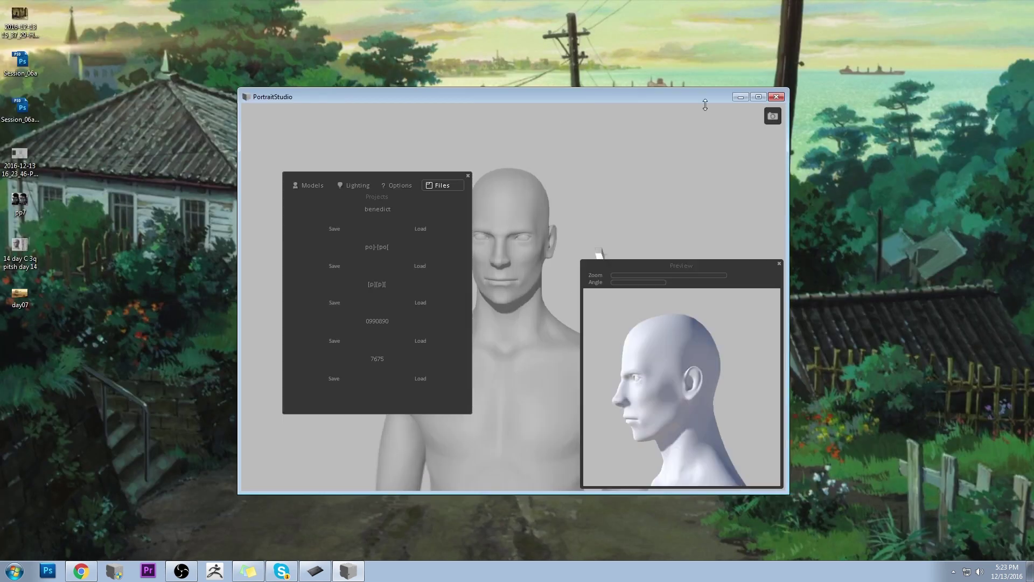
{"action": "left_click", "coordinate": [741, 97]}
{"action": "left_click", "coordinate": [349, 572]}
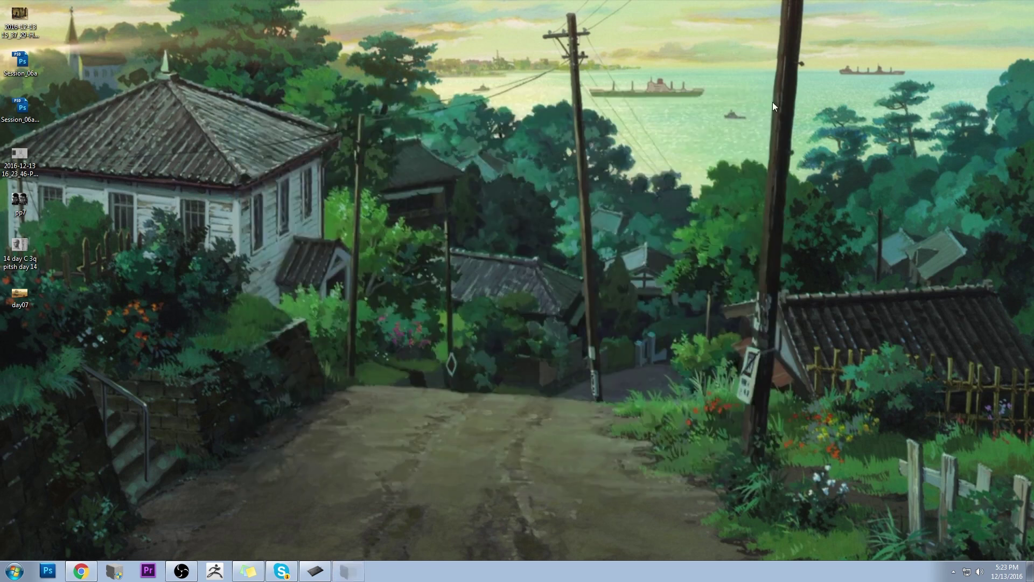
{"action": "left_click", "coordinate": [783, 99]}
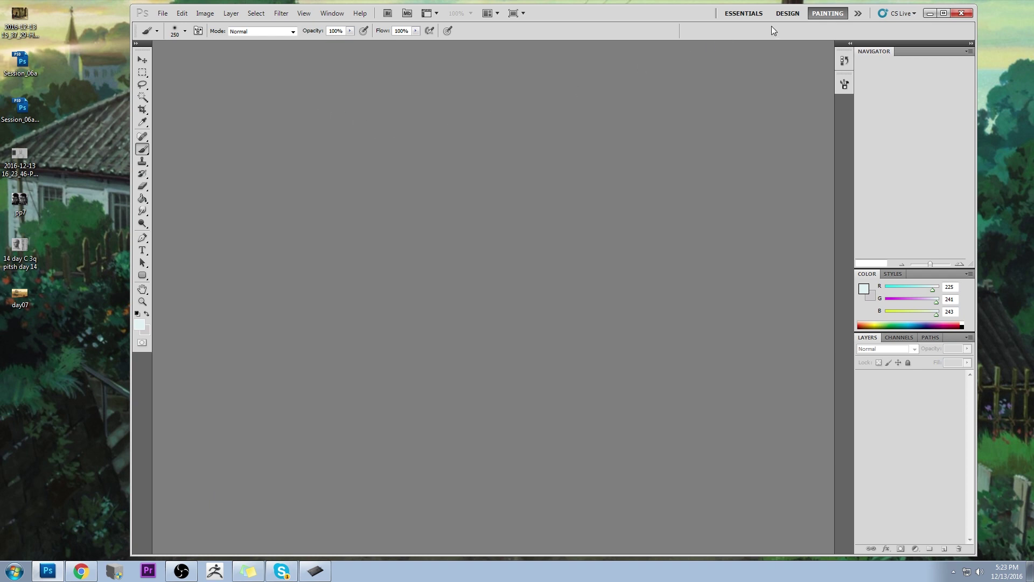
Open the four desktop images, including pp7.png and day07.jpg, in Photoshop.
{"action": "left_click_drag", "start_coordinate": [674, 9], "coordinate": [626, 14]}
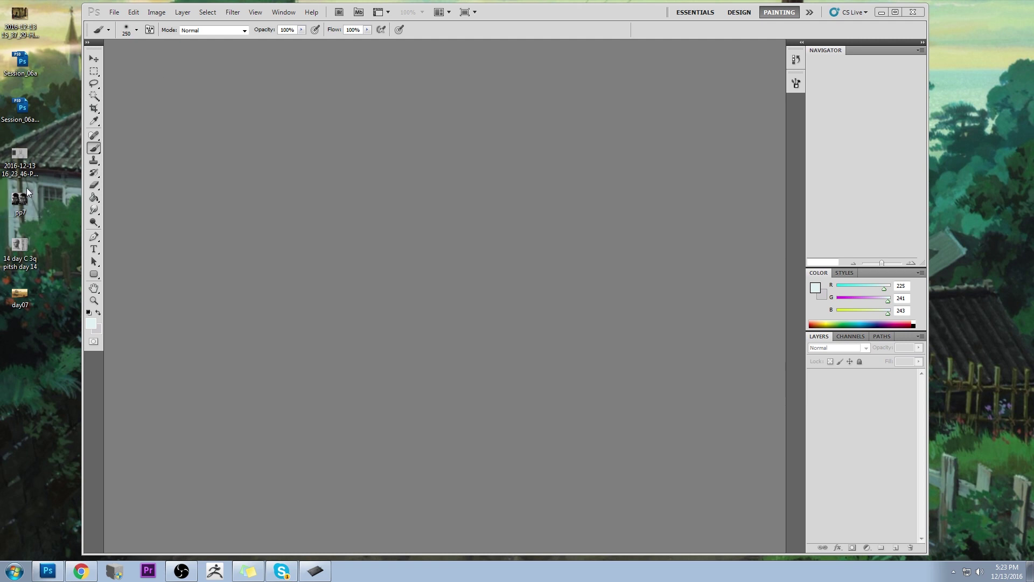
{"action": "left_click", "coordinate": [24, 112]}
{"action": "left_click_drag", "start_coordinate": [59, 315], "coordinate": [2, 210]}
{"action": "double_click", "coordinate": [19, 208]}
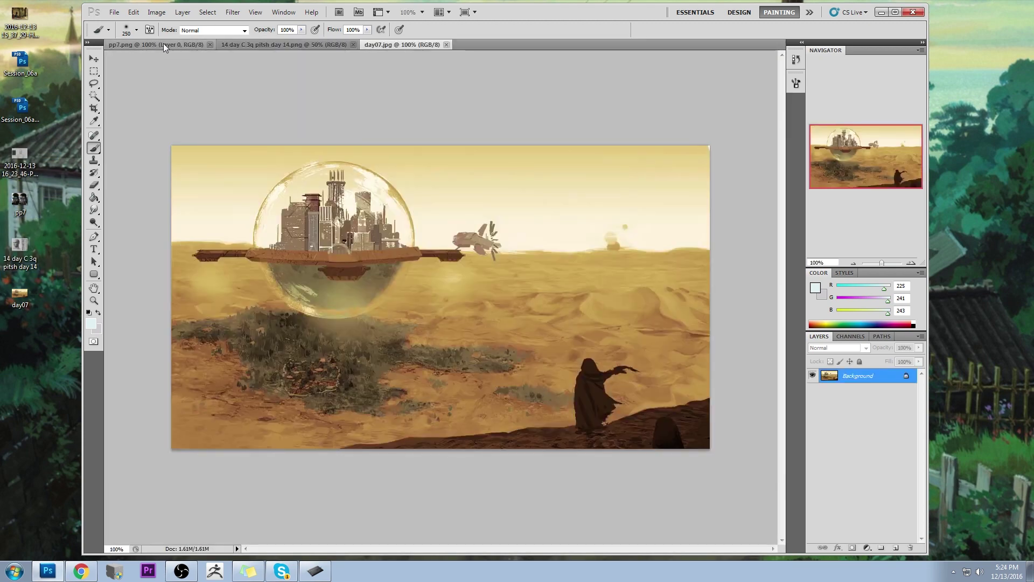
Switch to the pp7.png document and add an empty Layer 1 above the painting.
{"action": "left_click", "coordinate": [173, 45]}
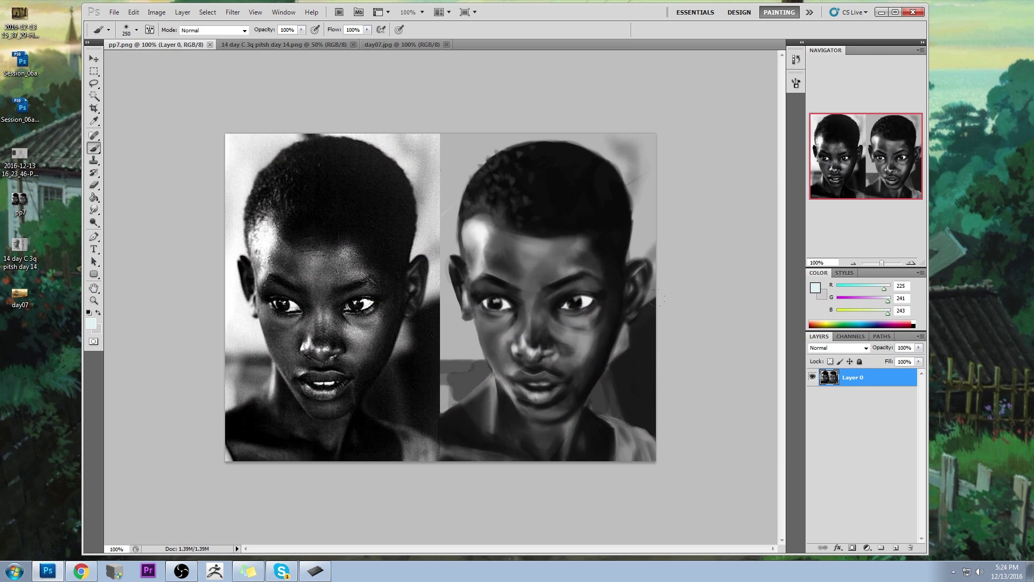
{"action": "left_click", "coordinate": [694, 222]}
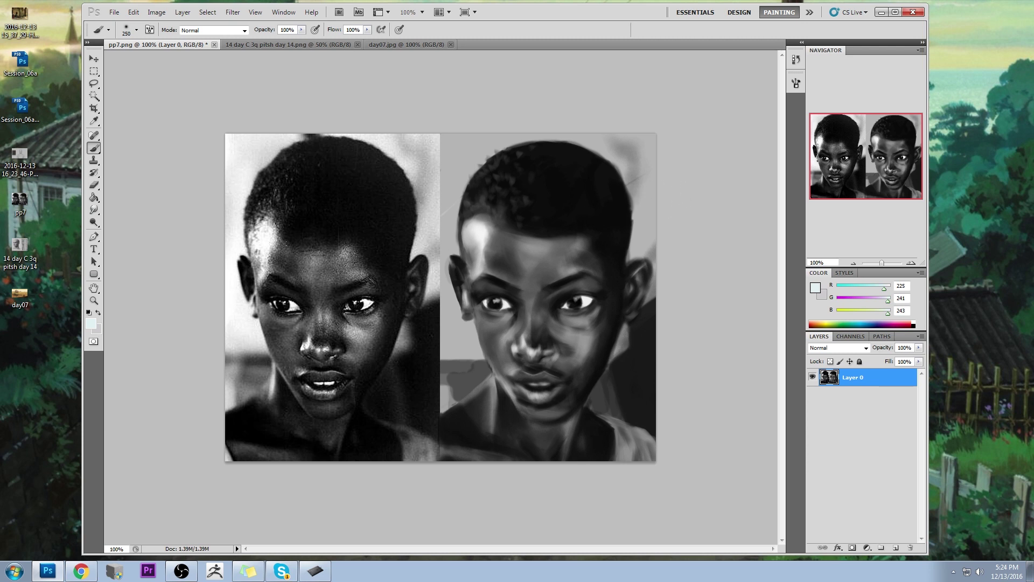
{"action": "left_click", "coordinate": [896, 547]}
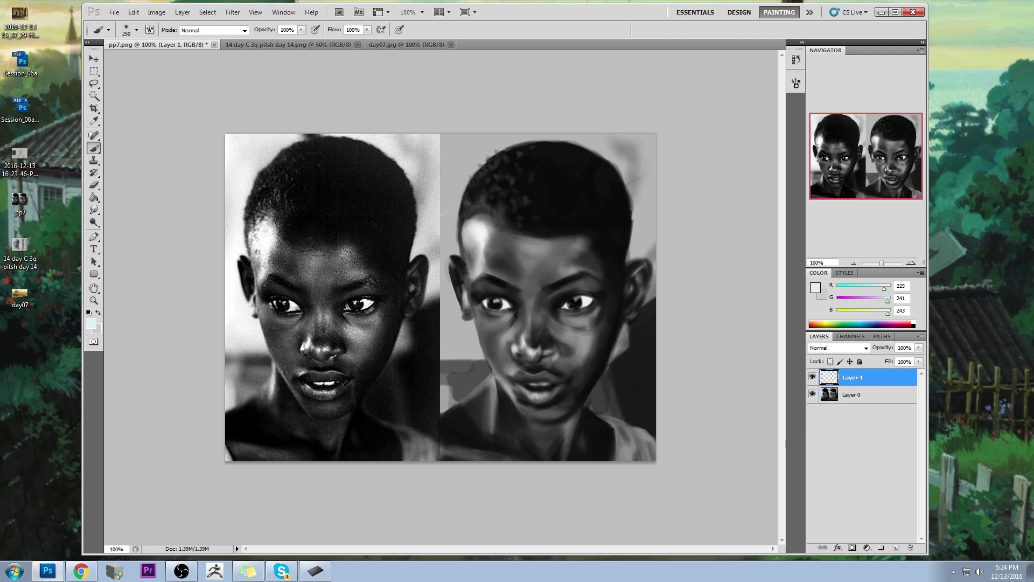
{"action": "left_click", "coordinate": [119, 574]}
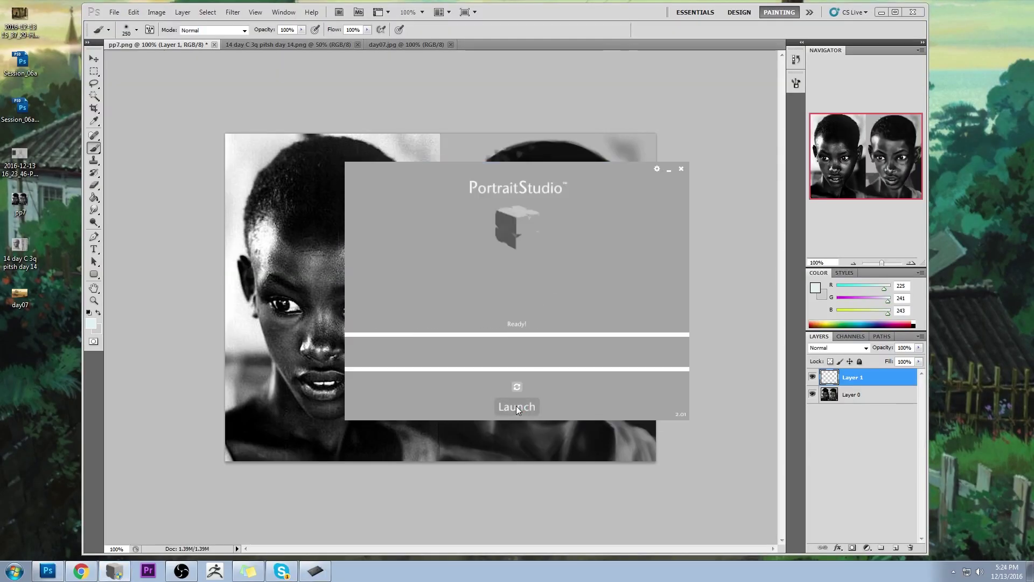
Launch PortraitStudio, load the female head from the Model Library, close Preview and maximize the window.
{"action": "left_click", "coordinate": [516, 405]}
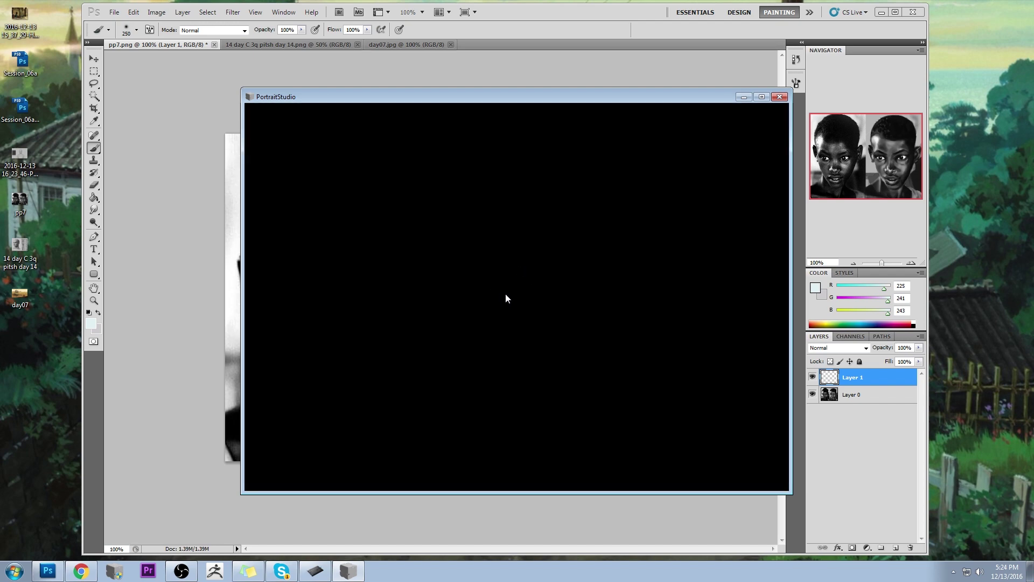
{"action": "left_click_drag", "start_coordinate": [562, 101], "coordinate": [535, 82]}
{"action": "left_click", "coordinate": [271, 275]}
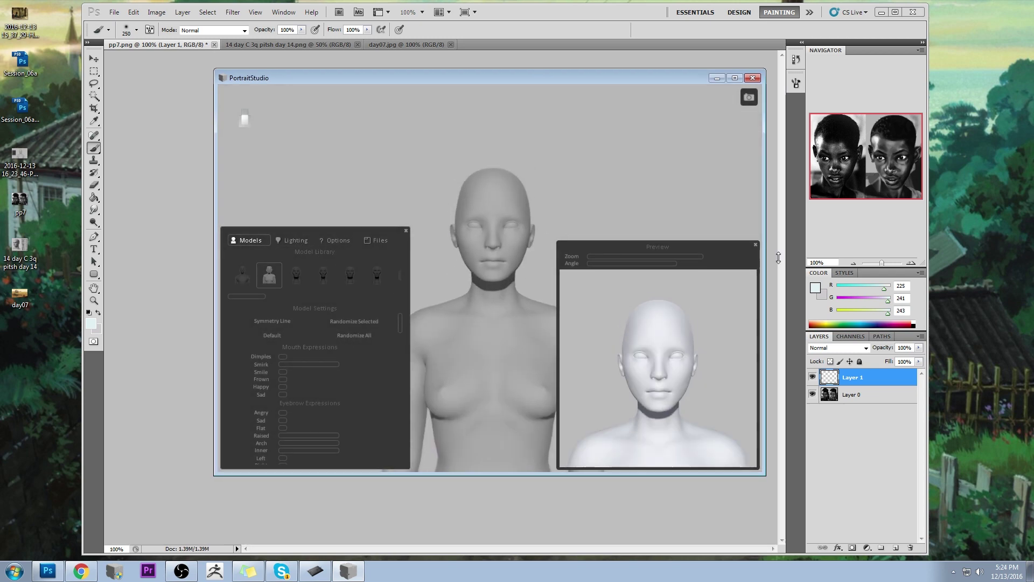
{"action": "left_click", "coordinate": [755, 245]}
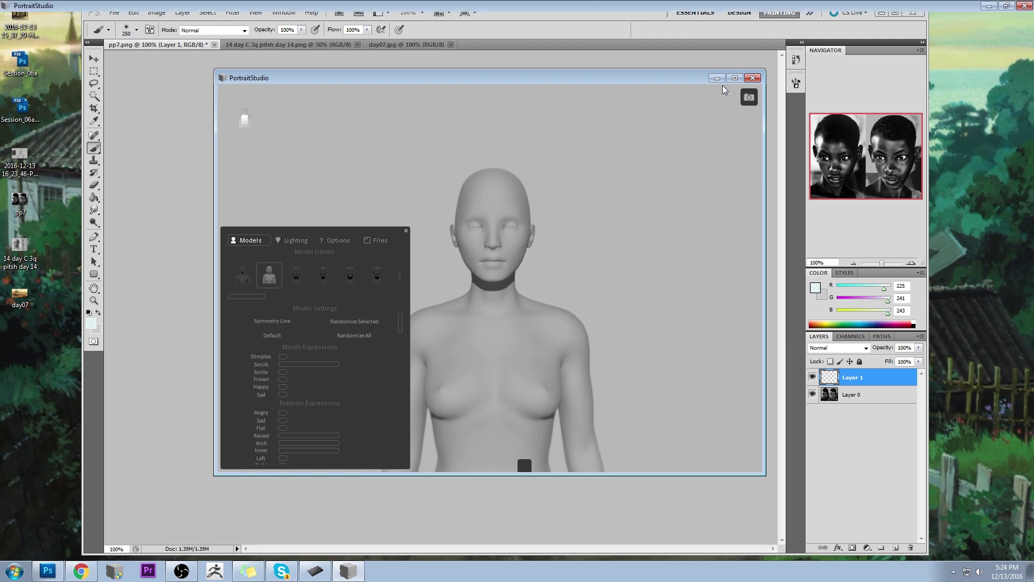
{"action": "left_click", "coordinate": [736, 79]}
{"action": "left_click_drag", "start_coordinate": [616, 247], "coordinate": [619, 263]}
{"action": "scroll", "coordinate": [623, 263], "scroll_direction": "down", "scroll_amount": 2}
Turn the female head slightly, then rotate the directional light and darken the material value.
{"action": "scroll", "coordinate": [623, 263], "scroll_direction": "up", "scroll_amount": 1}
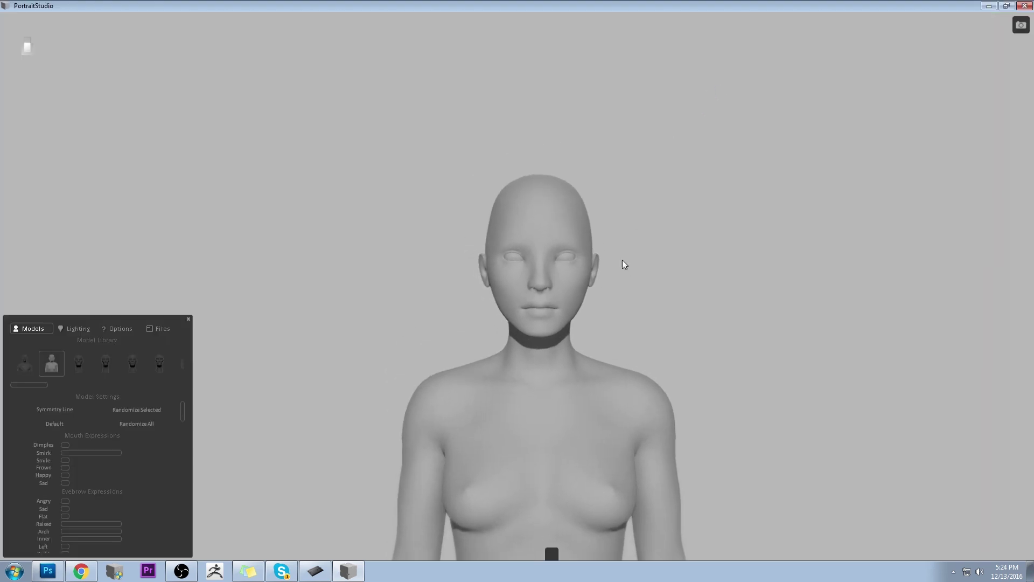
{"action": "scroll", "coordinate": [623, 264], "scroll_direction": "down", "scroll_amount": 3}
{"action": "scroll", "coordinate": [623, 263], "scroll_direction": "up", "scroll_amount": 5}
{"action": "scroll", "coordinate": [644, 266], "scroll_direction": "down", "scroll_amount": 2}
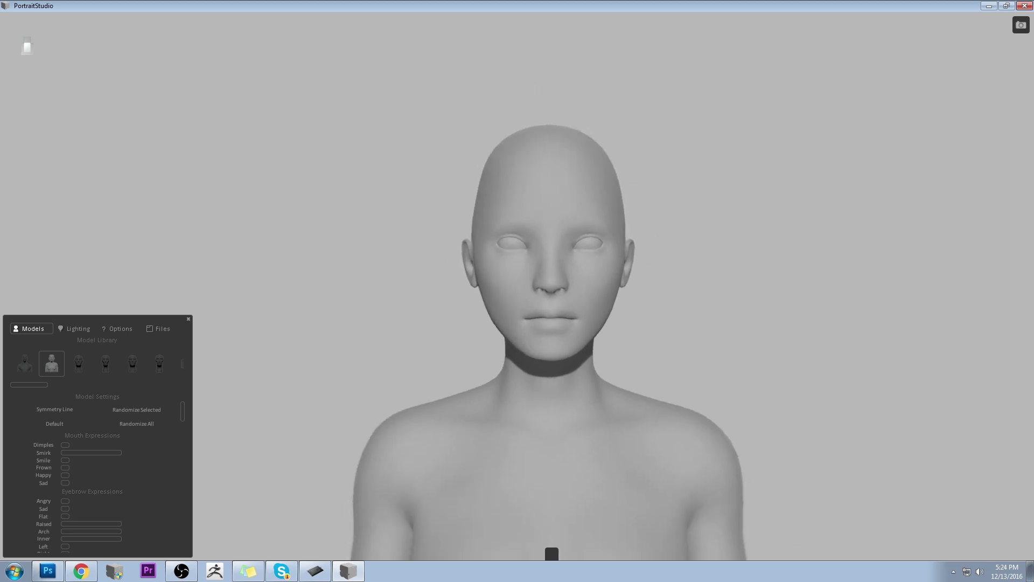
{"action": "scroll", "coordinate": [644, 266], "scroll_direction": "up", "scroll_amount": 2}
{"action": "left_click_drag", "start_coordinate": [644, 266], "coordinate": [400, 311]}
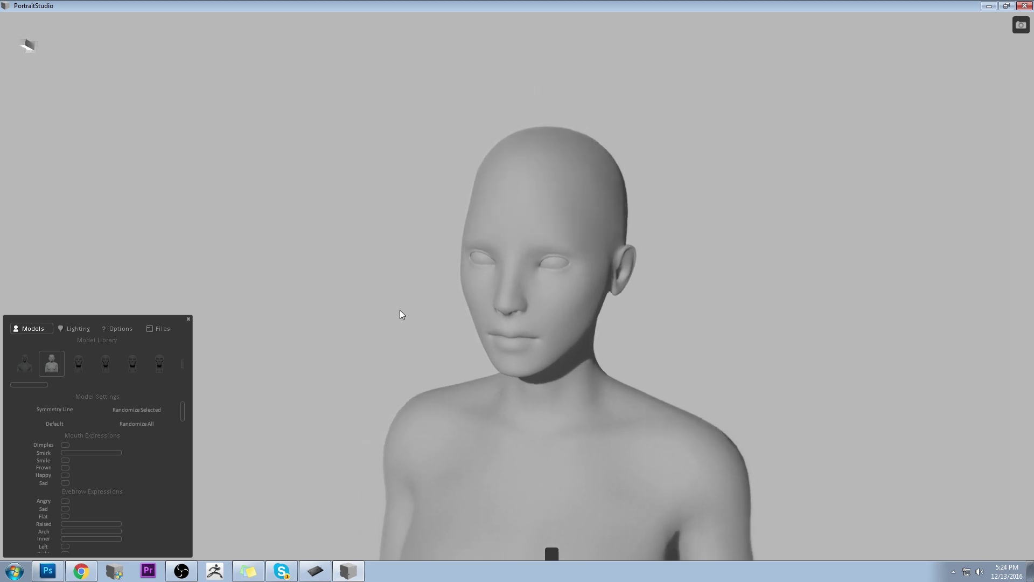
{"action": "left_click_drag", "start_coordinate": [102, 318], "coordinate": [178, 189]}
{"action": "left_click", "coordinate": [156, 201]}
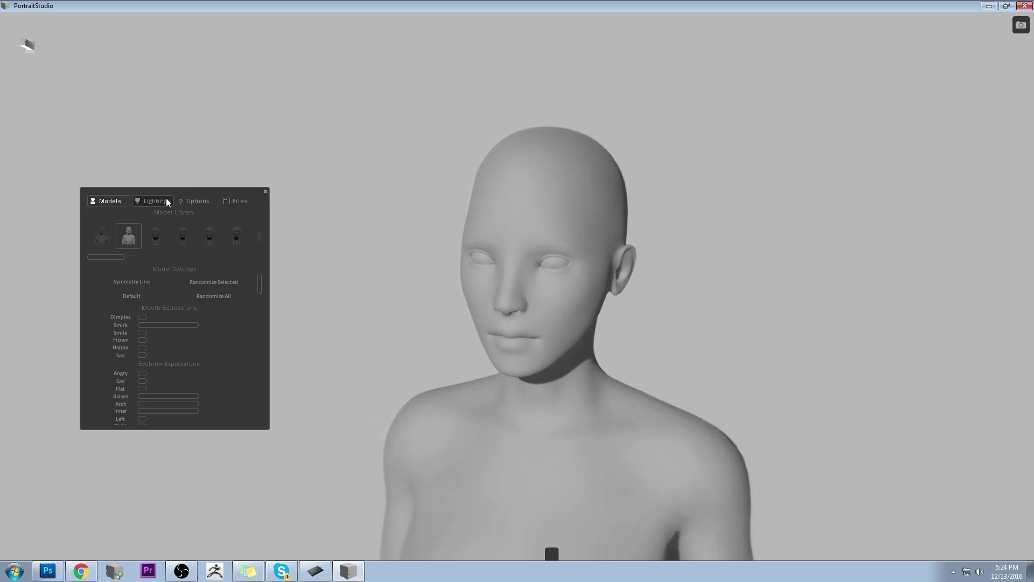
{"action": "left_click_drag", "start_coordinate": [153, 255], "coordinate": [174, 251]}
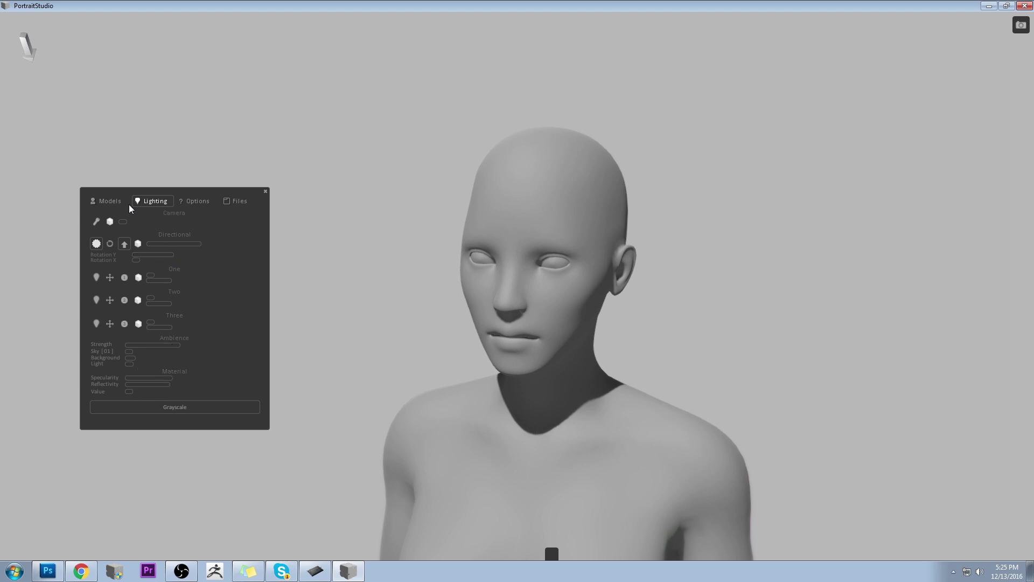
{"action": "left_click_drag", "start_coordinate": [132, 391], "coordinate": [177, 394]}
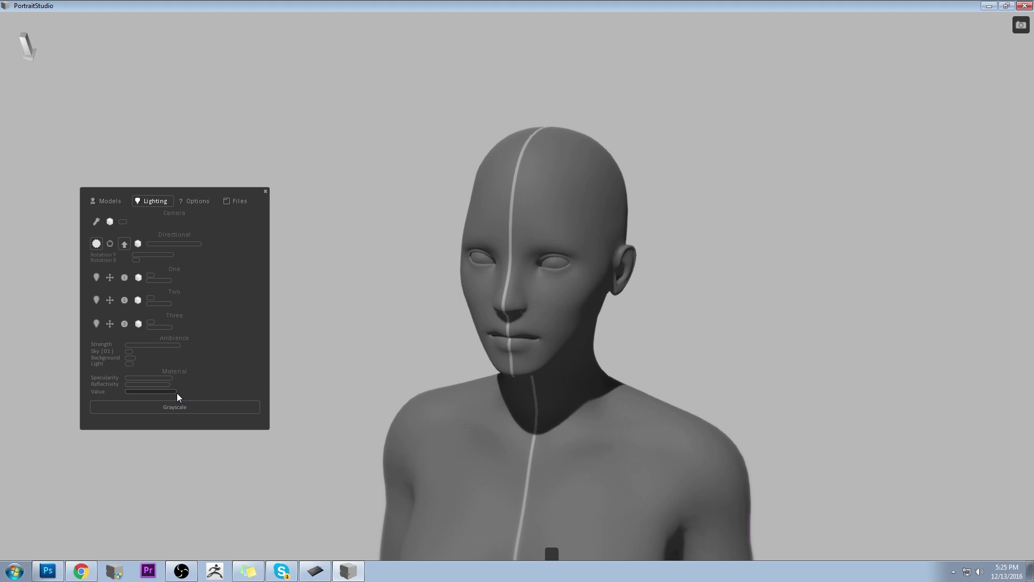
Try a darker skin material, then return the Value slider to bright grey.
{"action": "left_click", "coordinate": [193, 204]}
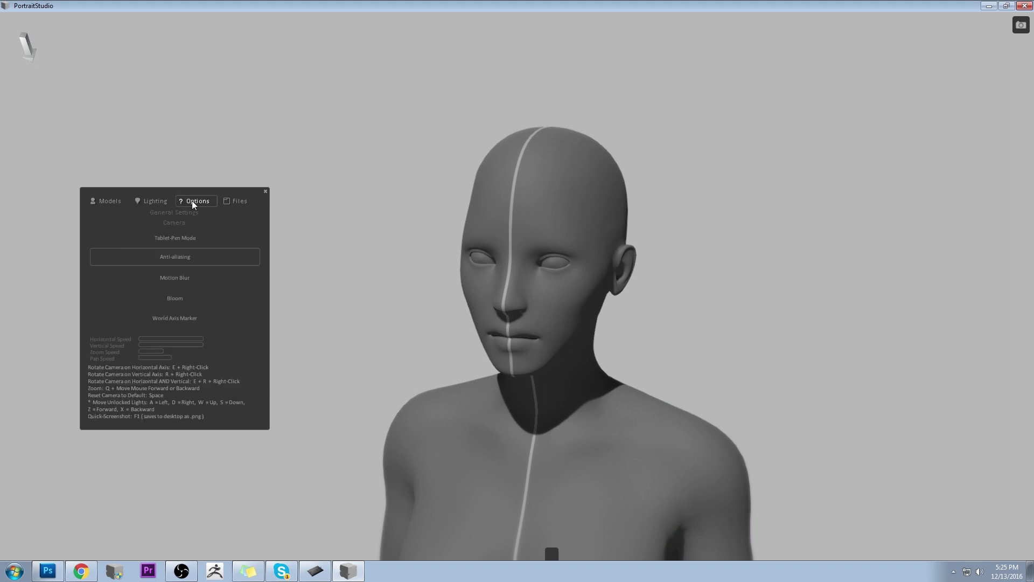
{"action": "left_click", "coordinate": [159, 201]}
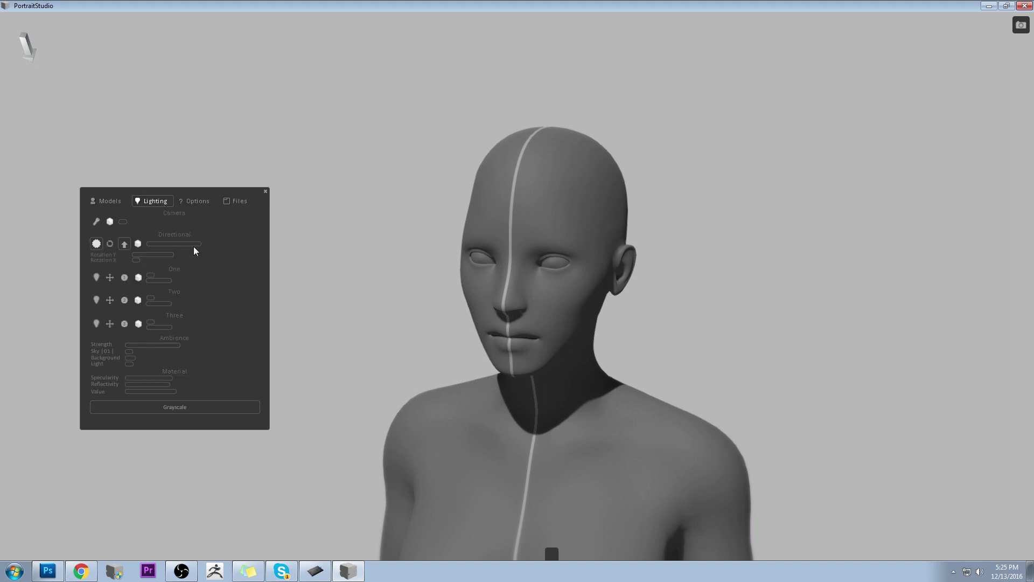
{"action": "left_click", "coordinate": [108, 200]}
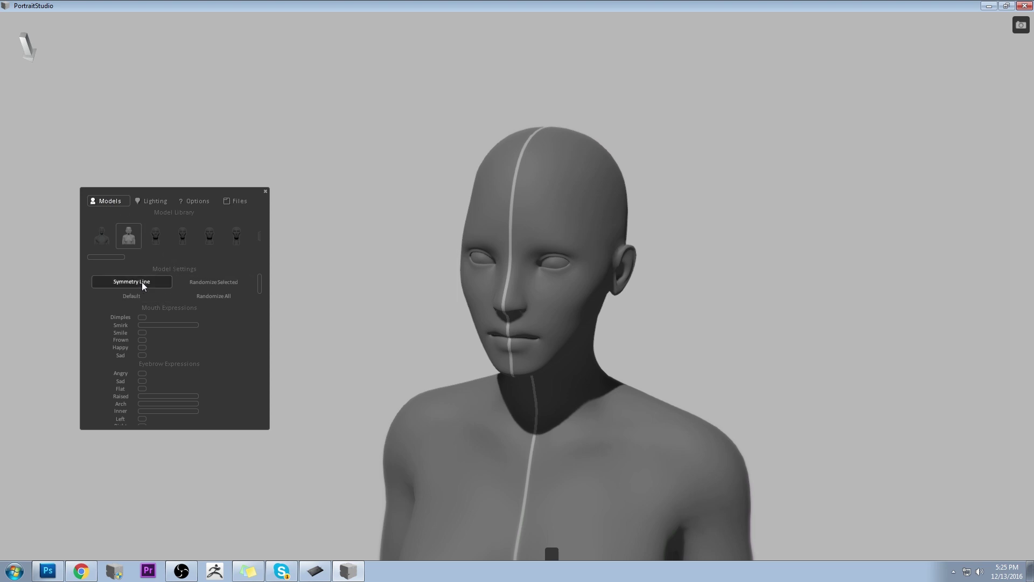
{"action": "left_click", "coordinate": [161, 202]}
{"action": "left_click_drag", "start_coordinate": [174, 393], "coordinate": [208, 392]}
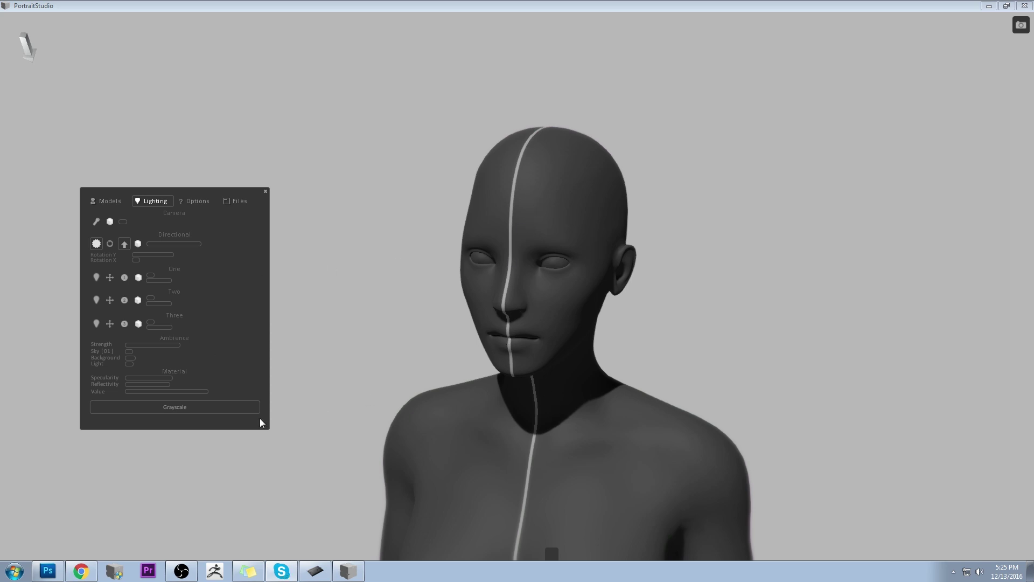
{"action": "left_click", "coordinate": [110, 203]}
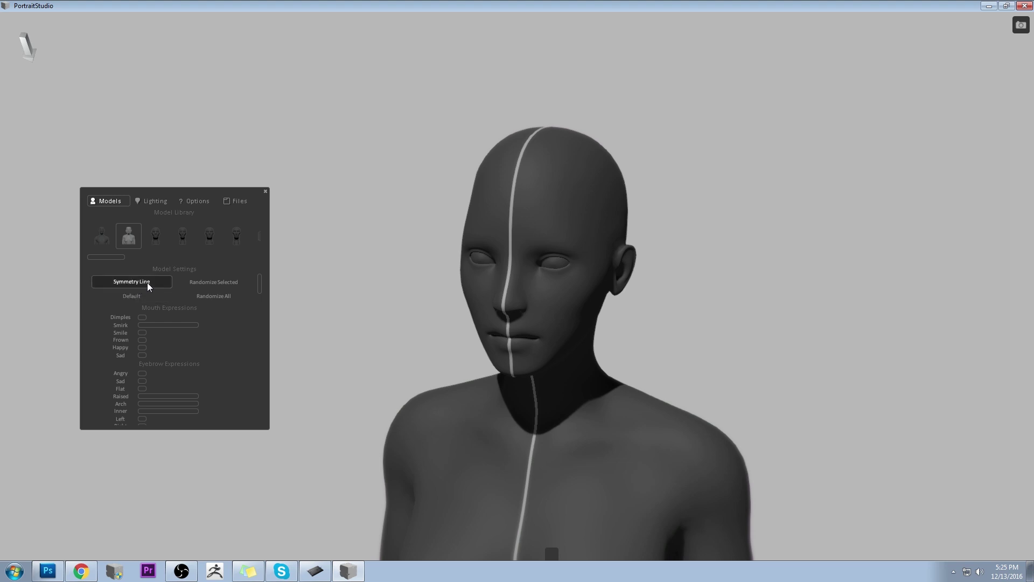
{"action": "left_click", "coordinate": [150, 199]}
{"action": "mouse_move", "coordinate": [206, 393]}
{"action": "left_mouse_down"}
{"action": "mouse_move", "coordinate": [92, 394]}
{"action": "mouse_move", "coordinate": [147, 395]}
{"action": "mouse_move", "coordinate": [124, 394]}
{"action": "left_mouse_up"}
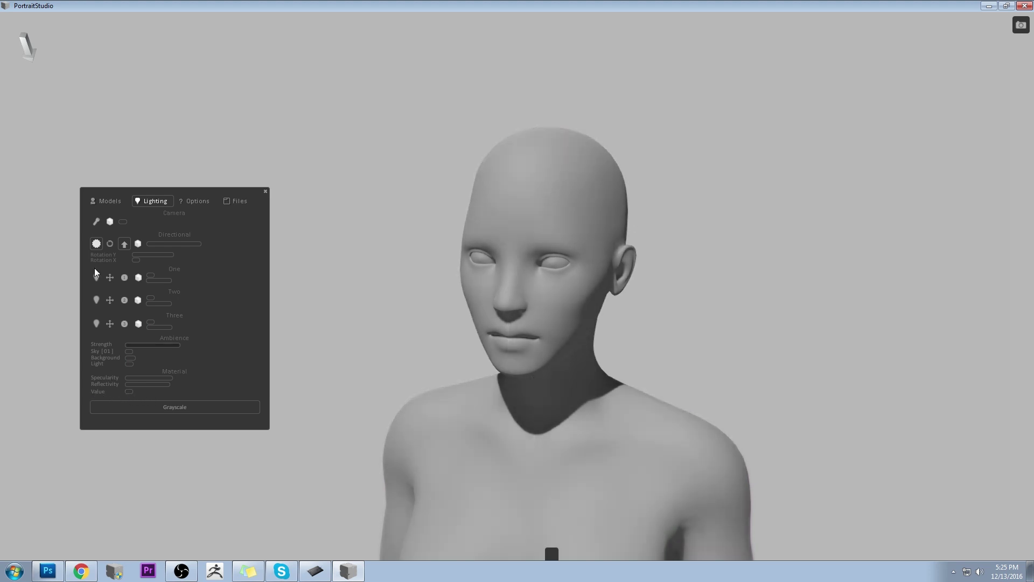
Swap to the male head model and darken its skin material.
{"action": "left_click", "coordinate": [117, 201]}
{"action": "left_click", "coordinate": [106, 231]}
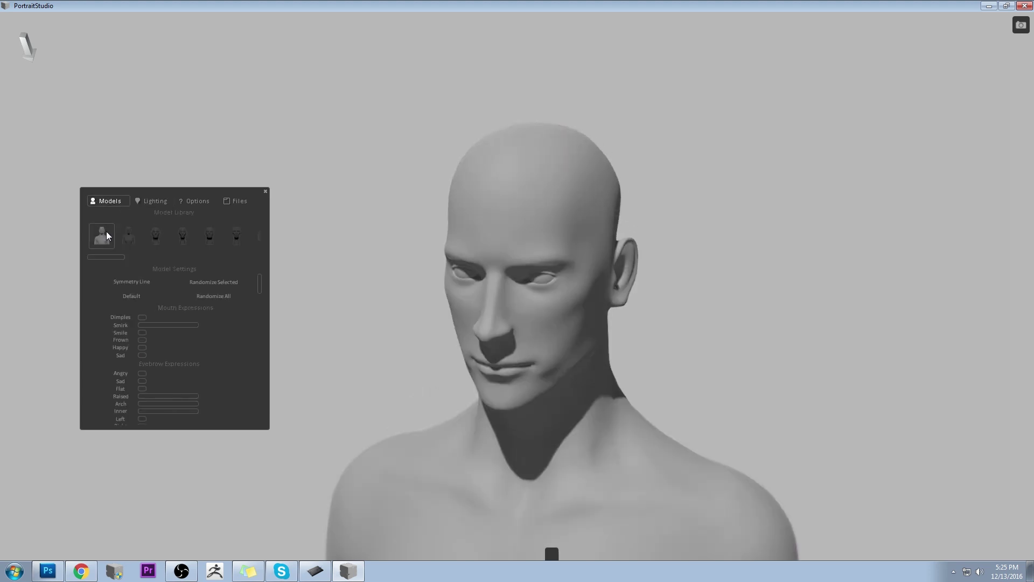
{"action": "left_click", "coordinate": [148, 202]}
{"action": "mouse_move", "coordinate": [140, 391]}
{"action": "left_mouse_down"}
{"action": "mouse_move", "coordinate": [216, 392]}
{"action": "mouse_move", "coordinate": [90, 384]}
{"action": "left_mouse_up"}
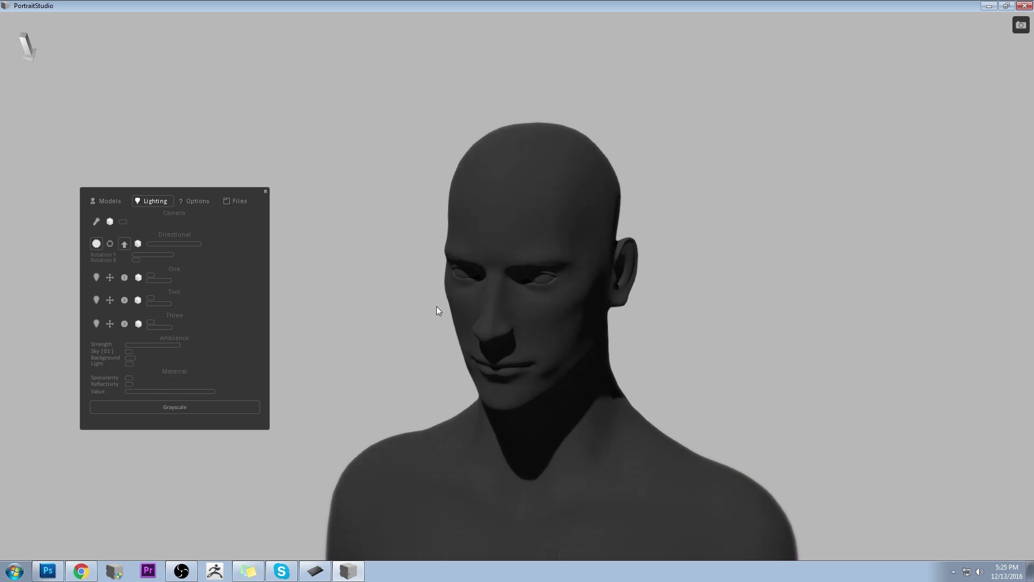
Turn the head to face forward and fine-tune the material value to a deep grey.
{"action": "left_click_drag", "start_coordinate": [514, 278], "coordinate": [512, 240]}
{"action": "left_click_drag", "start_coordinate": [216, 391], "coordinate": [198, 393]}
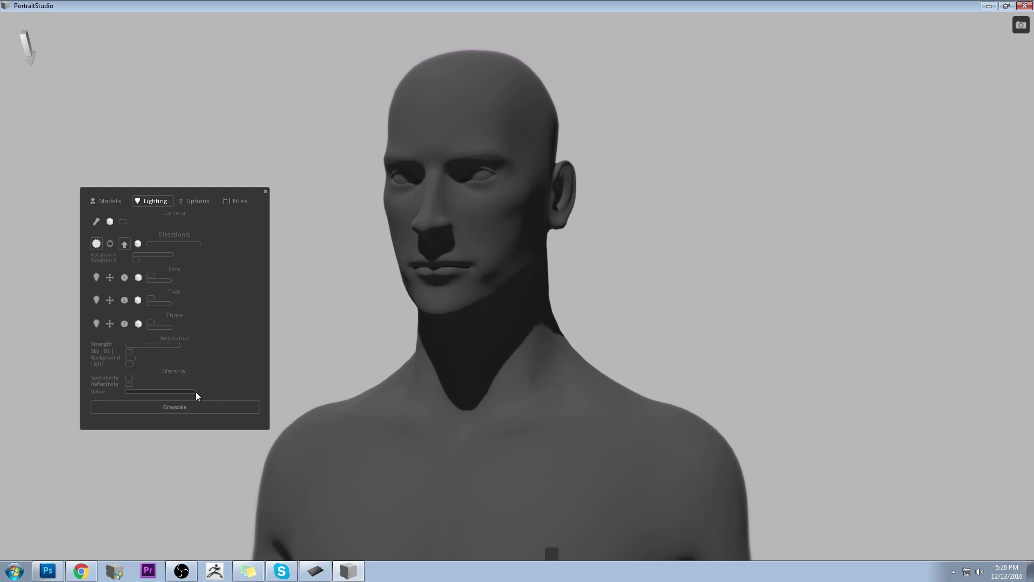
{"action": "left_click_drag", "start_coordinate": [195, 392], "coordinate": [212, 393]}
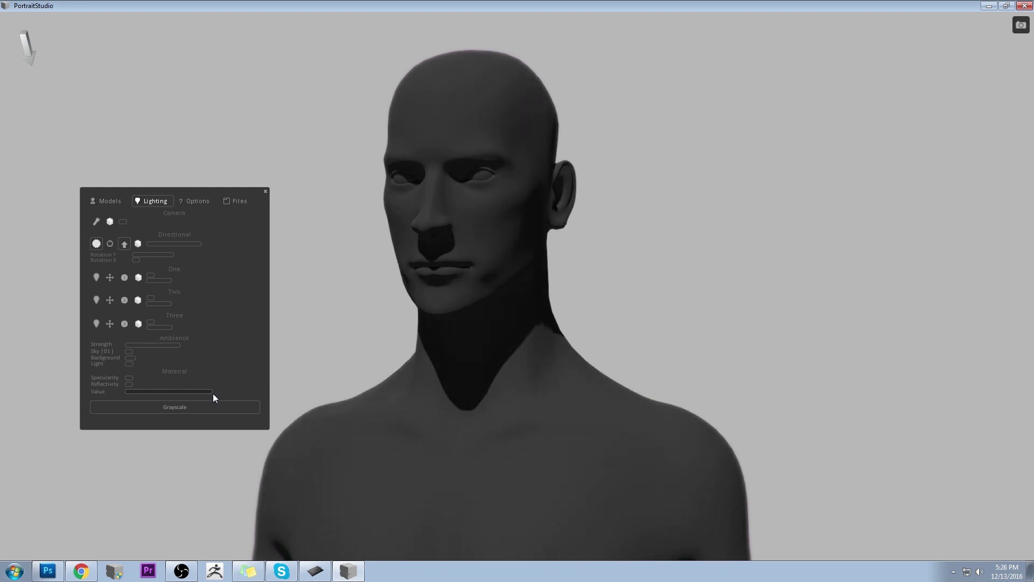
{"action": "left_click_drag", "start_coordinate": [414, 303], "coordinate": [462, 254]}
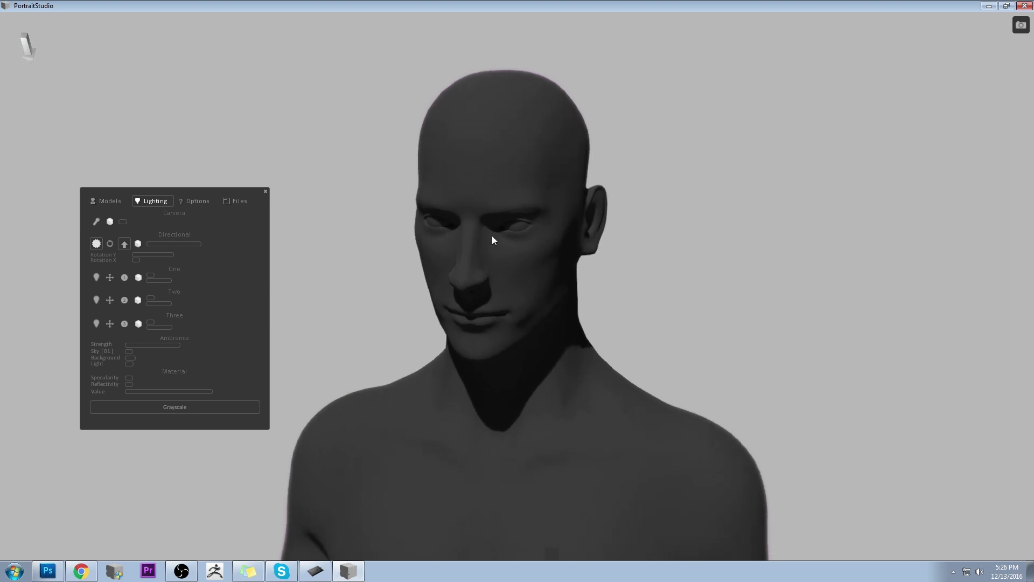
{"action": "left_click_drag", "start_coordinate": [191, 188], "coordinate": [161, 140]}
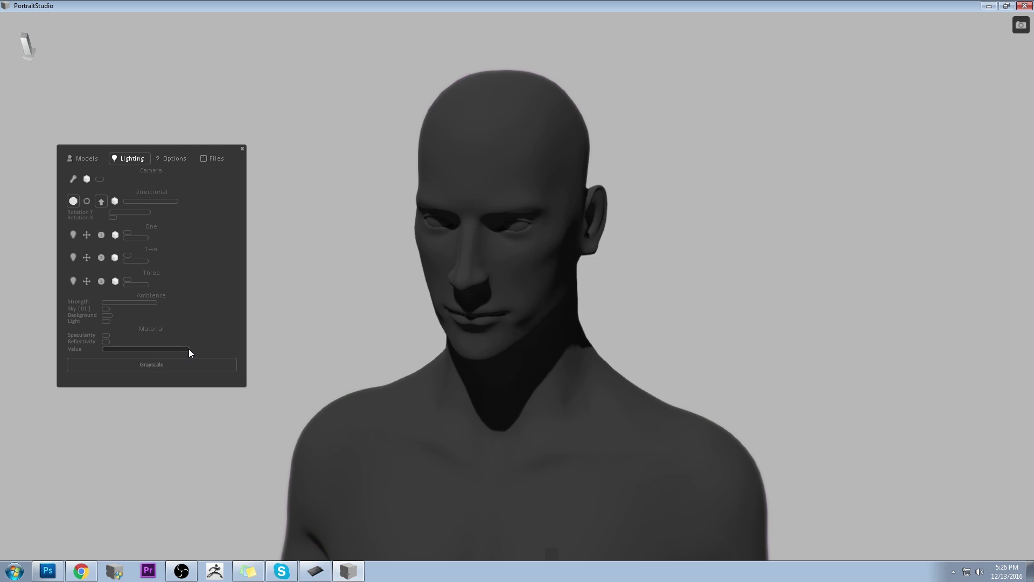
{"action": "mouse_move", "coordinate": [188, 348]}
{"action": "left_mouse_down"}
{"action": "mouse_move", "coordinate": [201, 348]}
{"action": "mouse_move", "coordinate": [190, 352]}
{"action": "left_mouse_up"}
Set Photoshop's foreground colour to a dark grey, then bring PortraitStudio back in front.
{"action": "left_click", "coordinate": [47, 571]}
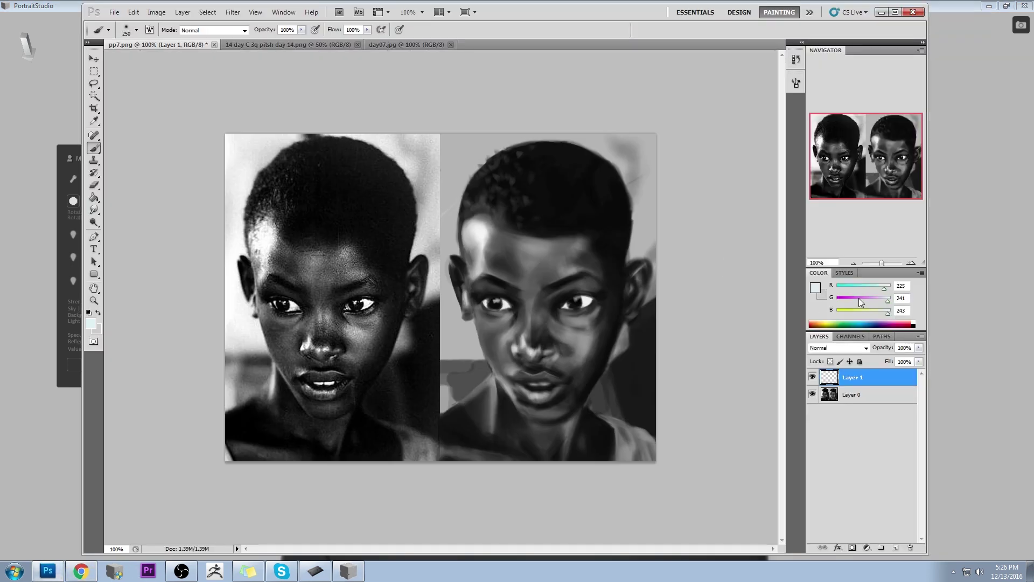
{"action": "left_click", "coordinate": [812, 291]}
{"action": "mouse_move", "coordinate": [754, 140]}
{"action": "left_mouse_down"}
{"action": "mouse_move", "coordinate": [719, 213]}
{"action": "mouse_move", "coordinate": [705, 217]}
{"action": "mouse_move", "coordinate": [700, 199]}
{"action": "left_mouse_up"}
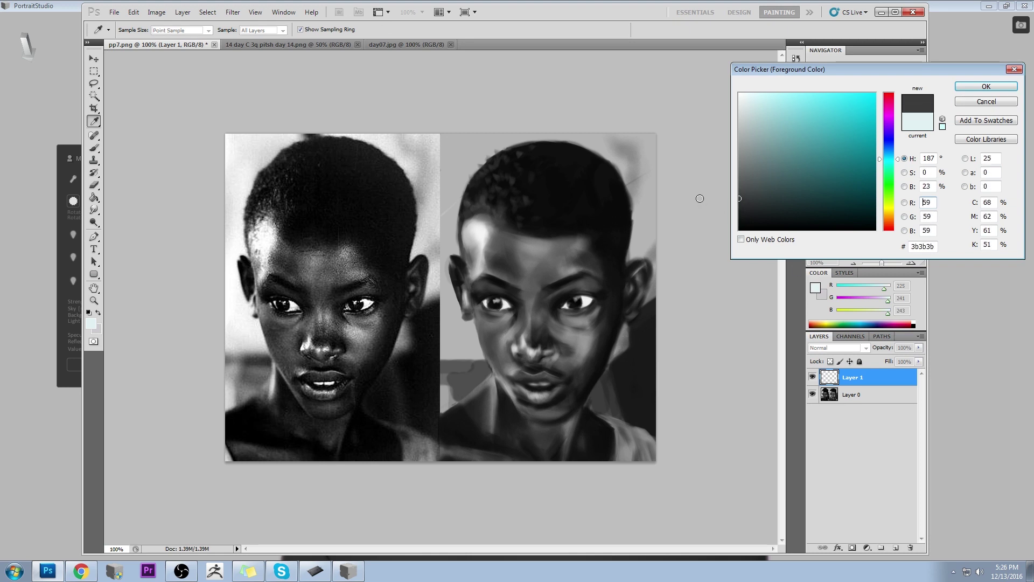
{"action": "left_click", "coordinate": [943, 5]}
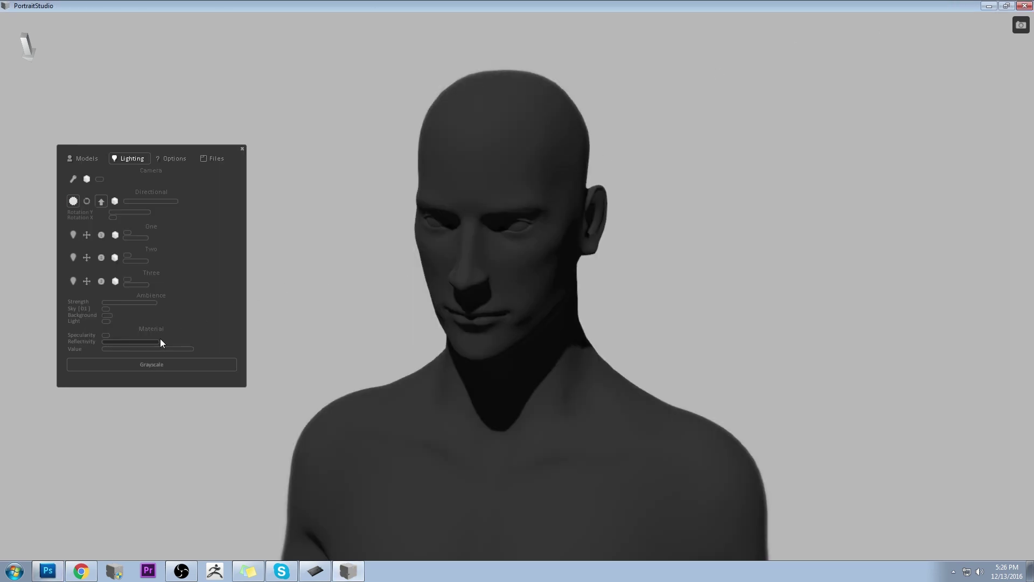
Raise the model's Specularity in PortraitStudio and restore the window from full screen.
{"action": "left_click_drag", "start_coordinate": [128, 334], "coordinate": [163, 335]}
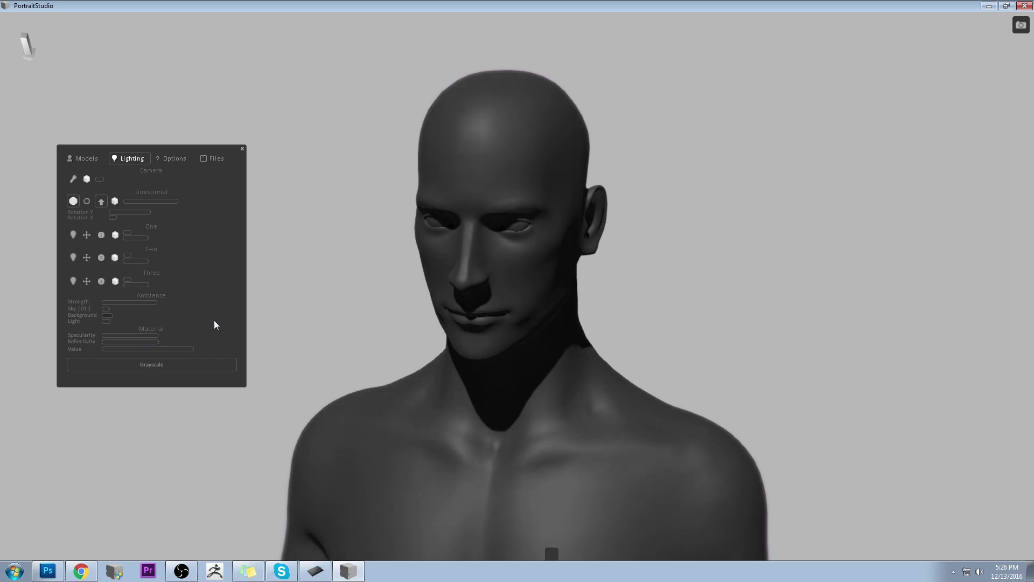
{"action": "left_click", "coordinate": [1004, 6]}
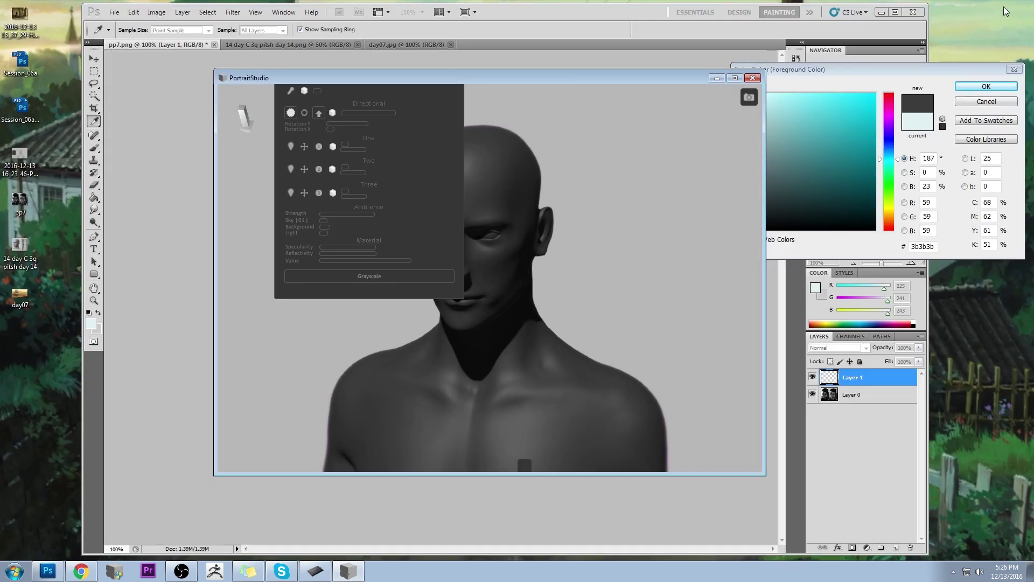
Back in Photoshop, cancel the Color Picker and set a Darken-mode brush with a sampled dark grey.
{"action": "left_click", "coordinate": [943, 70]}
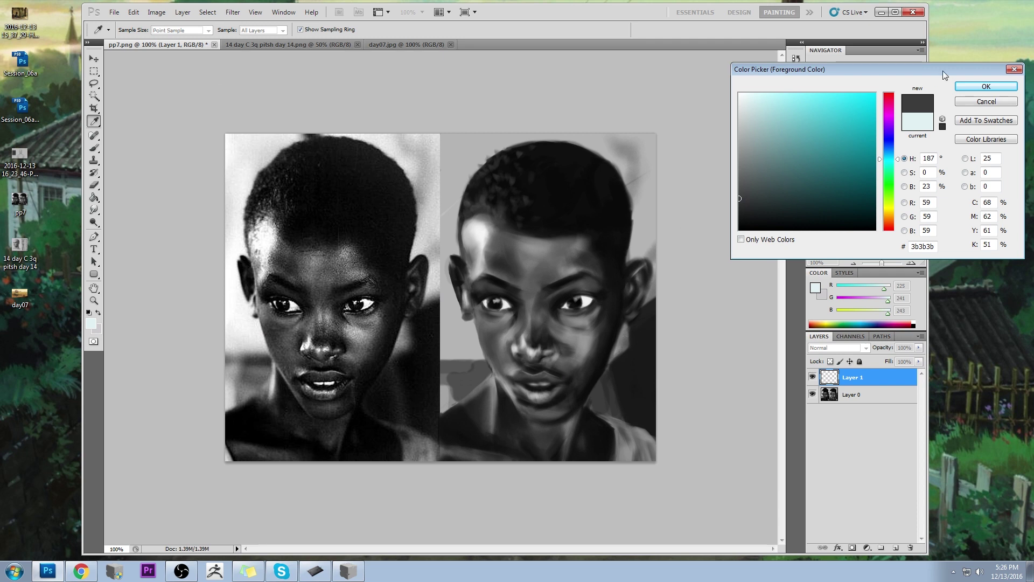
{"action": "left_click", "coordinate": [1005, 101]}
{"action": "key", "text": "b"}
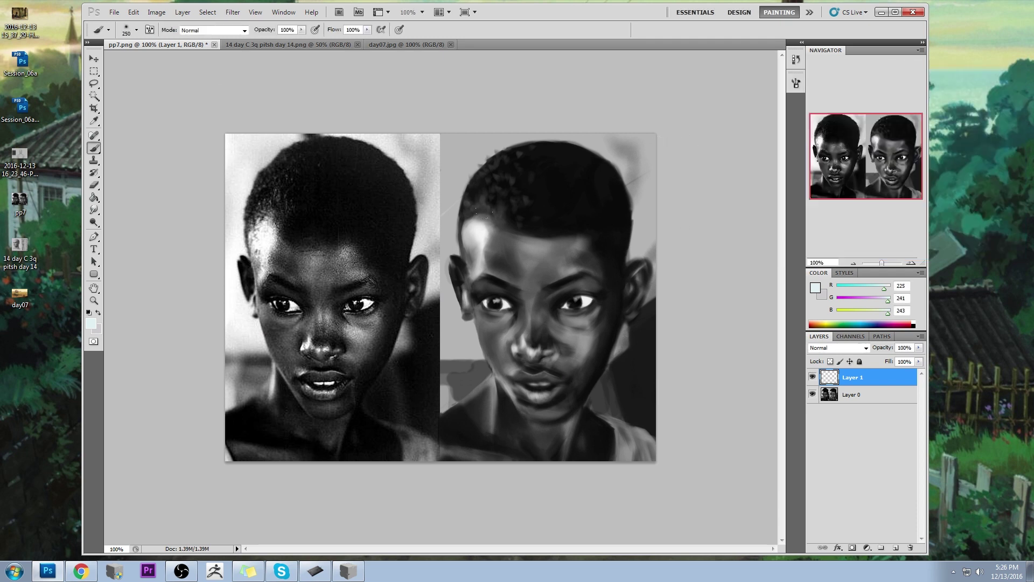
{"action": "left_click", "coordinate": [452, 204], "text": "alt"}
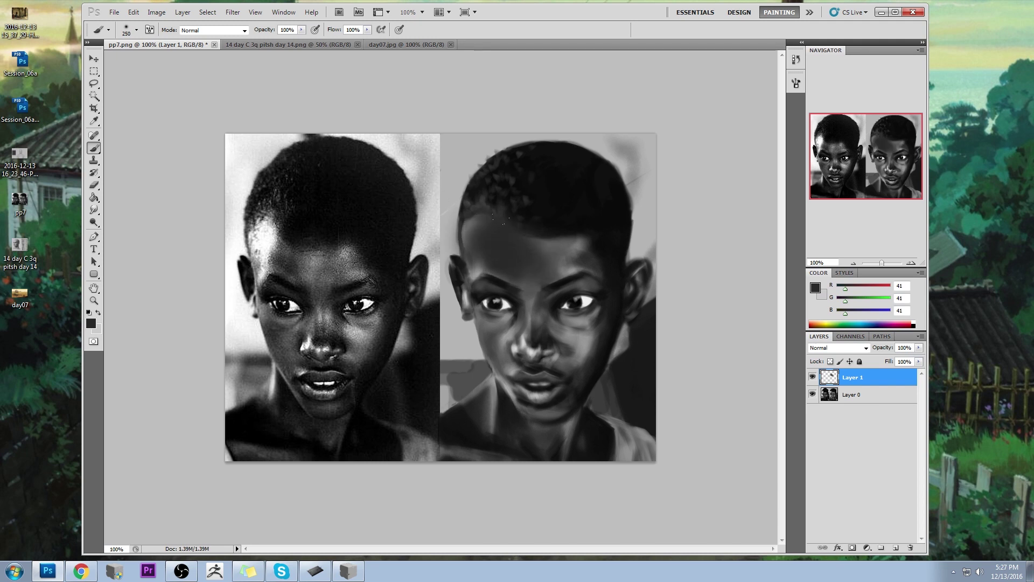
{"action": "left_click", "coordinate": [216, 30]}
{"action": "left_click", "coordinate": [215, 82]}
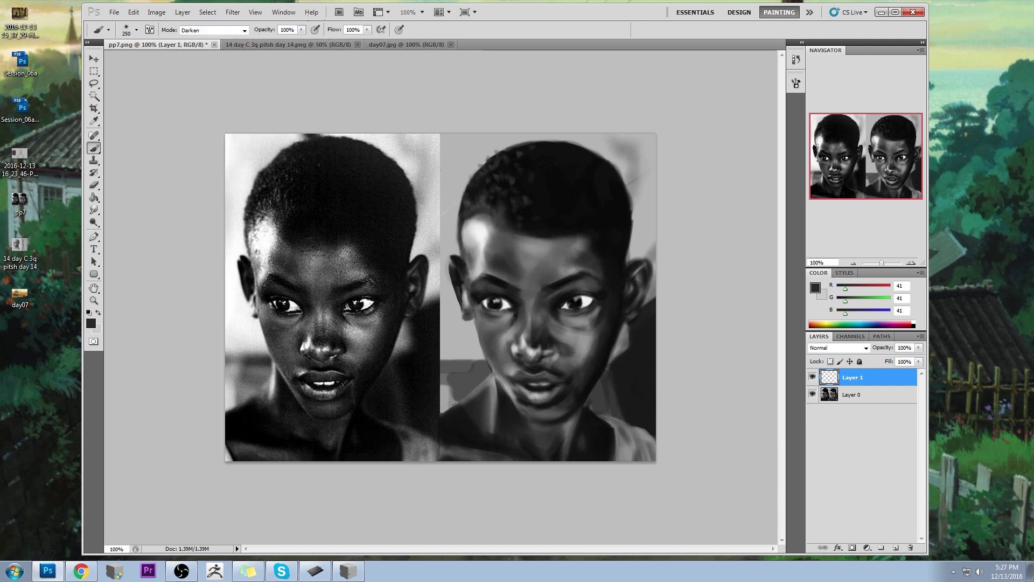
Paint a dark stroke over the hair, then set the brush to 56% opacity in Normal mode.
{"action": "left_click_drag", "start_coordinate": [507, 253], "coordinate": [555, 258]}
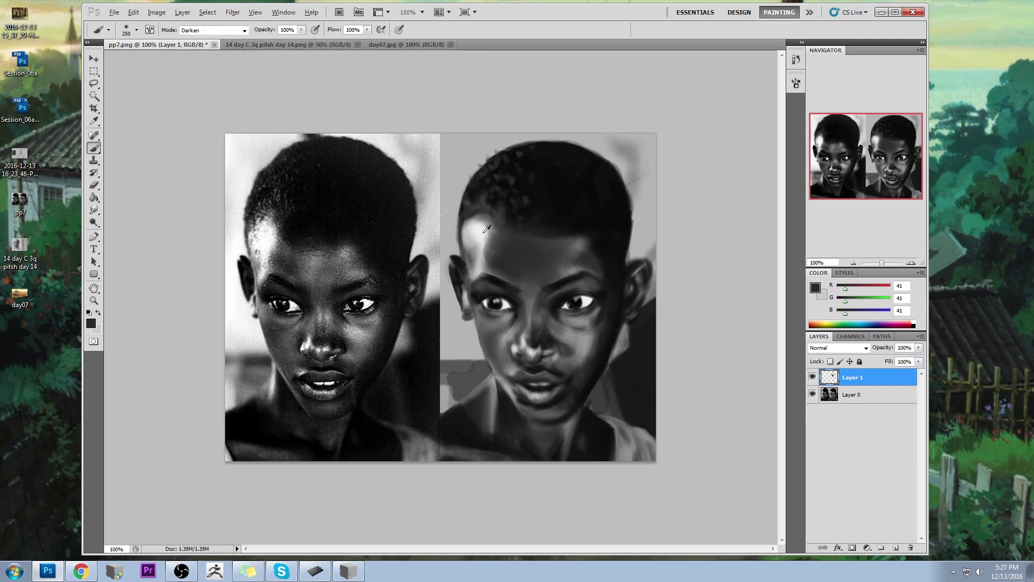
{"action": "key", "text": "alt"}
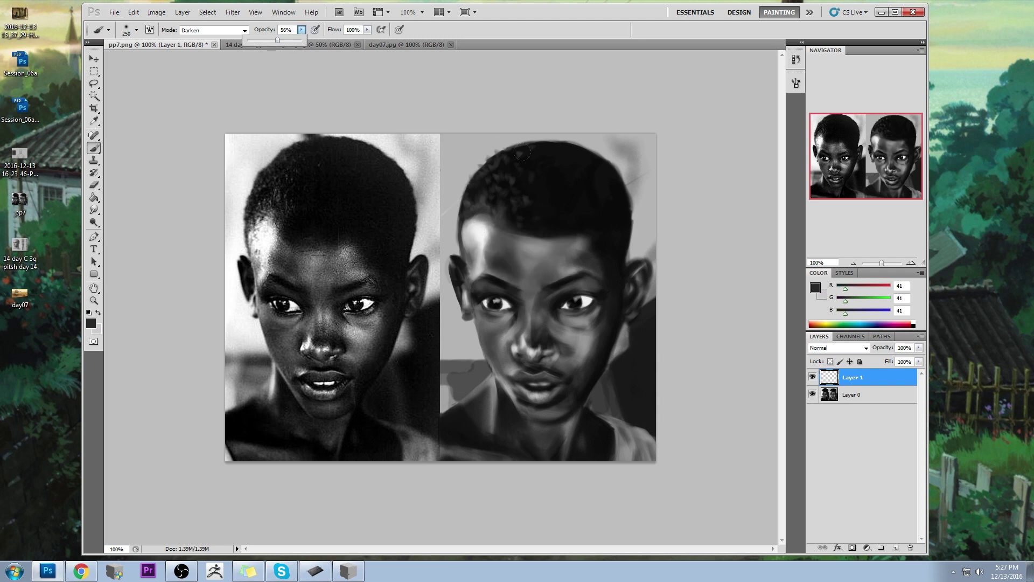
{"action": "key", "text": "5"}
{"action": "key", "text": "6"}
{"action": "left_click", "coordinate": [215, 30]}
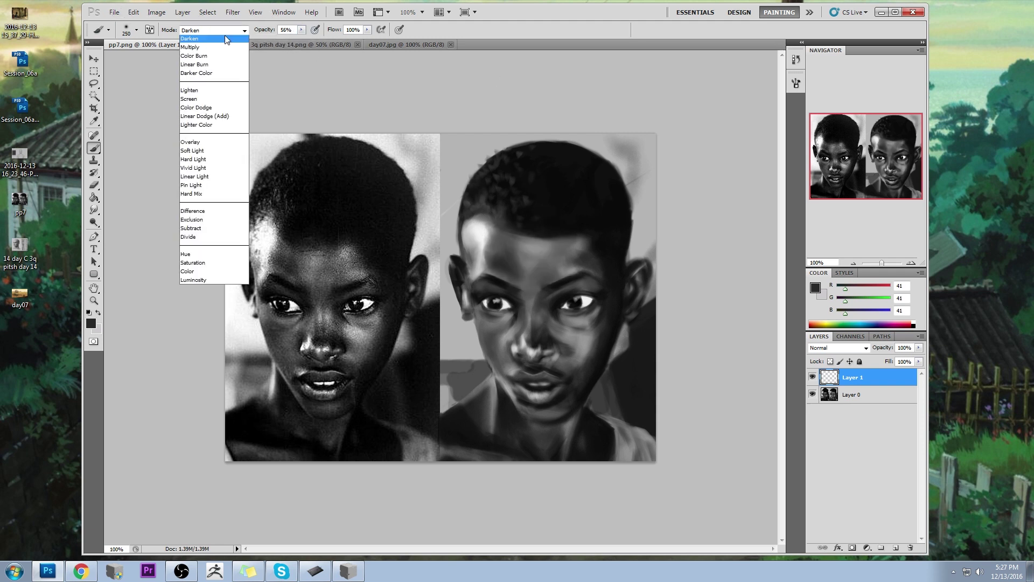
{"action": "left_click", "coordinate": [213, 37]}
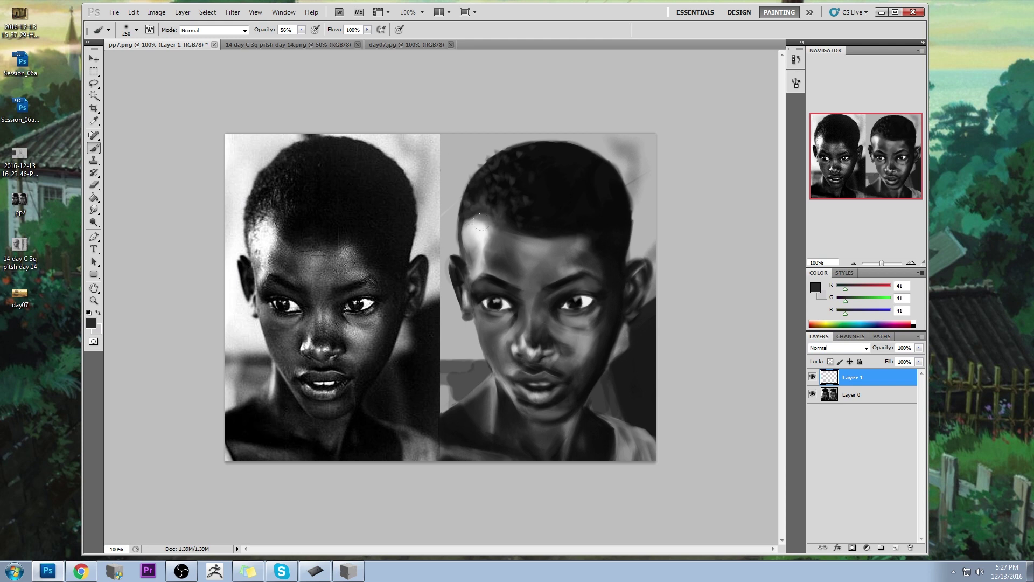
{"action": "left_click", "coordinate": [509, 260], "text": "alt"}
Set Layer 1 to Darken and darken the painted brow with a sampled grey.
{"action": "left_click", "coordinate": [838, 348]}
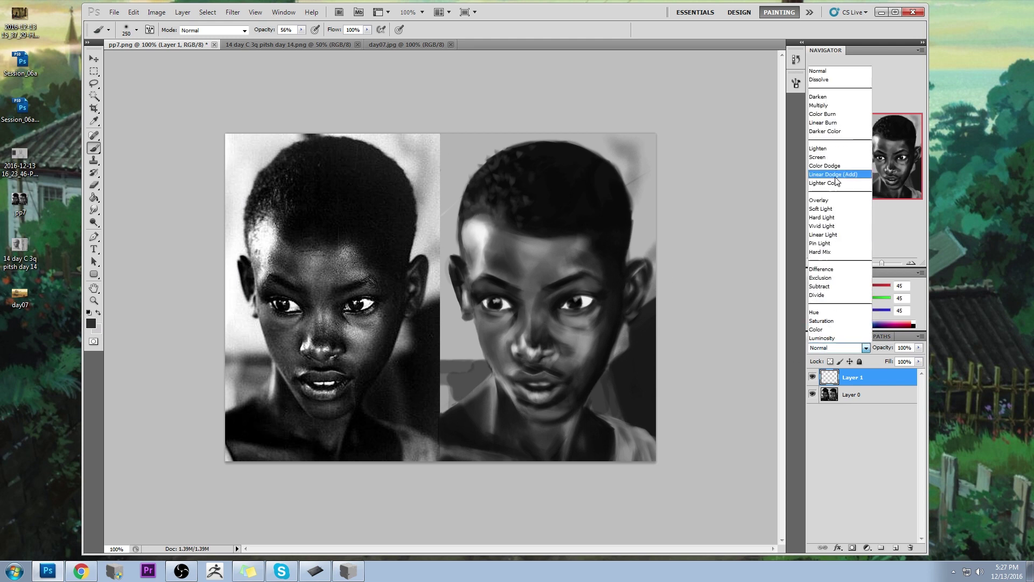
{"action": "left_click", "coordinate": [830, 99]}
{"action": "left_click", "coordinate": [506, 257], "text": "alt"}
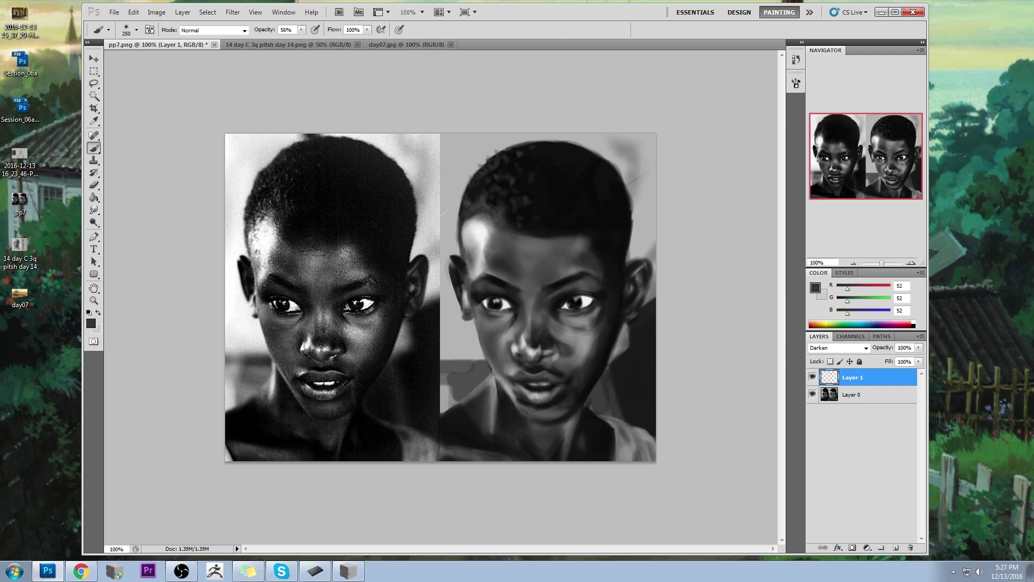
{"action": "left_click_drag", "start_coordinate": [573, 250], "coordinate": [530, 258]}
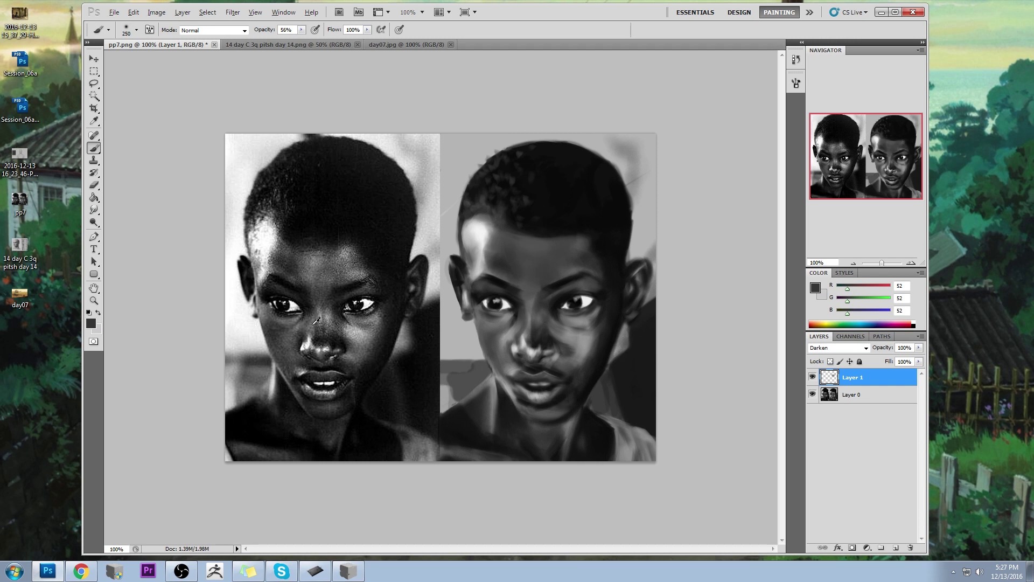
Sample darker greys and deepen shadows on the mouth, chin, neck and shoulders.
{"action": "key", "text": "alt"}
{"action": "left_click", "coordinate": [522, 296], "text": "alt"}
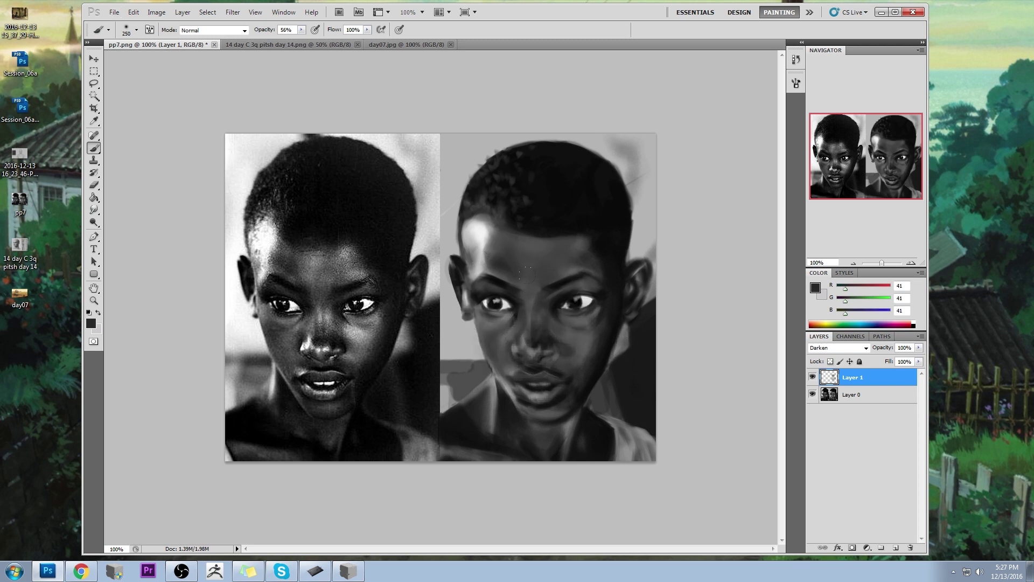
{"action": "key", "text": "alt"}
{"action": "left_click", "coordinate": [578, 243], "text": "alt"}
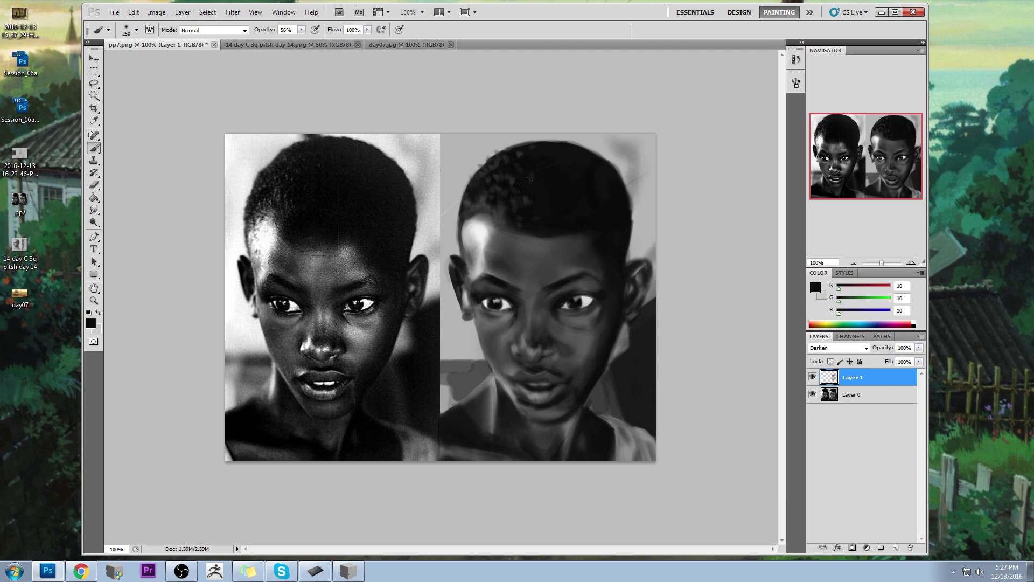
{"action": "left_click_drag", "start_coordinate": [547, 393], "coordinate": [482, 372]}
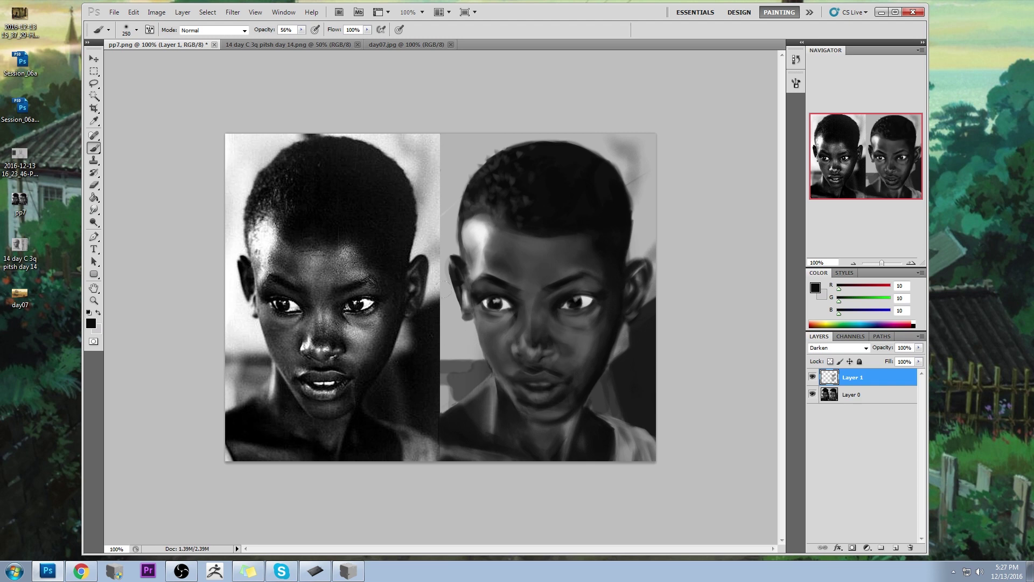
{"action": "mouse_move", "coordinate": [496, 377]}
{"action": "left_mouse_down"}
{"action": "mouse_move", "coordinate": [485, 418]}
{"action": "mouse_move", "coordinate": [565, 447]}
{"action": "mouse_move", "coordinate": [565, 426]}
{"action": "mouse_move", "coordinate": [458, 455]}
{"action": "left_mouse_up"}
{"action": "mouse_move", "coordinate": [614, 458]}
{"action": "left_mouse_down"}
{"action": "mouse_move", "coordinate": [652, 431]}
{"action": "mouse_move", "coordinate": [652, 417]}
{"action": "left_mouse_up"}
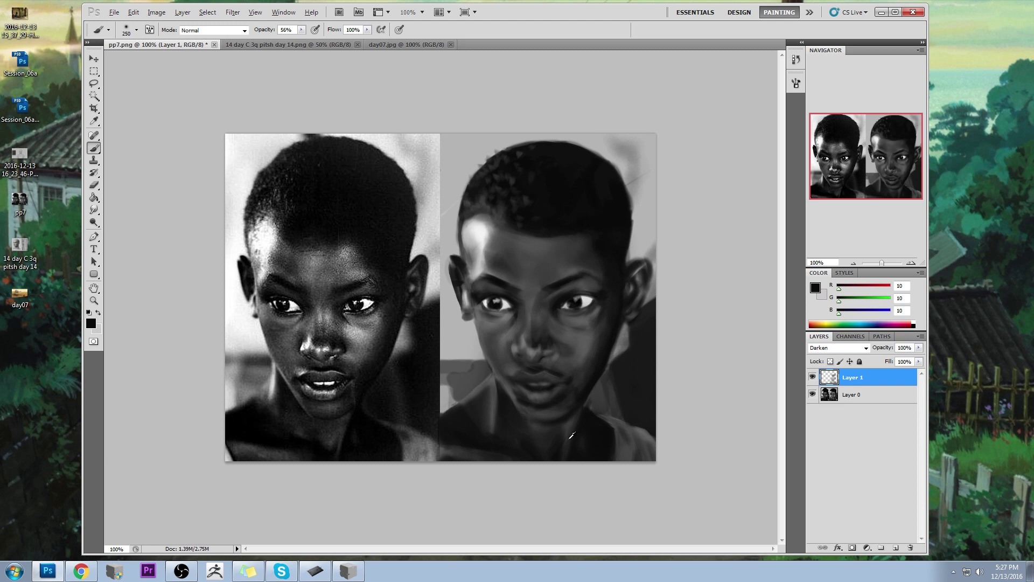
Toggle Layer 1's visibility to compare the added shadows, then open its layer menu.
{"action": "left_click", "coordinate": [474, 430], "text": "alt"}
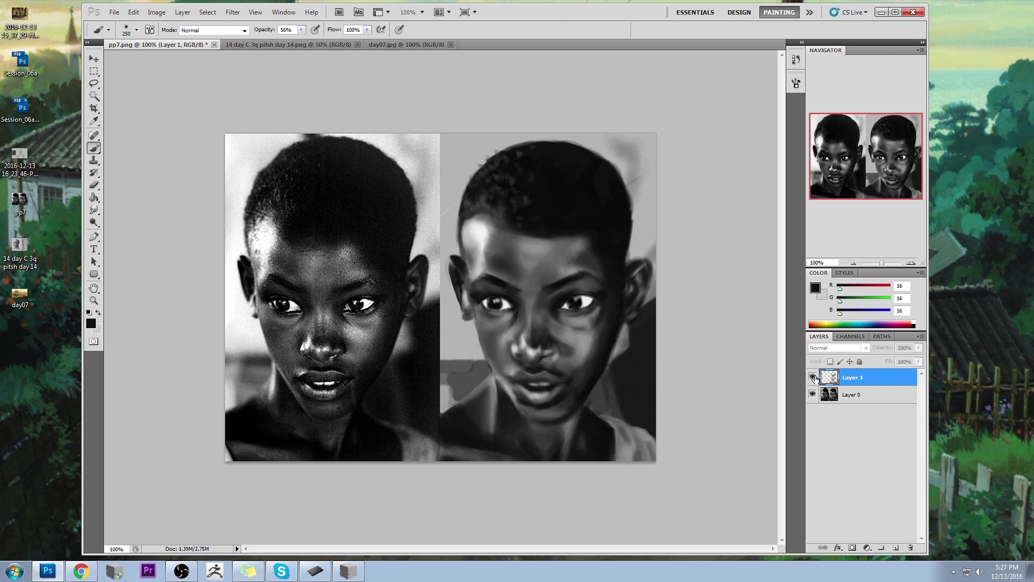
{"action": "left_click", "coordinate": [813, 377]}
{"action": "left_click", "coordinate": [813, 377]}
{"action": "left_click", "coordinate": [813, 377]}
{"action": "left_click", "coordinate": [813, 378]}
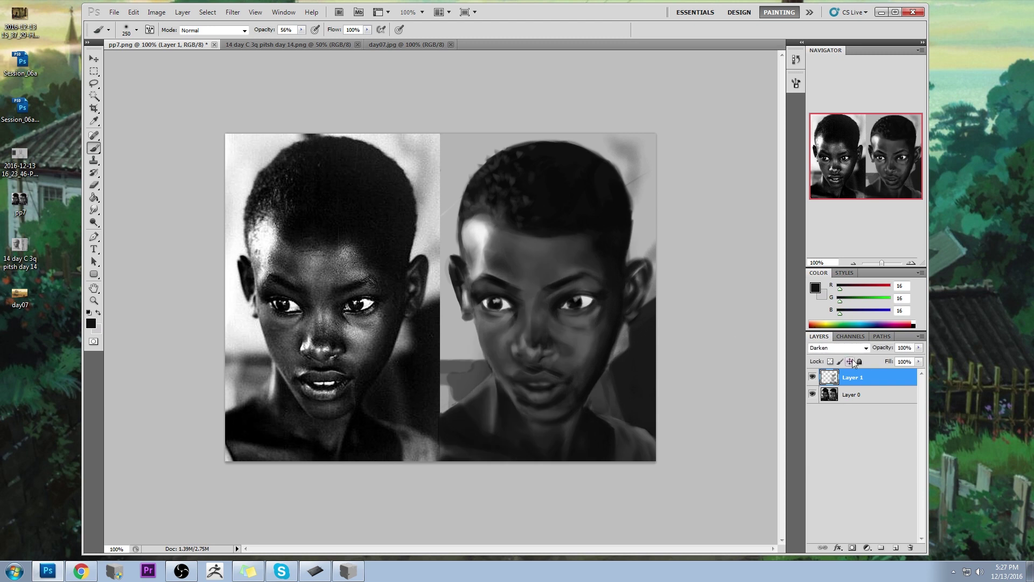
{"action": "right_click", "coordinate": [874, 380]}
Merge Layer 1 down into Layer 0 and open Filter > Liquify.
{"action": "left_click", "coordinate": [908, 355]}
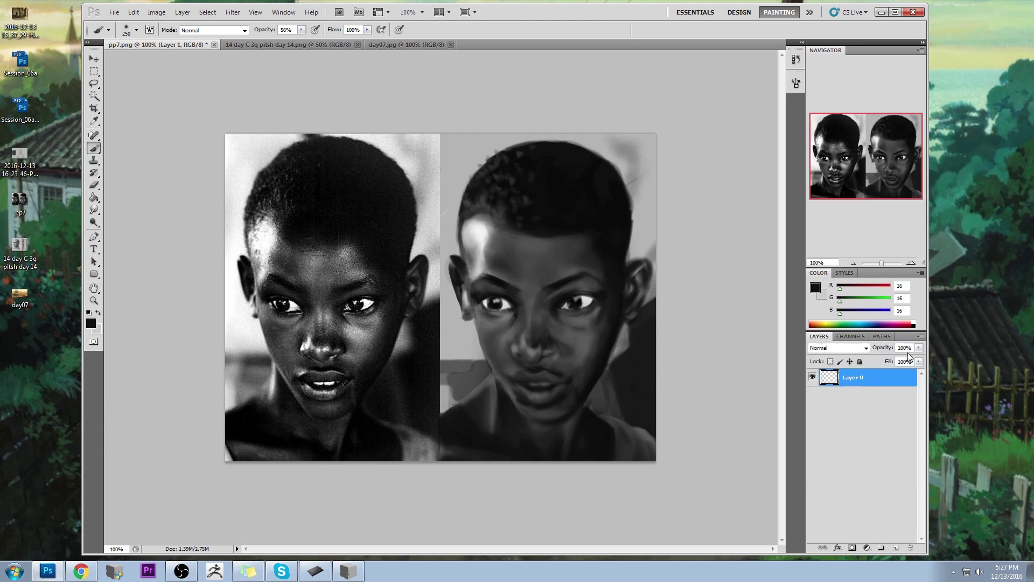
{"action": "left_click", "coordinate": [234, 13]}
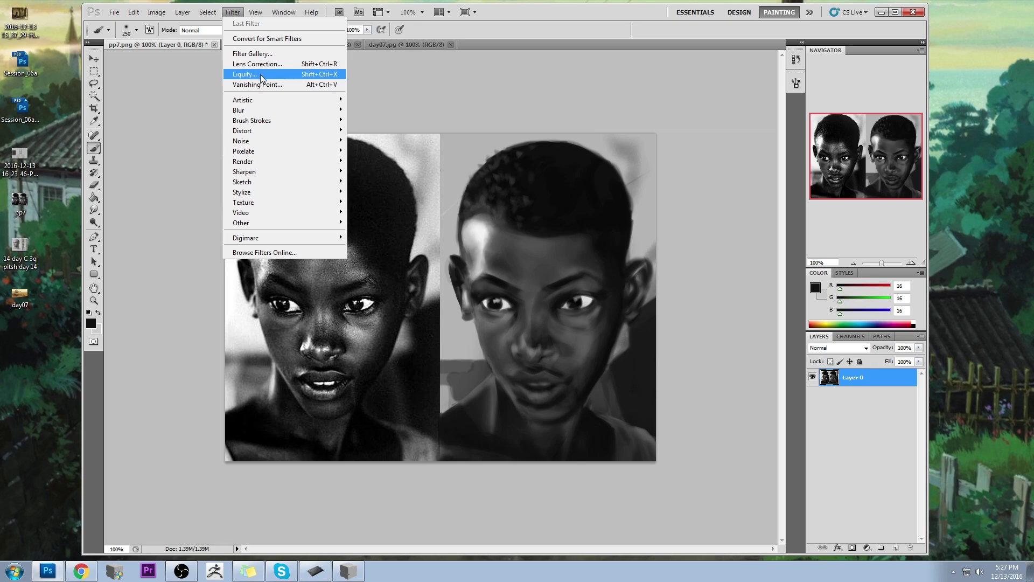
{"action": "left_click", "coordinate": [261, 74]}
With a 181-size Forward Warp brush, push the painted cheek and right edge.
{"action": "left_click", "coordinate": [983, 89]}
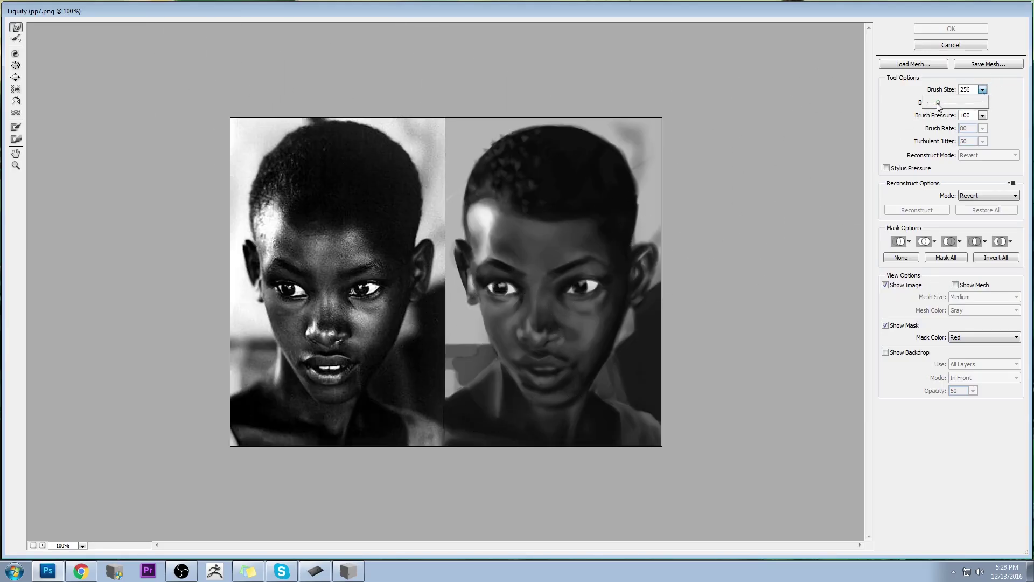
{"action": "left_click_drag", "start_coordinate": [939, 107], "coordinate": [935, 107]}
{"action": "mouse_move", "coordinate": [492, 358]}
{"action": "left_mouse_down"}
{"action": "mouse_move", "coordinate": [485, 369]}
{"action": "mouse_move", "coordinate": [479, 350]}
{"action": "mouse_move", "coordinate": [492, 403]}
{"action": "mouse_move", "coordinate": [501, 382]}
{"action": "mouse_move", "coordinate": [588, 392]}
{"action": "mouse_move", "coordinate": [532, 404]}
{"action": "mouse_move", "coordinate": [556, 406]}
{"action": "mouse_move", "coordinate": [543, 409]}
{"action": "mouse_move", "coordinate": [575, 392]}
{"action": "left_mouse_up"}
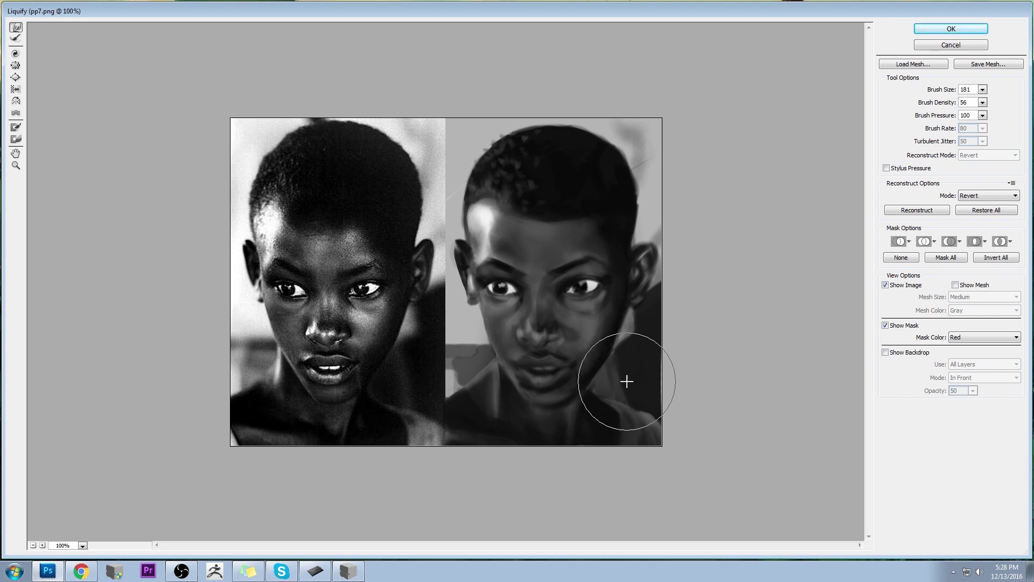
{"action": "left_click_drag", "start_coordinate": [627, 382], "coordinate": [638, 344]}
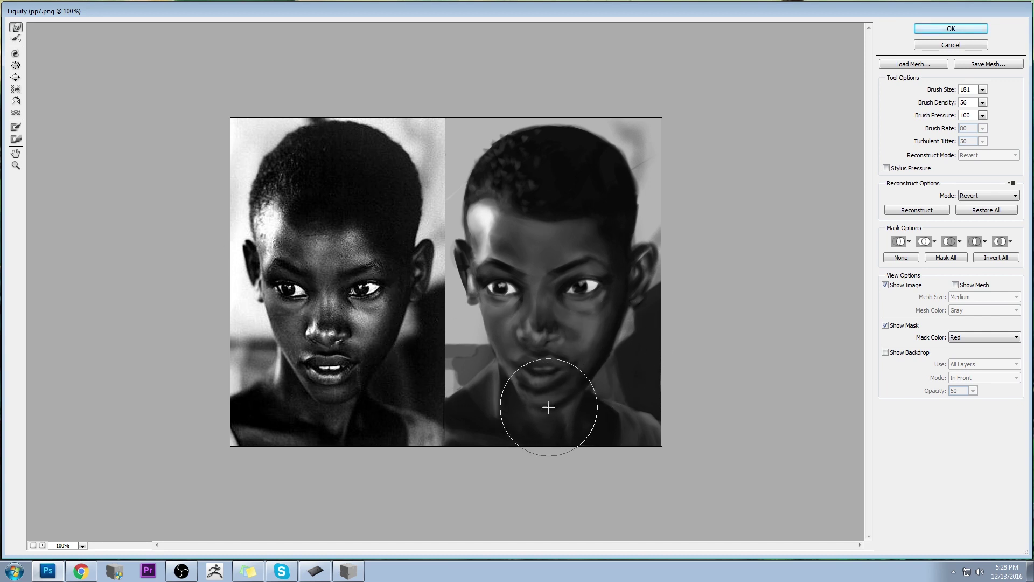
{"action": "left_click", "coordinate": [983, 89]}
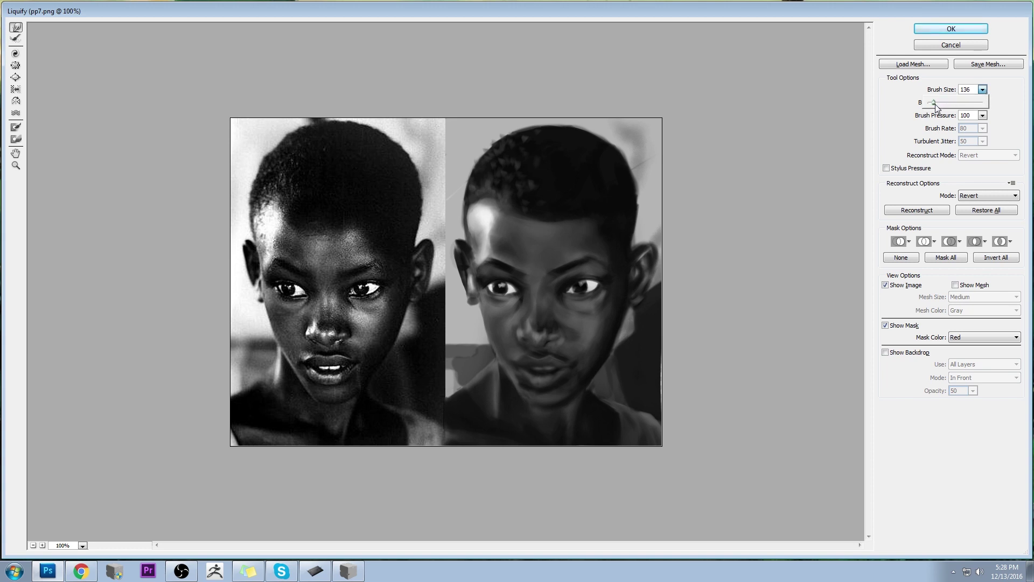
Warp the chin, temple and right jaw with a 121-size brush, then apply Liquify.
{"action": "left_click_drag", "start_coordinate": [936, 106], "coordinate": [934, 107]}
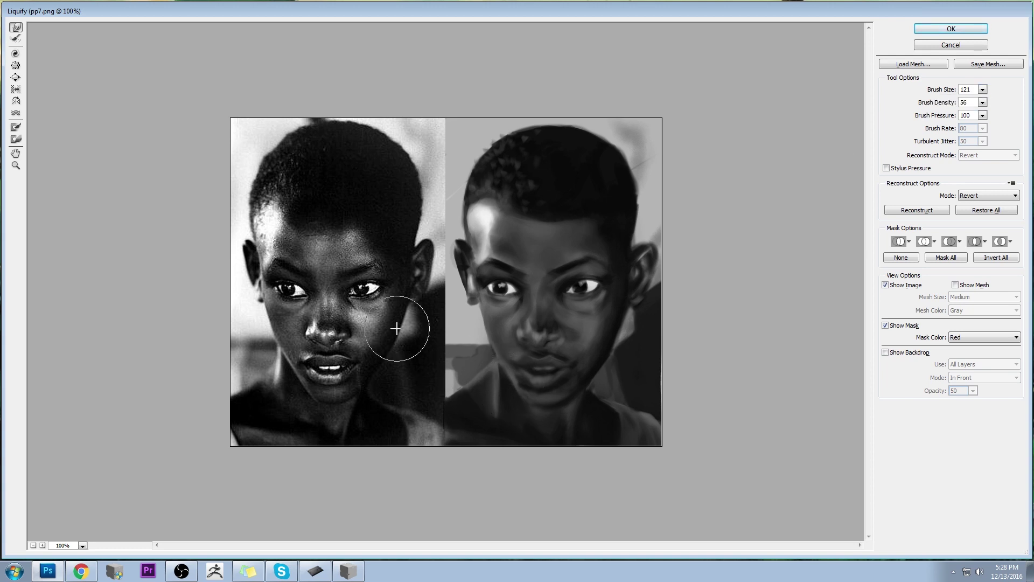
{"action": "mouse_move", "coordinate": [505, 383]}
{"action": "left_mouse_down"}
{"action": "mouse_move", "coordinate": [510, 408]}
{"action": "mouse_move", "coordinate": [564, 408]}
{"action": "mouse_move", "coordinate": [542, 411]}
{"action": "mouse_move", "coordinate": [619, 357]}
{"action": "mouse_move", "coordinate": [527, 360]}
{"action": "mouse_move", "coordinate": [566, 357]}
{"action": "mouse_move", "coordinate": [521, 383]}
{"action": "left_mouse_up"}
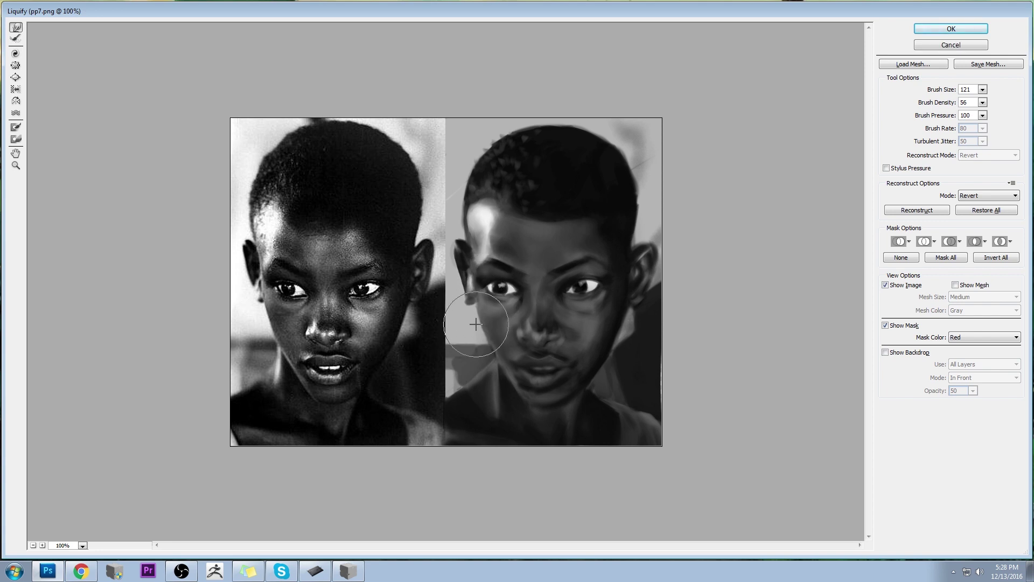
{"action": "mouse_move", "coordinate": [466, 267]}
{"action": "left_mouse_down"}
{"action": "mouse_move", "coordinate": [474, 255]}
{"action": "mouse_move", "coordinate": [483, 281]}
{"action": "left_mouse_up"}
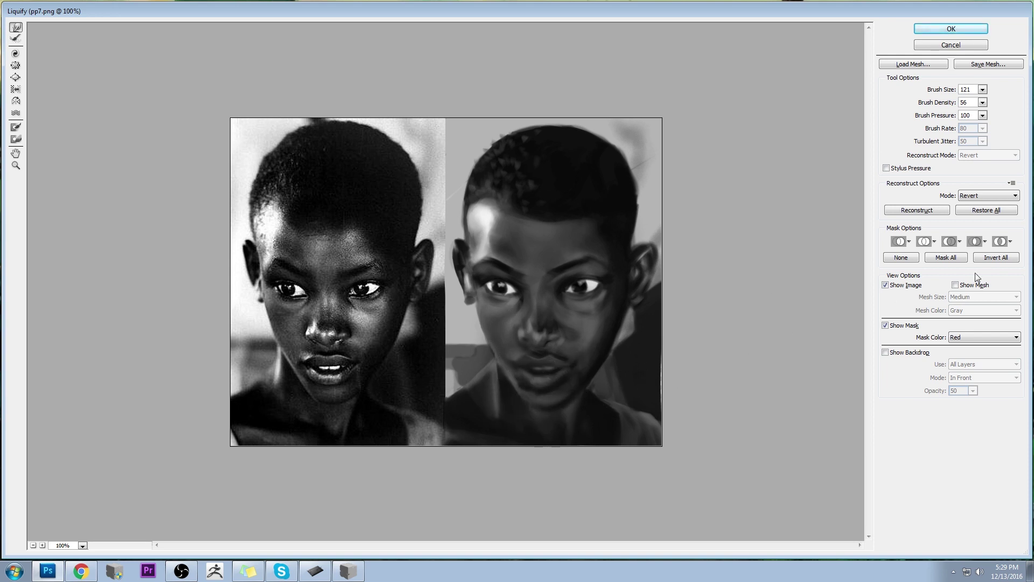
{"action": "key", "text": "Return"}
{"action": "mouse_move", "coordinate": [626, 363]}
{"action": "left_mouse_down"}
{"action": "mouse_move", "coordinate": [560, 406]}
{"action": "mouse_move", "coordinate": [567, 413]}
{"action": "mouse_move", "coordinate": [529, 421]}
{"action": "mouse_move", "coordinate": [619, 357]}
{"action": "mouse_move", "coordinate": [631, 320]}
{"action": "mouse_move", "coordinate": [647, 312]}
{"action": "mouse_move", "coordinate": [624, 325]}
{"action": "mouse_move", "coordinate": [637, 306]}
{"action": "mouse_move", "coordinate": [628, 242]}
{"action": "left_mouse_up"}
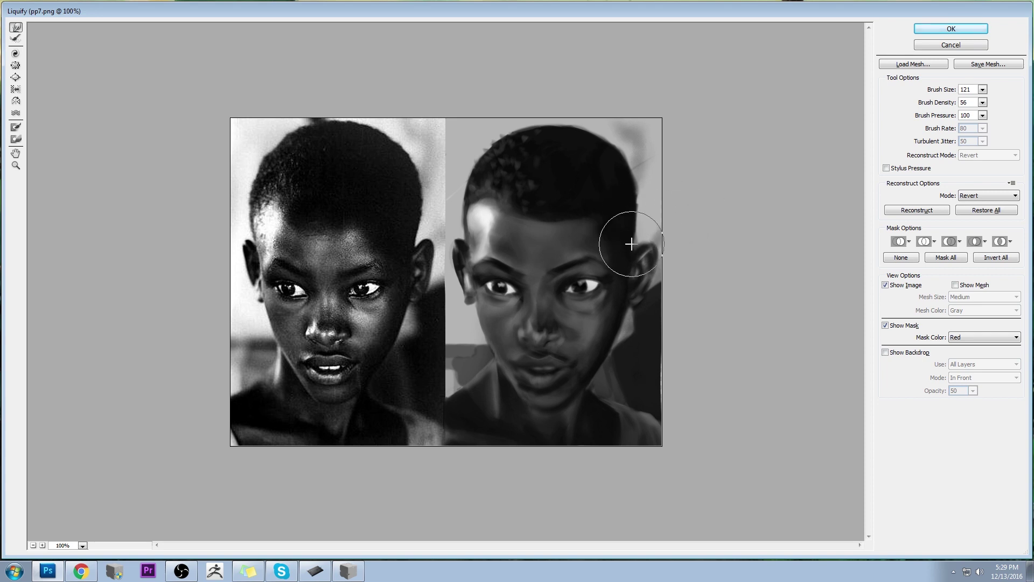
{"action": "left_click", "coordinate": [980, 29]}
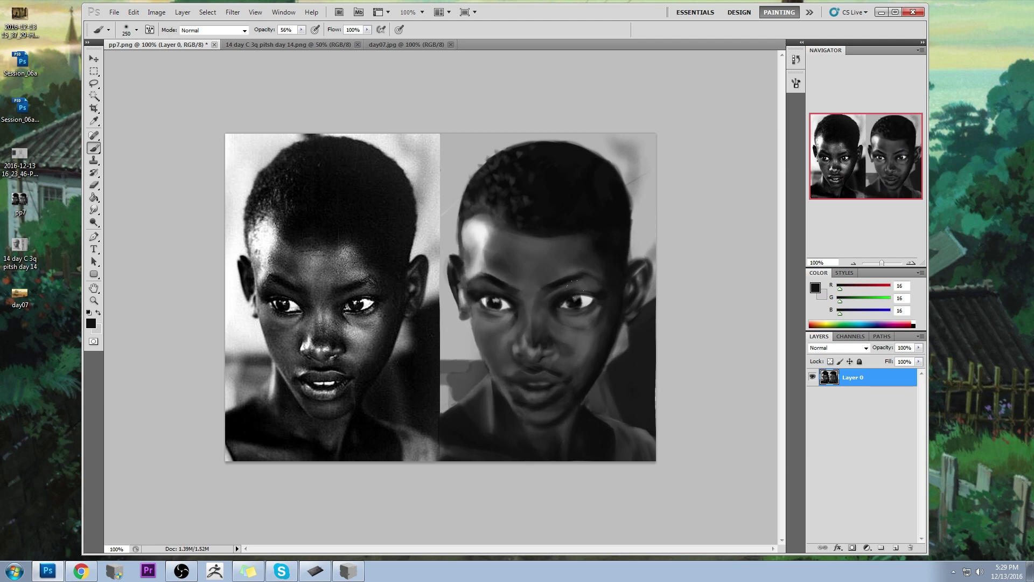
Set the brush to Multiply at 25% opacity with a dark tone sampled from the head.
{"action": "left_click", "coordinate": [606, 292], "text": "alt"}
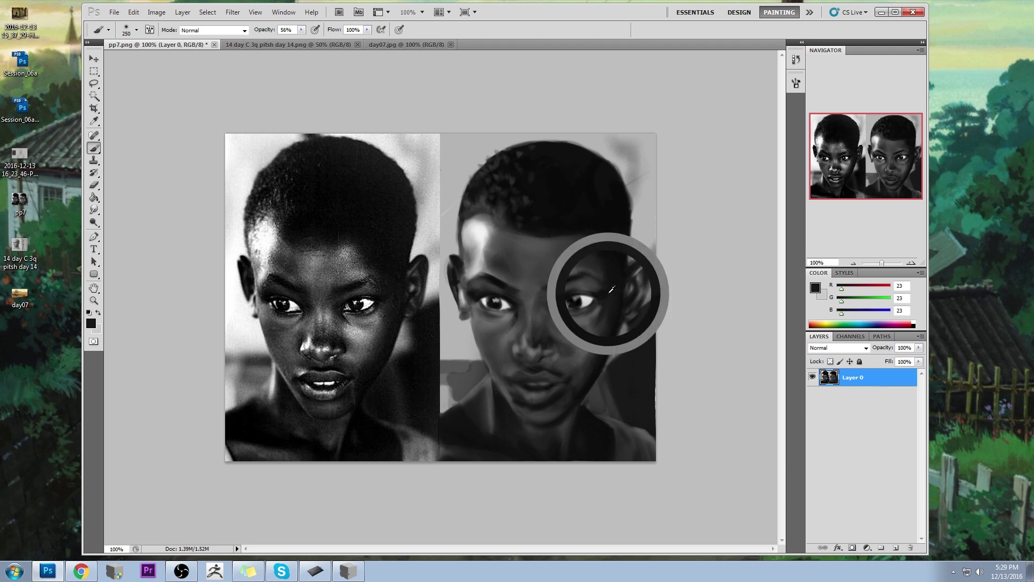
{"action": "left_click", "coordinate": [243, 30]}
{"action": "left_click", "coordinate": [217, 83]}
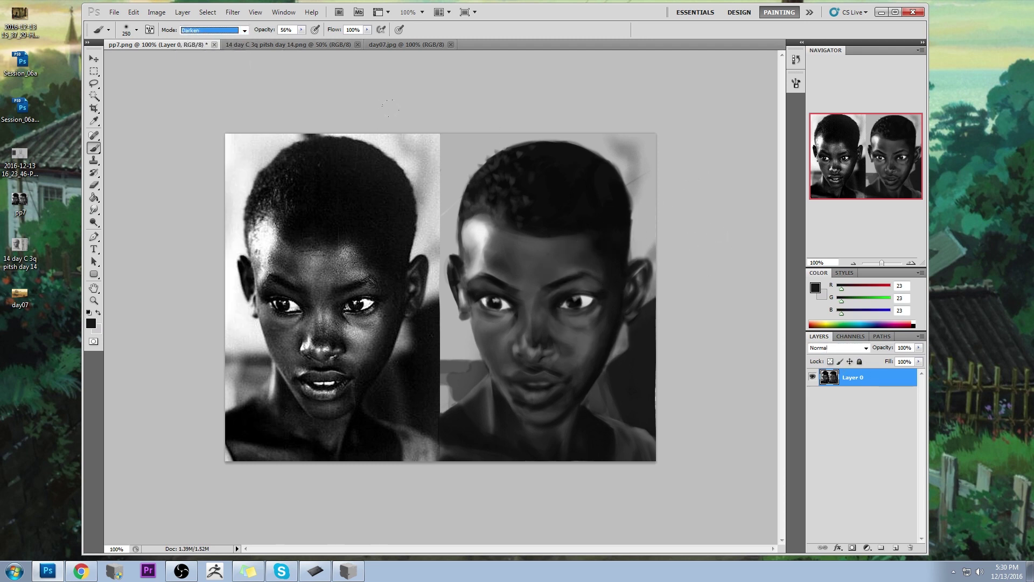
{"action": "left_click", "coordinate": [215, 30]}
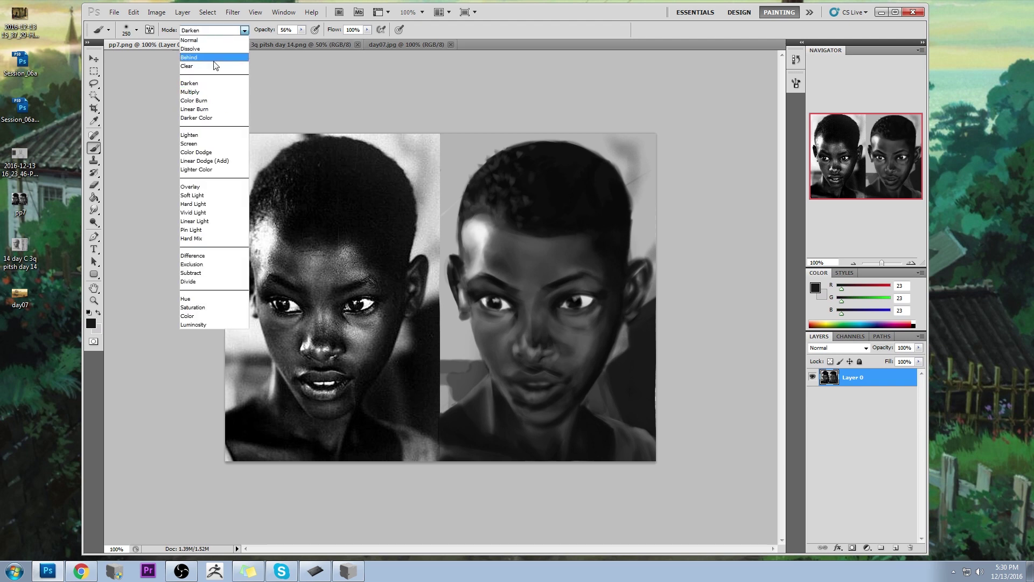
{"action": "left_click", "coordinate": [205, 92]}
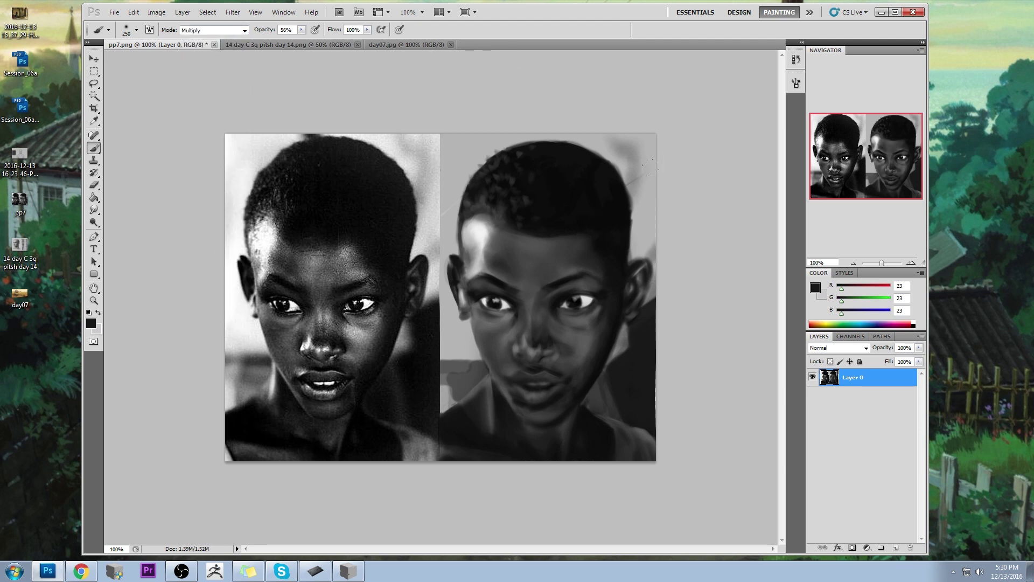
{"action": "left_click", "coordinate": [577, 225], "text": "alt"}
{"action": "left_click_drag", "start_coordinate": [293, 37], "coordinate": [285, 40]}
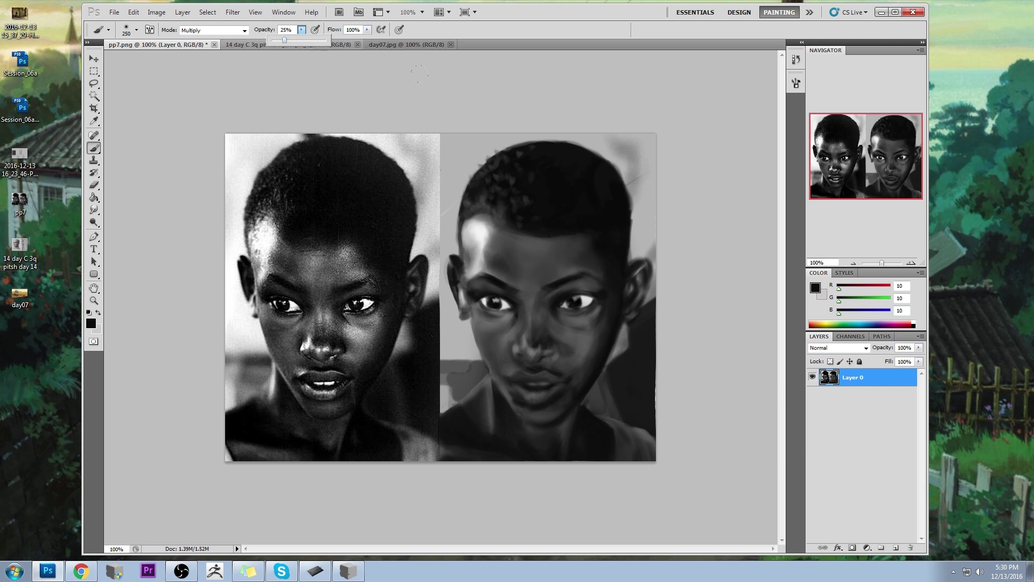
{"action": "left_click", "coordinate": [539, 197]}
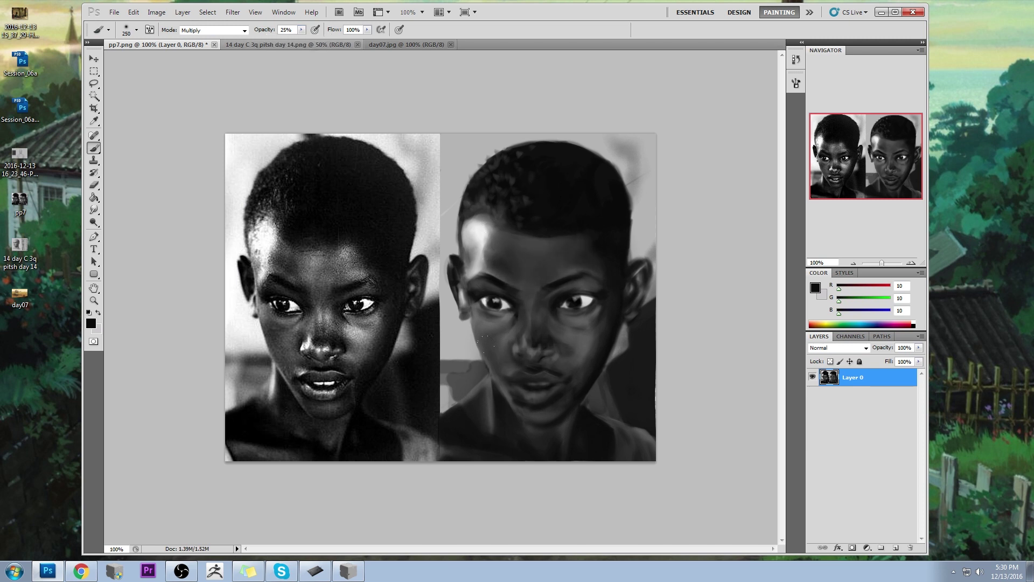
Darken the painted cheek and nose, then add a new empty Layer 1.
{"action": "left_click", "coordinate": [576, 350]}
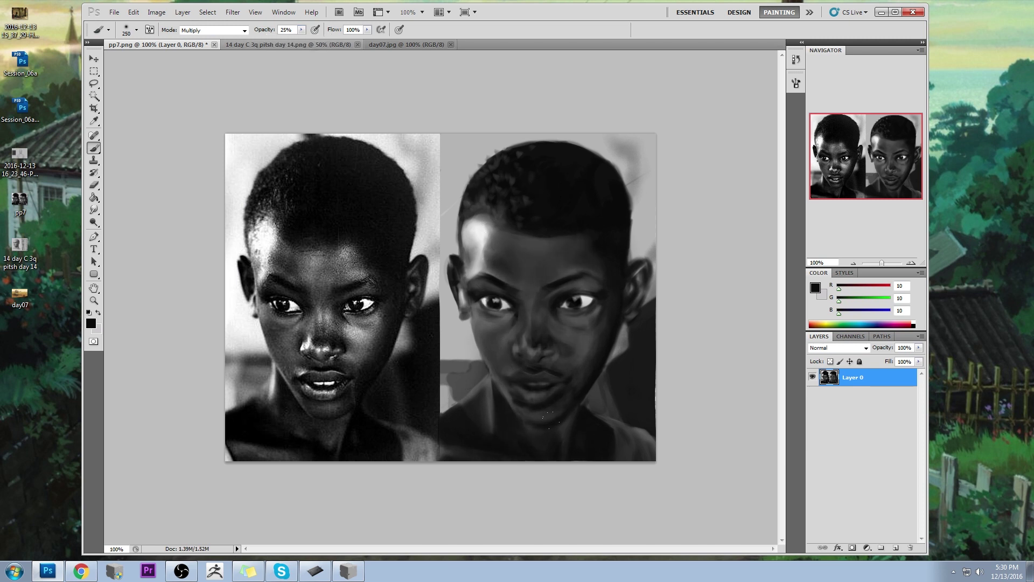
{"action": "left_click_drag", "start_coordinate": [464, 441], "coordinate": [536, 412]}
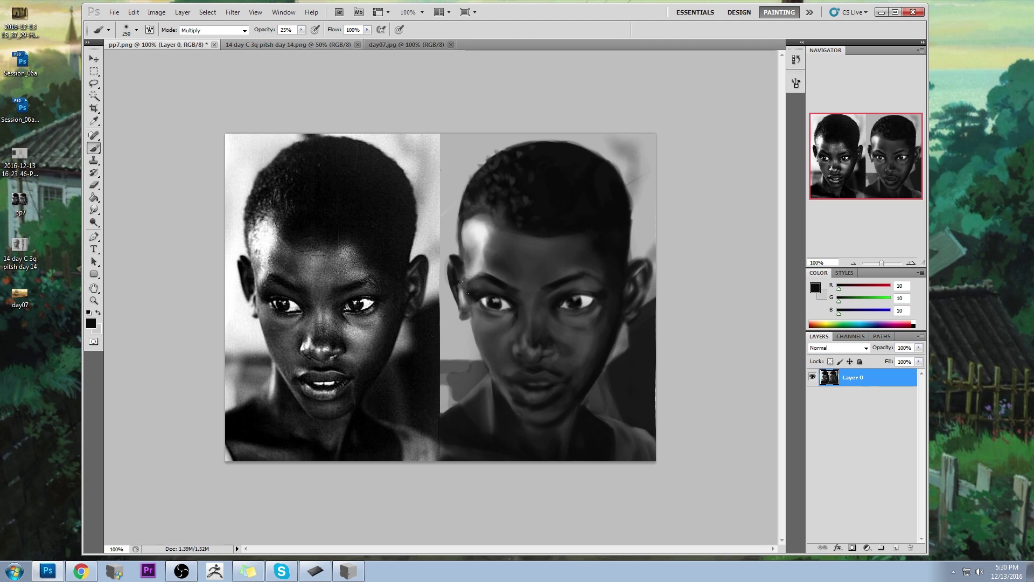
{"action": "left_click", "coordinate": [896, 548]}
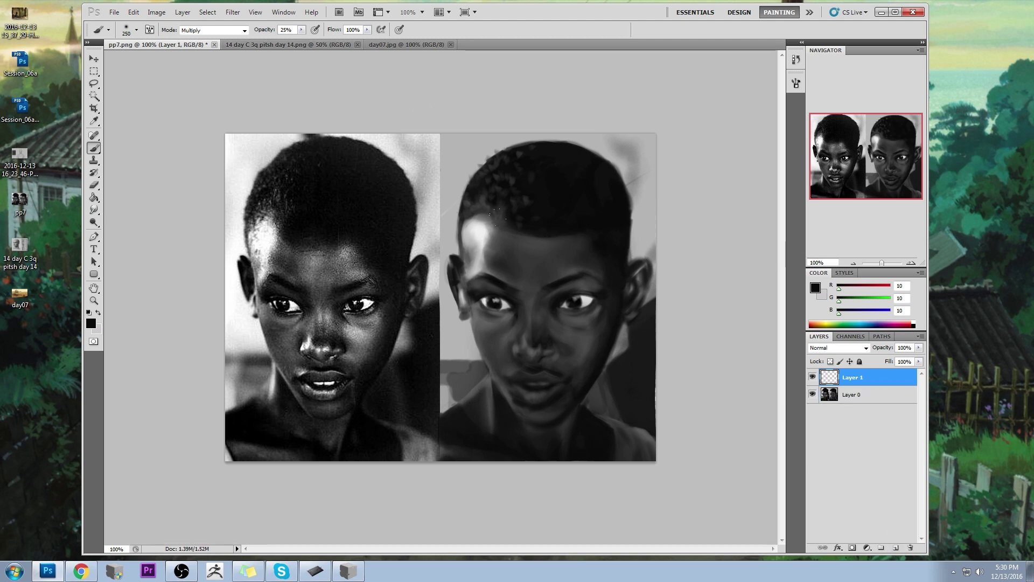
Check the brush settings, add Layer 2, and sample the forehead's light grey (238).
{"action": "right_click", "coordinate": [567, 233]}
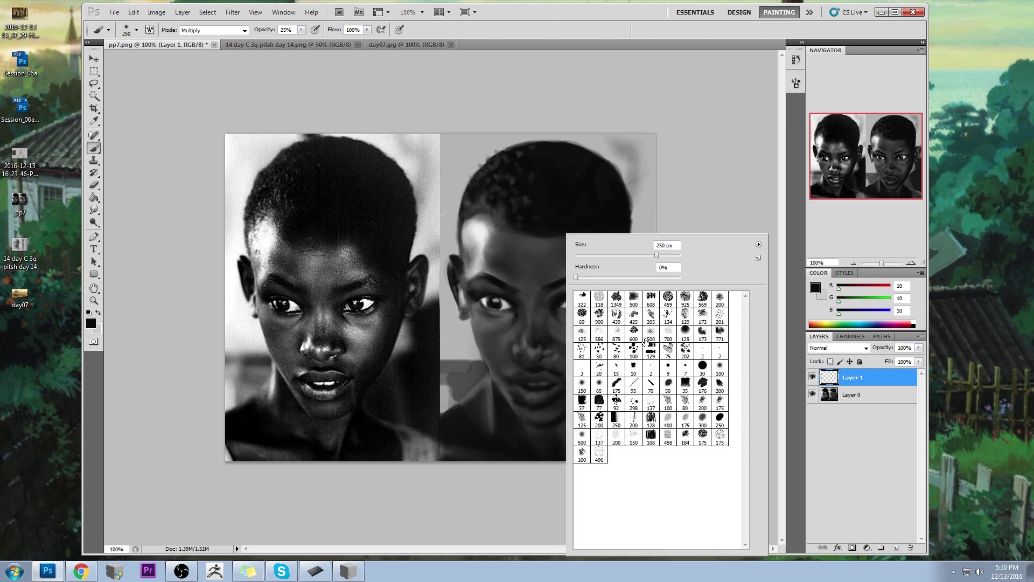
{"action": "left_click", "coordinate": [674, 144]}
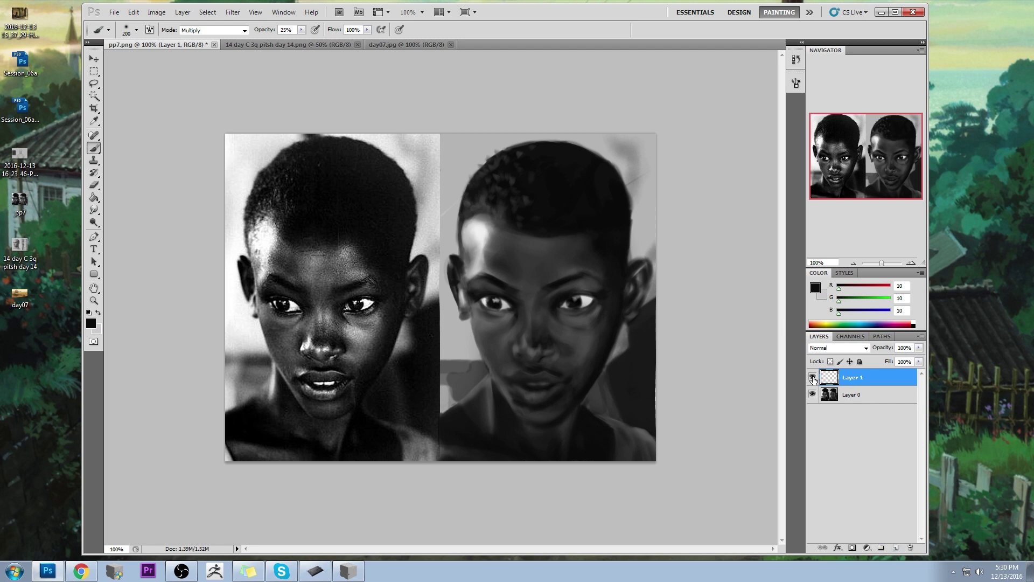
{"action": "left_click", "coordinate": [896, 548]}
{"action": "left_click", "coordinate": [479, 236], "text": "alt"}
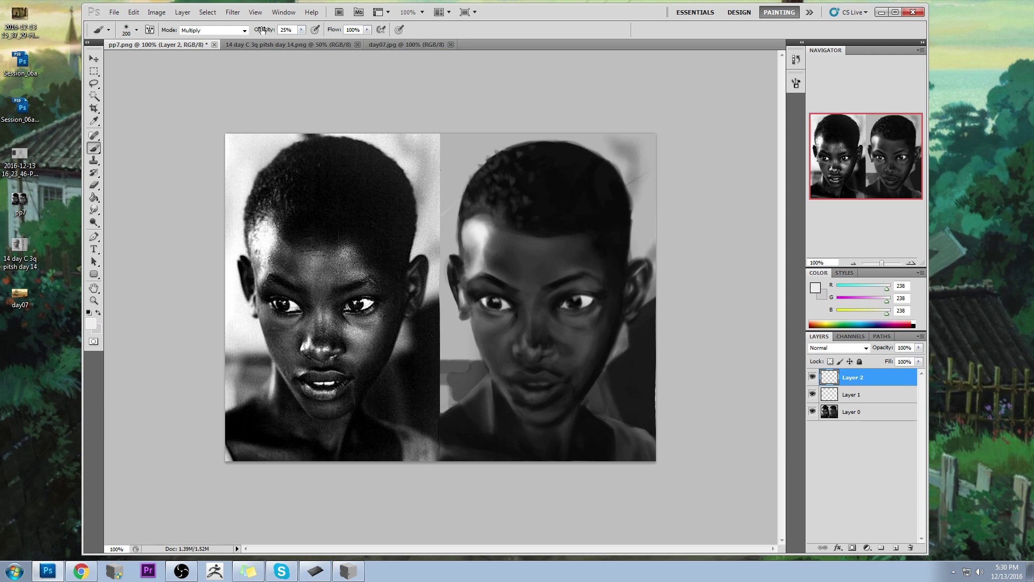
Return the brush to Normal mode and merge the empty Layer 1 down into Layer 0.
{"action": "left_click", "coordinate": [240, 30]}
{"action": "left_click", "coordinate": [216, 40]}
{"action": "right_click", "coordinate": [861, 399]}
{"action": "left_click", "coordinate": [883, 371]}
{"action": "left_click", "coordinate": [862, 378]}
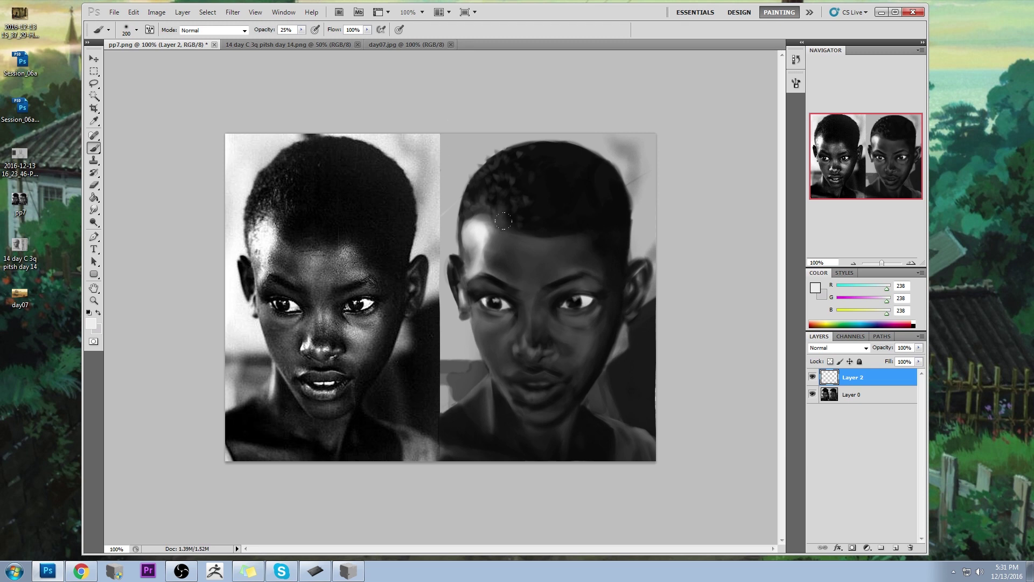
Brighten the forehead with faint light grey at 11% opacity, then resample mid grey 122.
{"action": "left_click_drag", "start_coordinate": [536, 241], "coordinate": [525, 278]}
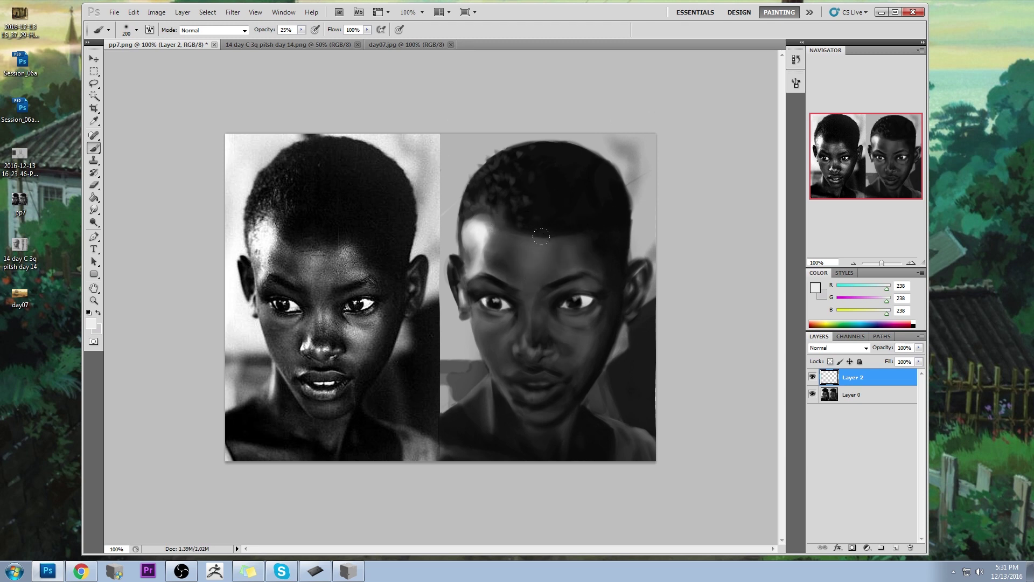
{"action": "key", "text": "1"}
{"action": "key", "text": "1"}
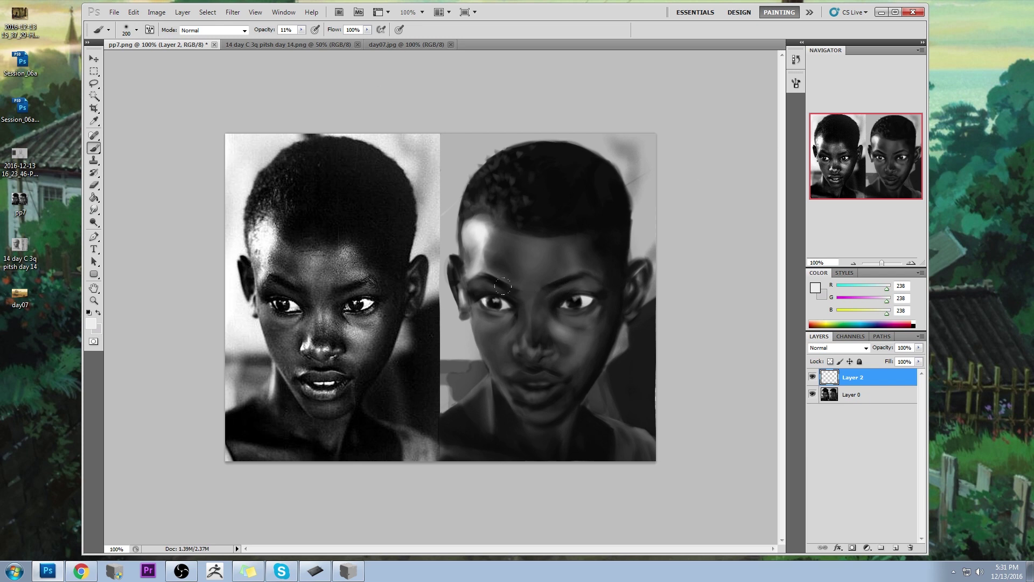
{"action": "left_click", "coordinate": [324, 309], "text": "alt"}
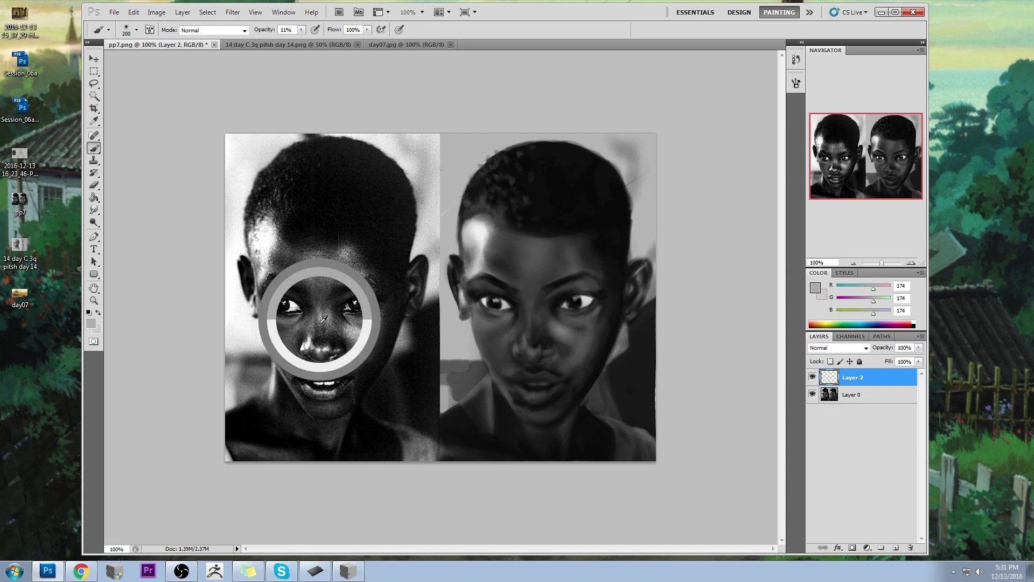
{"action": "left_click", "coordinate": [323, 308], "text": "alt"}
{"action": "left_click", "coordinate": [322, 308], "text": "alt"}
{"action": "left_click", "coordinate": [330, 302], "text": "alt"}
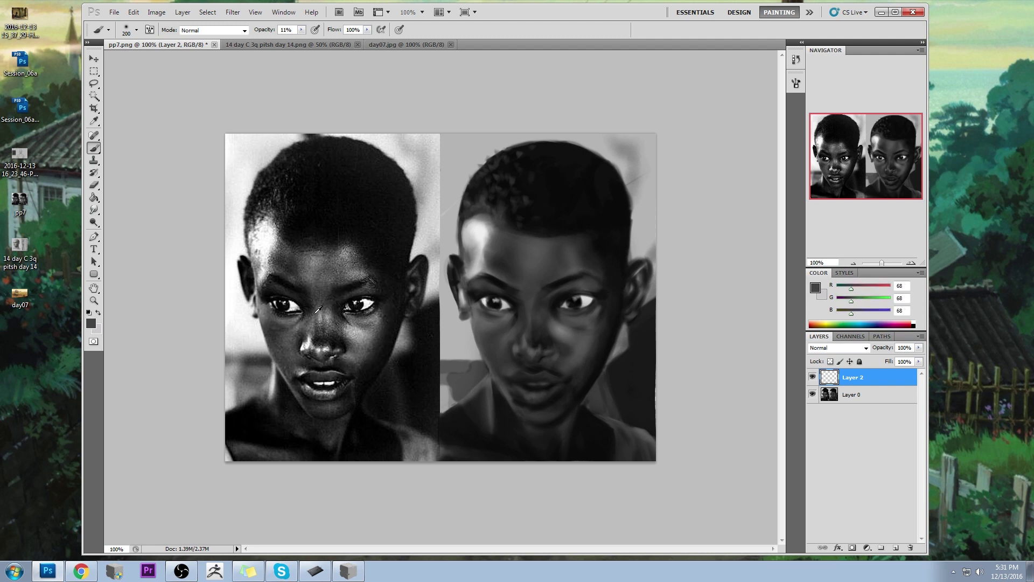
{"action": "left_click", "coordinate": [314, 298], "text": "alt"}
{"action": "left_click", "coordinate": [325, 304], "text": "alt"}
{"action": "left_click", "coordinate": [500, 275], "text": "alt"}
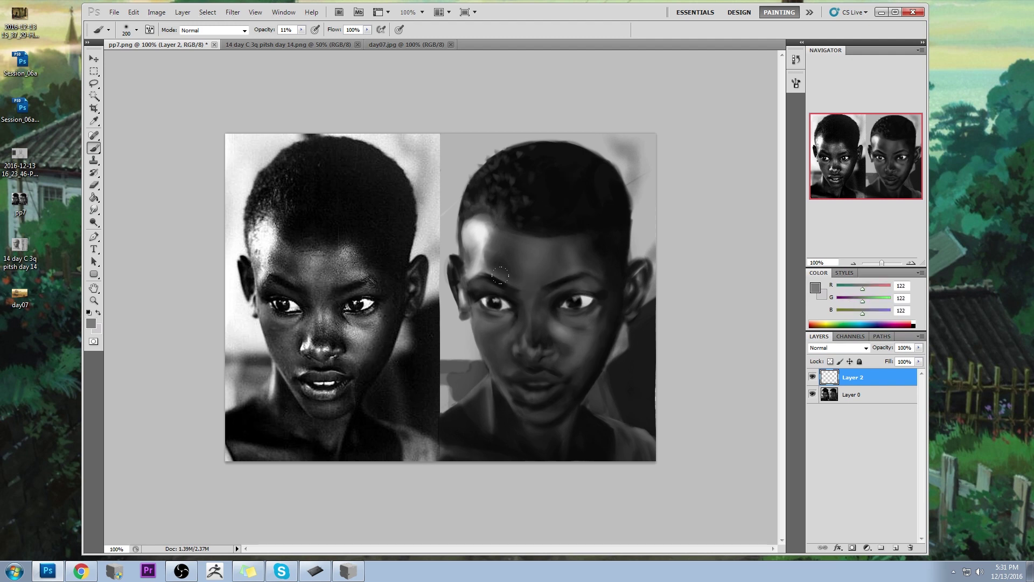
{"action": "right_click", "coordinate": [557, 313]}
Switch to a smaller Smudge brush and merge Layer 2 into Layer 0 with Merge Visible.
{"action": "key", "text": "Escape"}
{"action": "left_click_drag", "start_coordinate": [94, 210], "coordinate": [132, 233]}
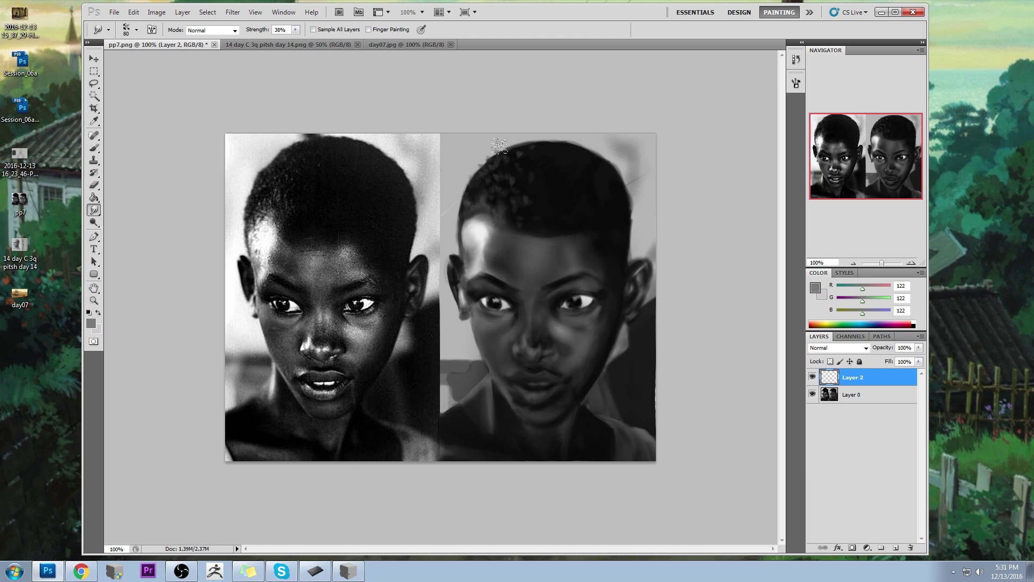
{"action": "key", "text": "bracketleft"}
{"action": "key", "text": "bracketleft"}
{"action": "key", "text": "bracketleft"}
{"action": "key", "text": "bracketleft"}
{"action": "right_click", "coordinate": [863, 381]}
{"action": "left_click", "coordinate": [903, 358]}
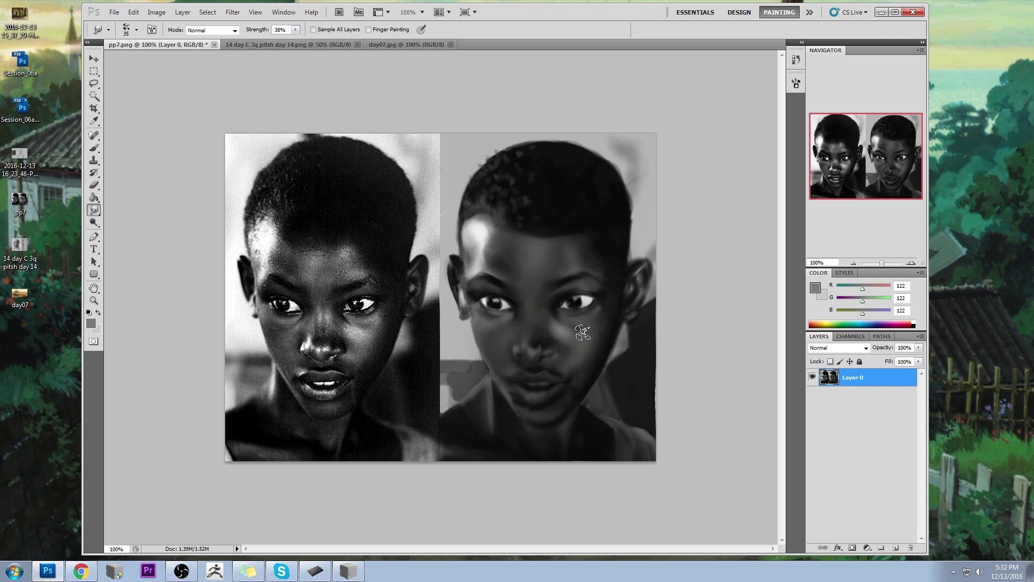
Add a new Layer 1 and brush light grey 239 touches around the eyes, resizing as needed.
{"action": "left_click", "coordinate": [897, 548]}
{"action": "key", "text": "b"}
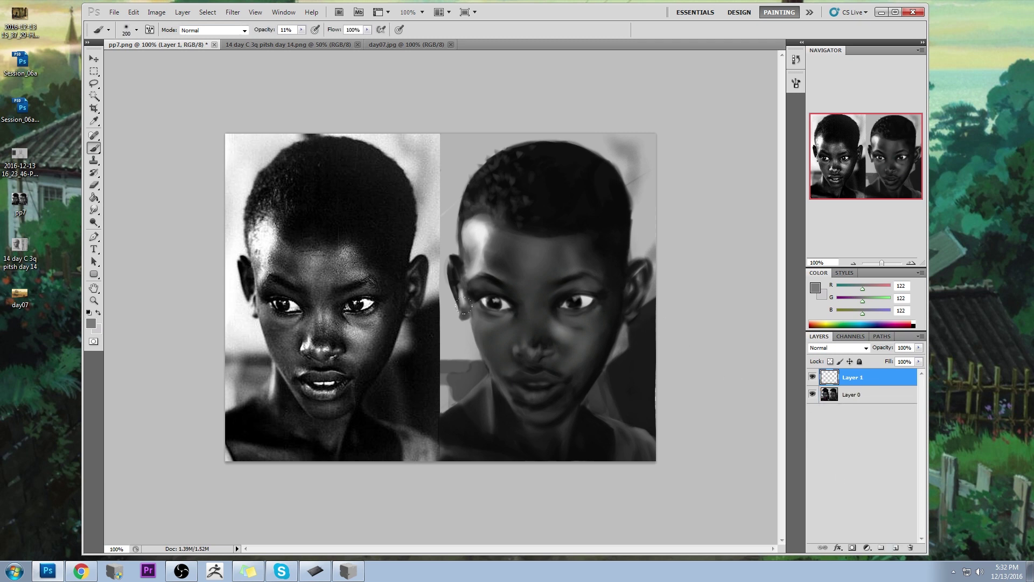
{"action": "left_click", "coordinate": [478, 230], "text": "alt"}
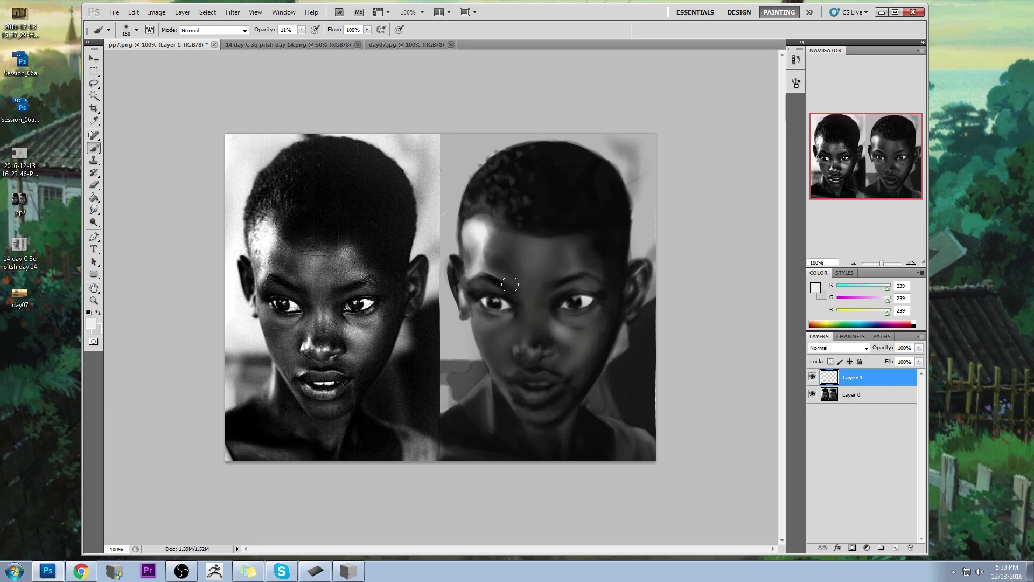
{"action": "key", "text": "bracketleft"}
{"action": "key", "text": "bracketleft"}
{"action": "key", "text": "bracketleft"}
{"action": "key", "text": "bracketleft"}
{"action": "key", "text": "bracketleft"}
{"action": "key", "text": "bracketleft"}
{"action": "key", "text": "bracketleft"}
{"action": "key", "text": "bracketright"}
{"action": "key", "text": "bracketright"}
{"action": "key", "text": "bracketright"}
{"action": "key", "text": "bracketright"}
{"action": "key", "text": "bracketright"}
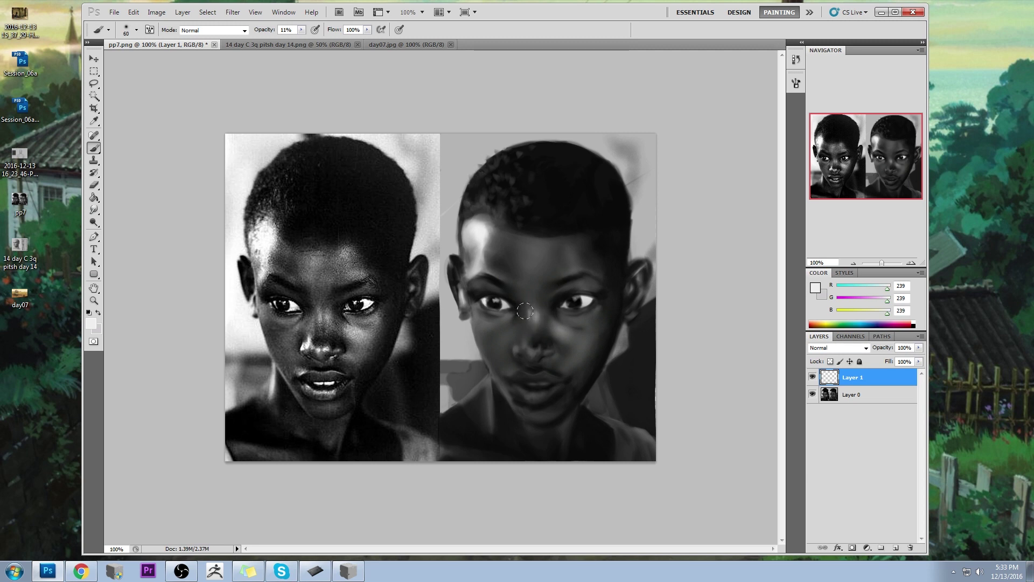
{"action": "key", "text": "bracketright"}
{"action": "key", "text": "bracketright"}
{"action": "key", "text": "bracketright"}
Merge Layer 1 down and dodge the brow highlights with a smaller brush at 21% exposure.
{"action": "left_click", "coordinate": [93, 222]}
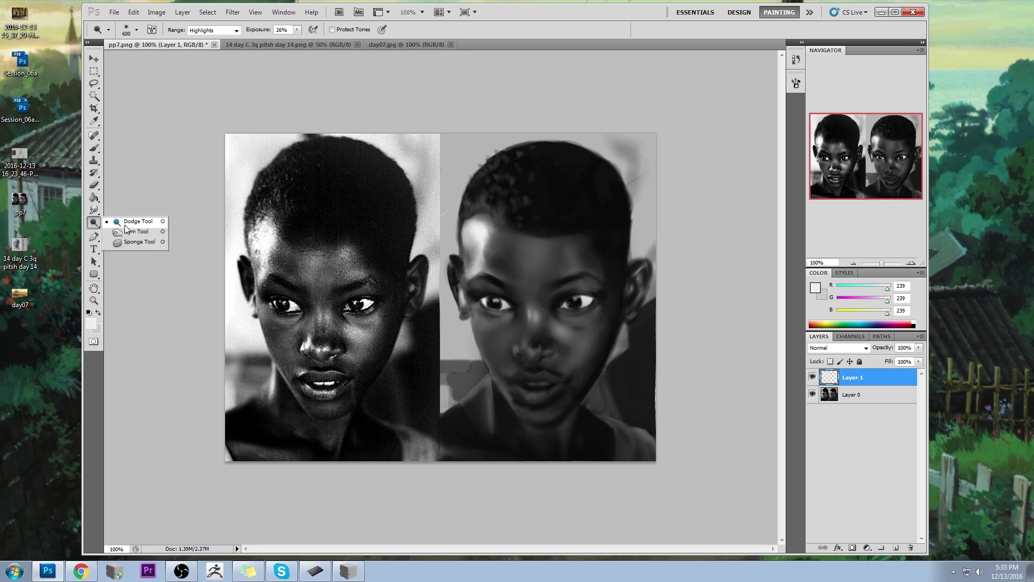
{"action": "right_click", "coordinate": [872, 381]}
{"action": "left_click", "coordinate": [899, 354]}
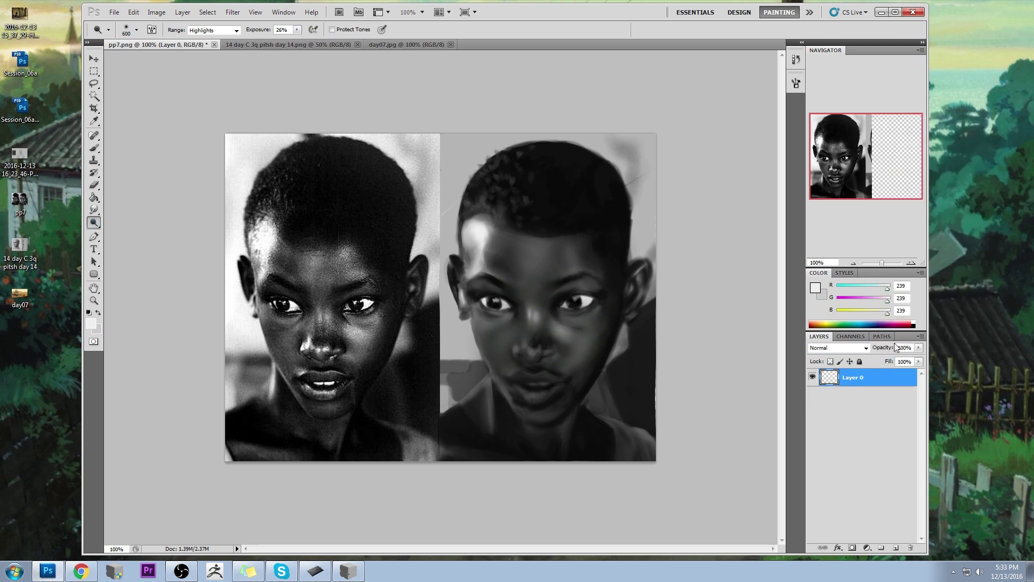
{"action": "key", "text": "bracketleft"}
{"action": "key", "text": "bracketleft"}
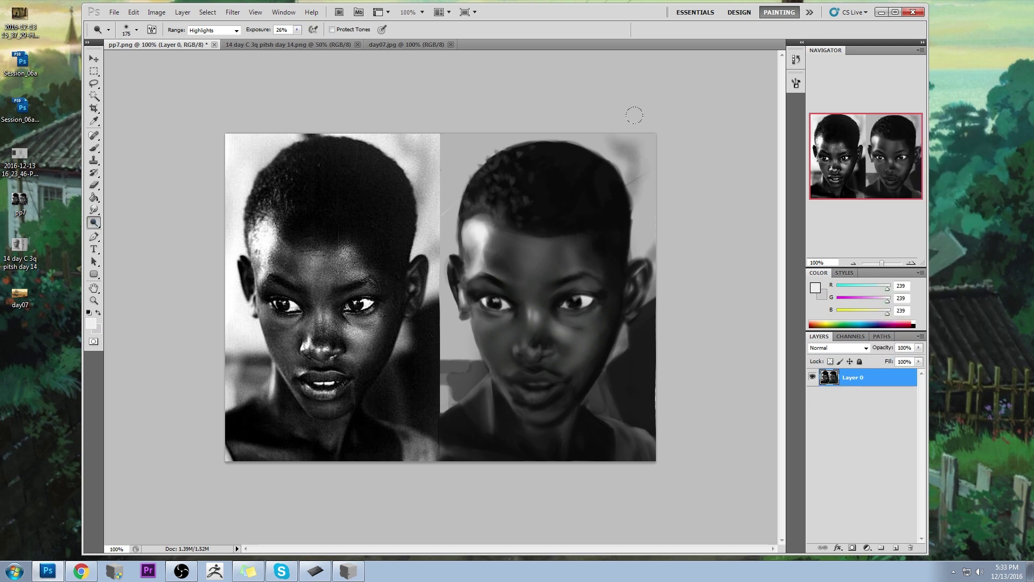
{"action": "left_click", "coordinate": [297, 30]}
{"action": "left_click_drag", "start_coordinate": [299, 41], "coordinate": [306, 40]}
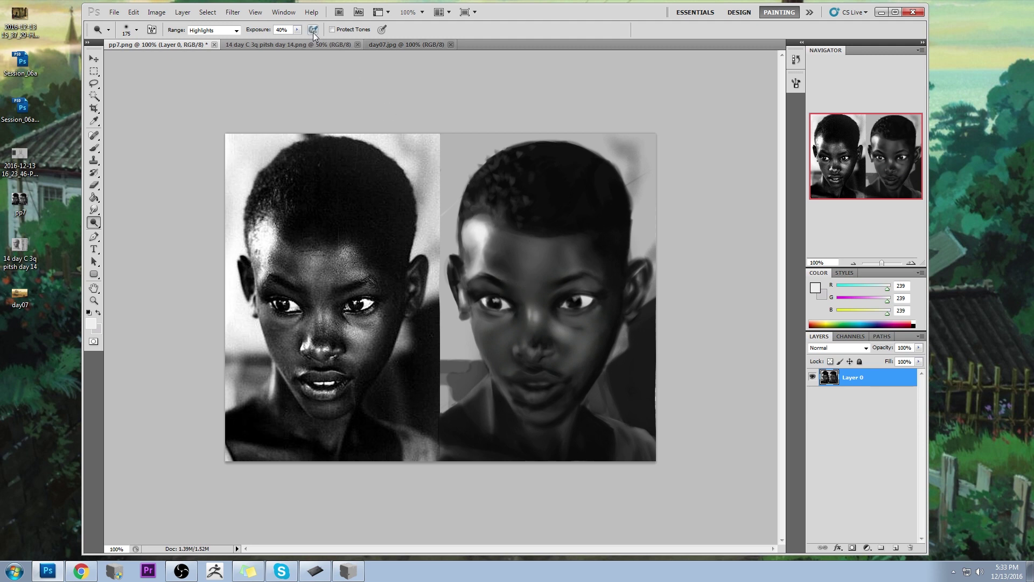
{"action": "key", "text": "2"}
{"action": "key", "text": "1"}
With a 150 brush, sample dark, mid and light greys from the photo and painted face.
{"action": "key", "text": "b"}
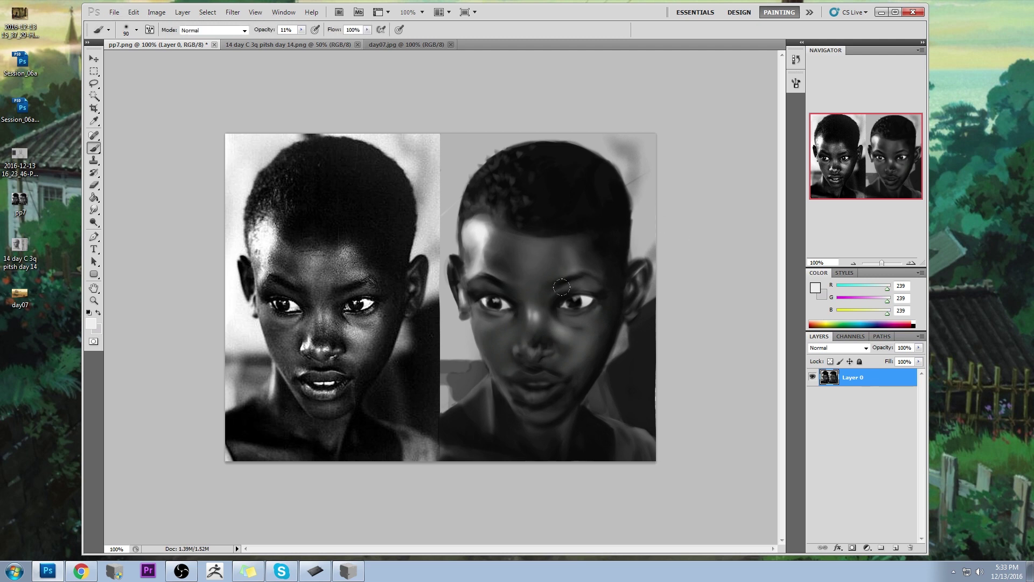
{"action": "left_click", "coordinate": [540, 311], "text": "alt"}
{"action": "key", "text": "bracketright"}
{"action": "key", "text": "bracketright"}
{"action": "key", "text": "bracketright"}
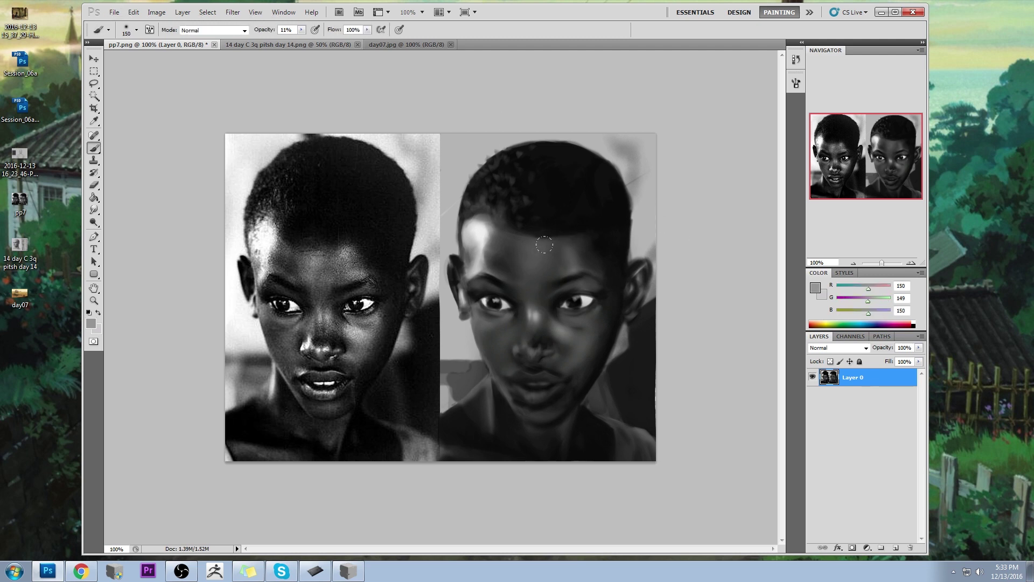
{"action": "left_click", "coordinate": [353, 246], "text": "alt"}
{"action": "left_click", "coordinate": [345, 247], "text": "alt"}
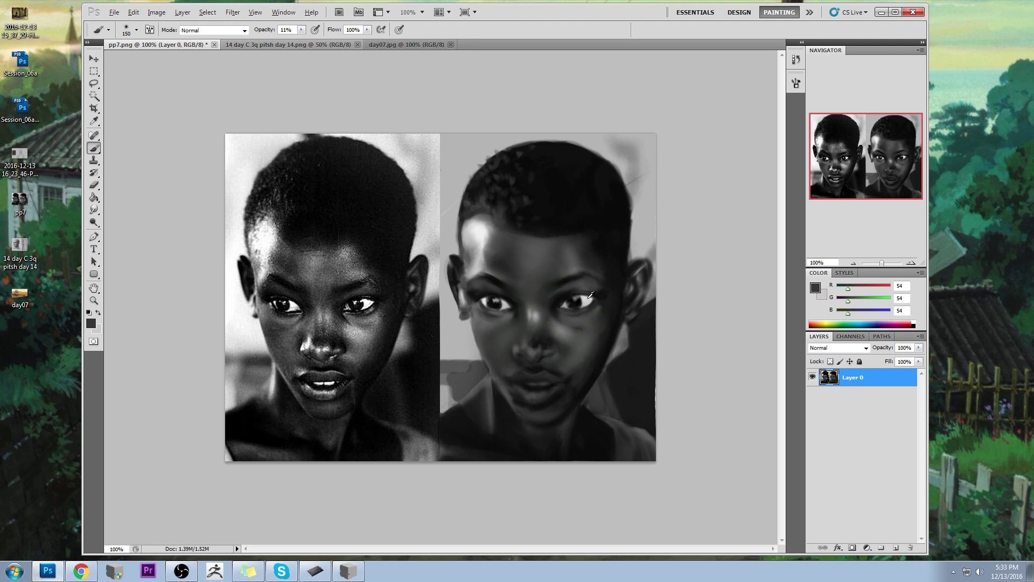
{"action": "left_click", "coordinate": [589, 298], "text": "alt"}
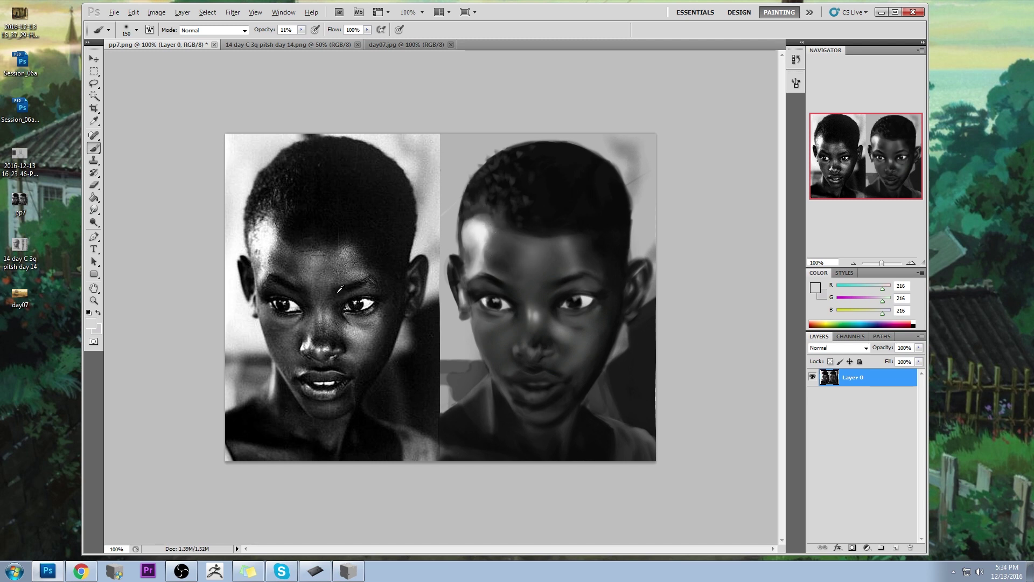
{"action": "left_click_drag", "start_coordinate": [340, 290], "coordinate": [303, 289]}
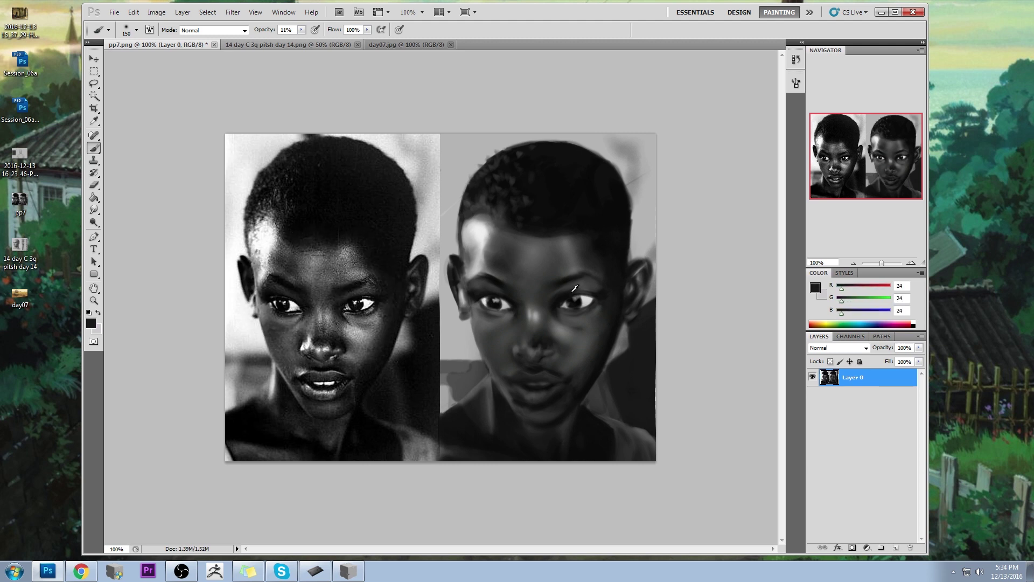
{"action": "left_click", "coordinate": [559, 301], "text": "alt"}
{"action": "left_click", "coordinate": [468, 220], "text": "alt"}
{"action": "key", "text": "bracketleft"}
{"action": "key", "text": "bracketleft"}
{"action": "key", "text": "bracketleft"}
{"action": "key", "text": "bracketleft"}
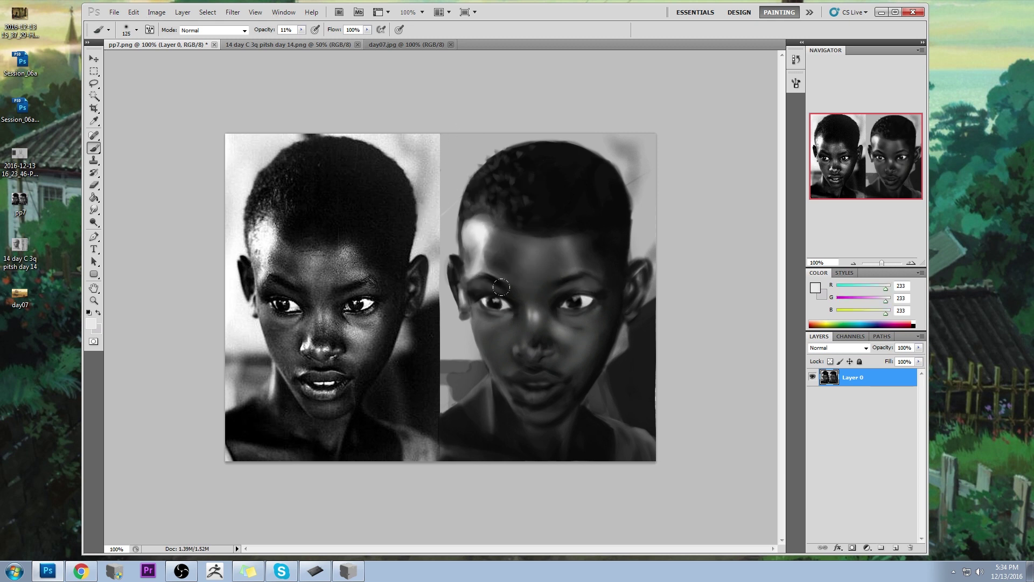
Add Layer 1 above the painting and brush light strokes below the left eye.
{"action": "left_click", "coordinate": [895, 547]}
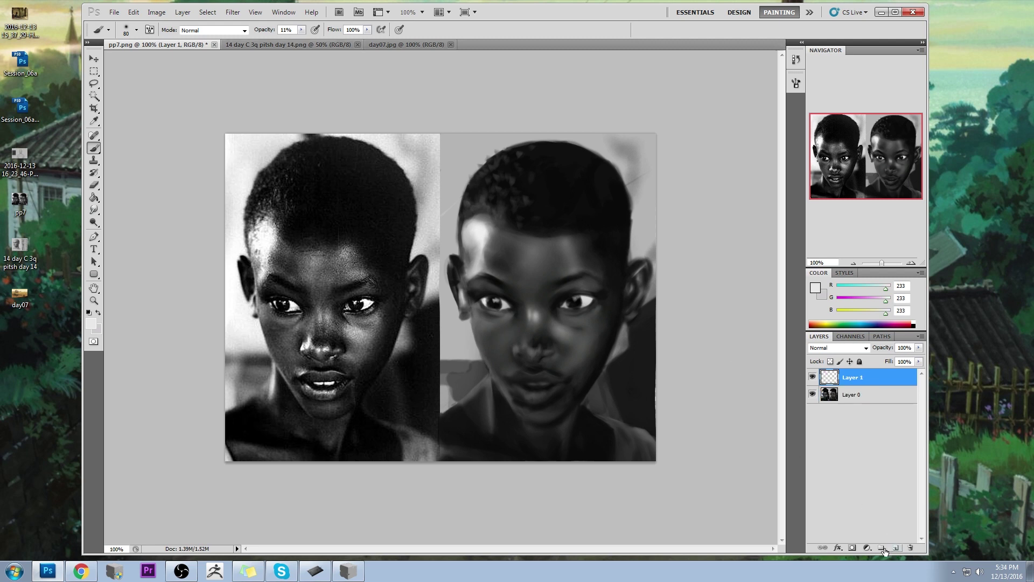
{"action": "key", "text": "bracketright"}
{"action": "key", "text": "bracketleft"}
{"action": "mouse_move", "coordinate": [501, 330]}
{"action": "left_mouse_down"}
{"action": "mouse_move", "coordinate": [511, 326]}
{"action": "mouse_move", "coordinate": [508, 337]}
{"action": "left_mouse_up"}
Set the foreground to white and dab a faint highlight on the painted nose.
{"action": "key", "text": "i"}
{"action": "left_click", "coordinate": [816, 288]}
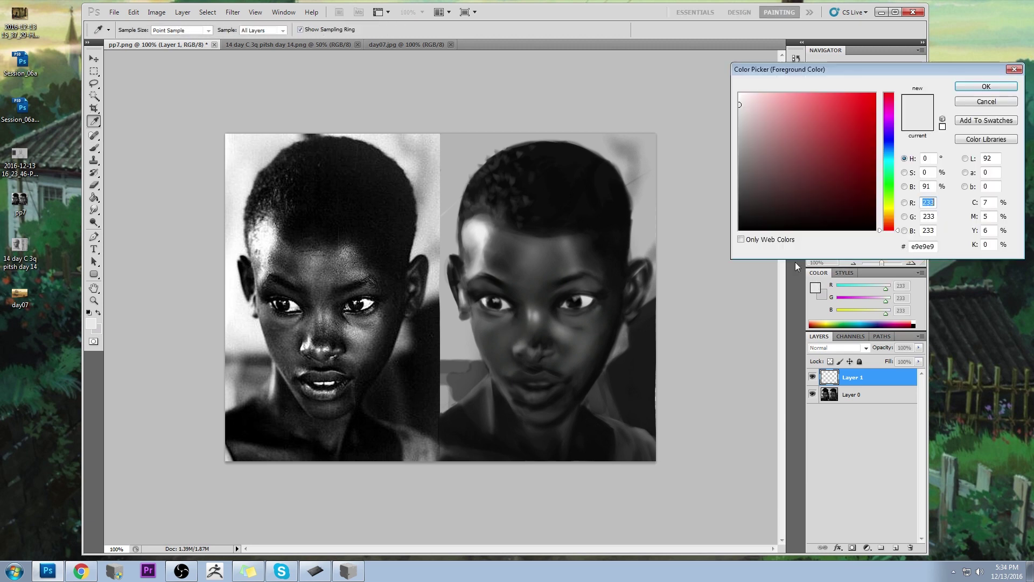
{"action": "left_click", "coordinate": [740, 94]}
{"action": "left_click", "coordinate": [986, 87]}
{"action": "key", "text": "b"}
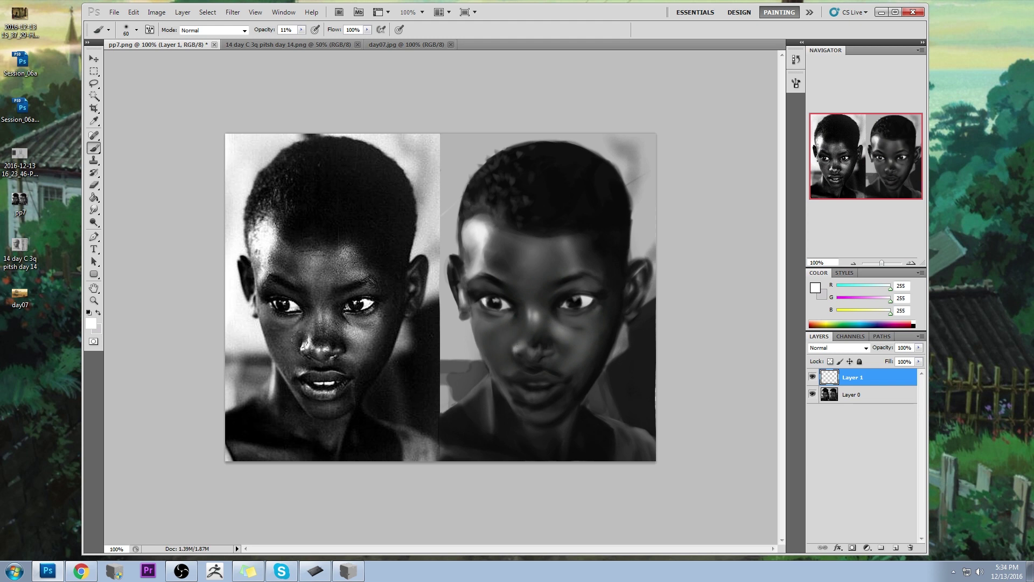
{"action": "key", "text": "bracketleft"}
{"action": "left_click_drag", "start_coordinate": [516, 342], "coordinate": [517, 348]}
{"action": "key", "text": "bracketright"}
{"action": "key", "text": "bracketright"}
Sample nose greys from the photo and choose the soft 175 brush.
{"action": "key", "text": "e"}
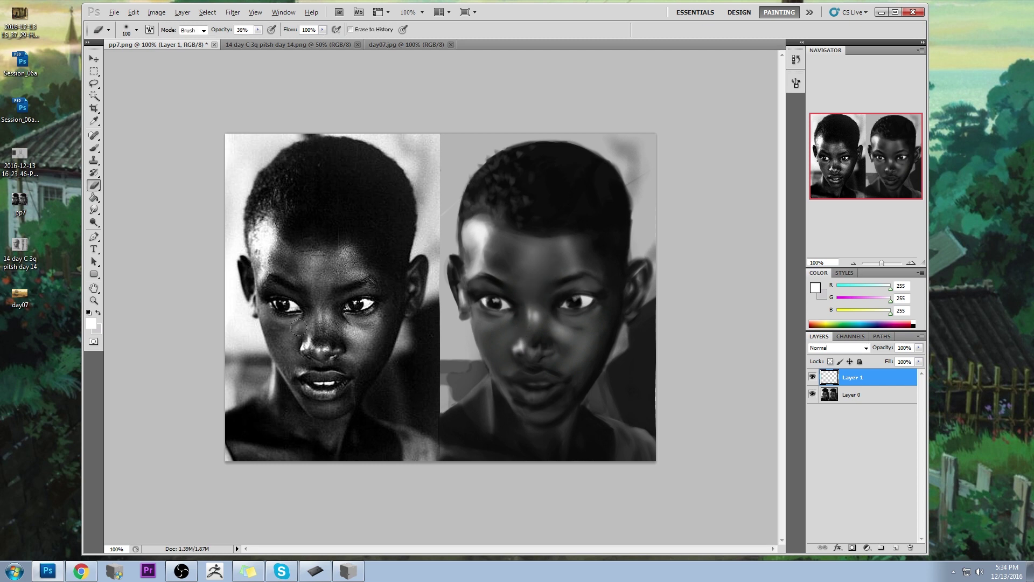
{"action": "key", "text": "b"}
{"action": "left_click", "coordinate": [315, 343], "text": "alt"}
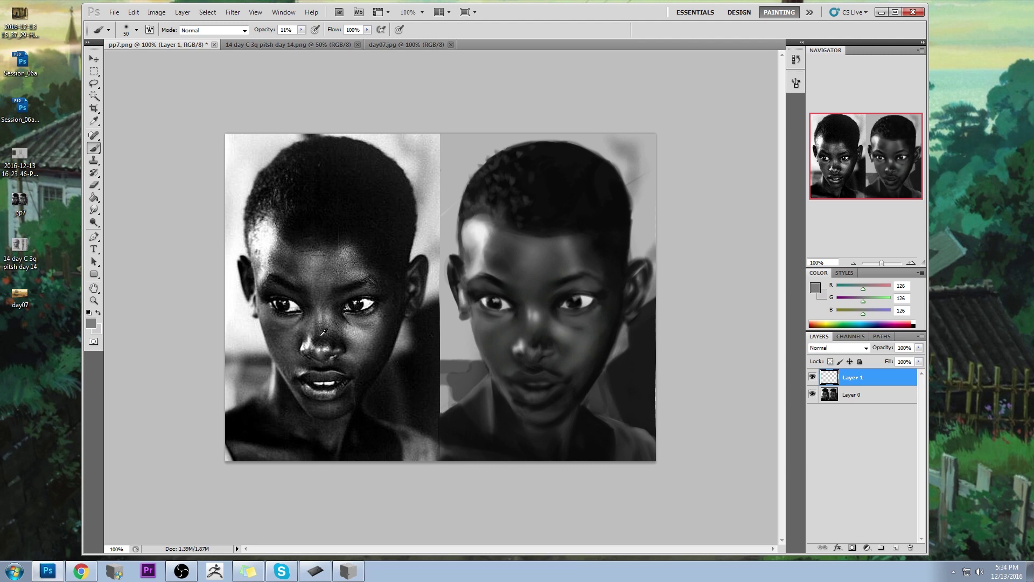
{"action": "left_click", "coordinate": [300, 328], "text": "alt"}
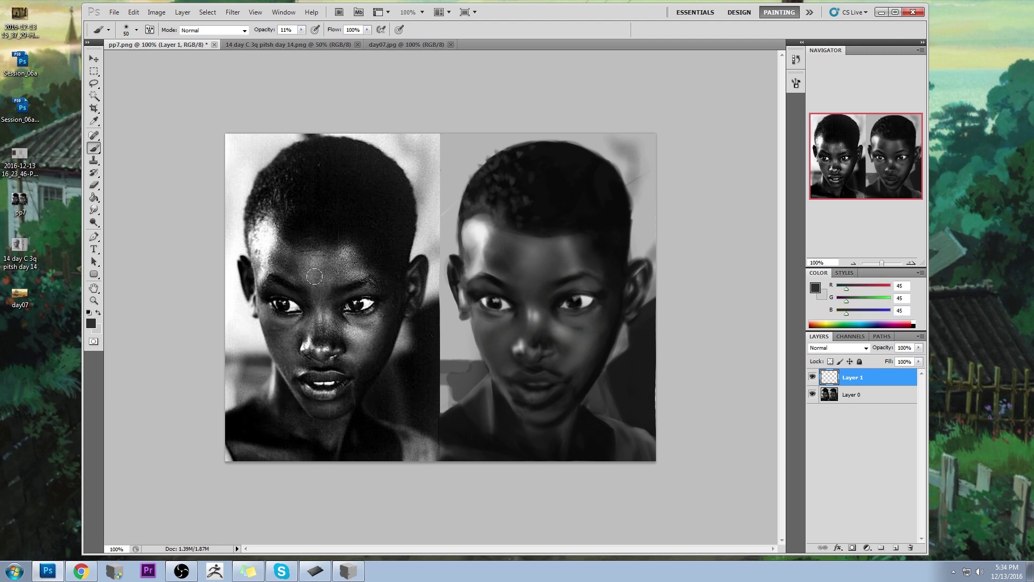
{"action": "right_click", "coordinate": [363, 302]}
{"action": "left_click", "coordinate": [429, 384]}
{"action": "left_click", "coordinate": [714, 230]}
Give the Eraser the soft 175 brush at 100% opacity.
{"action": "key", "text": "e"}
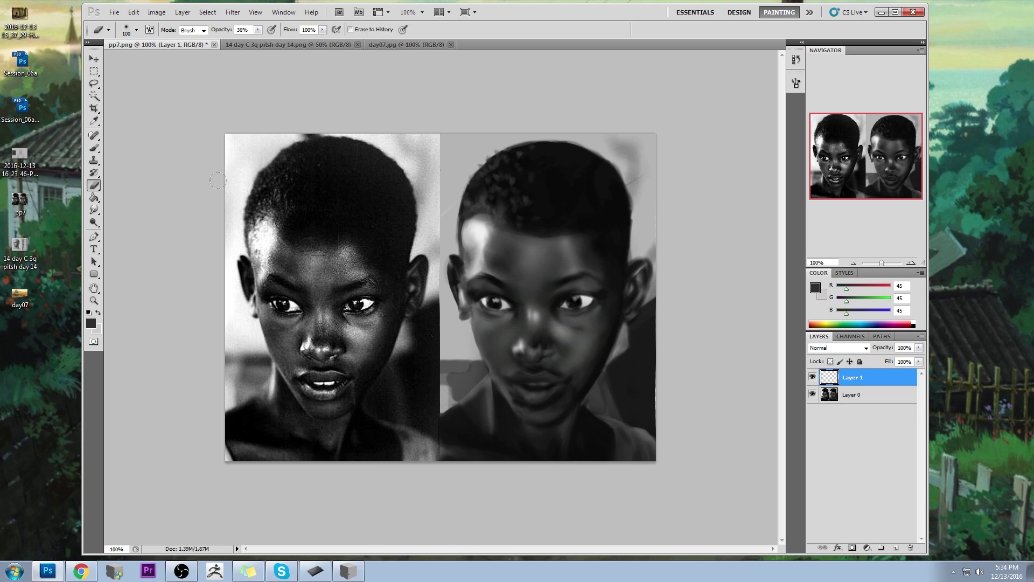
{"action": "right_click", "coordinate": [425, 237]}
{"action": "left_click", "coordinate": [447, 383]}
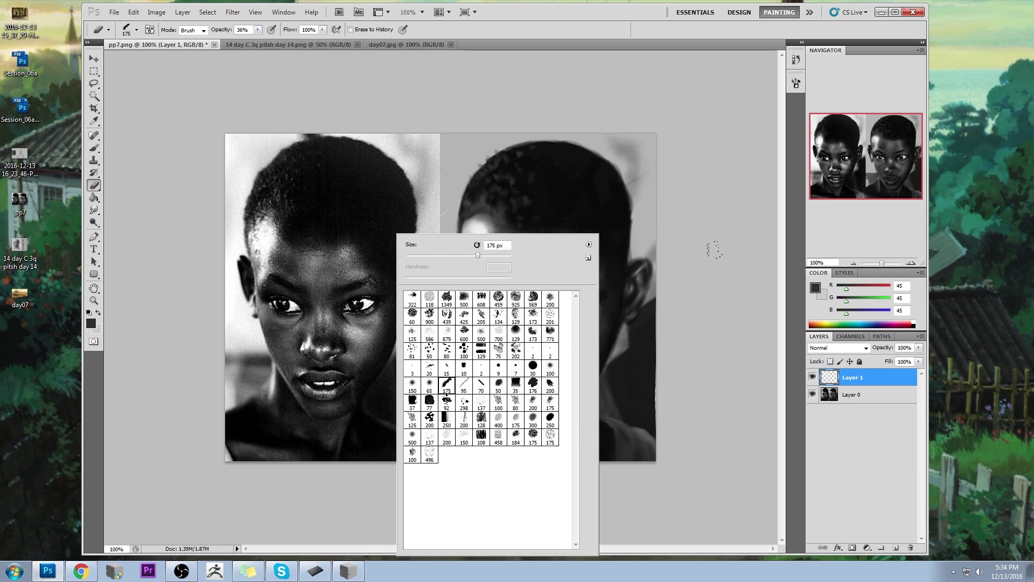
{"action": "left_click", "coordinate": [711, 245]}
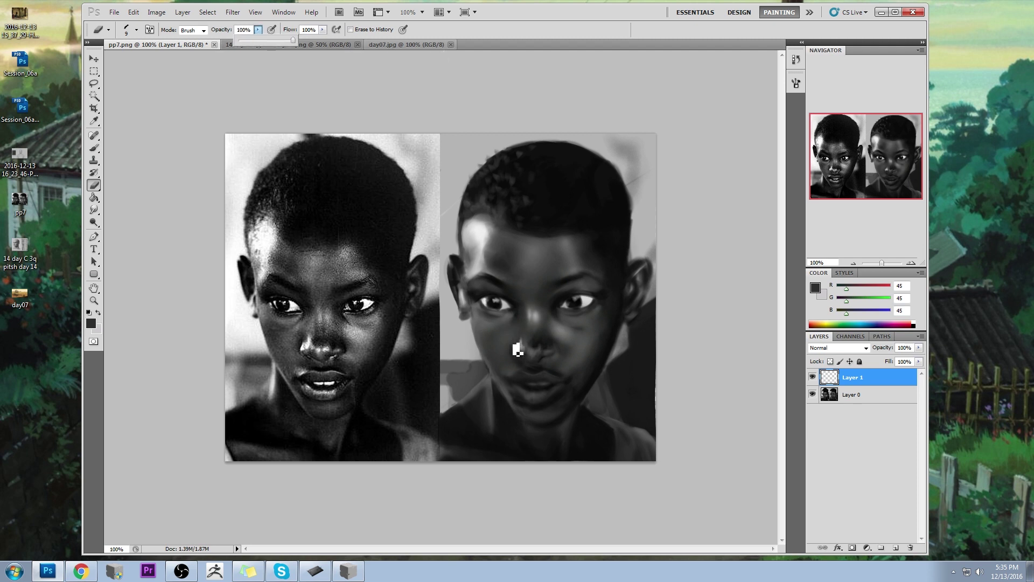
{"action": "key", "text": "0"}
Return to the Brush, sample dark nose tones and shrink the brush slightly.
{"action": "key", "text": "b"}
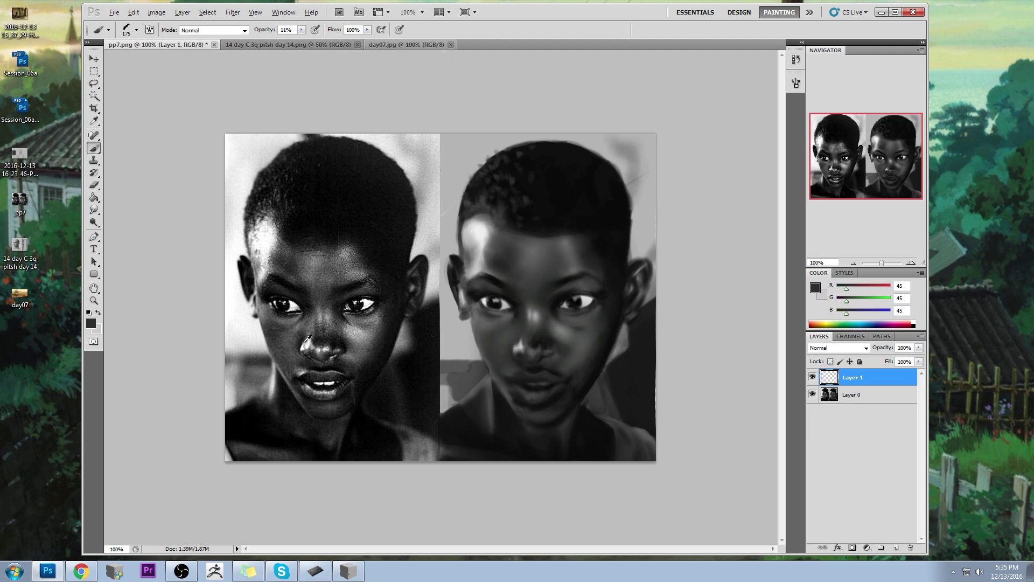
{"action": "left_click", "coordinate": [308, 338], "text": "alt"}
{"action": "left_click", "coordinate": [517, 349], "text": "alt"}
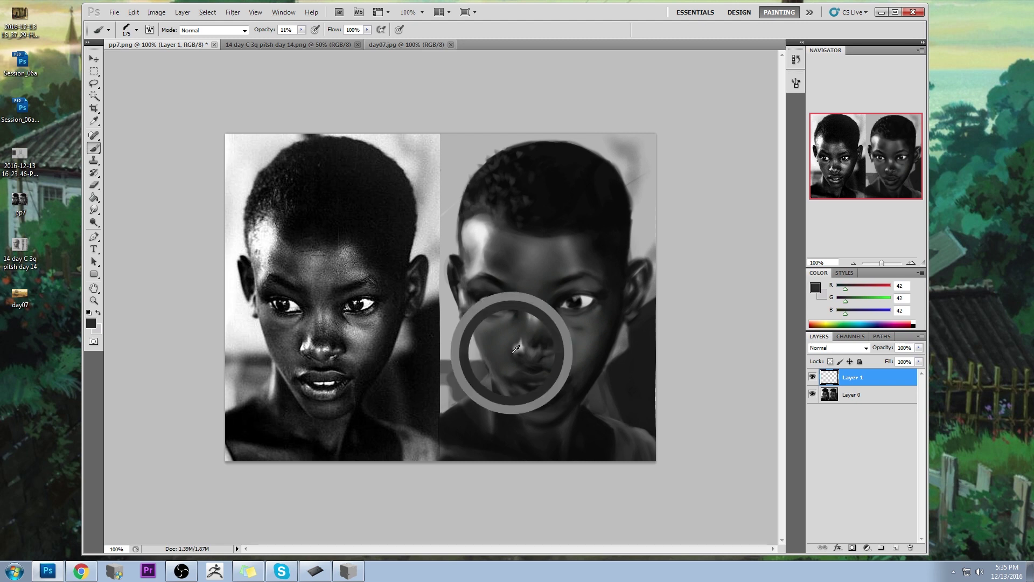
{"action": "key", "text": "bracketleft"}
{"action": "key", "text": "bracketleft"}
{"action": "key", "text": "bracketleft"}
{"action": "key", "text": "bracketleft"}
{"action": "key", "text": "bracketleft"}
{"action": "key", "text": "bracketleft"}
{"action": "key", "text": "bracketleft"}
{"action": "key", "text": "bracketleft"}
{"action": "key", "text": "bracketleft"}
{"action": "key", "text": "bracketleft"}
{"action": "key", "text": "bracketleft"}
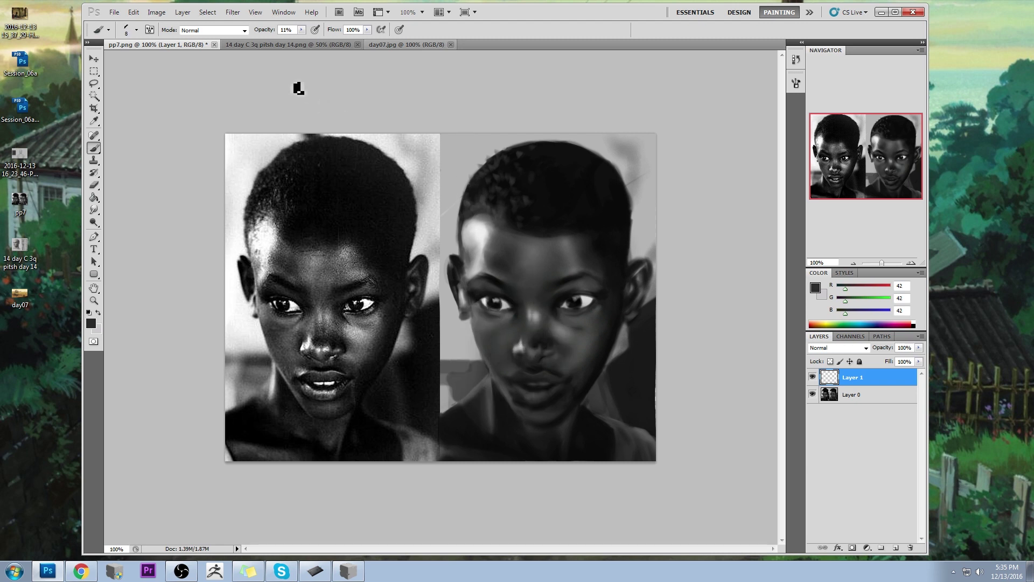
Zoom both faces to 167% and switch to a smaller Smudge Tool.
{"action": "key", "text": "z"}
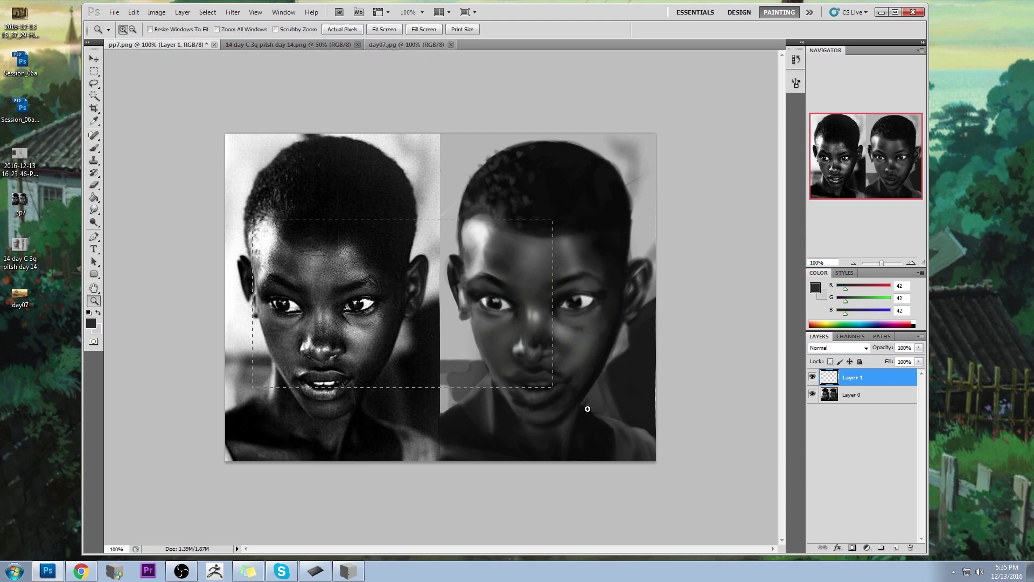
{"action": "left_click_drag", "start_coordinate": [588, 409], "coordinate": [588, 410]}
{"action": "key", "text": "b"}
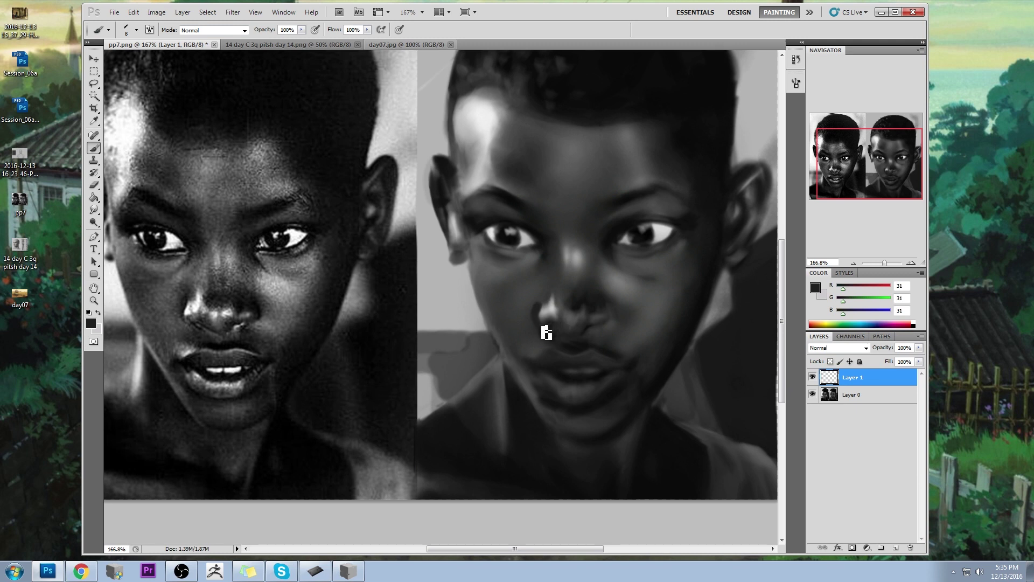
{"action": "right_click", "coordinate": [94, 210]}
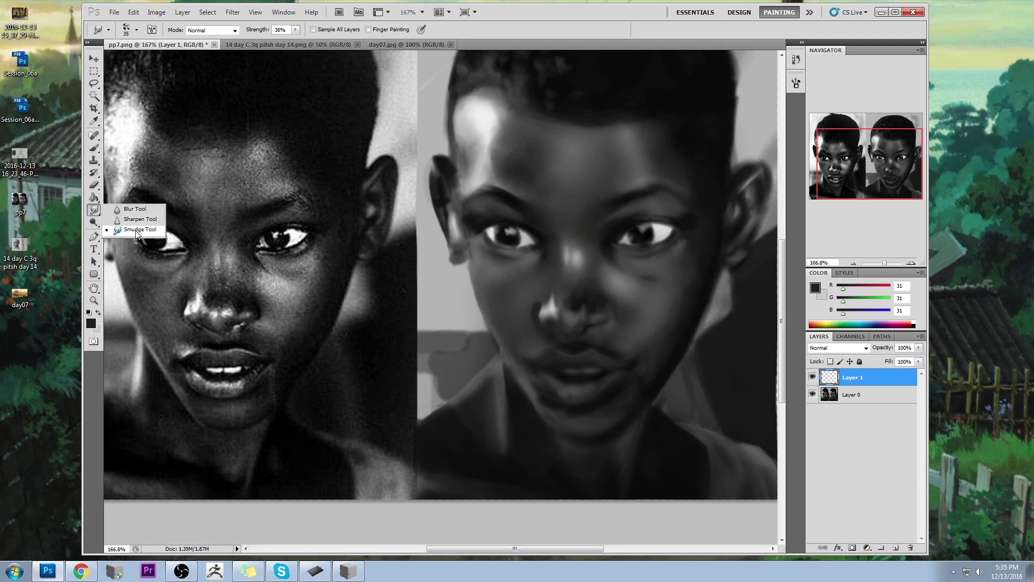
{"action": "left_click", "coordinate": [130, 234]}
{"action": "key", "text": "bracketleft"}
{"action": "key", "text": "bracketleft"}
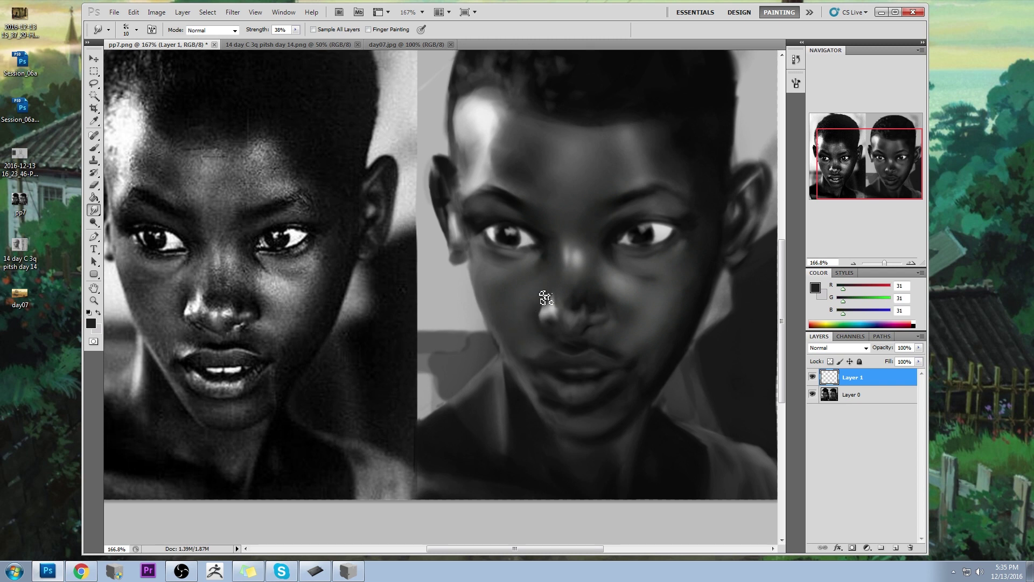
Select the Dodge tool and merge Layer 1 down into Layer 0.
{"action": "left_click", "coordinate": [94, 222]}
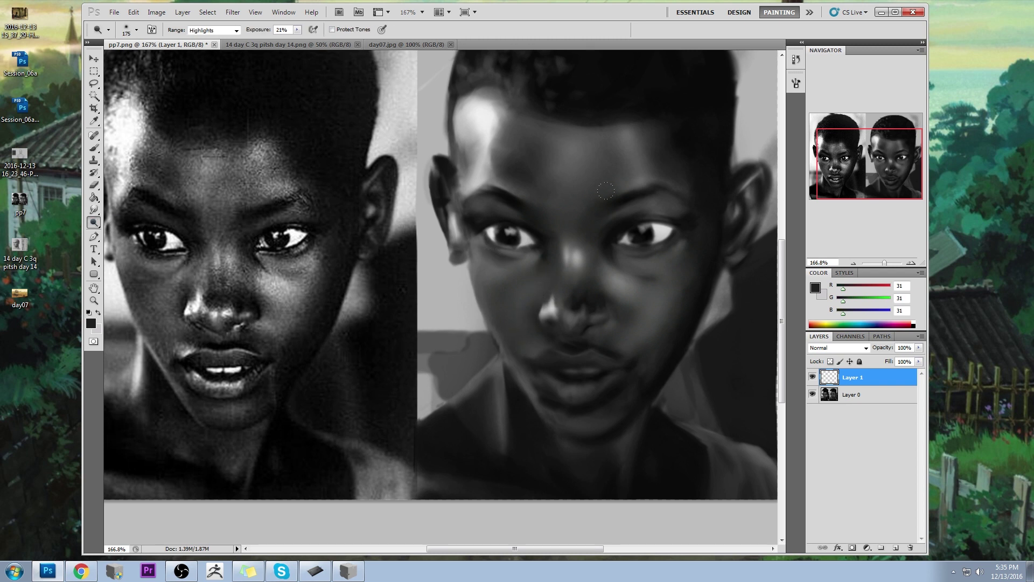
{"action": "right_click", "coordinate": [867, 381]}
{"action": "left_click", "coordinate": [905, 352]}
Return to the full-canvas view and pick a different brush tip.
{"action": "key", "text": "ctrl+1"}
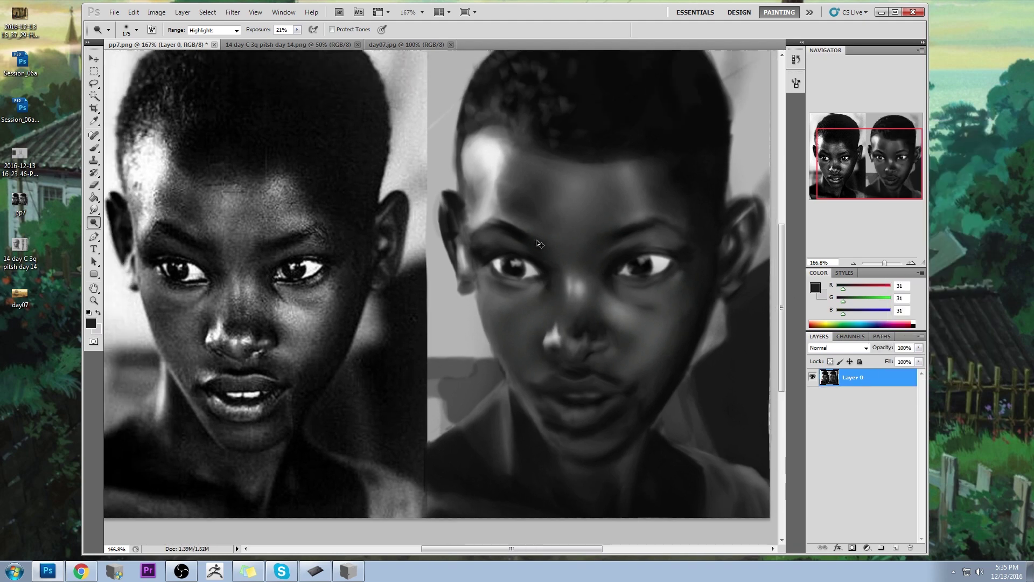
{"action": "key", "text": "e"}
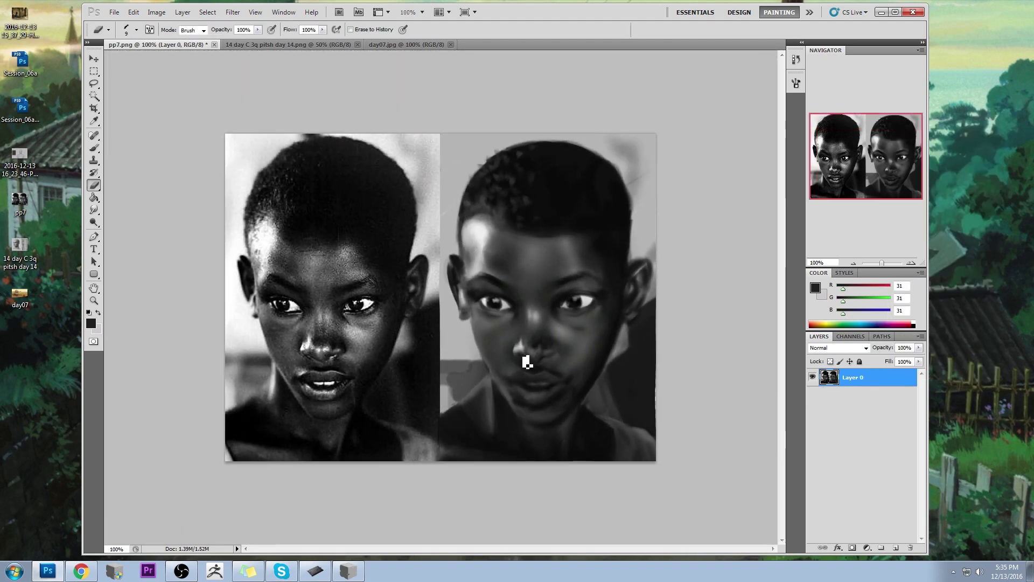
{"action": "key", "text": "b"}
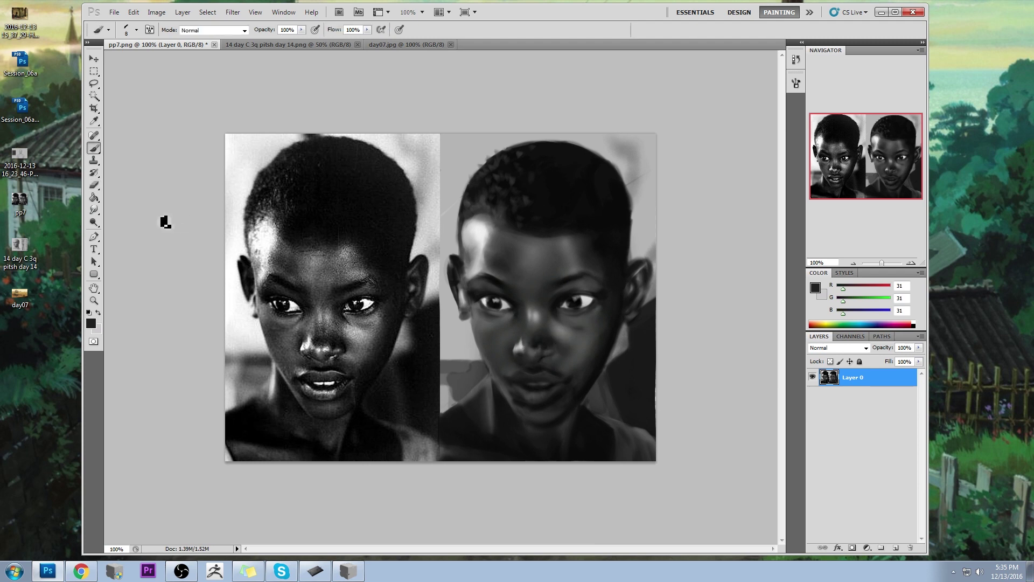
{"action": "left_click", "coordinate": [94, 222]}
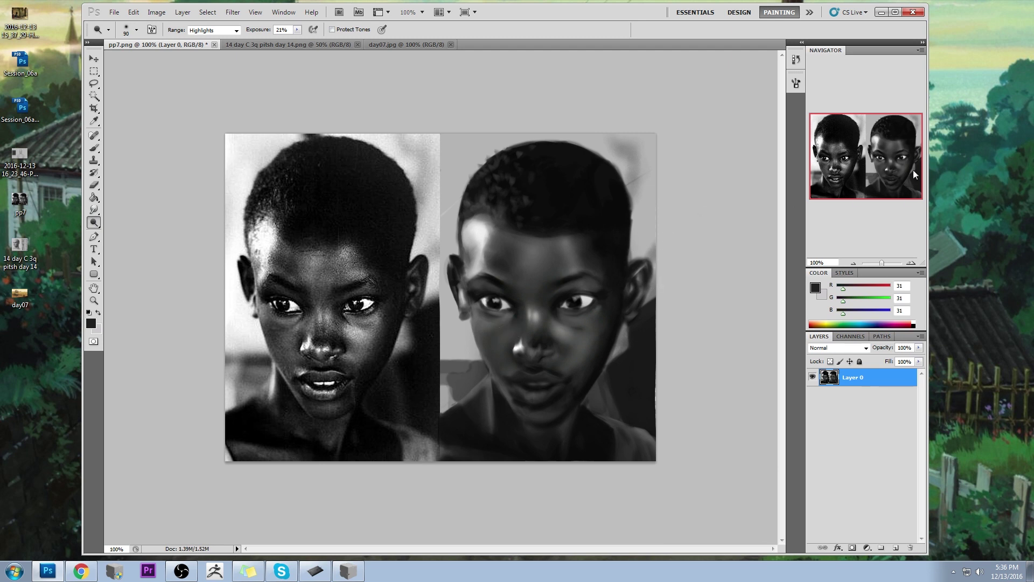
{"action": "key", "text": "b"}
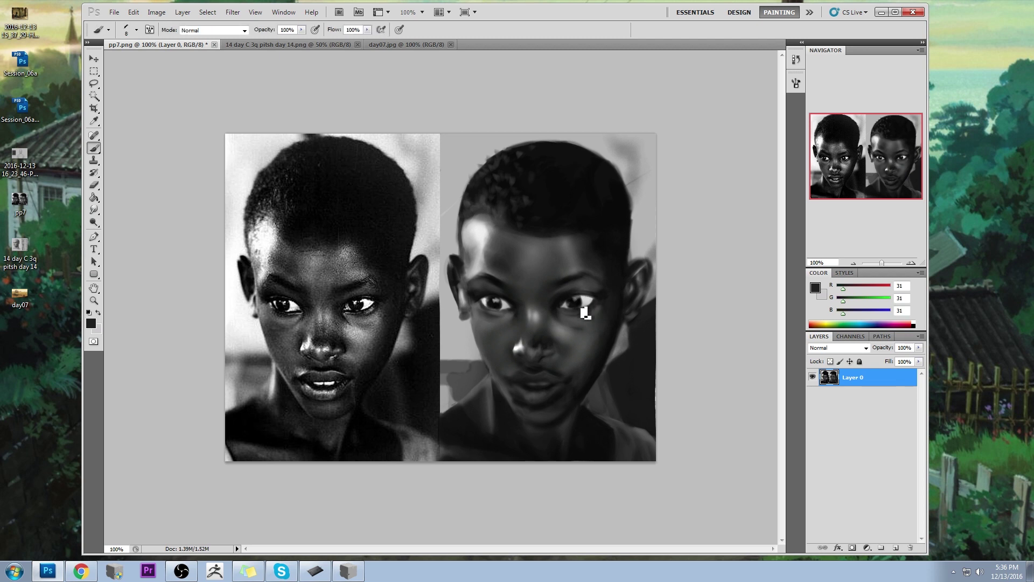
{"action": "right_click", "coordinate": [585, 311]}
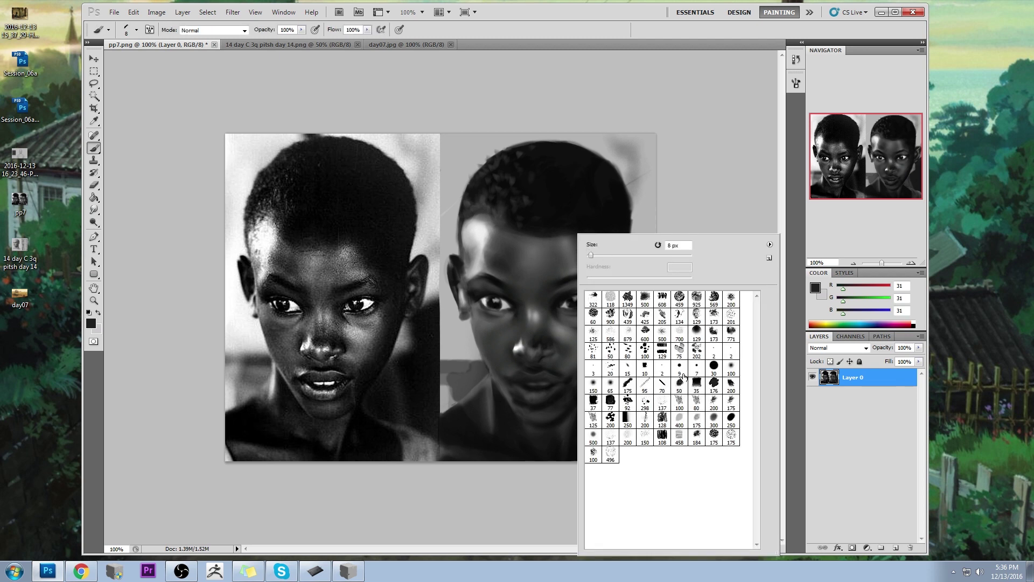
{"action": "left_click", "coordinate": [730, 367]}
{"action": "left_click", "coordinate": [697, 144]}
Select the Dodge tool and enlarge it to 200.
{"action": "left_click", "coordinate": [93, 222]}
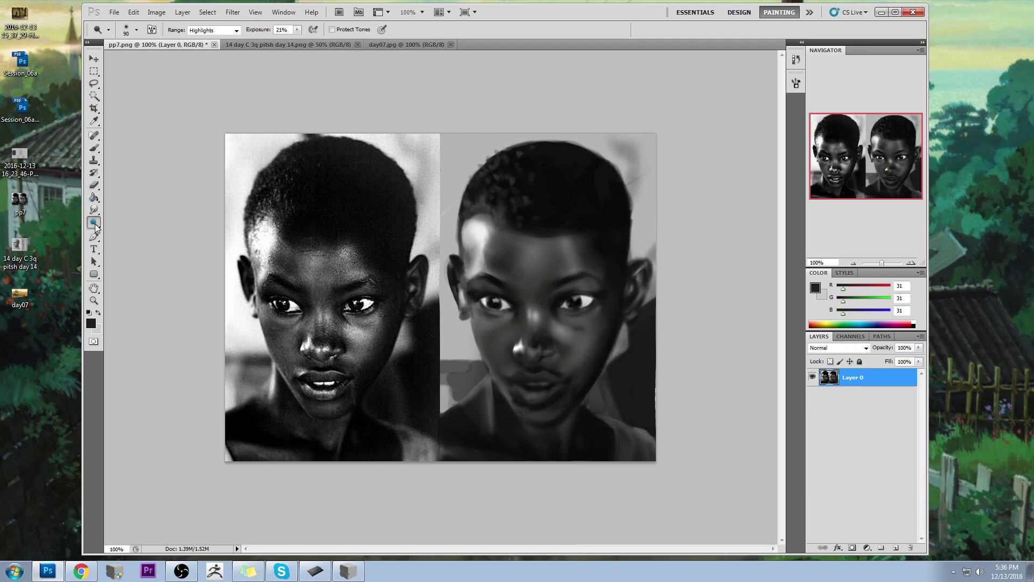
{"action": "left_click", "coordinate": [96, 226]}
{"action": "left_click", "coordinate": [124, 219]}
{"action": "key", "text": "bracketright"}
At 76% brush opacity, paint light grey under both painted eyes.
{"action": "key", "text": "b"}
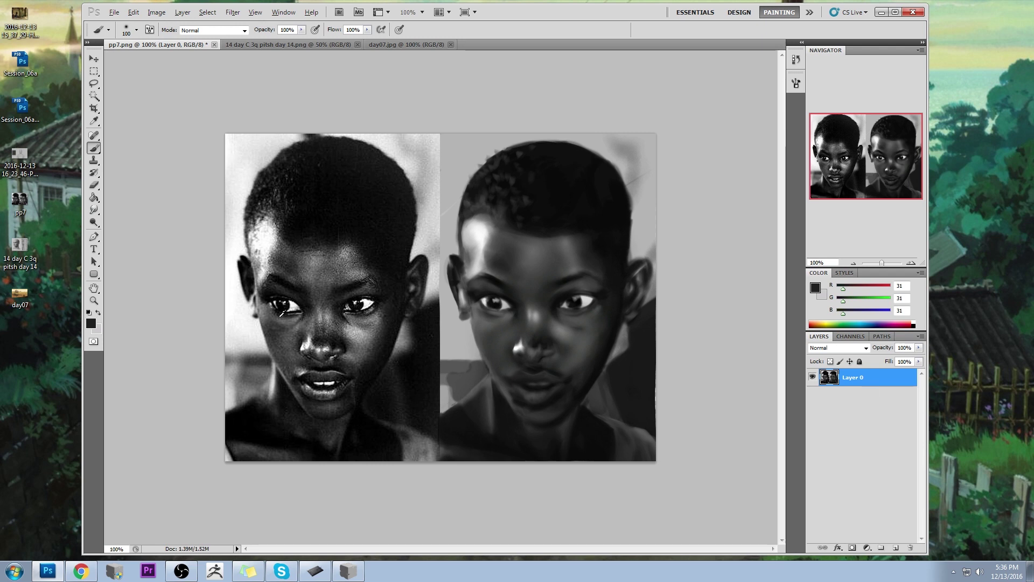
{"action": "left_click", "coordinate": [561, 325], "text": "alt"}
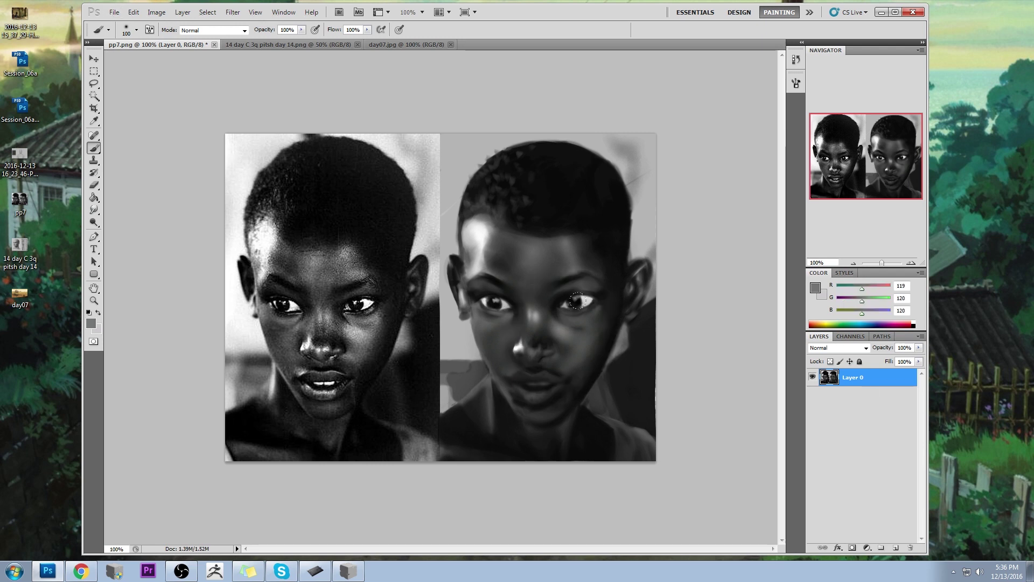
{"action": "left_click", "coordinate": [301, 30]}
{"action": "left_click_drag", "start_coordinate": [301, 41], "coordinate": [288, 40]}
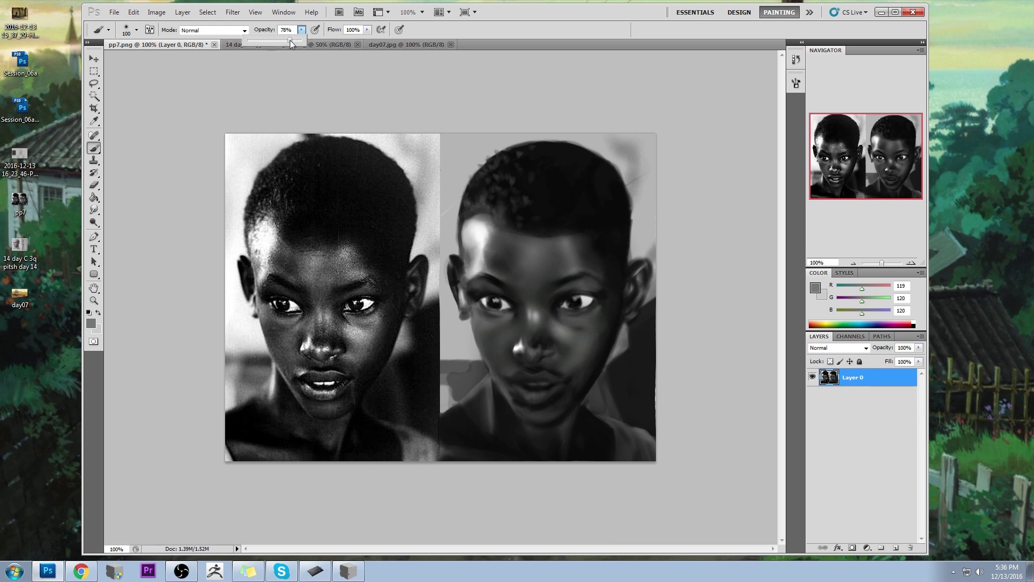
{"action": "left_click_drag", "start_coordinate": [579, 317], "coordinate": [560, 307]}
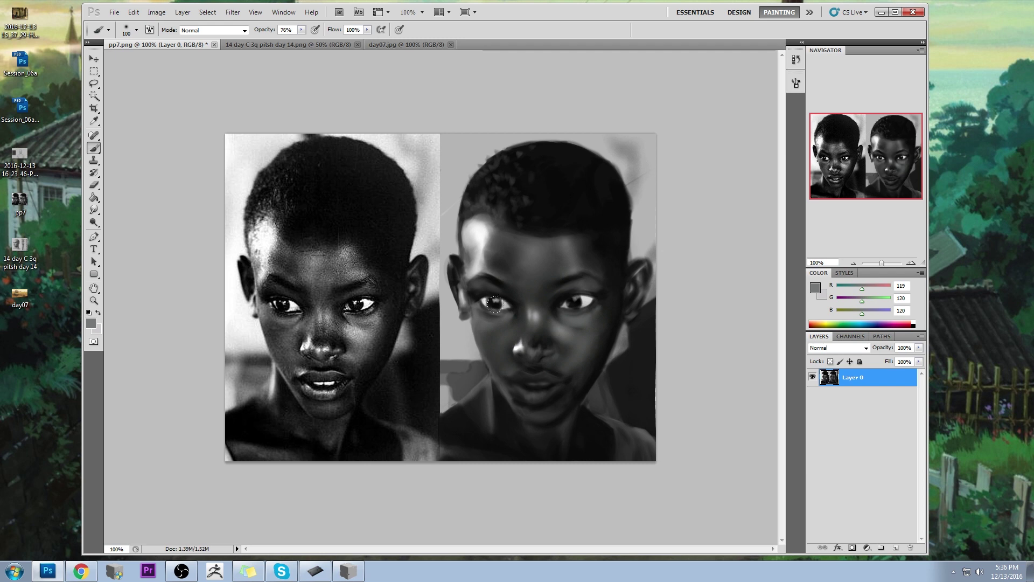
{"action": "left_click_drag", "start_coordinate": [506, 319], "coordinate": [487, 312]}
Darken the shadow below-left of the left eye, then continue the stroke on a new Layer 1.
{"action": "mouse_move", "coordinate": [289, 324]}
{"action": "left_mouse_down"}
{"action": "mouse_move", "coordinate": [271, 317]}
{"action": "mouse_move", "coordinate": [295, 334]}
{"action": "mouse_move", "coordinate": [279, 333]}
{"action": "mouse_move", "coordinate": [268, 311]}
{"action": "mouse_move", "coordinate": [290, 333]}
{"action": "mouse_move", "coordinate": [268, 314]}
{"action": "mouse_move", "coordinate": [278, 330]}
{"action": "mouse_move", "coordinate": [286, 317]}
{"action": "left_mouse_up"}
{"action": "left_click", "coordinate": [565, 241], "text": "alt"}
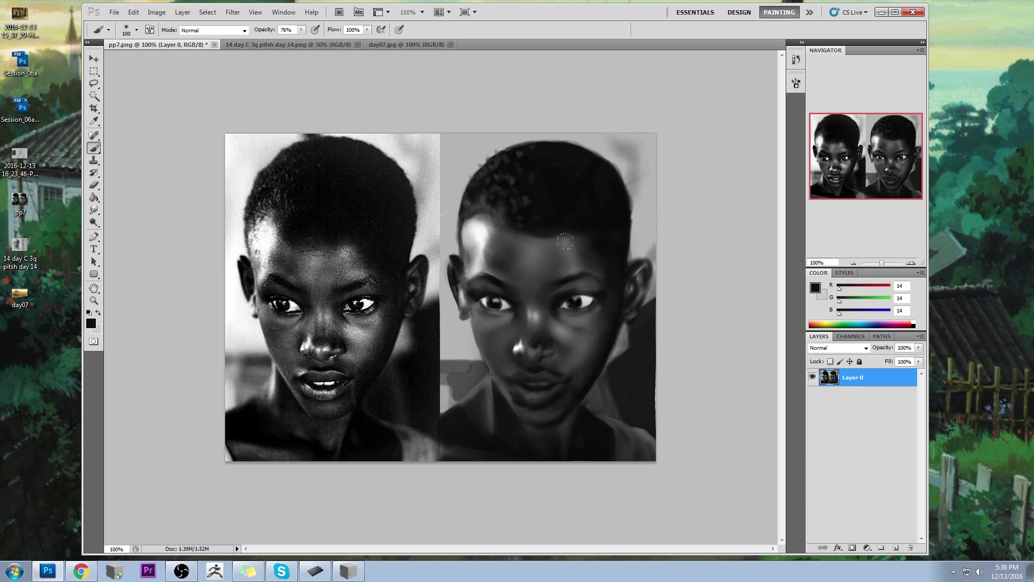
{"action": "left_click_drag", "start_coordinate": [476, 316], "coordinate": [476, 335]}
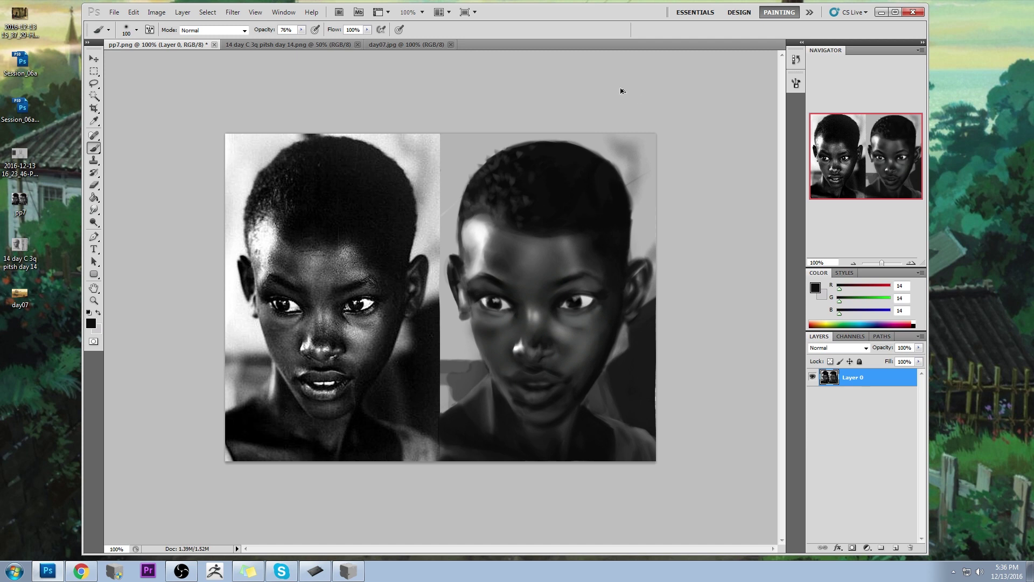
{"action": "left_click", "coordinate": [467, 306], "text": "alt"}
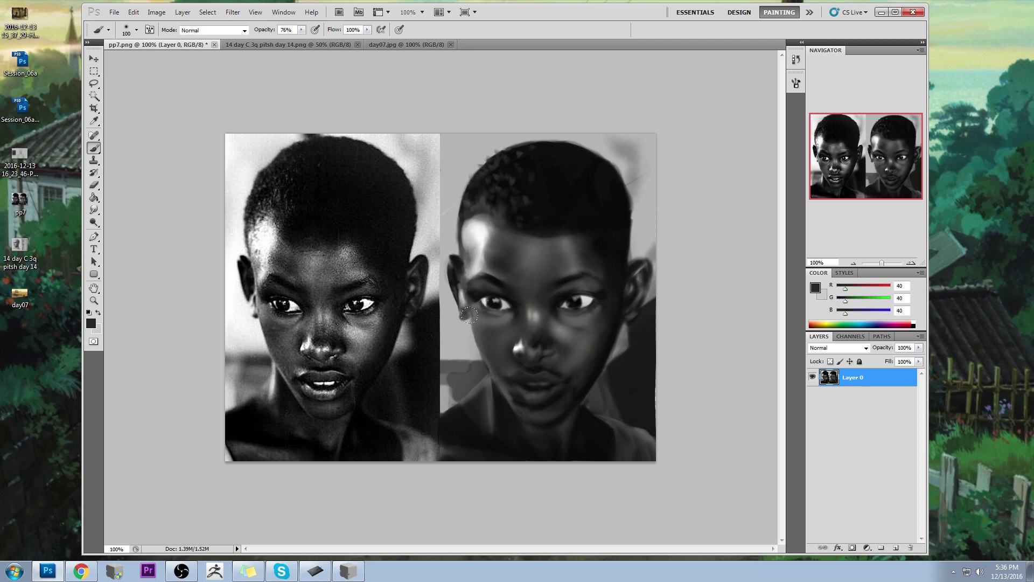
{"action": "left_click_drag", "start_coordinate": [469, 315], "coordinate": [467, 319]}
{"action": "left_click", "coordinate": [896, 547]}
{"action": "mouse_move", "coordinate": [482, 319]}
{"action": "left_mouse_down"}
{"action": "mouse_move", "coordinate": [466, 316]}
{"action": "mouse_move", "coordinate": [480, 335]}
{"action": "left_mouse_up"}
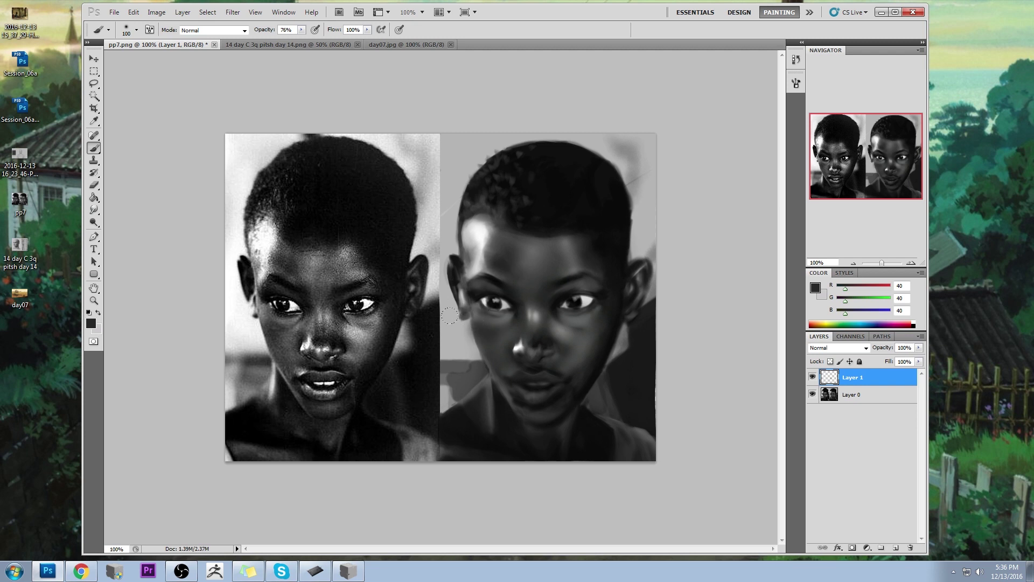
Enlarge the Eraser to 60 and try the Smudge Tool before returning to the Brush.
{"action": "key", "text": "e"}
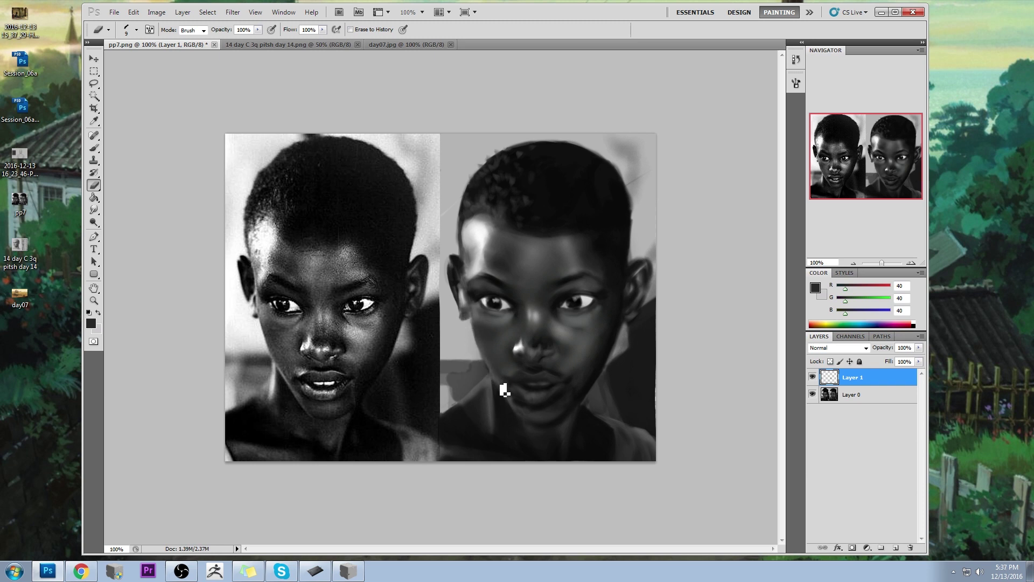
{"action": "key", "text": "bracketright"}
{"action": "key", "text": "bracketright"}
{"action": "key", "text": "bracketright"}
{"action": "key", "text": "bracketright"}
{"action": "key", "text": "bracketright"}
{"action": "key", "text": "bracketright"}
{"action": "left_click", "coordinate": [93, 209]}
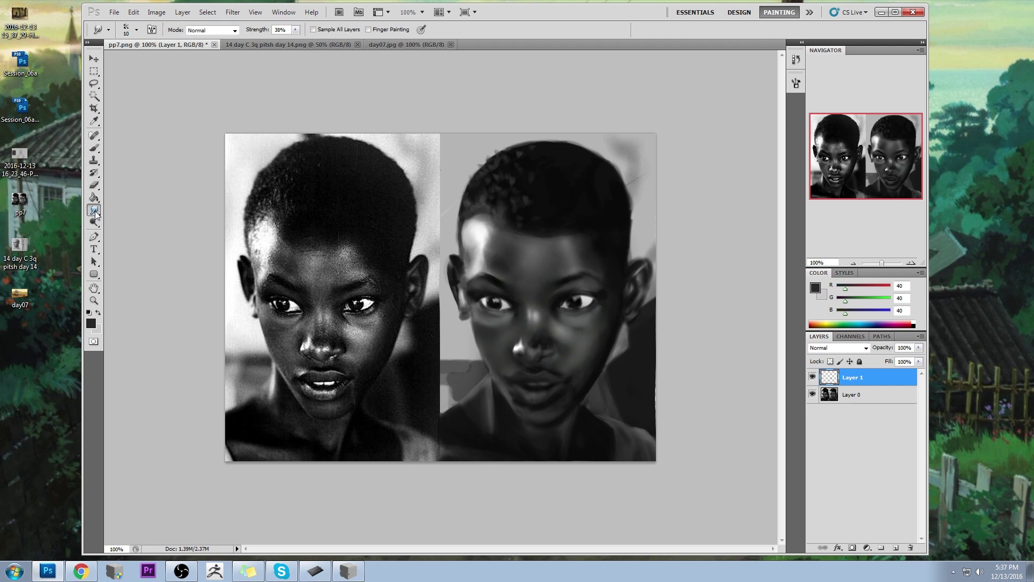
{"action": "left_click", "coordinate": [127, 232]}
{"action": "key", "text": "b"}
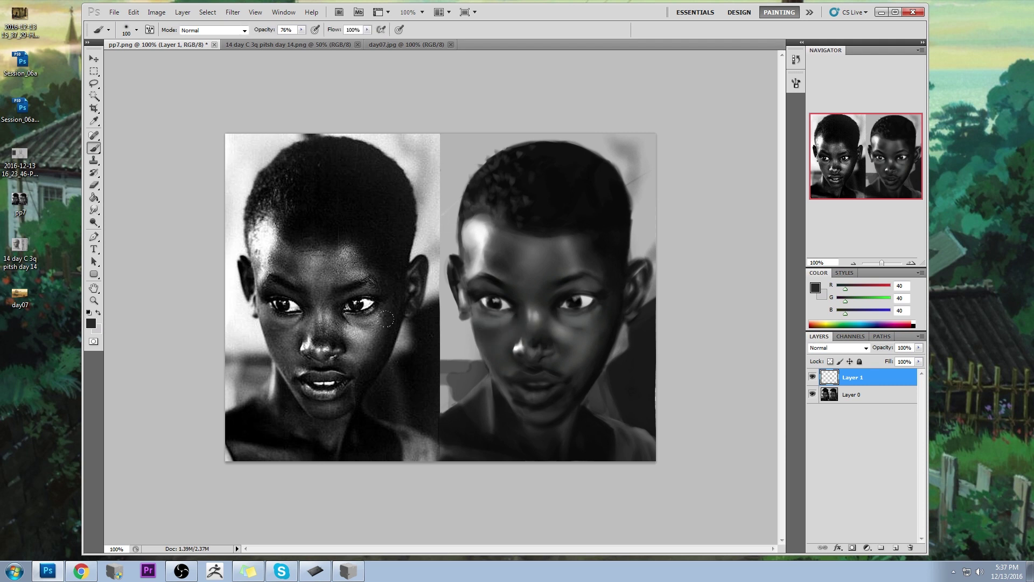
Sample the near-black hair tone with a size-6 brush, then check the taskbar clock.
{"action": "left_click", "coordinate": [304, 333], "text": "alt"}
{"action": "left_click", "coordinate": [547, 334], "text": "alt"}
{"action": "left_click", "coordinate": [584, 296], "text": "alt"}
{"action": "right_click", "coordinate": [522, 205]}
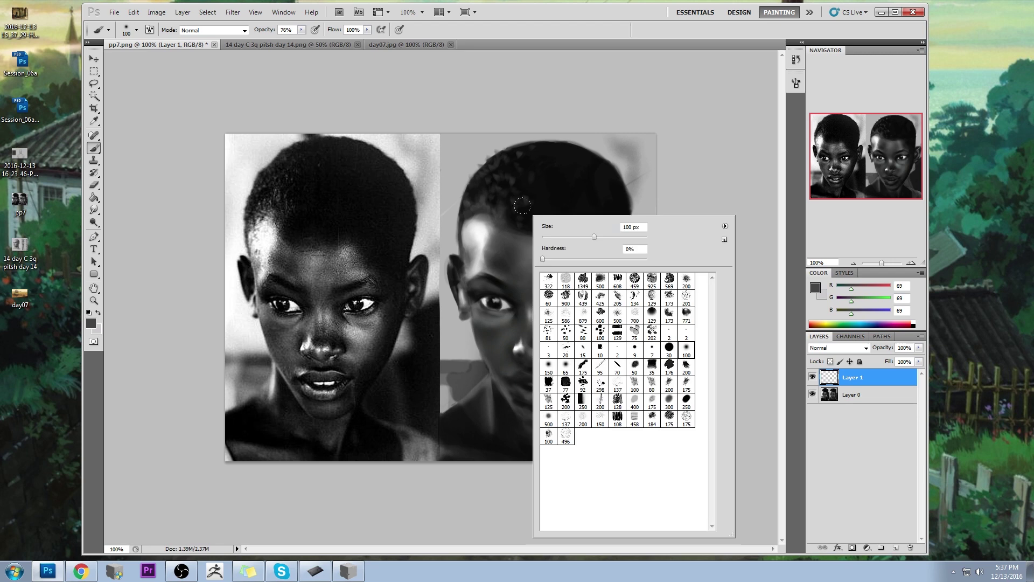
{"action": "double_click", "coordinate": [584, 368]}
{"action": "key", "text": "bracketleft"}
{"action": "key", "text": "bracketleft"}
{"action": "key", "text": "bracketleft"}
{"action": "key", "text": "bracketleft"}
{"action": "key", "text": "bracketleft"}
{"action": "key", "text": "bracketleft"}
{"action": "key", "text": "bracketleft"}
{"action": "key", "text": "bracketleft"}
{"action": "key", "text": "bracketleft"}
{"action": "key", "text": "bracketleft"}
{"action": "key", "text": "bracketleft"}
{"action": "key", "text": "bracketleft"}
{"action": "key", "text": "bracketleft"}
{"action": "key", "text": "bracketleft"}
{"action": "key", "text": "bracketleft"}
{"action": "key", "text": "bracketleft"}
{"action": "key", "text": "bracketleft"}
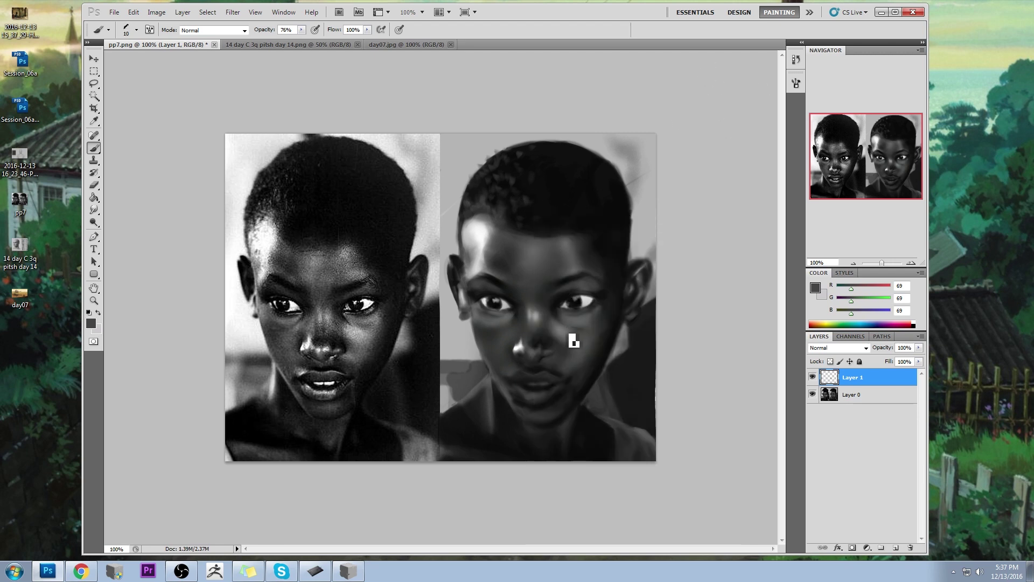
{"action": "left_click", "coordinate": [564, 192], "text": "alt"}
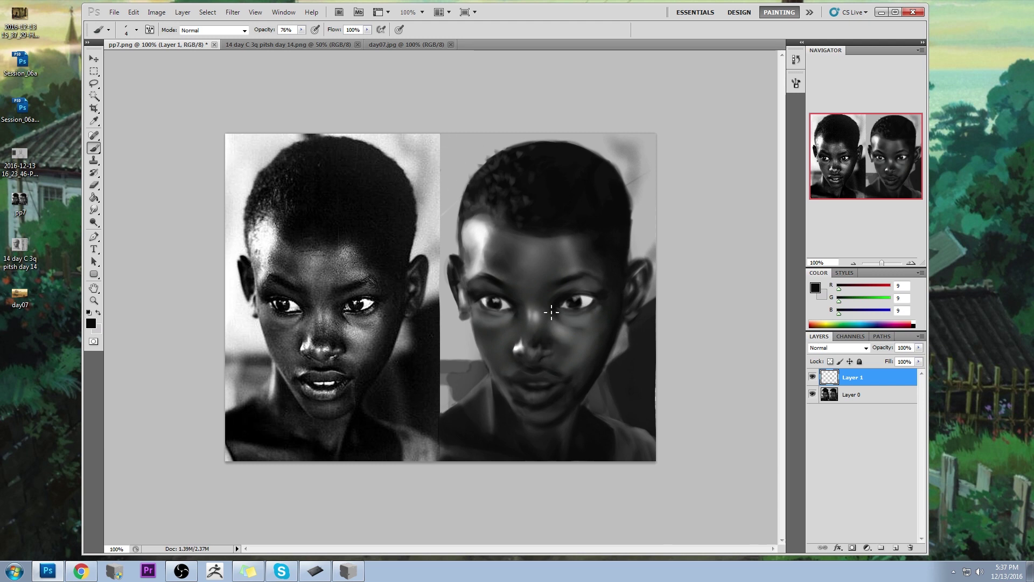
{"action": "key", "text": "bracketright"}
{"action": "key", "text": "bracketright"}
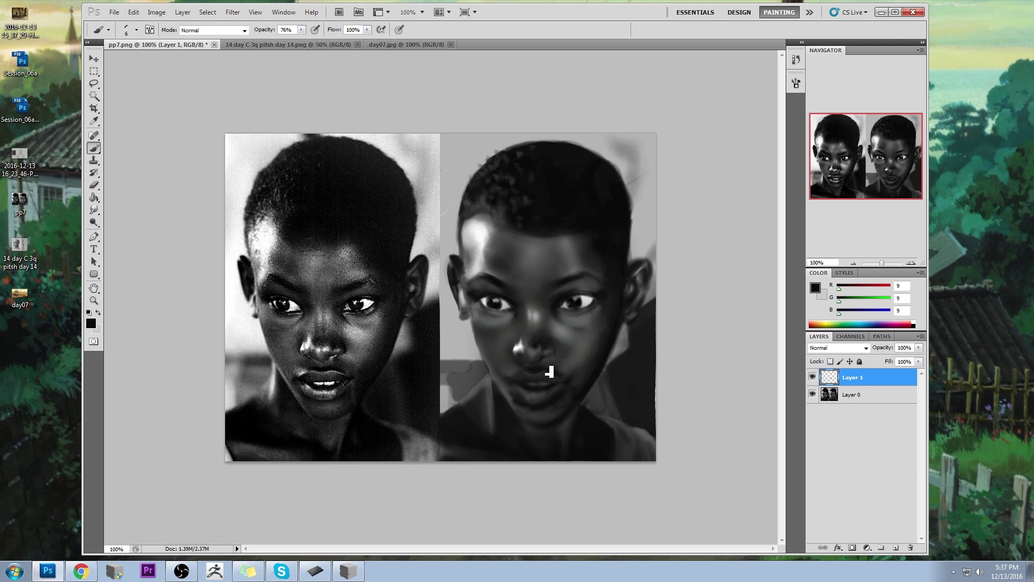
{"action": "left_click", "coordinate": [1006, 571]}
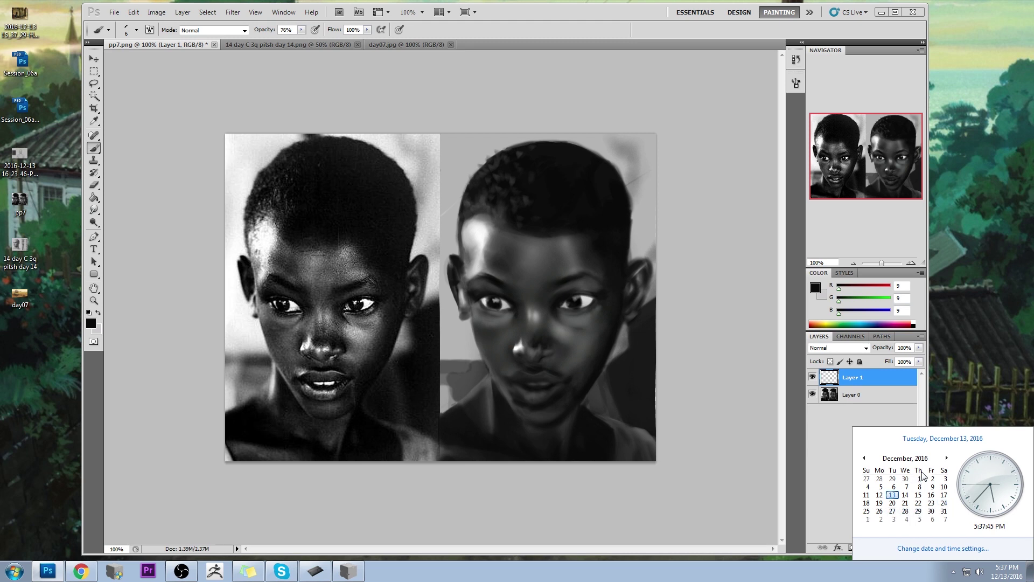
{"action": "left_click", "coordinate": [733, 383]}
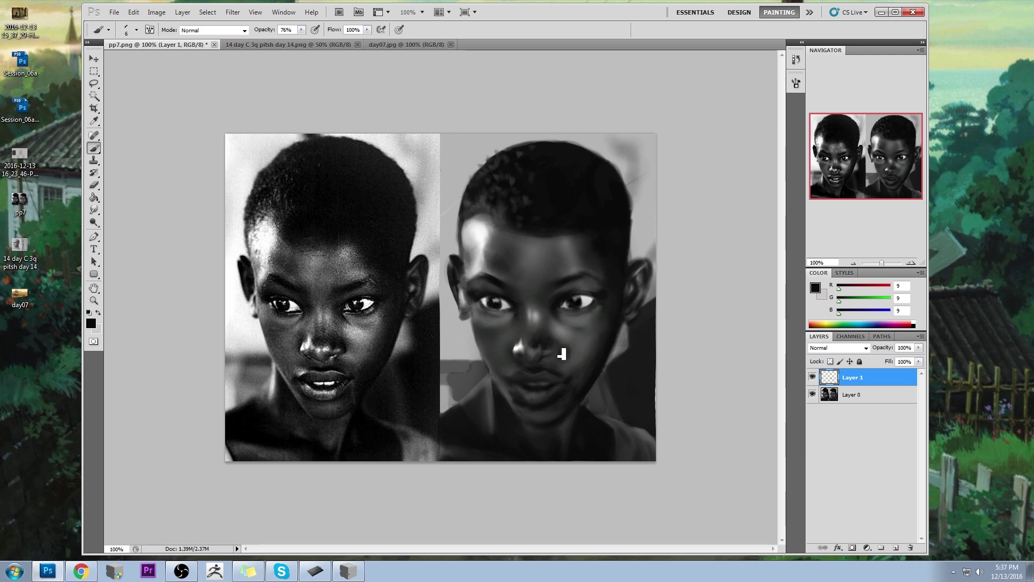
{"action": "left_click", "coordinate": [348, 570]}
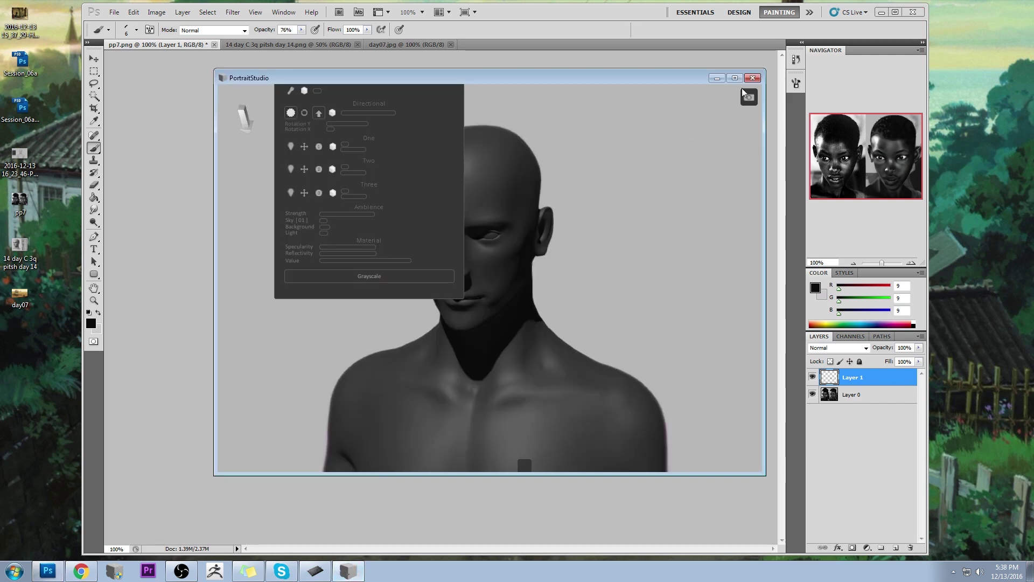
{"action": "left_click", "coordinate": [754, 78]}
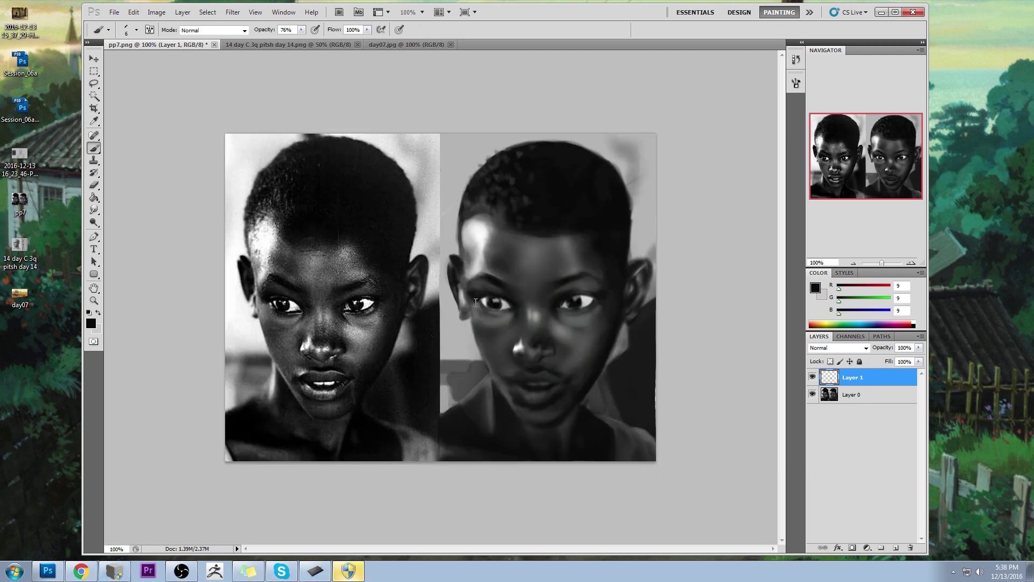
{"action": "left_click", "coordinate": [348, 574]}
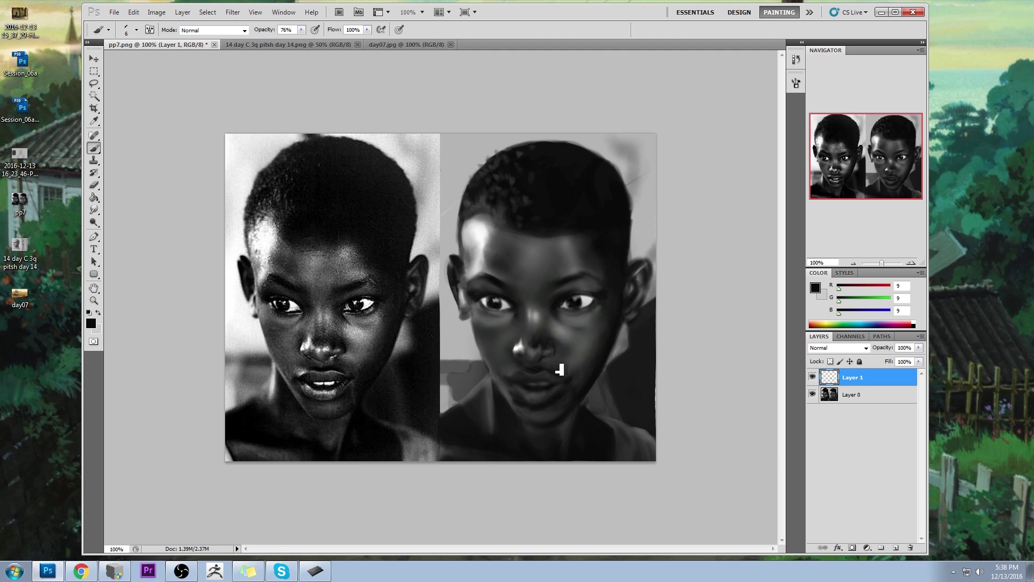
Sample dark greys from the painted face, then merge Layer 1 down into Layer 0.
{"action": "left_click", "coordinate": [562, 358], "text": "alt"}
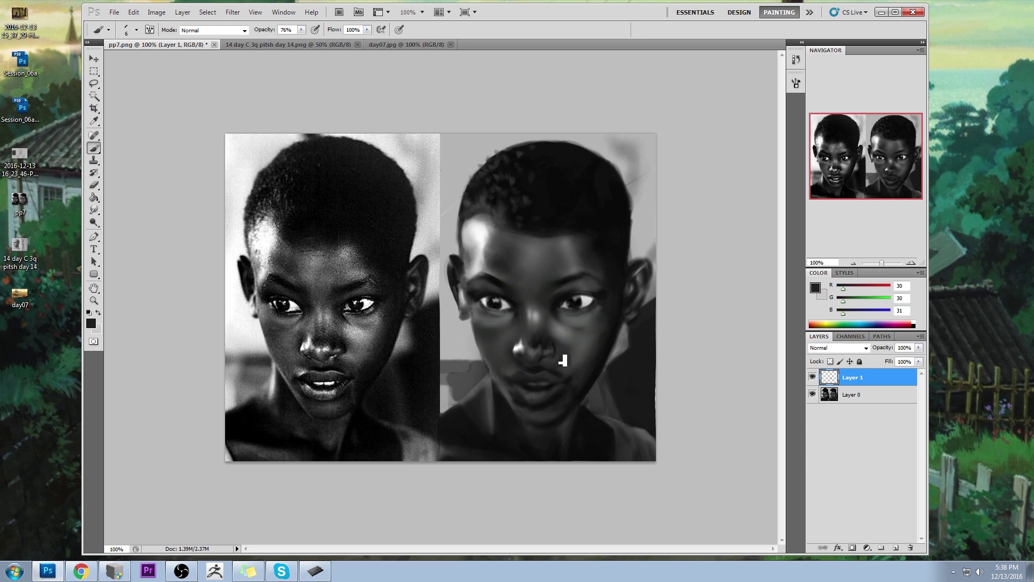
{"action": "left_click", "coordinate": [563, 358], "text": "alt"}
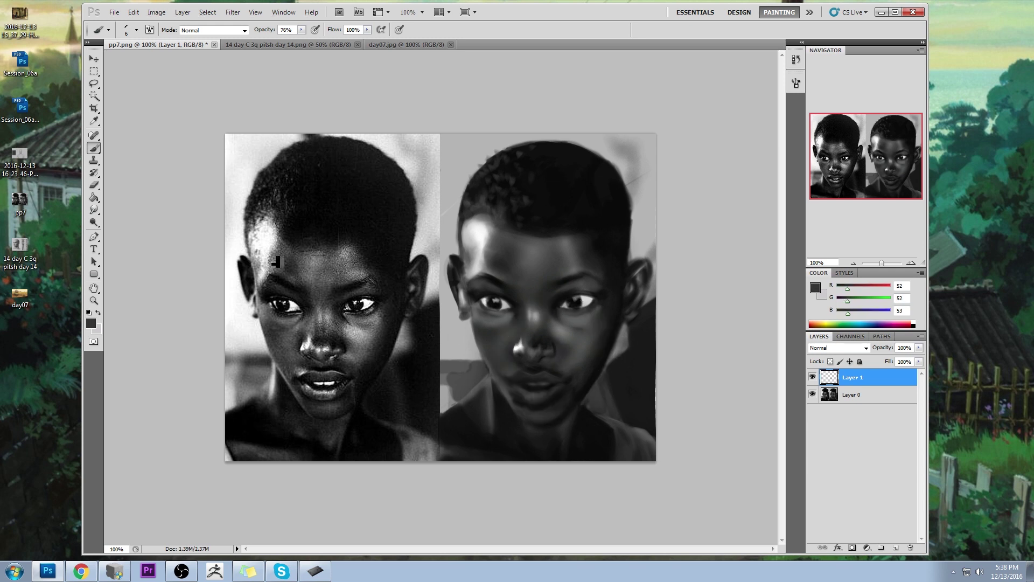
{"action": "left_click", "coordinate": [94, 210]}
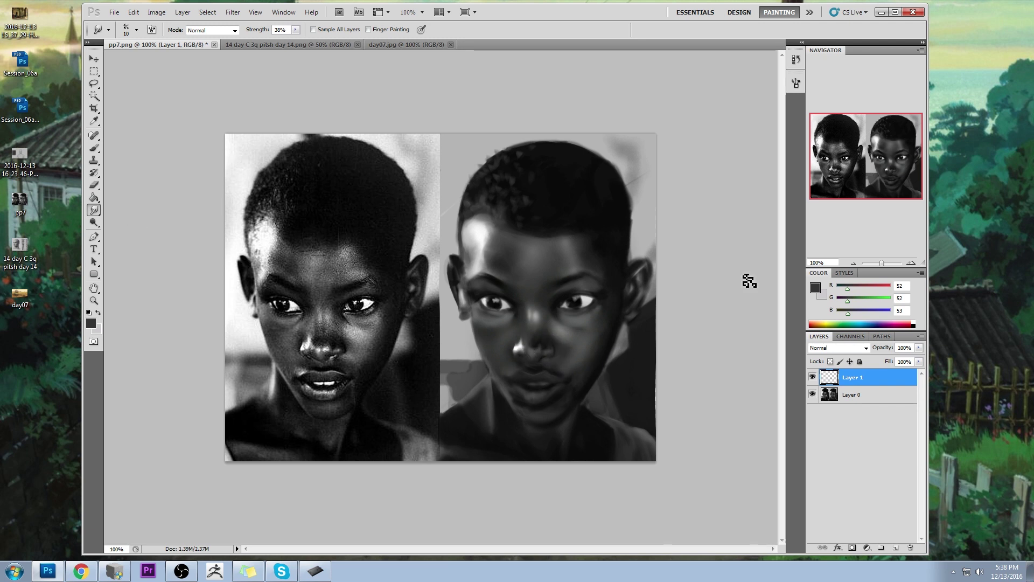
{"action": "right_click", "coordinate": [867, 388]}
{"action": "left_click", "coordinate": [922, 349]}
{"action": "key", "text": "b"}
{"action": "right_click", "coordinate": [524, 283]}
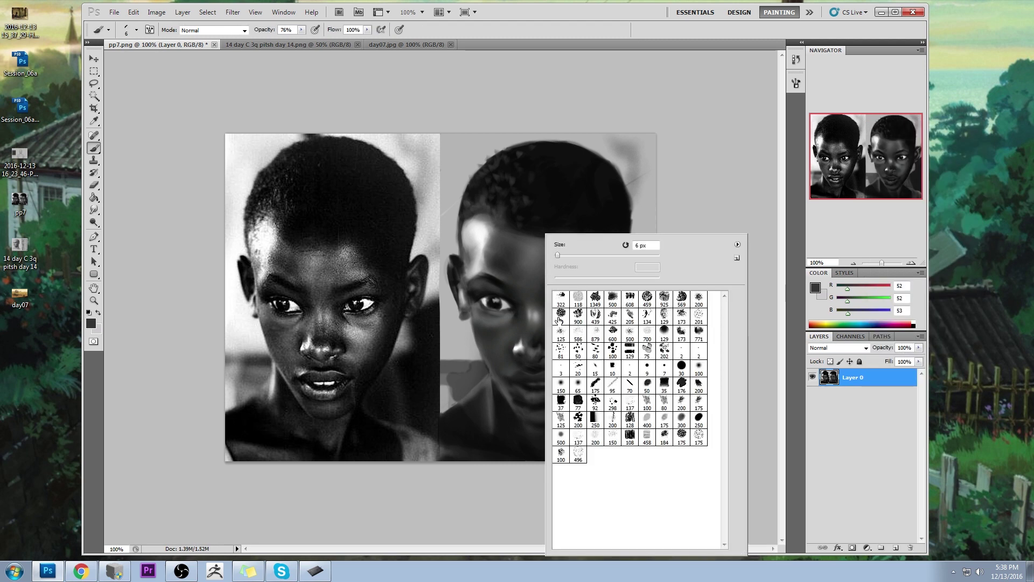
On a new layer, paint the ear shadow with the soft round 100 brush at 39% opacity, size 125.
{"action": "double_click", "coordinate": [699, 371]}
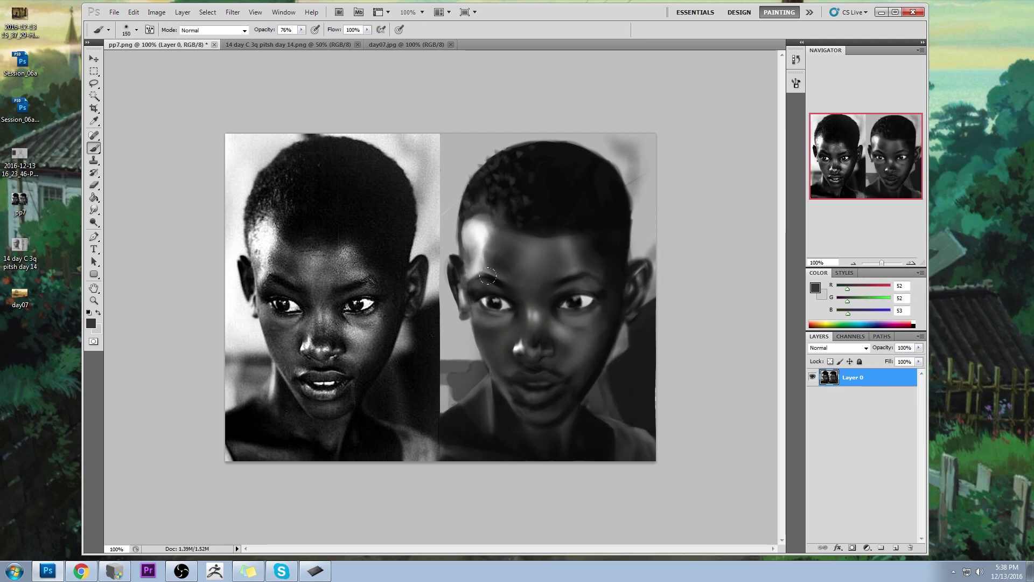
{"action": "left_click", "coordinate": [453, 283], "text": "alt"}
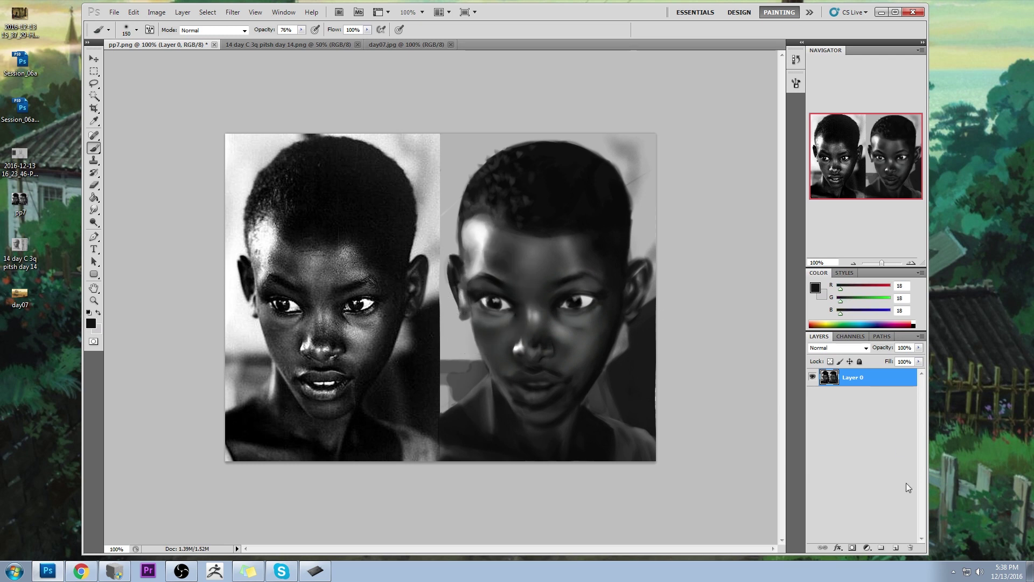
{"action": "left_click", "coordinate": [896, 547]}
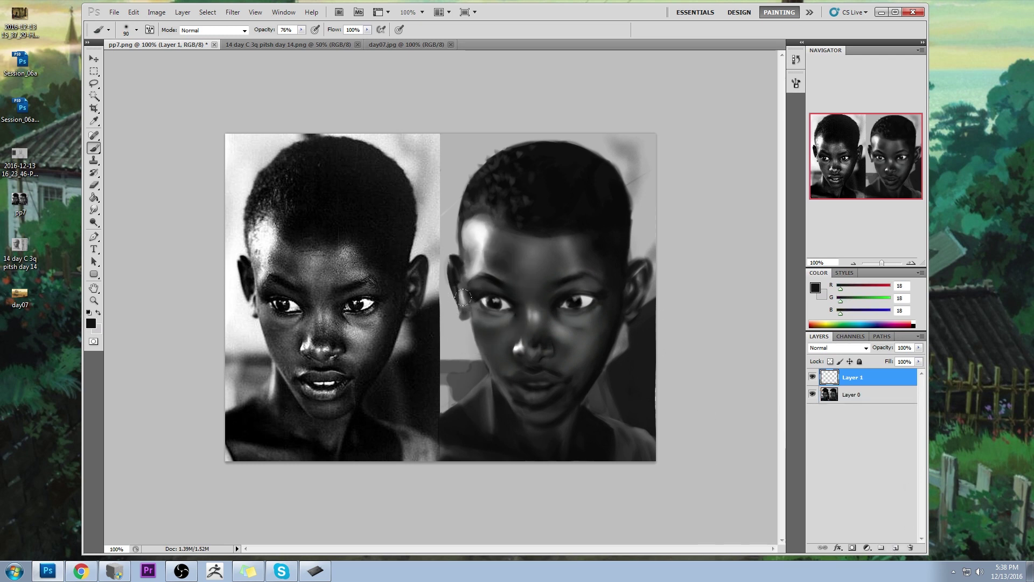
{"action": "left_click_drag", "start_coordinate": [463, 298], "coordinate": [468, 317]}
{"action": "key", "text": "bracketright"}
{"action": "key", "text": "3"}
{"action": "key", "text": "9"}
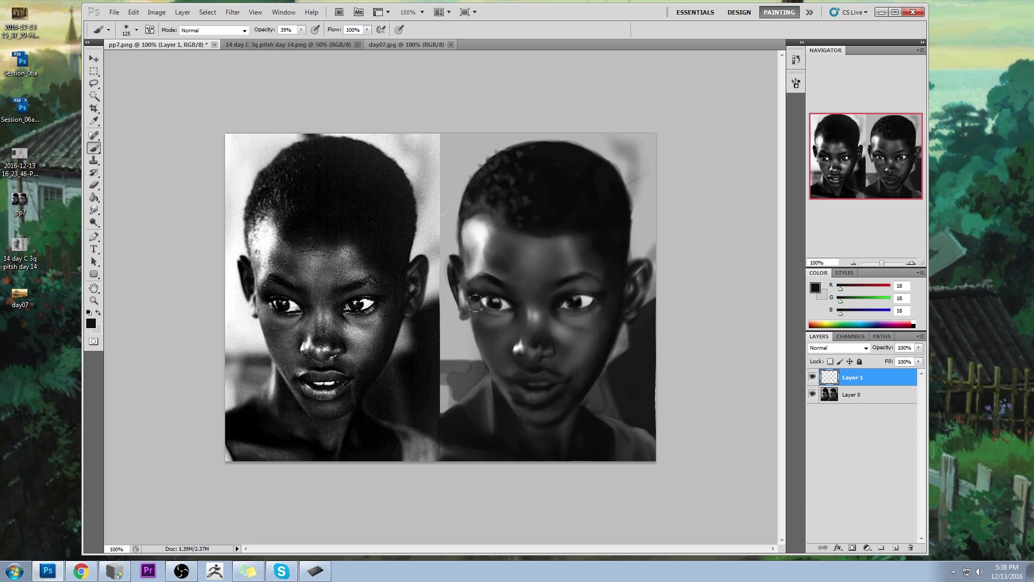
Sample mid, dark and light greys around the cheek, left eye and ear.
{"action": "left_click", "coordinate": [502, 325], "text": "alt"}
{"action": "left_click", "coordinate": [478, 327], "text": "alt"}
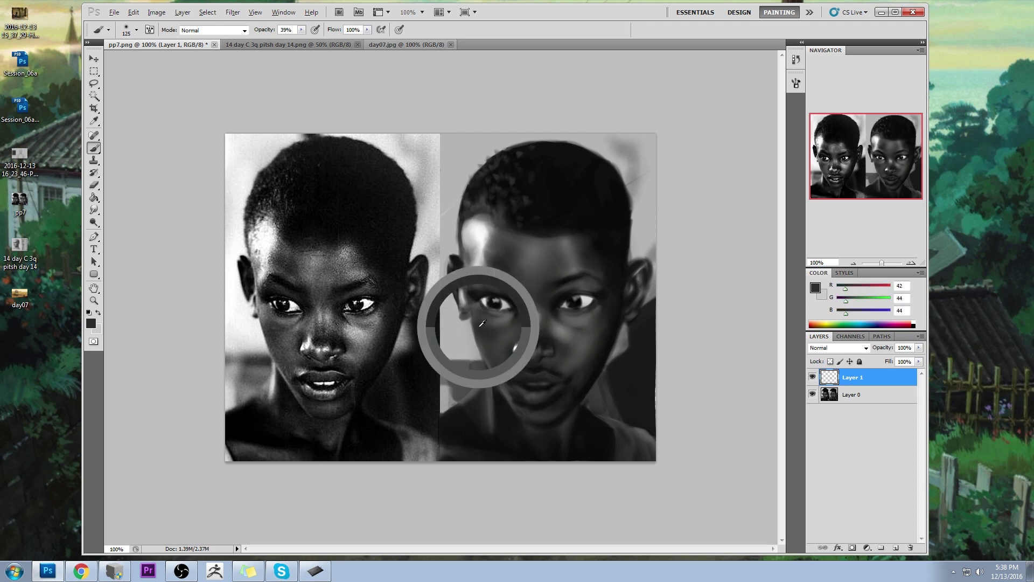
{"action": "left_click", "coordinate": [478, 294], "text": "alt"}
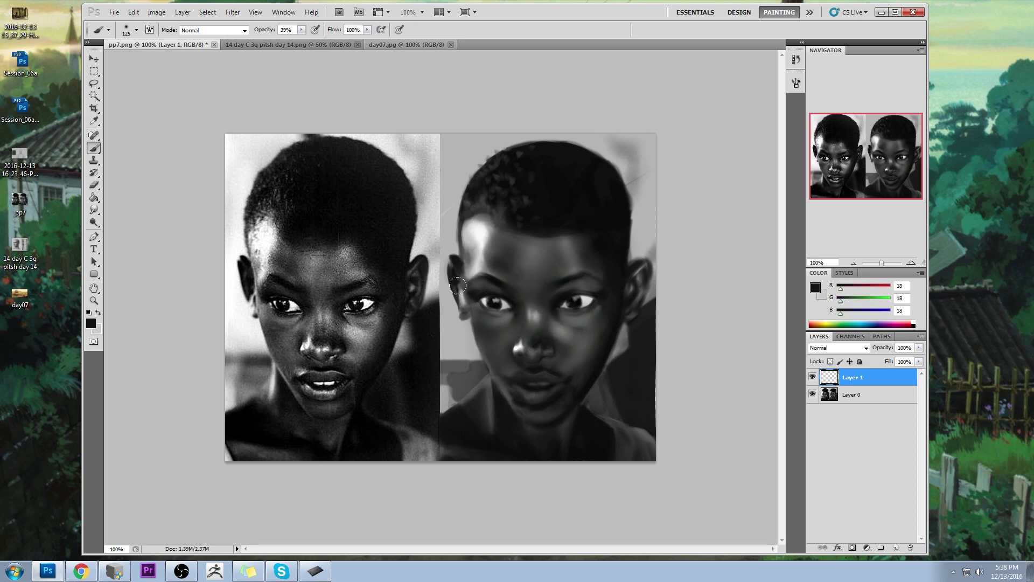
{"action": "left_click", "coordinate": [459, 286], "text": "alt"}
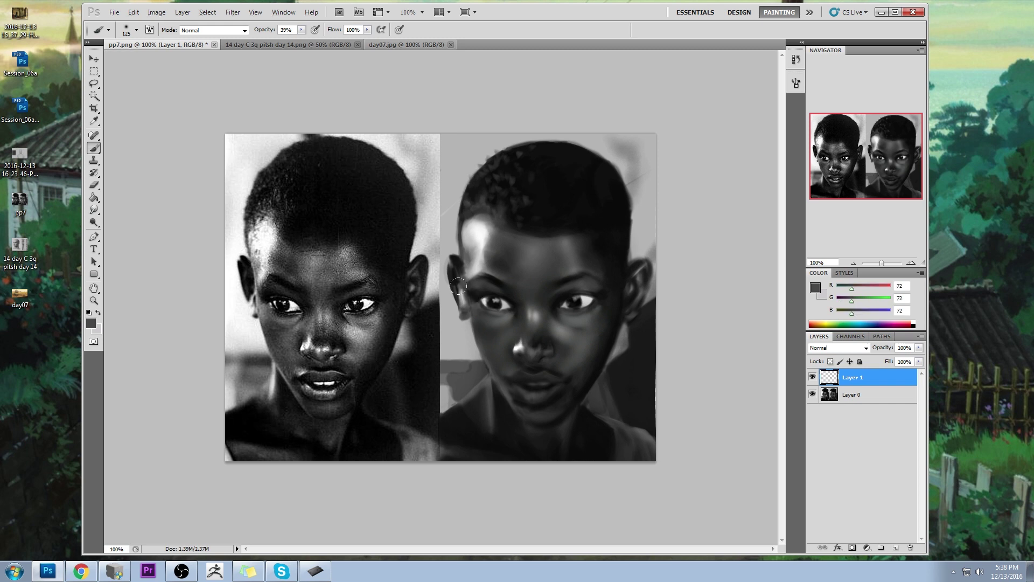
{"action": "left_click", "coordinate": [477, 247], "text": "alt"}
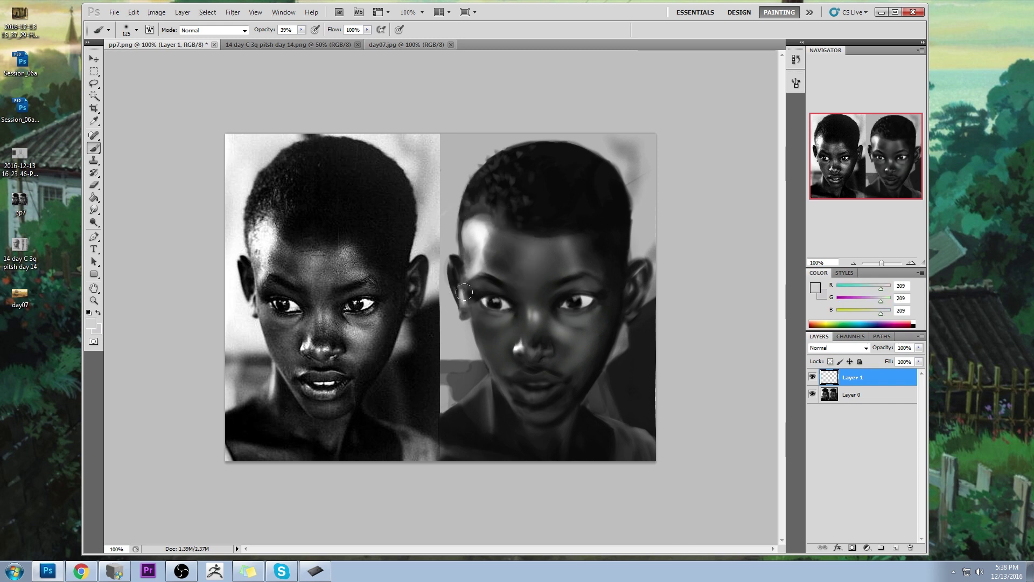
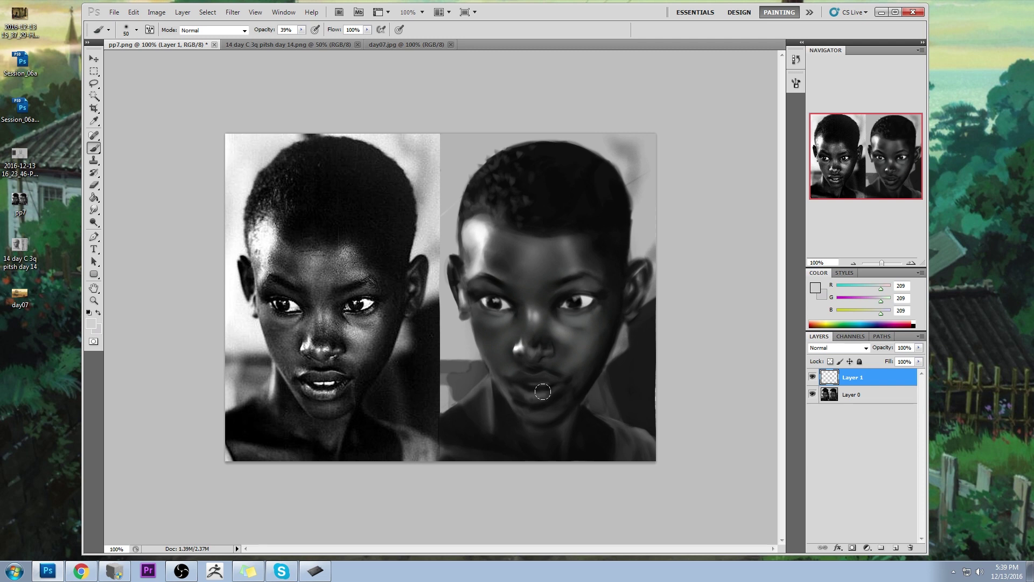
Smooth the lower lip and lighten the chin with small, soft strokes at 21% brush opacity.
{"action": "key", "text": "bracketleft"}
{"action": "key", "text": "bracketleft"}
{"action": "key", "text": "bracketleft"}
{"action": "key", "text": "bracketleft"}
{"action": "key", "text": "bracketright"}
{"action": "key", "text": "bracketright"}
{"action": "key", "text": "bracketright"}
{"action": "key", "text": "bracketright"}
{"action": "key", "text": "bracketright"}
{"action": "key", "text": "bracketright"}
{"action": "key", "text": "bracketright"}
{"action": "key", "text": "bracketright"}
{"action": "left_click_drag", "start_coordinate": [536, 403], "coordinate": [537, 417]}
{"action": "key", "text": "bracketleft"}
{"action": "key", "text": "2"}
{"action": "key", "text": "1"}
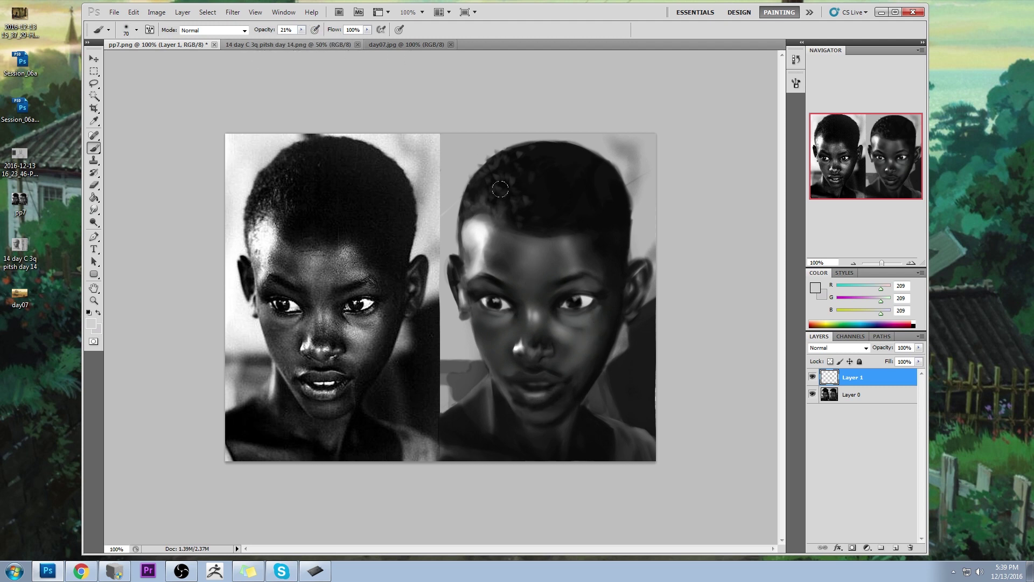
{"action": "left_click_drag", "start_coordinate": [529, 401], "coordinate": [523, 403]}
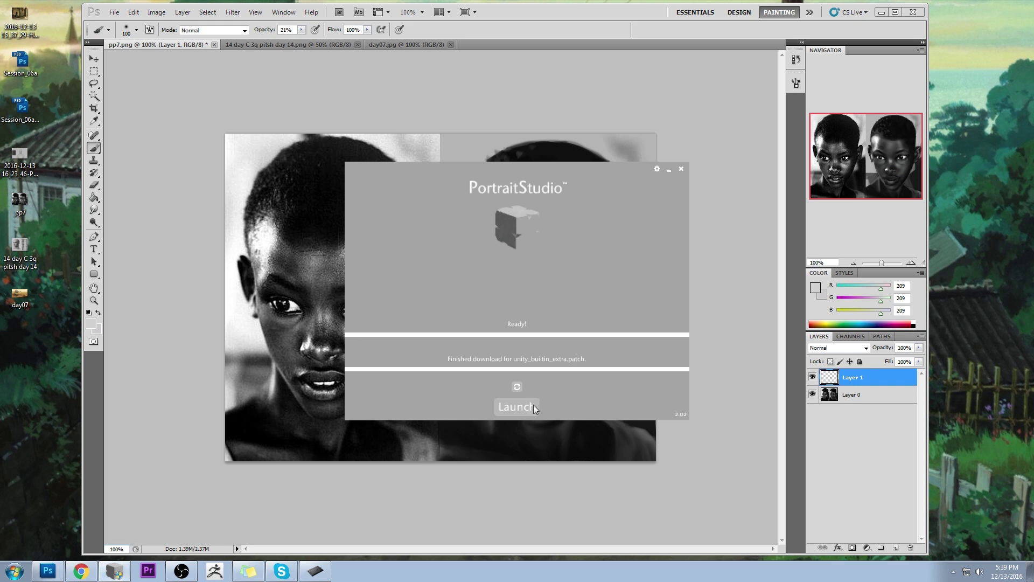
Start PortraitStudio from its launcher.
{"action": "left_click", "coordinate": [517, 407]}
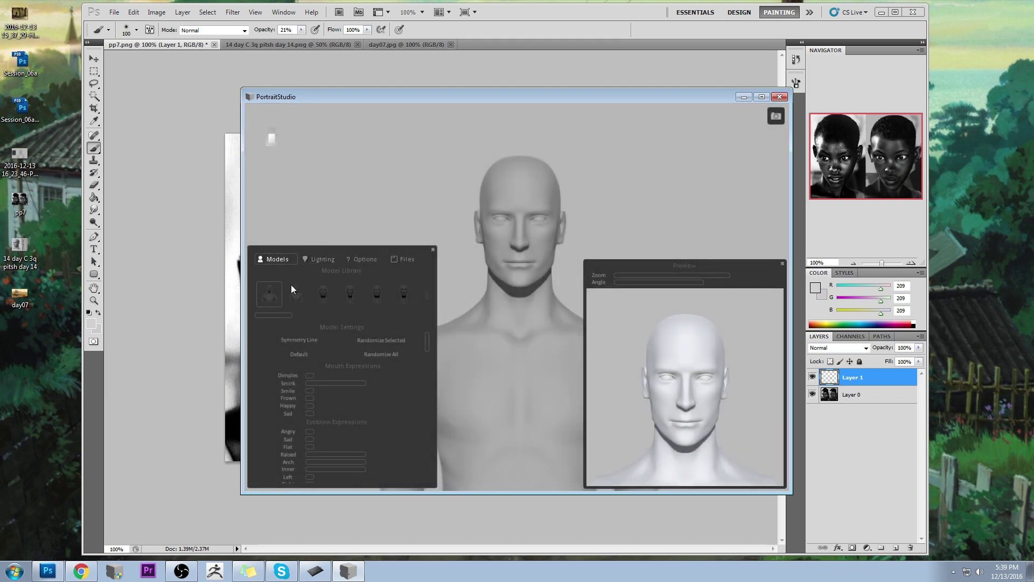
Load the female figure and darken its material value in the Lighting settings.
{"action": "left_click", "coordinate": [291, 286]}
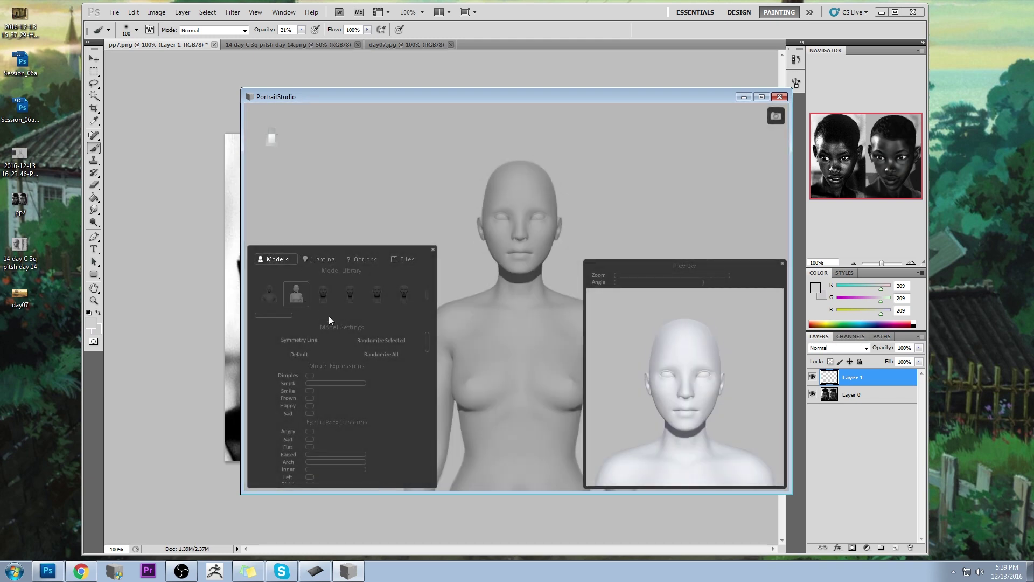
{"action": "left_click_drag", "start_coordinate": [427, 340], "coordinate": [429, 361]}
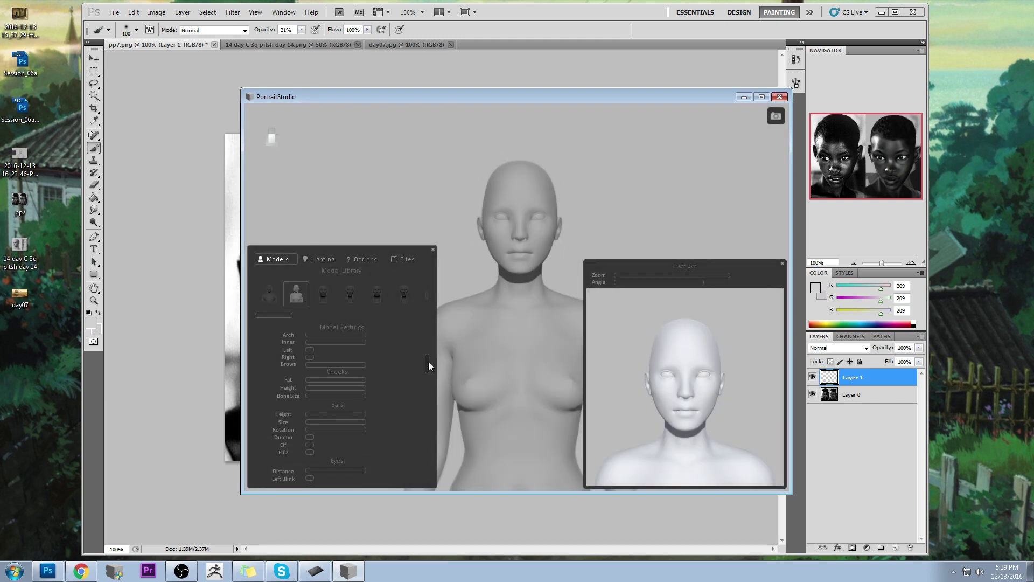
{"action": "left_click", "coordinate": [321, 259]}
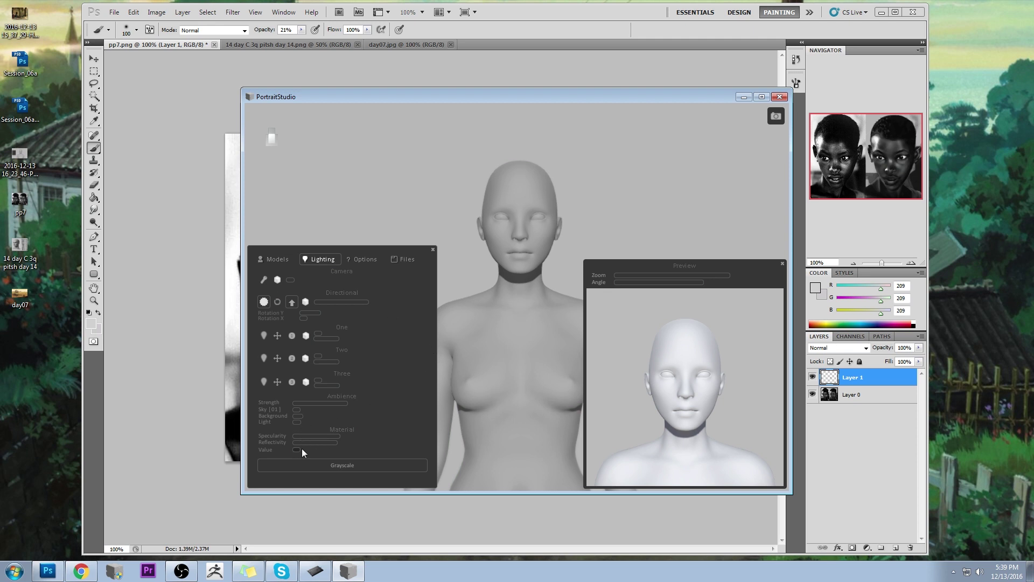
{"action": "left_click_drag", "start_coordinate": [302, 449], "coordinate": [374, 441]}
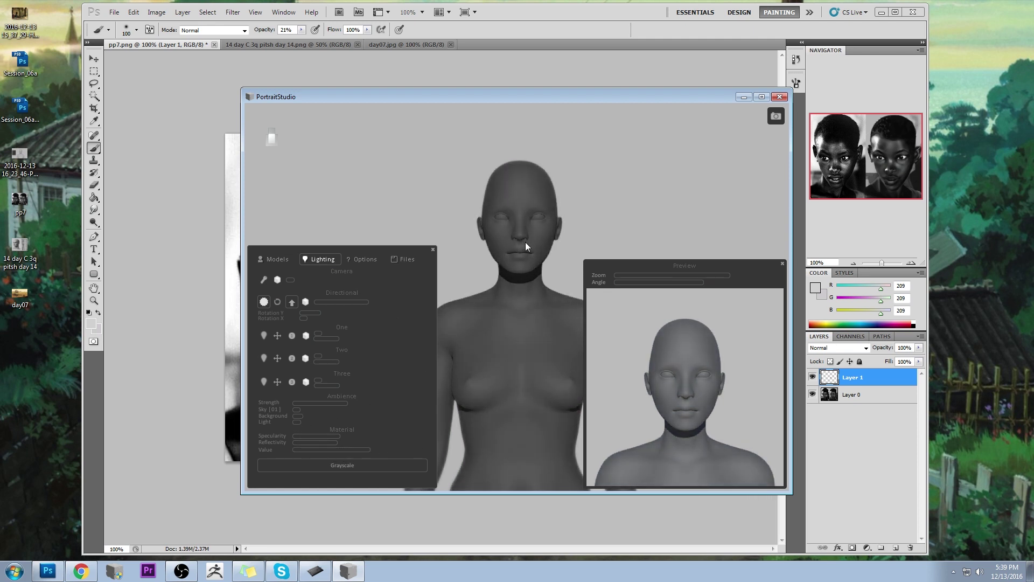
Orbit the head to a three-quarter view and maximise the PortraitStudio window.
{"action": "scroll", "coordinate": [506, 212], "scroll_direction": "down", "scroll_amount": 3}
{"action": "scroll", "coordinate": [506, 212], "scroll_direction": "up", "scroll_amount": 6}
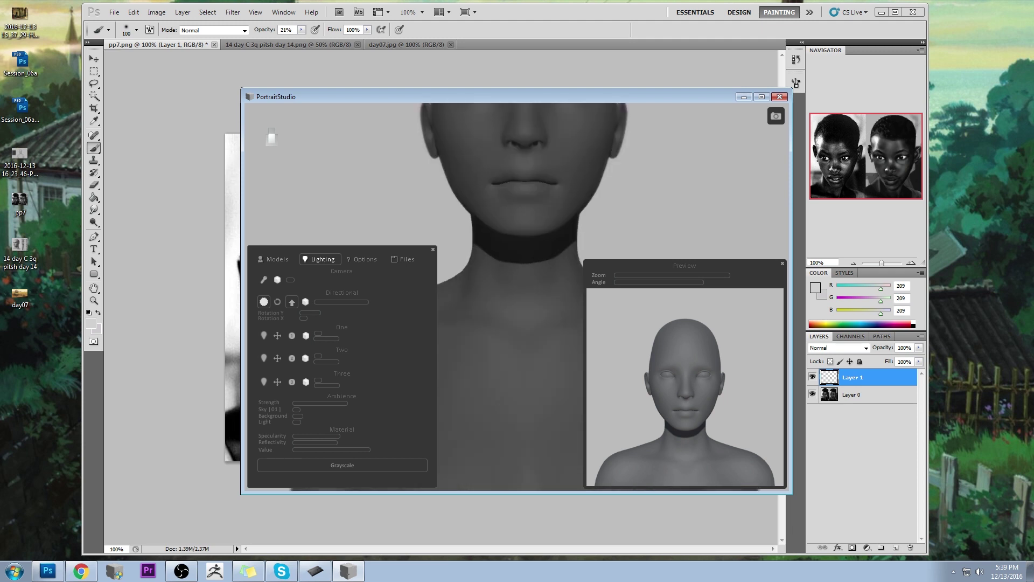
{"action": "scroll", "coordinate": [583, 200], "scroll_direction": "down", "scroll_amount": 3}
{"action": "scroll", "coordinate": [580, 230], "scroll_direction": "up", "scroll_amount": 1}
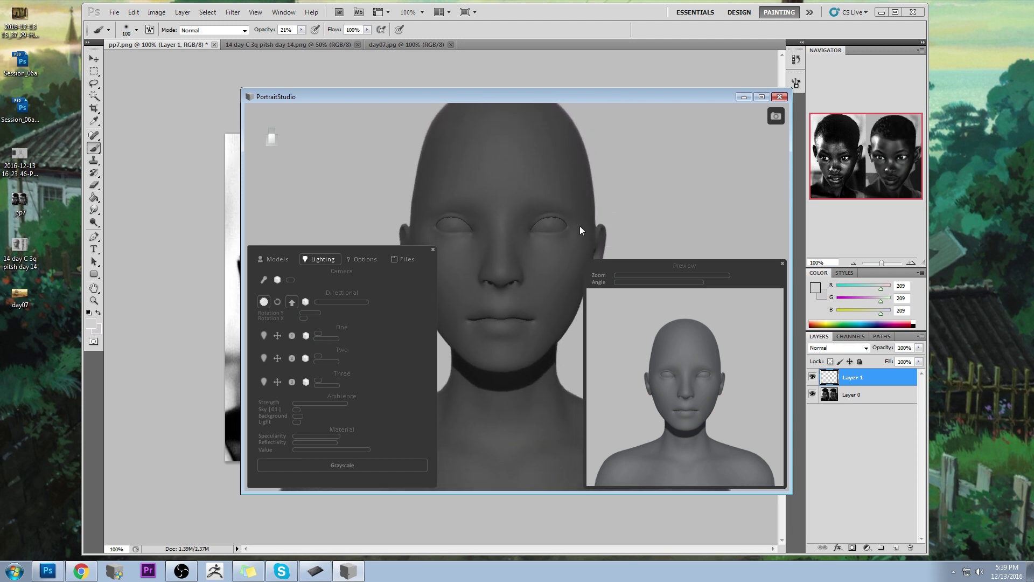
{"action": "scroll", "coordinate": [548, 218], "scroll_direction": "down", "scroll_amount": 3}
{"action": "scroll", "coordinate": [560, 221], "scroll_direction": "up", "scroll_amount": 2}
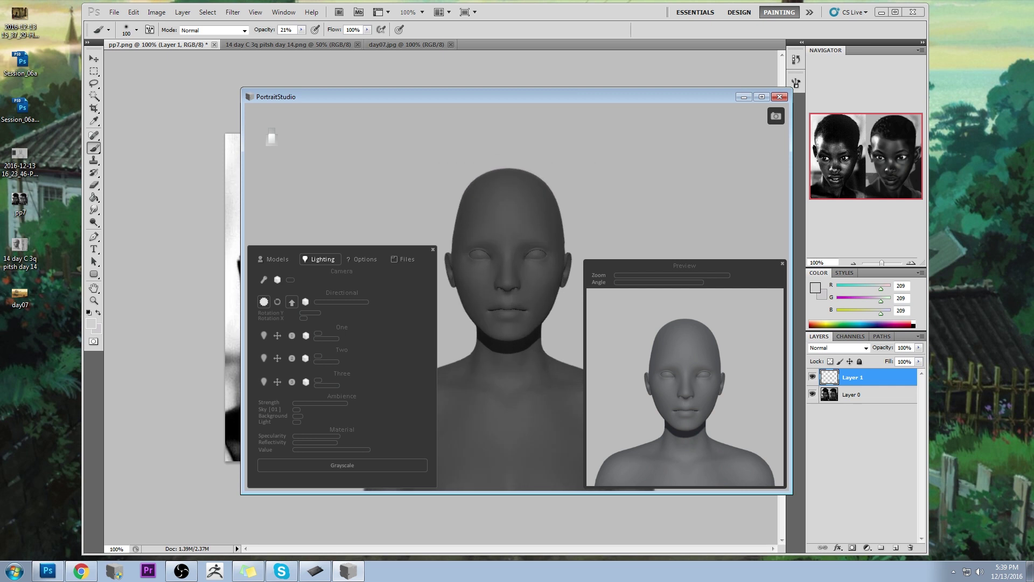
{"action": "left_click_drag", "start_coordinate": [578, 225], "coordinate": [272, 134]}
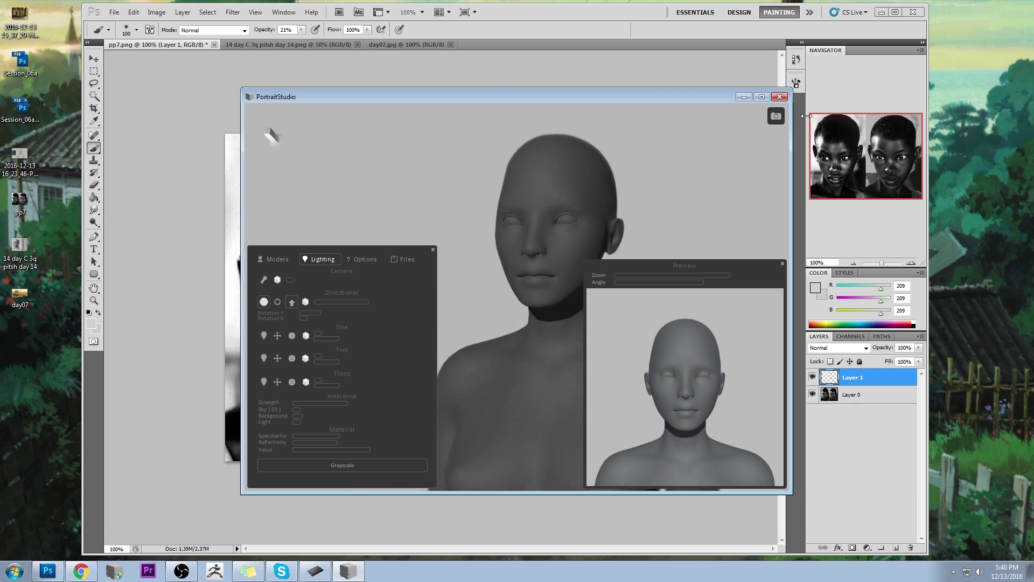
{"action": "left_click", "coordinate": [764, 97]}
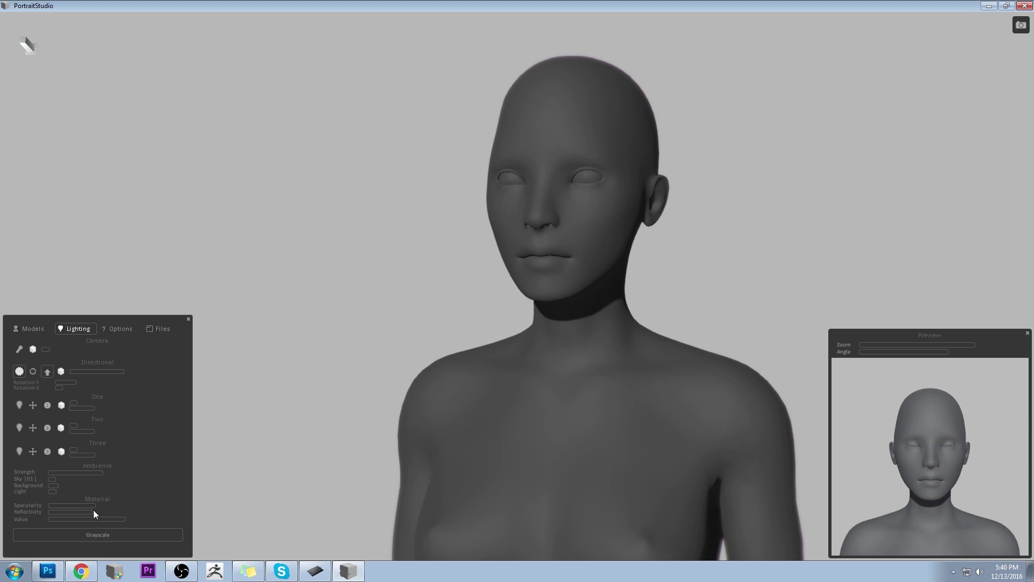
Lower reflectivity, darken the material, pan the view right and try more specular highlights.
{"action": "mouse_move", "coordinate": [86, 512]}
{"action": "left_mouse_down"}
{"action": "mouse_move", "coordinate": [87, 501]}
{"action": "mouse_move", "coordinate": [144, 519]}
{"action": "left_mouse_up"}
{"action": "left_click_drag", "start_coordinate": [411, 374], "coordinate": [298, 379]}
{"action": "left_click_drag", "start_coordinate": [452, 315], "coordinate": [486, 323]}
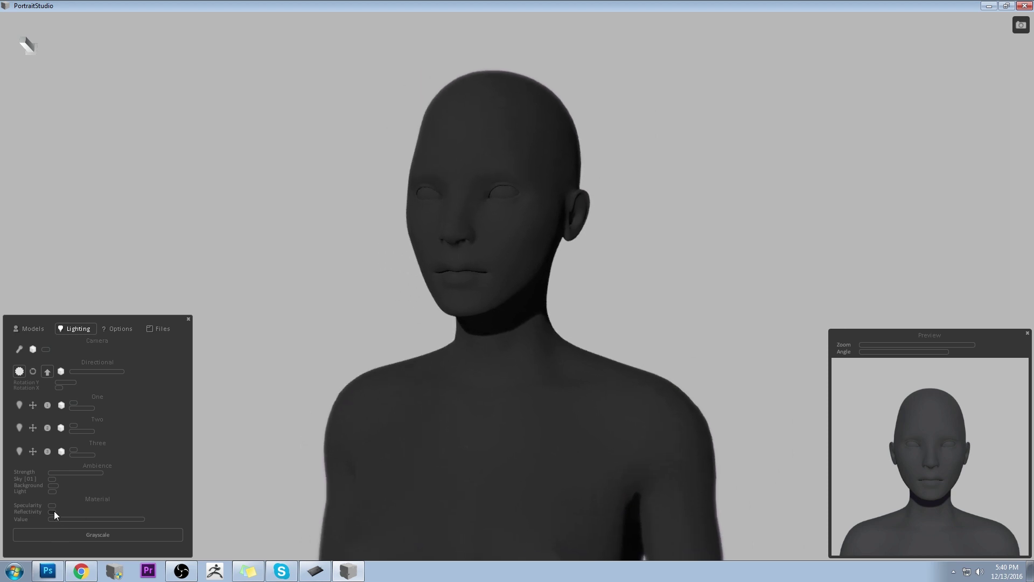
{"action": "mouse_move", "coordinate": [59, 505]}
{"action": "left_mouse_down"}
{"action": "mouse_move", "coordinate": [152, 510]}
{"action": "mouse_move", "coordinate": [84, 503]}
{"action": "mouse_move", "coordinate": [124, 500]}
{"action": "left_mouse_up"}
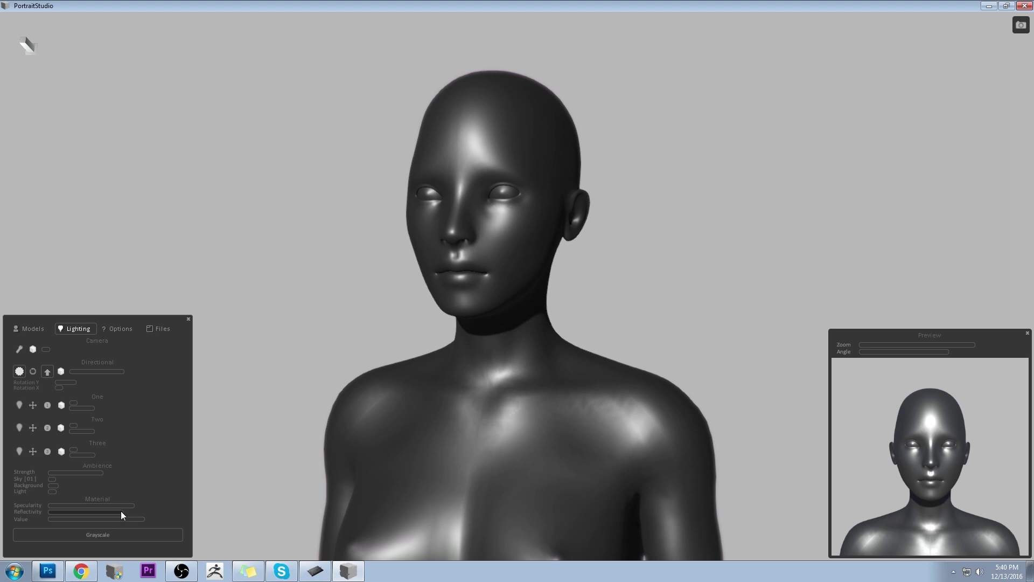
Drop reflectivity and specularity to near zero and set a deep grey material value.
{"action": "left_click_drag", "start_coordinate": [120, 511], "coordinate": [92, 513]}
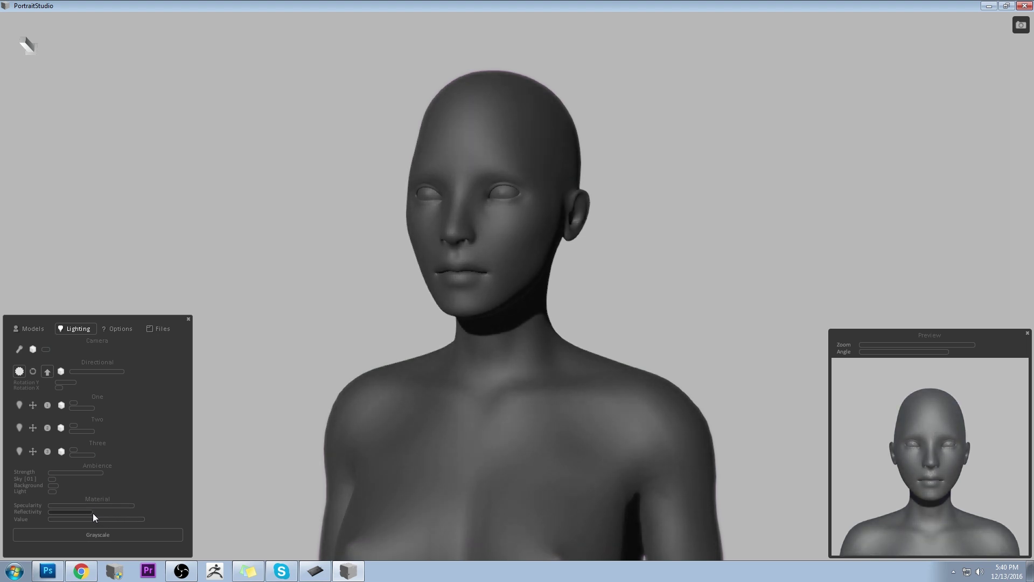
{"action": "left_click_drag", "start_coordinate": [71, 513], "coordinate": [52, 512]}
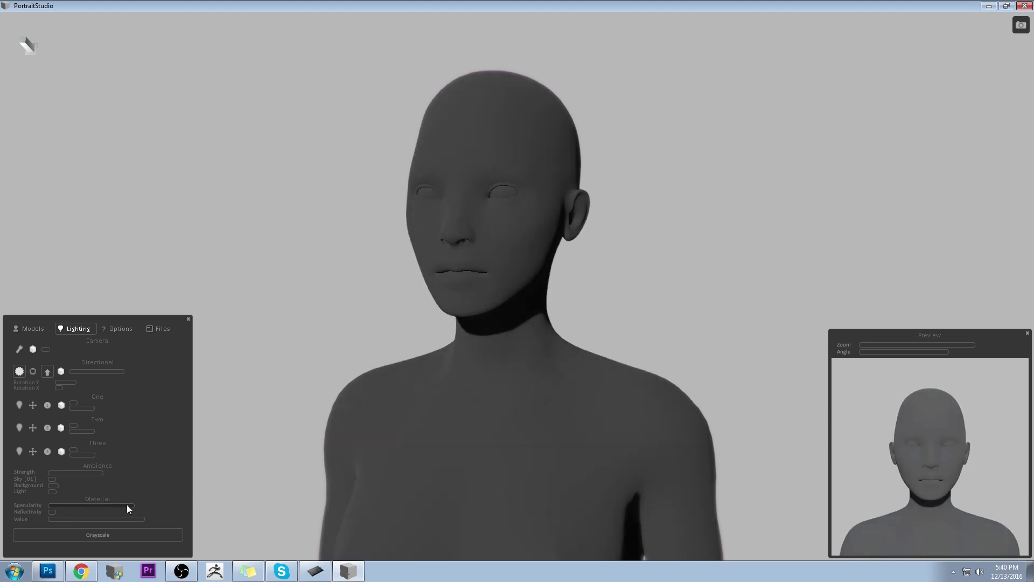
{"action": "left_click_drag", "start_coordinate": [127, 505], "coordinate": [52, 505]}
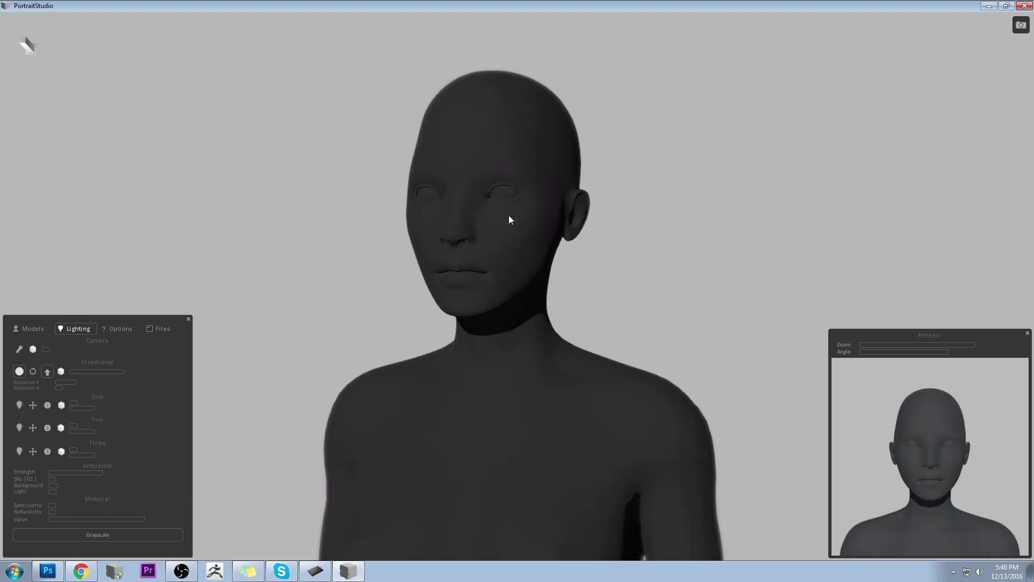
{"action": "left_click_drag", "start_coordinate": [118, 518], "coordinate": [85, 516]}
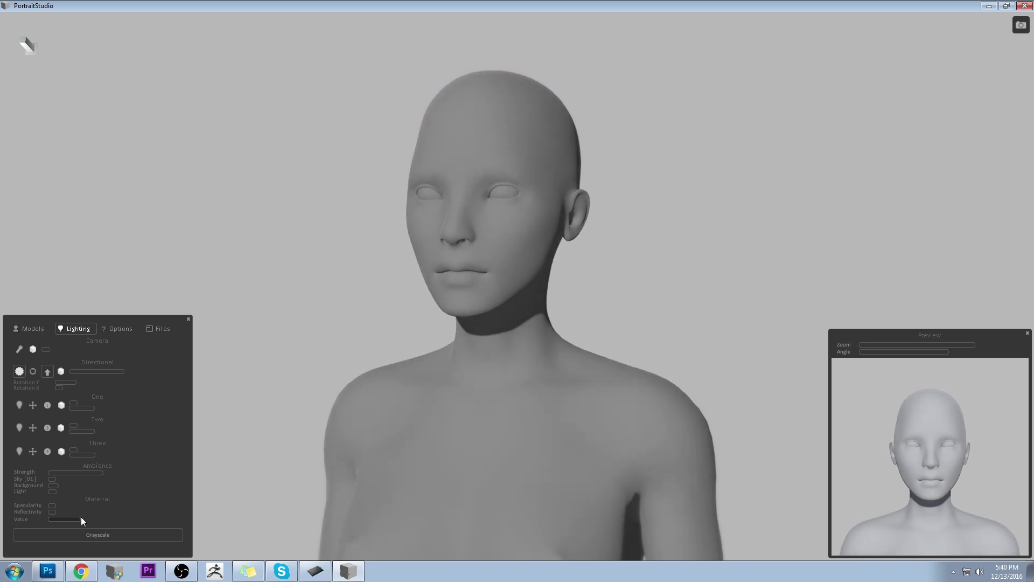
{"action": "left_click_drag", "start_coordinate": [81, 516], "coordinate": [141, 512]}
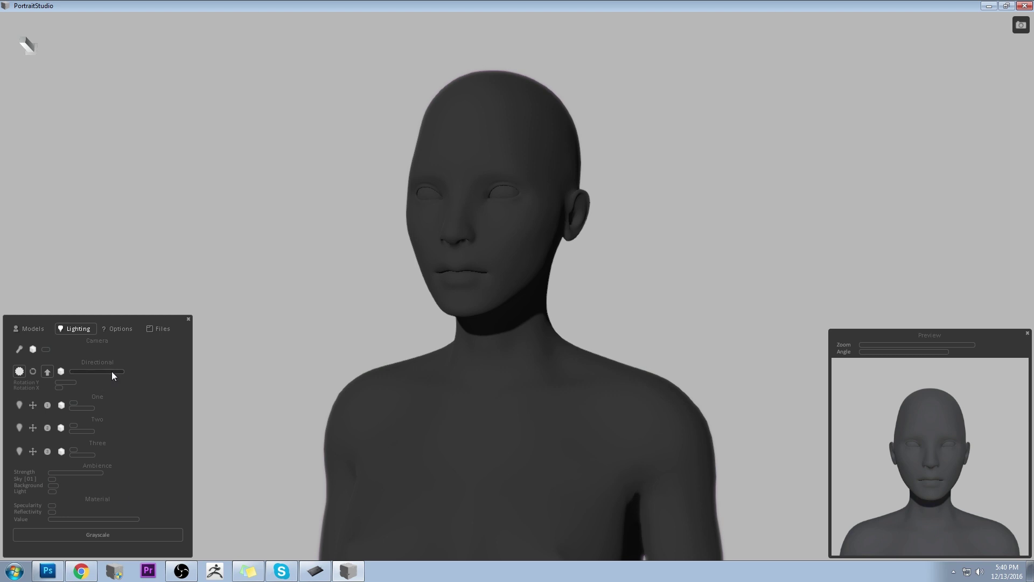
Rotate the directional light so the neck falls into shadow, keeping the material grey.
{"action": "left_click_drag", "start_coordinate": [124, 371], "coordinate": [140, 370]}
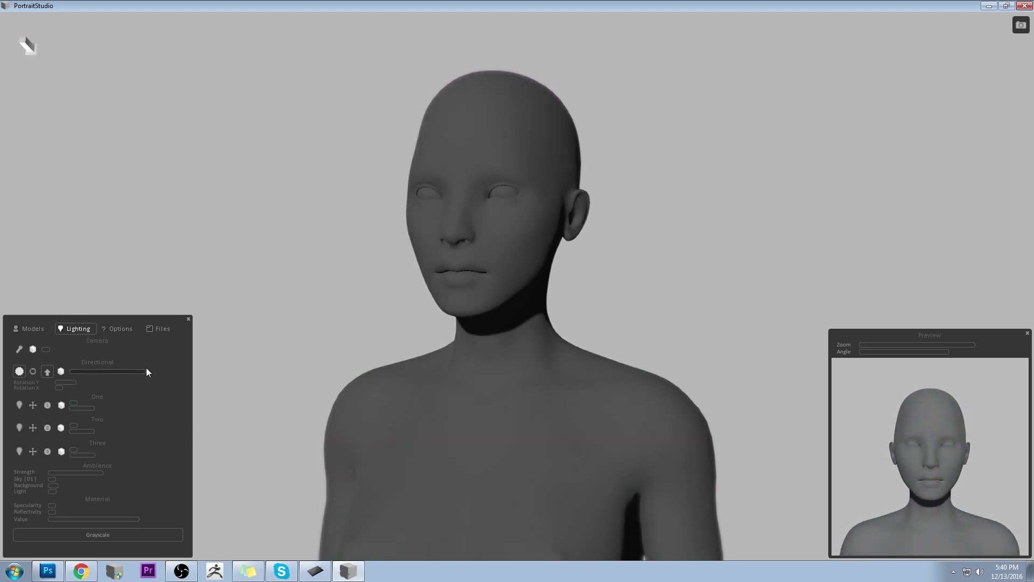
{"action": "left_click_drag", "start_coordinate": [73, 383], "coordinate": [134, 370]}
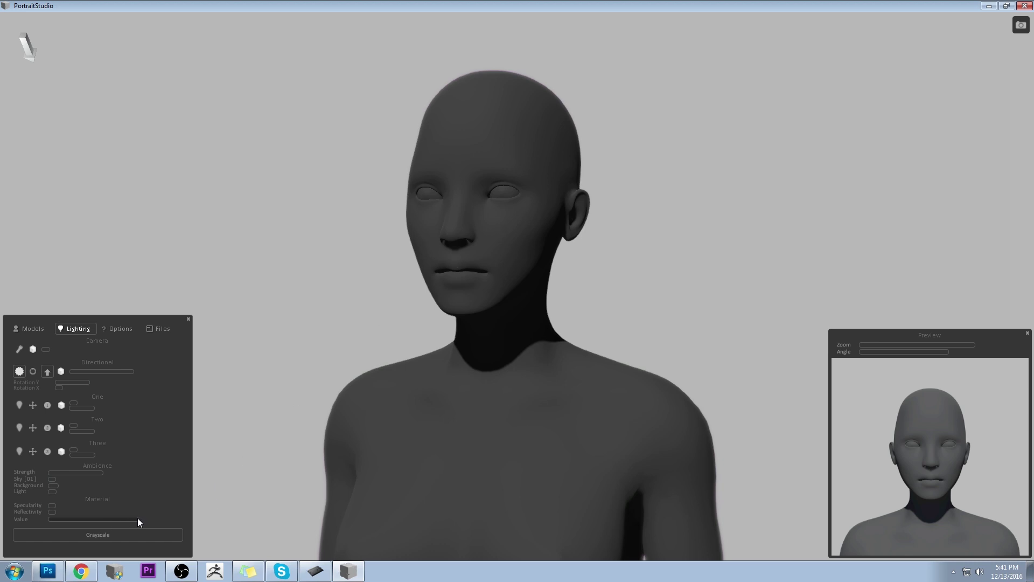
{"action": "left_click_drag", "start_coordinate": [138, 519], "coordinate": [40, 516]}
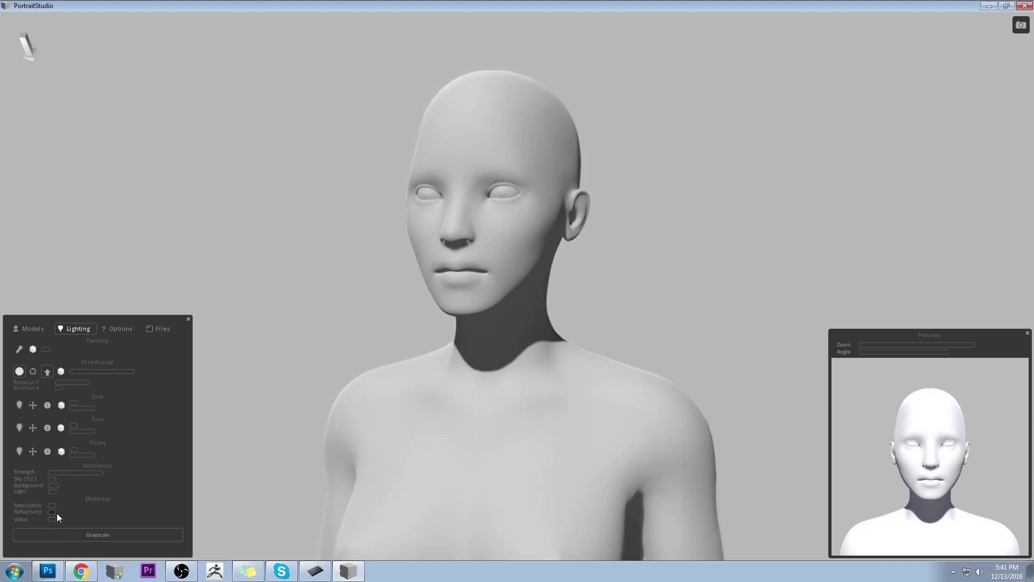
{"action": "left_click_drag", "start_coordinate": [64, 522], "coordinate": [128, 517]}
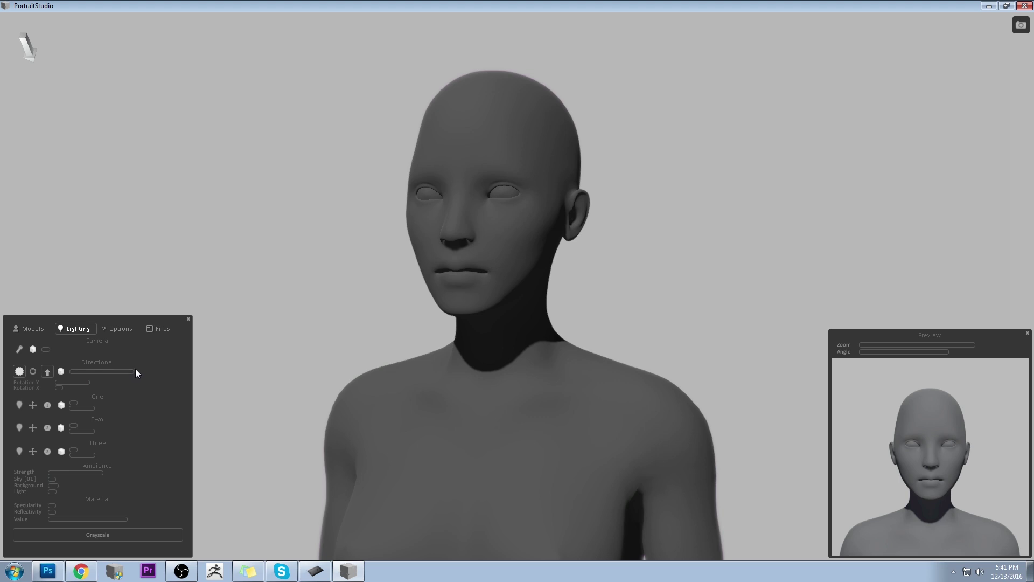
Dim the directional light and add mild highlights on the shoulders and chest.
{"action": "left_click_drag", "start_coordinate": [133, 370], "coordinate": [117, 371]}
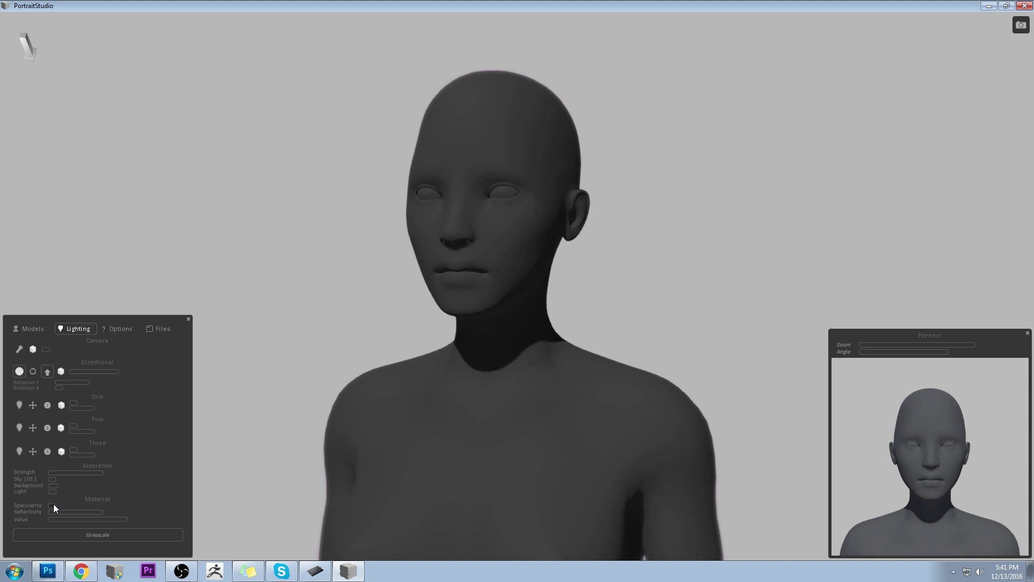
{"action": "left_click_drag", "start_coordinate": [53, 505], "coordinate": [92, 511]}
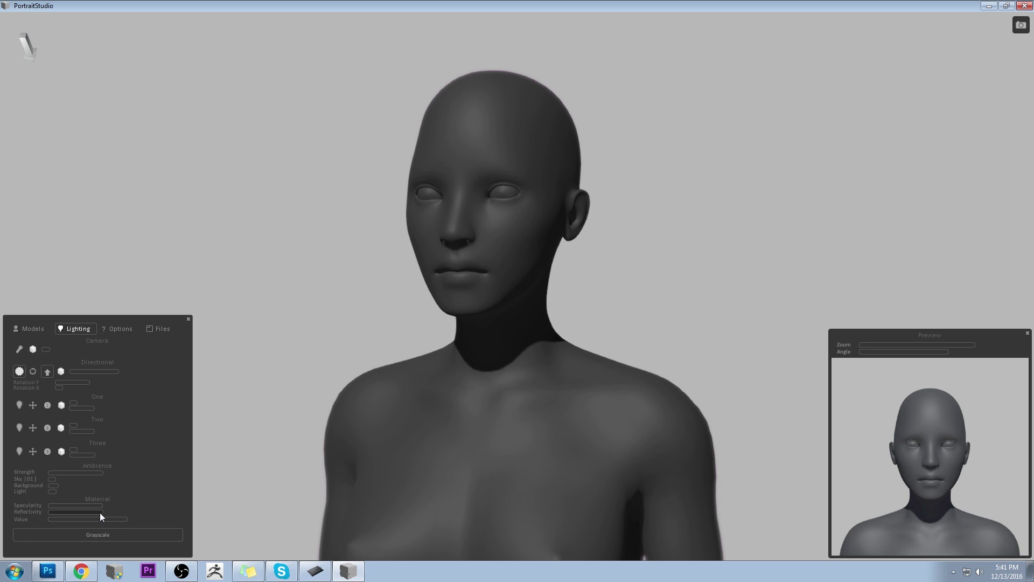
{"action": "left_click_drag", "start_coordinate": [110, 512], "coordinate": [117, 510]}
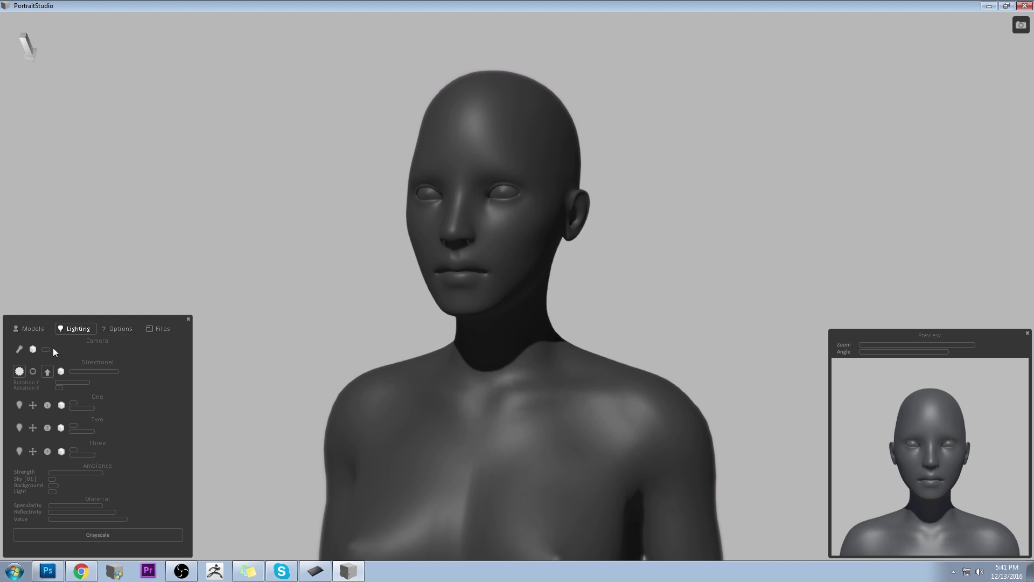
Replace the figure with the sphere from the model library.
{"action": "left_click", "coordinate": [32, 329]}
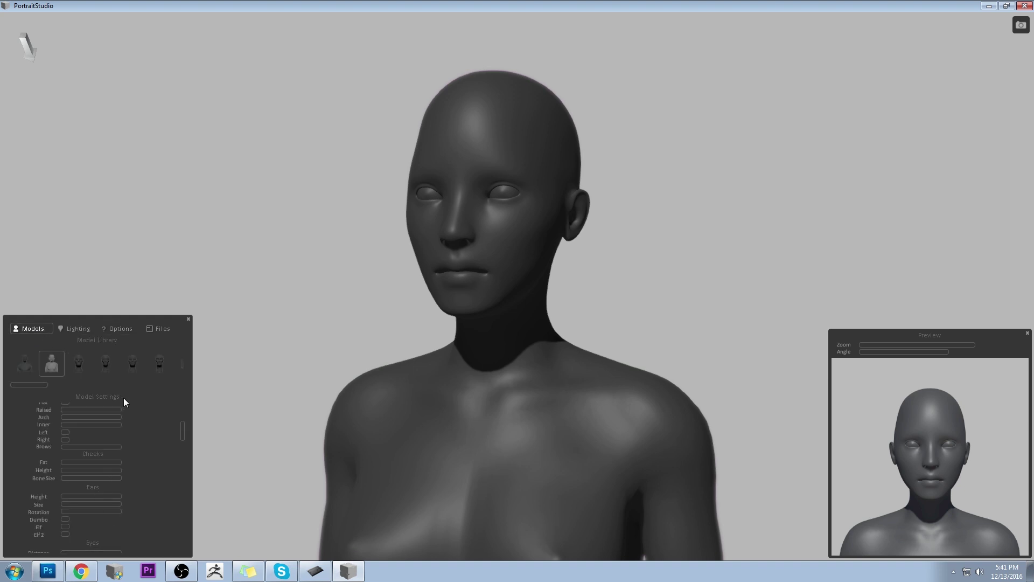
{"action": "scroll", "coordinate": [65, 385], "scroll_direction": "down", "scroll_amount": 5}
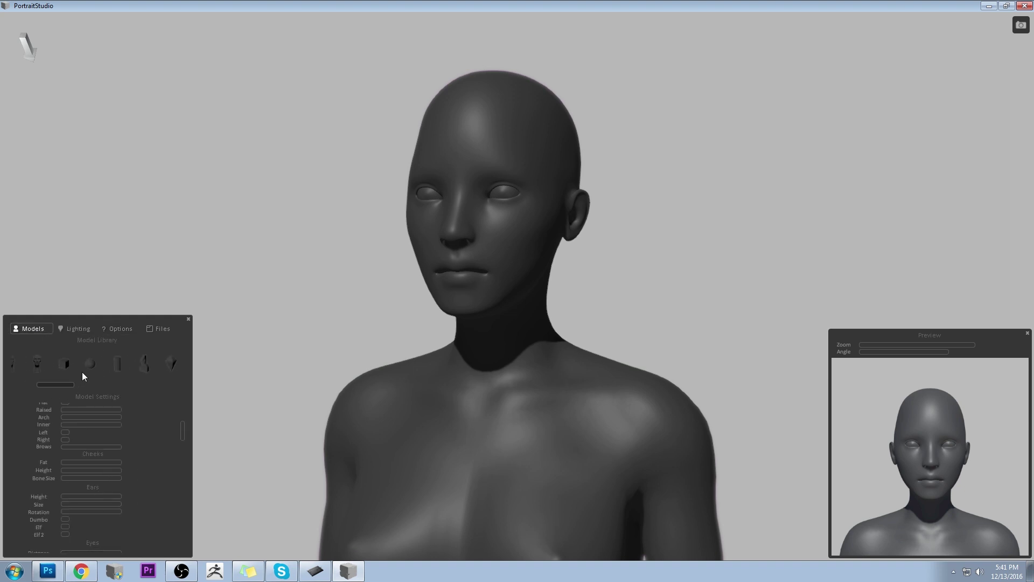
{"action": "left_click", "coordinate": [90, 365]}
Darken the sphere, adjust the sky ambience, and turn off Grayscale to show coloured reflections.
{"action": "left_click", "coordinate": [73, 329]}
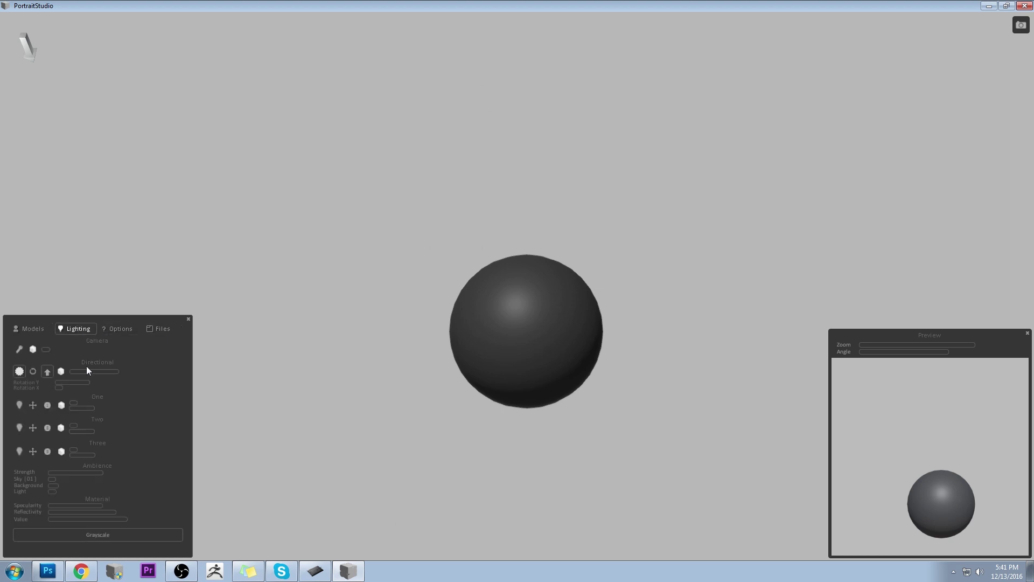
{"action": "left_click_drag", "start_coordinate": [122, 518], "coordinate": [155, 505]}
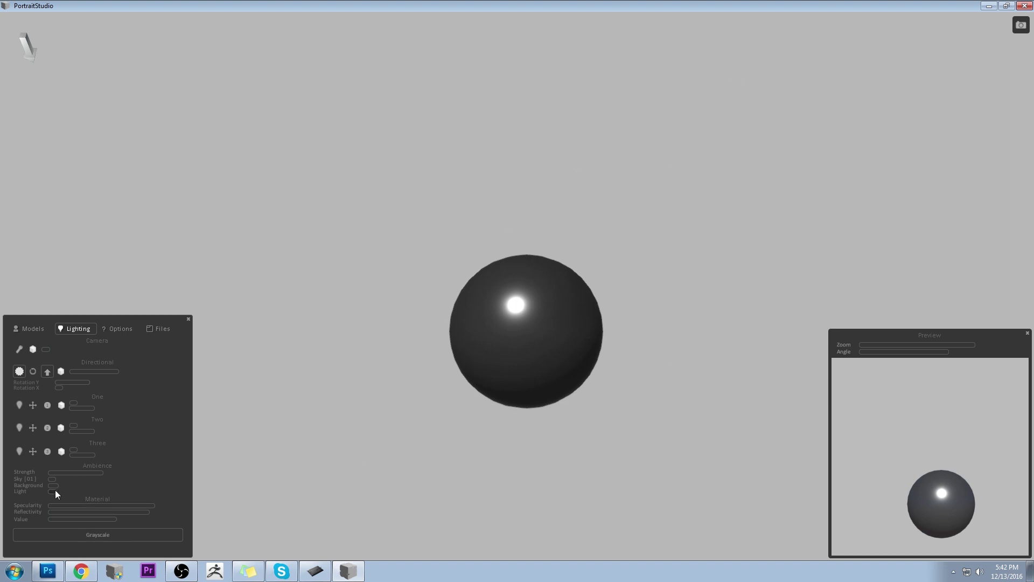
{"action": "left_click_drag", "start_coordinate": [53, 480], "coordinate": [93, 489]}
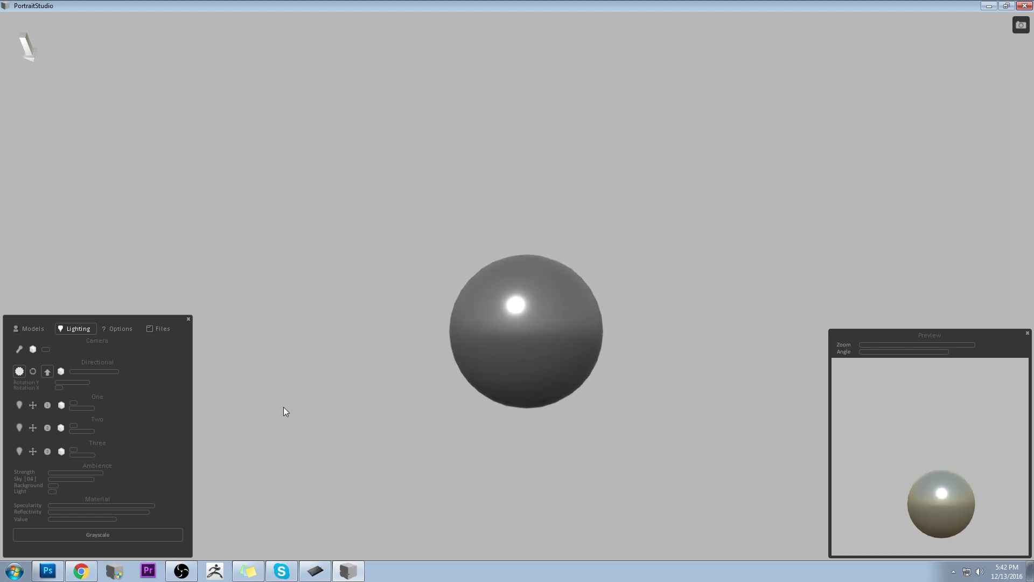
{"action": "left_click", "coordinate": [120, 535]}
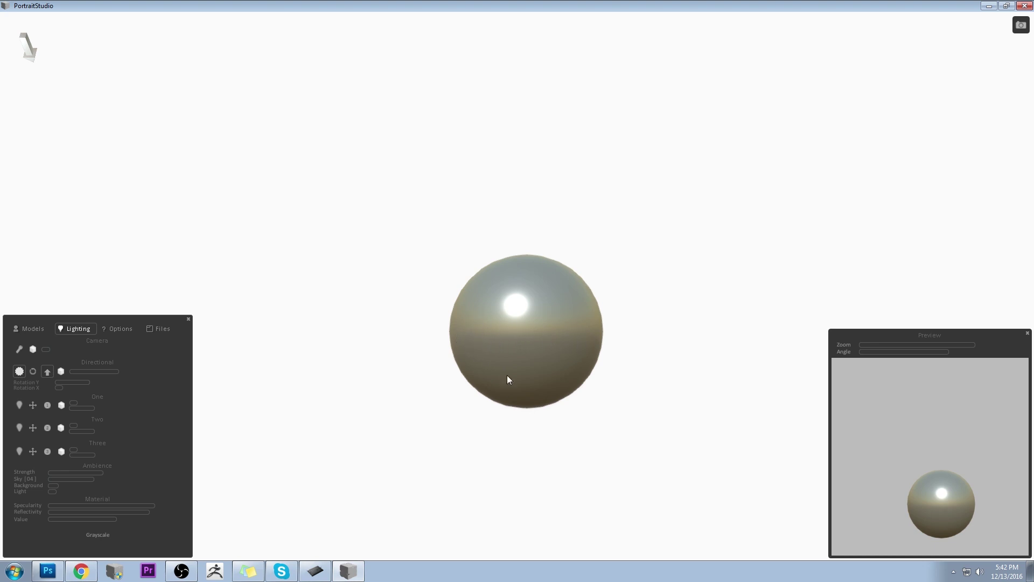
Load the female head-and-bust model, then switch back to Photoshop with Alt+Tab.
{"action": "left_click", "coordinate": [34, 329]}
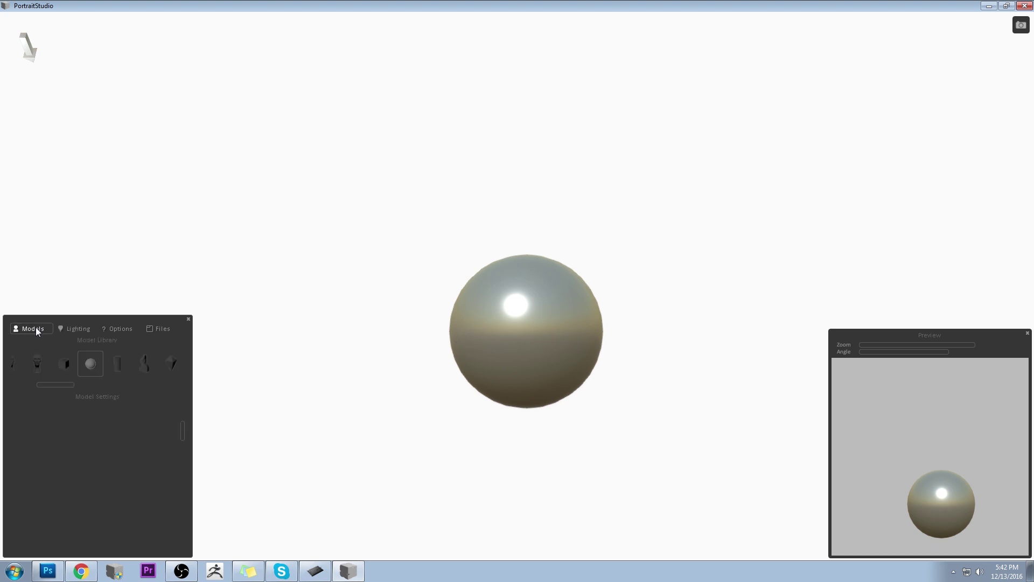
{"action": "left_click_drag", "start_coordinate": [54, 385], "coordinate": [26, 384]}
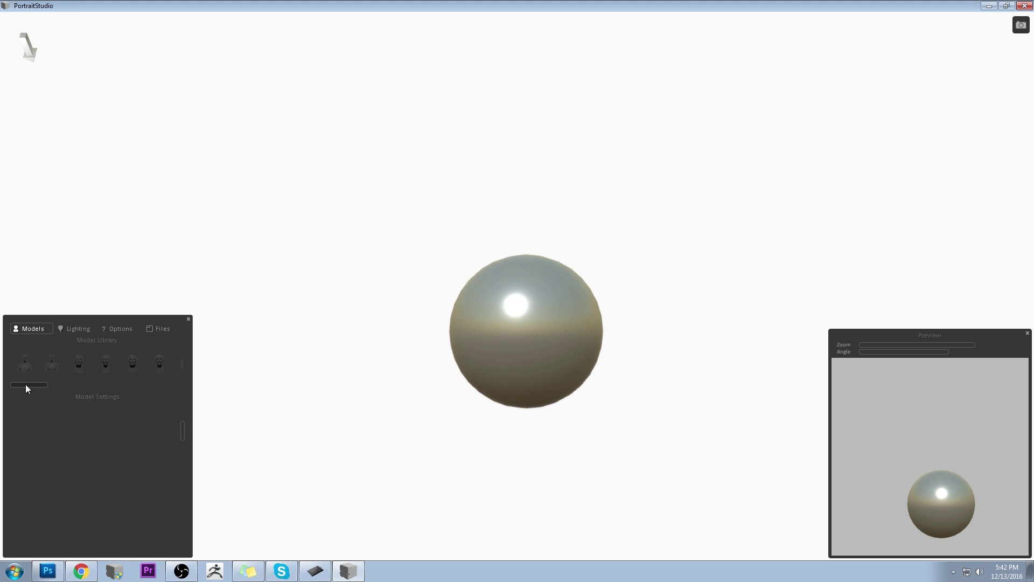
{"action": "left_click", "coordinate": [51, 364]}
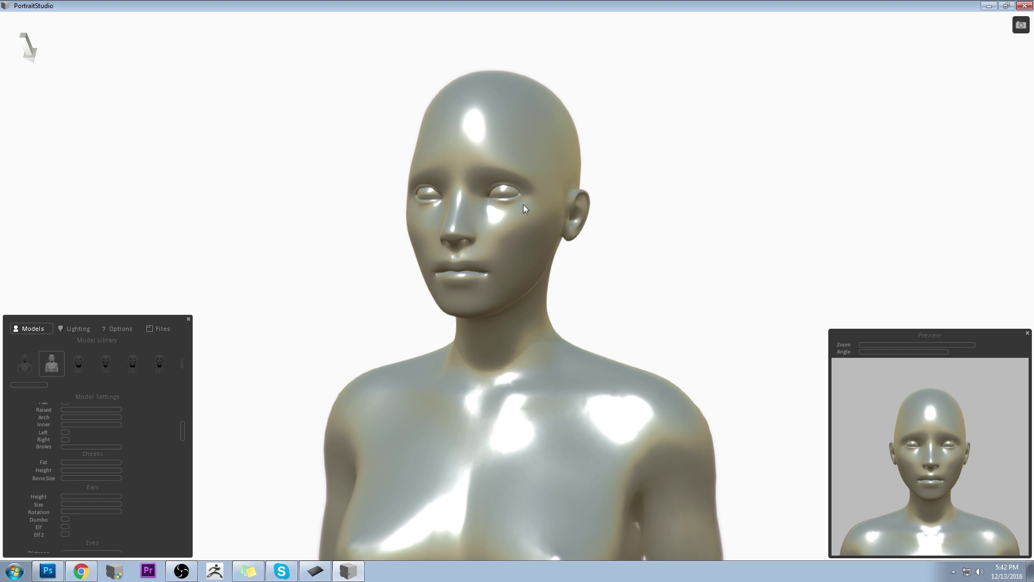
{"action": "key", "text": "alt+Tab"}
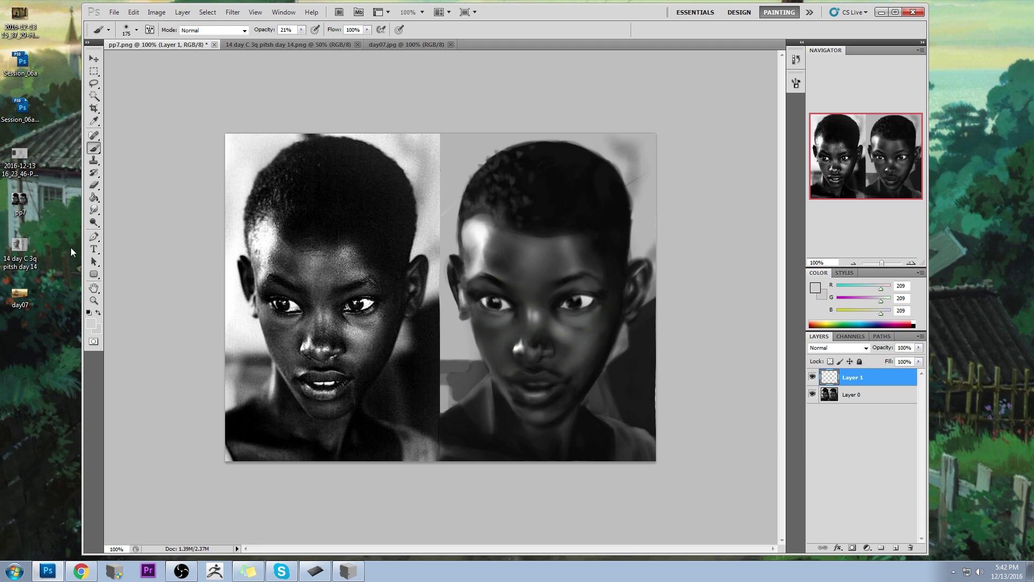
Select the Dodge tool and merge Layer 1 down into Layer 0.
{"action": "left_click", "coordinate": [93, 223]}
{"action": "right_click", "coordinate": [94, 223]}
{"action": "left_click", "coordinate": [129, 233]}
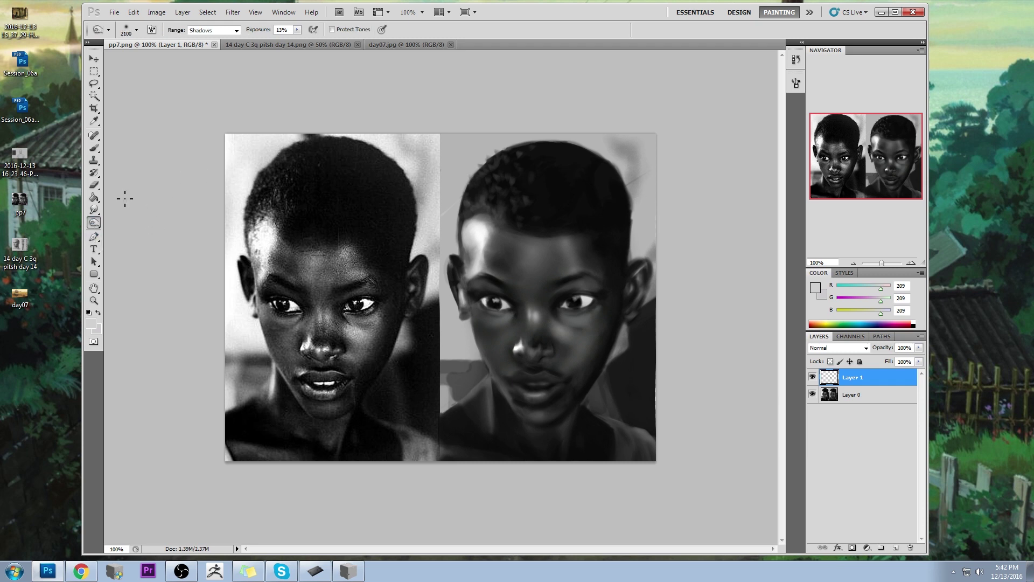
{"action": "right_click", "coordinate": [94, 223]}
{"action": "left_click", "coordinate": [129, 222]}
{"action": "right_click", "coordinate": [869, 383]}
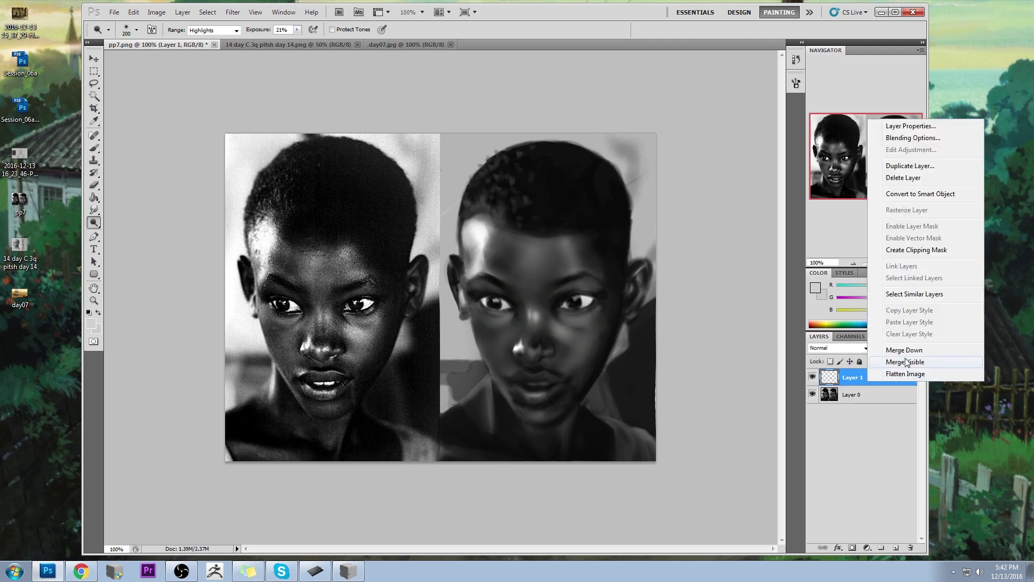
{"action": "left_click", "coordinate": [906, 363]}
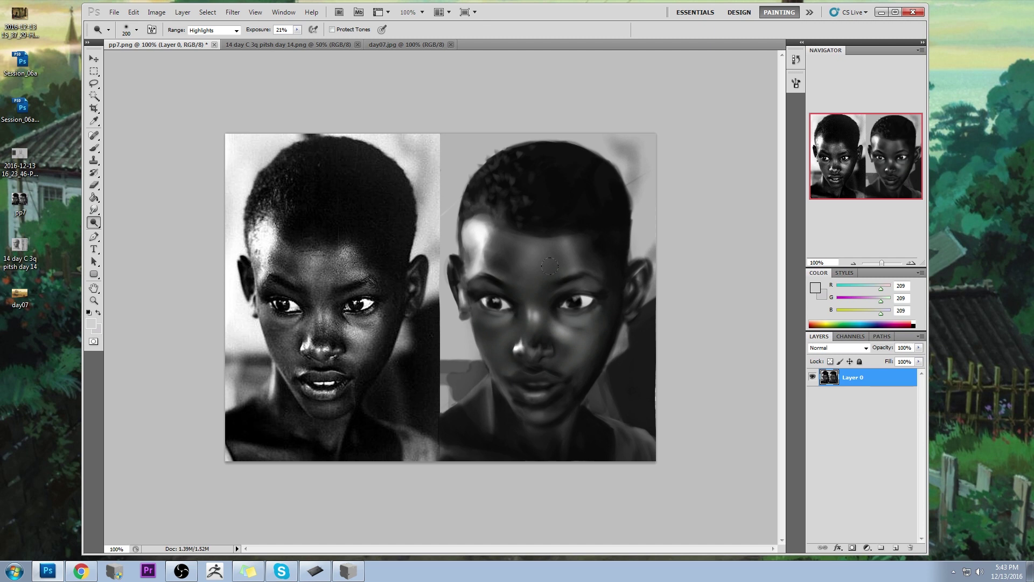
With a smaller brush, sample greys from the cheek, eye area and nose tip.
{"action": "key", "text": "b"}
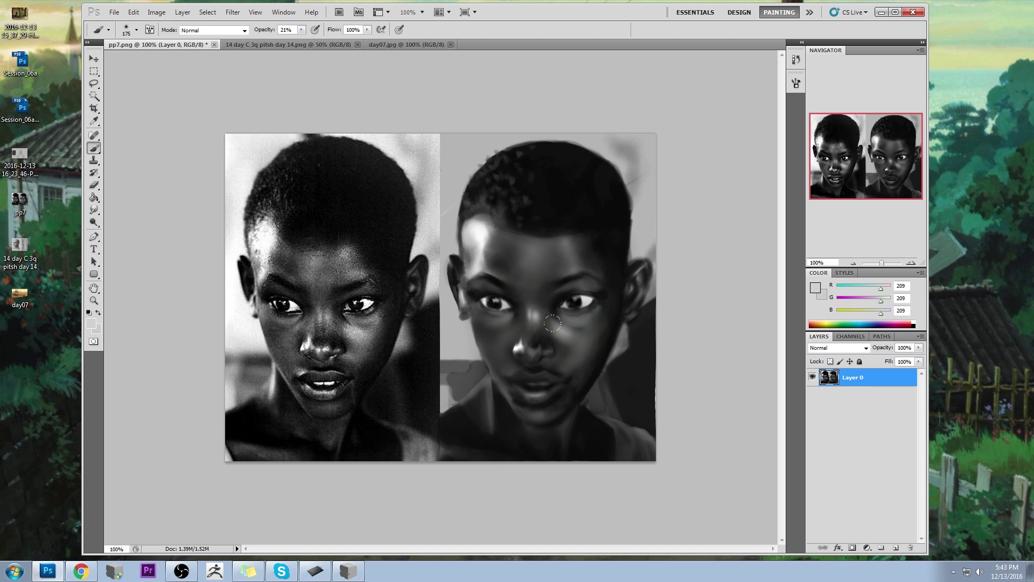
{"action": "left_click", "coordinate": [569, 329], "text": "alt"}
{"action": "key", "text": "bracketleft"}
{"action": "key", "text": "bracketleft"}
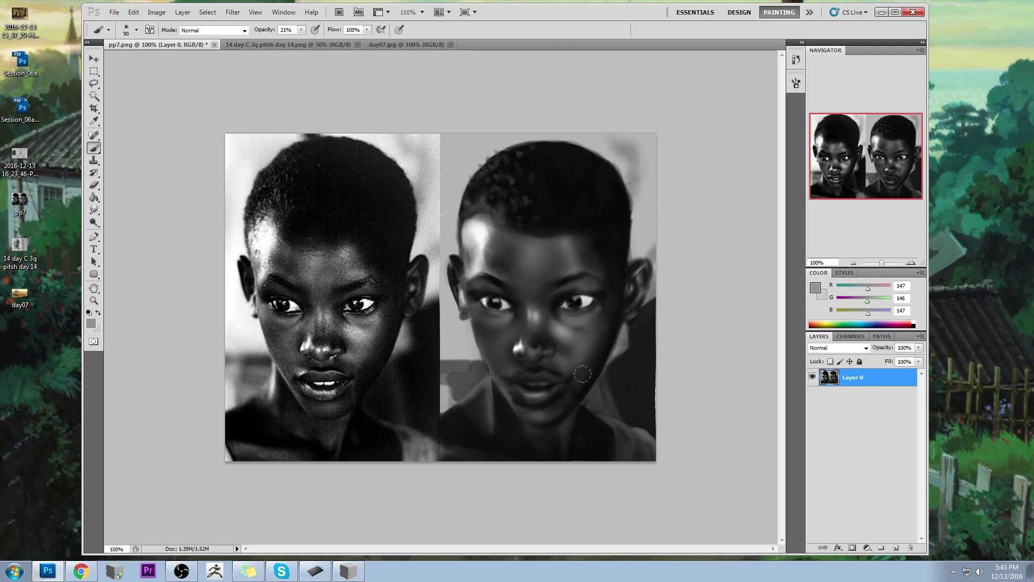
{"action": "left_click", "coordinate": [572, 356], "text": "alt"}
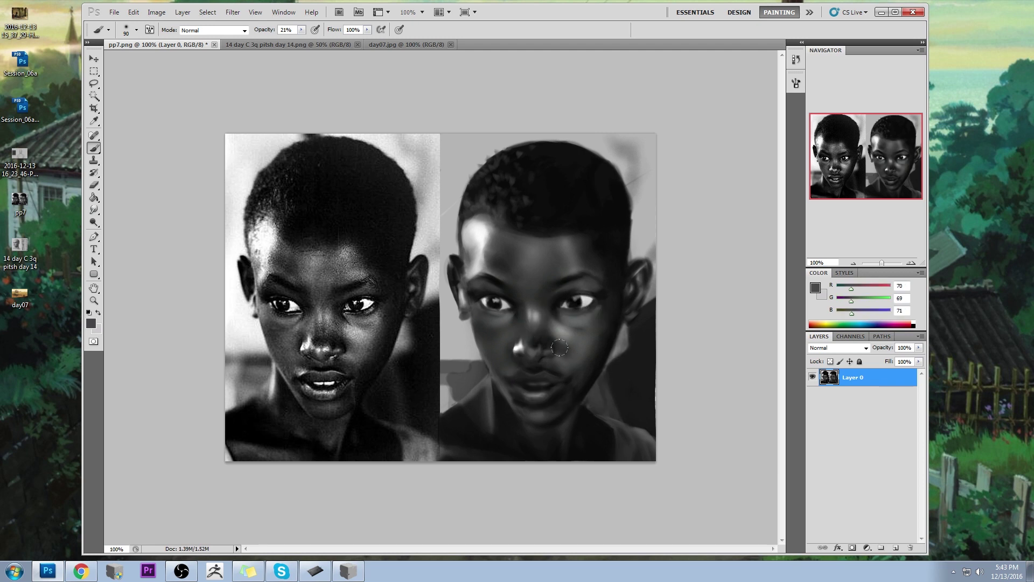
{"action": "left_click", "coordinate": [564, 361], "text": "alt"}
{"action": "left_click", "coordinate": [498, 325], "text": "alt"}
{"action": "left_click", "coordinate": [475, 294], "text": "alt"}
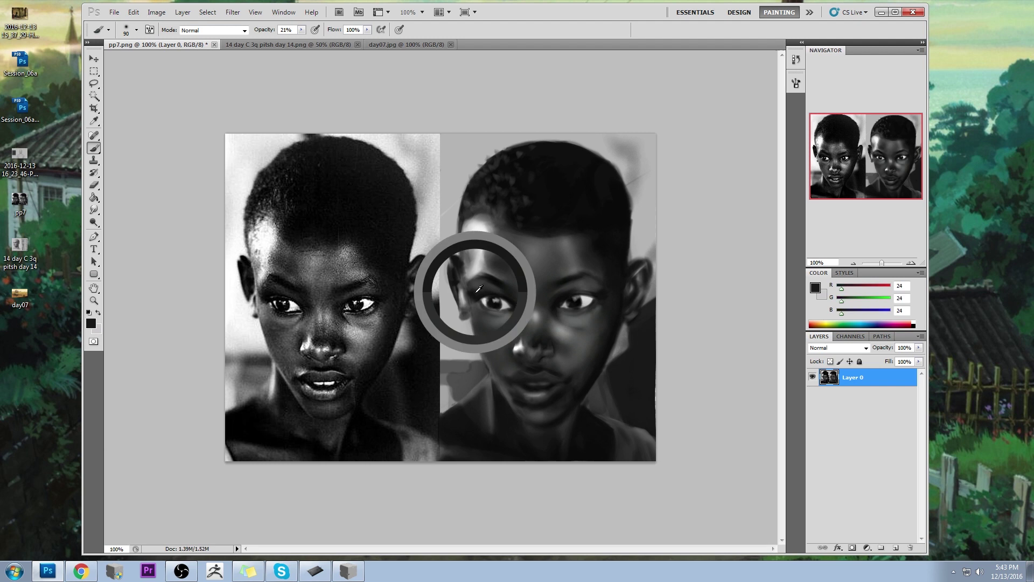
{"action": "left_click", "coordinate": [487, 322], "text": "alt"}
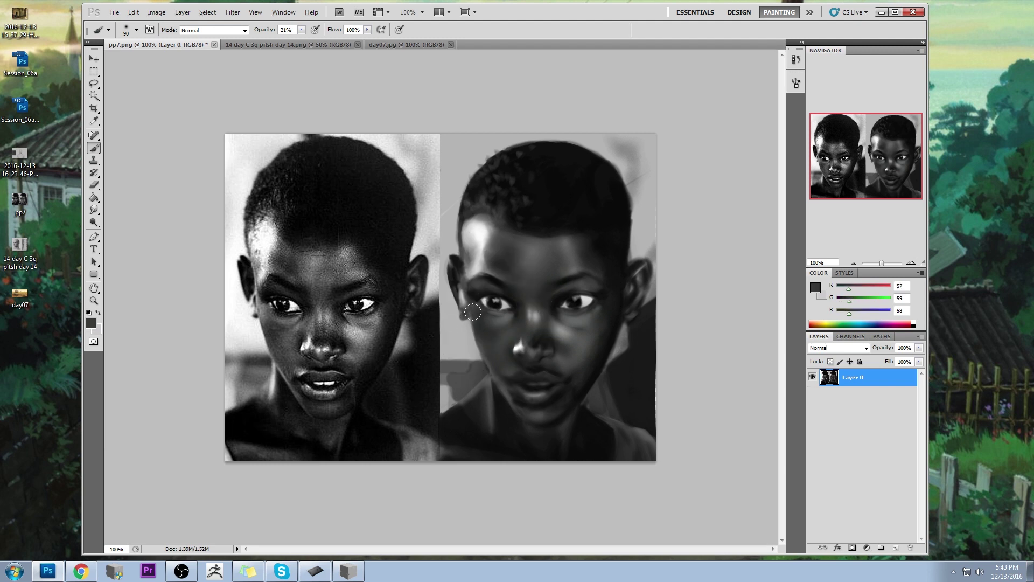
{"action": "left_click", "coordinate": [522, 343], "text": "alt"}
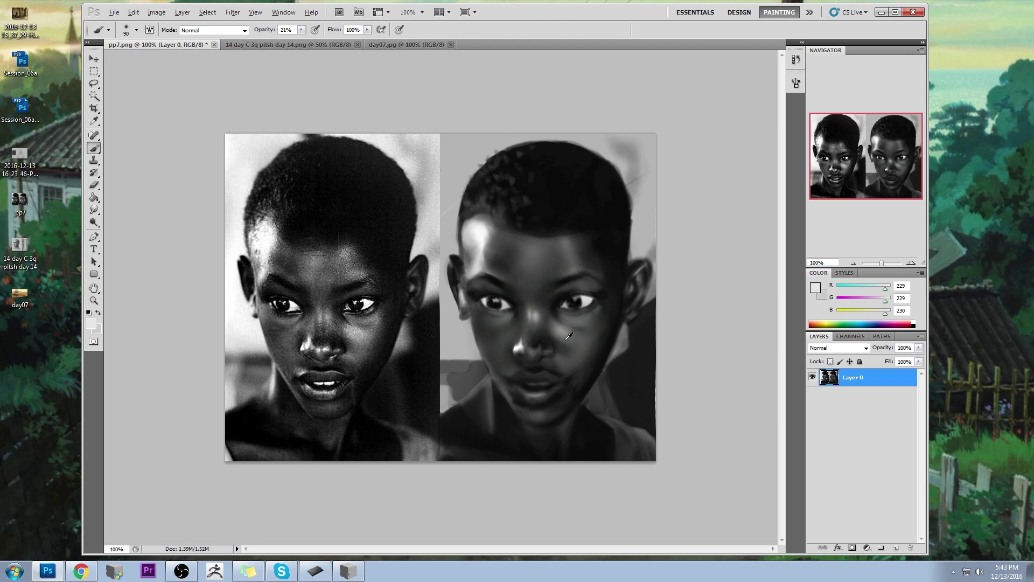
{"action": "left_click", "coordinate": [554, 323], "text": "alt"}
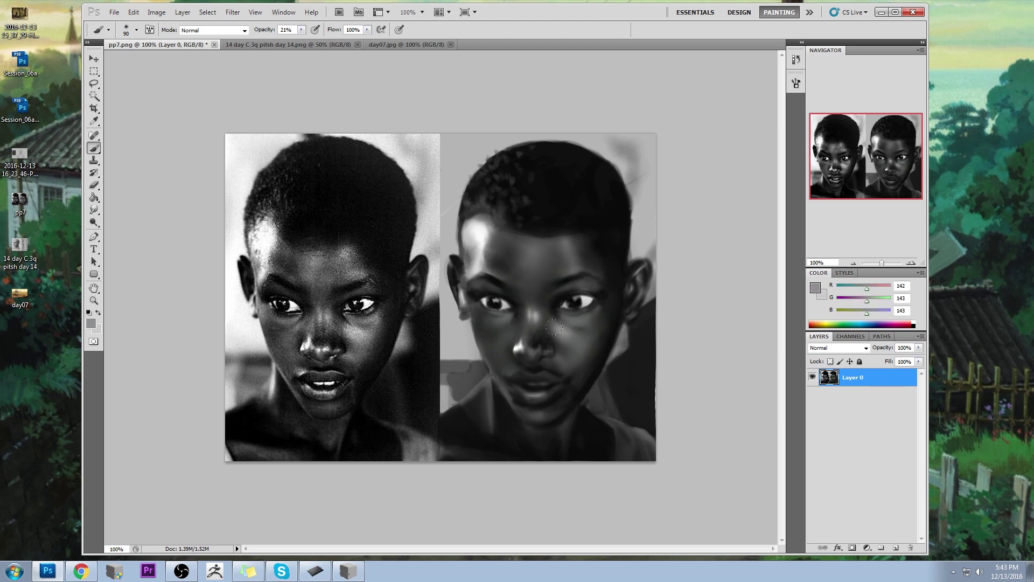
Dodge at 40% exposure to brighten the nose, right cheek and lower-lip highlight.
{"action": "left_click_drag", "start_coordinate": [94, 222], "coordinate": [130, 221]}
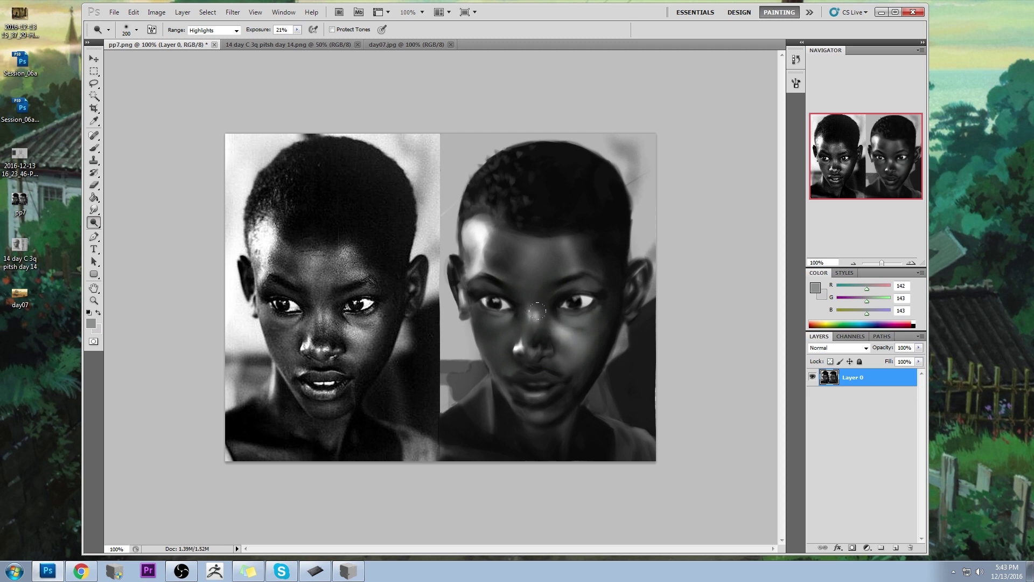
{"action": "key", "text": "4"}
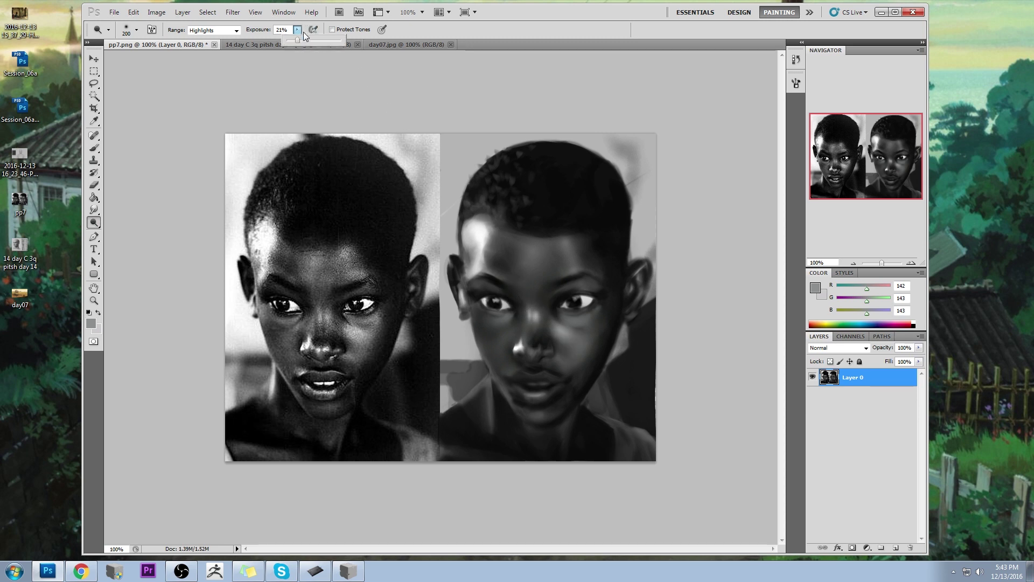
{"action": "key", "text": "bracketleft"}
{"action": "key", "text": "bracketleft"}
{"action": "key", "text": "bracketleft"}
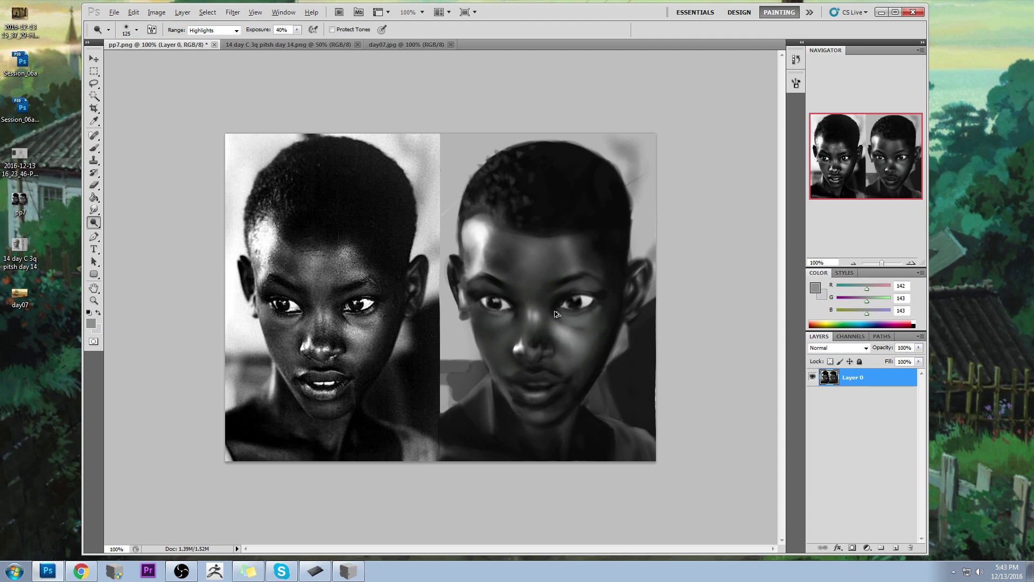
{"action": "mouse_move", "coordinate": [552, 324]}
{"action": "left_mouse_down"}
{"action": "mouse_move", "coordinate": [571, 342]}
{"action": "mouse_move", "coordinate": [542, 322]}
{"action": "mouse_move", "coordinate": [566, 315]}
{"action": "mouse_move", "coordinate": [539, 334]}
{"action": "left_mouse_up"}
{"action": "left_click_drag", "start_coordinate": [523, 391], "coordinate": [536, 393]}
Dab light grey paint on the upper lip with a small brush.
{"action": "key", "text": "b"}
{"action": "left_click", "coordinate": [538, 393], "text": "alt"}
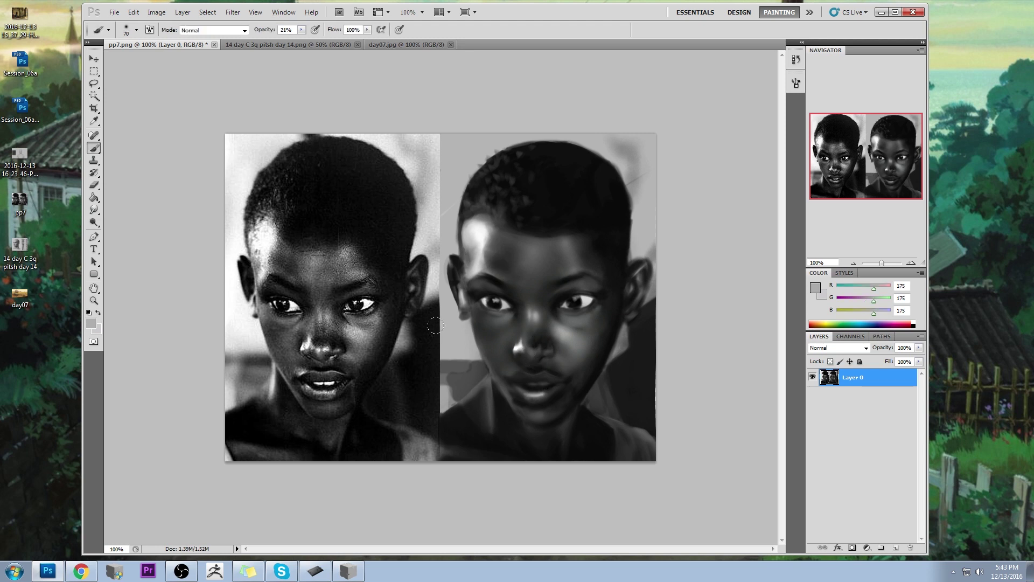
{"action": "key", "text": "bracketleft"}
{"action": "key", "text": "bracketleft"}
{"action": "key", "text": "bracketleft"}
{"action": "key", "text": "bracketleft"}
{"action": "key", "text": "bracketleft"}
{"action": "left_click_drag", "start_coordinate": [567, 382], "coordinate": [568, 371]}
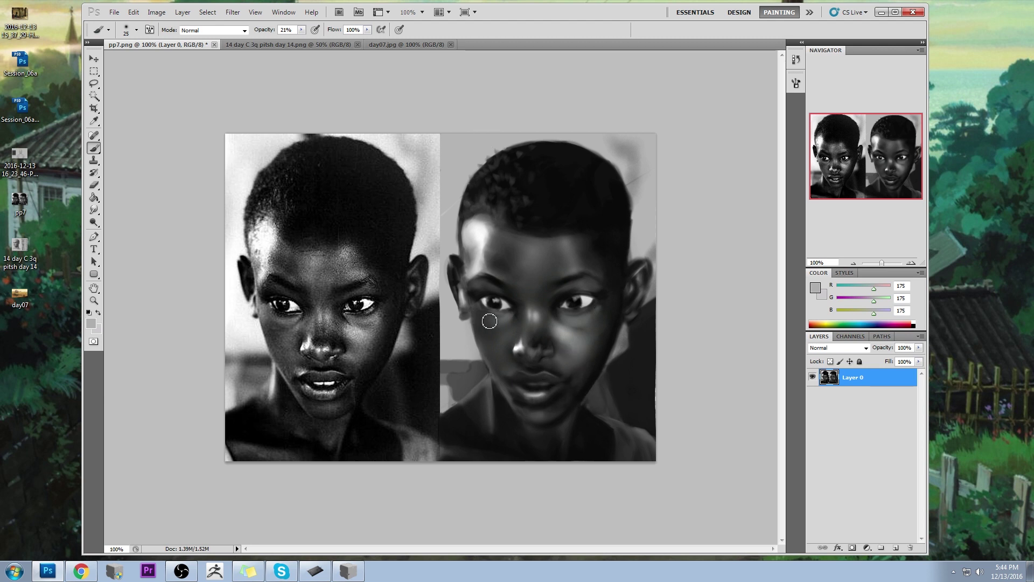
{"action": "key", "text": "bracketright"}
{"action": "key", "text": "bracketright"}
{"action": "key", "text": "bracketright"}
{"action": "key", "text": "bracketright"}
{"action": "key", "text": "bracketright"}
Add a new empty layer and paint over the face's left cheek, then shrink the eraser.
{"action": "left_click", "coordinate": [896, 547]}
{"action": "key", "text": "bracketright"}
{"action": "key", "text": "bracketright"}
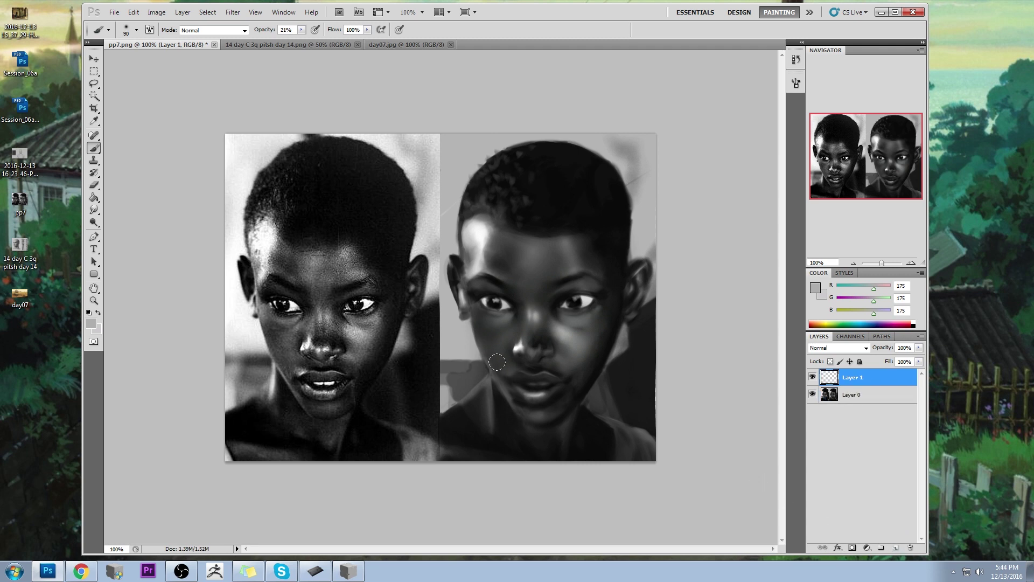
{"action": "mouse_move", "coordinate": [497, 362]}
{"action": "left_mouse_down"}
{"action": "mouse_move", "coordinate": [498, 353]}
{"action": "mouse_move", "coordinate": [501, 364]}
{"action": "left_mouse_up"}
{"action": "key", "text": "bracketleft"}
{"action": "key", "text": "bracketleft"}
{"action": "key", "text": "e"}
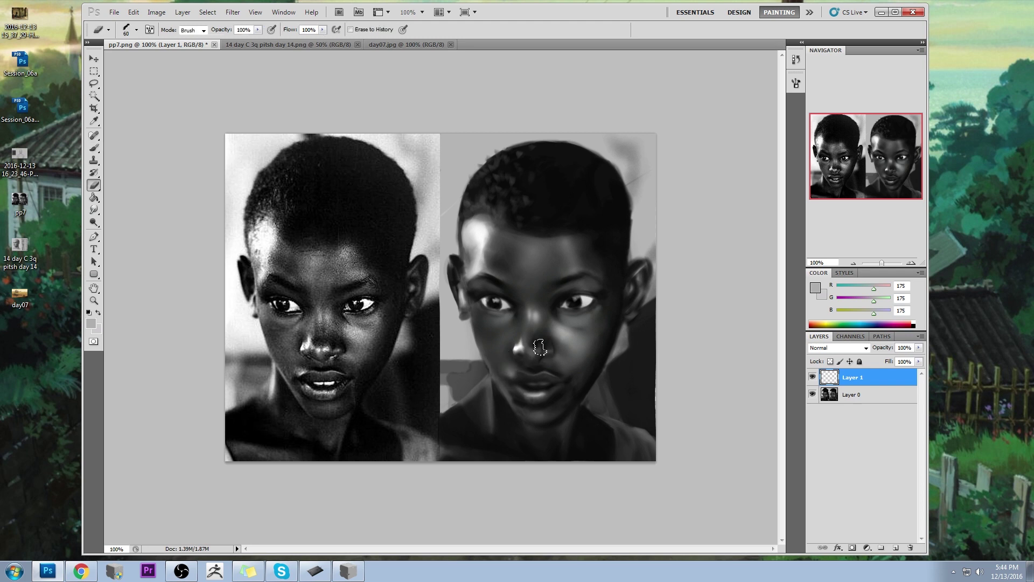
{"action": "key", "text": "bracketleft"}
{"action": "key", "text": "bracketleft"}
{"action": "key", "text": "bracketleft"}
Set the eraser to the size 125 brush preset.
{"action": "left_click_drag", "start_coordinate": [93, 222], "coordinate": [129, 215]}
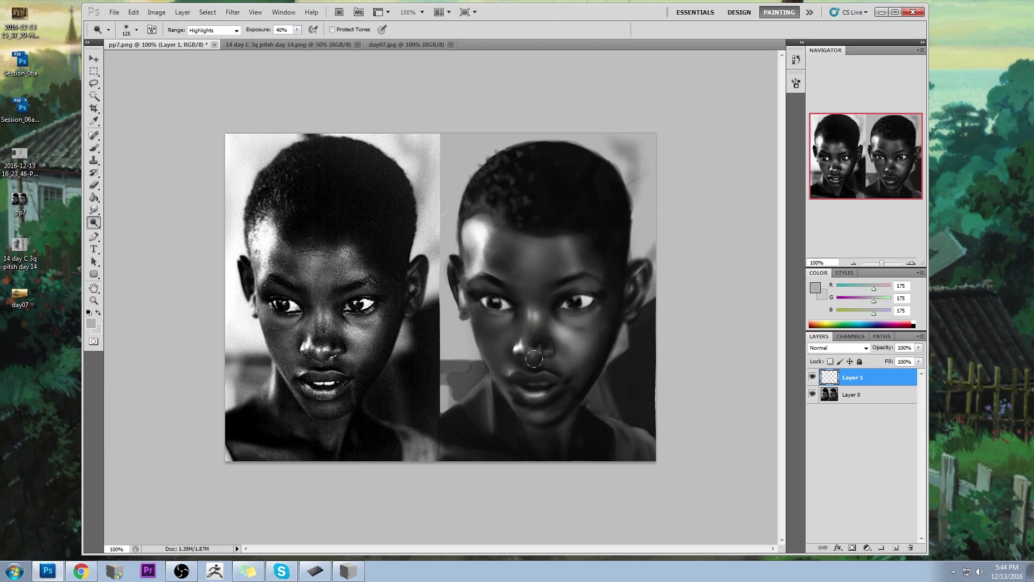
{"action": "key", "text": "b"}
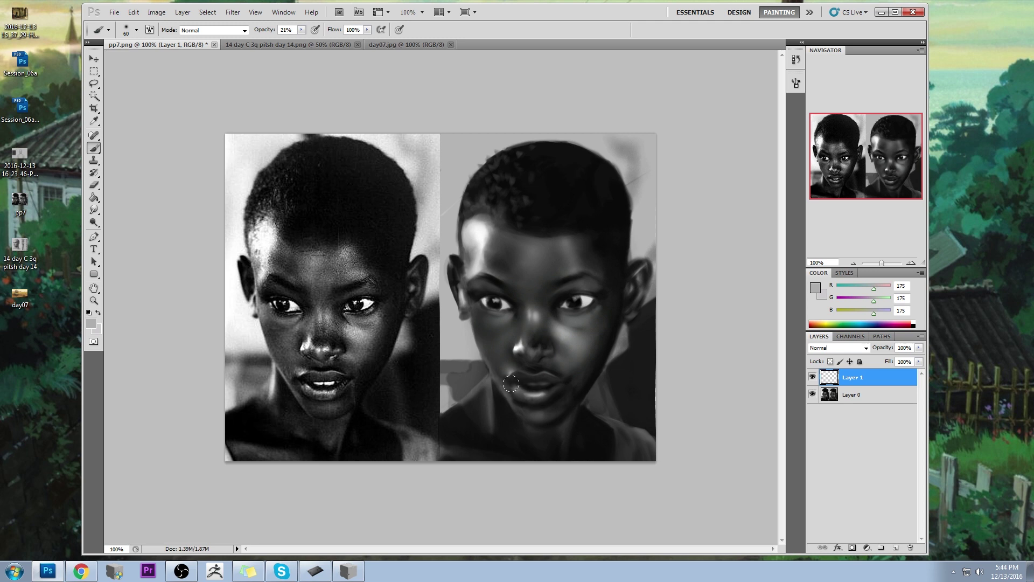
{"action": "key", "text": "e"}
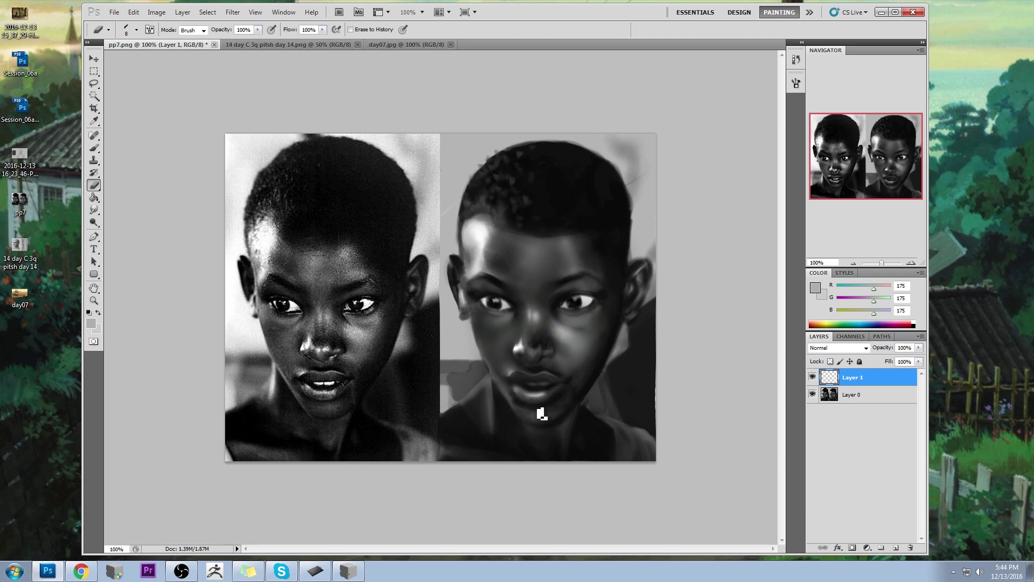
{"action": "right_click", "coordinate": [552, 327]}
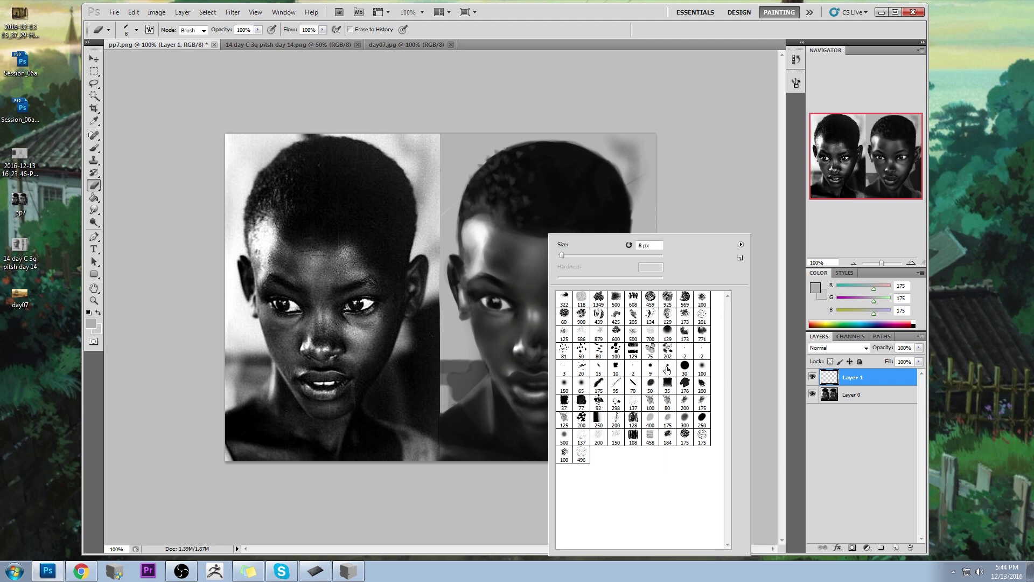
{"action": "left_click", "coordinate": [582, 386]}
{"action": "left_click", "coordinate": [739, 128]}
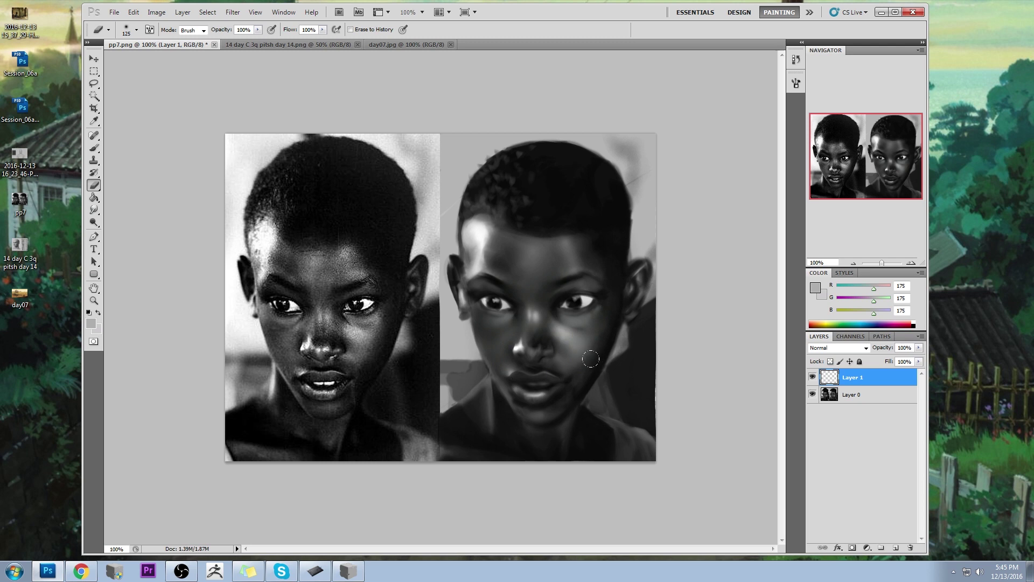
{"action": "key", "text": "b"}
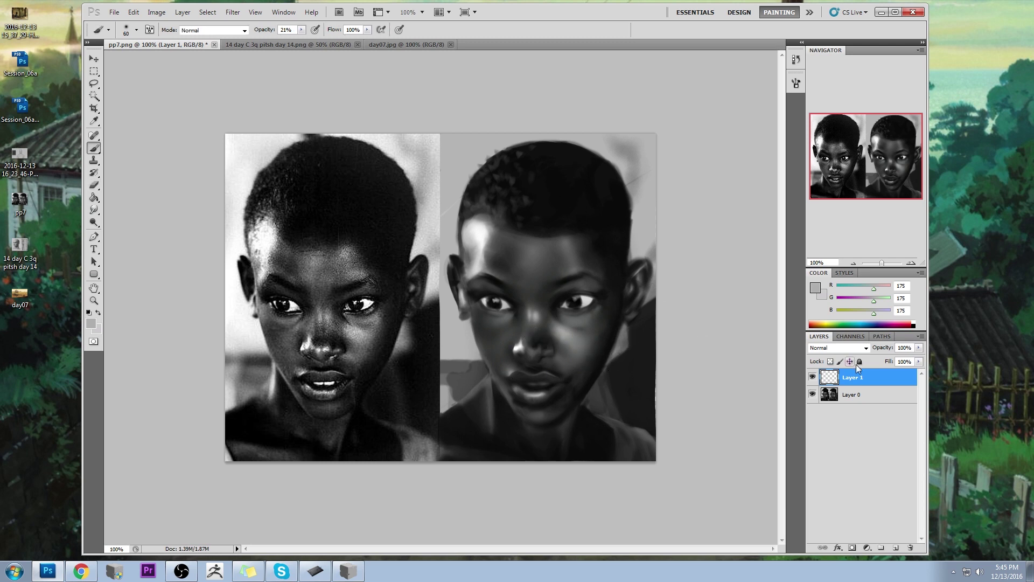
Merge Layer 1 into Layer 0, add a fresh empty layer, and select the Burn tool.
{"action": "right_click", "coordinate": [857, 382]}
{"action": "left_click", "coordinate": [889, 359]}
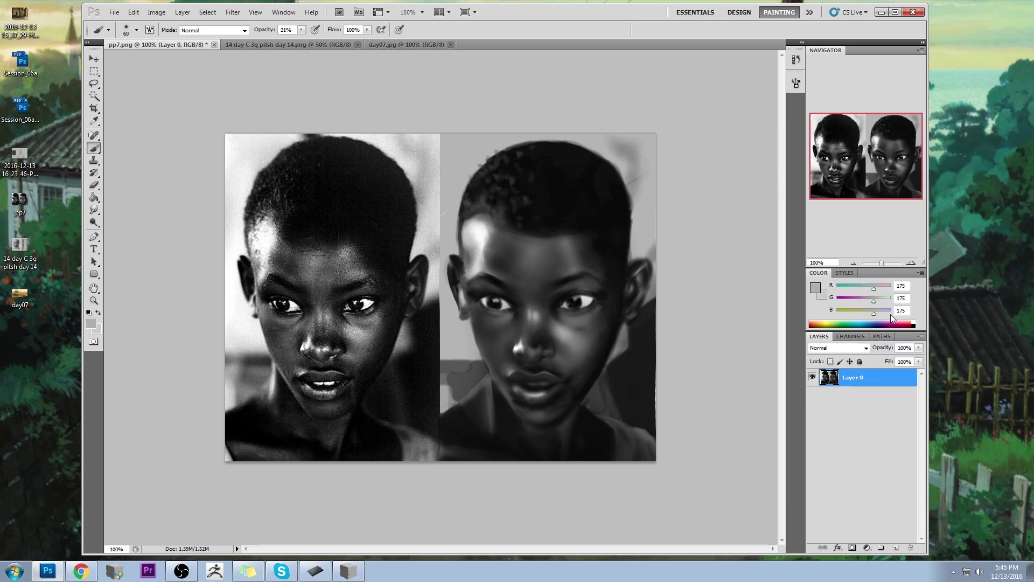
{"action": "left_click", "coordinate": [94, 223]}
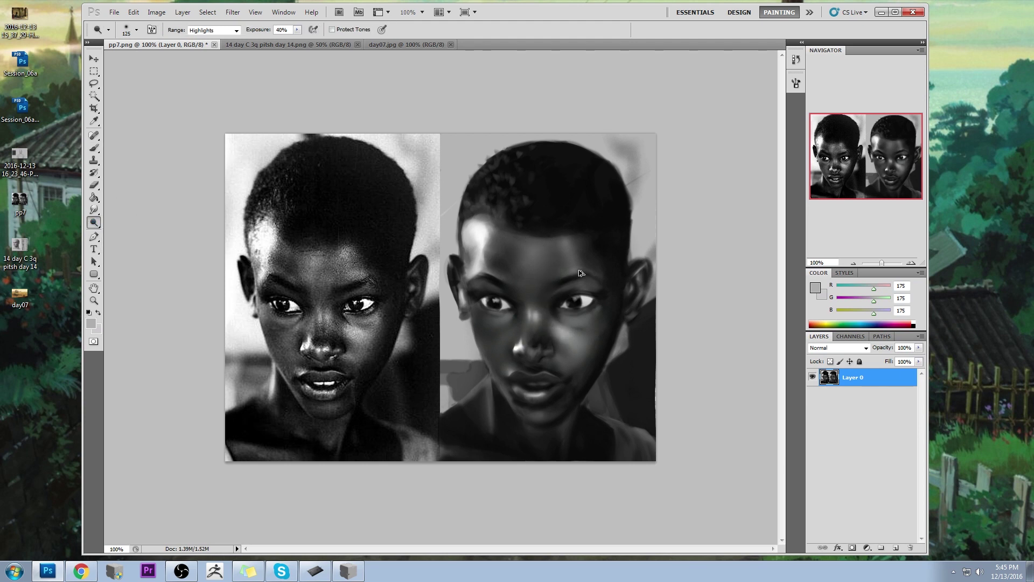
{"action": "key", "text": "ctrl+shift+alt+n"}
{"action": "key", "text": "b"}
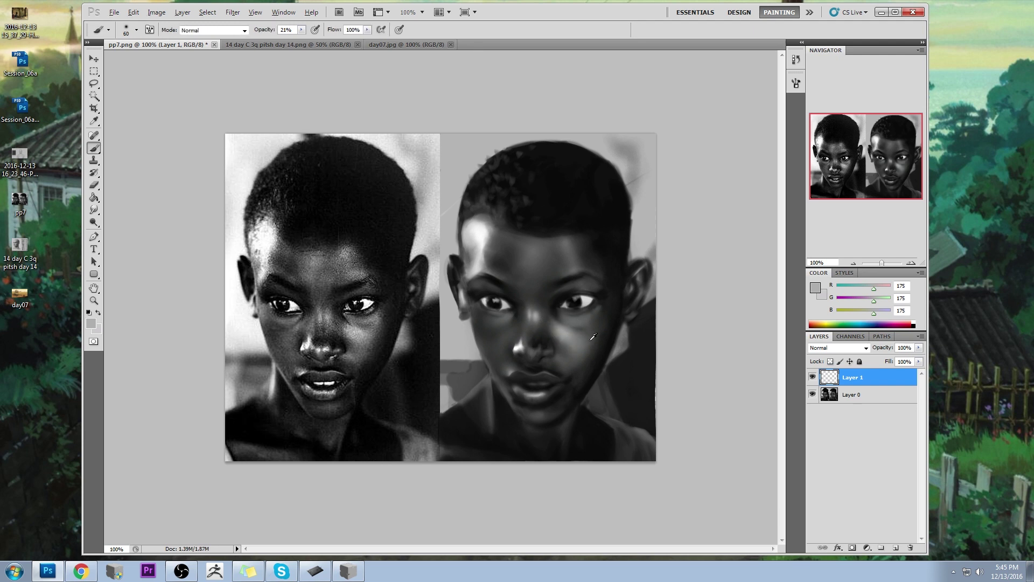
{"action": "key", "text": "alt"}
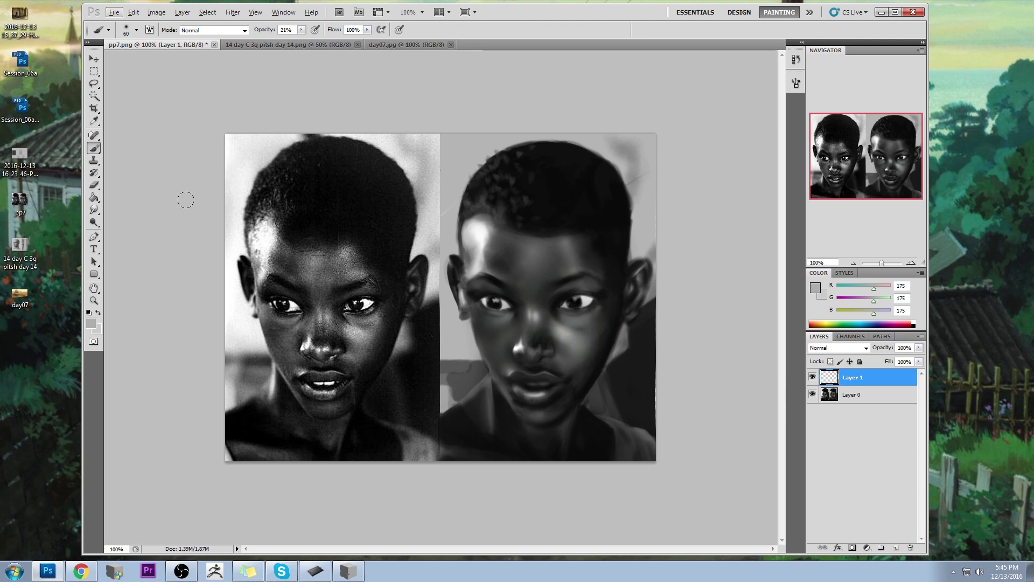
{"action": "right_click", "coordinate": [91, 224]}
{"action": "left_click", "coordinate": [130, 232]}
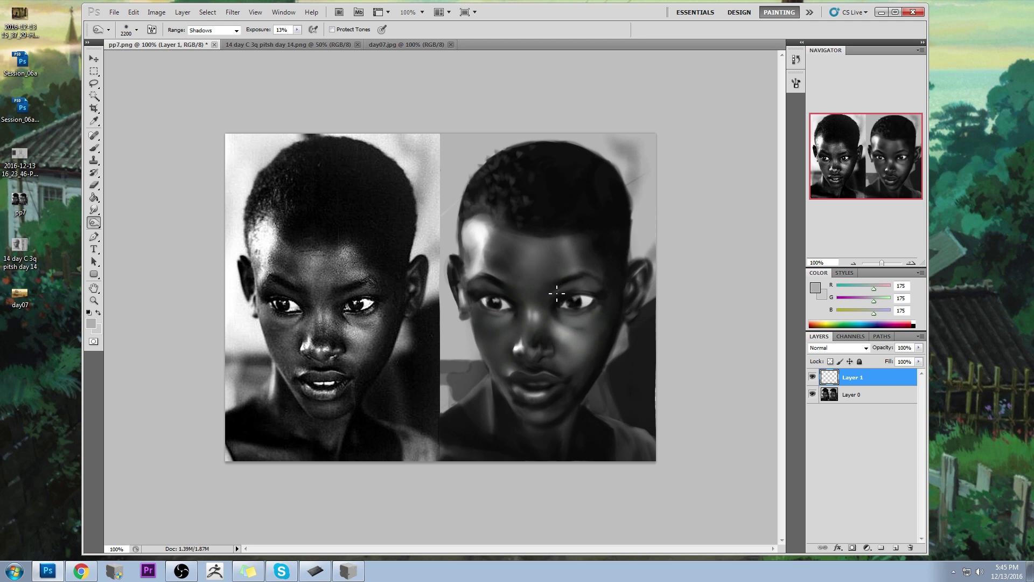
Set the brush to size 125 and burn midtones on Layer 0 at 39% exposure.
{"action": "key", "text": "bracketleft"}
{"action": "key", "text": "bracketleft"}
{"action": "key", "text": "bracketleft"}
{"action": "key", "text": "bracketleft"}
{"action": "key", "text": "bracketleft"}
{"action": "key", "text": "bracketleft"}
{"action": "key", "text": "bracketleft"}
{"action": "key", "text": "bracketleft"}
{"action": "right_click", "coordinate": [317, 210]}
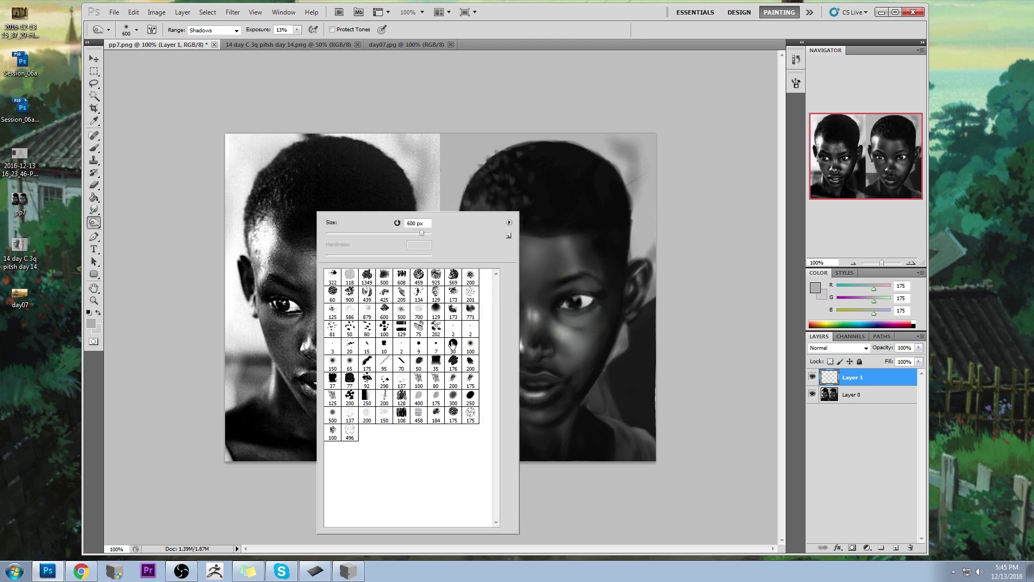
{"action": "double_click", "coordinate": [471, 345]}
{"action": "key", "text": "bracketright"}
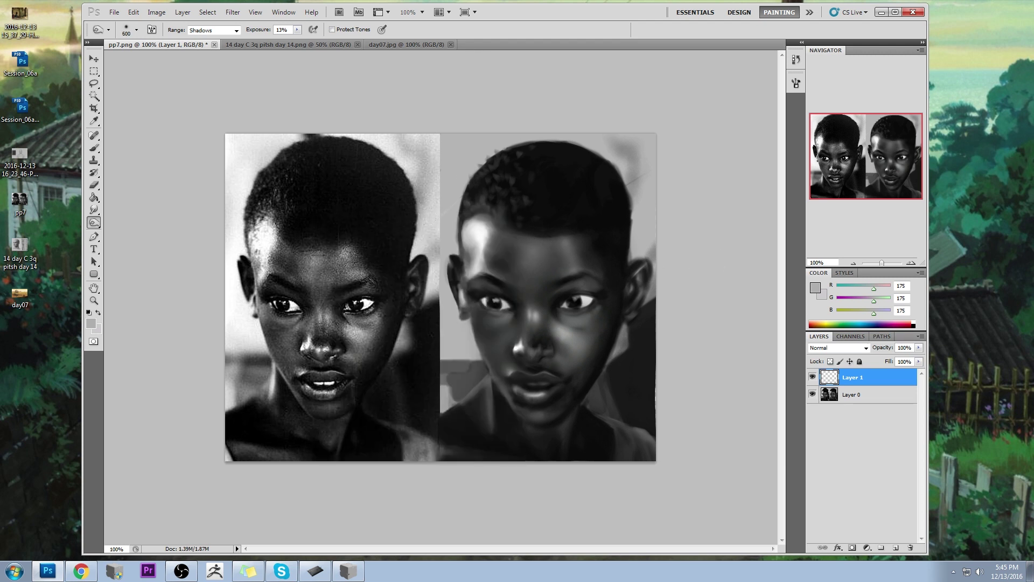
{"action": "left_click", "coordinate": [843, 394]}
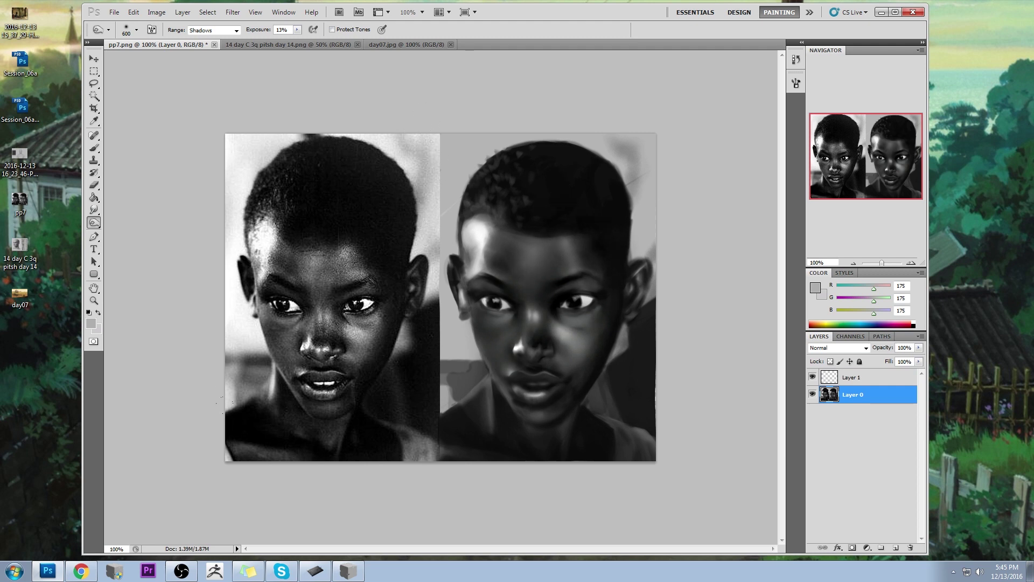
{"action": "left_click", "coordinate": [218, 48]}
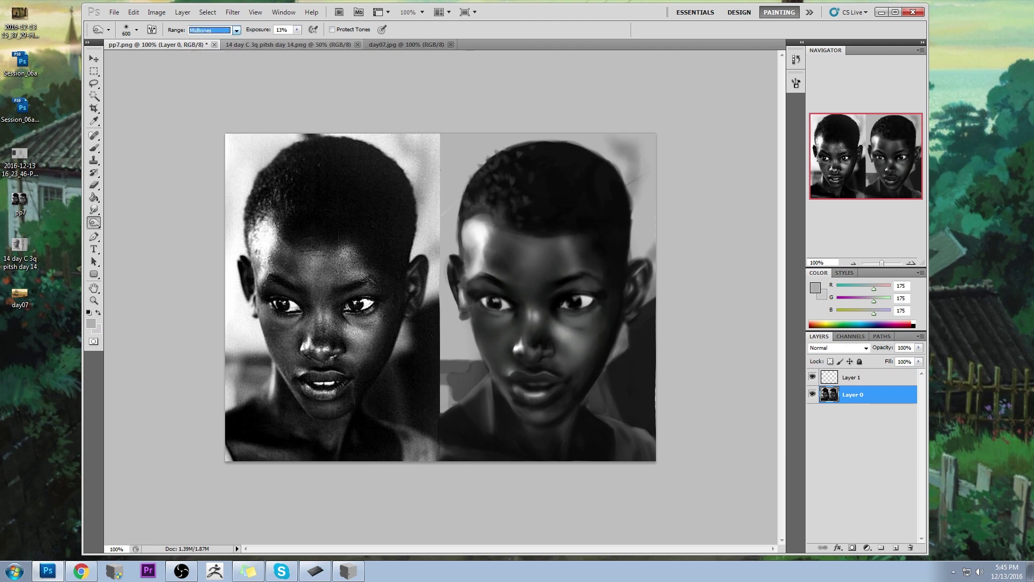
{"action": "left_click_drag", "start_coordinate": [297, 30], "coordinate": [300, 40]}
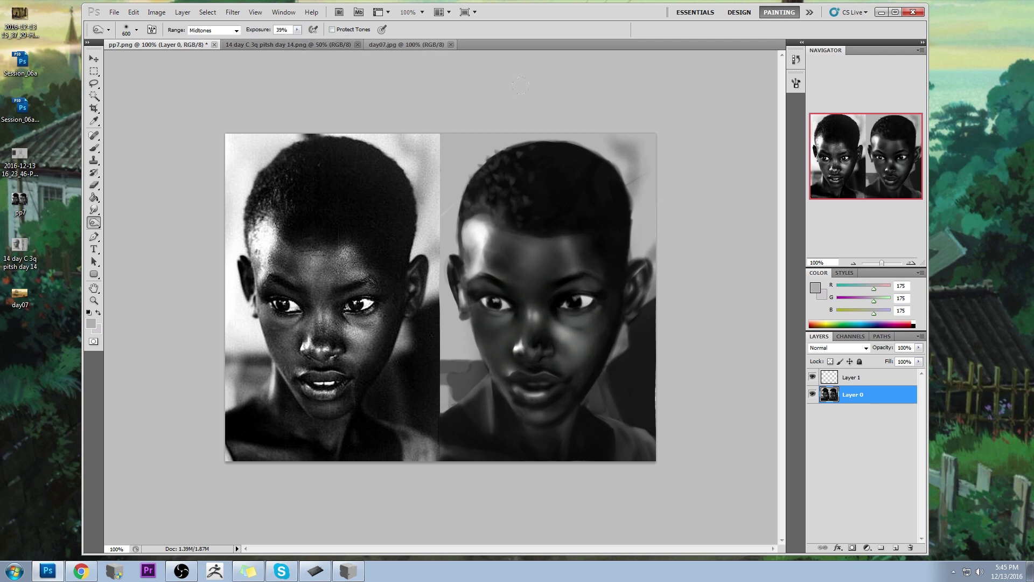
Compare the portrait with and without the burns in History, keep them, and shrink the brush to 100.
{"action": "left_click", "coordinate": [796, 59]}
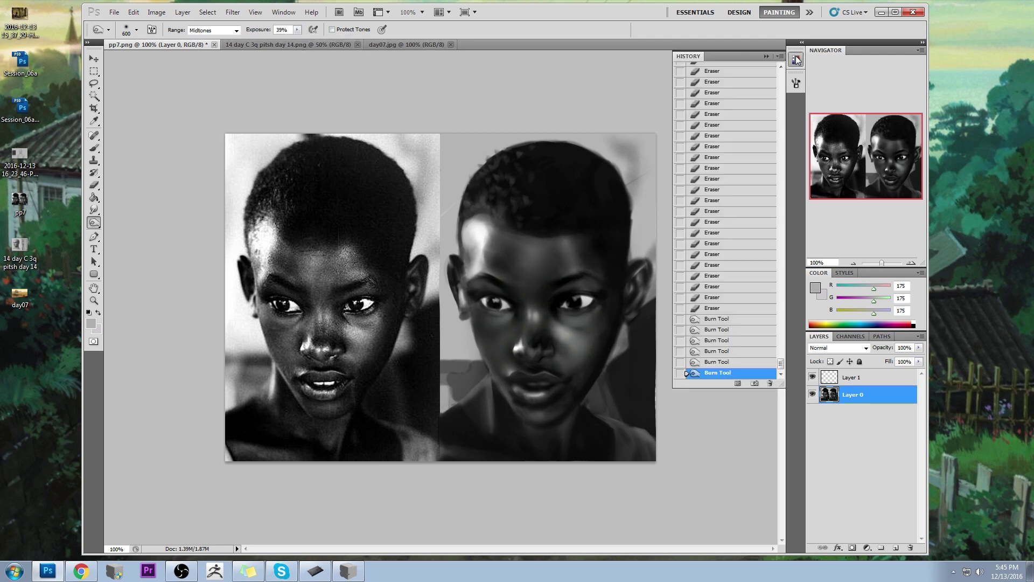
{"action": "left_click", "coordinate": [728, 309]}
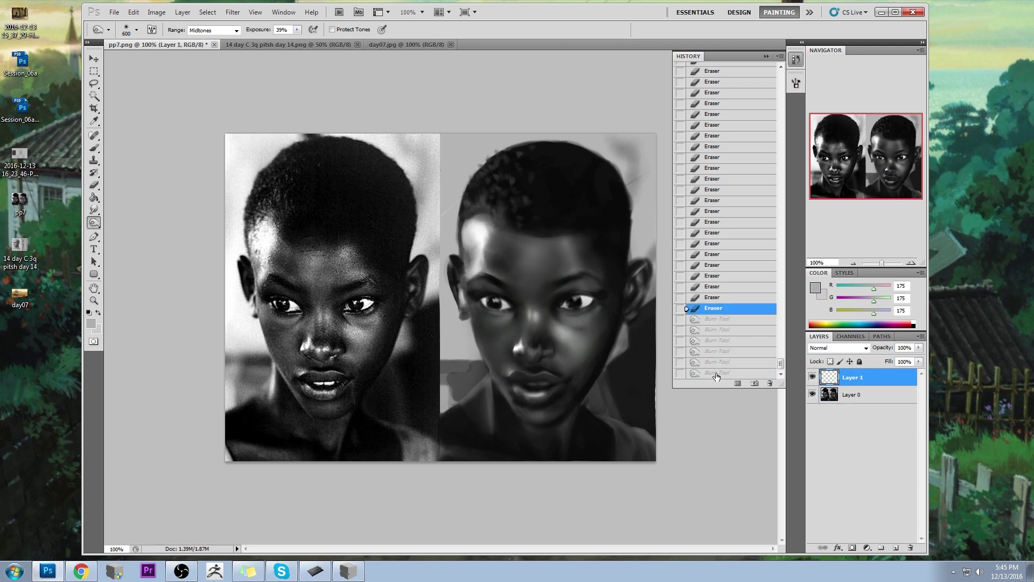
{"action": "left_click", "coordinate": [717, 373]}
{"action": "left_click", "coordinate": [713, 308]}
{"action": "left_click", "coordinate": [719, 374]}
{"action": "left_click", "coordinate": [713, 309]}
{"action": "left_click", "coordinate": [712, 372]}
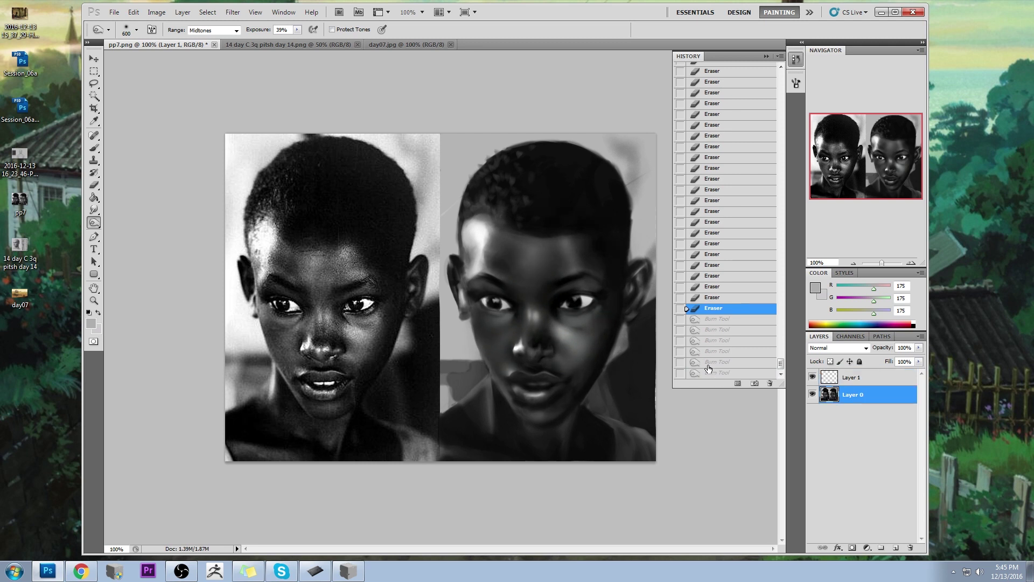
{"action": "left_click", "coordinate": [766, 56]}
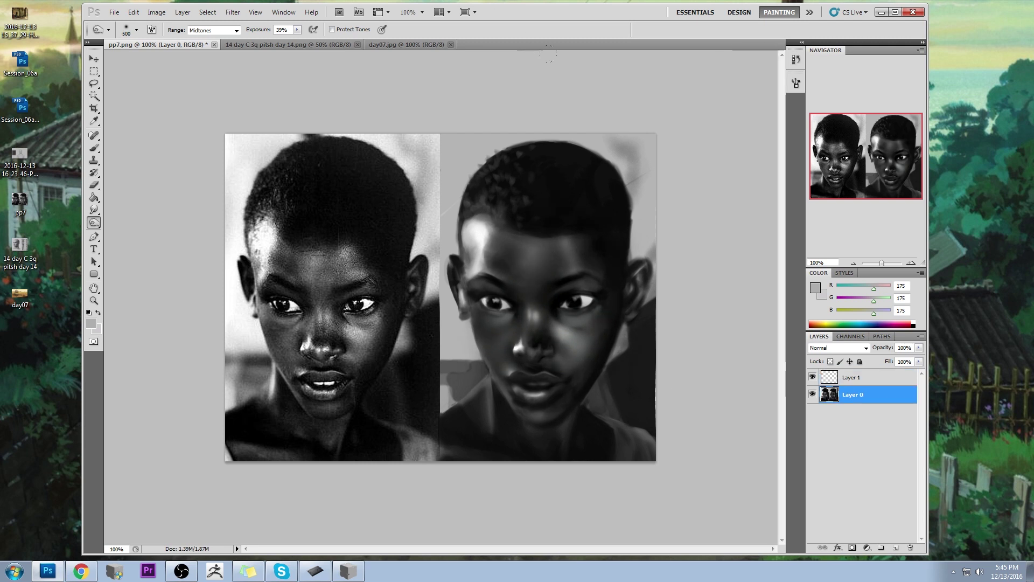
{"action": "key", "text": "bracketleft"}
{"action": "key", "text": "bracketleft"}
{"action": "key", "text": "bracketleft"}
{"action": "key", "text": "bracketleft"}
Set the brush to 61% opacity and shrink it to 9 px for fine detail.
{"action": "key", "text": "b"}
{"action": "left_click", "coordinate": [519, 316], "text": "alt"}
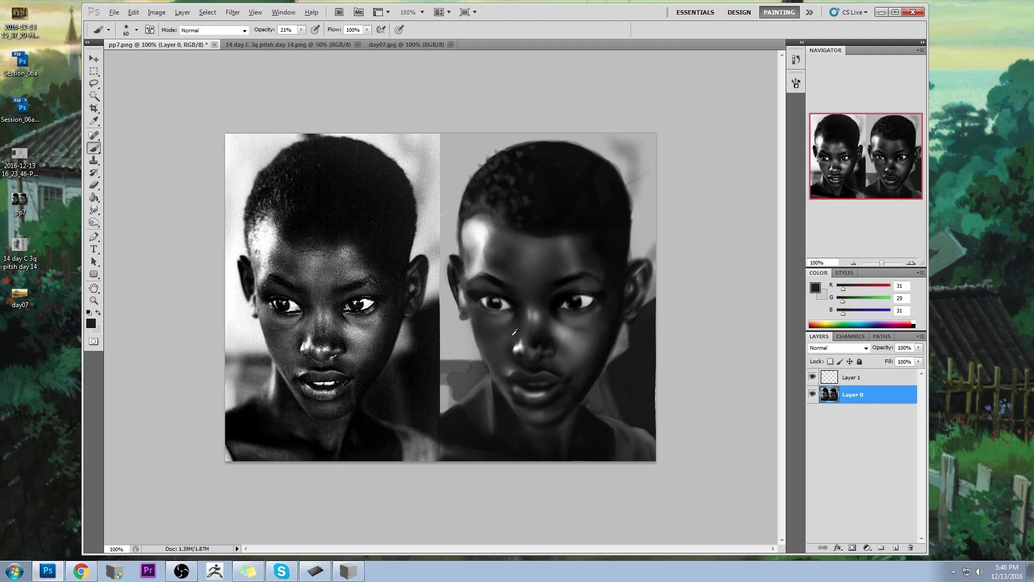
{"action": "left_click", "coordinate": [513, 334], "text": "alt"}
{"action": "key", "text": "d"}
{"action": "key", "text": "bracketleft"}
{"action": "left_click_drag", "start_coordinate": [301, 30], "coordinate": [315, 53]}
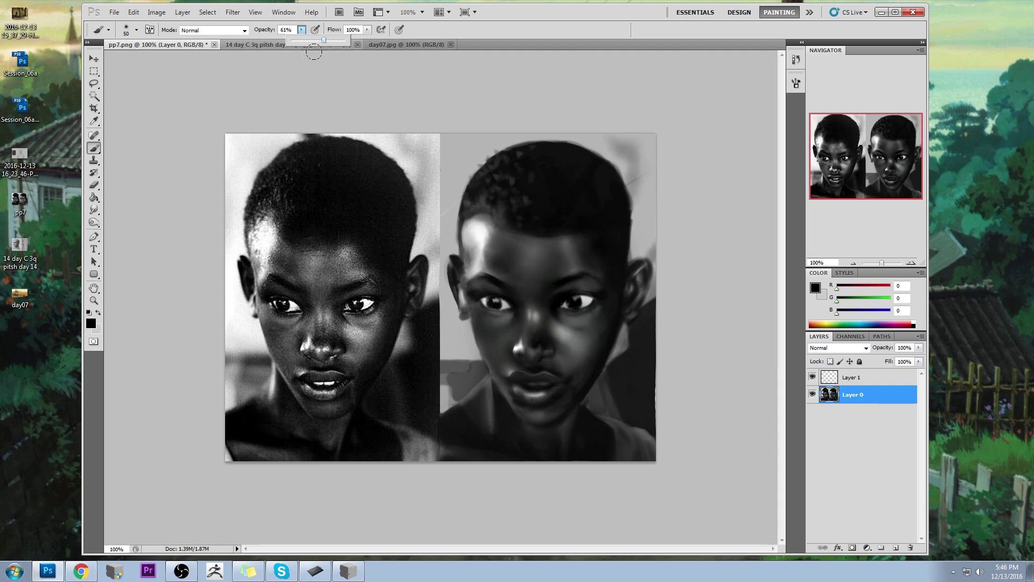
{"action": "left_click", "coordinate": [388, 70]}
{"action": "key", "text": "bracketleft"}
{"action": "key", "text": "bracketleft"}
{"action": "key", "text": "bracketleft"}
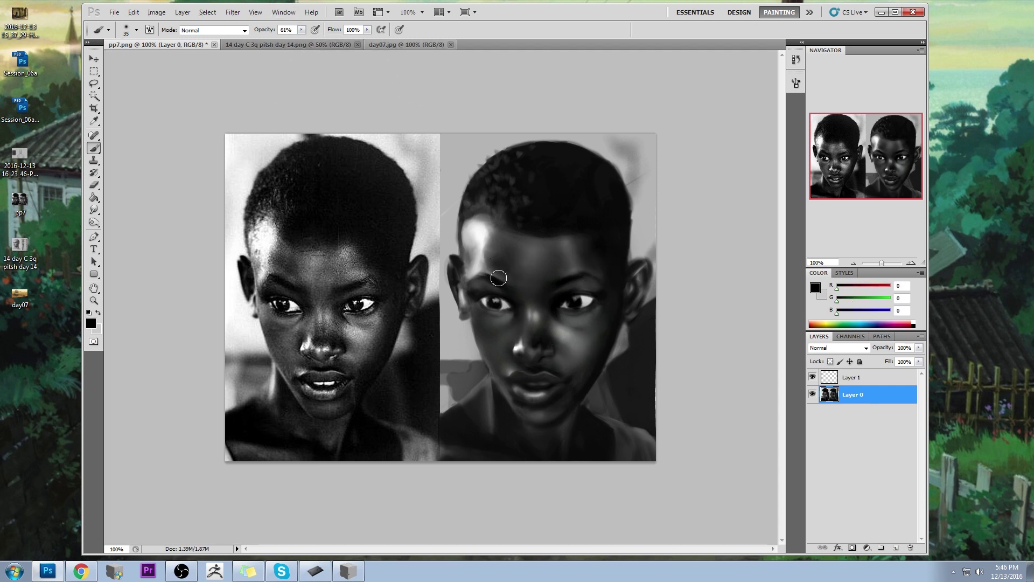
{"action": "key", "text": "bracketleft"}
{"action": "key", "text": "bracketleft"}
{"action": "key", "text": "bracketleft"}
{"action": "key", "text": "bracketleft"}
{"action": "key", "text": "bracketleft"}
{"action": "key", "text": "bracketleft"}
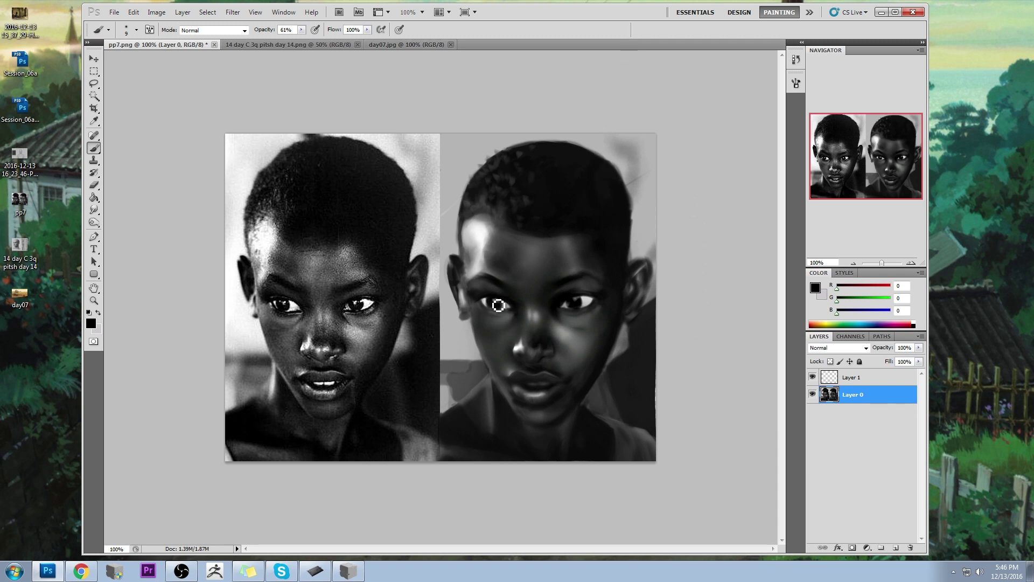
Undo stray strokes on the reference photo, then extend the lower lip highlight in light grey.
{"action": "left_click_drag", "start_coordinate": [274, 308], "coordinate": [226, 325]}
{"action": "left_click_drag", "start_coordinate": [344, 314], "coordinate": [269, 334]}
{"action": "key", "text": "ctrl+alt+z"}
{"action": "key", "text": "ctrl+alt+z"}
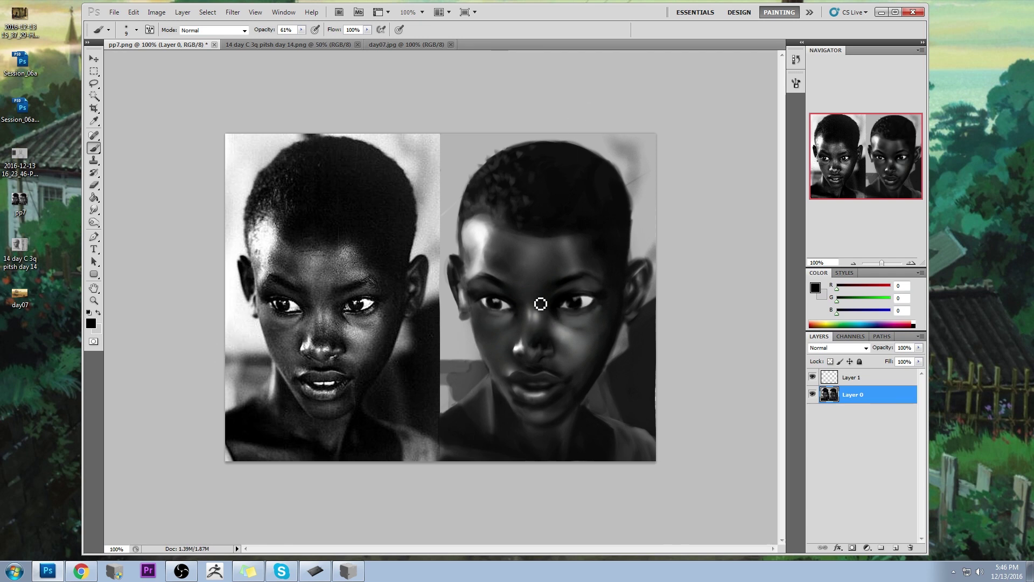
{"action": "left_click", "coordinate": [514, 313], "text": "alt"}
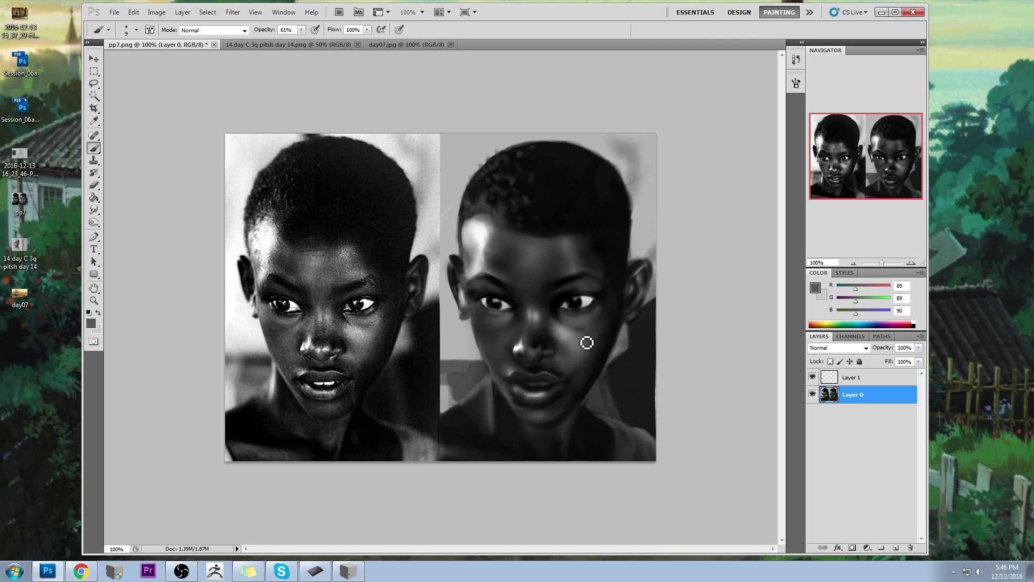
{"action": "left_click", "coordinate": [592, 294], "text": "alt"}
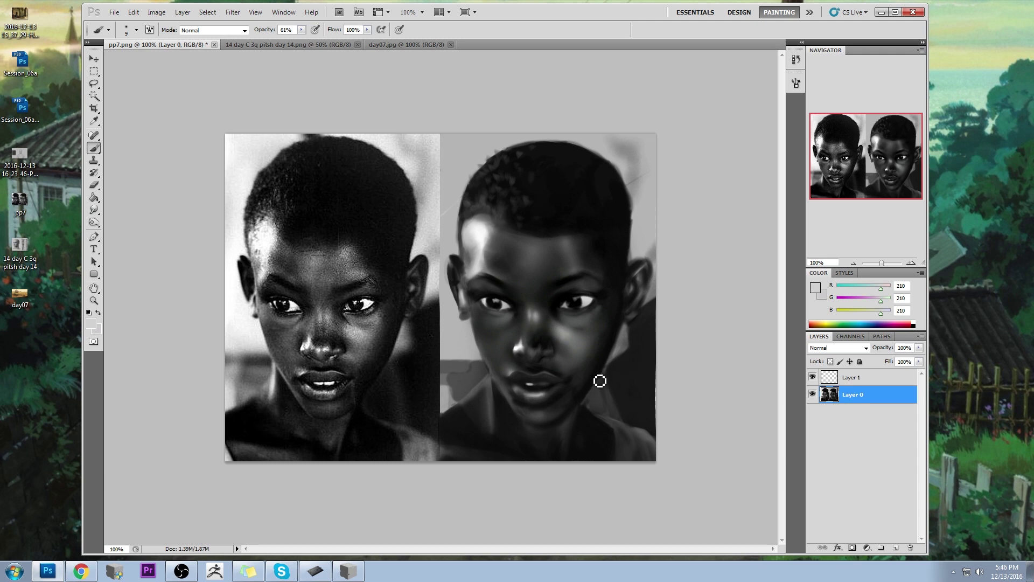
{"action": "mouse_move", "coordinate": [552, 386]}
{"action": "left_mouse_down"}
{"action": "mouse_move", "coordinate": [535, 388]}
{"action": "mouse_move", "coordinate": [548, 390]}
{"action": "left_mouse_up"}
Darken the line between the lips with a sampled near-black at 100% opacity.
{"action": "left_click", "coordinate": [532, 380], "text": "alt"}
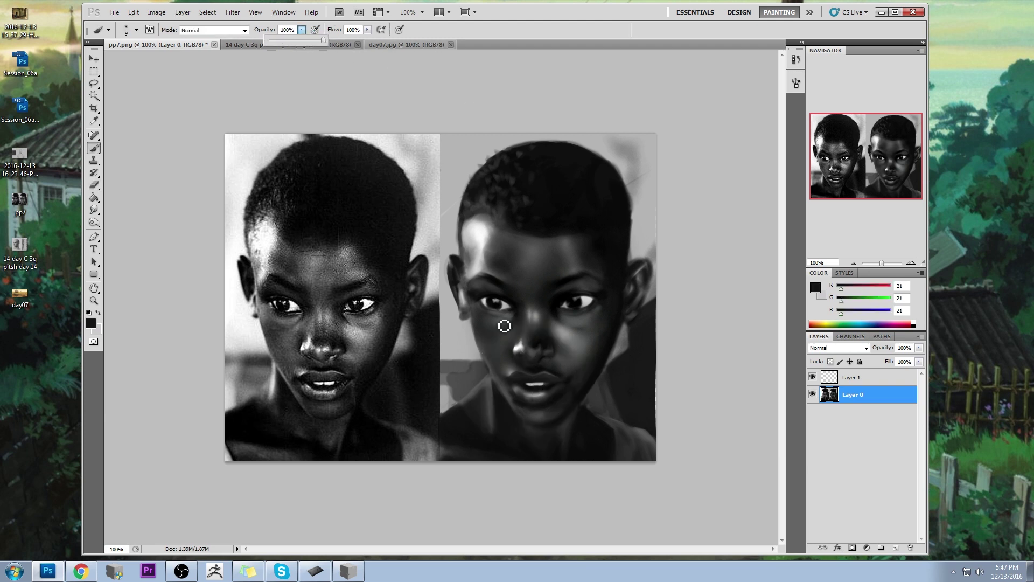
{"action": "key", "text": "0"}
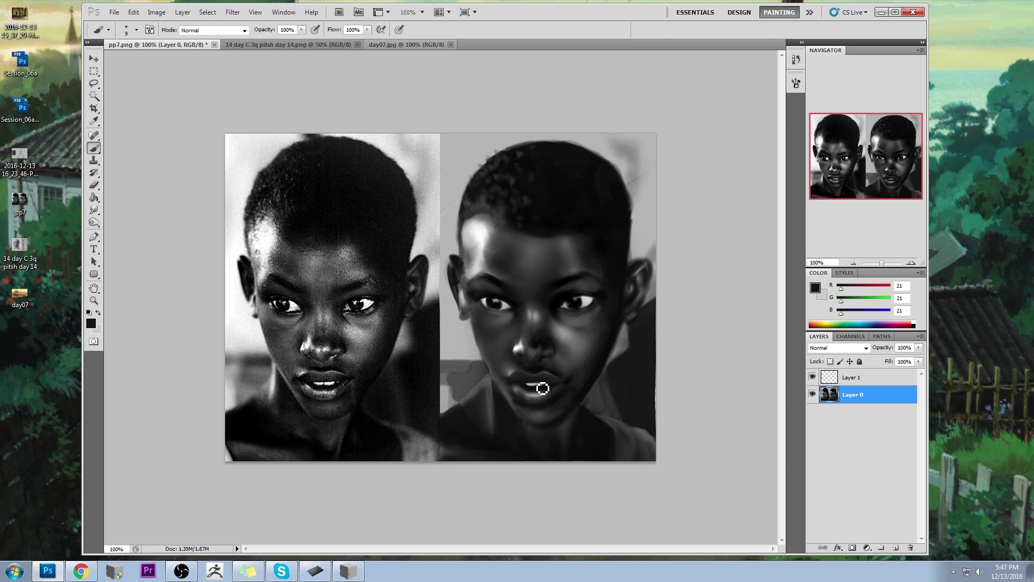
{"action": "left_click", "coordinate": [535, 388], "text": "alt"}
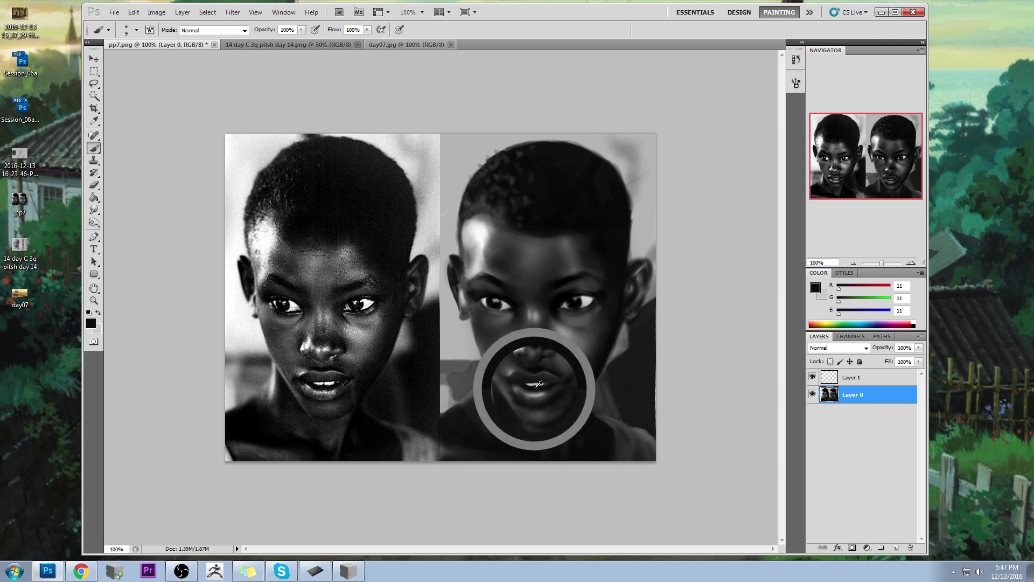
{"action": "left_click_drag", "start_coordinate": [539, 395], "coordinate": [537, 379]}
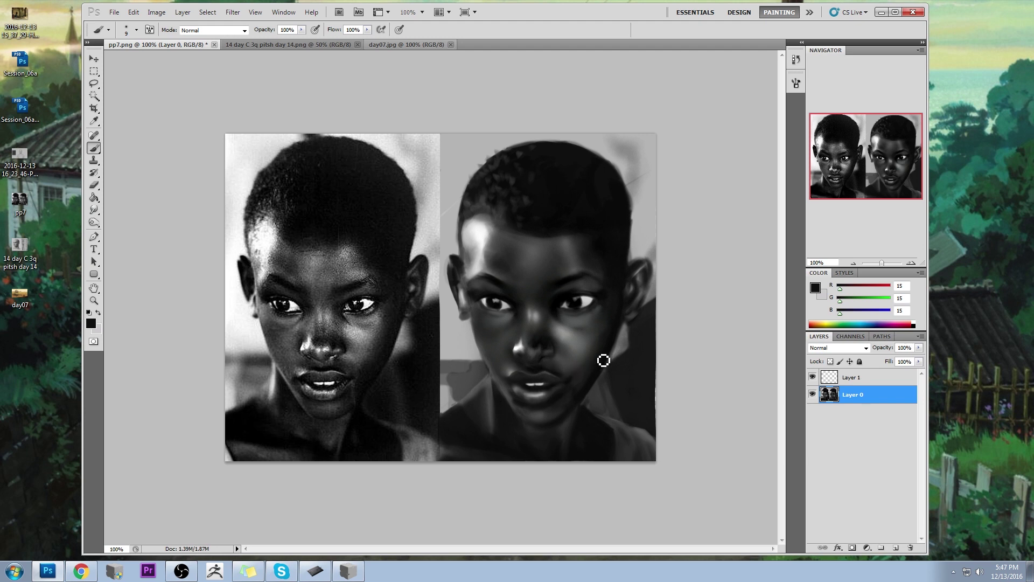
Dab light grey from the teeth at the mouth corner, then undo those marks.
{"action": "left_click", "coordinate": [535, 379], "text": "alt"}
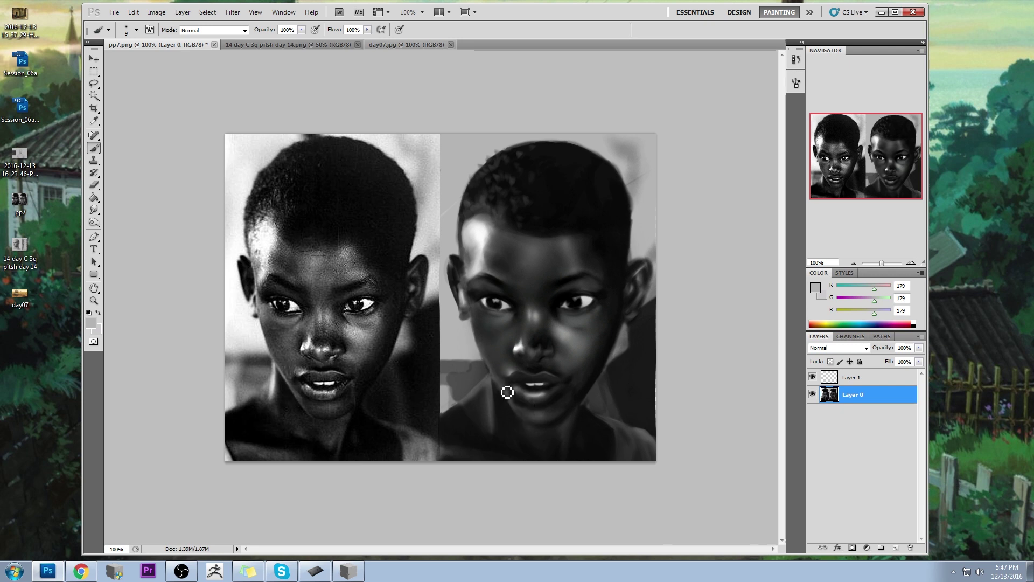
{"action": "left_click", "coordinate": [492, 374]}
{"action": "left_click", "coordinate": [503, 386]}
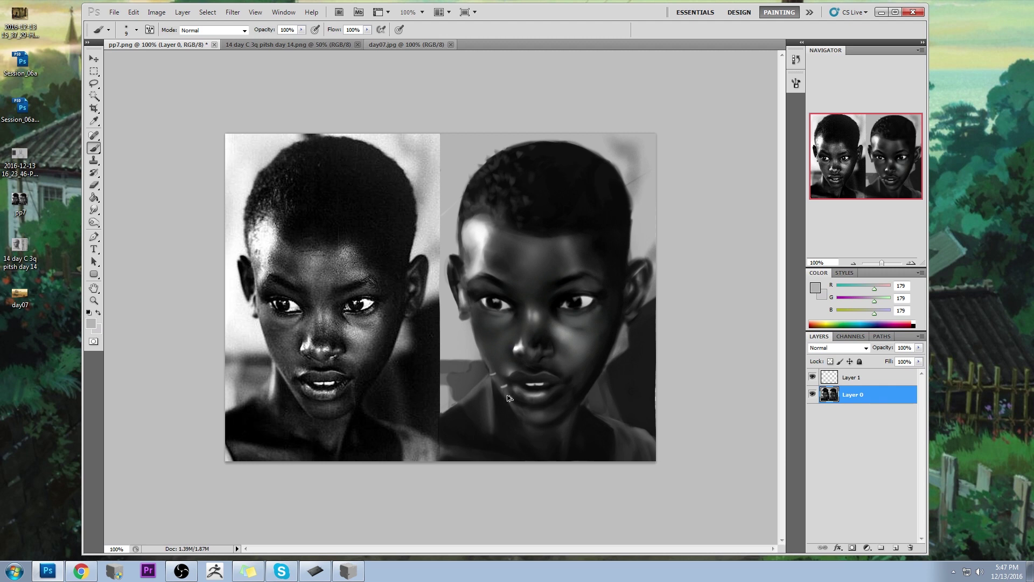
{"action": "key", "text": "ctrl+alt+z"}
{"action": "key", "text": "ctrl+alt+z"}
Resample dark greys near the lips and face, then select the Smudge Tool.
{"action": "left_click", "coordinate": [518, 385], "text": "alt"}
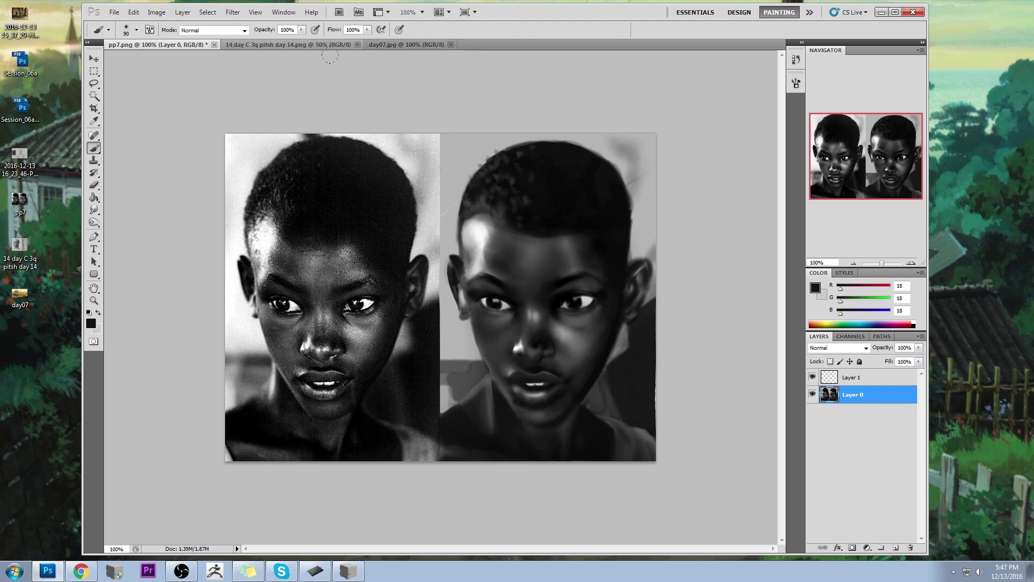
{"action": "left_click", "coordinate": [516, 400], "text": "alt"}
{"action": "left_click_drag", "start_coordinate": [496, 356], "coordinate": [482, 358]}
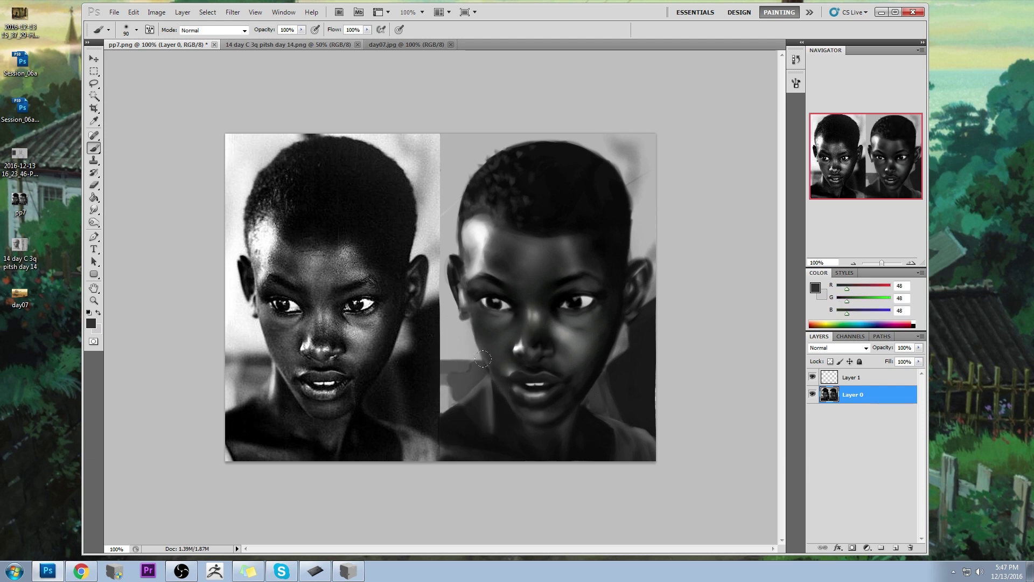
{"action": "left_click", "coordinate": [94, 209]}
{"action": "left_click", "coordinate": [138, 229]}
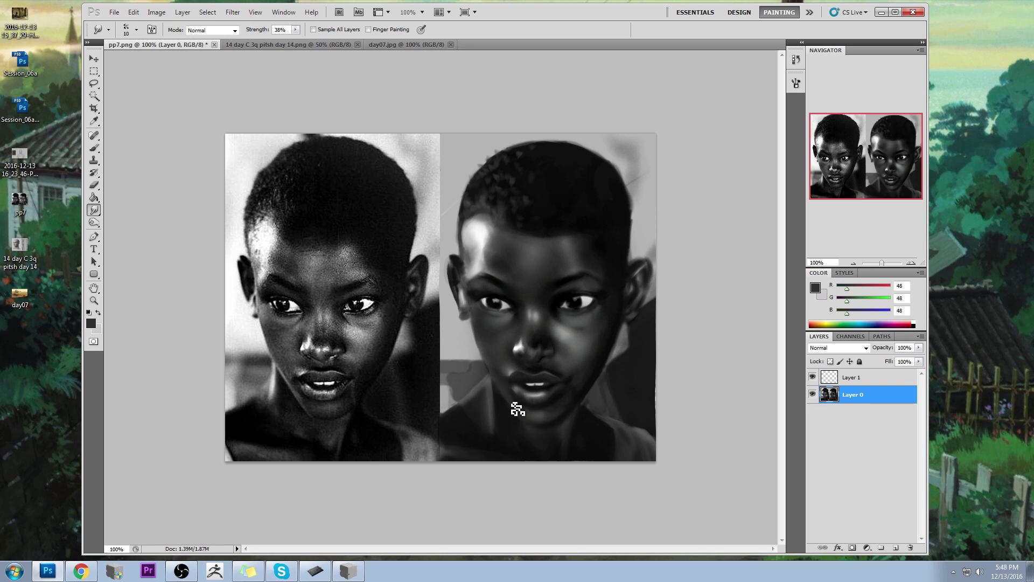
Sample dark greys with a 9 px brush, smudge the mouth and jaw, then choose the Dodge Tool.
{"action": "key", "text": "b"}
{"action": "left_click", "coordinate": [492, 400], "text": "alt"}
{"action": "key", "text": "bracketleft"}
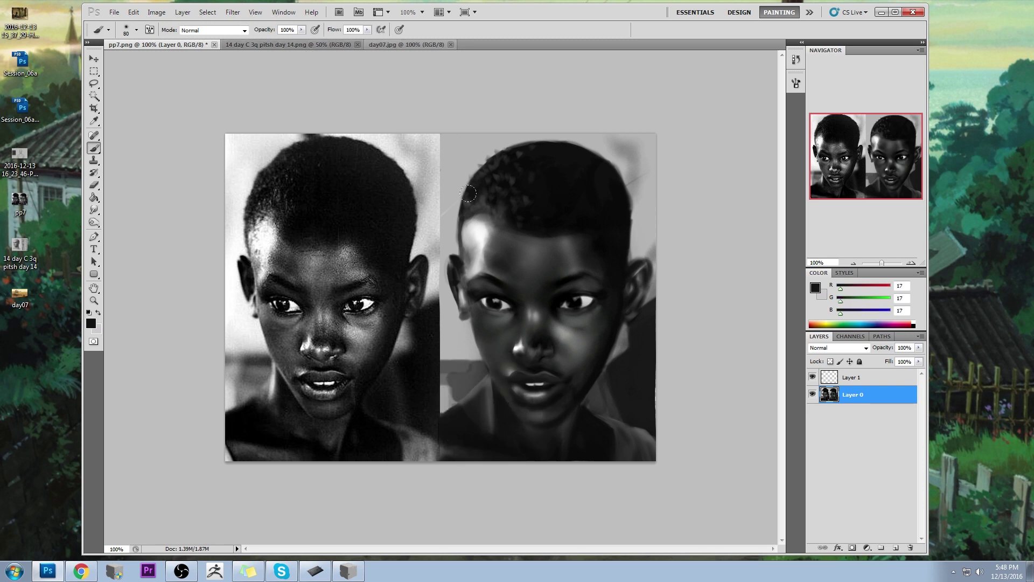
{"action": "key", "text": "bracketleft"}
{"action": "key", "text": "bracketleft"}
{"action": "key", "text": "bracketleft"}
{"action": "key", "text": "bracketleft"}
{"action": "key", "text": "bracketleft"}
{"action": "key", "text": "bracketleft"}
{"action": "key", "text": "bracketleft"}
{"action": "left_click", "coordinate": [491, 360], "text": "alt"}
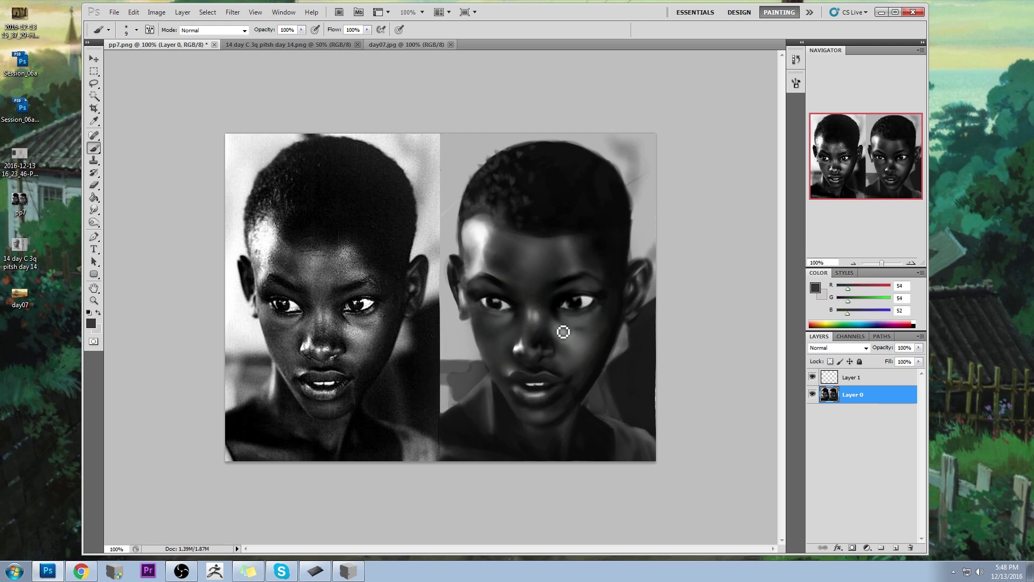
{"action": "left_click_drag", "start_coordinate": [94, 210], "coordinate": [129, 228]}
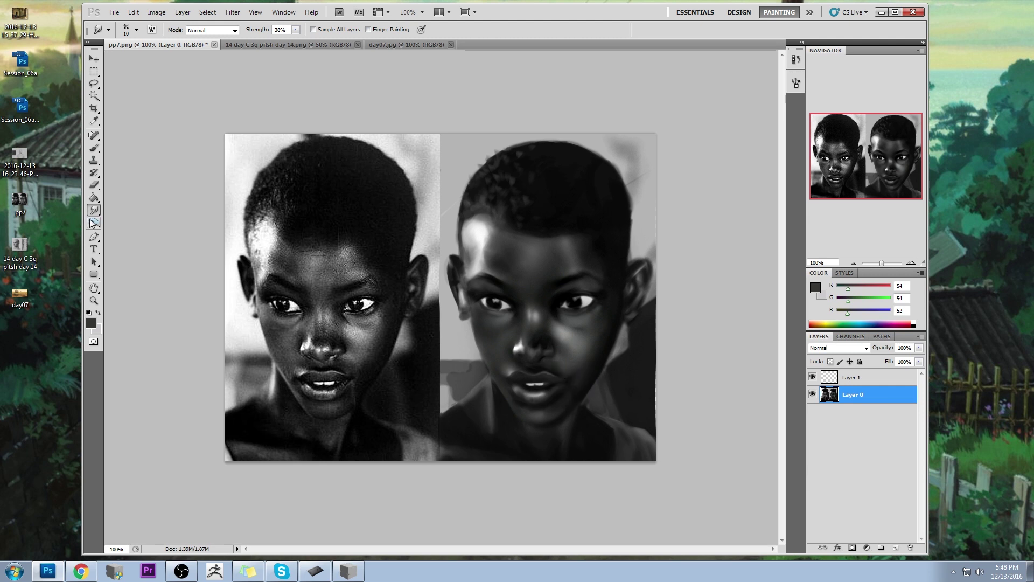
{"action": "left_click_drag", "start_coordinate": [94, 222], "coordinate": [121, 222]}
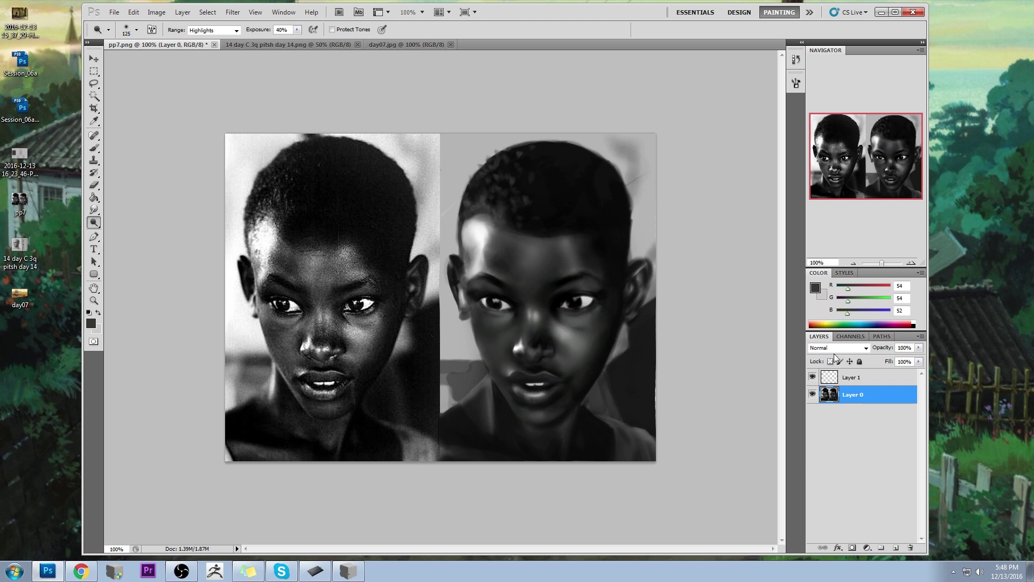
Merge Layer 1 down into the portrait layer and enable Protect Tones for dodging.
{"action": "right_click", "coordinate": [862, 379]}
{"action": "left_click", "coordinate": [916, 350]}
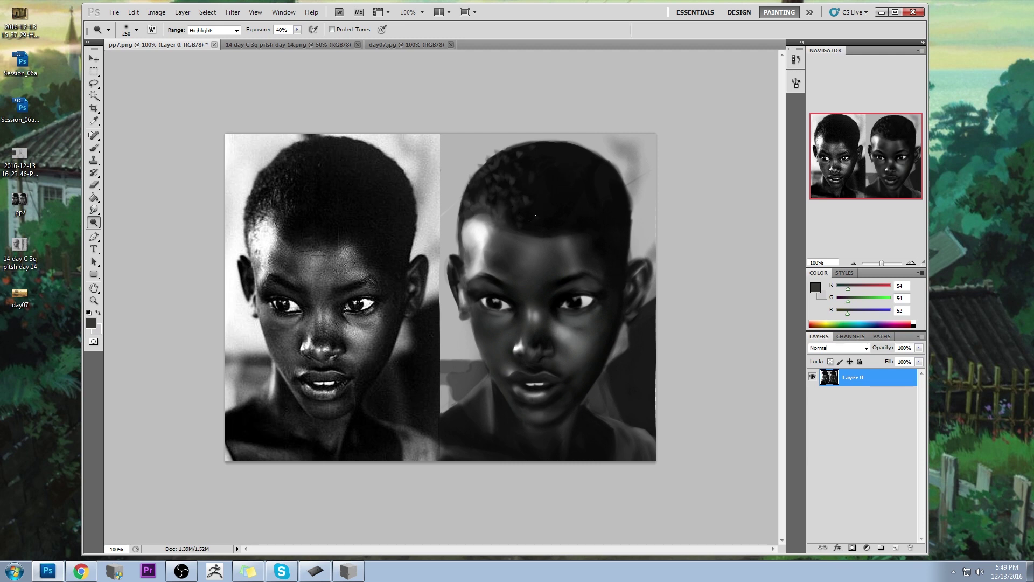
{"action": "key", "text": "ctrl+z"}
{"action": "key", "text": "ctrl+z"}
{"action": "key", "text": "ctrl+z"}
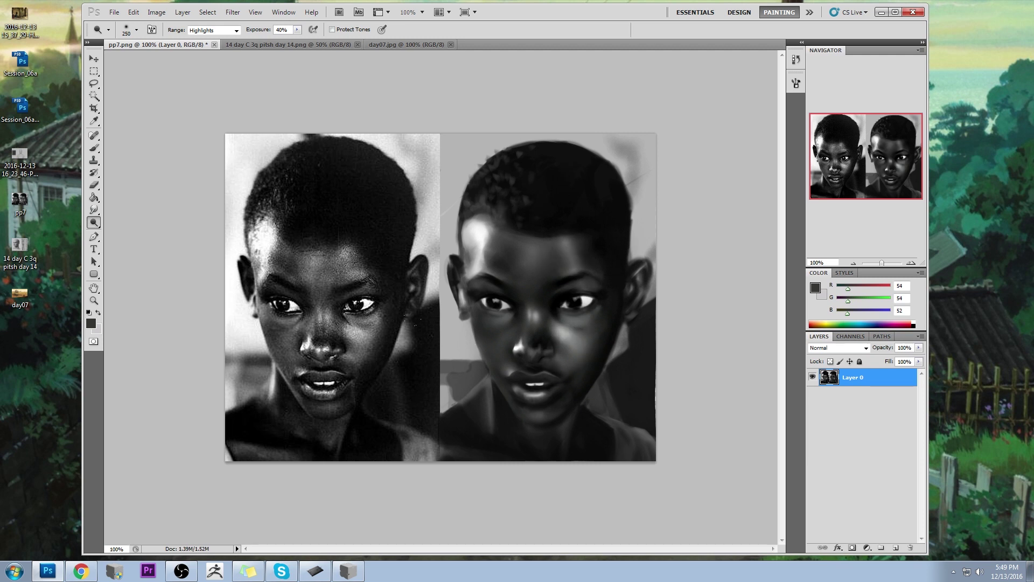
{"action": "left_click", "coordinate": [332, 30]}
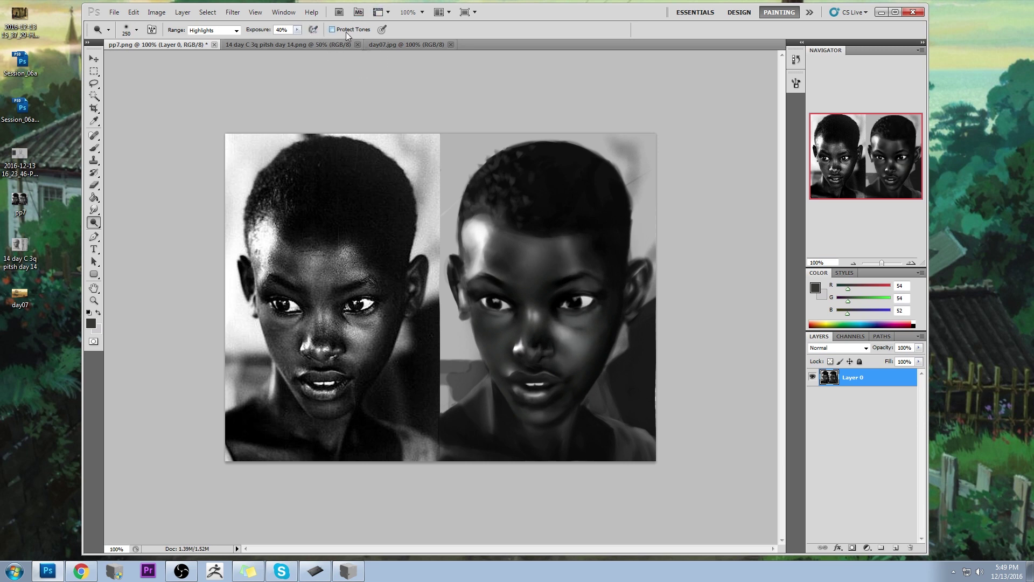
Compare dodge results with undo, then brighten the forehead highlight of the painted face.
{"action": "key", "text": "ctrl+z"}
{"action": "key", "text": "ctrl+z"}
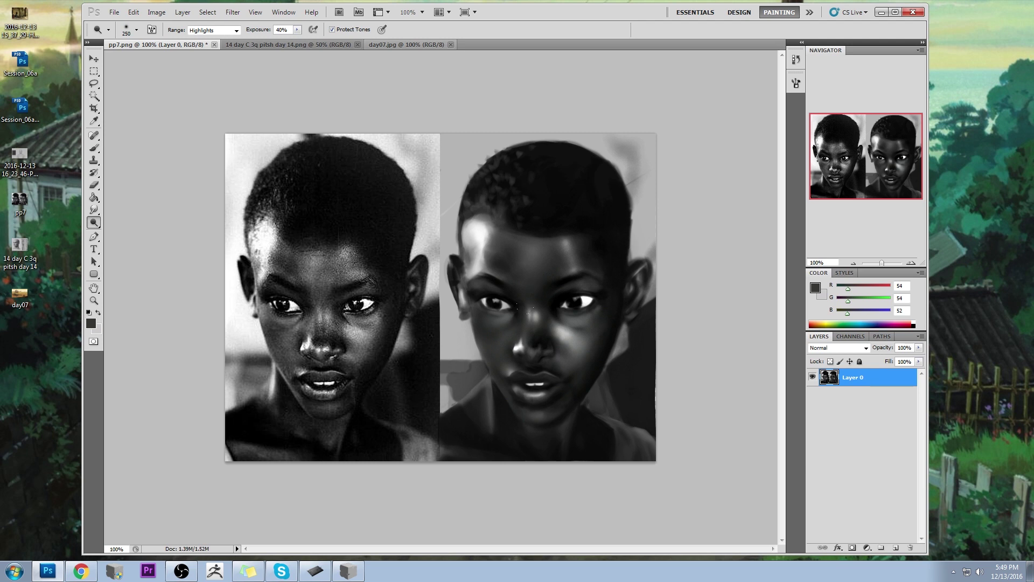
{"action": "key", "text": "ctrl+z"}
{"action": "key", "text": "ctrl+z"}
{"action": "key", "text": "ctrl+z"}
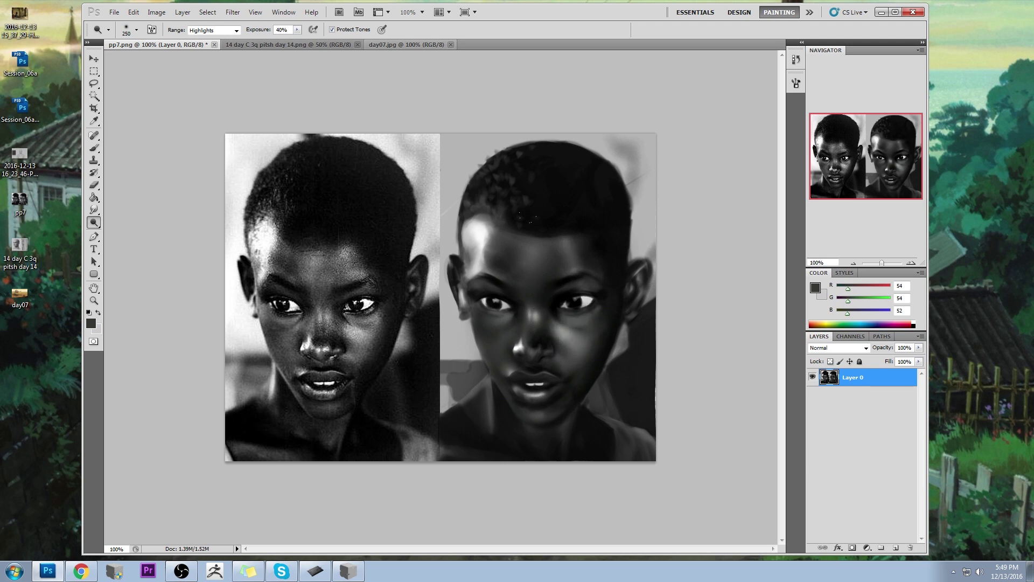
{"action": "key", "text": "ctrl+z"}
{"action": "key", "text": "ctrl+z"}
{"action": "key", "text": "ctrl+z"}
{"action": "left_click_drag", "start_coordinate": [489, 227], "coordinate": [473, 252]}
Load the 100 px soft brush in Darken mode at 37% opacity, sampling dark greys.
{"action": "key", "text": "b"}
{"action": "right_click", "coordinate": [559, 265]}
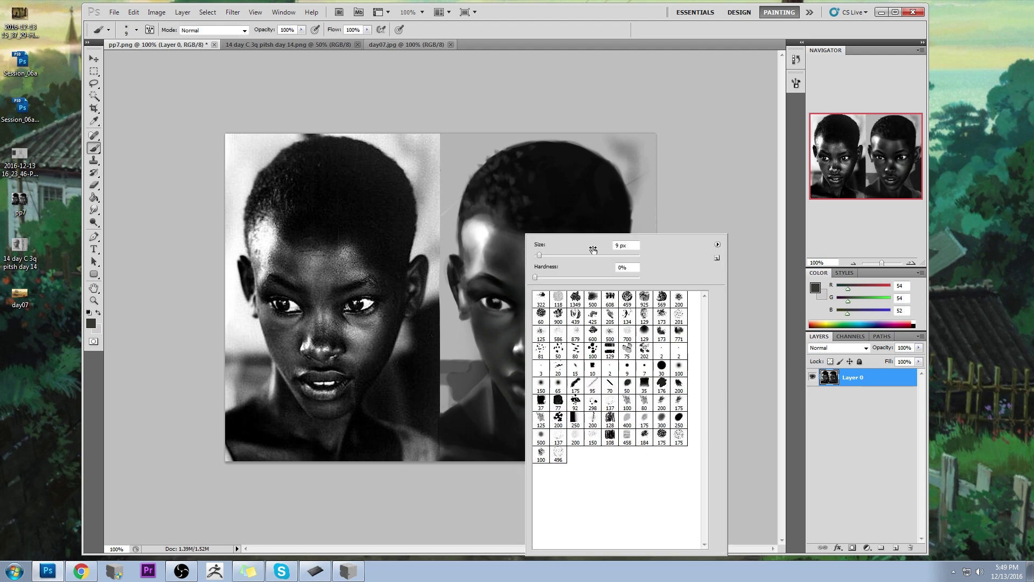
{"action": "left_click", "coordinate": [678, 366]}
{"action": "key", "text": "Return"}
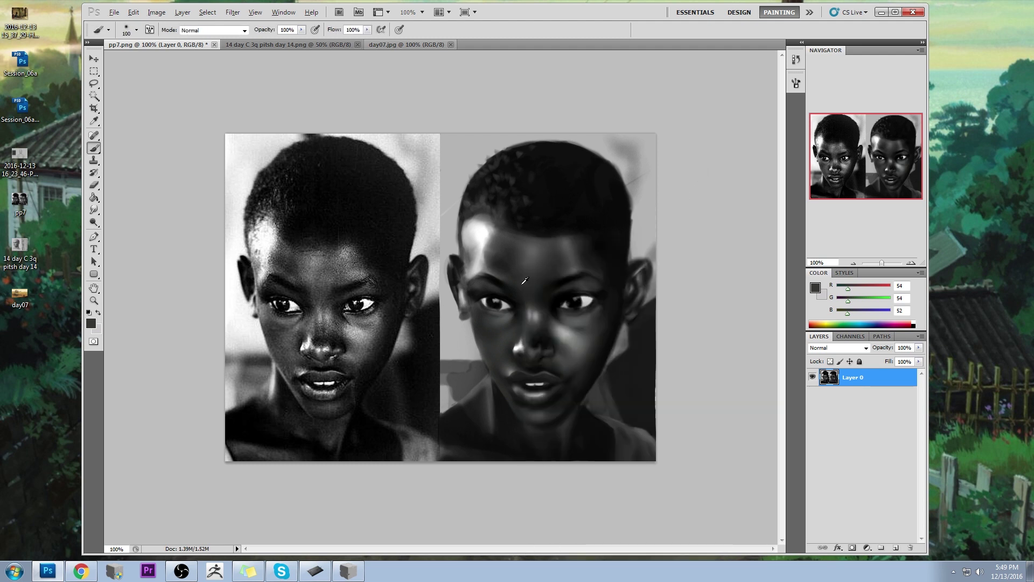
{"action": "left_click", "coordinate": [395, 175], "text": "alt"}
{"action": "left_click", "coordinate": [245, 30]}
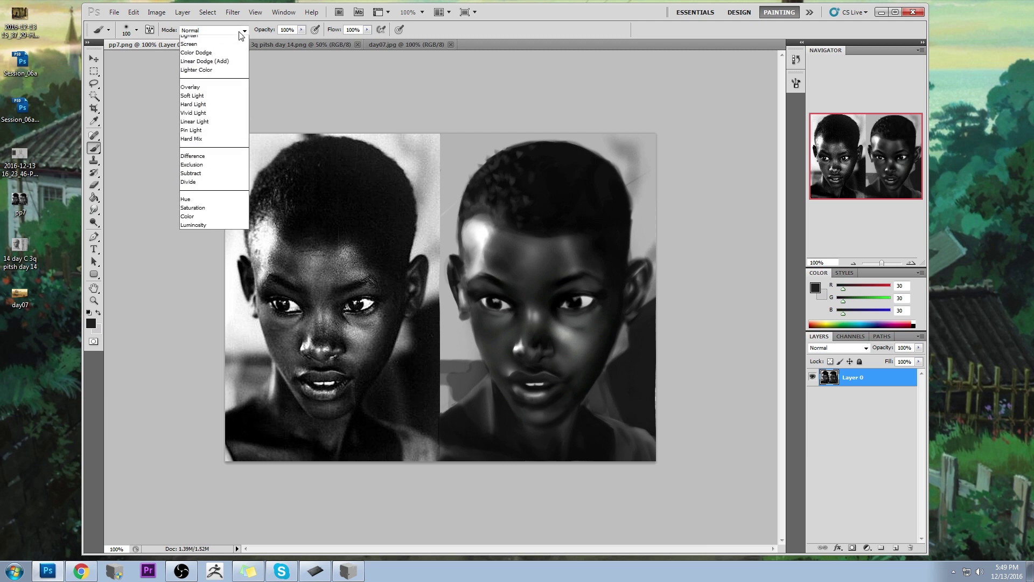
{"action": "left_click", "coordinate": [212, 84]}
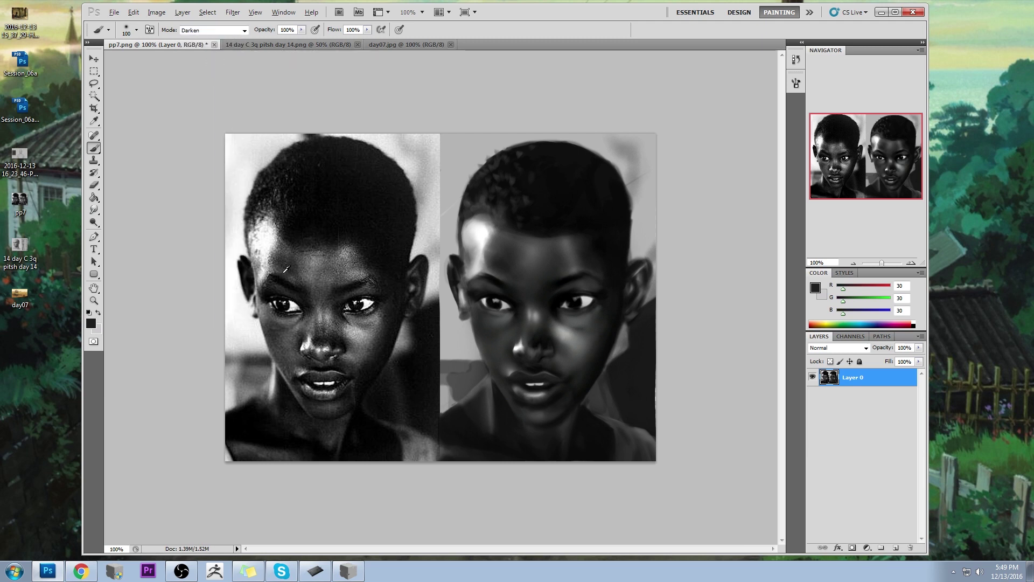
{"action": "left_click", "coordinate": [493, 276], "text": "alt"}
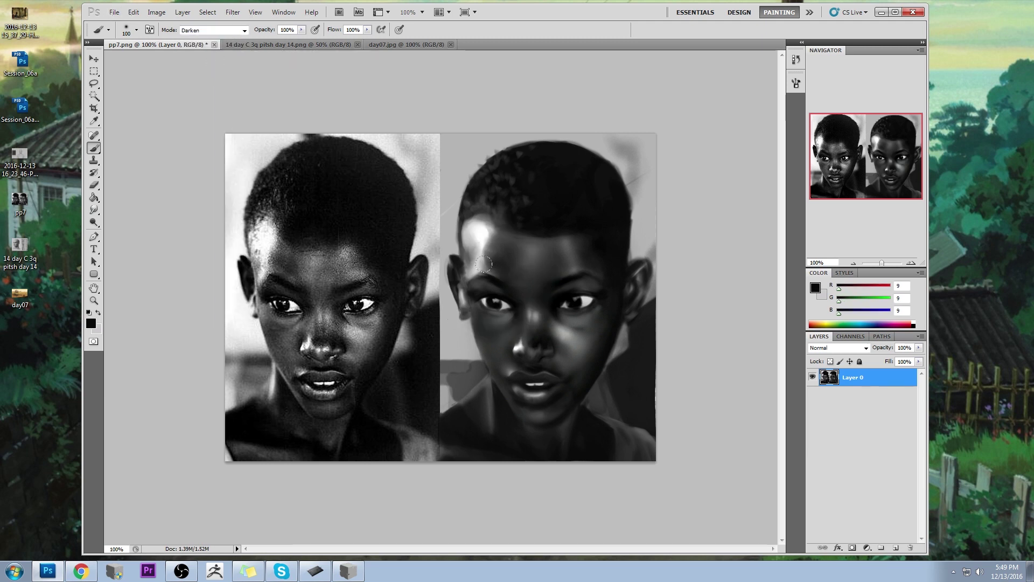
{"action": "left_click", "coordinate": [302, 30]}
{"action": "left_click_drag", "start_coordinate": [299, 40], "coordinate": [268, 41]}
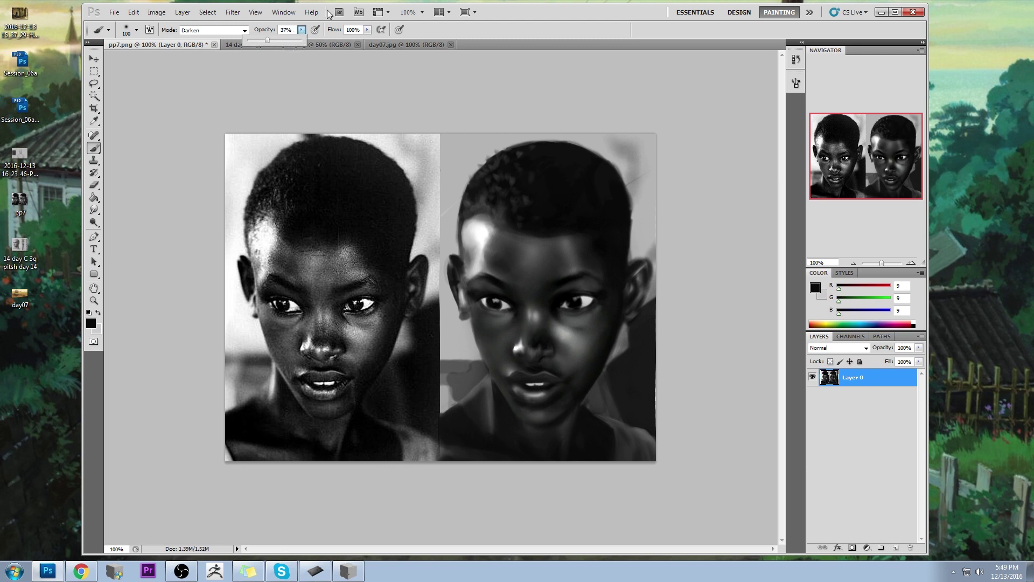
Sample greys around the face and temple, then set the brush mode back to Normal.
{"action": "left_click", "coordinate": [493, 259], "text": "alt"}
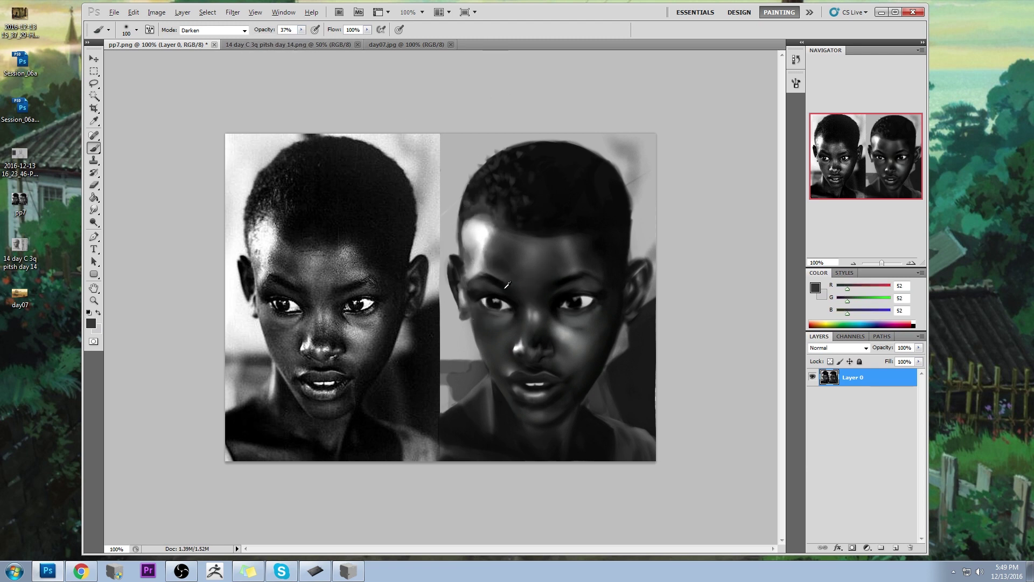
{"action": "left_click", "coordinate": [507, 285], "text": "alt"}
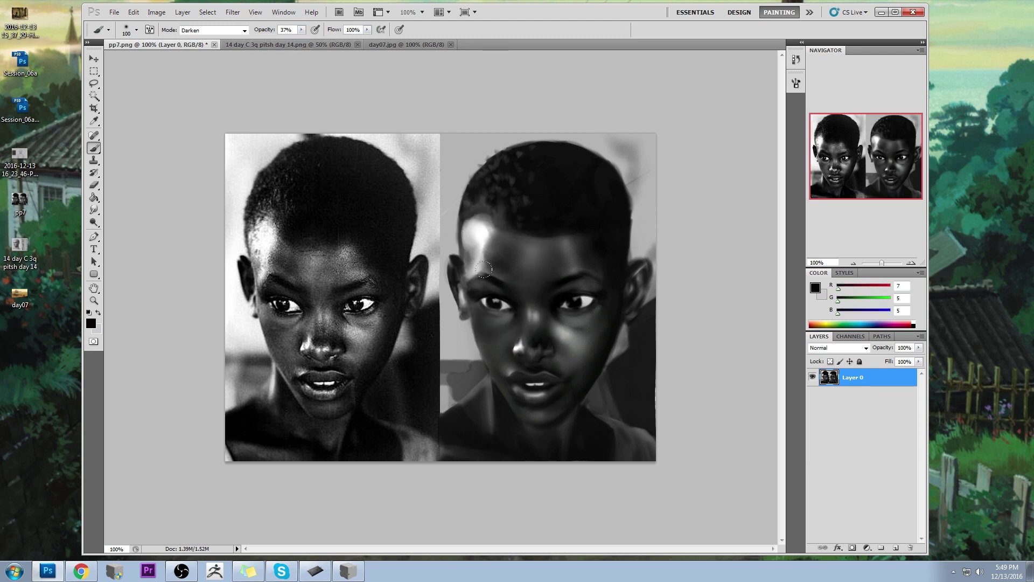
{"action": "left_click", "coordinate": [600, 257], "text": "alt"}
{"action": "left_click", "coordinate": [511, 263], "text": "alt"}
{"action": "left_click", "coordinate": [469, 256], "text": "alt"}
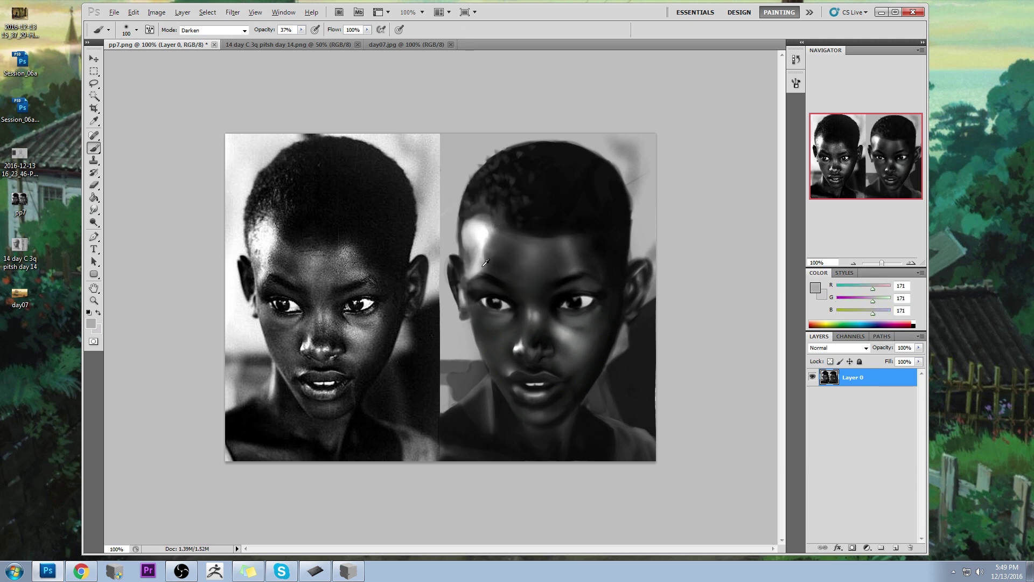
{"action": "left_click", "coordinate": [216, 30]}
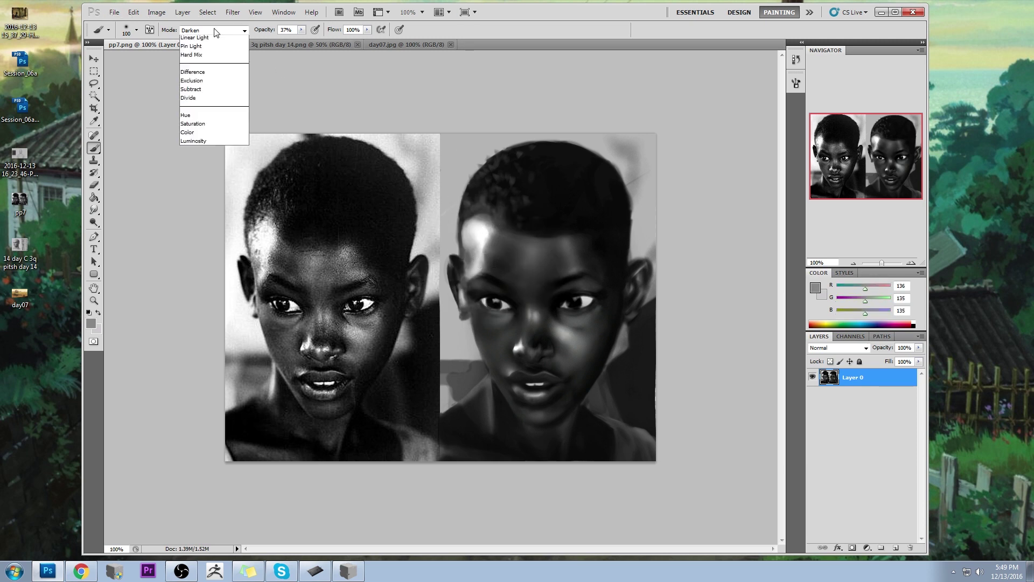
{"action": "left_click", "coordinate": [205, 31]}
Sample near-black from the eye area and darken the left eye corner, resizing the brush to 70.
{"action": "left_click", "coordinate": [524, 266], "text": "alt"}
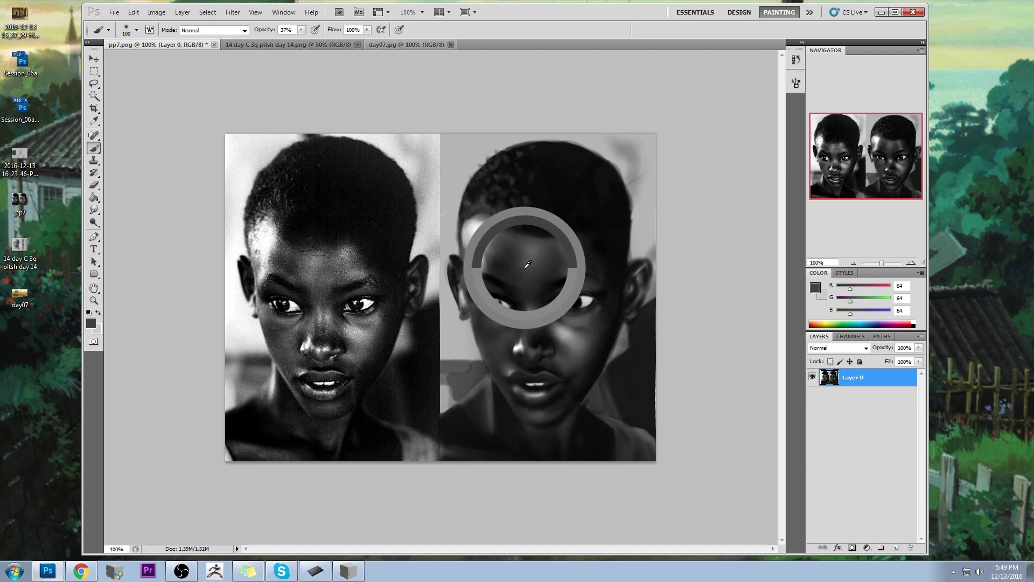
{"action": "left_click", "coordinate": [489, 262], "text": "alt"}
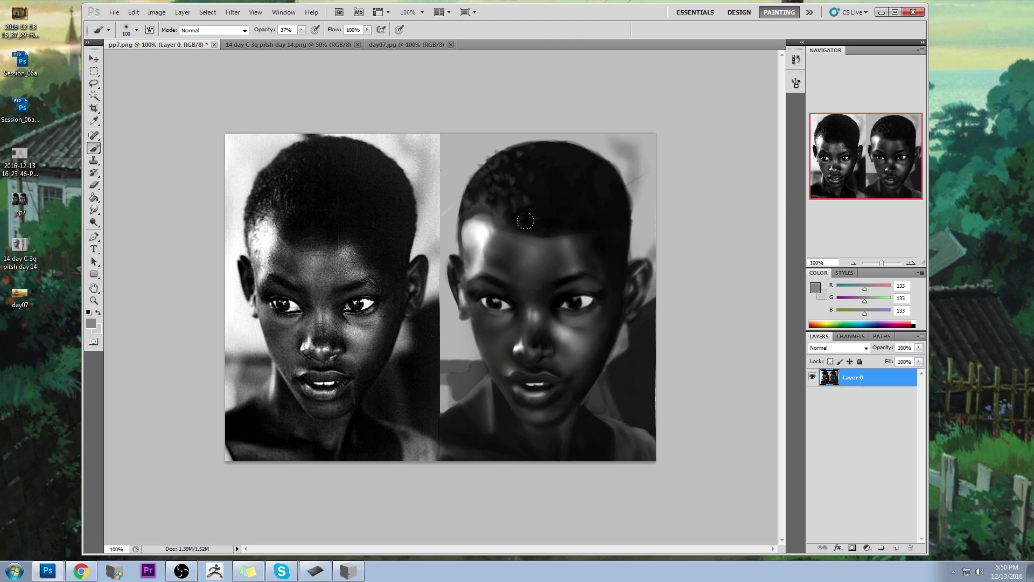
{"action": "left_click", "coordinate": [508, 260], "text": "alt"}
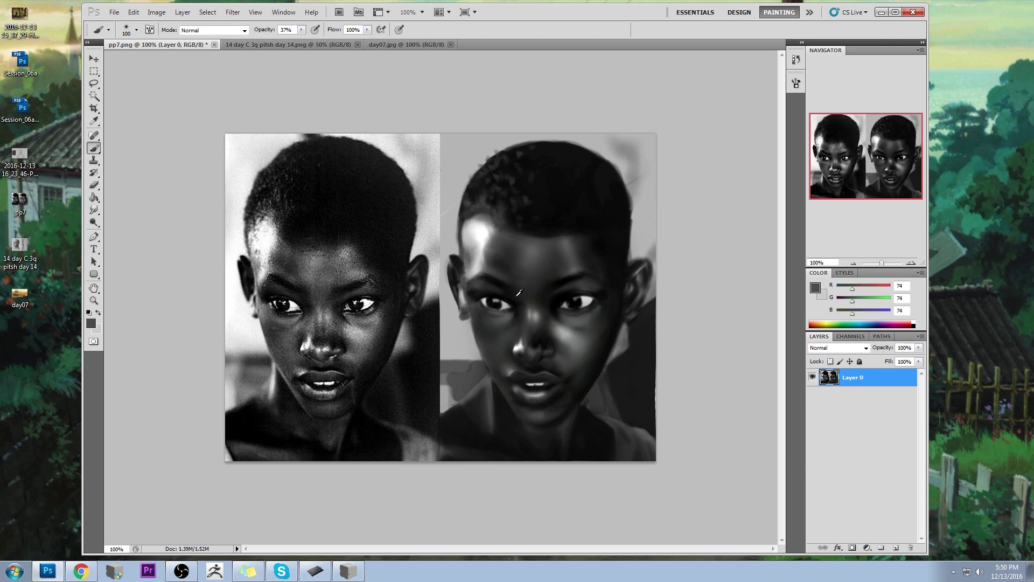
{"action": "left_click", "coordinate": [499, 301], "text": "alt"}
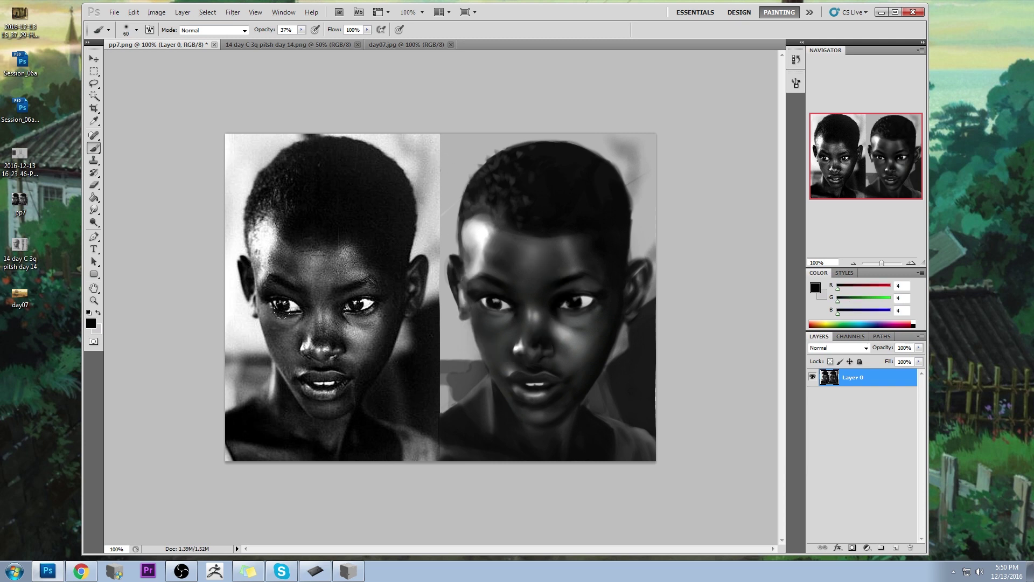
{"action": "left_click_drag", "start_coordinate": [508, 311], "coordinate": [481, 304]}
{"action": "key", "text": "bracketright"}
{"action": "key", "text": "bracketright"}
{"action": "key", "text": "bracketleft"}
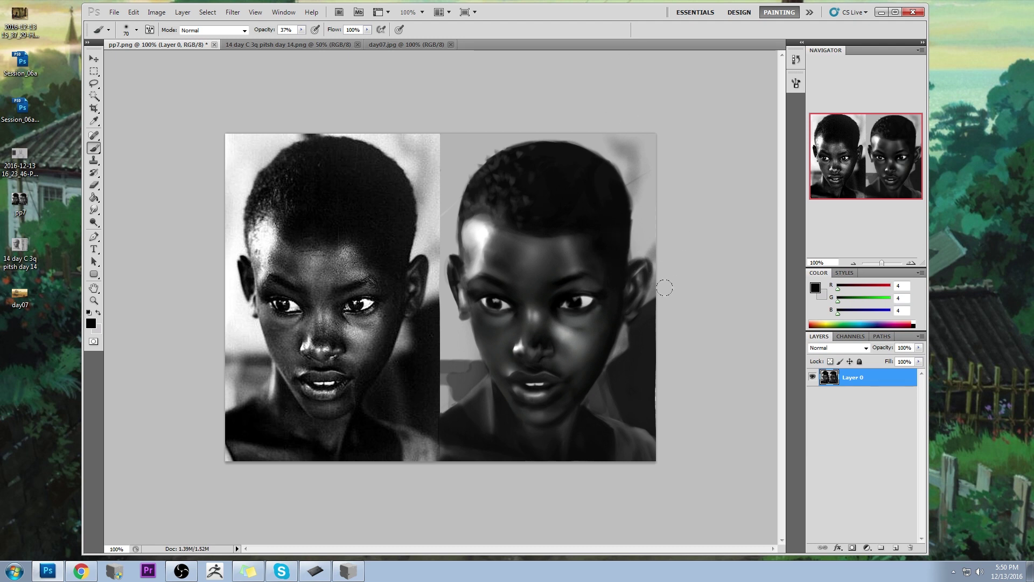
Apply a Liquify Forward Warp to nudge the shape of the painted right eye.
{"action": "left_click", "coordinate": [233, 12]}
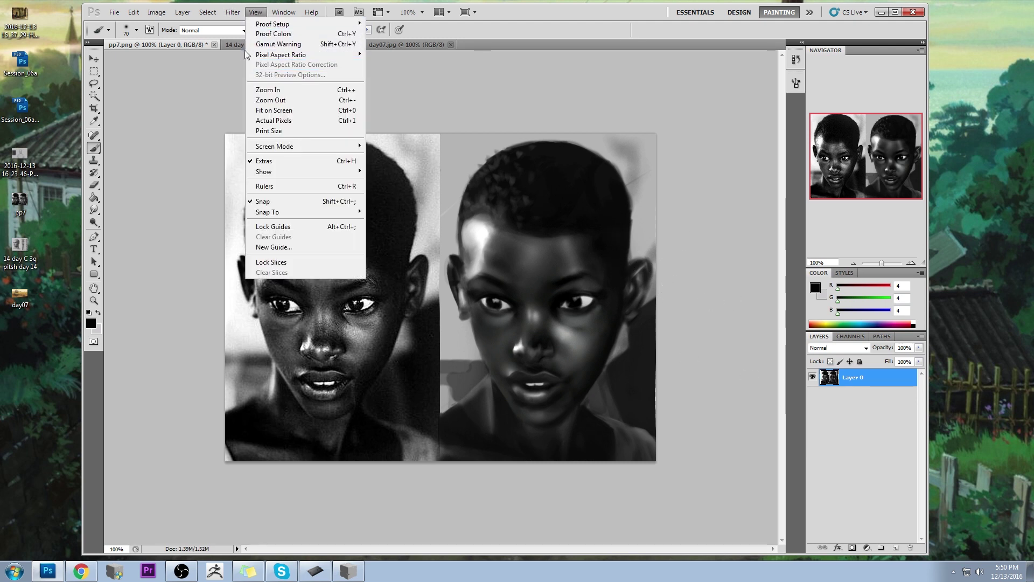
{"action": "left_click", "coordinate": [244, 74]}
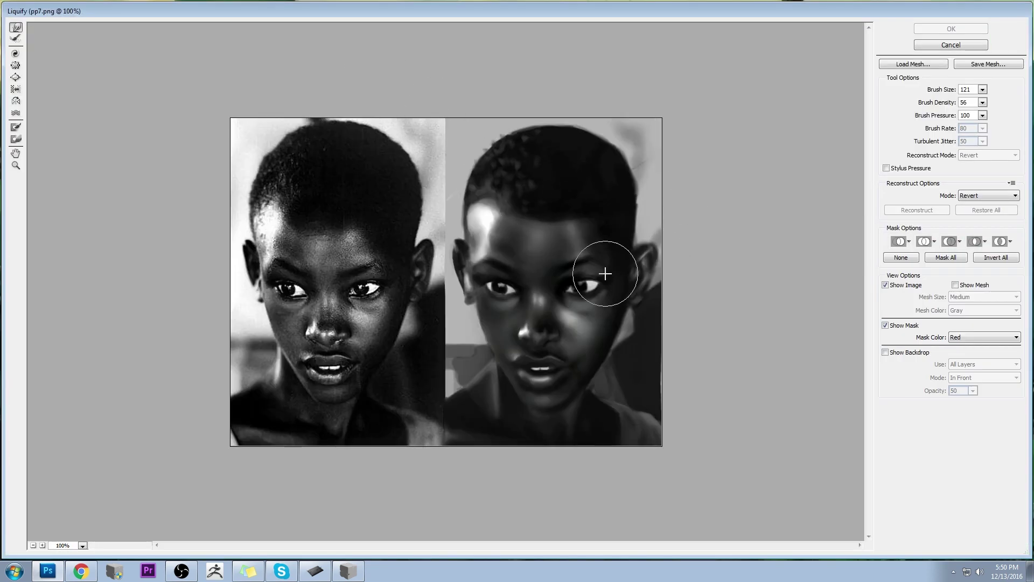
{"action": "mouse_move", "coordinate": [604, 276]}
{"action": "left_mouse_down"}
{"action": "mouse_move", "coordinate": [595, 270]}
{"action": "mouse_move", "coordinate": [614, 286]}
{"action": "mouse_move", "coordinate": [602, 295]}
{"action": "mouse_move", "coordinate": [576, 271]}
{"action": "left_mouse_up"}
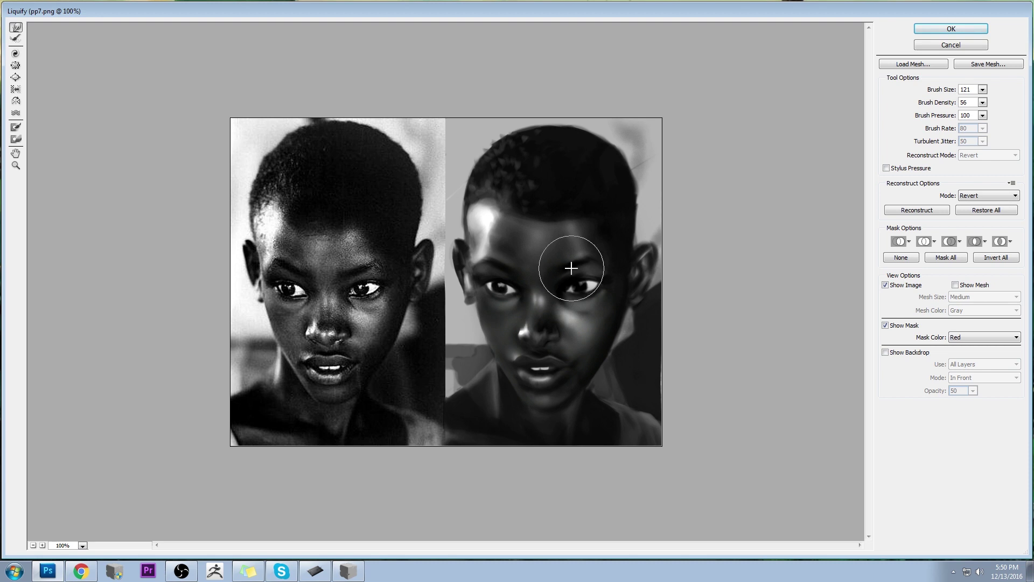
{"action": "left_click", "coordinate": [962, 29]}
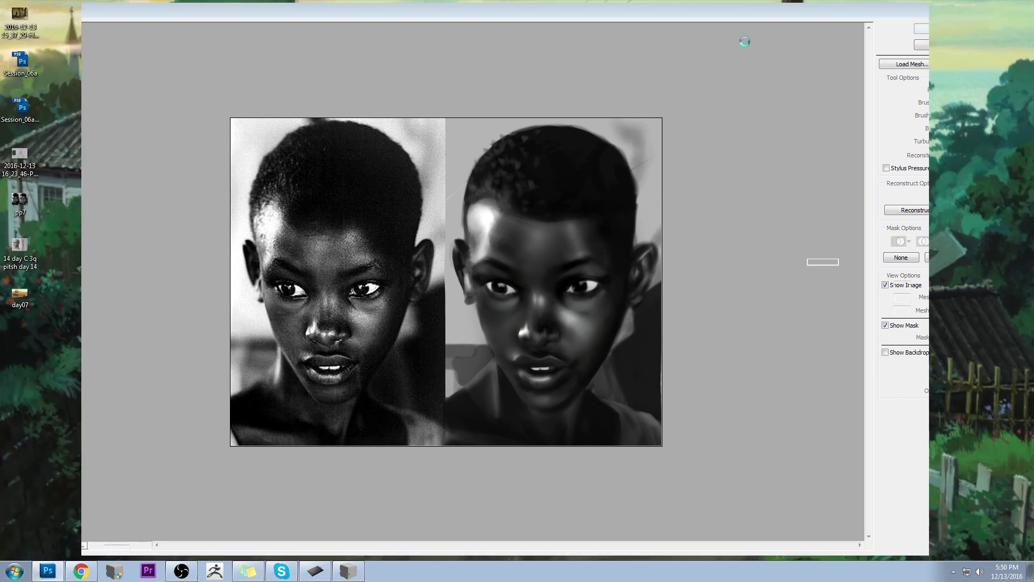
{"action": "right_click", "coordinate": [563, 242]}
Shrink the brush to 40 and lighten the nostril with small light grey dabs.
{"action": "left_click", "coordinate": [654, 168]}
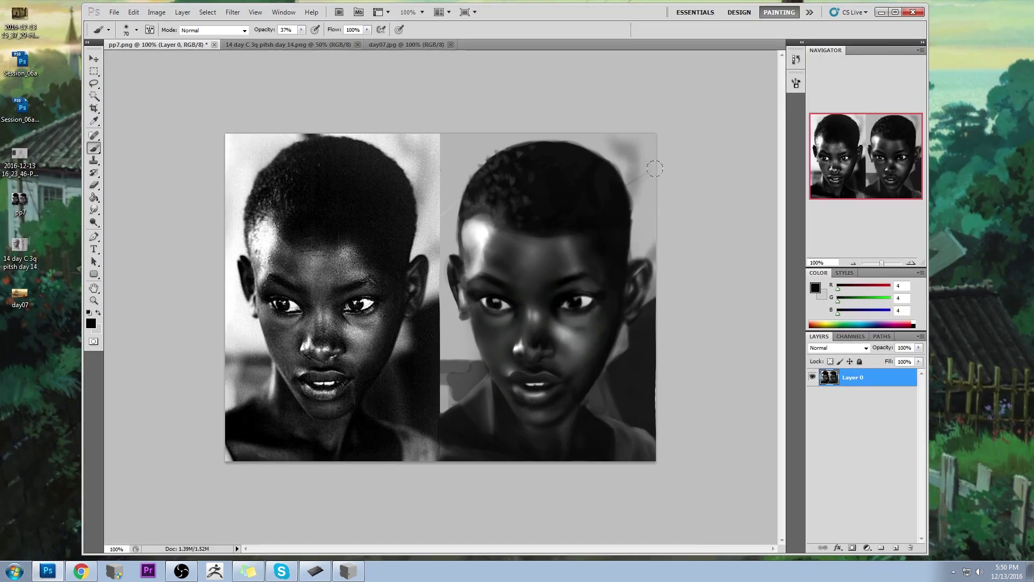
{"action": "left_click", "coordinate": [570, 341], "text": "alt"}
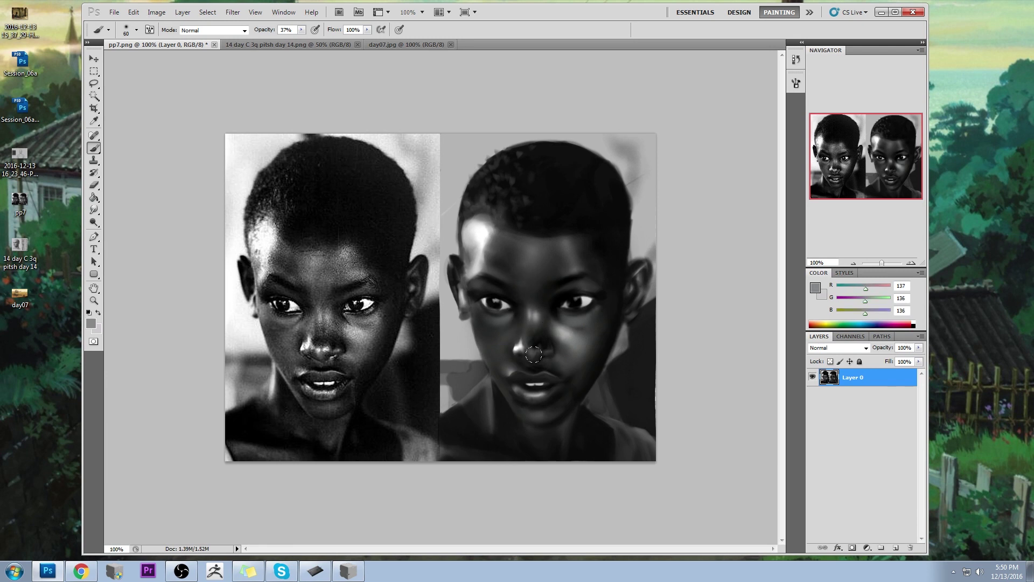
{"action": "key", "text": "bracketleft"}
{"action": "key", "text": "bracketleft"}
{"action": "left_click_drag", "start_coordinate": [547, 360], "coordinate": [547, 359]}
Raise brush opacity to 68%, sample greys near the lip and eye, and open the foreground colour.
{"action": "left_click", "coordinate": [557, 358], "text": "alt"}
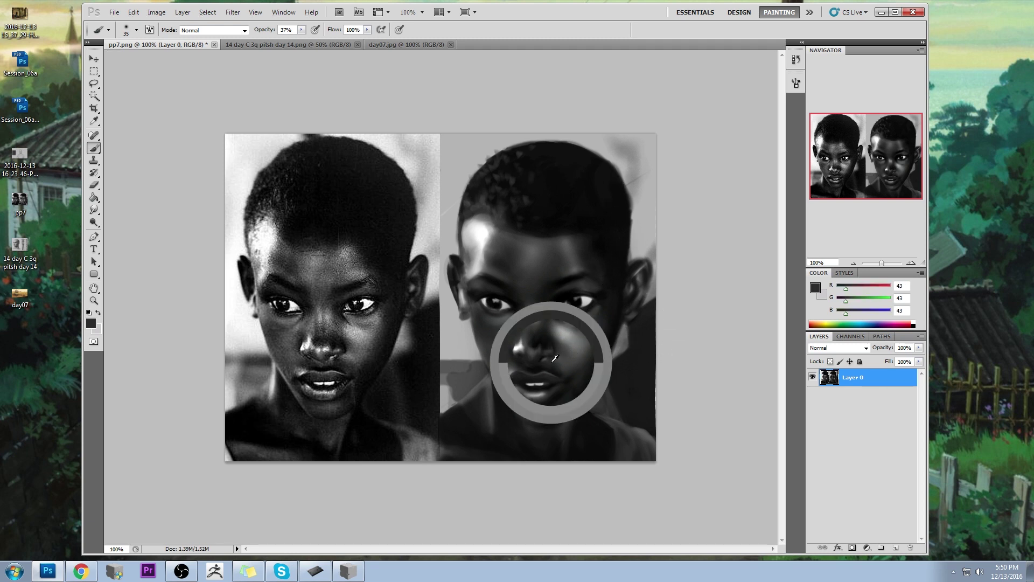
{"action": "left_click", "coordinate": [548, 367], "text": "alt"}
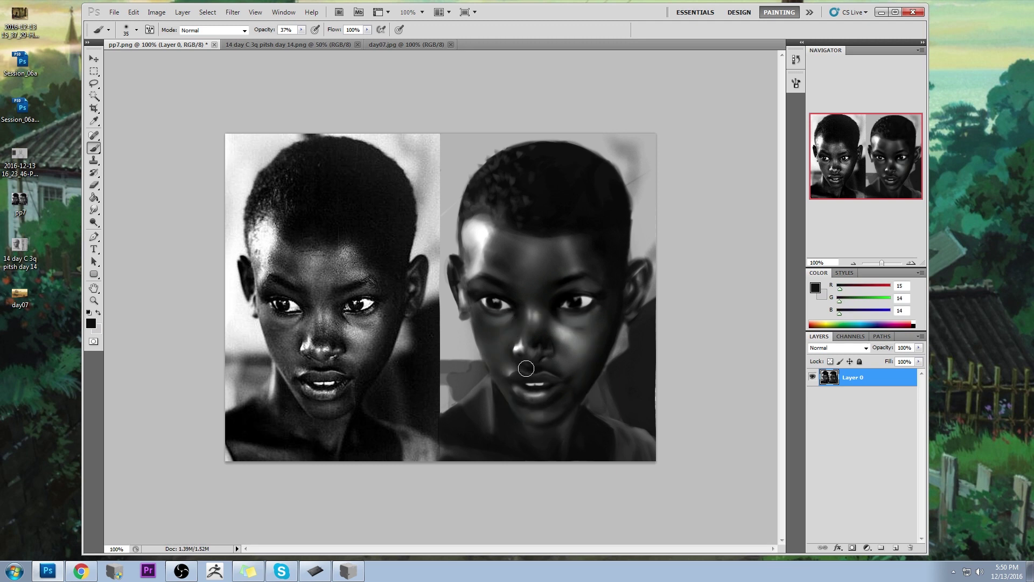
{"action": "left_click_drag", "start_coordinate": [302, 31], "coordinate": [322, 40]}
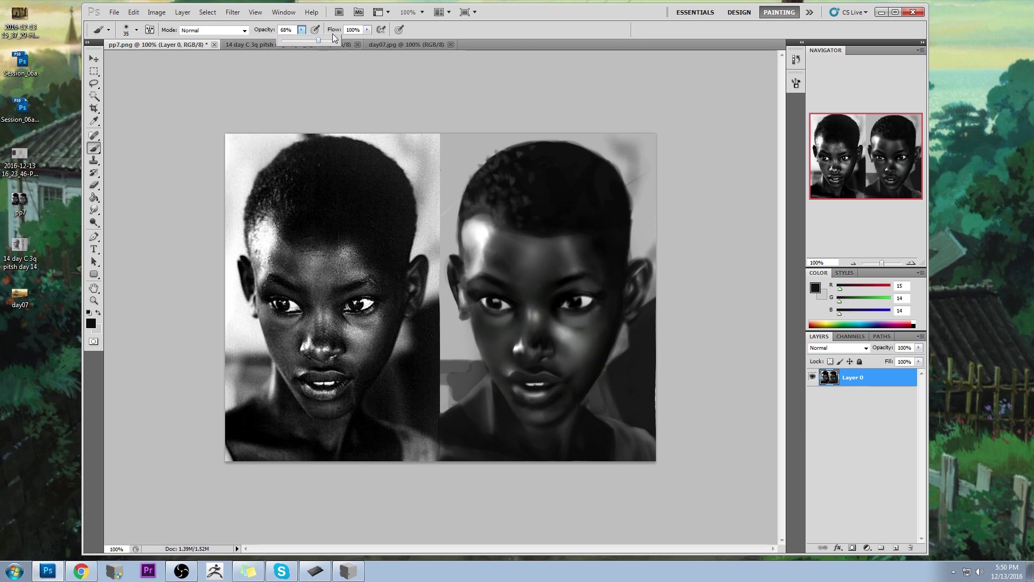
{"action": "left_click", "coordinate": [536, 366], "text": "alt"}
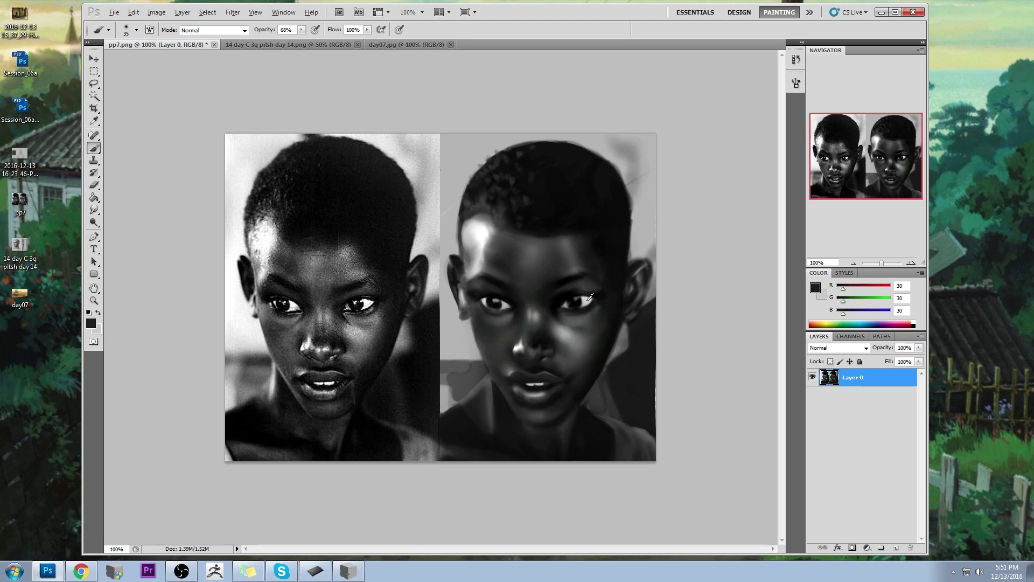
{"action": "left_click", "coordinate": [586, 299], "text": "alt"}
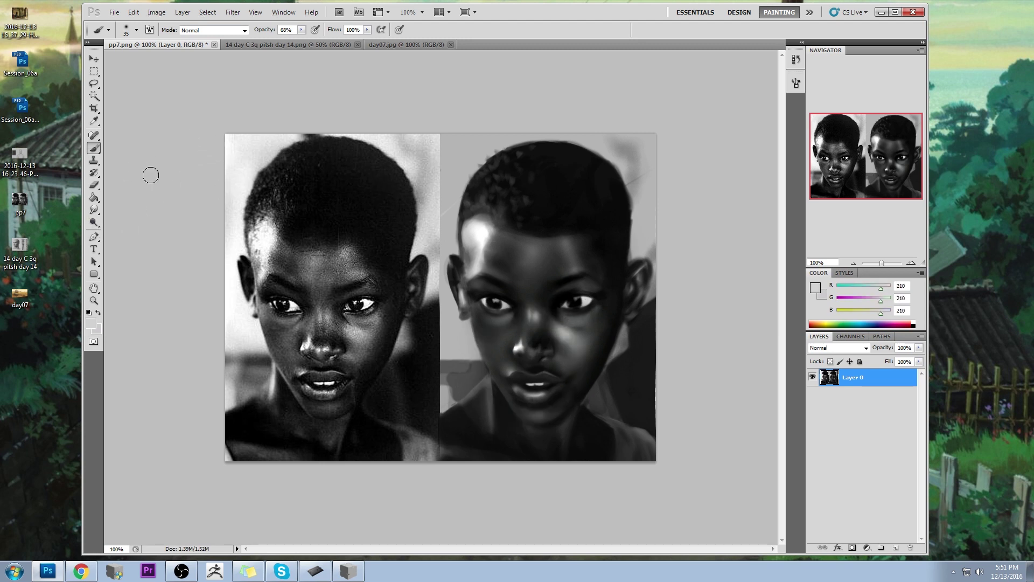
{"action": "left_click", "coordinate": [815, 288]}
Set the paint colour to near-white fdfdfd and enlarge the brush to 50.
{"action": "left_click_drag", "start_coordinate": [741, 96], "coordinate": [728, 94]}
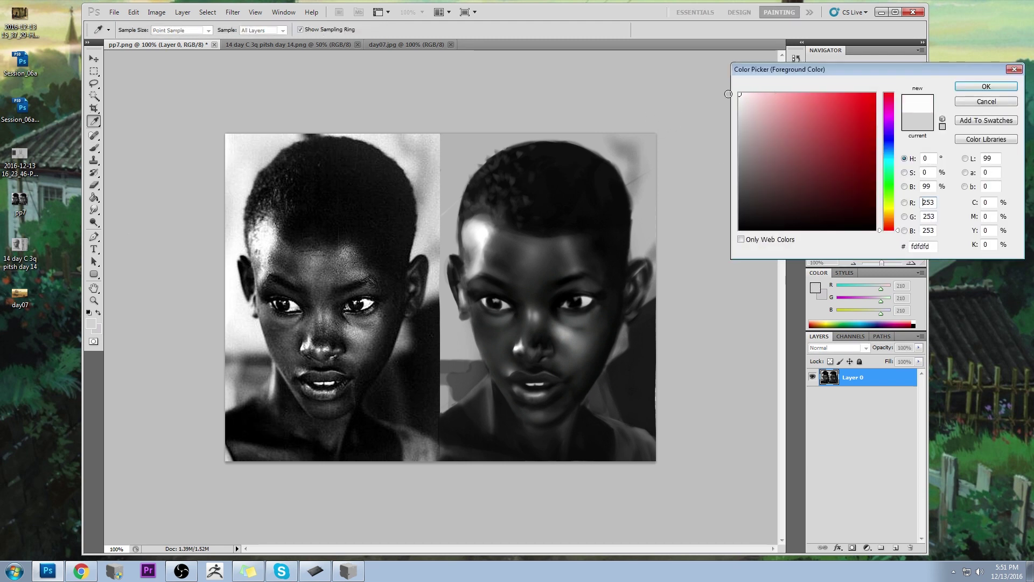
{"action": "left_click", "coordinate": [970, 90]}
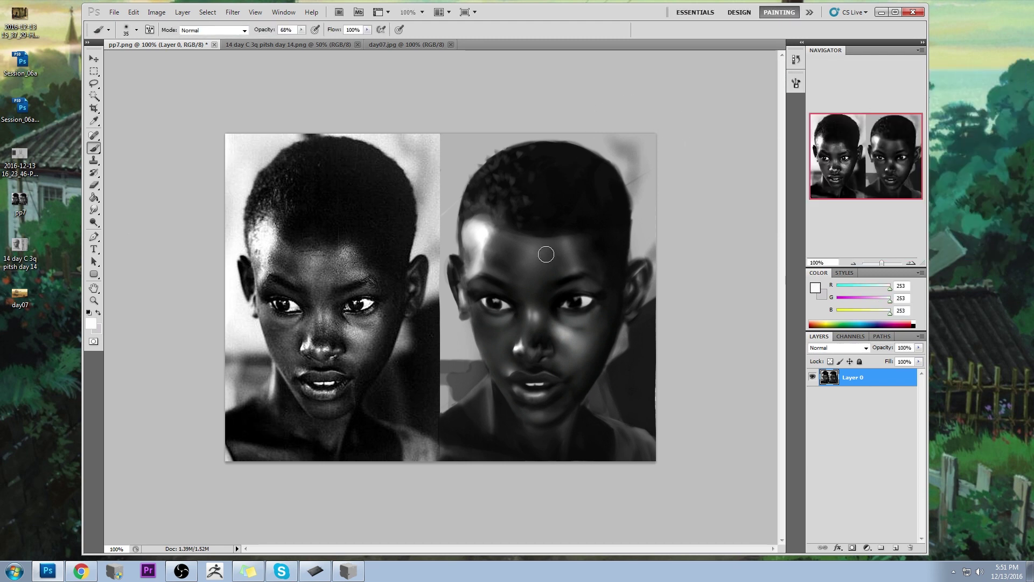
{"action": "key", "text": "bracketright"}
{"action": "key", "text": "bracketright"}
{"action": "key", "text": "bracketright"}
Sample greys from the reference photo's nose and eyes, and near-white from the painted eye.
{"action": "left_click", "coordinate": [319, 341], "text": "alt"}
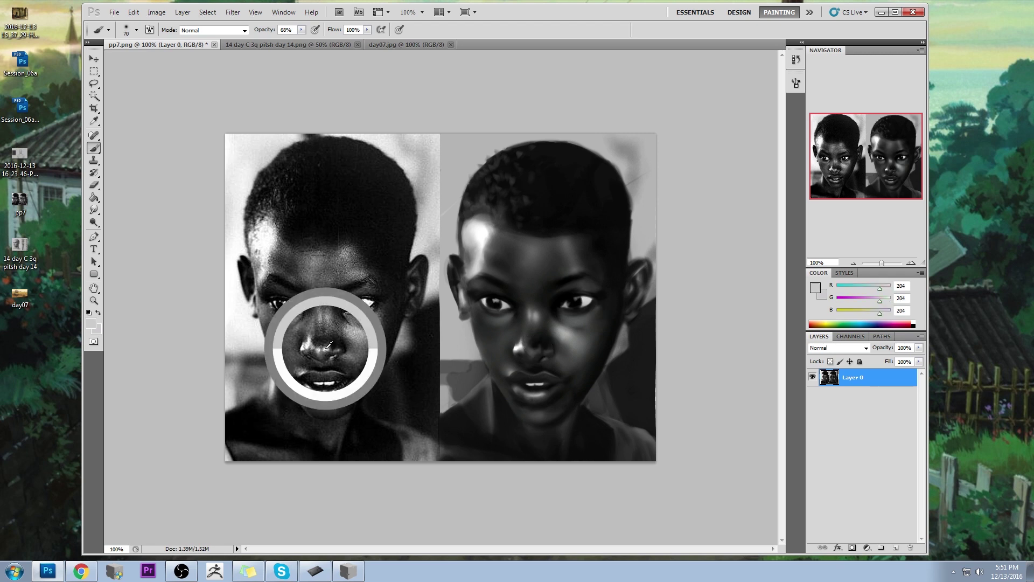
{"action": "left_click", "coordinate": [323, 309], "text": "alt"}
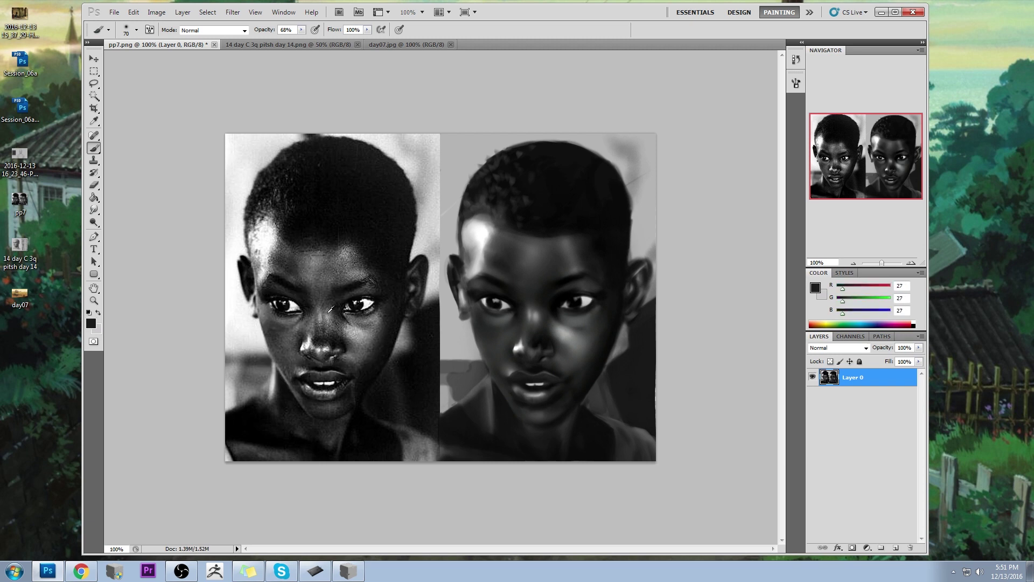
{"action": "left_click", "coordinate": [330, 304], "text": "alt"}
{"action": "left_click", "coordinate": [330, 303], "text": "alt"}
{"action": "left_click", "coordinate": [328, 320], "text": "alt"}
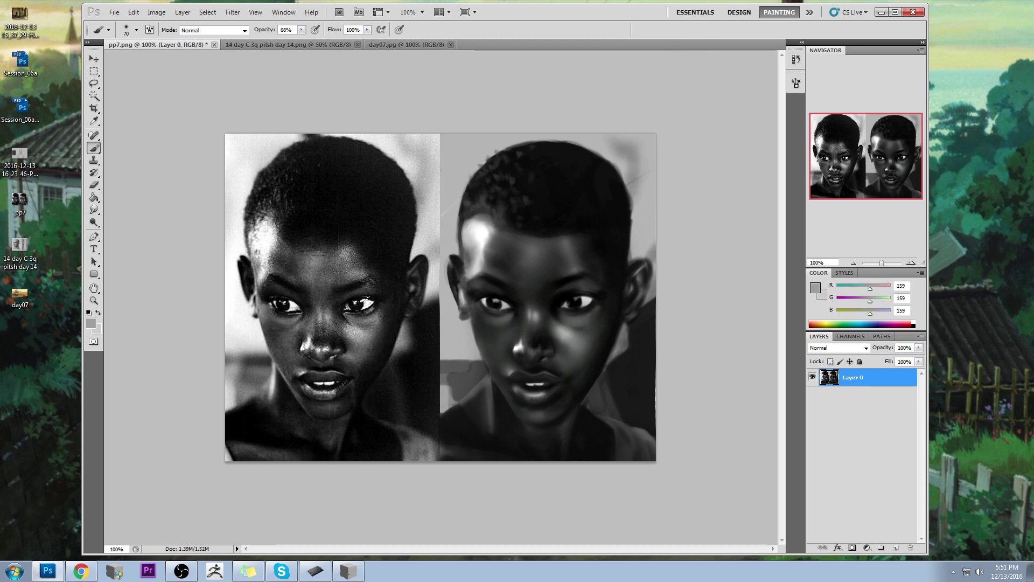
{"action": "left_click", "coordinate": [504, 308], "text": "alt"}
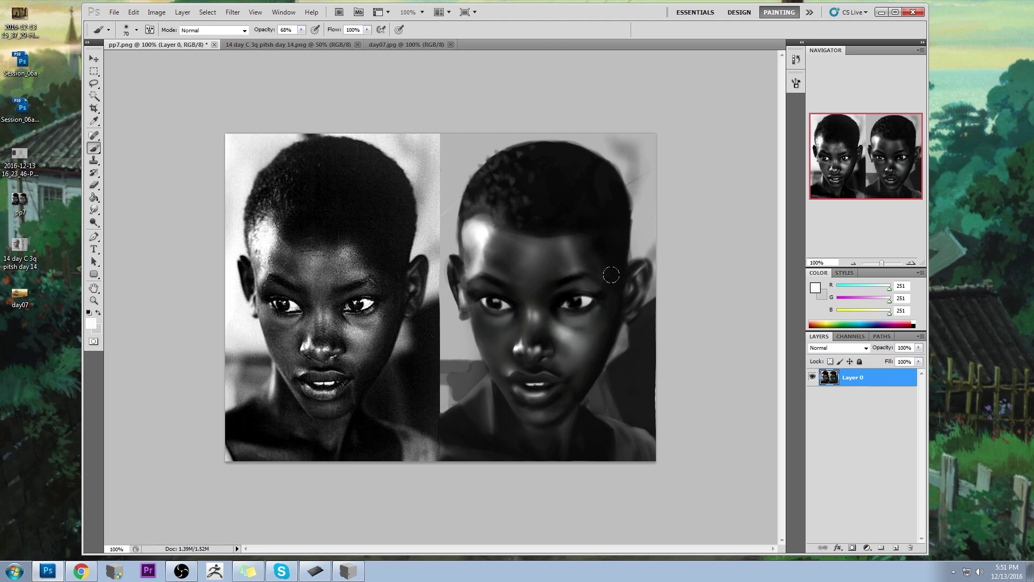
Touch up the nostril in near-black, enlarge the brush to 125, and pick the Smudge tool.
{"action": "left_click", "coordinate": [532, 335], "text": "alt"}
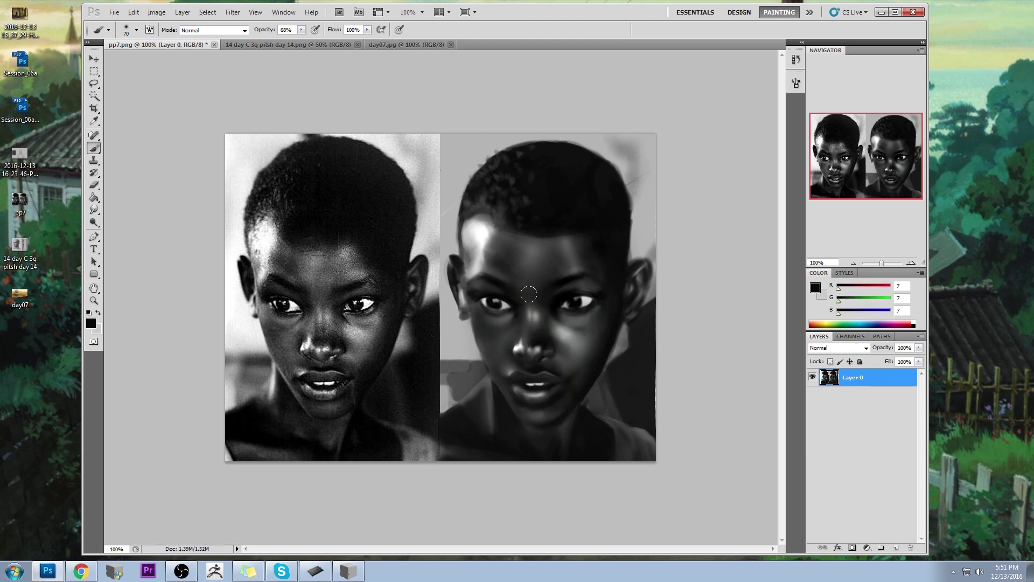
{"action": "key", "text": "bracketleft"}
{"action": "key", "text": "bracketleft"}
{"action": "key", "text": "bracketleft"}
{"action": "key", "text": "bracketleft"}
{"action": "key", "text": "bracketleft"}
{"action": "key", "text": "bracketleft"}
{"action": "key", "text": "bracketleft"}
{"action": "key", "text": "bracketright"}
{"action": "key", "text": "bracketright"}
{"action": "key", "text": "bracketright"}
{"action": "key", "text": "bracketright"}
{"action": "key", "text": "bracketright"}
{"action": "key", "text": "bracketright"}
{"action": "key", "text": "bracketright"}
{"action": "key", "text": "bracketright"}
{"action": "key", "text": "bracketright"}
{"action": "key", "text": "bracketright"}
{"action": "key", "text": "bracketright"}
{"action": "left_click", "coordinate": [94, 210]}
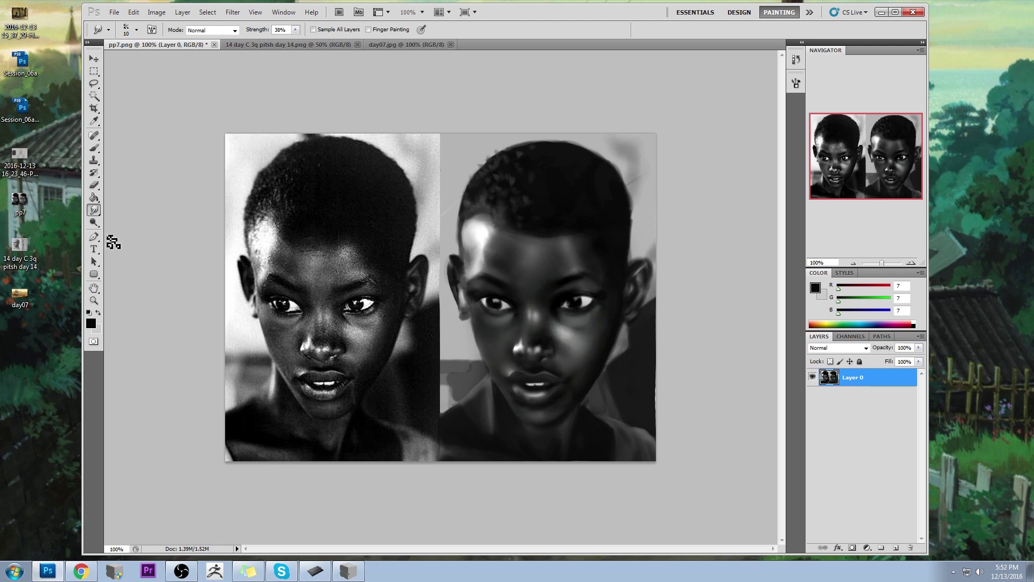
Dodge to brighten the area near the painted ear, then switch to smudging.
{"action": "left_click", "coordinate": [94, 223]}
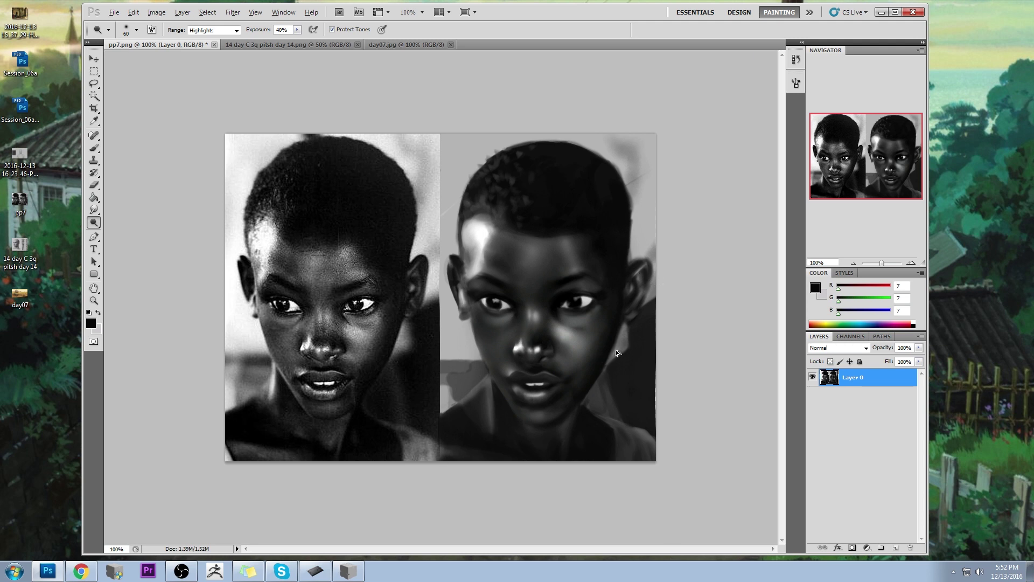
{"action": "key", "text": "alt"}
{"action": "key", "text": "alt"}
{"action": "left_click_drag", "start_coordinate": [658, 342], "coordinate": [636, 337]}
{"action": "left_click_drag", "start_coordinate": [94, 210], "coordinate": [135, 231]}
{"action": "left_click", "coordinate": [134, 231]}
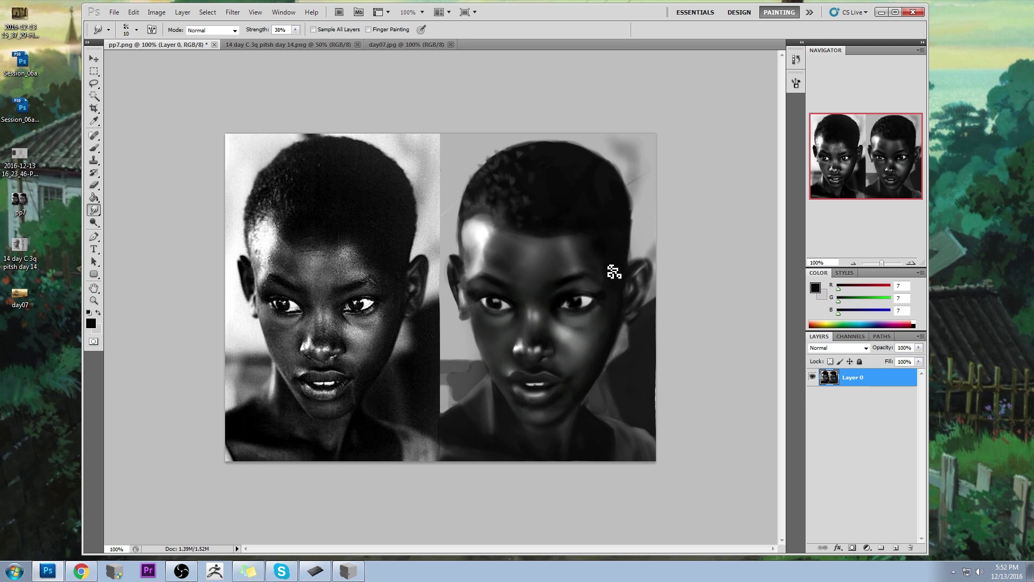
Dab light grey beside the nose with a 50 px brush at 39% opacity and smudge it.
{"action": "key", "text": "b"}
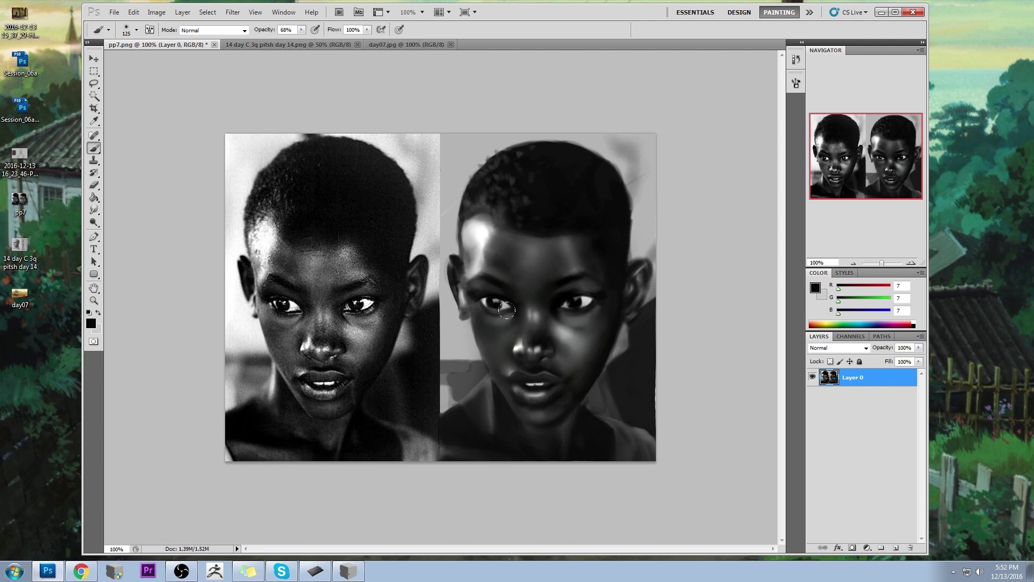
{"action": "left_click", "coordinate": [455, 146], "text": "alt"}
{"action": "key", "text": "bracketleft"}
{"action": "key", "text": "bracketleft"}
{"action": "key", "text": "bracketleft"}
{"action": "left_click", "coordinate": [516, 342]}
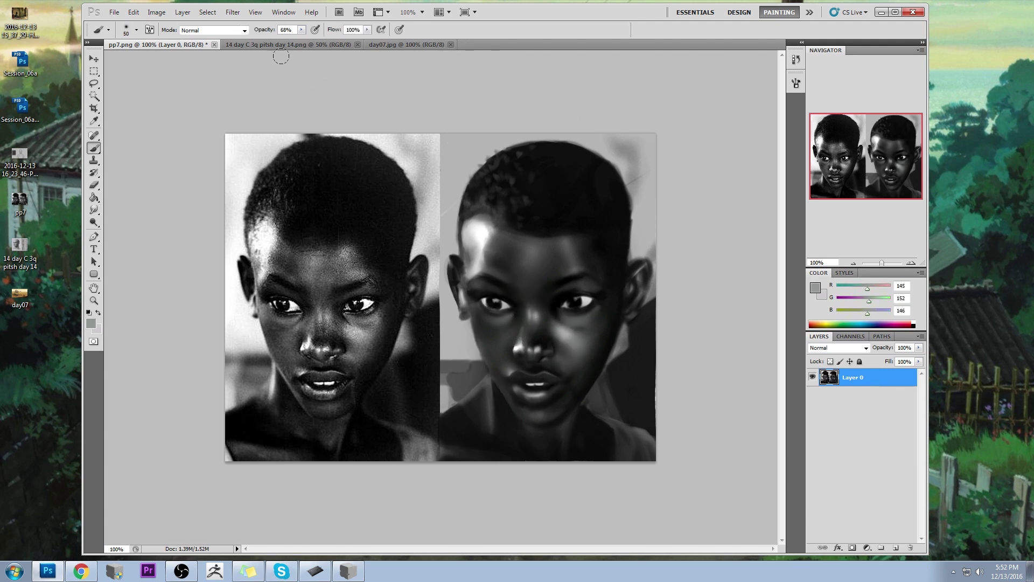
{"action": "left_click_drag", "start_coordinate": [301, 30], "coordinate": [286, 40]}
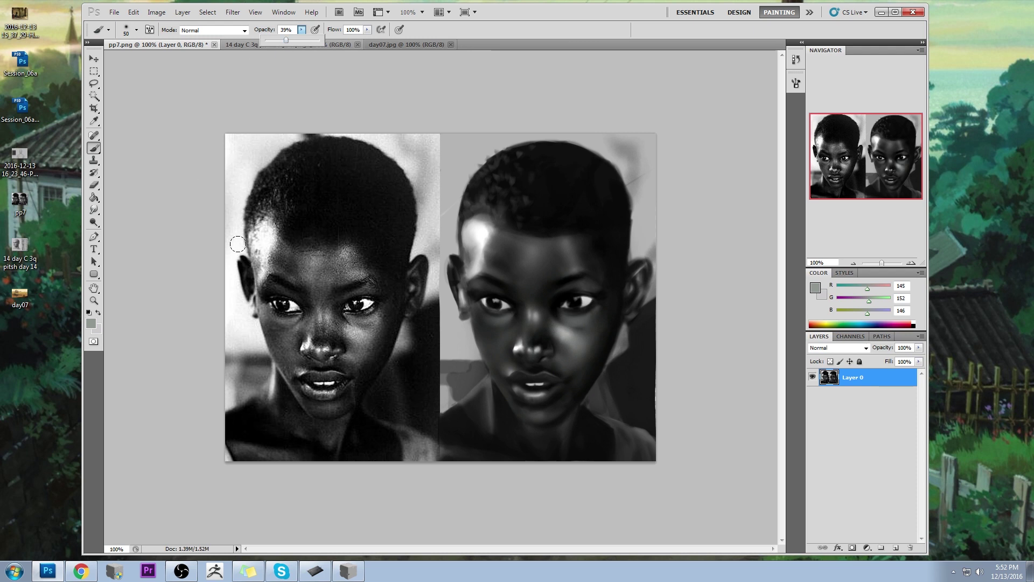
{"action": "left_click", "coordinate": [519, 336]}
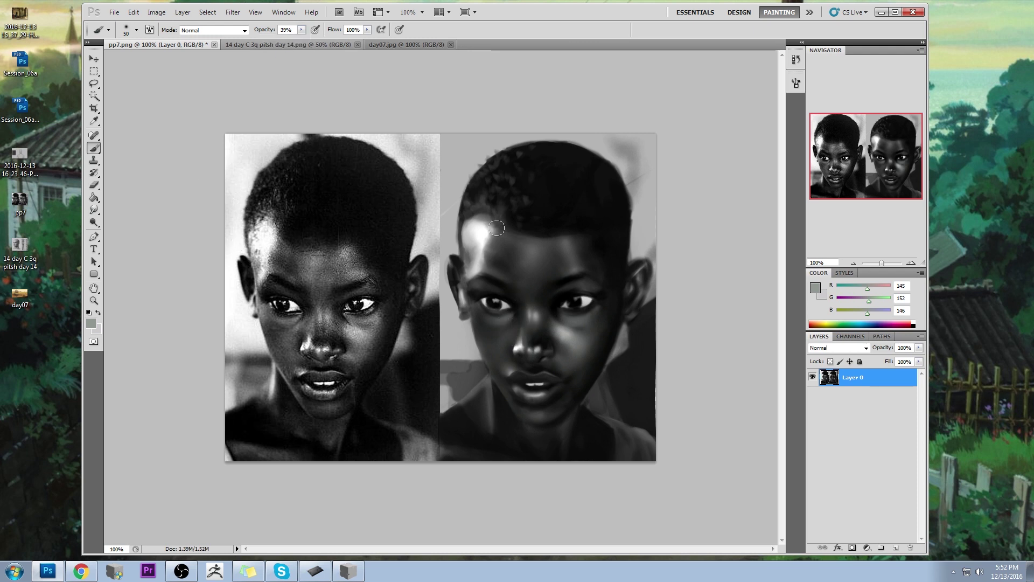
{"action": "left_click", "coordinate": [530, 333], "text": "alt"}
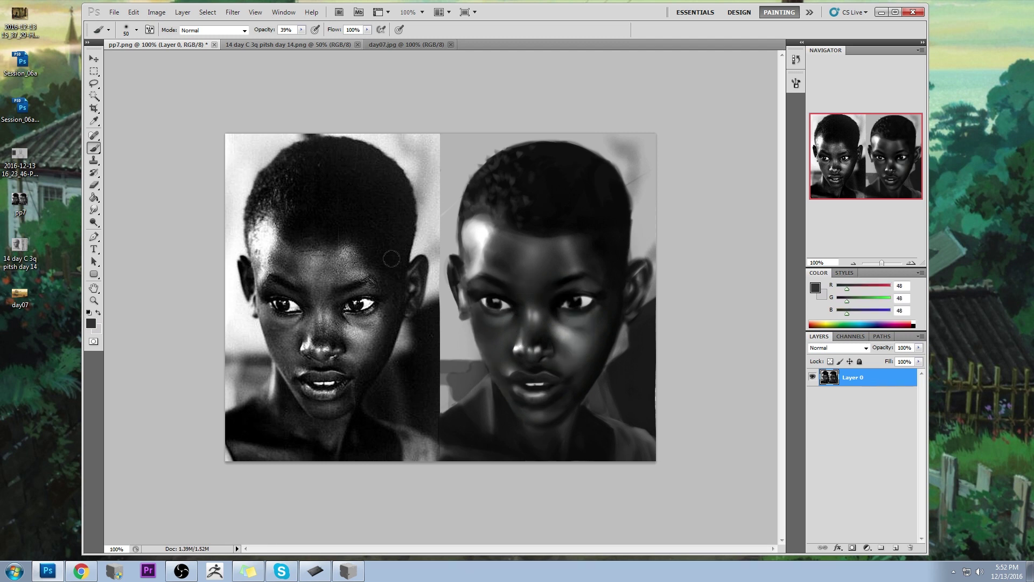
{"action": "mouse_move", "coordinate": [94, 209]}
{"action": "left_mouse_down"}
{"action": "mouse_move", "coordinate": [115, 221]}
{"action": "mouse_move", "coordinate": [446, 120]}
{"action": "left_mouse_up"}
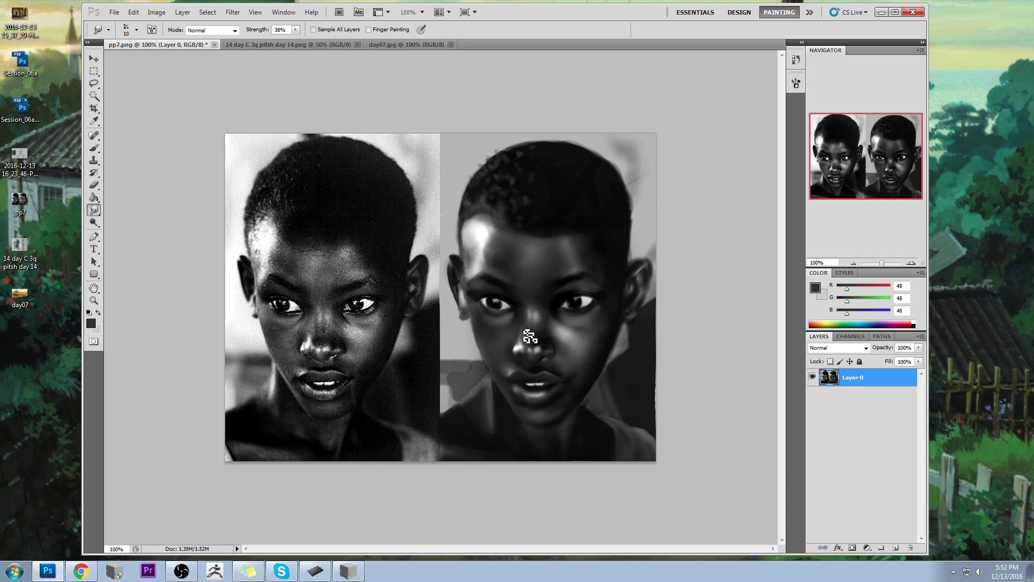
Lighten the nose bridge with soft grey and paint a white catchlight in the right eye.
{"action": "key", "text": "b"}
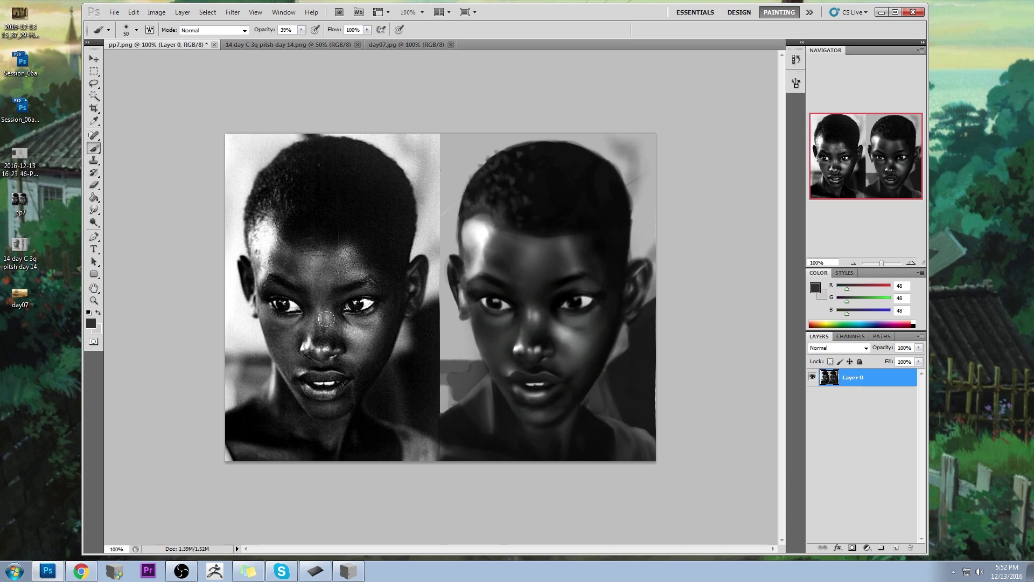
{"action": "left_click", "coordinate": [324, 325], "text": "alt"}
{"action": "left_click", "coordinate": [538, 313], "text": "alt"}
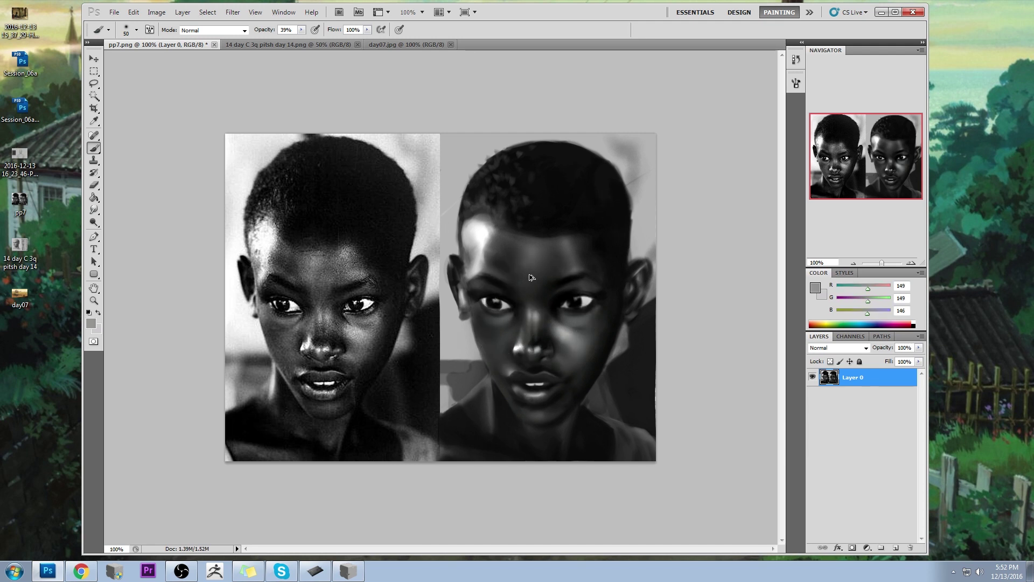
{"action": "mouse_move", "coordinate": [521, 340]}
{"action": "left_mouse_down"}
{"action": "mouse_move", "coordinate": [533, 335]}
{"action": "mouse_move", "coordinate": [529, 316]}
{"action": "mouse_move", "coordinate": [531, 336]}
{"action": "left_mouse_up"}
{"action": "left_click_drag", "start_coordinate": [585, 301], "coordinate": [587, 303]}
{"action": "left_click", "coordinate": [80, 571]}
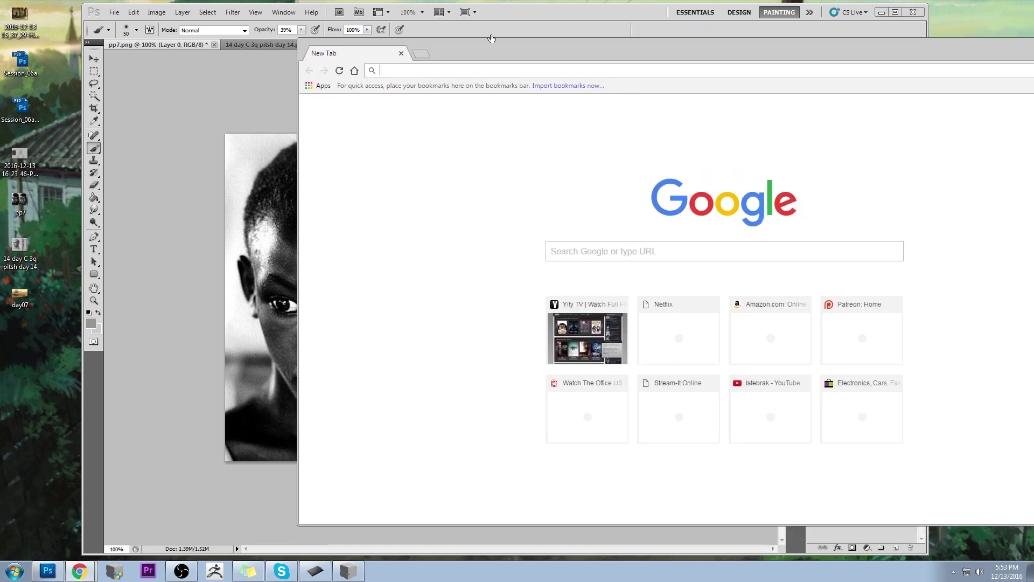
{"action": "type", "text": "www.istebr"}
{"action": "key", "text": "Return"}
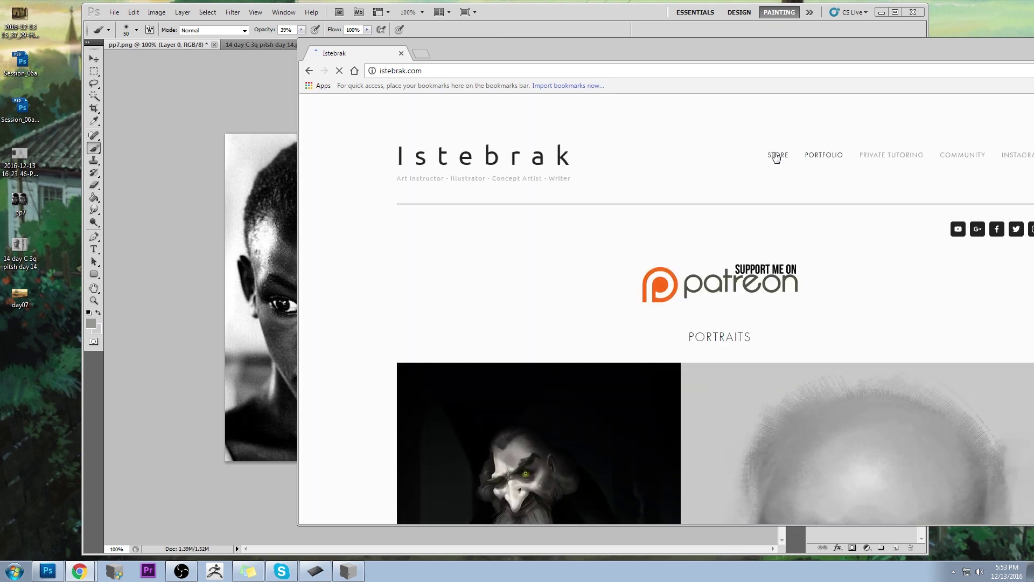
{"action": "left_click", "coordinate": [776, 156]}
{"action": "left_click_drag", "start_coordinate": [807, 56], "coordinate": [695, 44]}
{"action": "scroll", "coordinate": [705, 231], "scroll_direction": "down", "scroll_amount": 20}
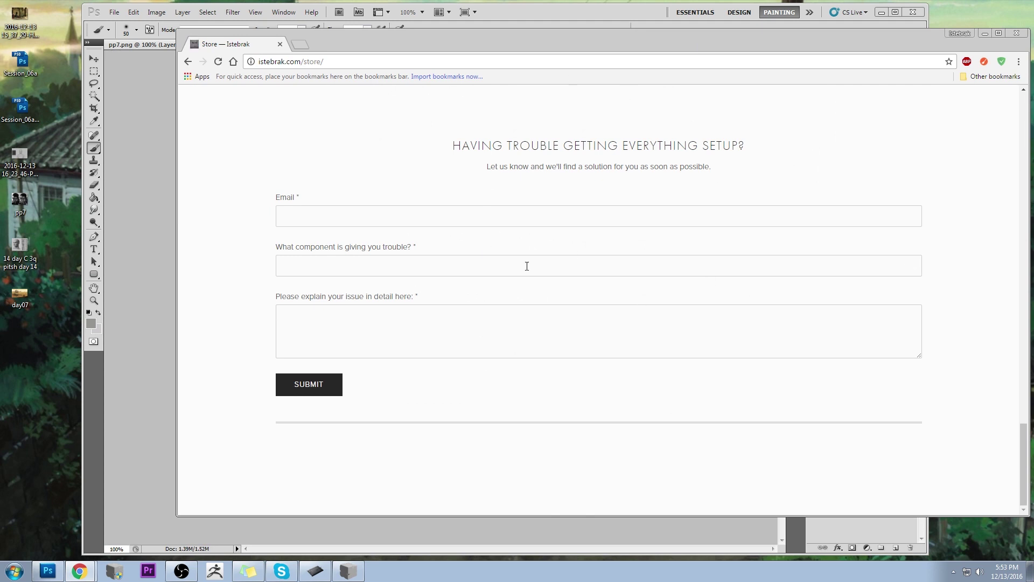
{"action": "left_click", "coordinate": [507, 59]}
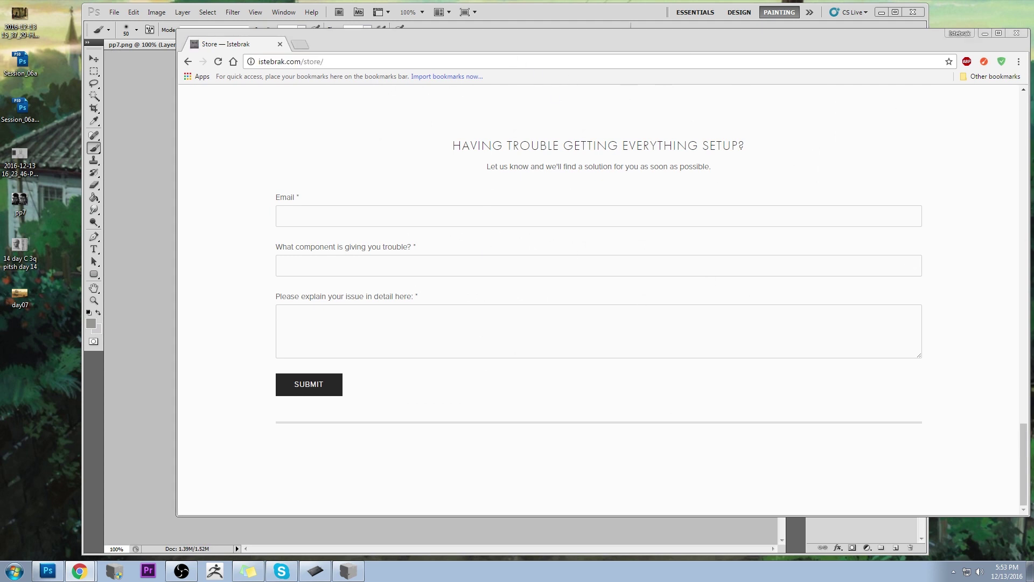
{"action": "left_click", "coordinate": [1016, 33]}
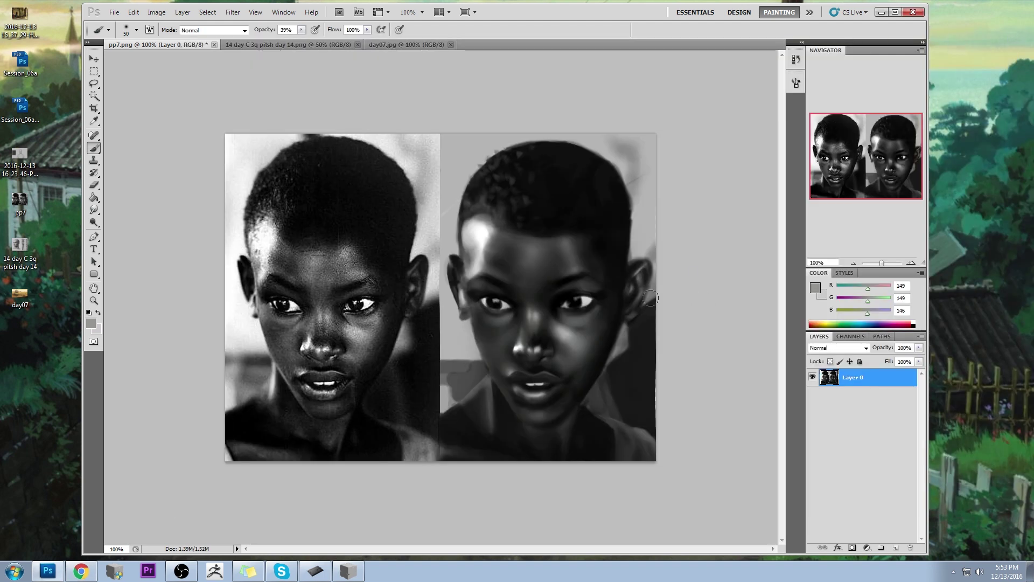
Sample the cheek's dark grey, raise brush opacity from 77% to 89%, and select the Smudge tool.
{"action": "left_click", "coordinate": [555, 314], "text": "alt"}
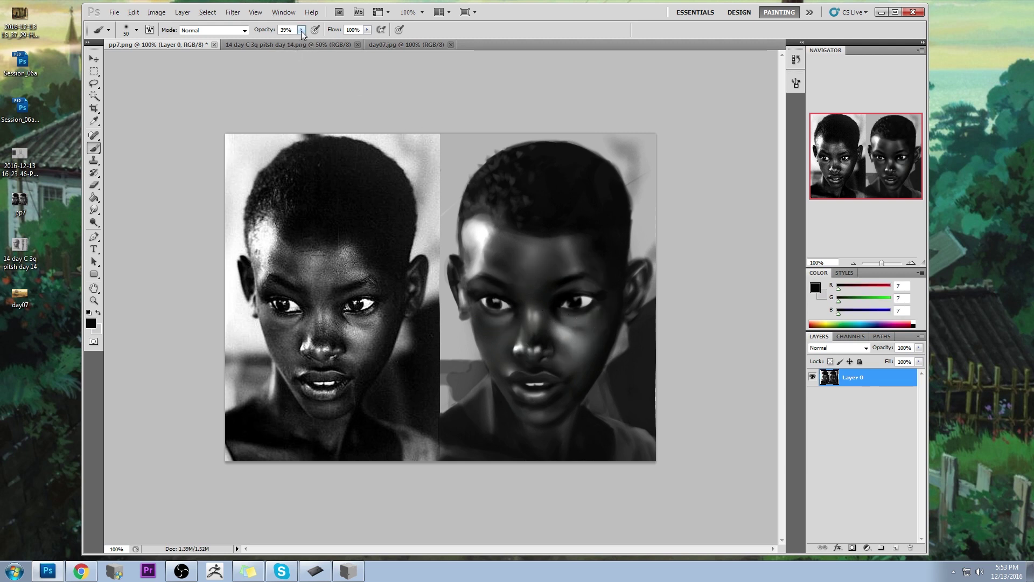
{"action": "key", "text": "7"}
{"action": "key", "text": "7"}
{"action": "left_click", "coordinate": [556, 311], "text": "alt"}
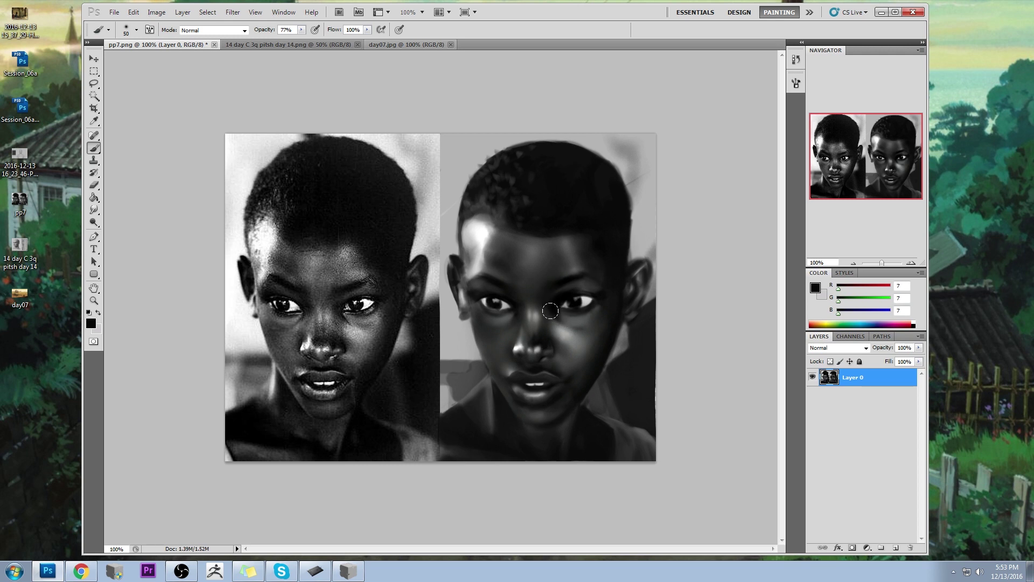
{"action": "left_click", "coordinate": [568, 317], "text": "alt"}
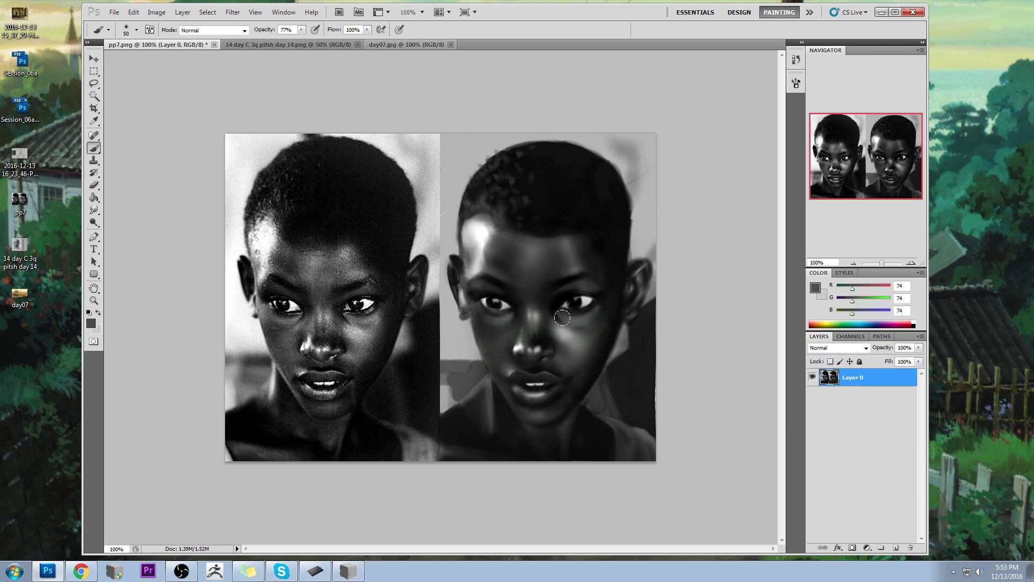
{"action": "left_click_drag", "start_coordinate": [301, 30], "coordinate": [317, 46]}
{"action": "left_click_drag", "start_coordinate": [94, 210], "coordinate": [135, 230]}
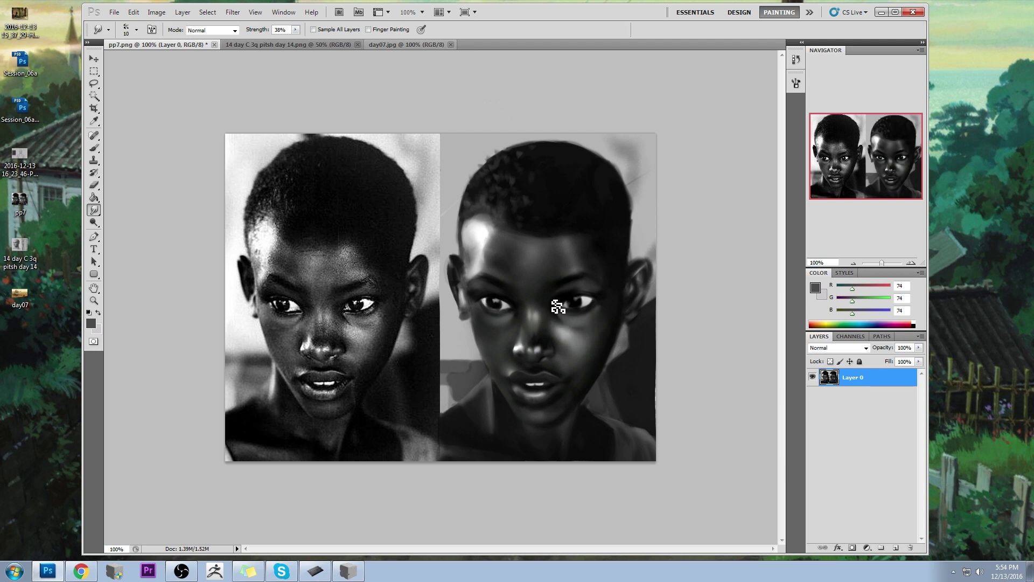
With the Brush and a larger size, sample dark greys and deepen the shading around the painted left eye.
{"action": "key", "text": "b"}
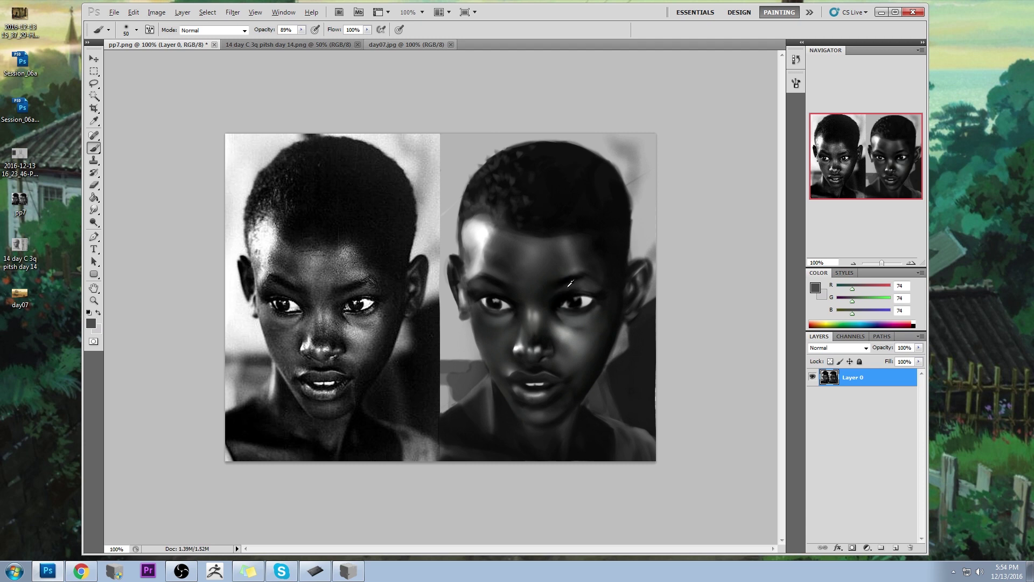
{"action": "left_click", "coordinate": [569, 285], "text": "alt"}
{"action": "left_click", "coordinate": [573, 282], "text": "alt"}
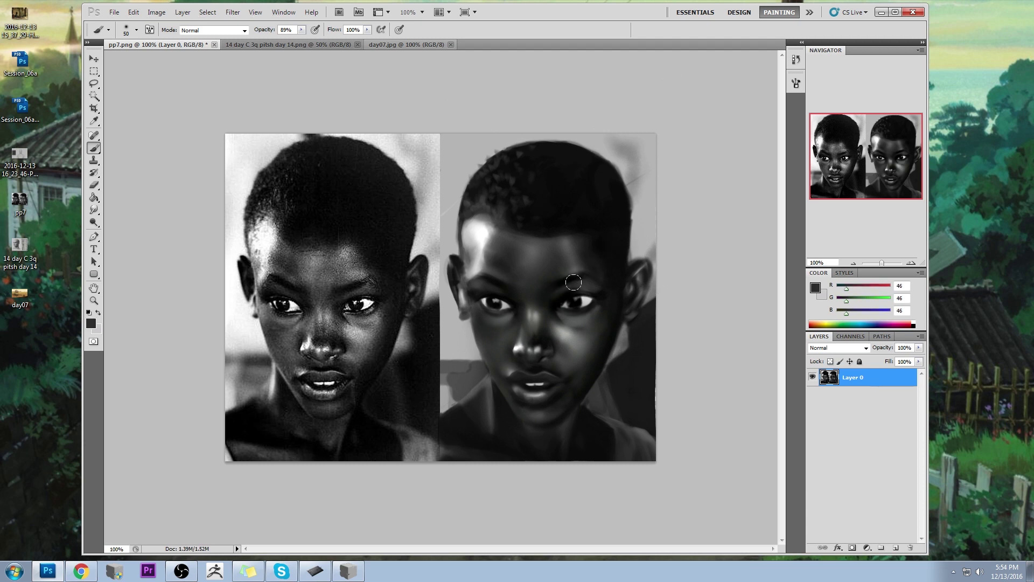
{"action": "key", "text": "alt"}
{"action": "left_click", "coordinate": [498, 287], "text": "alt"}
{"action": "left_click", "coordinate": [576, 283], "text": "alt"}
{"action": "left_click", "coordinate": [304, 289], "text": "alt"}
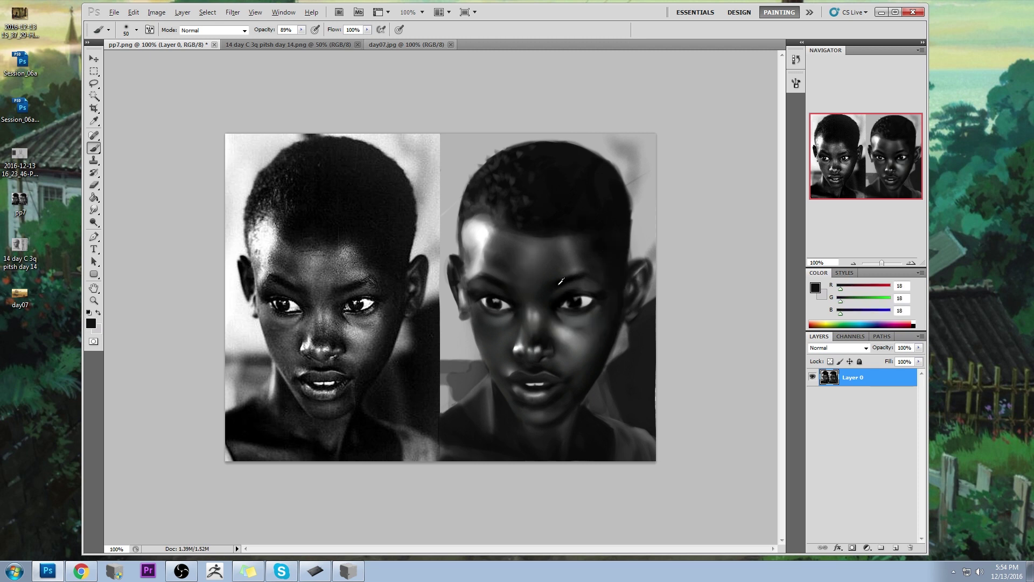
{"action": "left_click", "coordinate": [562, 281], "text": "alt"}
{"action": "key", "text": "bracketright"}
{"action": "key", "text": "bracketright"}
{"action": "left_click", "coordinate": [502, 322], "text": "alt"}
{"action": "left_click", "coordinate": [499, 305]}
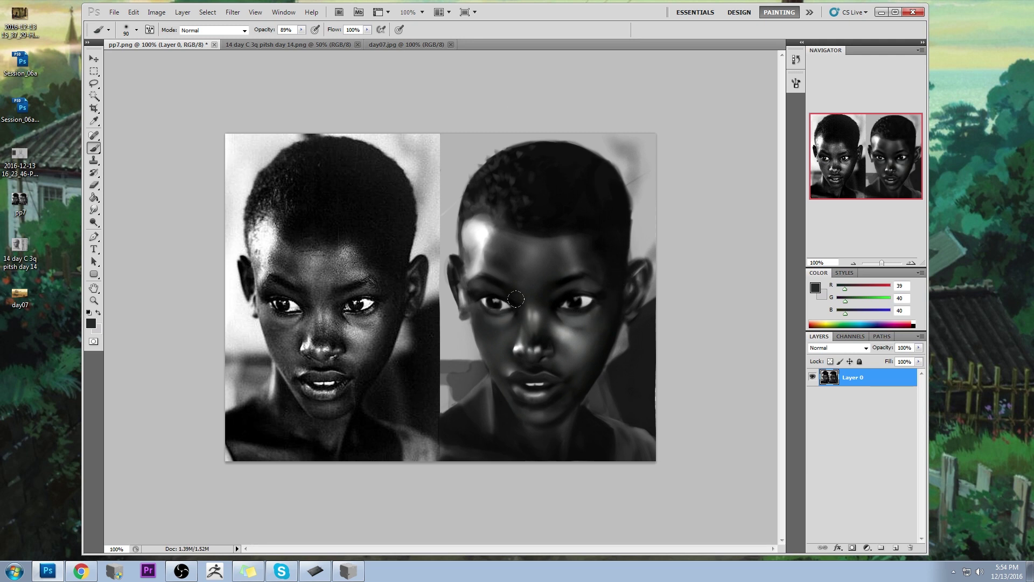
Paint near-white highlights along the painted nose, then lower brush opacity to 5%.
{"action": "left_click", "coordinate": [518, 343], "text": "alt"}
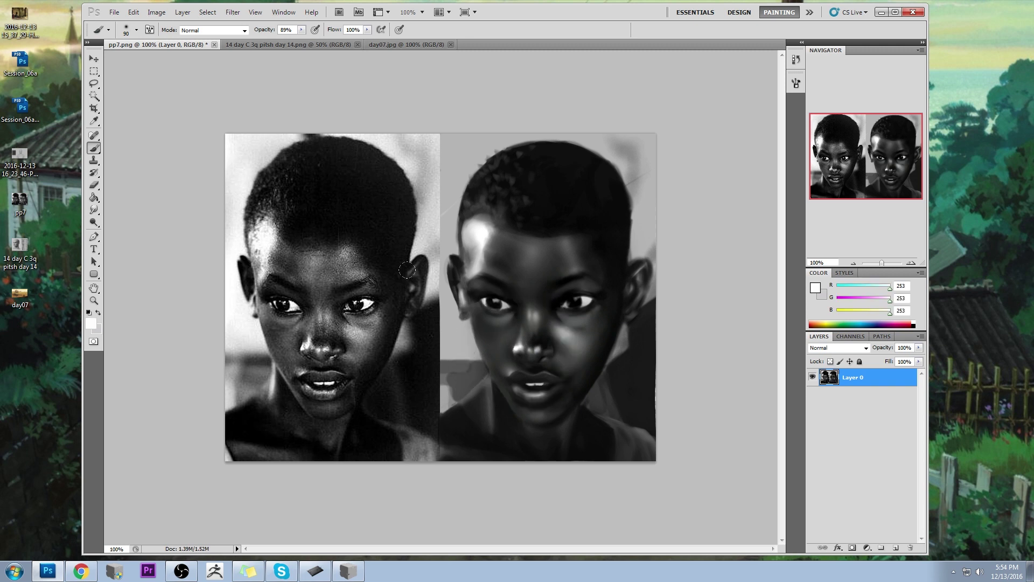
{"action": "left_click_drag", "start_coordinate": [499, 353], "coordinate": [498, 339]}
{"action": "left_click", "coordinate": [302, 30]}
{"action": "left_click_drag", "start_coordinate": [303, 40], "coordinate": [275, 41]}
{"action": "left_click", "coordinate": [223, 60]}
{"action": "left_click", "coordinate": [302, 30]}
{"action": "left_click_drag", "start_coordinate": [293, 40], "coordinate": [280, 41]}
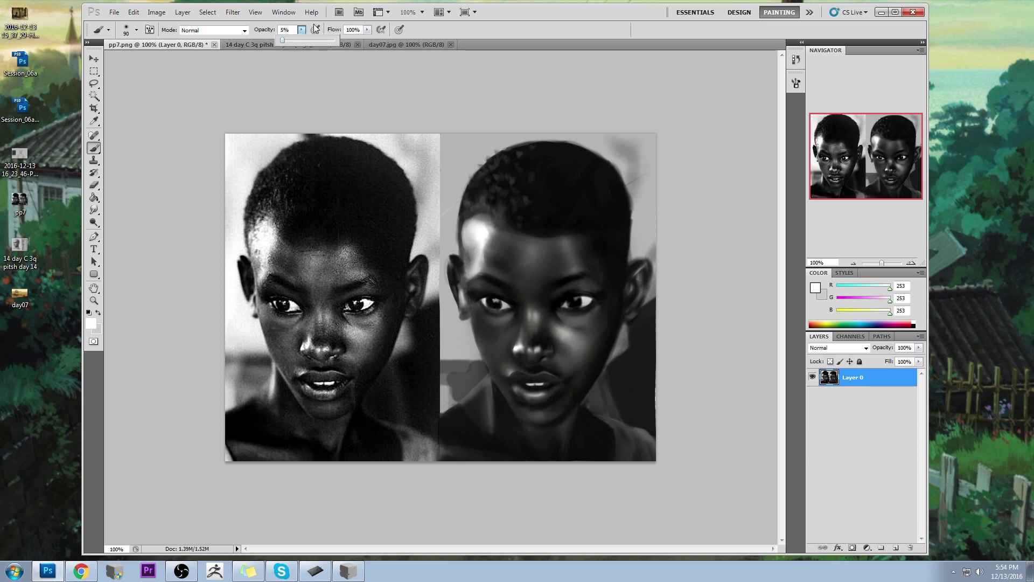
{"action": "left_click", "coordinate": [495, 324]}
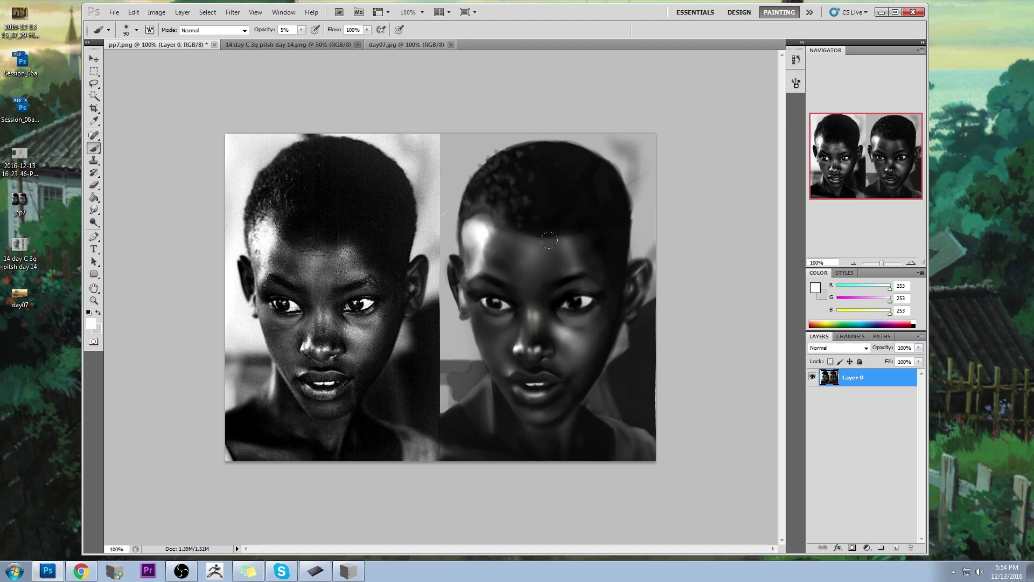
Sample greys from the face, reference cheek and hair edge for soft 5% strokes, then select the whole canvas.
{"action": "left_click", "coordinate": [516, 328], "text": "alt"}
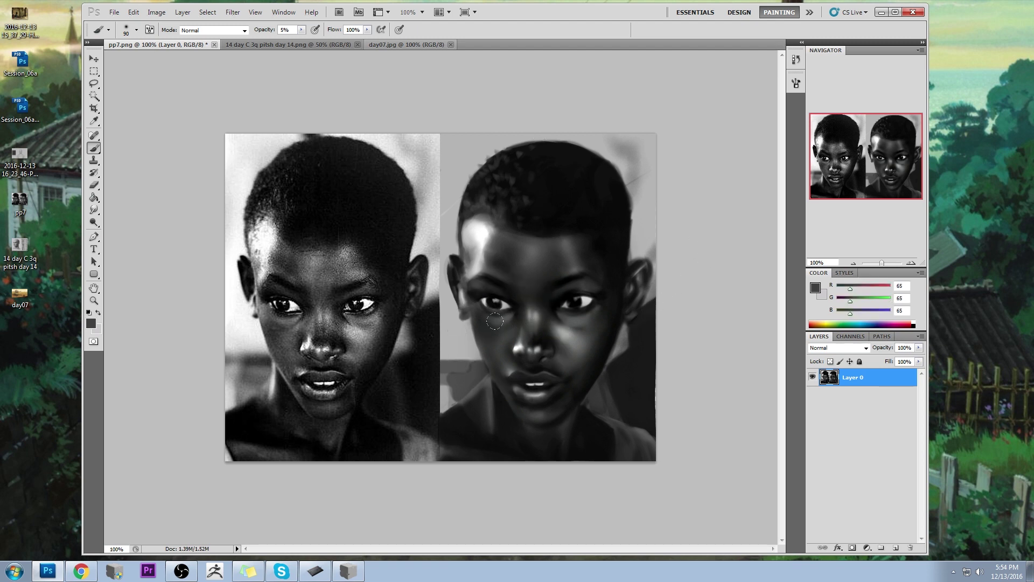
{"action": "left_click", "coordinate": [487, 316], "text": "alt"}
{"action": "left_click", "coordinate": [277, 356], "text": "alt"}
{"action": "left_click", "coordinate": [268, 318], "text": "alt"}
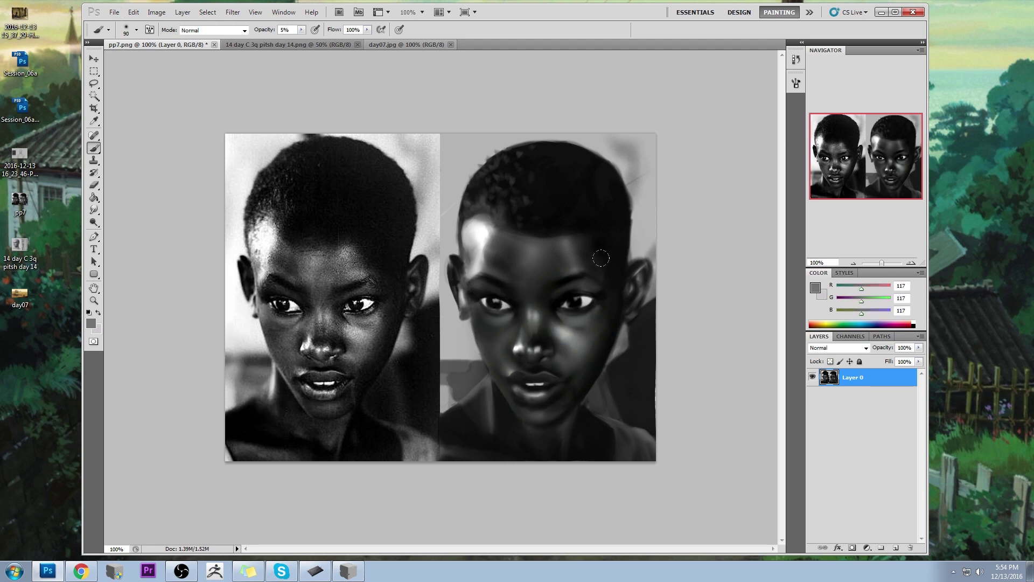
{"action": "left_click", "coordinate": [633, 226], "text": "alt"}
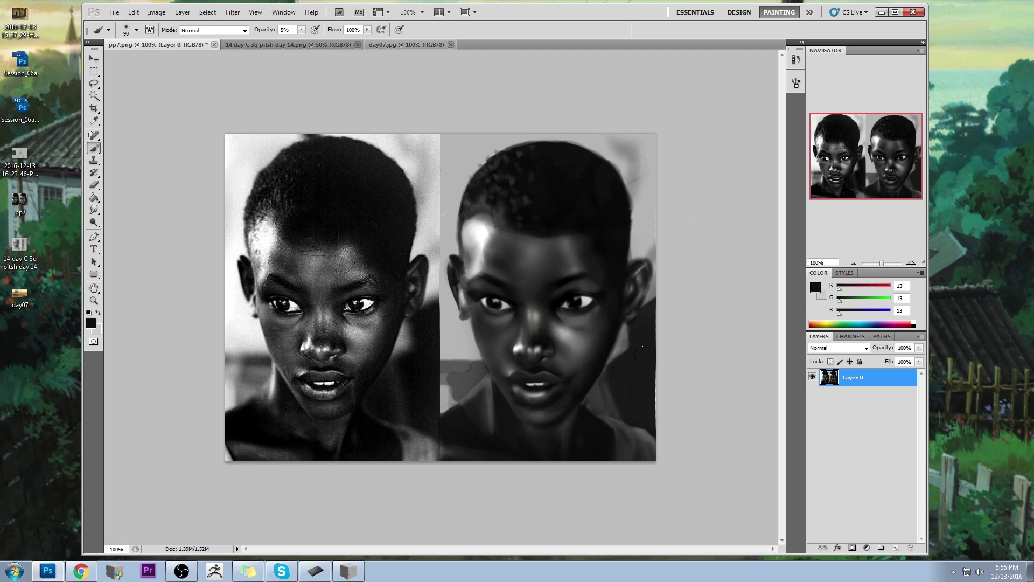
{"action": "key", "text": "ctrl+a"}
Revert to the pp7.png opening state in History and paste the refined painting in place as Layer 1.
{"action": "left_click", "coordinate": [797, 59]}
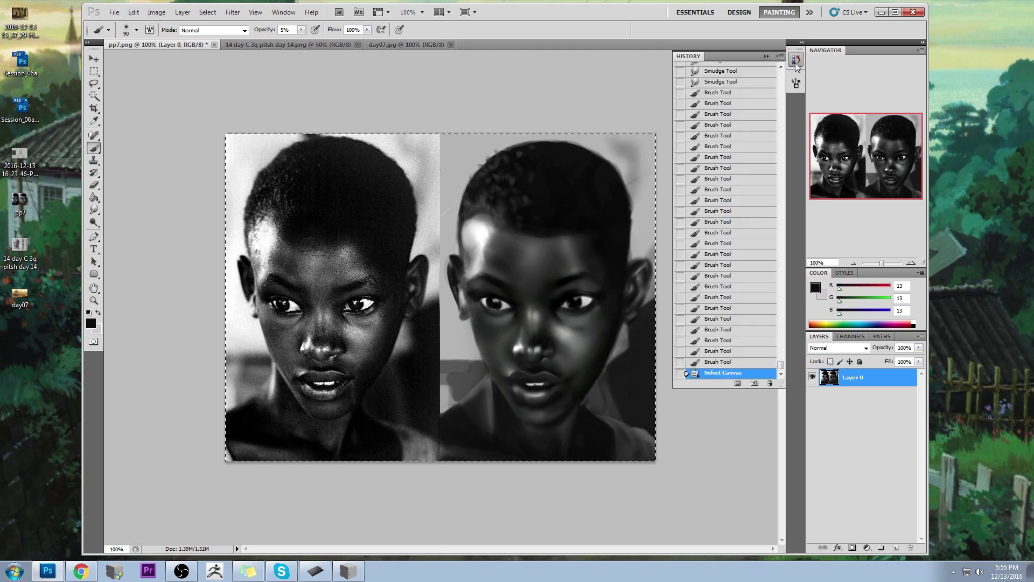
{"action": "left_click_drag", "start_coordinate": [781, 367], "coordinate": [785, 72]}
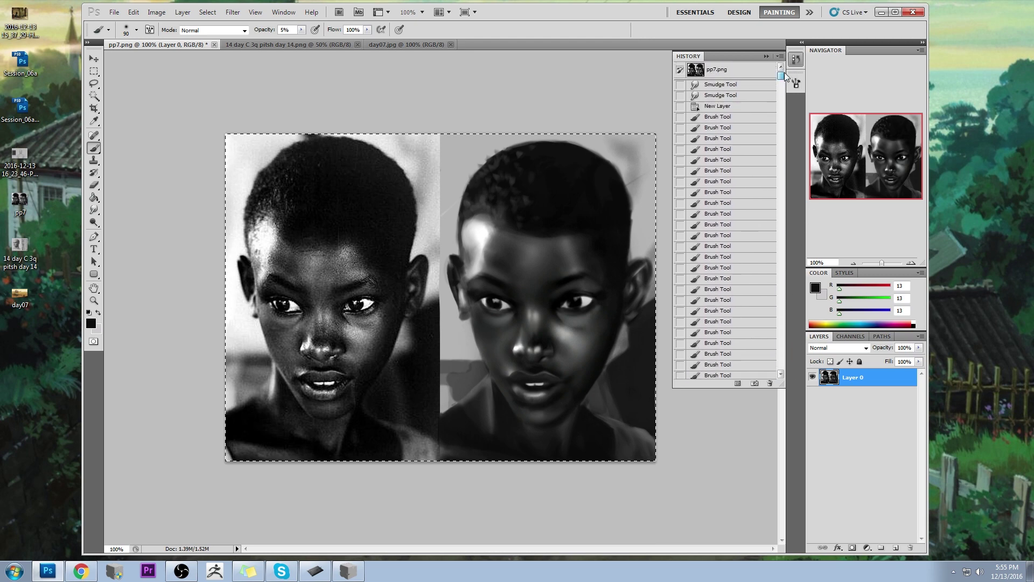
{"action": "left_click", "coordinate": [744, 72]}
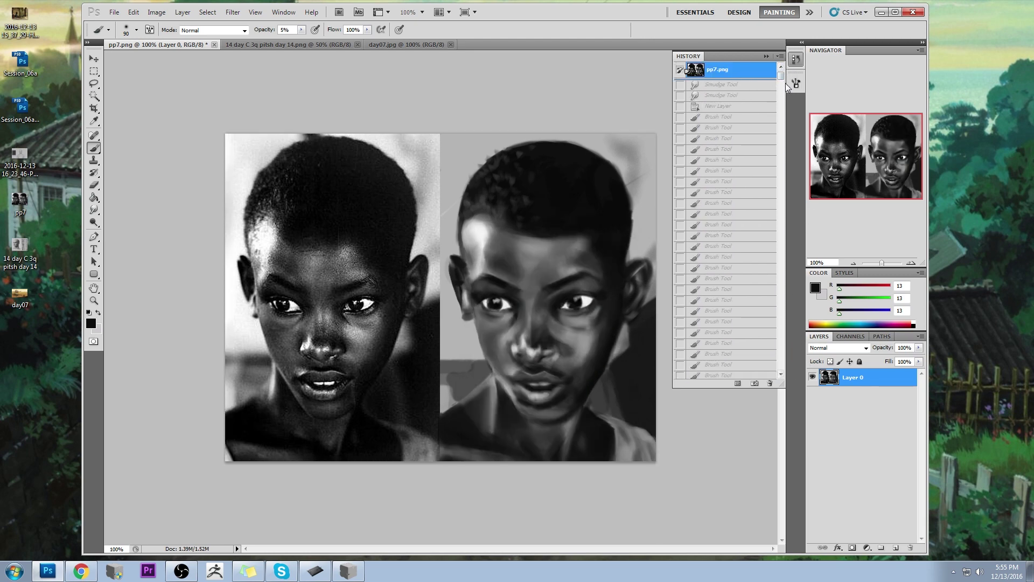
{"action": "key", "text": "ctrl+shift+v"}
Toggle Layer 1's visibility on and off to compare the painting with the original.
{"action": "left_click", "coordinate": [767, 56]}
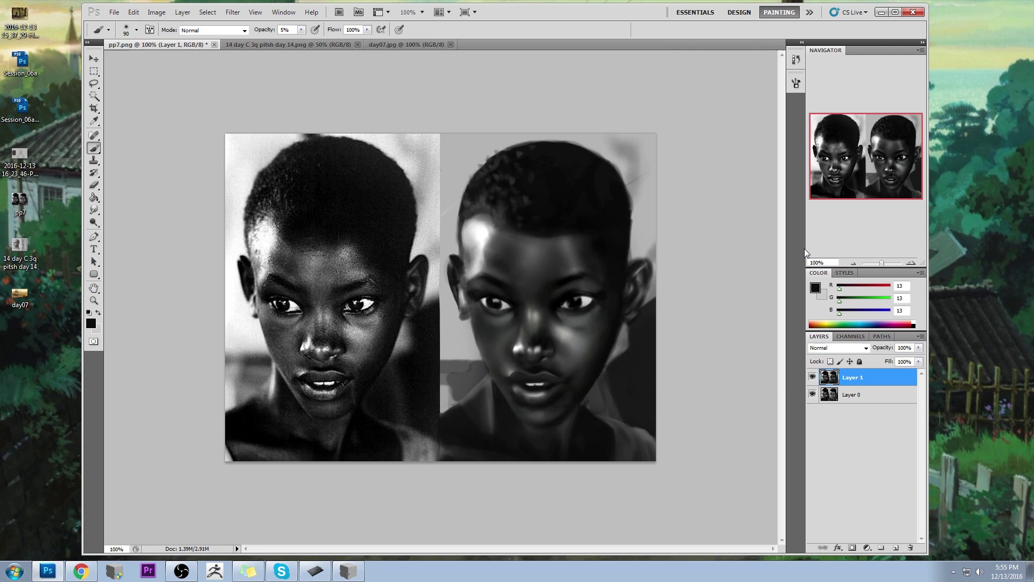
{"action": "left_click", "coordinate": [813, 377]}
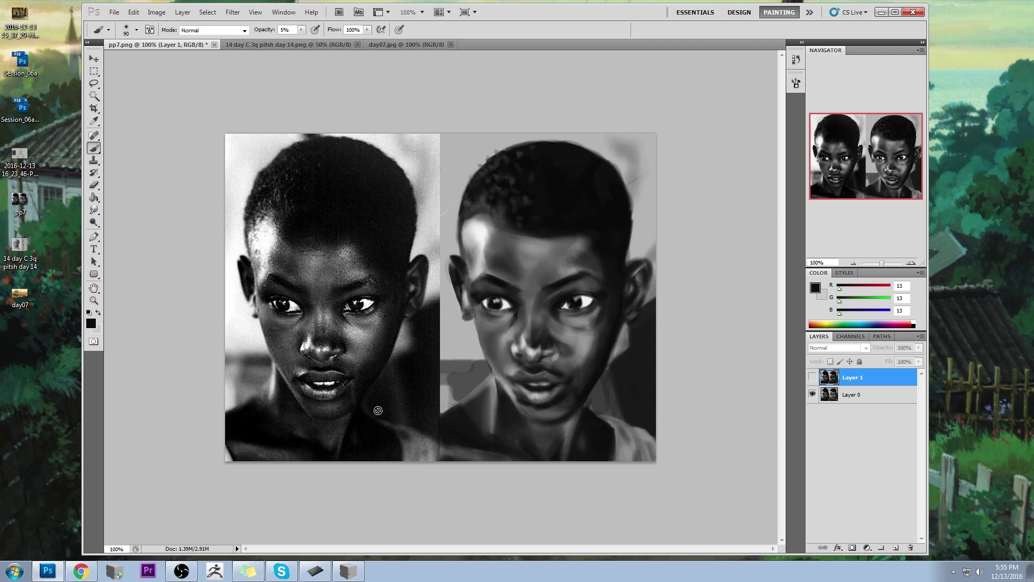
{"action": "left_click", "coordinate": [640, 329]}
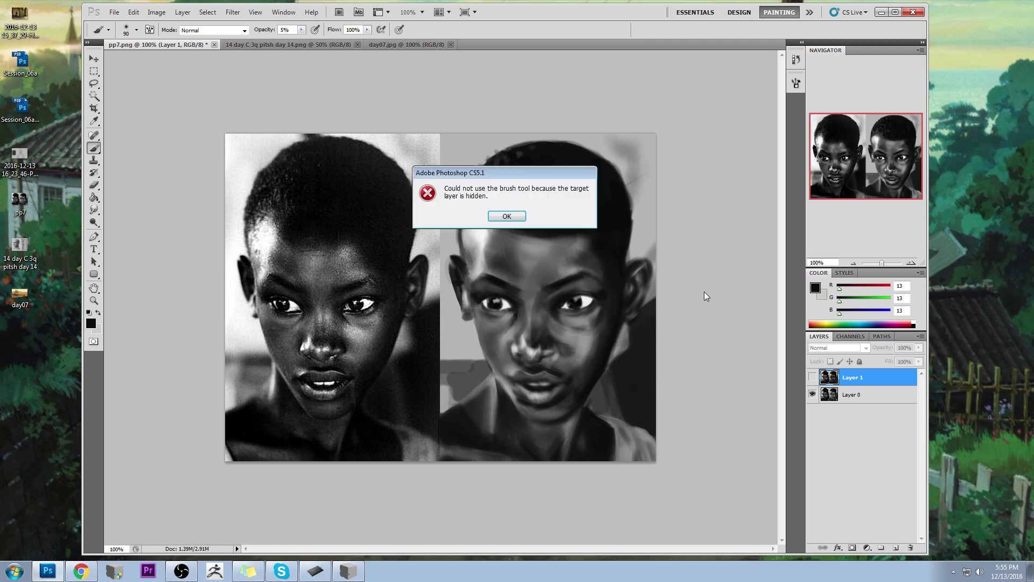
{"action": "left_click", "coordinate": [511, 215]}
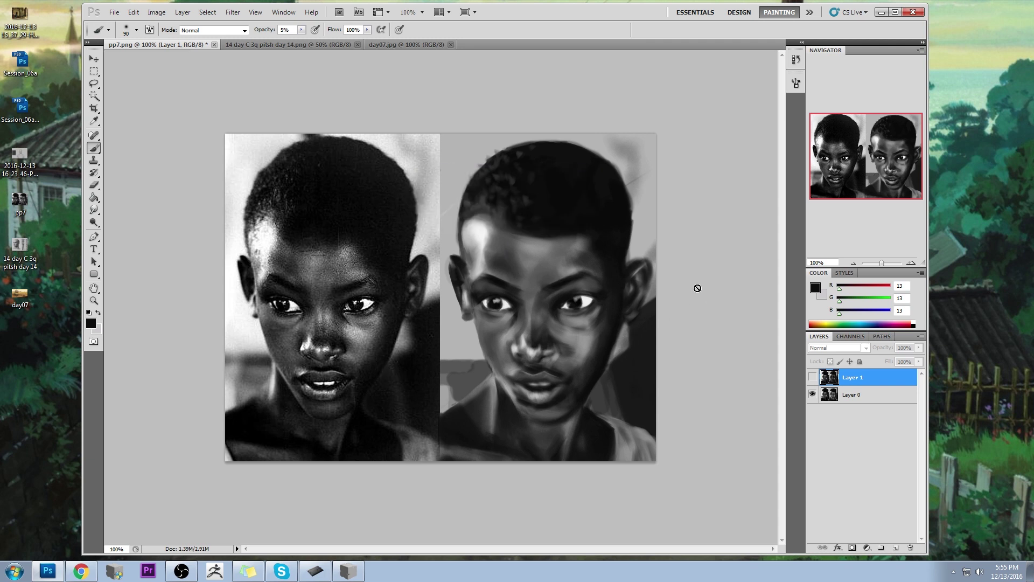
{"action": "left_click", "coordinate": [811, 376]}
{"action": "left_click", "coordinate": [812, 377]}
{"action": "left_click", "coordinate": [813, 377]}
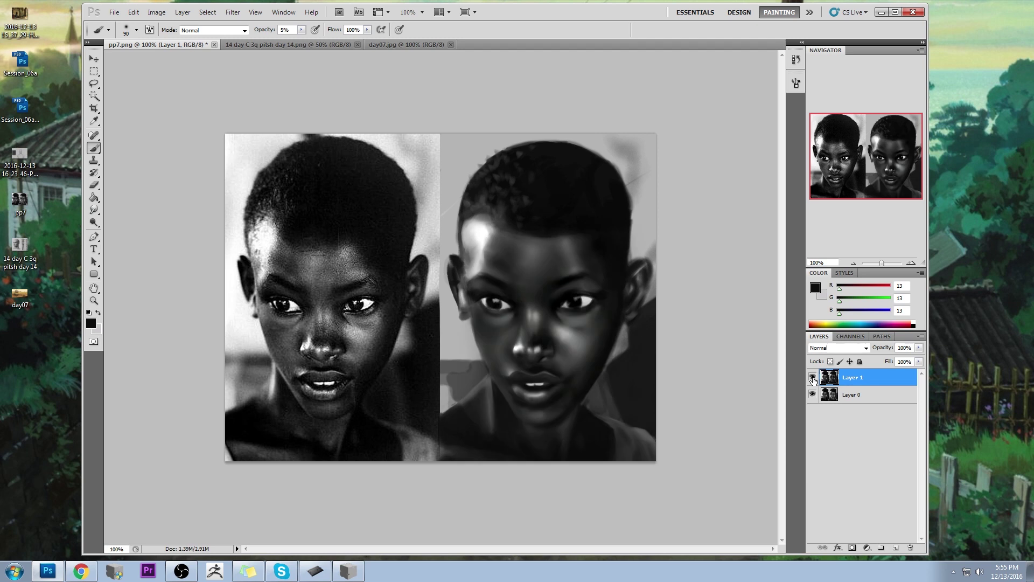
{"action": "left_click", "coordinate": [812, 377]}
{"action": "left_click", "coordinate": [813, 377]}
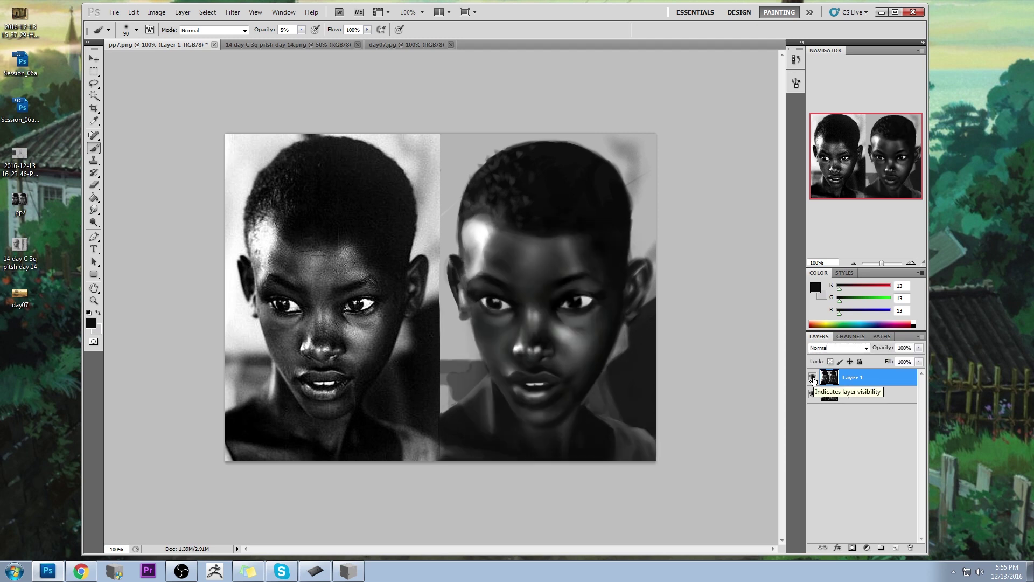
{"action": "left_click", "coordinate": [813, 378]}
{"action": "left_click", "coordinate": [812, 377]}
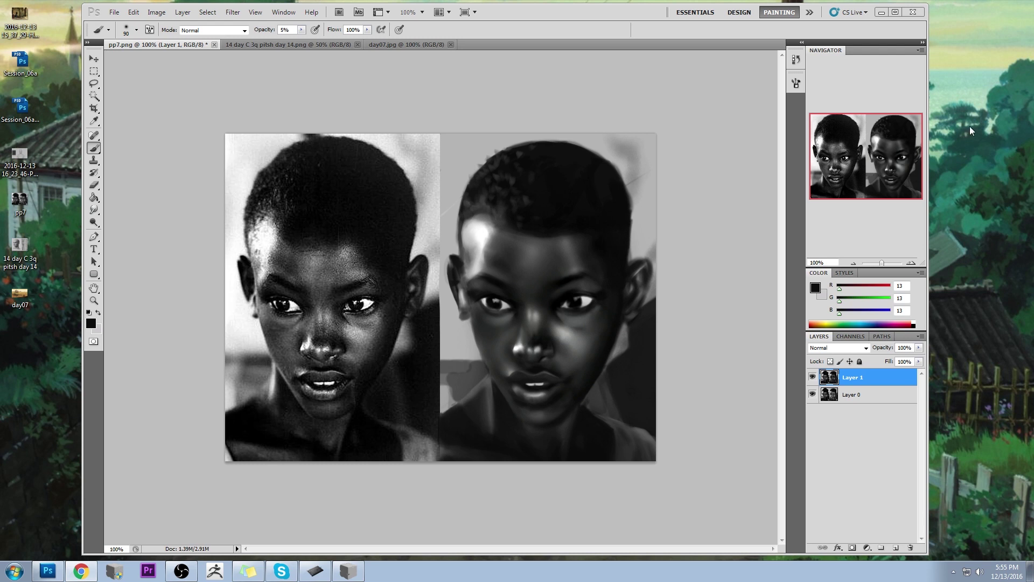
{"action": "left_click", "coordinate": [275, 13]}
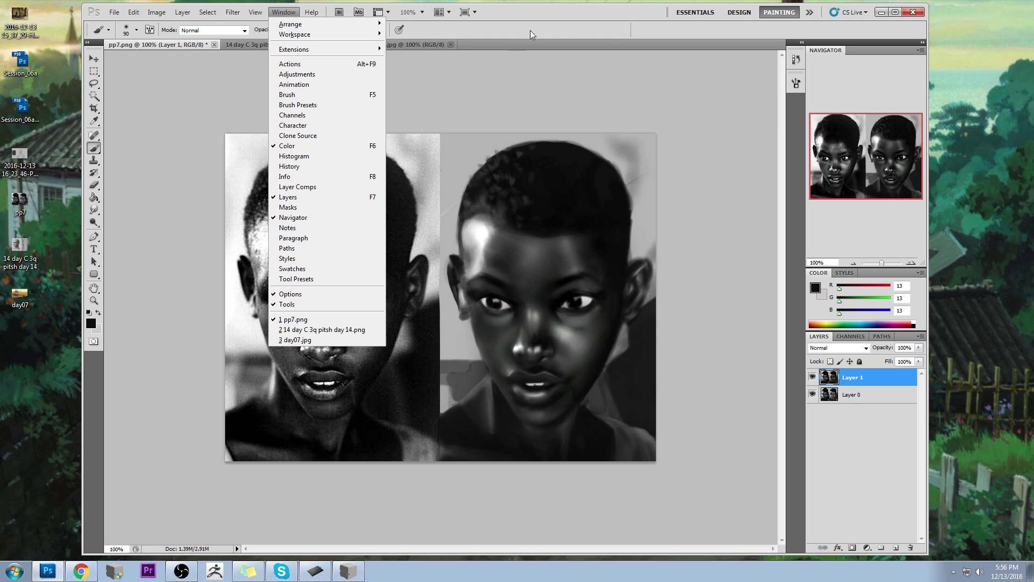
{"action": "left_click", "coordinate": [550, 17]}
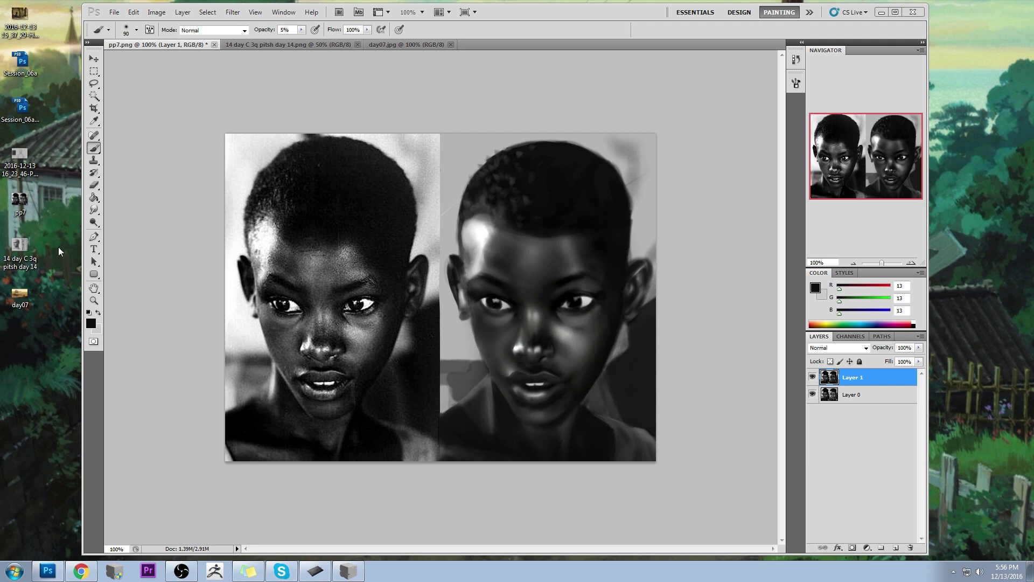
Open the day 14 head-study image in a maximized Windows Photo Viewer and fit it to the window.
{"action": "double_click", "coordinate": [20, 247]}
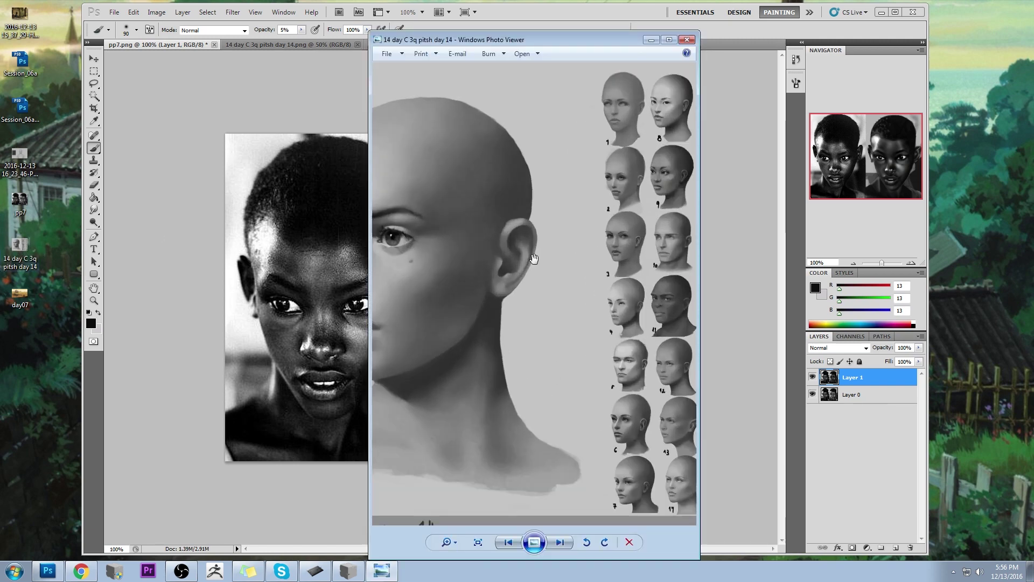
{"action": "left_click", "coordinate": [669, 39]}
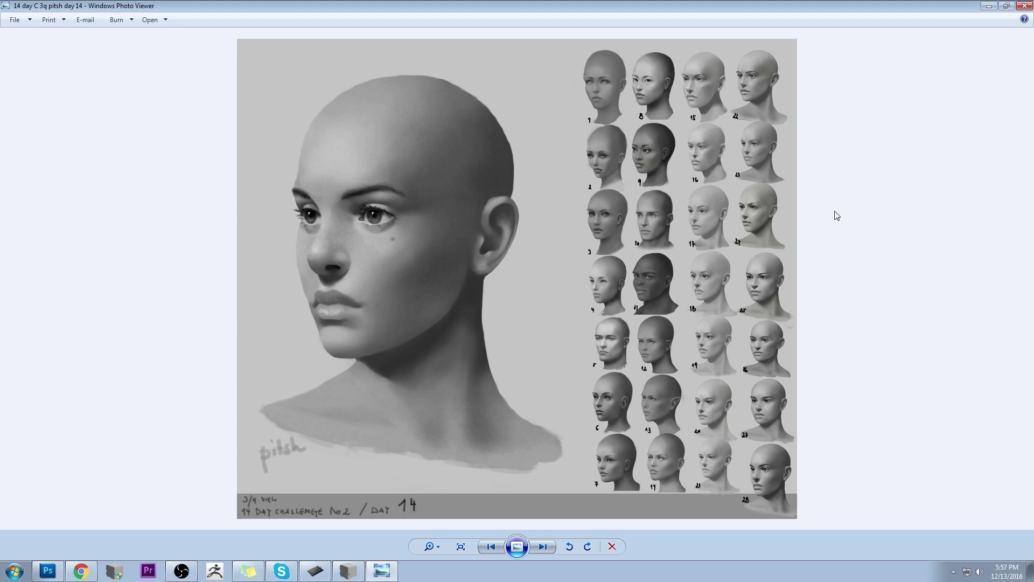
{"action": "scroll", "coordinate": [603, 89], "scroll_direction": "up", "scroll_amount": 3}
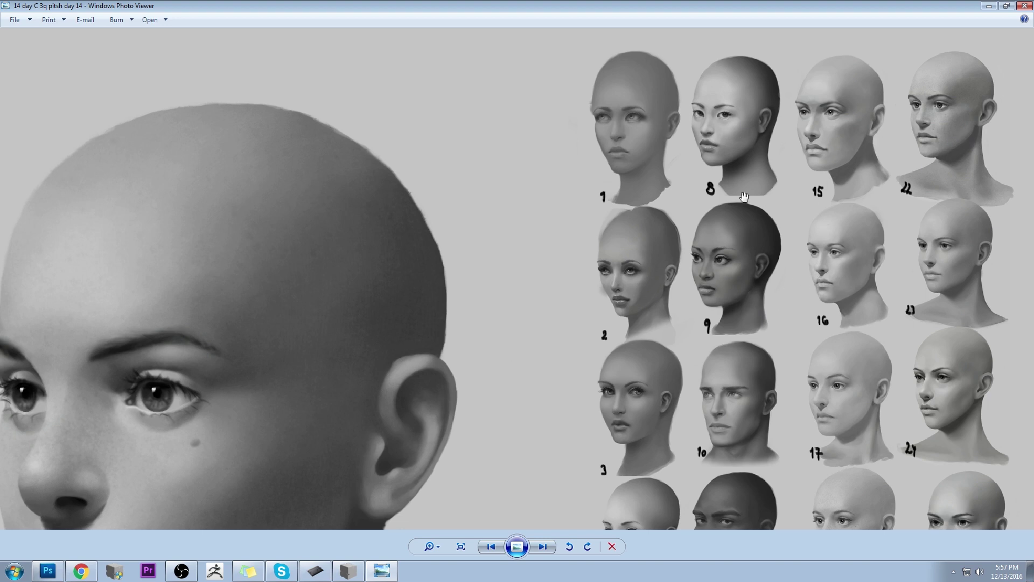
{"action": "key", "text": "ctrl+0"}
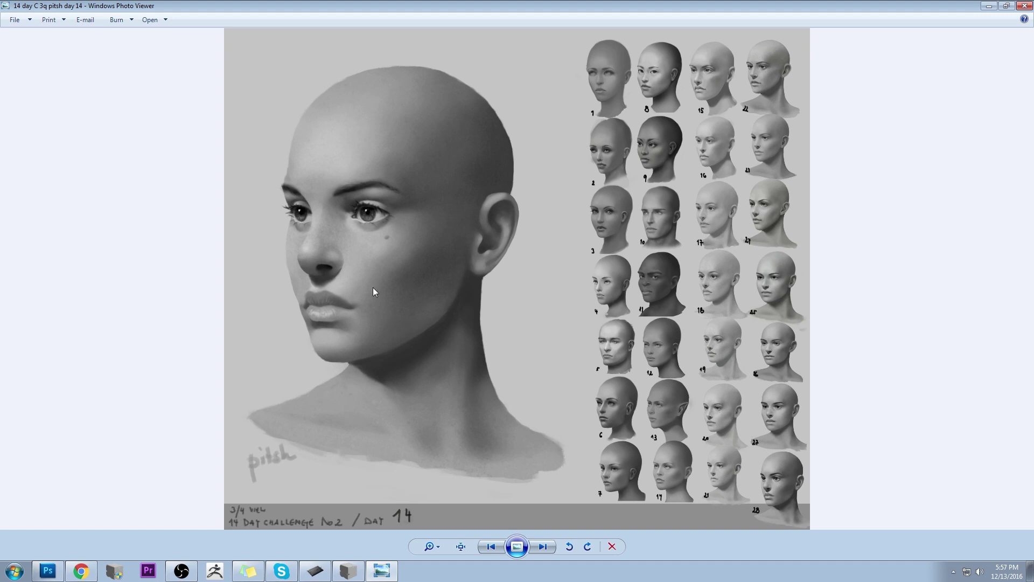
Zoom in and out on the Day 14 sheet to inspect the head studies.
{"action": "scroll", "coordinate": [603, 109], "scroll_direction": "up", "scroll_amount": 3}
{"action": "scroll", "coordinate": [602, 110], "scroll_direction": "up", "scroll_amount": 2}
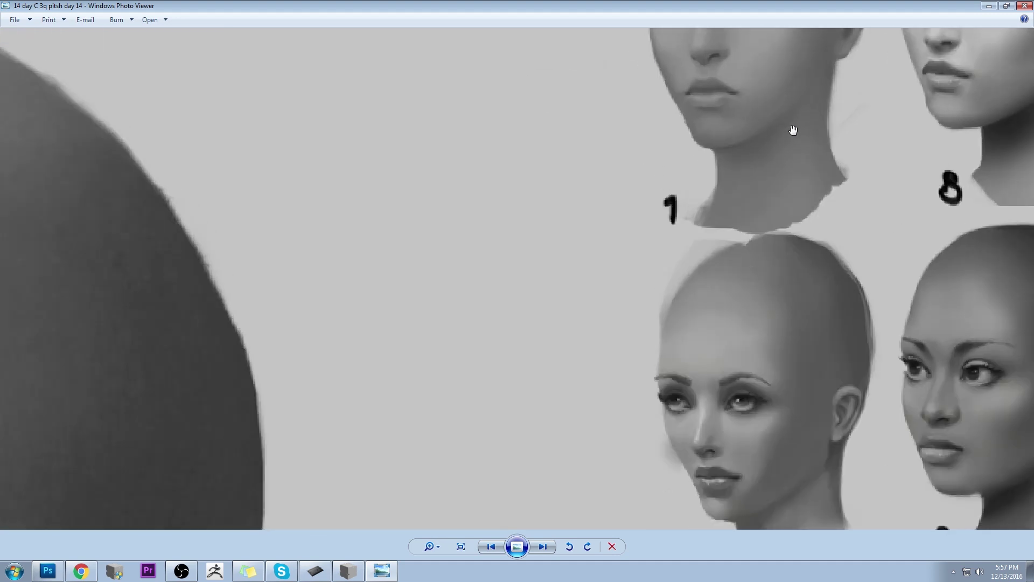
{"action": "scroll", "coordinate": [790, 130], "scroll_direction": "down", "scroll_amount": 1}
{"action": "scroll", "coordinate": [684, 358], "scroll_direction": "down", "scroll_amount": 5}
{"action": "scroll", "coordinate": [237, 270], "scroll_direction": "down", "scroll_amount": 2}
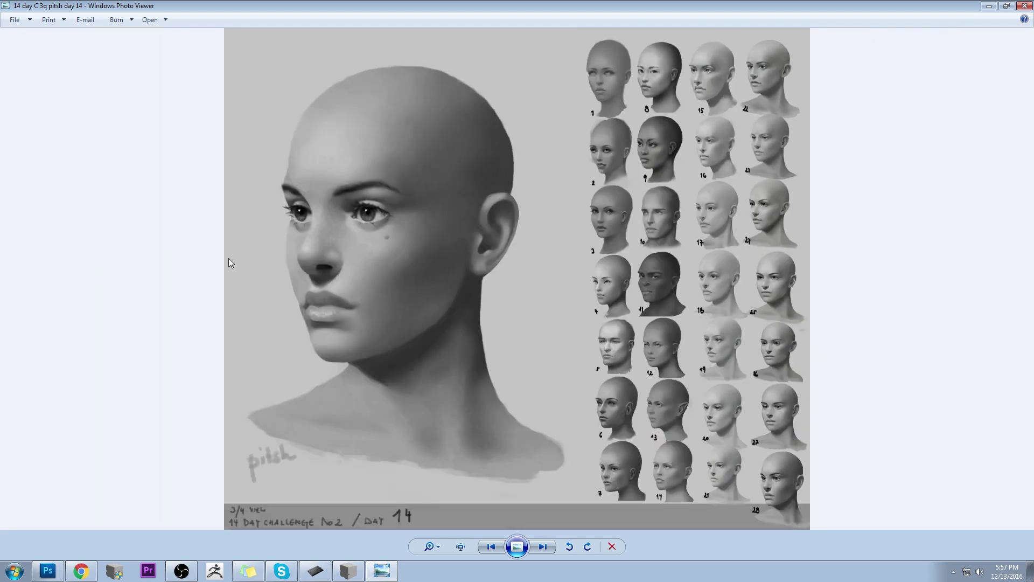
{"action": "scroll", "coordinate": [242, 254], "scroll_direction": "up", "scroll_amount": 3}
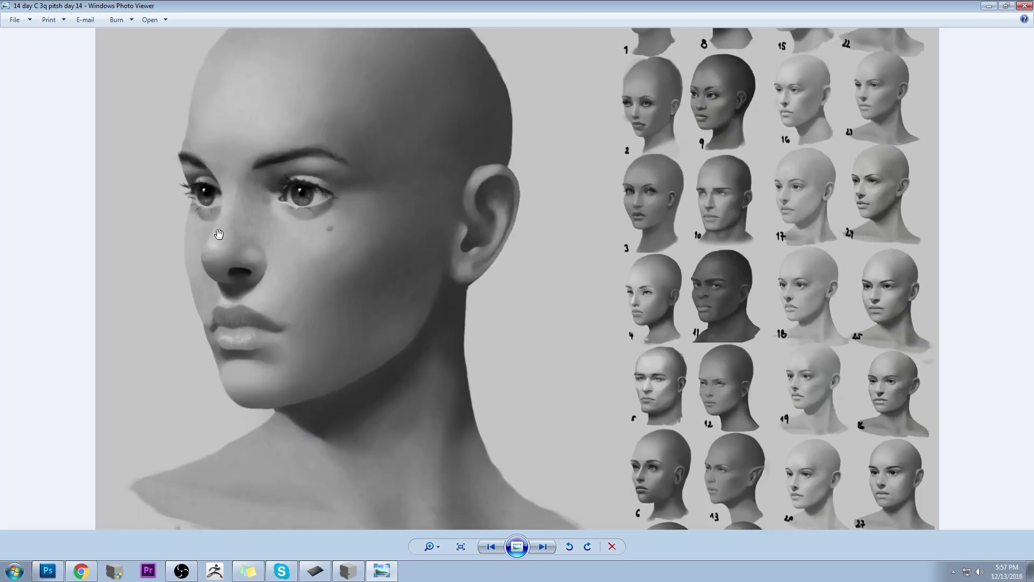
{"action": "scroll", "coordinate": [416, 277], "scroll_direction": "down", "scroll_amount": 3}
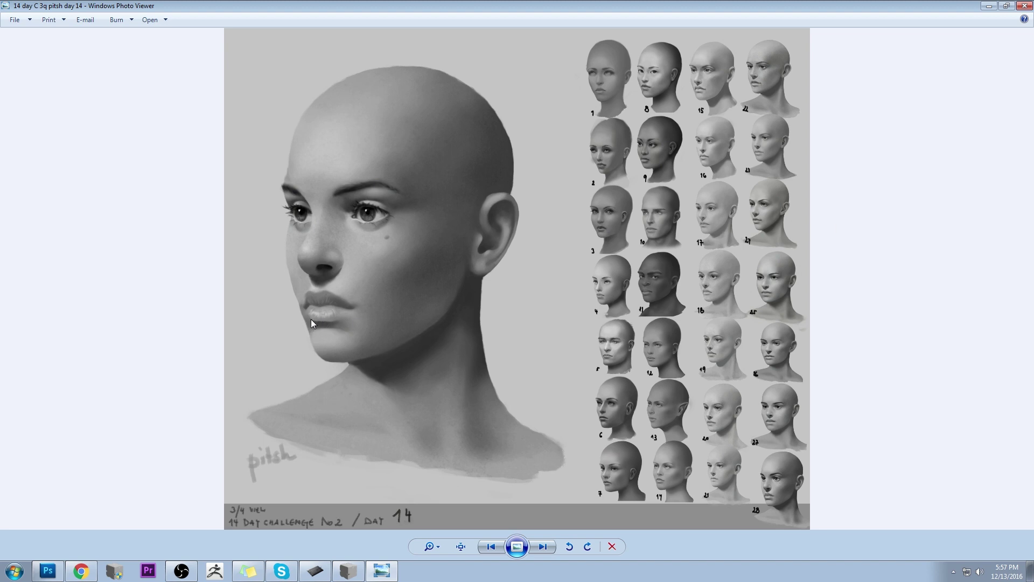
Zoom into the painted face study in Windows Photo Viewer, then close the viewer.
{"action": "scroll", "coordinate": [306, 319], "scroll_direction": "up", "scroll_amount": 5}
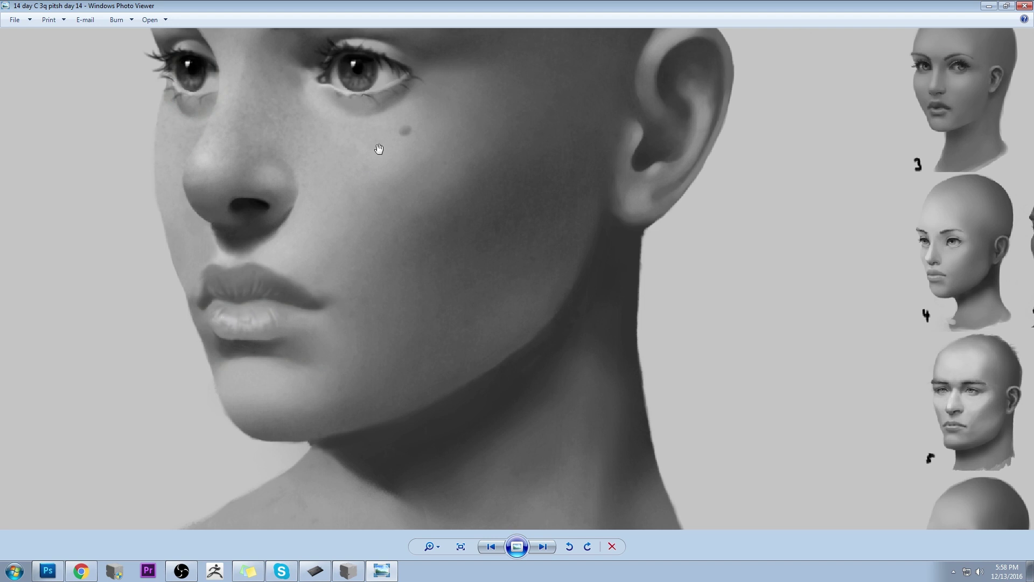
{"action": "left_click", "coordinate": [1025, 6]}
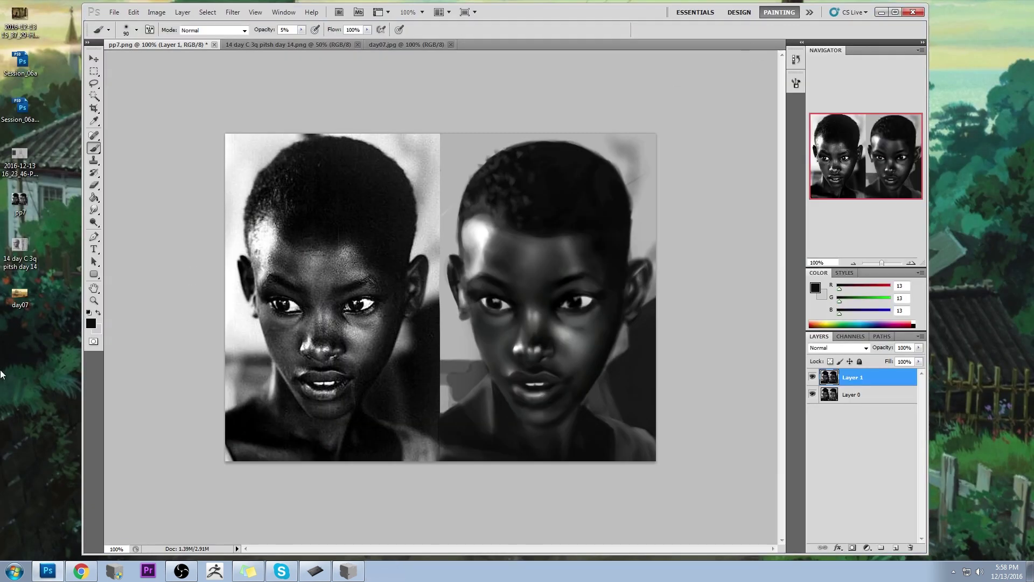
Bring up the day 14 face study and zoom in on the large head's lips.
{"action": "left_click_drag", "start_coordinate": [19, 245], "coordinate": [518, 43]}
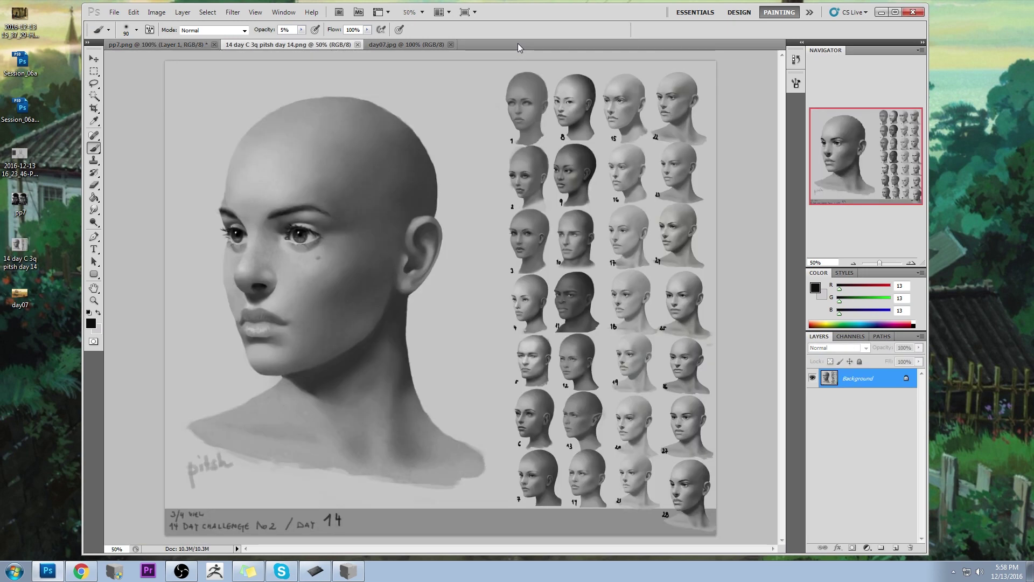
{"action": "key", "text": "z"}
{"action": "left_click_drag", "start_coordinate": [197, 283], "coordinate": [311, 364]}
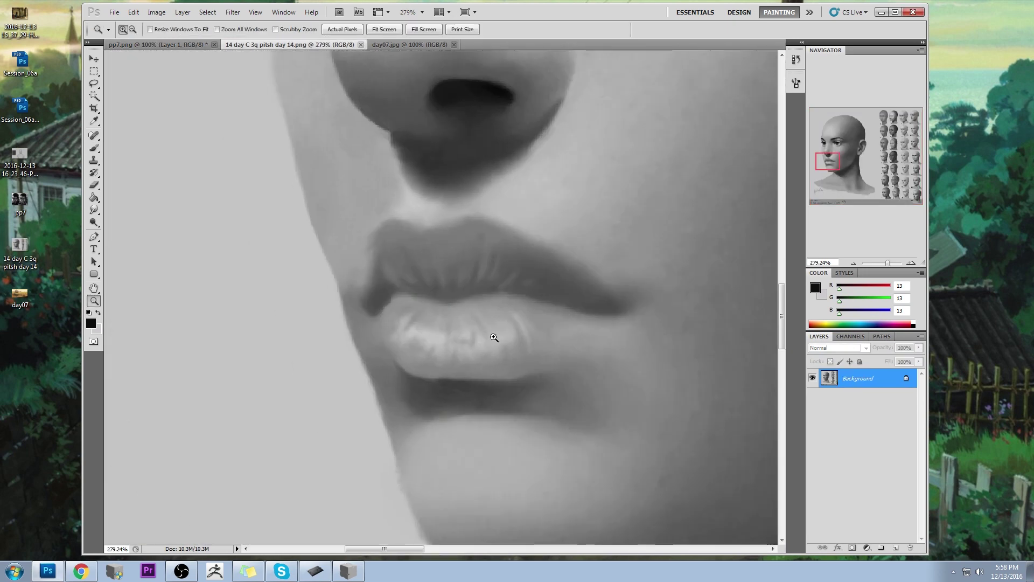
Push the lower lip's bright highlight with a small Liquify Forward Warp brush and apply it.
{"action": "left_click", "coordinate": [233, 12]}
{"action": "left_click", "coordinate": [254, 71]}
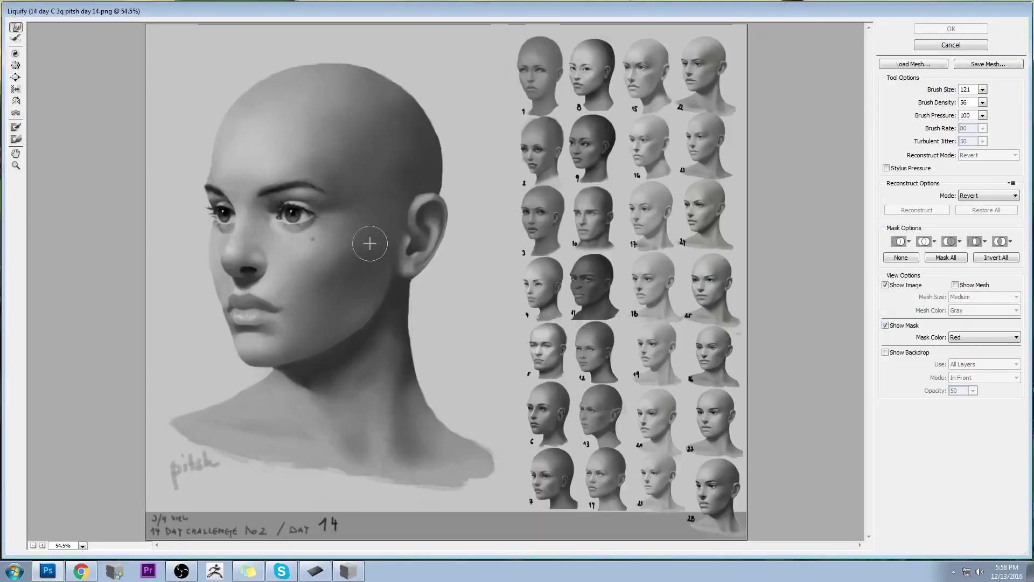
{"action": "left_click_drag", "start_coordinate": [194, 289], "coordinate": [314, 353]}
{"action": "left_click", "coordinate": [16, 26]}
{"action": "key", "text": "bracketleft"}
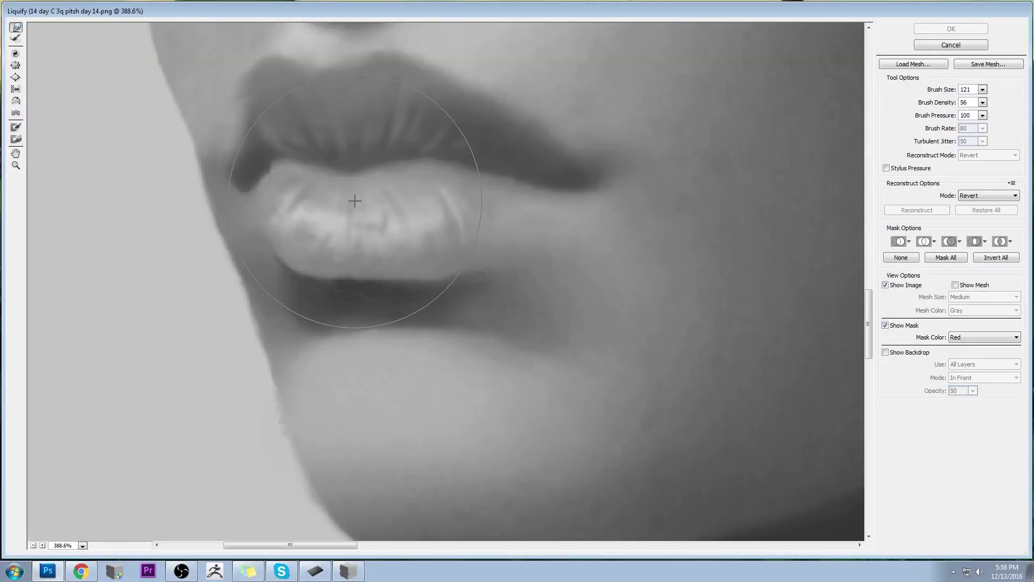
{"action": "mouse_move", "coordinate": [367, 213]}
{"action": "left_mouse_down"}
{"action": "mouse_move", "coordinate": [376, 212]}
{"action": "mouse_move", "coordinate": [313, 209]}
{"action": "mouse_move", "coordinate": [427, 208]}
{"action": "mouse_move", "coordinate": [351, 226]}
{"action": "mouse_move", "coordinate": [340, 196]}
{"action": "mouse_move", "coordinate": [359, 254]}
{"action": "mouse_move", "coordinate": [363, 236]}
{"action": "mouse_move", "coordinate": [302, 209]}
{"action": "mouse_move", "coordinate": [288, 238]}
{"action": "mouse_move", "coordinate": [418, 221]}
{"action": "mouse_move", "coordinate": [428, 245]}
{"action": "mouse_move", "coordinate": [369, 240]}
{"action": "mouse_move", "coordinate": [456, 226]}
{"action": "mouse_move", "coordinate": [411, 202]}
{"action": "mouse_move", "coordinate": [431, 219]}
{"action": "left_mouse_up"}
{"action": "key", "text": "bracketleft"}
{"action": "key", "text": "bracketleft"}
{"action": "key", "text": "ctrl+minus"}
{"action": "key", "text": "ctrl+minus"}
{"action": "key", "text": "ctrl+minus"}
{"action": "key", "text": "ctrl+minus"}
{"action": "key", "text": "ctrl+minus"}
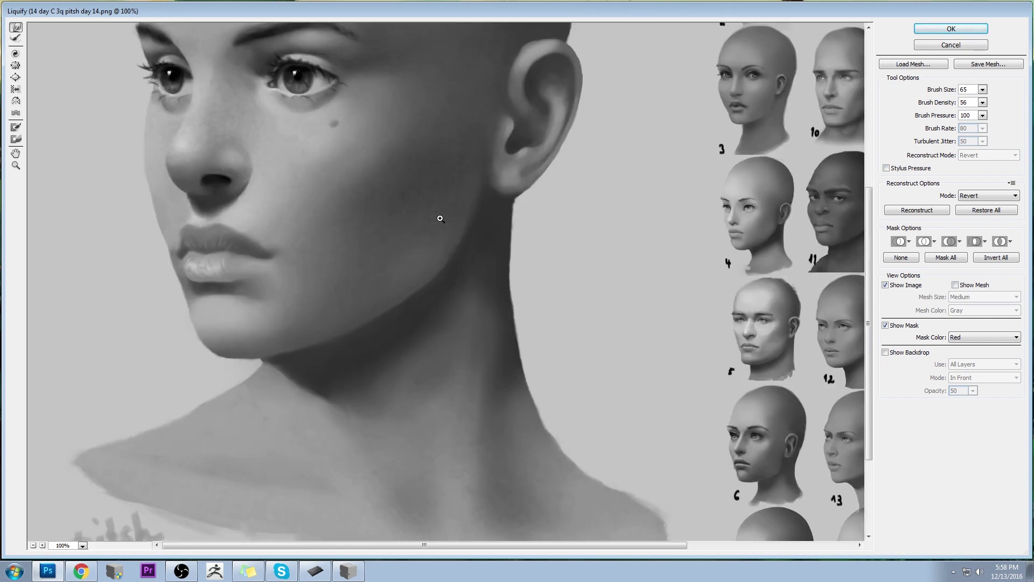
{"action": "left_click", "coordinate": [952, 33]}
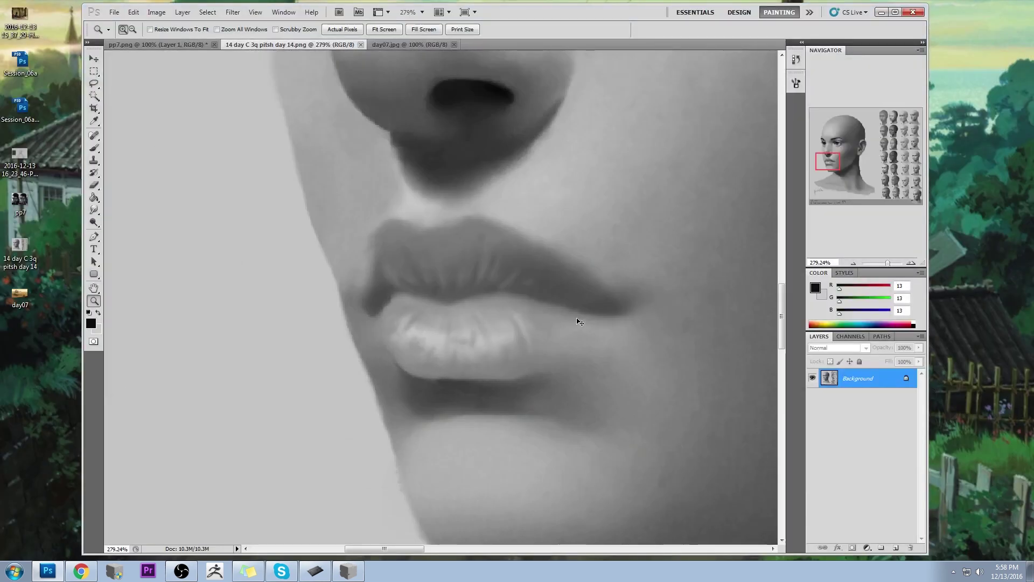
{"action": "key", "text": "b"}
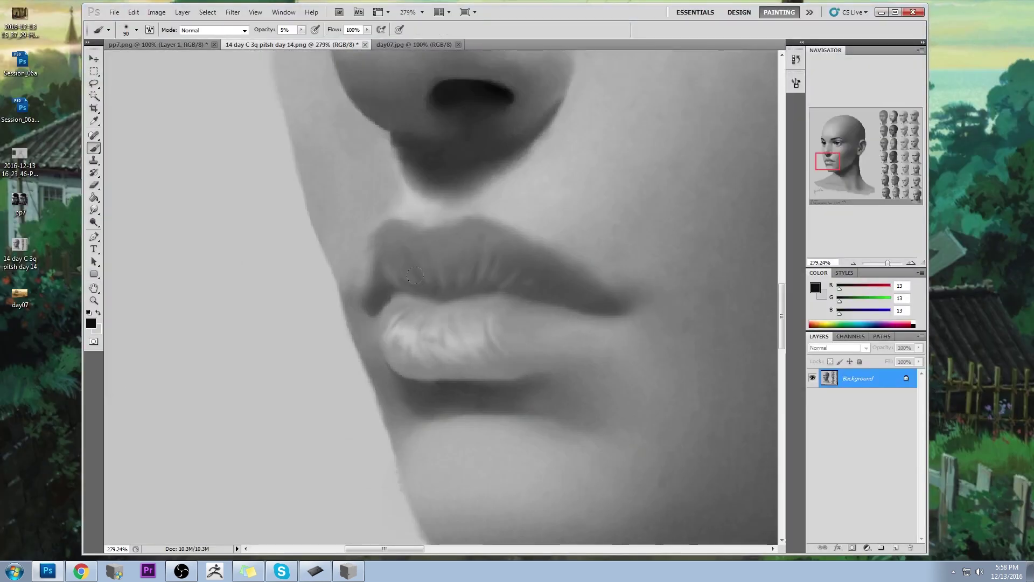
{"action": "left_click", "coordinate": [440, 384], "text": "alt"}
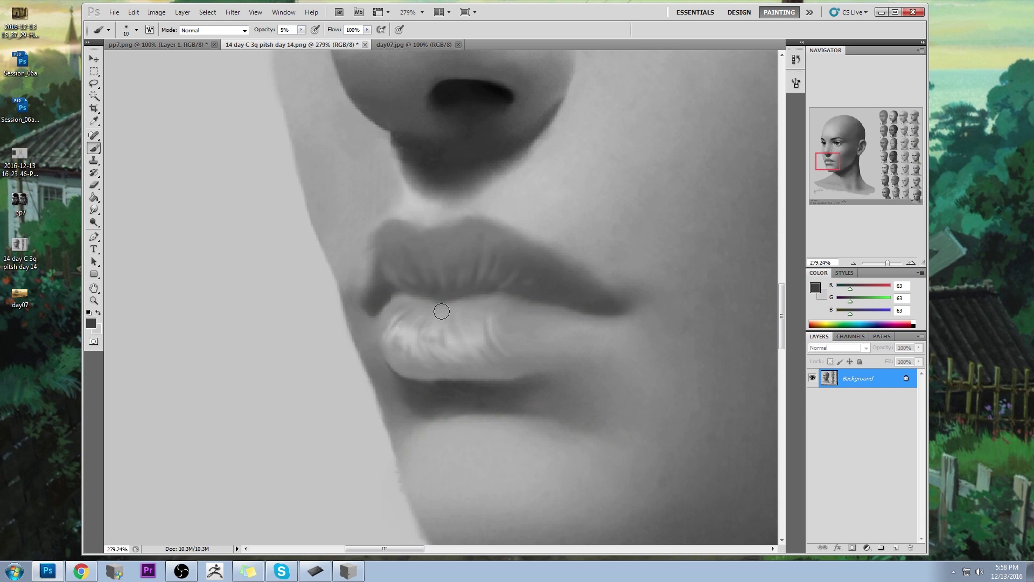
{"action": "key", "text": "bracketleft"}
{"action": "key", "text": "bracketleft"}
{"action": "key", "text": "bracketleft"}
{"action": "left_click_drag", "start_coordinate": [301, 29], "coordinate": [366, 45]}
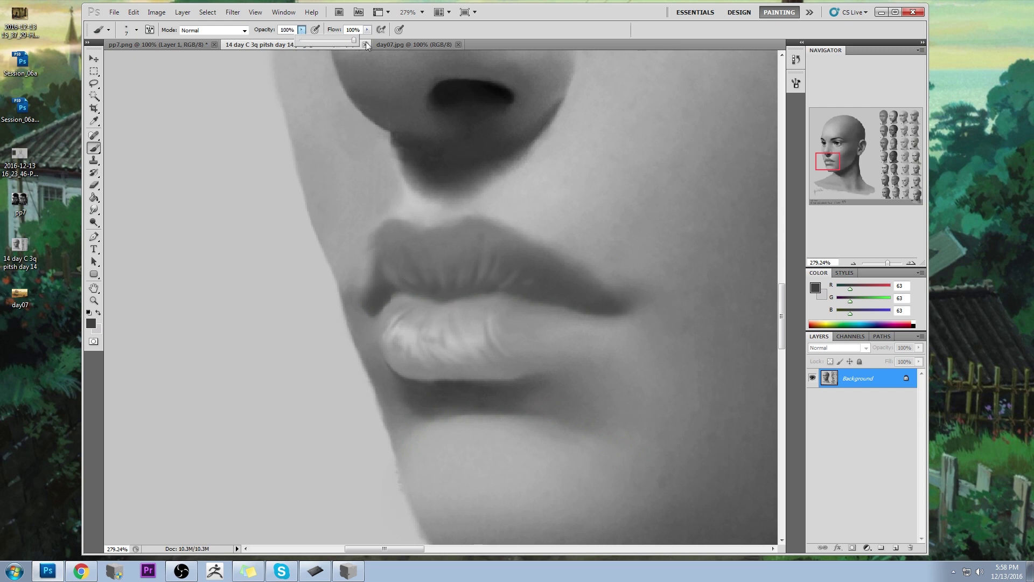
{"action": "mouse_move", "coordinate": [443, 297]}
{"action": "left_mouse_down"}
{"action": "mouse_move", "coordinate": [438, 372]}
{"action": "mouse_move", "coordinate": [410, 372]}
{"action": "left_mouse_up"}
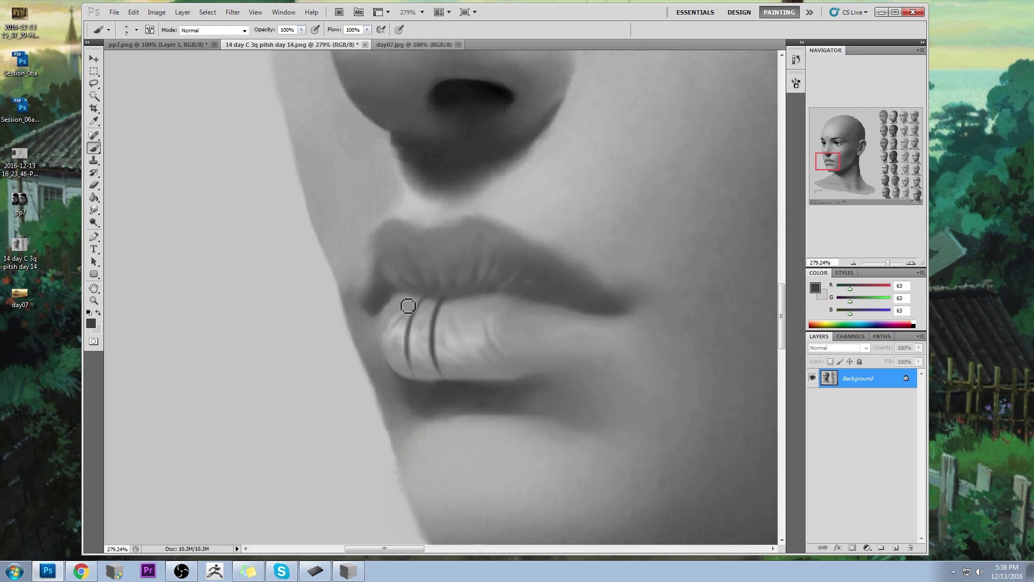
{"action": "left_click_drag", "start_coordinate": [404, 300], "coordinate": [384, 371]}
{"action": "left_click_drag", "start_coordinate": [474, 297], "coordinate": [472, 377]}
{"action": "left_click_drag", "start_coordinate": [507, 301], "coordinate": [504, 376]}
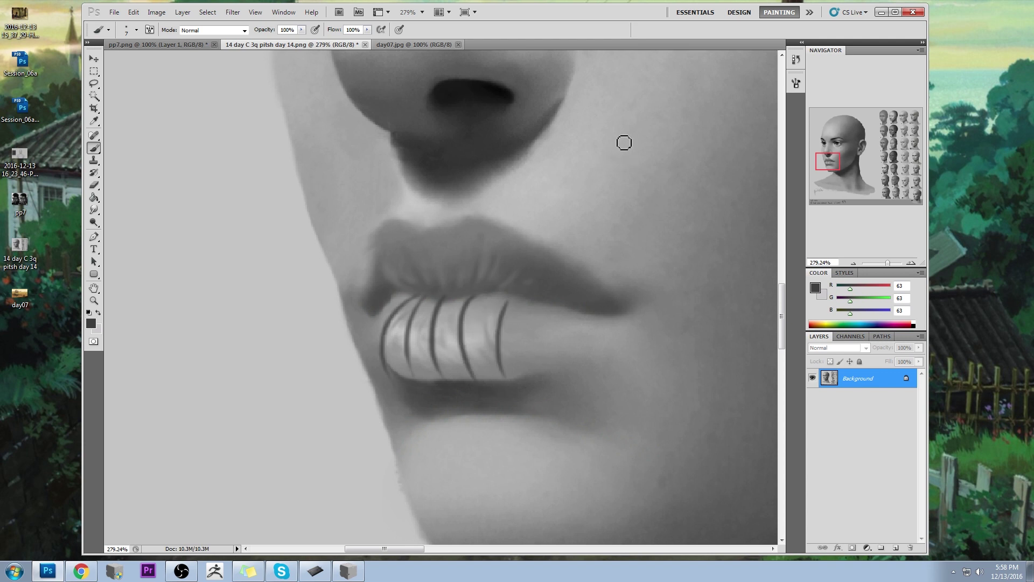
{"action": "left_click_drag", "start_coordinate": [610, 129], "coordinate": [614, 132]}
{"action": "mouse_move", "coordinate": [724, 130]}
{"action": "left_mouse_down"}
{"action": "mouse_move", "coordinate": [735, 205]}
{"action": "mouse_move", "coordinate": [737, 133]}
{"action": "left_mouse_up"}
{"action": "left_click_drag", "start_coordinate": [743, 132], "coordinate": [587, 128]}
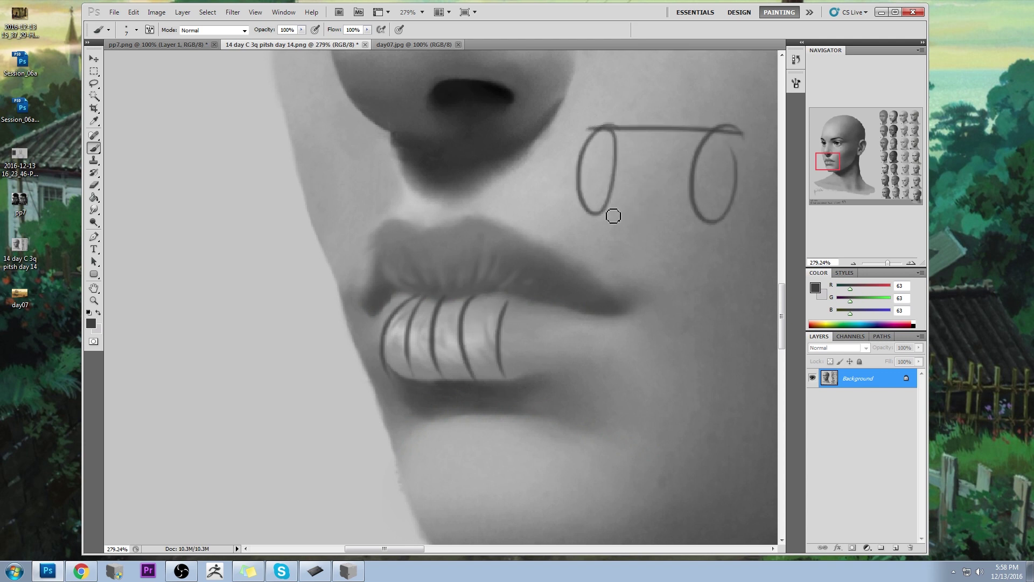
{"action": "left_click_drag", "start_coordinate": [614, 212], "coordinate": [743, 210]}
{"action": "left_click_drag", "start_coordinate": [602, 131], "coordinate": [586, 189]}
{"action": "mouse_move", "coordinate": [641, 131]}
{"action": "left_mouse_down"}
{"action": "mouse_move", "coordinate": [629, 179]}
{"action": "mouse_move", "coordinate": [668, 213]}
{"action": "left_mouse_up"}
{"action": "mouse_move", "coordinate": [691, 132]}
{"action": "left_mouse_down"}
{"action": "mouse_move", "coordinate": [687, 219]}
{"action": "mouse_move", "coordinate": [711, 215]}
{"action": "left_mouse_up"}
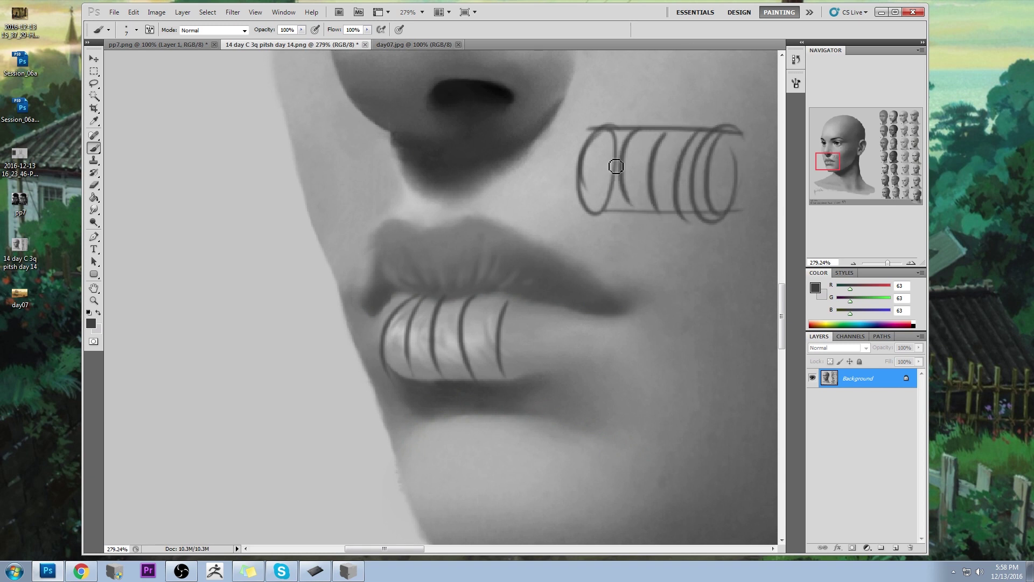
{"action": "mouse_move", "coordinate": [641, 274]}
{"action": "left_mouse_down"}
{"action": "mouse_move", "coordinate": [600, 362]}
{"action": "mouse_move", "coordinate": [657, 363]}
{"action": "mouse_move", "coordinate": [755, 386]}
{"action": "left_mouse_up"}
{"action": "left_click_drag", "start_coordinate": [701, 298], "coordinate": [566, 288]}
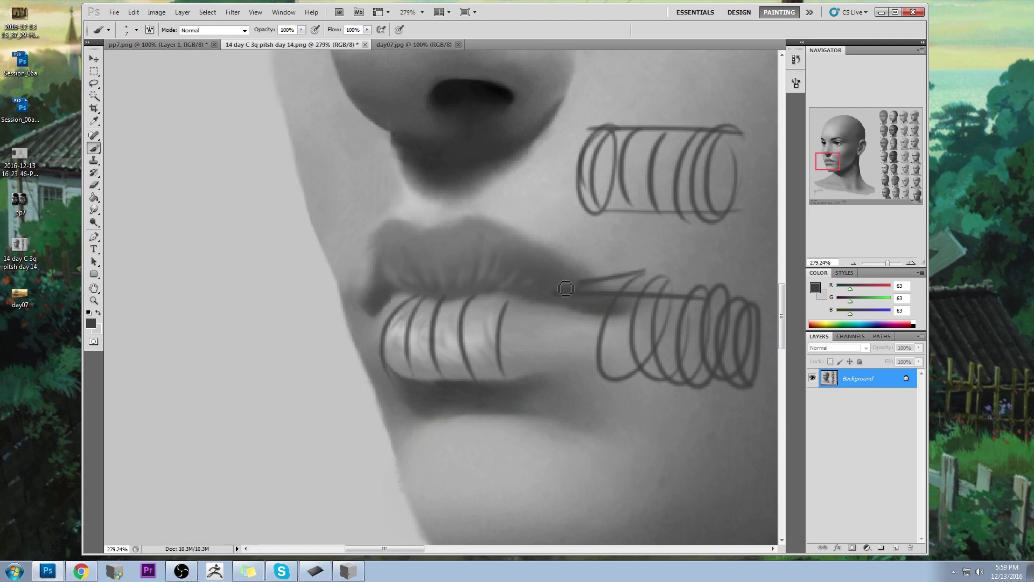
{"action": "key", "text": "ctrl+z"}
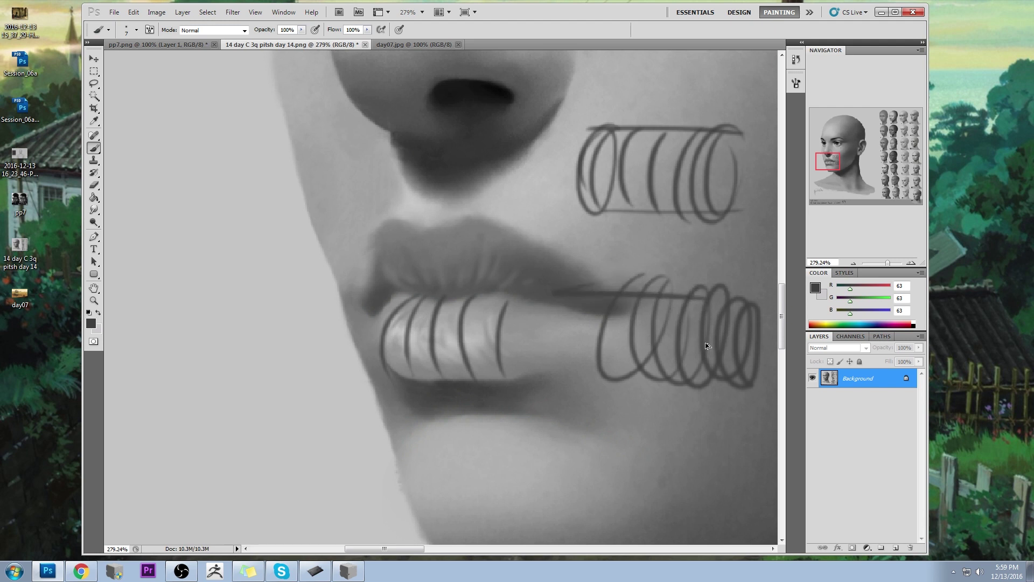
{"action": "key", "text": "ctrl+alt+z"}
{"action": "key", "text": "ctrl+alt+z"}
{"action": "key", "text": "ctrl+alt+z"}
{"action": "key", "text": "ctrl+alt+z"}
{"action": "key", "text": "ctrl+alt+z"}
{"action": "key", "text": "ctrl+alt+z"}
{"action": "key", "text": "ctrl+alt+z"}
{"action": "key", "text": "ctrl+alt+z"}
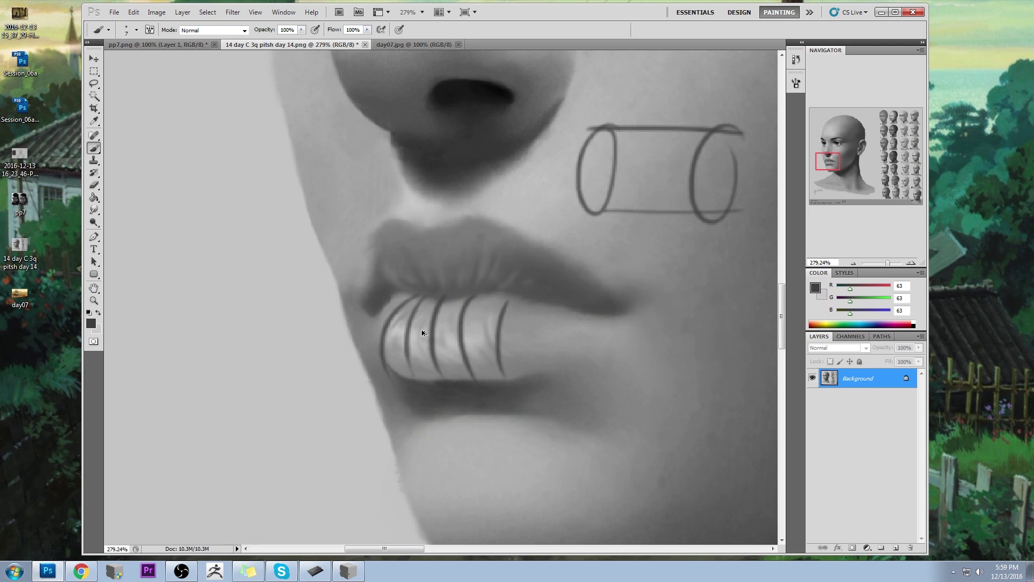
{"action": "key", "text": "ctrl+alt+z"}
{"action": "key", "text": "ctrl+alt+z"}
{"action": "key", "text": "ctrl+alt+z"}
{"action": "key", "text": "ctrl+alt+z"}
{"action": "key", "text": "ctrl+alt+z"}
{"action": "key", "text": "ctrl+alt+z"}
{"action": "key", "text": "ctrl+alt+z"}
{"action": "key", "text": "ctrl+alt+z"}
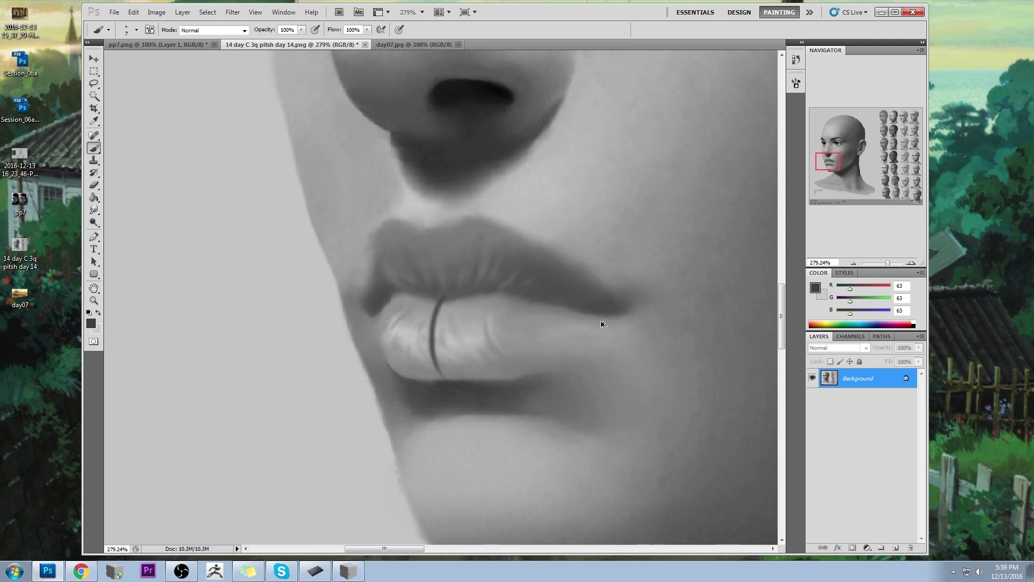
{"action": "key", "text": "ctrl+alt+z"}
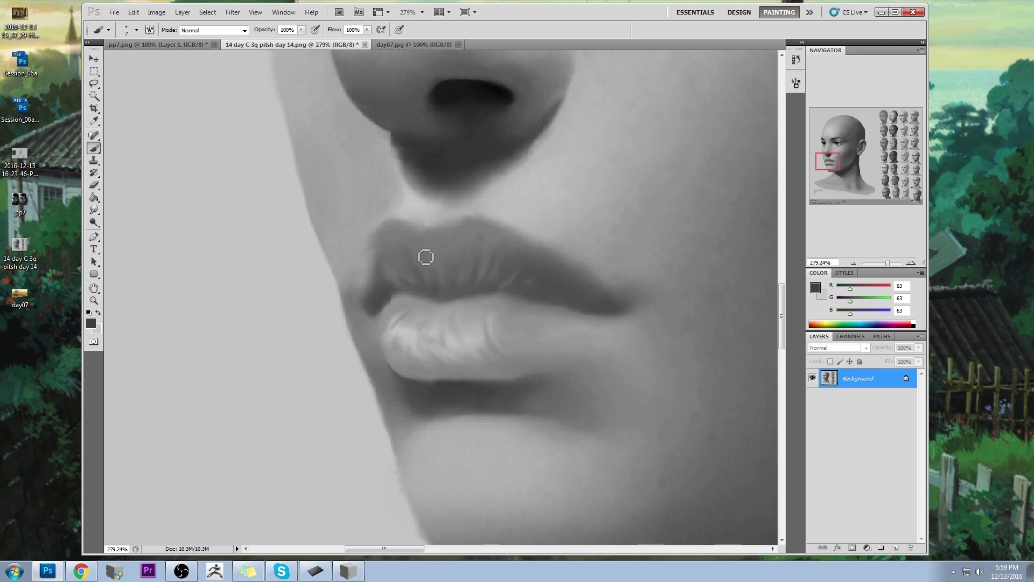
{"action": "key", "text": "ctrl+0"}
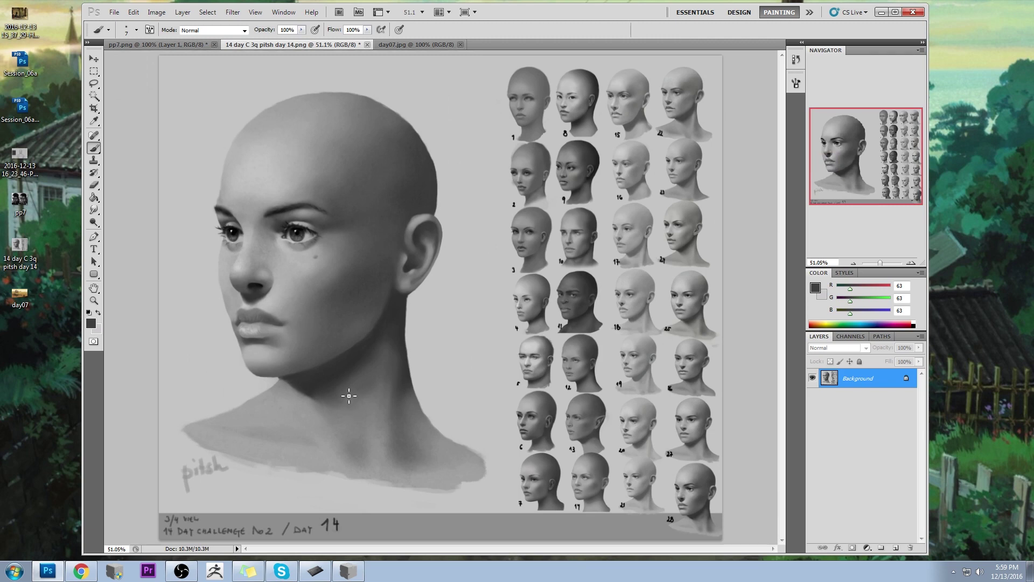
Lasso the large head's nostril, copy it to Layer 1, and scale it to about 110%.
{"action": "key", "text": "z"}
{"action": "left_click_drag", "start_coordinate": [504, 97], "coordinate": [545, 134]}
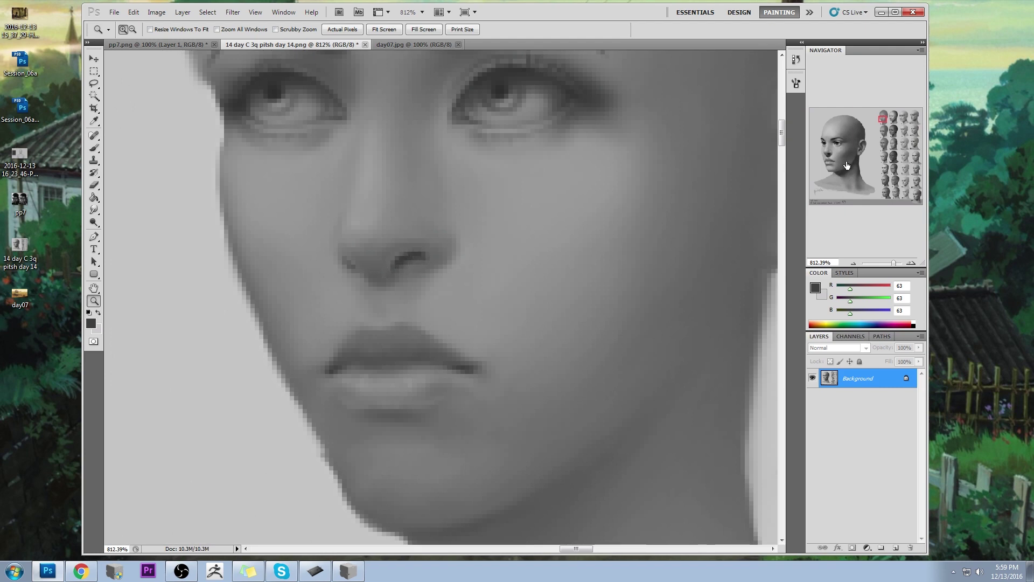
{"action": "left_click_drag", "start_coordinate": [846, 165], "coordinate": [827, 154]}
{"action": "key", "text": "ctrl+0"}
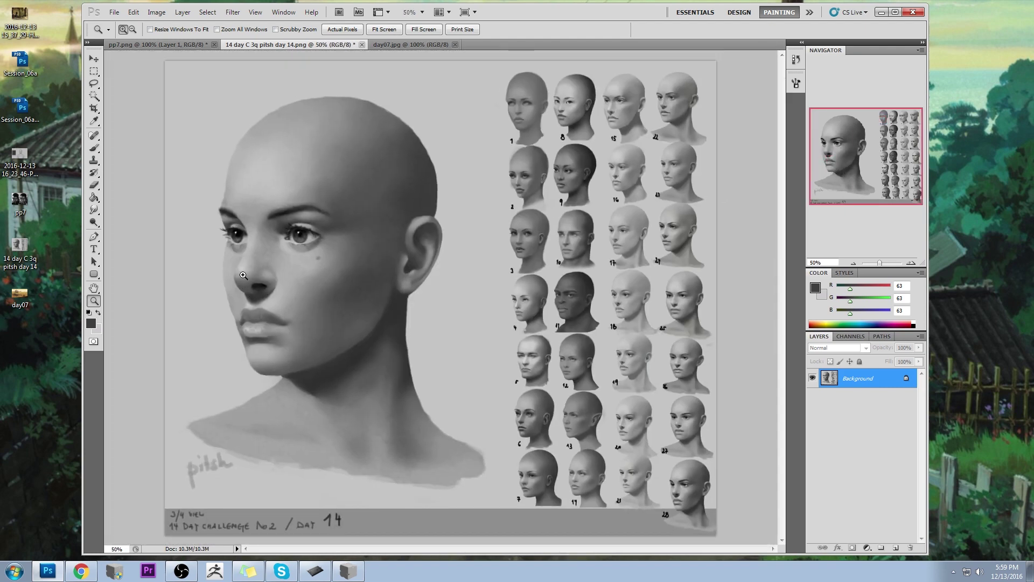
{"action": "key", "text": "l"}
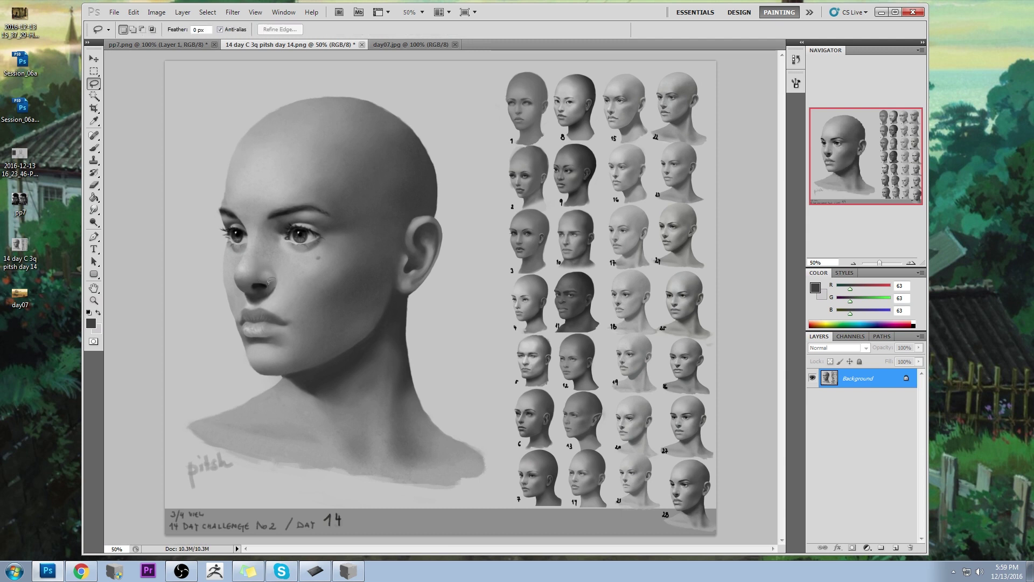
{"action": "mouse_move", "coordinate": [267, 285]}
{"action": "left_mouse_down"}
{"action": "mouse_move", "coordinate": [258, 280]}
{"action": "mouse_move", "coordinate": [305, 265]}
{"action": "left_mouse_up"}
{"action": "key", "text": "ctrl+j"}
{"action": "key", "text": "ctrl+t"}
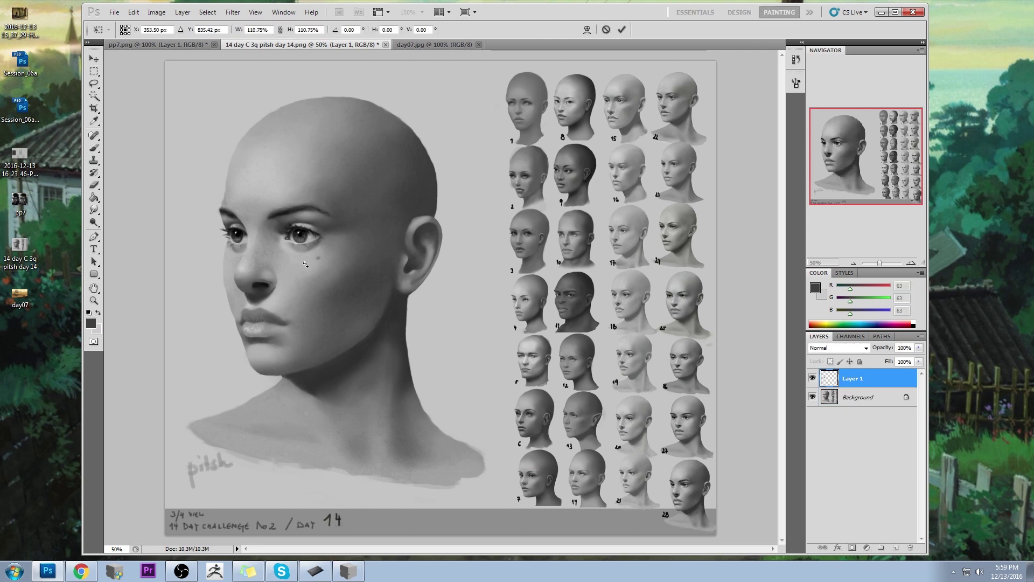
{"action": "left_click", "coordinate": [622, 29]}
Show Layer 1 again and merge the enlarged nostril down into the Background.
{"action": "key", "text": "e"}
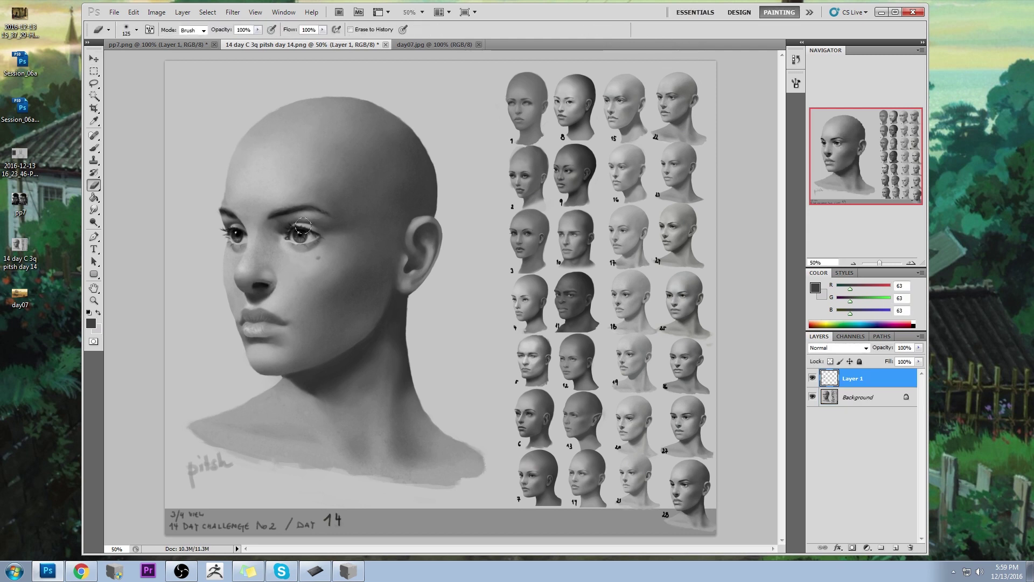
{"action": "key", "text": "bracketleft"}
{"action": "left_click", "coordinate": [813, 381]}
{"action": "right_click", "coordinate": [873, 378]}
{"action": "left_click", "coordinate": [897, 348]}
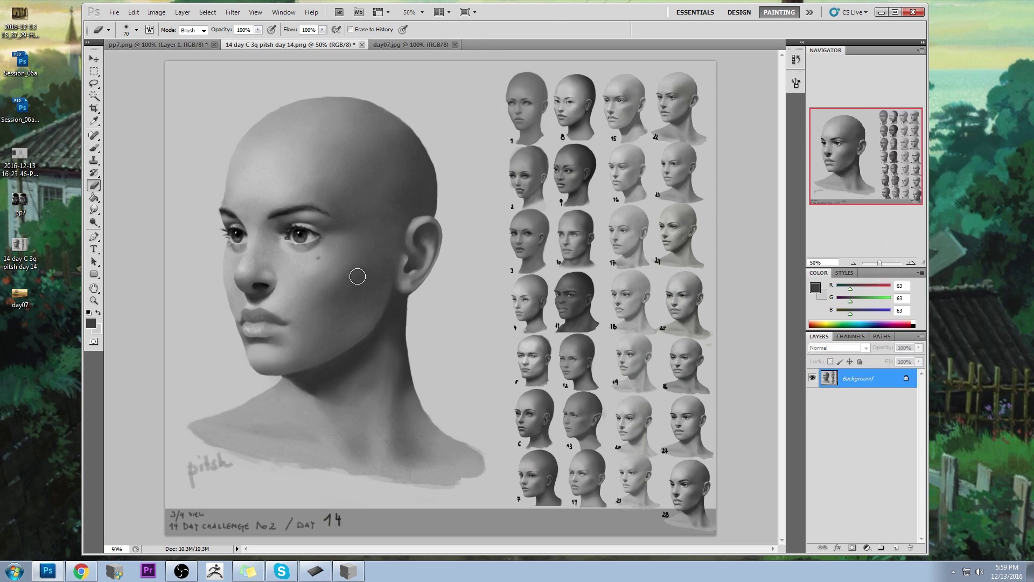
Erase trial light bands across the cheek and nose, then undo them all.
{"action": "left_click_drag", "start_coordinate": [310, 302], "coordinate": [339, 285]}
{"action": "key", "text": "ctrl+z"}
{"action": "left_click_drag", "start_coordinate": [315, 271], "coordinate": [219, 271]}
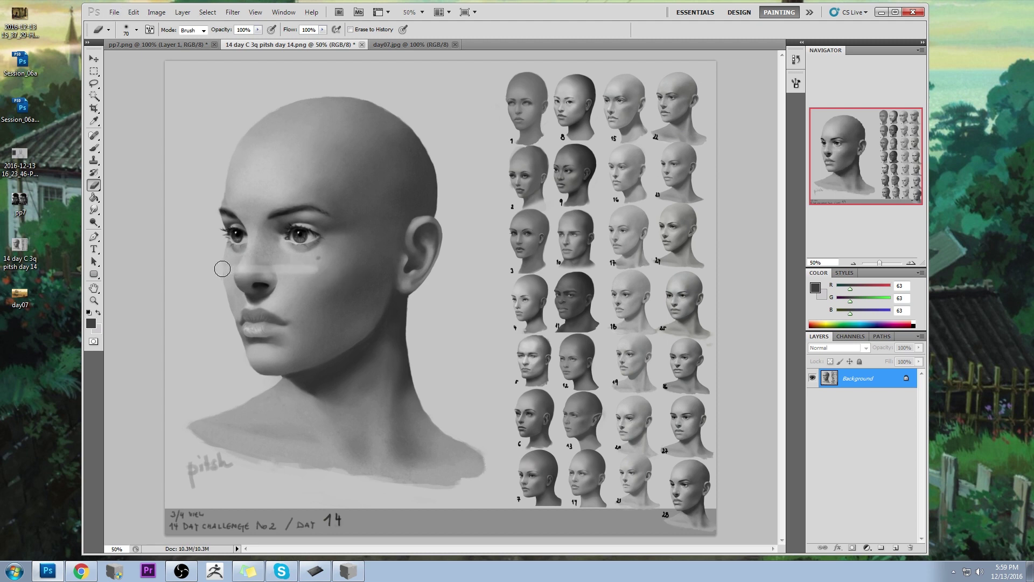
{"action": "left_click_drag", "start_coordinate": [316, 282], "coordinate": [221, 280]}
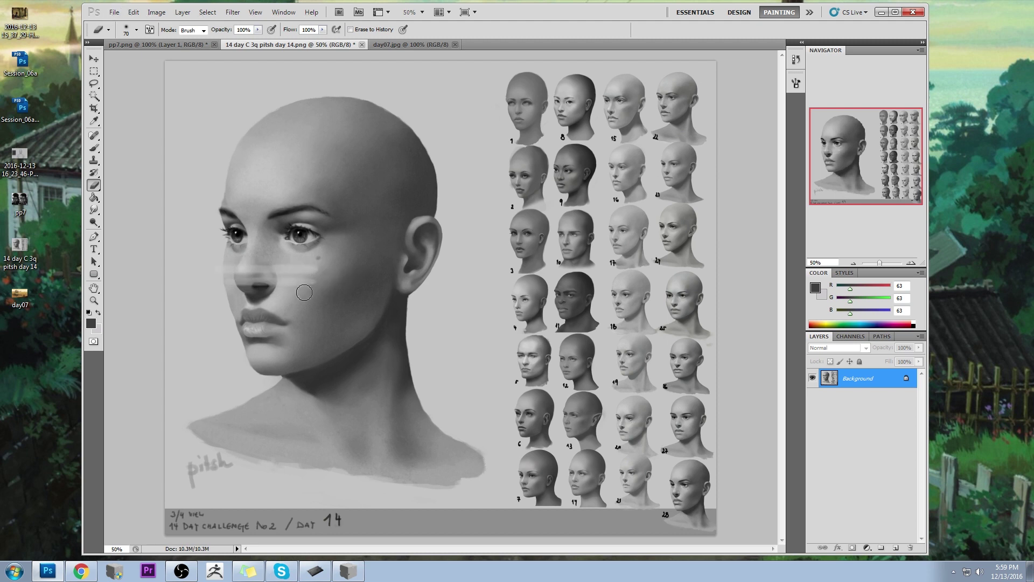
{"action": "left_click_drag", "start_coordinate": [317, 295], "coordinate": [228, 299]}
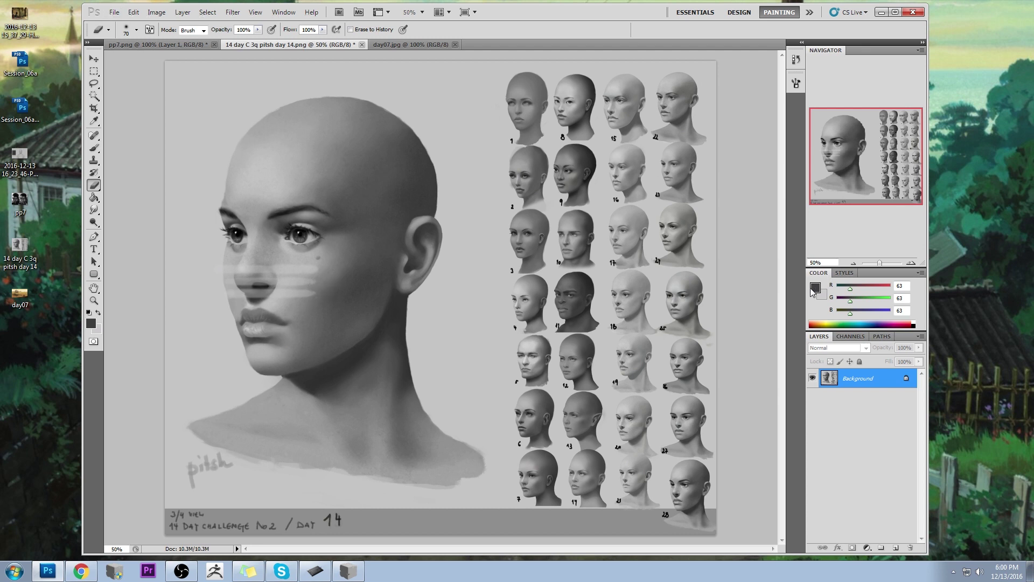
{"action": "key", "text": "ctrl+alt+z"}
{"action": "key", "text": "ctrl+alt+z"}
{"action": "key", "text": "ctrl+alt+z"}
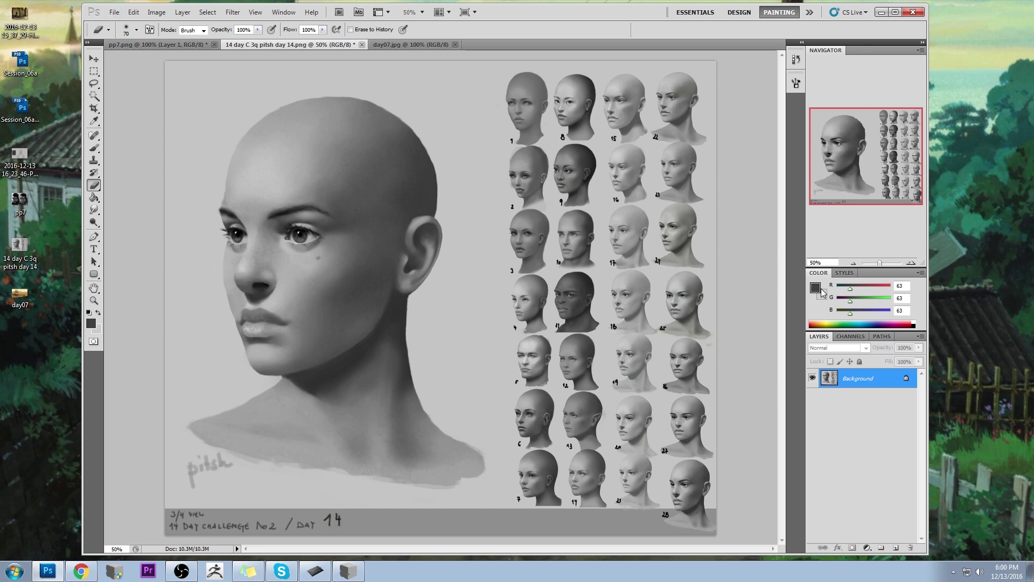
Sample the background and several cheek and face greys in the foreground Color Picker, then cancel.
{"action": "left_click", "coordinate": [816, 288]}
{"action": "left_click", "coordinate": [492, 289]}
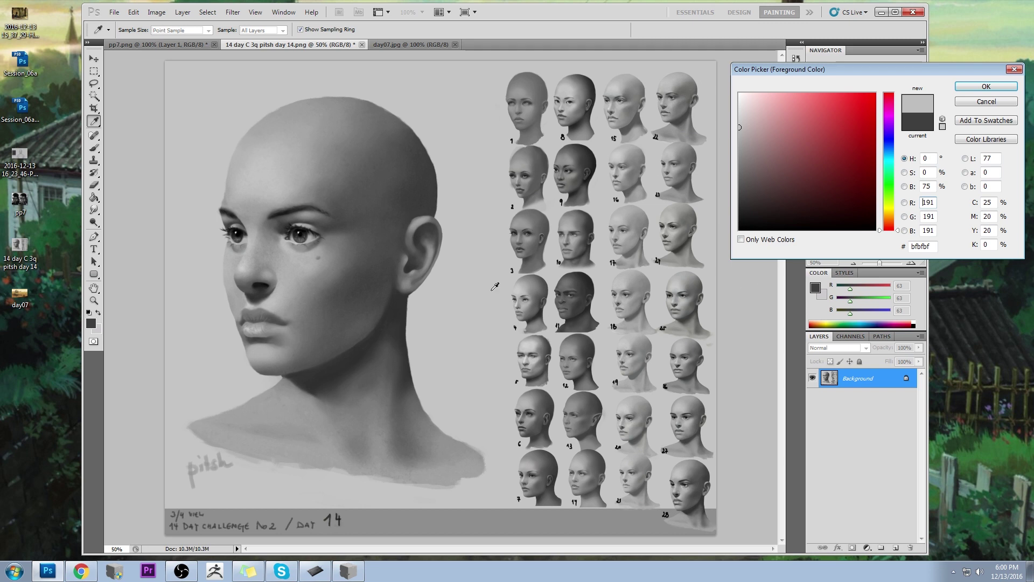
{"action": "left_click", "coordinate": [321, 280]}
{"action": "left_click", "coordinate": [321, 289]}
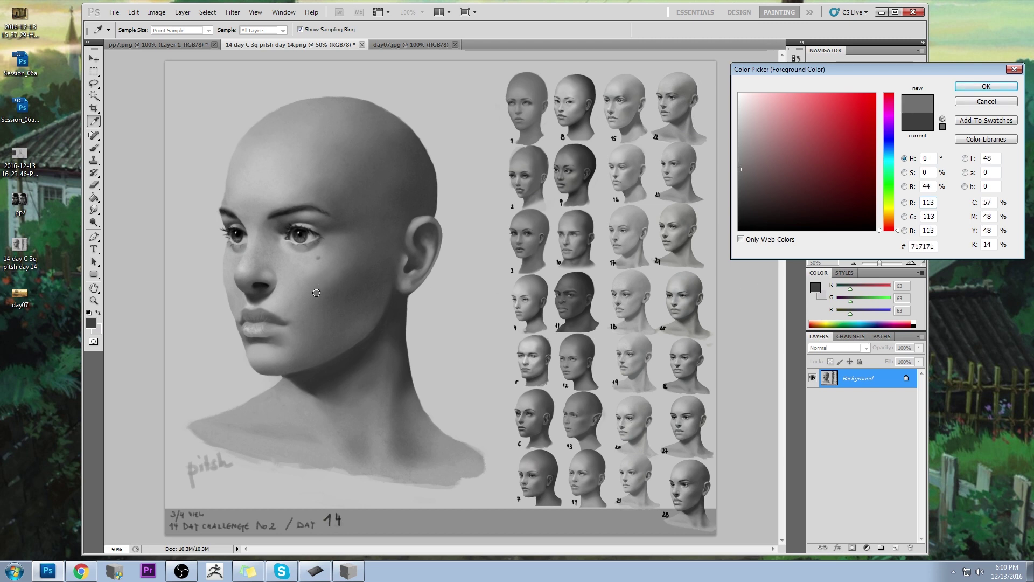
{"action": "left_click", "coordinate": [323, 286]}
{"action": "left_click", "coordinate": [328, 288]}
{"action": "left_click", "coordinate": [280, 289]}
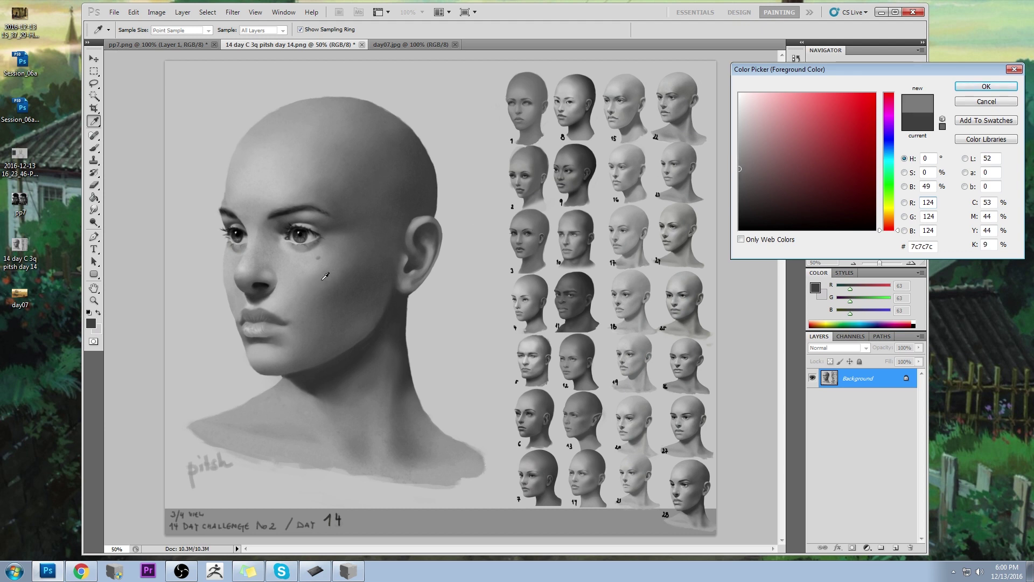
{"action": "left_click", "coordinate": [222, 298]}
{"action": "left_click", "coordinate": [986, 101]}
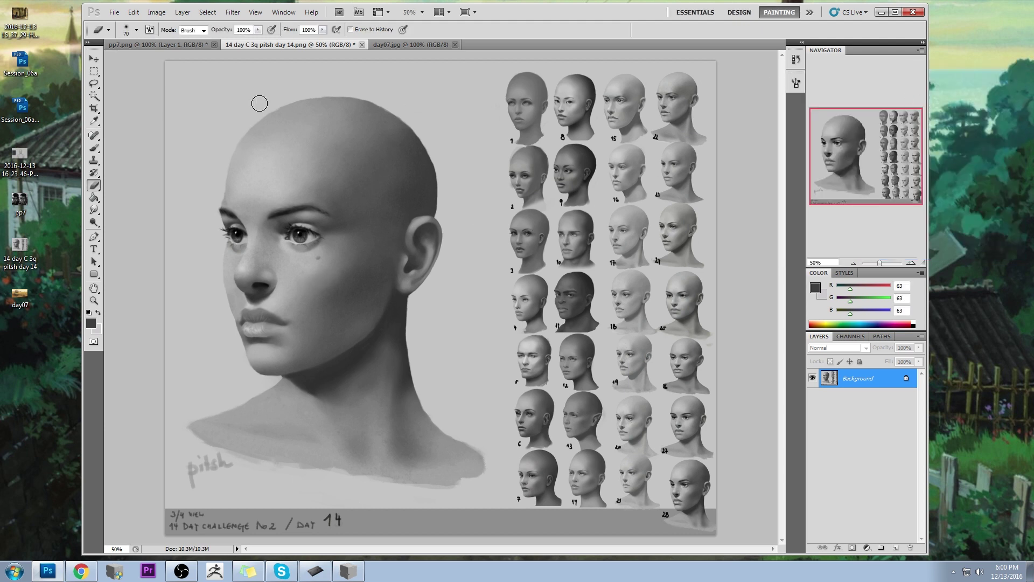
{"action": "key", "text": "e"}
{"action": "left_click", "coordinate": [255, 12]}
Push the left cheek contour beside the lips with Liquify Forward Warp at brush size 196.
{"action": "mouse_move", "coordinate": [232, 12]}
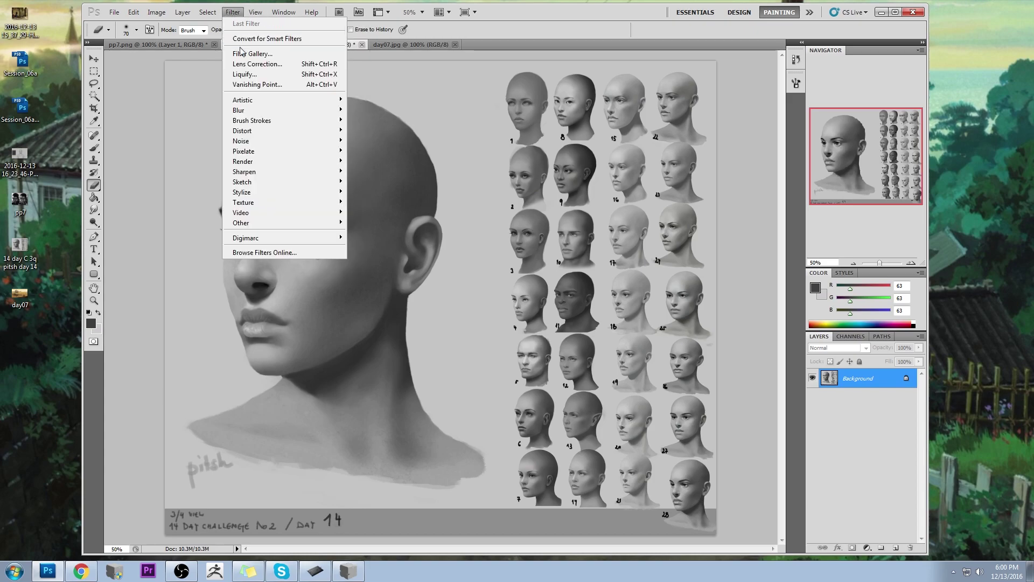
{"action": "left_click", "coordinate": [241, 74]}
{"action": "left_click", "coordinate": [983, 90]}
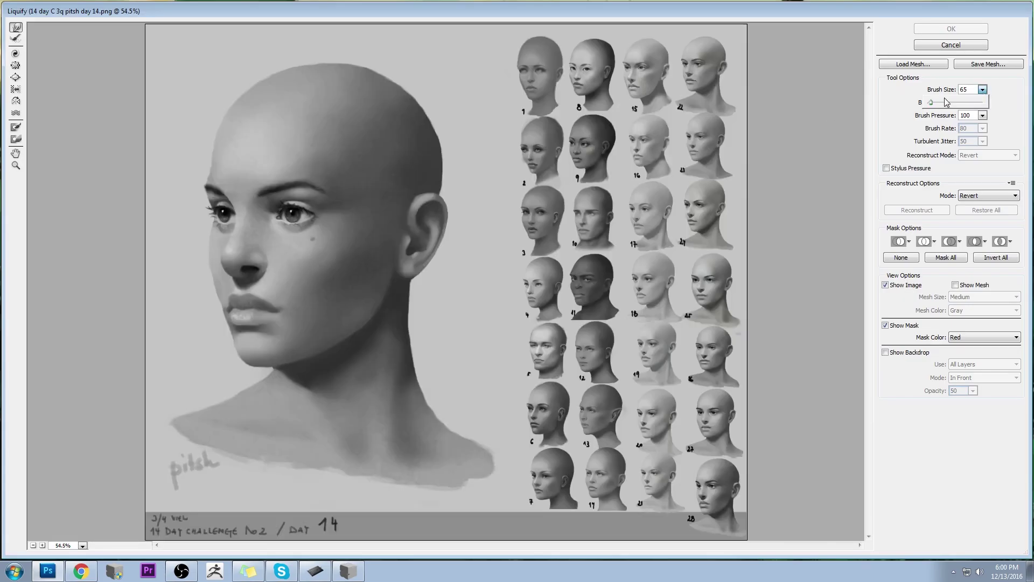
{"action": "key", "text": "bracketright"}
{"action": "key", "text": "bracketright"}
{"action": "key", "text": "bracketright"}
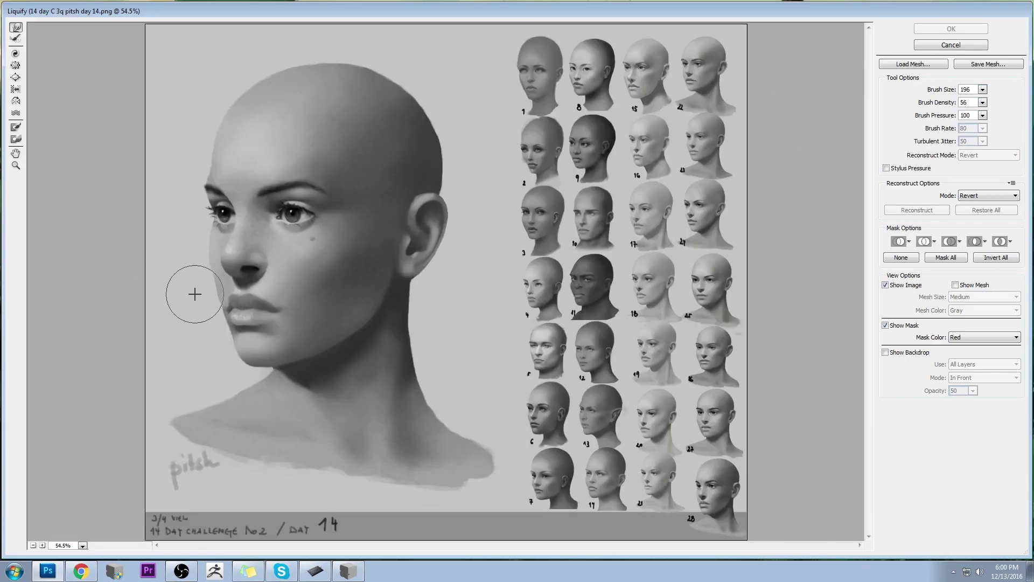
{"action": "left_click_drag", "start_coordinate": [194, 293], "coordinate": [198, 298]}
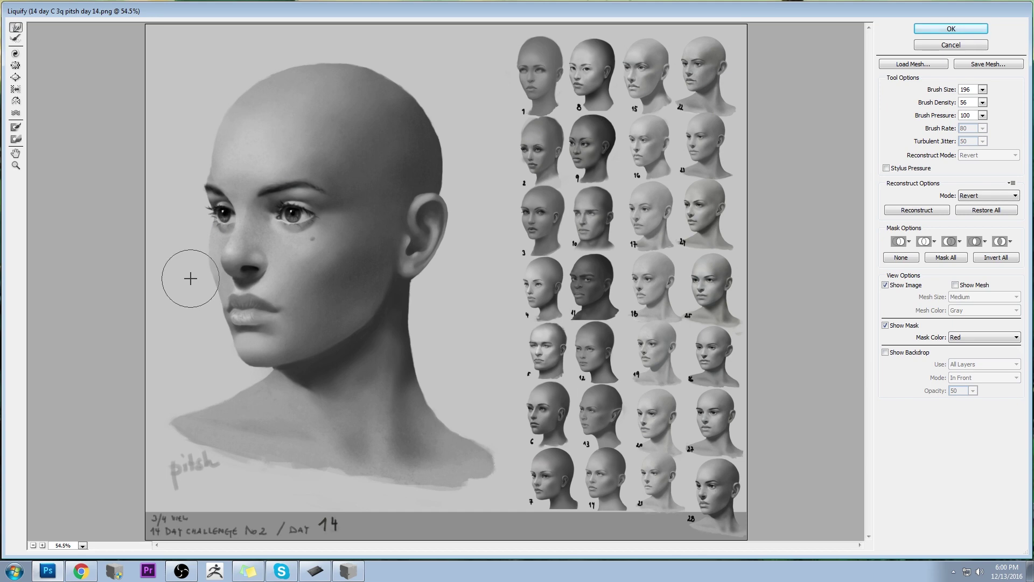
{"action": "left_click", "coordinate": [949, 30]}
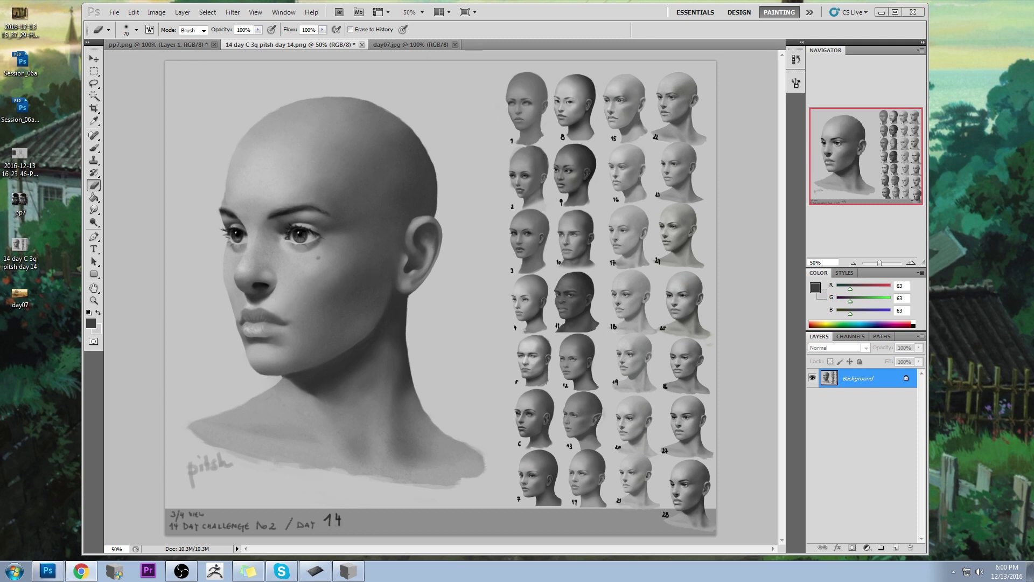
Paint a thin sampled-grey guideline above the brow several times, undoing each attempt.
{"action": "left_click", "coordinate": [741, 169]}
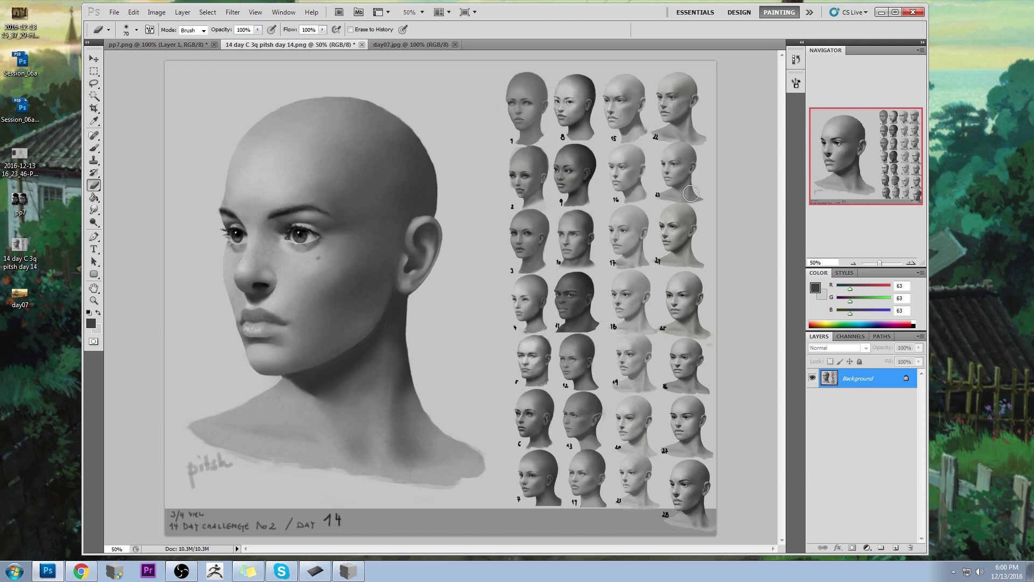
{"action": "key", "text": "b"}
{"action": "left_click", "coordinate": [300, 231], "text": "alt"}
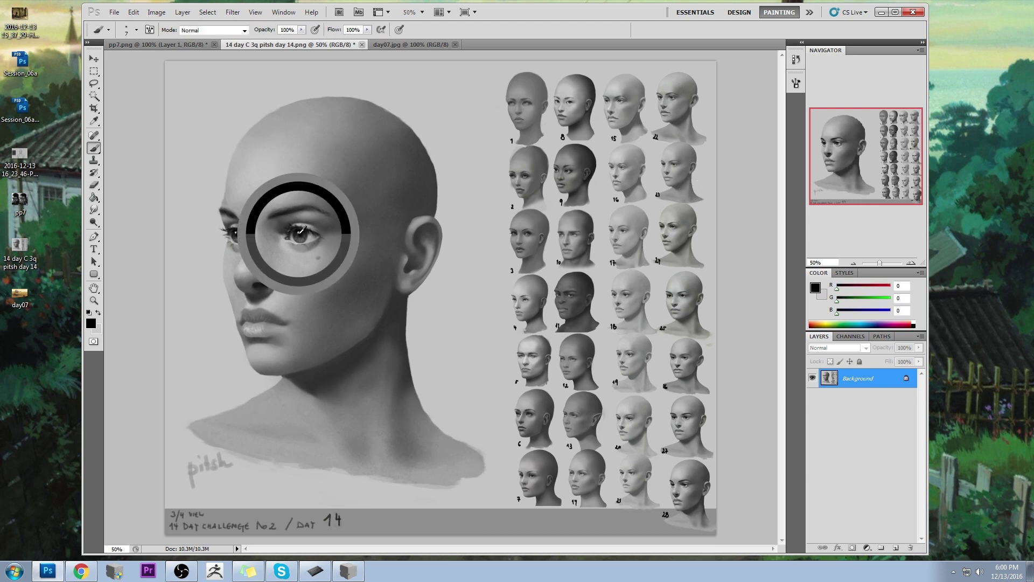
{"action": "mouse_move", "coordinate": [301, 232]}
{"action": "left_mouse_down"}
{"action": "mouse_move", "coordinate": [305, 213]}
{"action": "mouse_move", "coordinate": [227, 204]}
{"action": "left_mouse_up"}
{"action": "key", "text": "ctrl+z"}
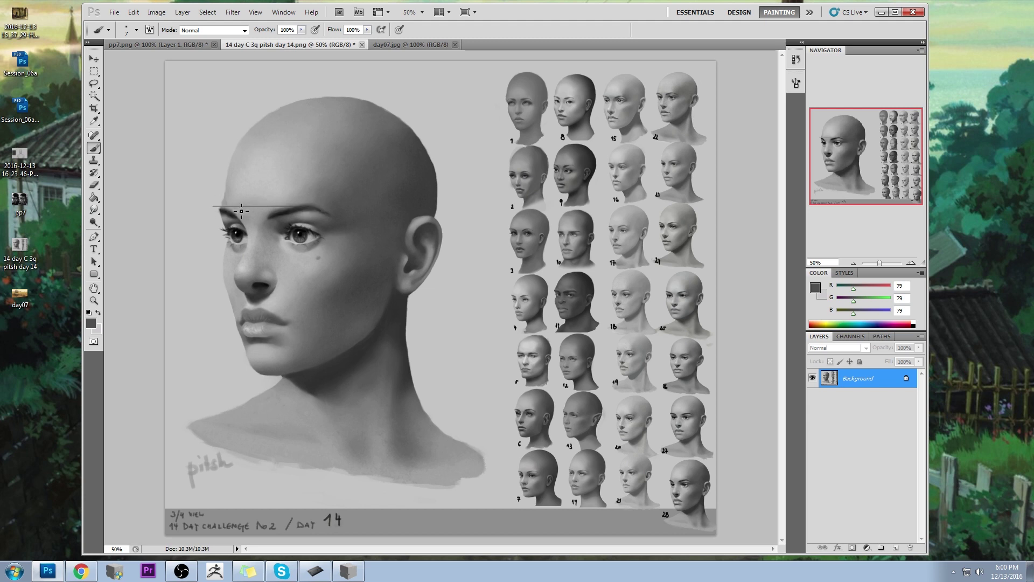
{"action": "key", "text": "ctrl+z"}
{"action": "left_click_drag", "start_coordinate": [310, 206], "coordinate": [210, 208]}
{"action": "key", "text": "ctrl+z"}
{"action": "left_click_drag", "start_coordinate": [307, 207], "coordinate": [211, 210]}
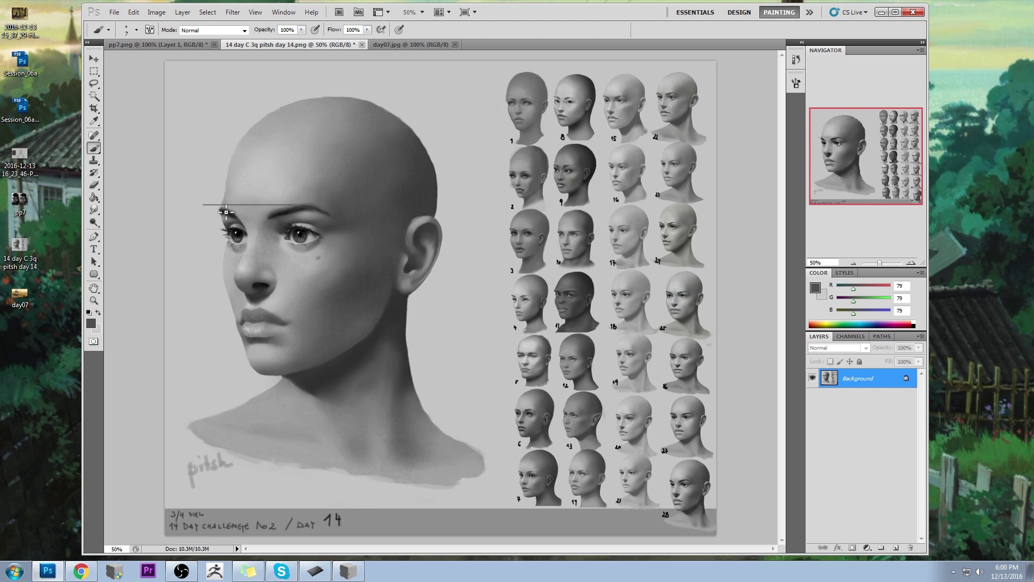
{"action": "key", "text": "ctrl+z"}
Apply a Liquify Forward Warp to the near-side brow and forehead.
{"action": "left_click", "coordinate": [232, 12]}
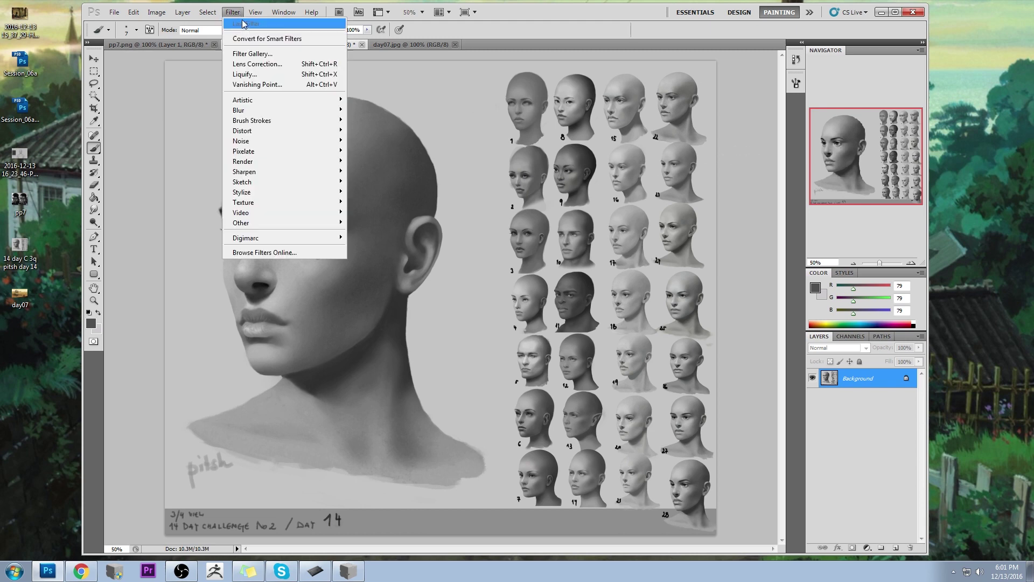
{"action": "left_click", "coordinate": [242, 71]}
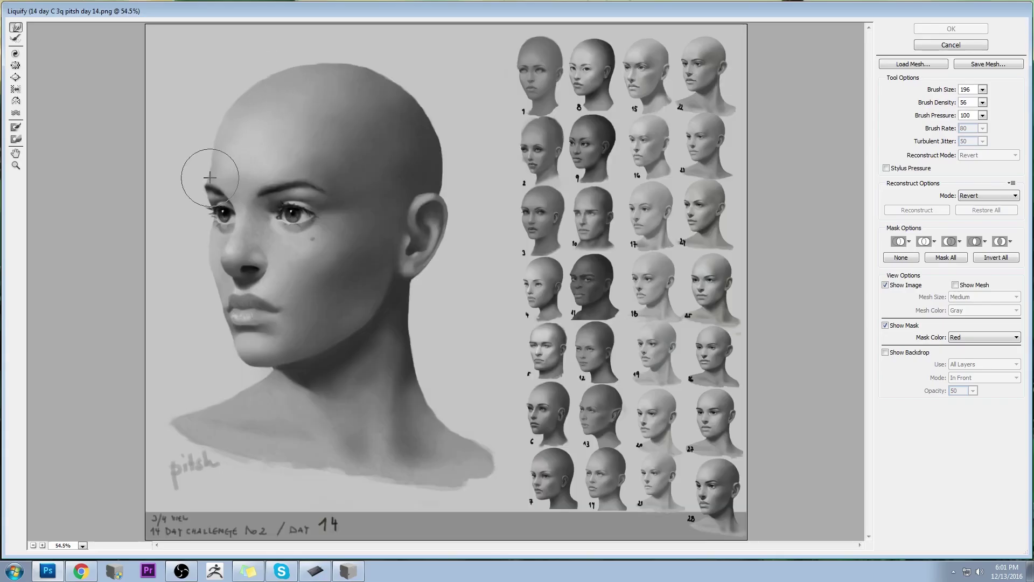
{"action": "left_click", "coordinate": [951, 29]}
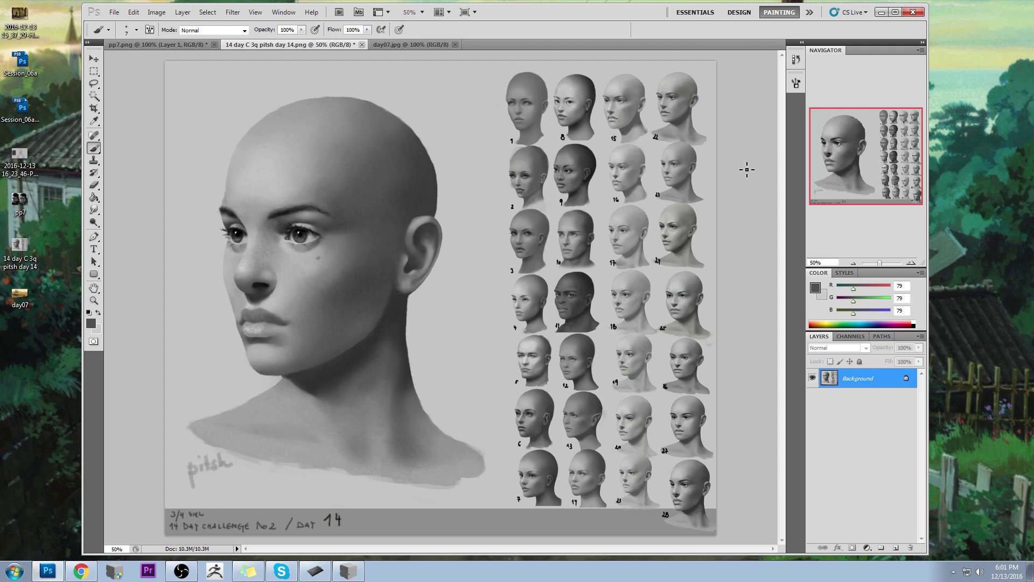
Close the day 14 head-studies document, saving its changes.
{"action": "left_click", "coordinate": [361, 45]}
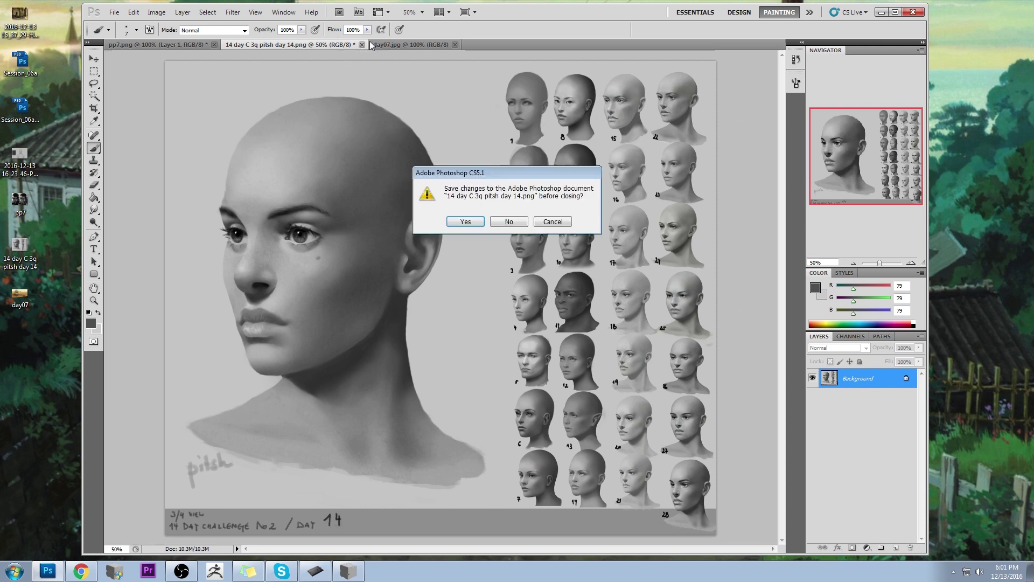
{"action": "left_click", "coordinate": [465, 222]}
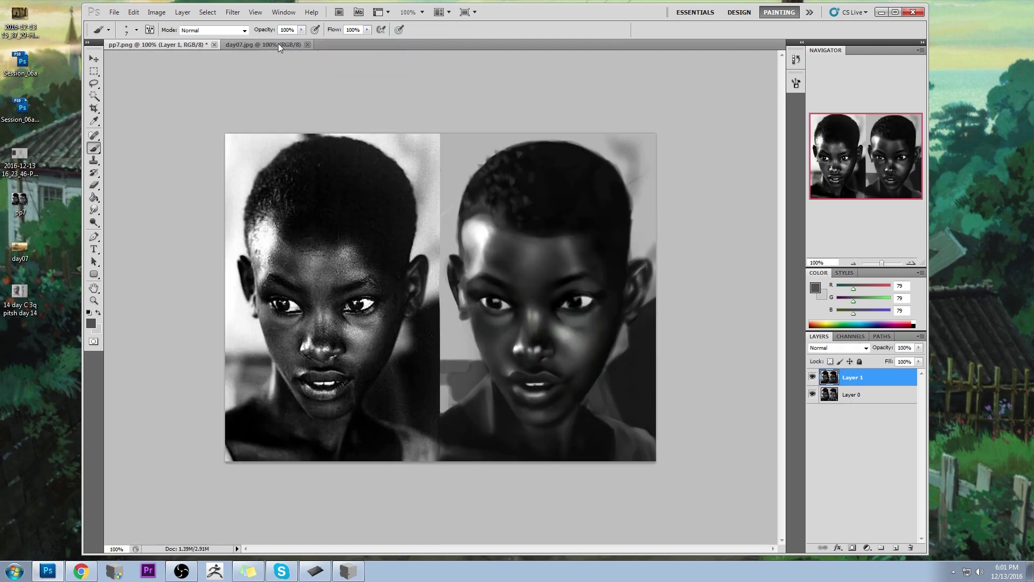
On day07.jpg, drag Hue/Saturation's Saturation fully left to remove all colour.
{"action": "left_click", "coordinate": [280, 45]}
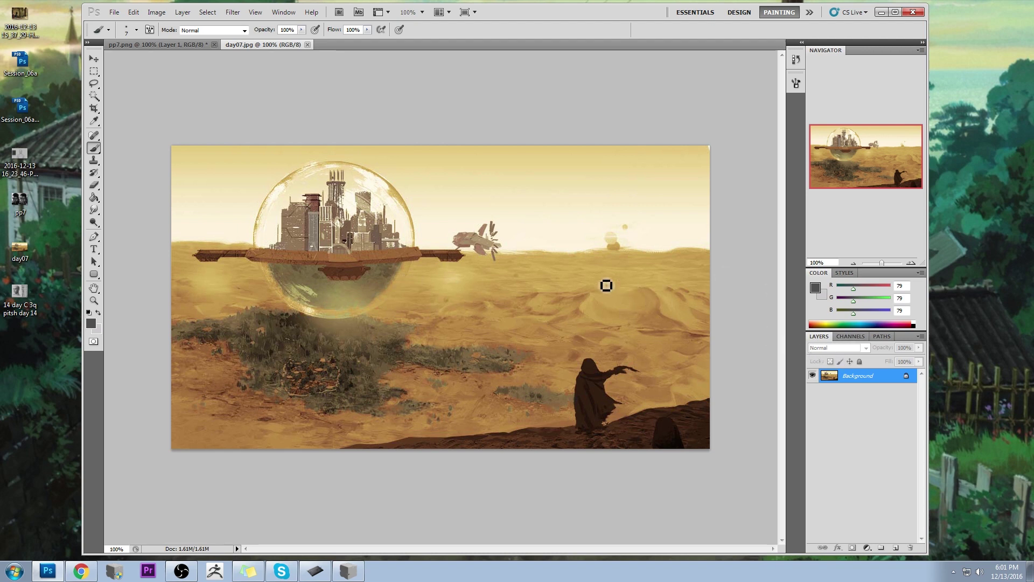
{"action": "key", "text": "ctrl+u"}
{"action": "left_click_drag", "start_coordinate": [809, 285], "coordinate": [757, 286]}
{"action": "left_click", "coordinate": [916, 202]}
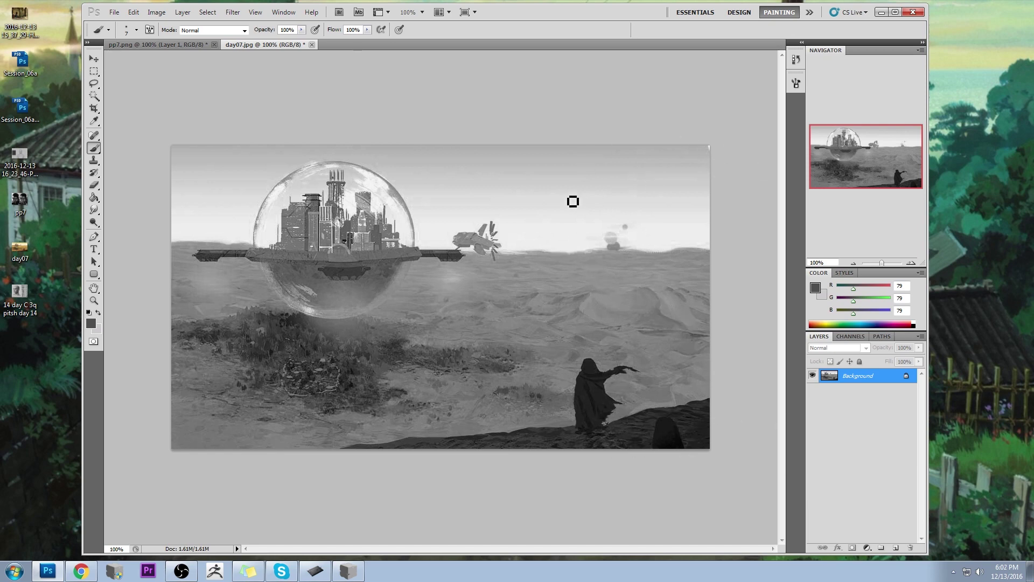
Brighten the top of the sky with a light grey brush at 64% opacity.
{"action": "key", "text": "bracketright"}
{"action": "key", "text": "bracketright"}
{"action": "key", "text": "bracketright"}
{"action": "key", "text": "bracketright"}
{"action": "key", "text": "bracketright"}
{"action": "key", "text": "bracketright"}
{"action": "key", "text": "bracketright"}
{"action": "key", "text": "bracketright"}
{"action": "key", "text": "bracketright"}
{"action": "key", "text": "bracketright"}
{"action": "key", "text": "bracketright"}
{"action": "key", "text": "bracketright"}
{"action": "key", "text": "bracketleft"}
{"action": "key", "text": "bracketleft"}
{"action": "key", "text": "bracketleft"}
{"action": "left_click", "coordinate": [649, 220], "text": "alt"}
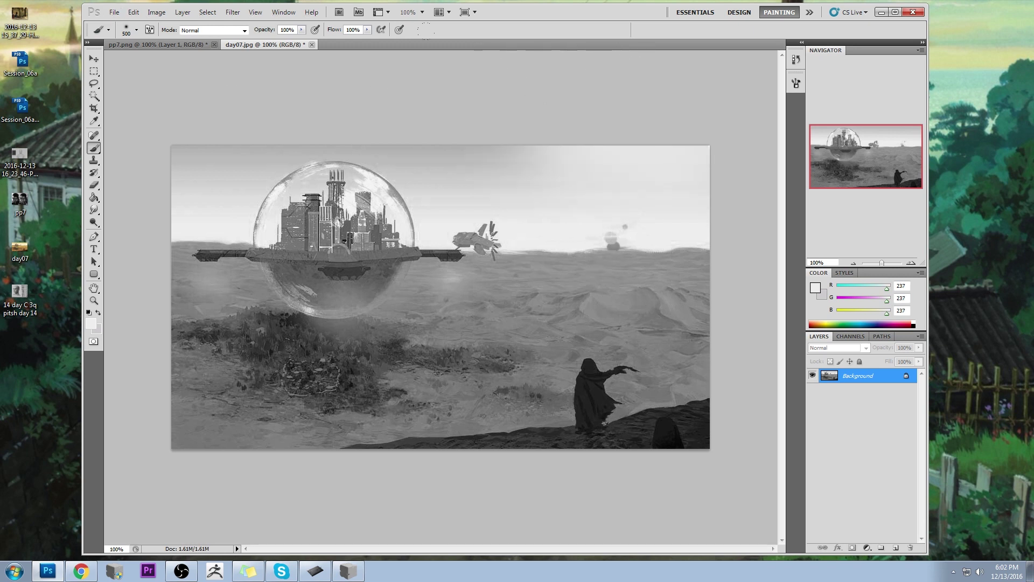
{"action": "left_click_drag", "start_coordinate": [301, 30], "coordinate": [281, 42]}
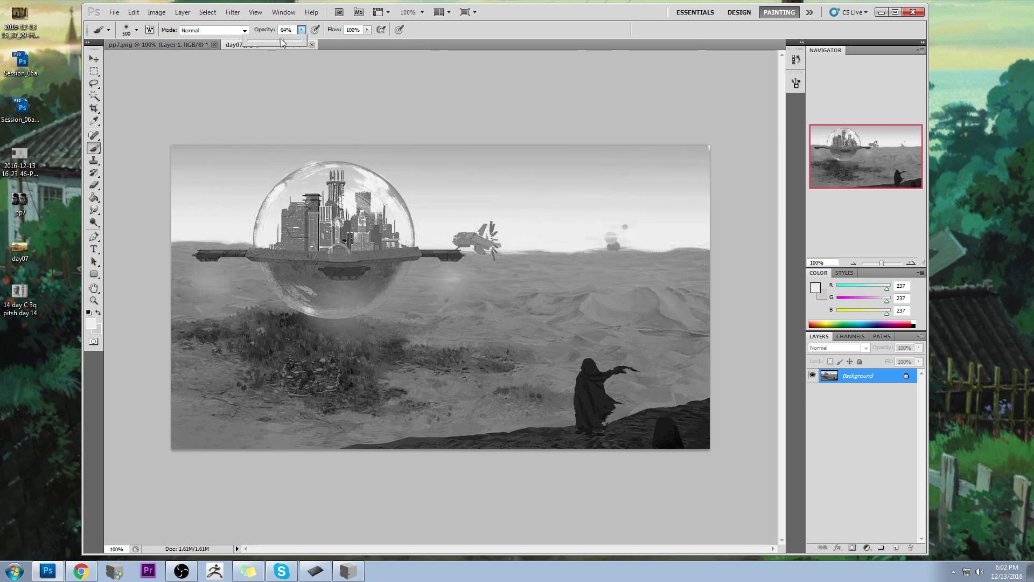
{"action": "left_click", "coordinate": [627, 200], "text": "alt"}
{"action": "left_click_drag", "start_coordinate": [703, 129], "coordinate": [344, 129]}
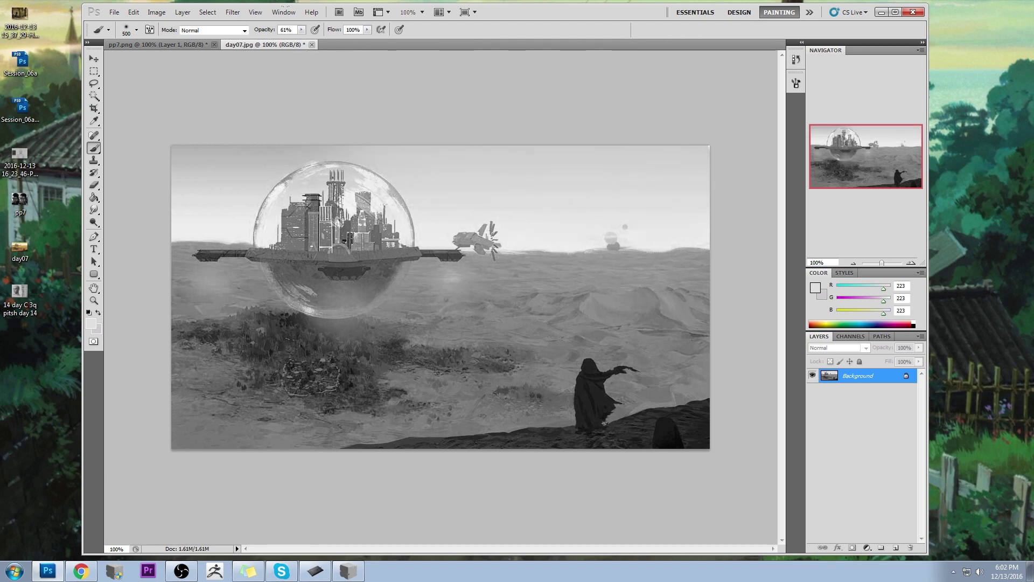
{"action": "left_click_drag", "start_coordinate": [181, 23], "coordinate": [198, 12]}
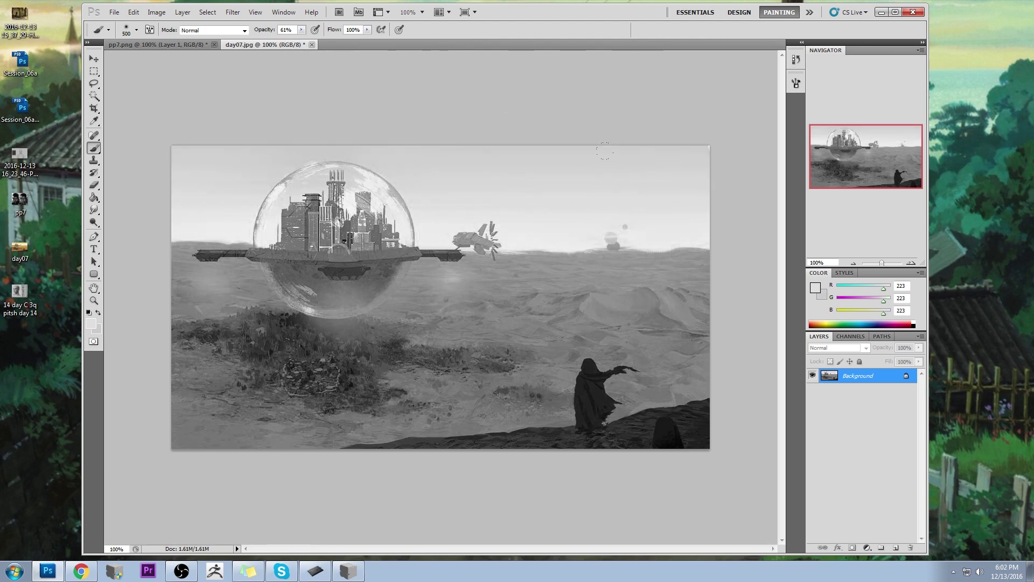
Try a light stroke along the horizon at 33% opacity and undo it to compare.
{"action": "left_click_drag", "start_coordinate": [695, 274], "coordinate": [501, 264]}
{"action": "key", "text": "ctrl+z"}
{"action": "left_click", "coordinate": [302, 30]}
{"action": "left_click_drag", "start_coordinate": [303, 41], "coordinate": [285, 43]}
{"action": "mouse_move", "coordinate": [453, 283]}
{"action": "left_mouse_down"}
{"action": "mouse_move", "coordinate": [635, 280]}
{"action": "mouse_move", "coordinate": [700, 291]}
{"action": "left_mouse_up"}
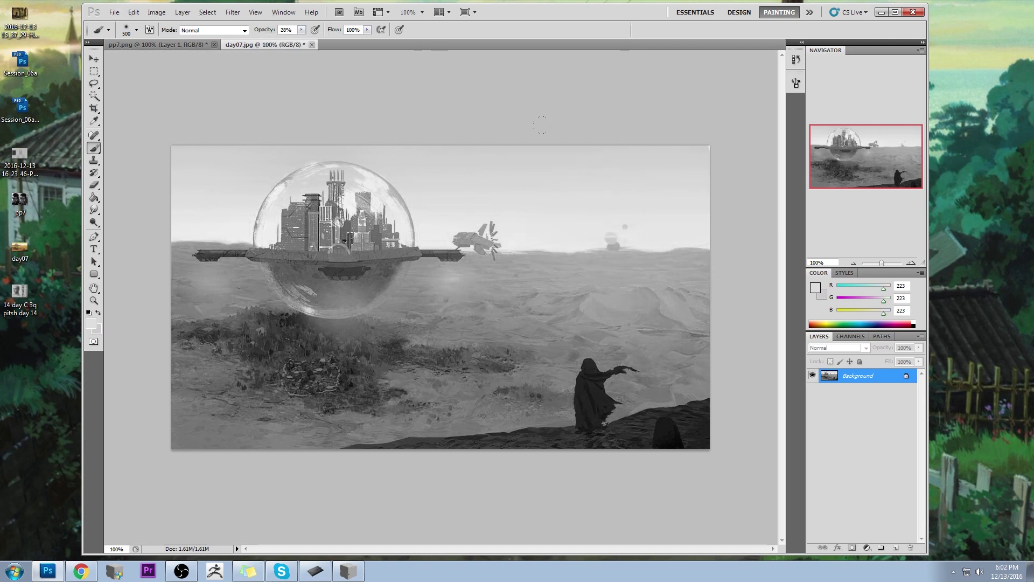
{"action": "key", "text": "ctrl+z"}
{"action": "key", "text": "ctrl+z"}
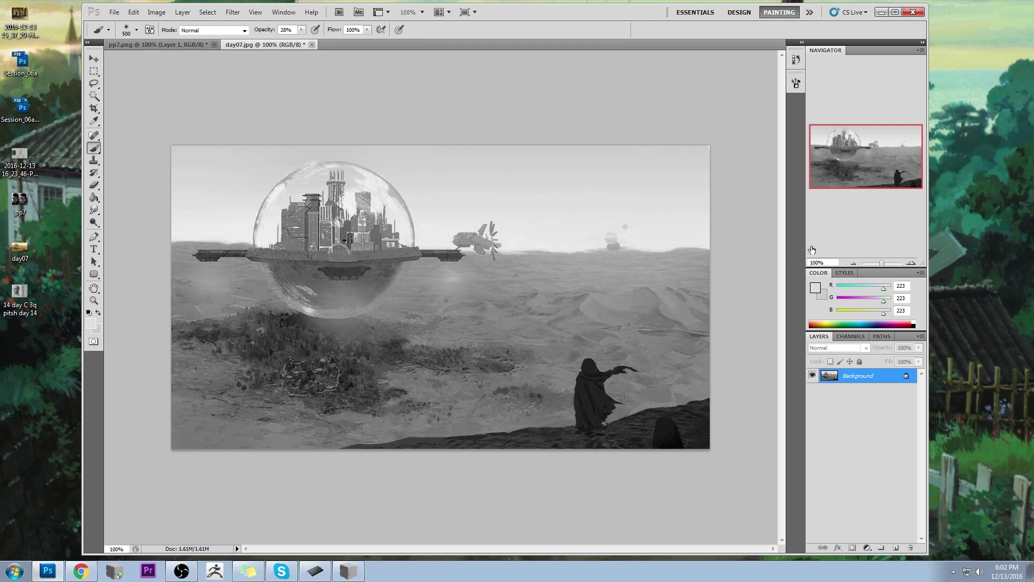
Paint mid-grey haze along the horizon with a smaller soft brush, deepening it on the left.
{"action": "left_click", "coordinate": [94, 210]}
{"action": "key", "text": "b"}
{"action": "left_click", "coordinate": [606, 256], "text": "alt"}
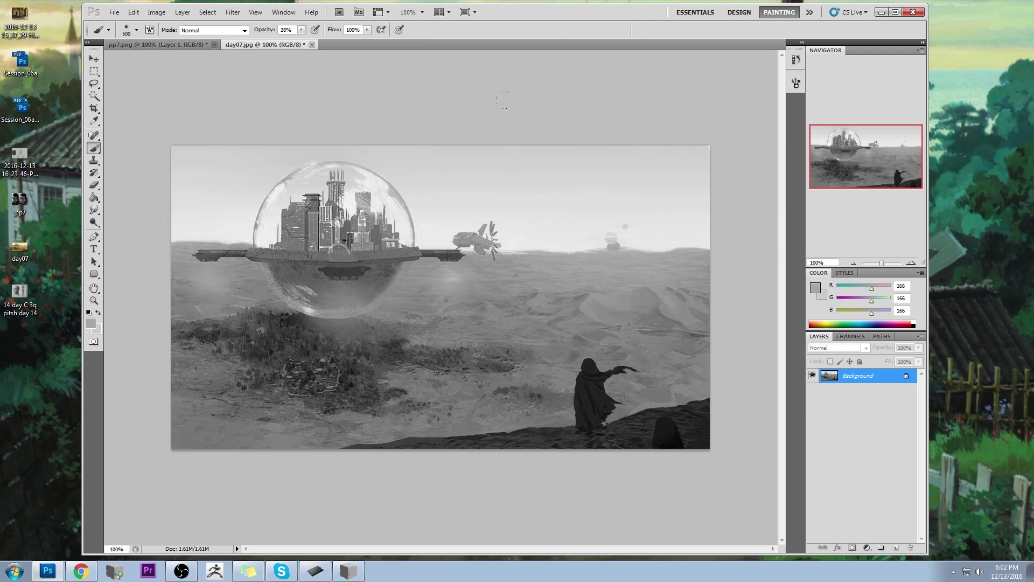
{"action": "key", "text": "bracketleft"}
{"action": "key", "text": "bracketleft"}
{"action": "left_click_drag", "start_coordinate": [685, 226], "coordinate": [496, 231]}
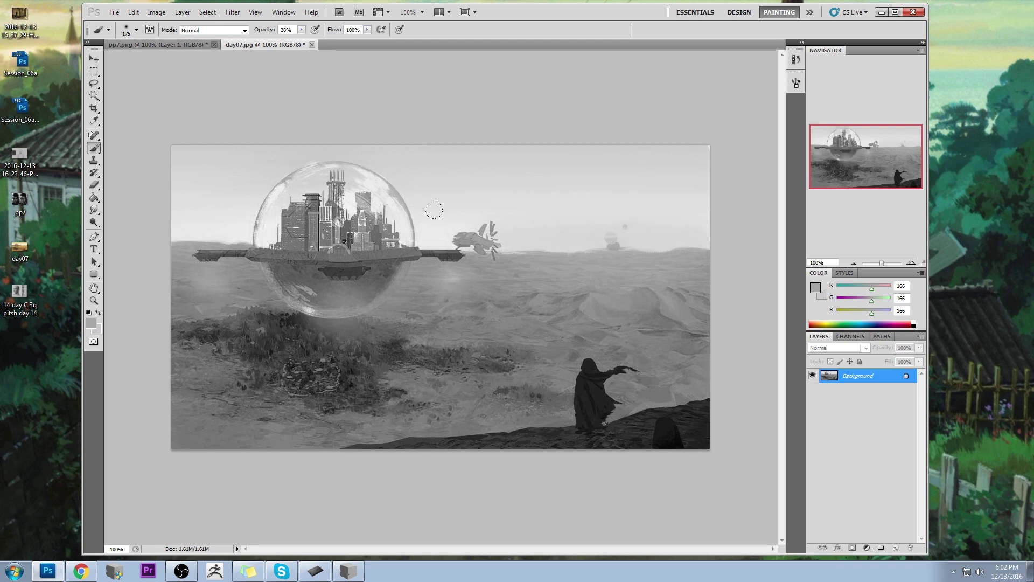
{"action": "left_click_drag", "start_coordinate": [666, 229], "coordinate": [413, 227]}
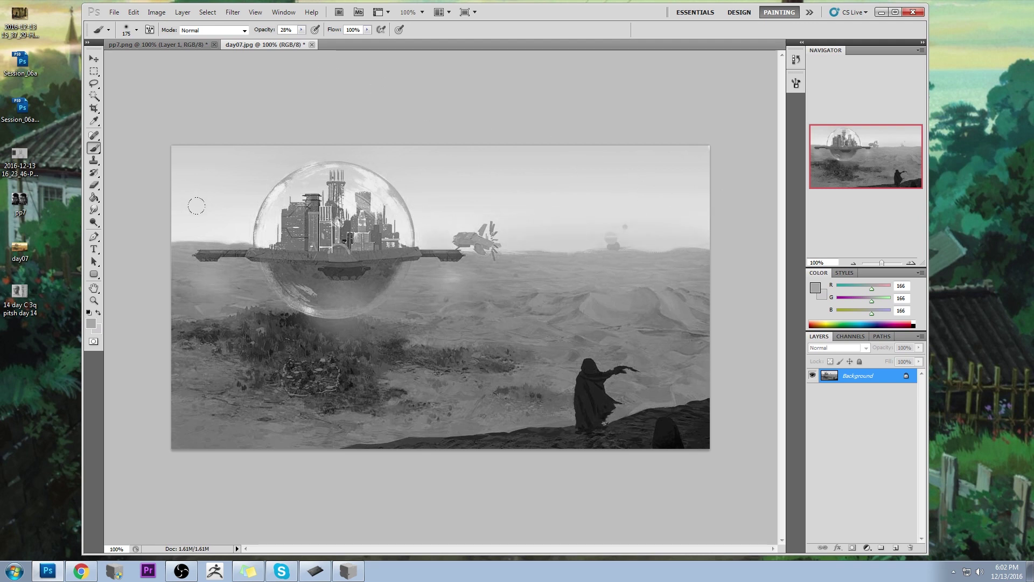
{"action": "left_click_drag", "start_coordinate": [240, 232], "coordinate": [130, 199]}
{"action": "left_click_drag", "start_coordinate": [210, 213], "coordinate": [180, 204]}
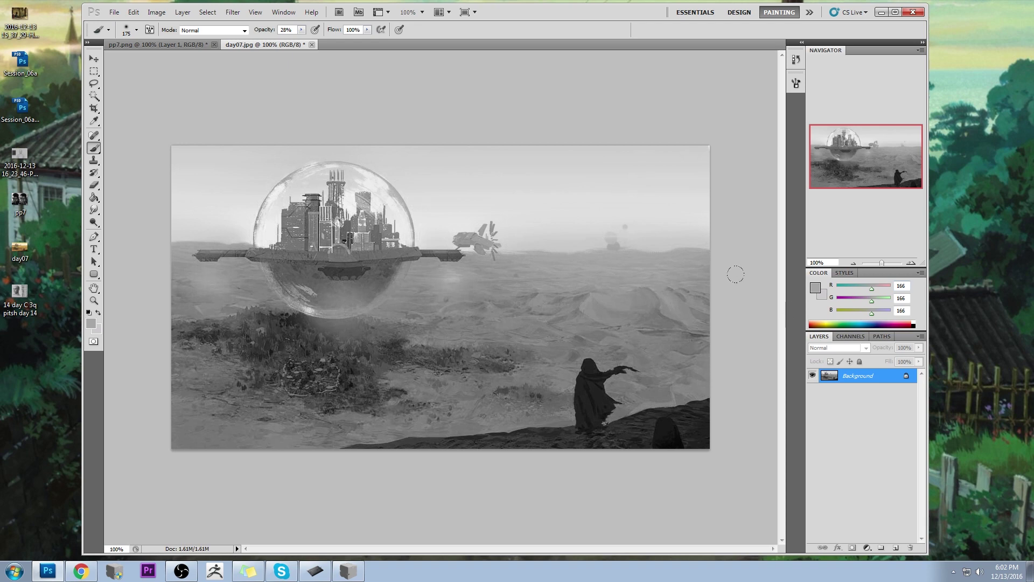
Lighten the foreground ground with grey strokes, sampling nearby sand greys.
{"action": "left_click", "coordinate": [590, 337], "text": "alt"}
{"action": "mouse_move", "coordinate": [490, 365]}
{"action": "left_mouse_down"}
{"action": "mouse_move", "coordinate": [302, 377]}
{"action": "mouse_move", "coordinate": [261, 337]}
{"action": "mouse_move", "coordinate": [367, 404]}
{"action": "mouse_move", "coordinate": [279, 375]}
{"action": "left_mouse_up"}
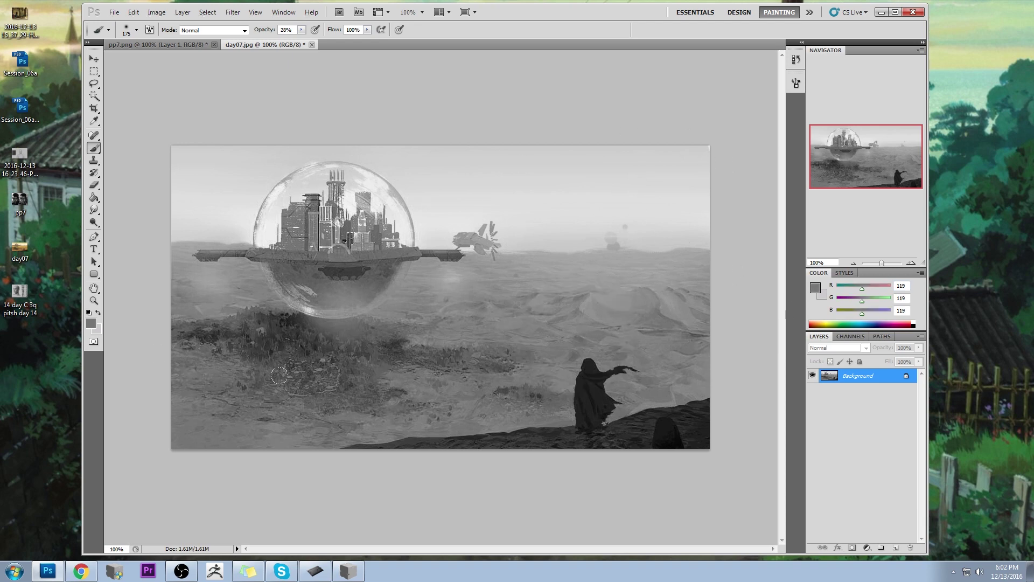
{"action": "left_click_drag", "start_coordinate": [235, 325], "coordinate": [161, 302]}
{"action": "left_click", "coordinate": [415, 328], "text": "alt"}
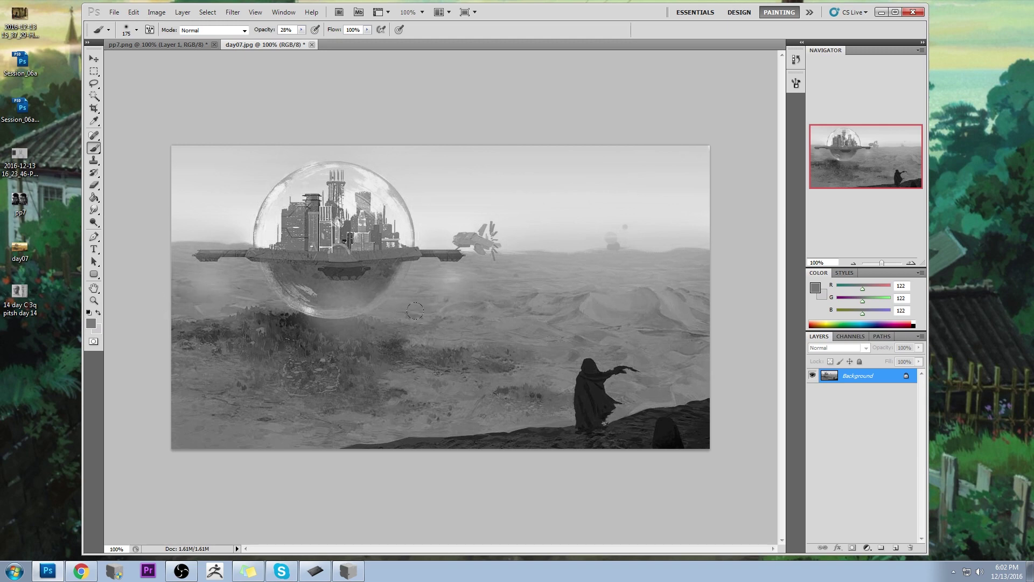
{"action": "left_click", "coordinate": [343, 367], "text": "alt"}
{"action": "left_click", "coordinate": [422, 384], "text": "alt"}
{"action": "left_click", "coordinate": [503, 323], "text": "alt"}
Paint a faint light stroke on the sand at 66% opacity, then drop opacity to 46%.
{"action": "left_click", "coordinate": [302, 30]}
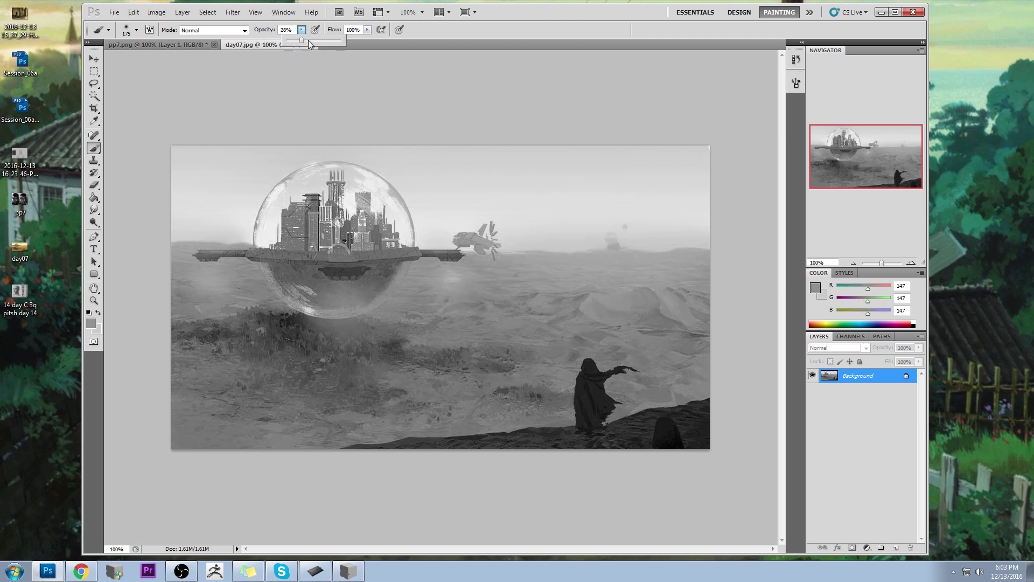
{"action": "left_click_drag", "start_coordinate": [309, 42], "coordinate": [321, 41]}
{"action": "left_click_drag", "start_coordinate": [407, 295], "coordinate": [454, 268]}
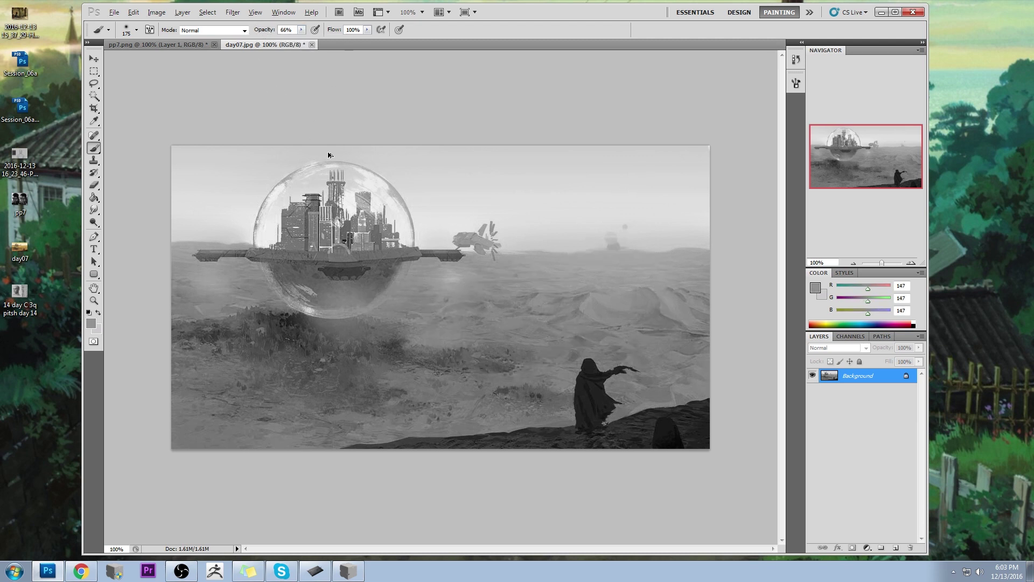
{"action": "left_click", "coordinate": [302, 30]}
{"action": "left_click_drag", "start_coordinate": [303, 41], "coordinate": [292, 40]}
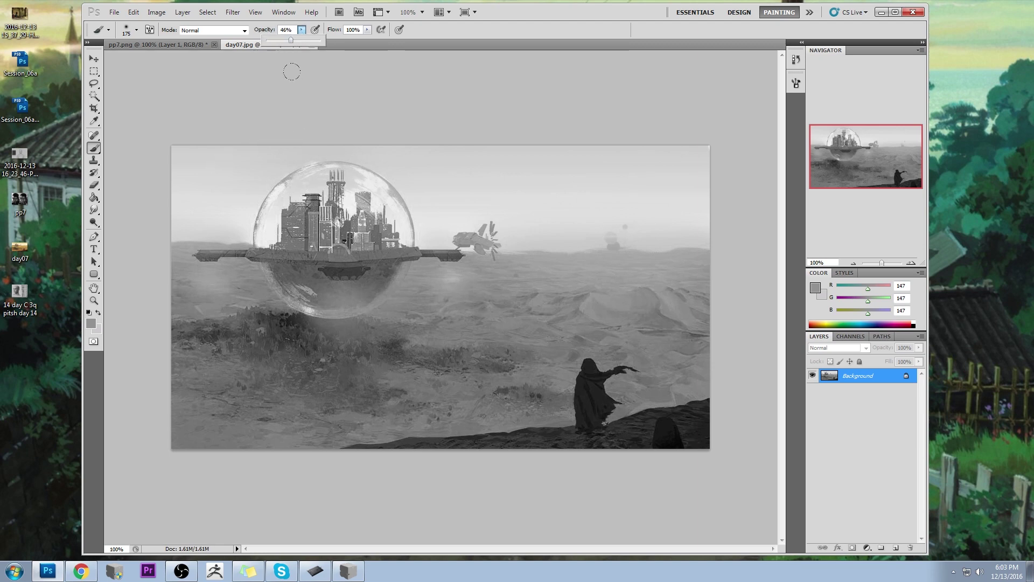
{"action": "left_click", "coordinate": [289, 235], "text": "alt"}
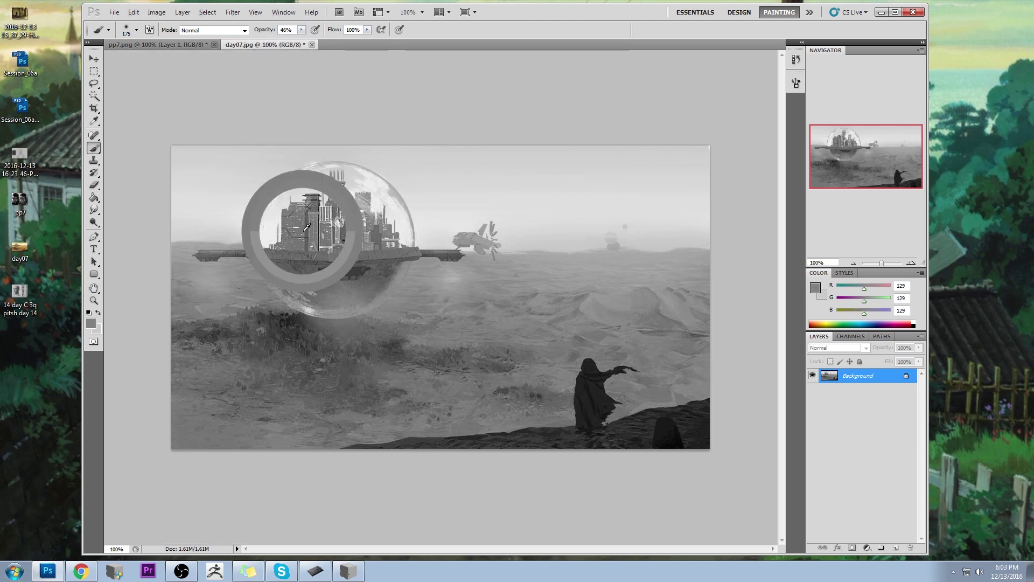
{"action": "left_click", "coordinate": [301, 29]}
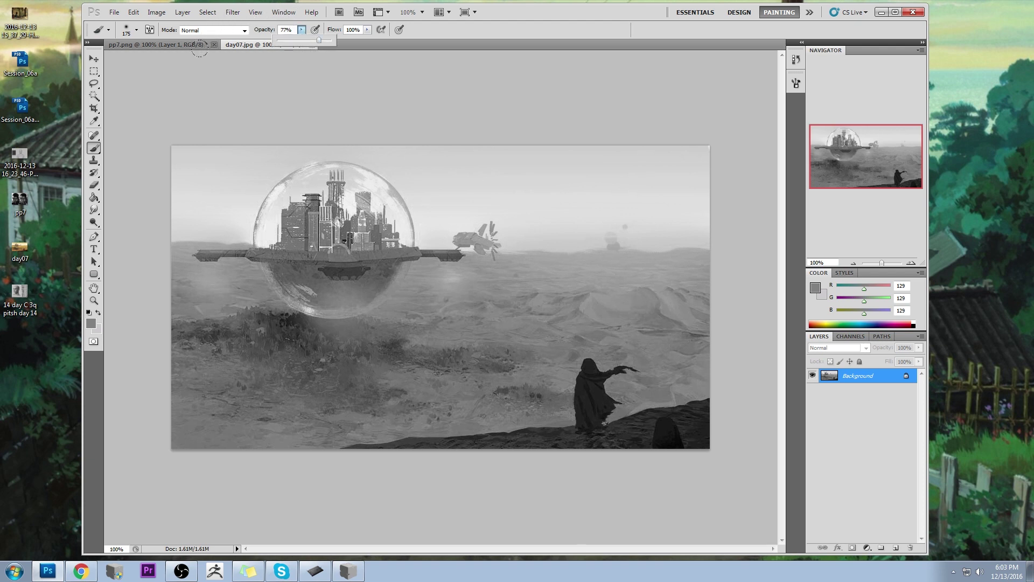
{"action": "left_click", "coordinate": [244, 31]}
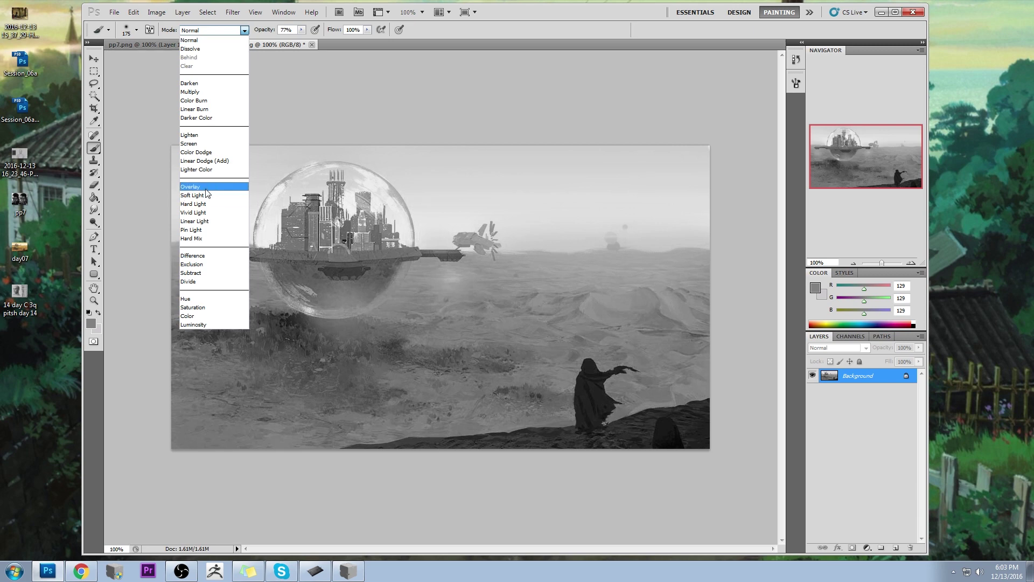
Paint a darker grey over the bubble's buildings using Darken mode at 100% opacity.
{"action": "left_click", "coordinate": [190, 83]}
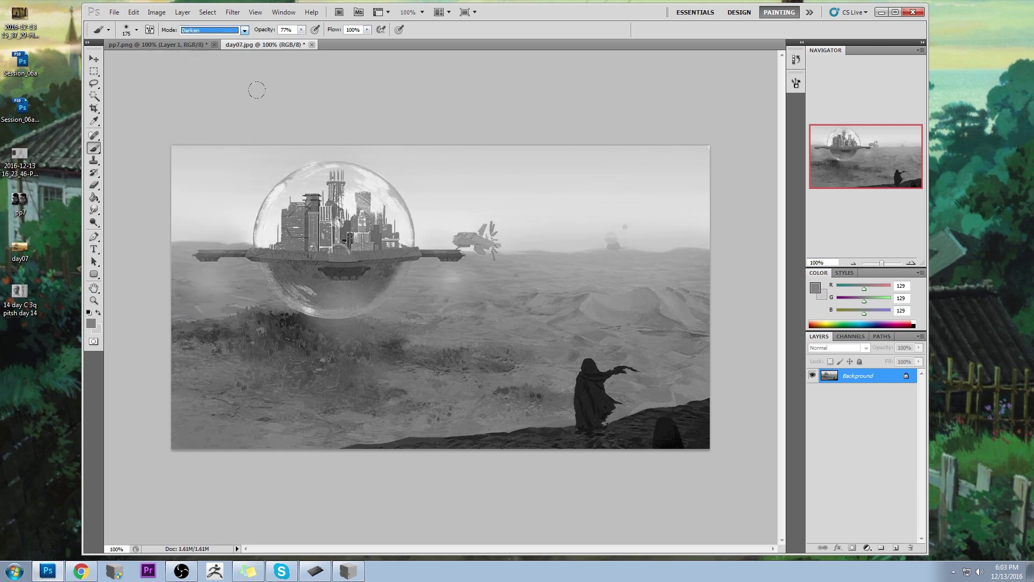
{"action": "left_click", "coordinate": [302, 30]}
{"action": "left_click_drag", "start_coordinate": [301, 41], "coordinate": [315, 40]}
{"action": "key", "text": "bracketleft"}
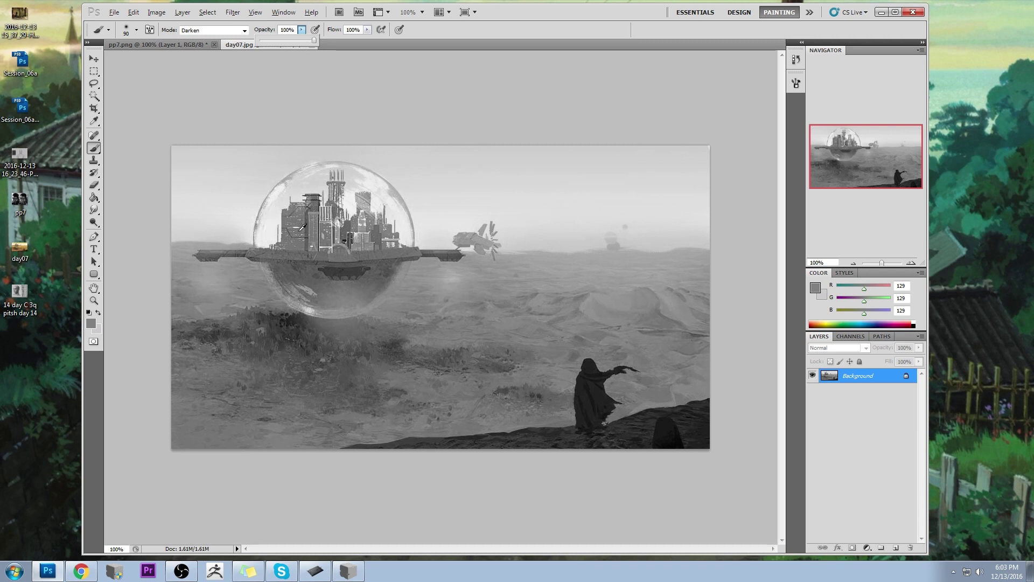
{"action": "left_click", "coordinate": [301, 230], "text": "alt"}
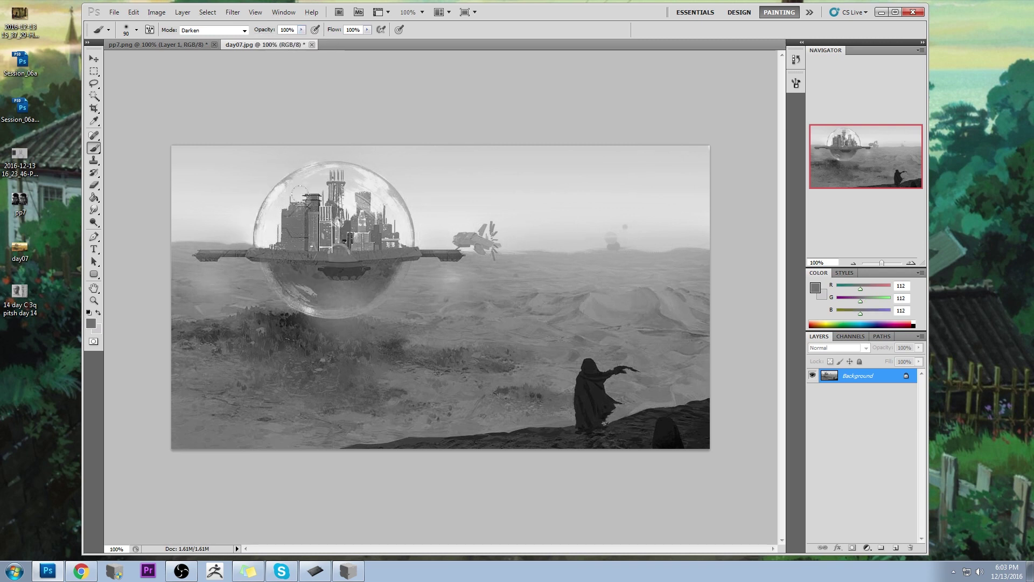
{"action": "mouse_move", "coordinate": [299, 192]}
{"action": "left_mouse_down"}
{"action": "mouse_move", "coordinate": [340, 232]}
{"action": "mouse_move", "coordinate": [361, 207]}
{"action": "mouse_move", "coordinate": [353, 235]}
{"action": "mouse_move", "coordinate": [396, 242]}
{"action": "mouse_move", "coordinate": [277, 242]}
{"action": "mouse_move", "coordinate": [325, 214]}
{"action": "left_mouse_up"}
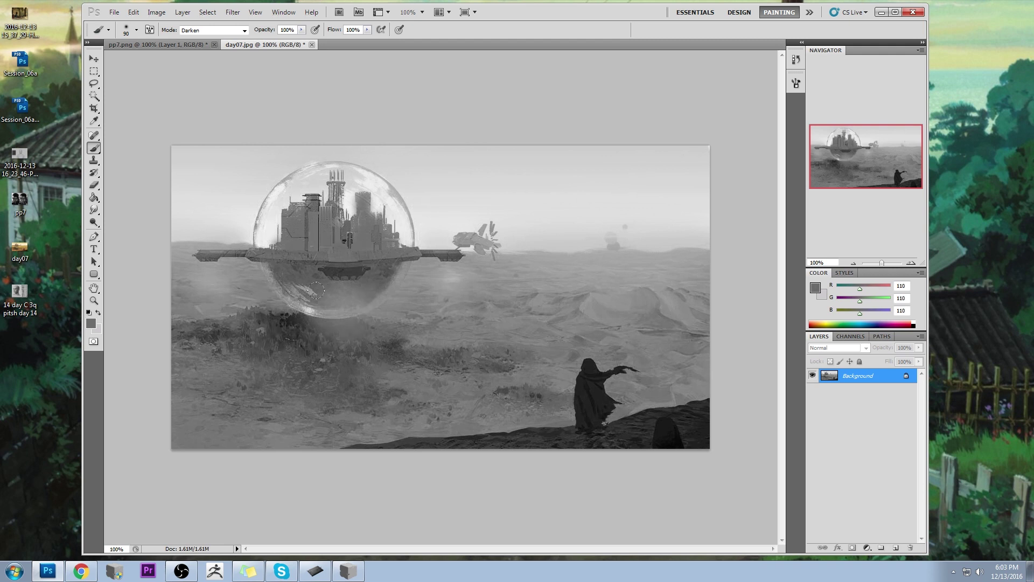
{"action": "left_click", "coordinate": [401, 185], "text": "alt"}
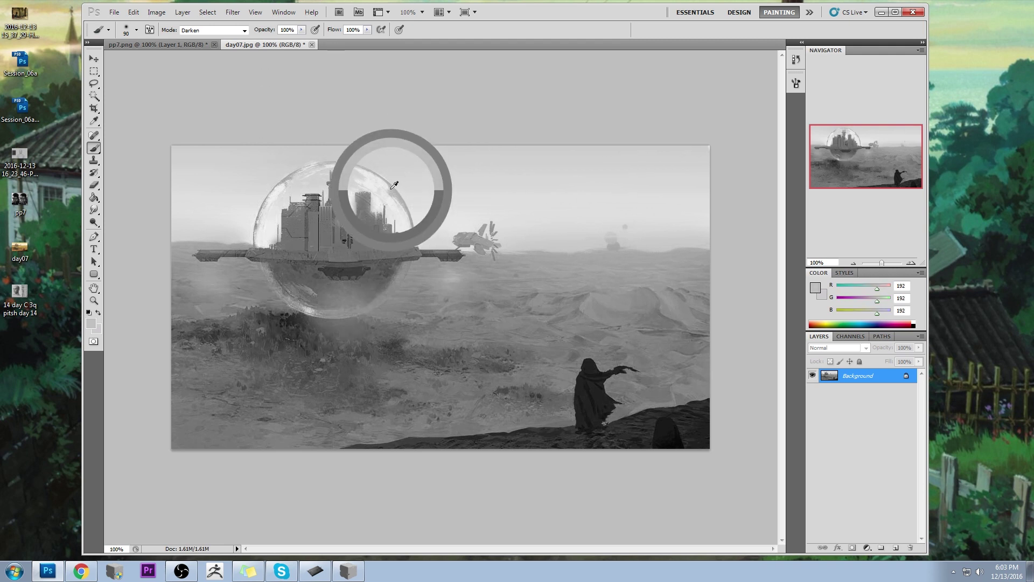
Magic-wand select the bubble's upper, left and lower-right rim at tolerance 15.
{"action": "left_click", "coordinate": [94, 96]}
{"action": "left_click", "coordinate": [396, 188]}
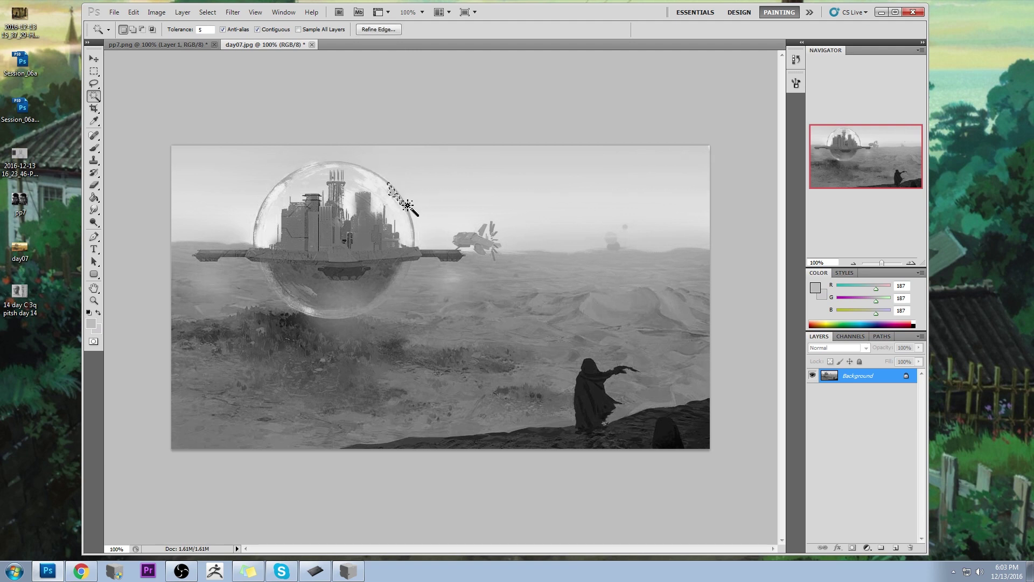
{"action": "left_click", "coordinate": [396, 177]}
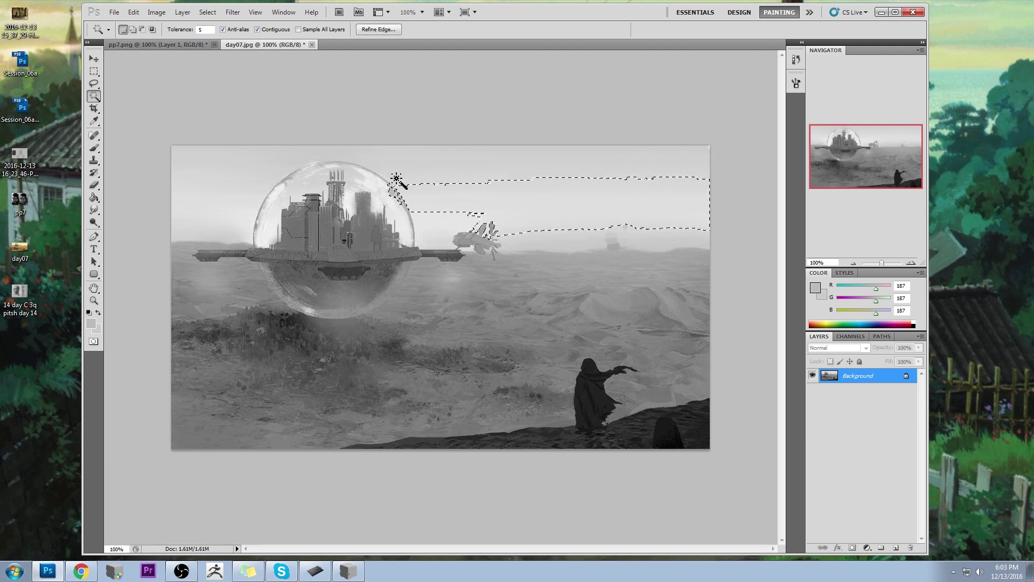
{"action": "left_click", "coordinate": [397, 187]}
{"action": "left_click", "coordinate": [206, 29]}
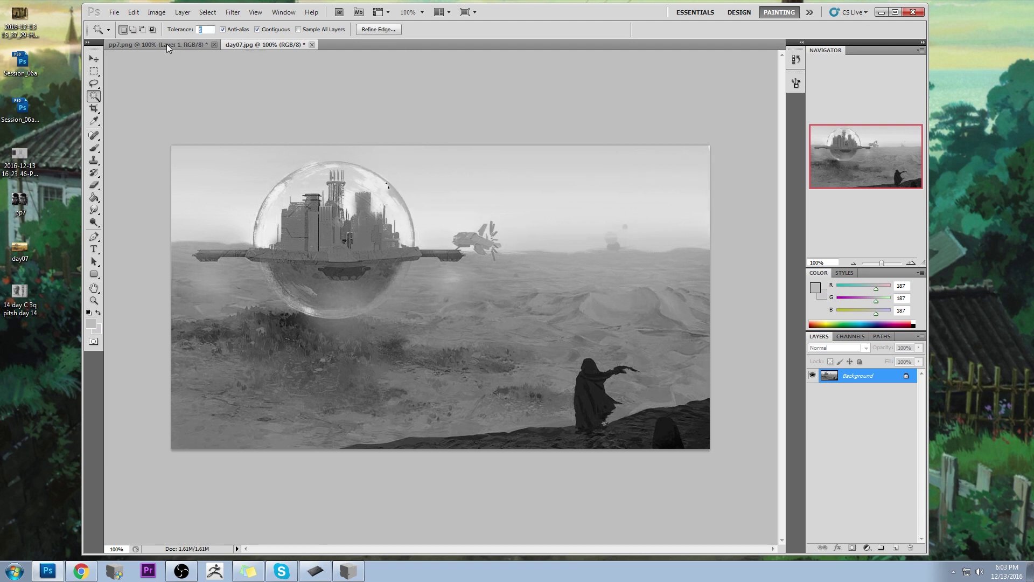
{"action": "type", "text": "15"}
{"action": "left_click", "coordinate": [403, 203]}
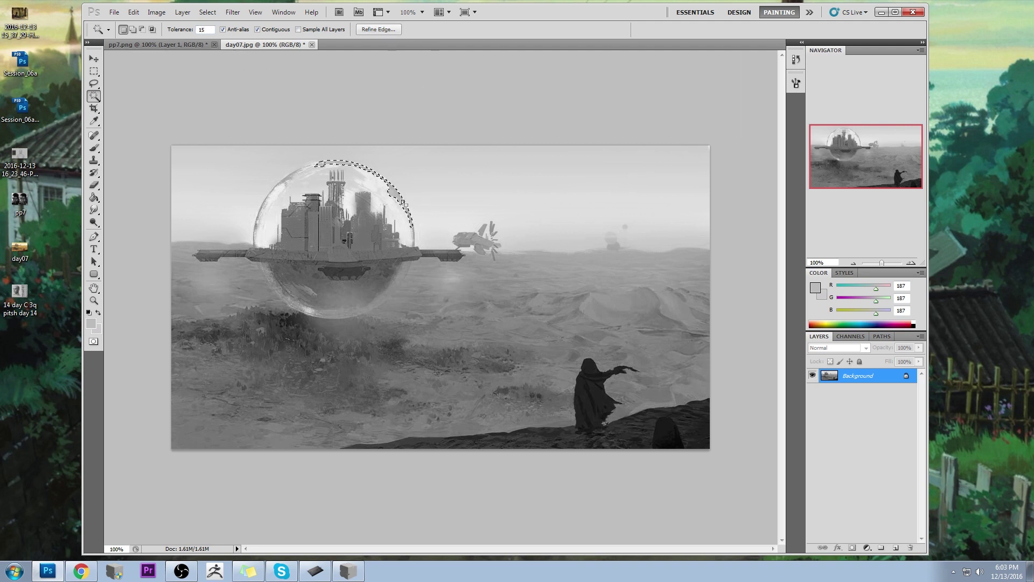
{"action": "left_click", "coordinate": [291, 176], "text": "shift"}
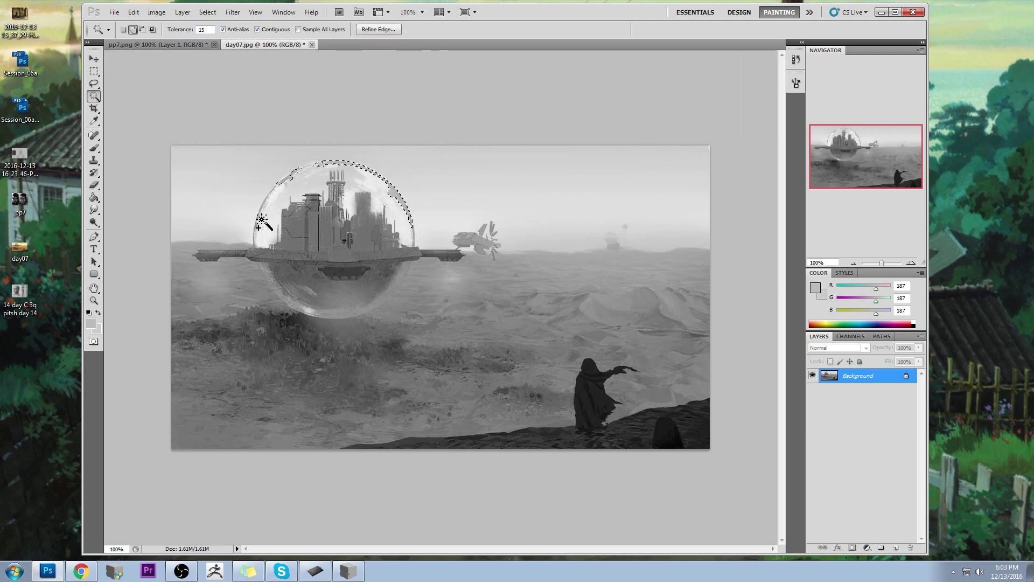
{"action": "left_click", "coordinate": [260, 230], "text": "shift"}
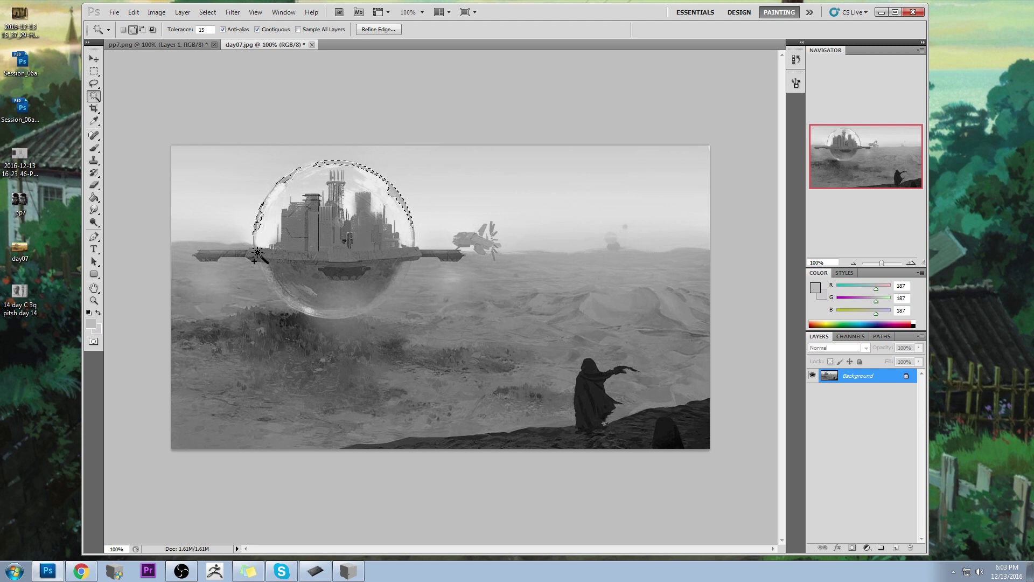
{"action": "left_click", "coordinate": [256, 250], "text": "shift"}
{"action": "left_click", "coordinate": [416, 250], "text": "shift"}
Raise the selected rim's Lightness to +100 with Hue/Saturation.
{"action": "key", "text": "ctrl+d"}
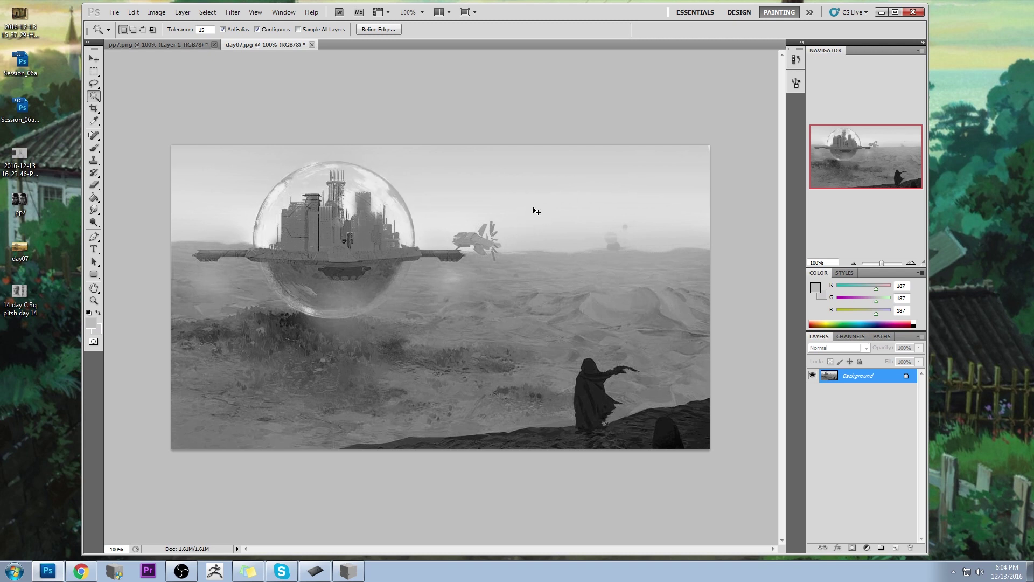
{"action": "key", "text": "ctrl+u"}
{"action": "left_click_drag", "start_coordinate": [809, 317], "coordinate": [884, 319]}
{"action": "left_click", "coordinate": [917, 217]}
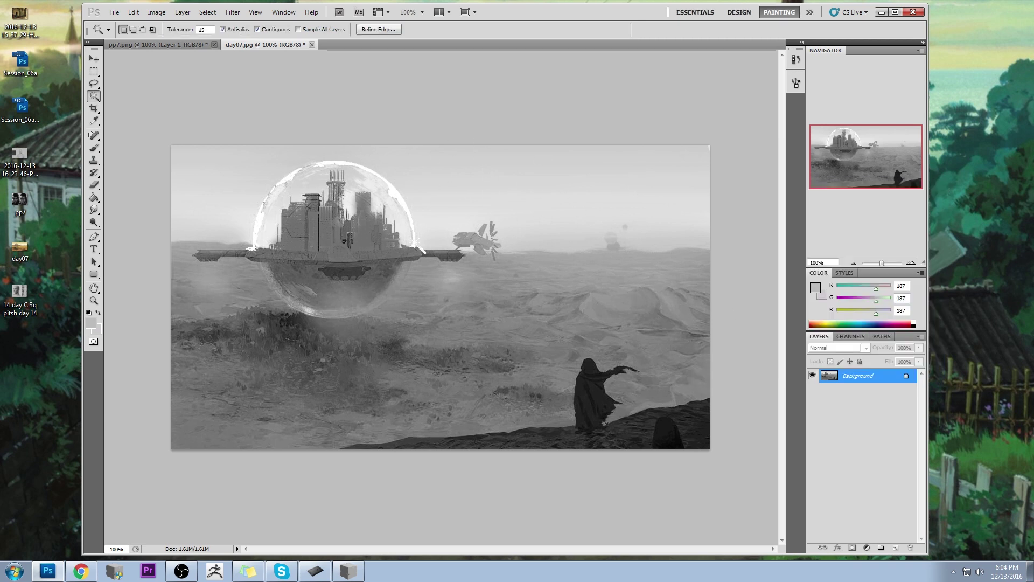
Set up a larger white brush in Normal blend mode.
{"action": "right_click", "coordinate": [412, 209]}
{"action": "key", "text": "Escape"}
{"action": "key", "text": "b"}
{"action": "key", "text": "bracketright"}
{"action": "key", "text": "bracketright"}
{"action": "key", "text": "bracketright"}
{"action": "key", "text": "bracketright"}
{"action": "key", "text": "x"}
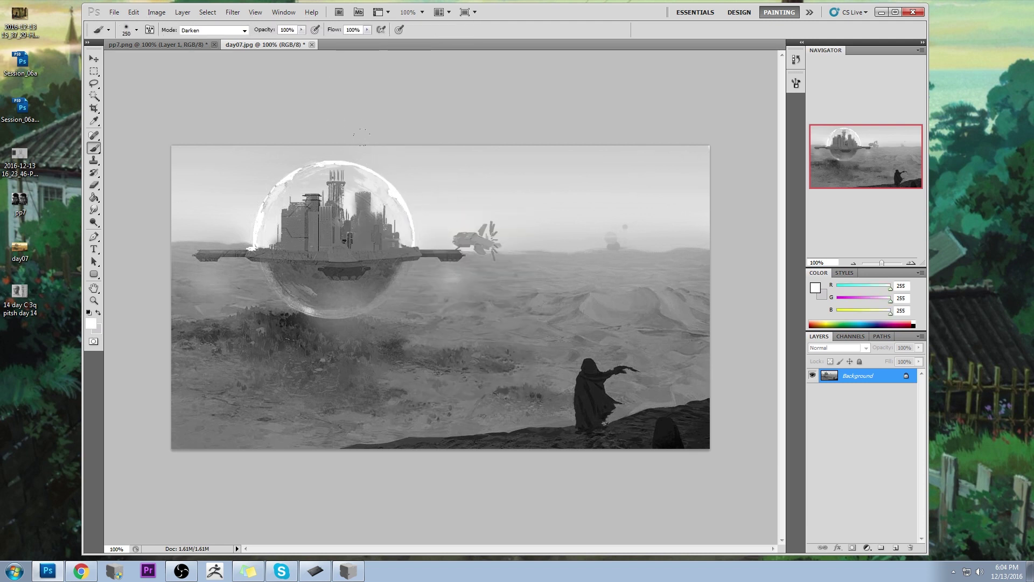
{"action": "key", "text": "m"}
{"action": "right_click", "coordinate": [430, 190]}
{"action": "key", "text": "Escape"}
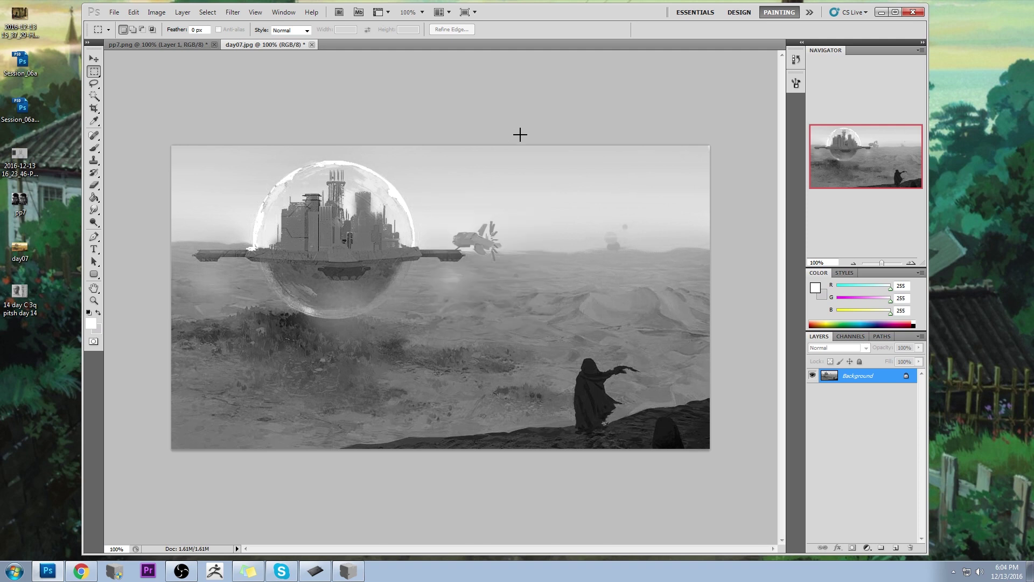
{"action": "key", "text": "b"}
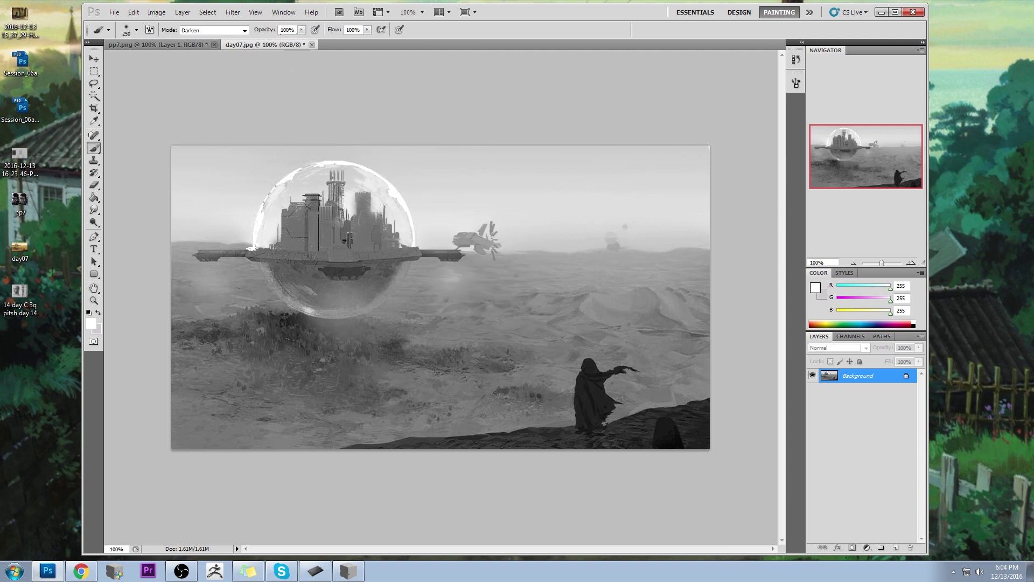
{"action": "left_click", "coordinate": [219, 33]}
{"action": "left_click", "coordinate": [210, 31]}
Paint a white glow at the bubble's upper right and over the upper city at 50% opacity.
{"action": "left_click_drag", "start_coordinate": [379, 208], "coordinate": [401, 183]}
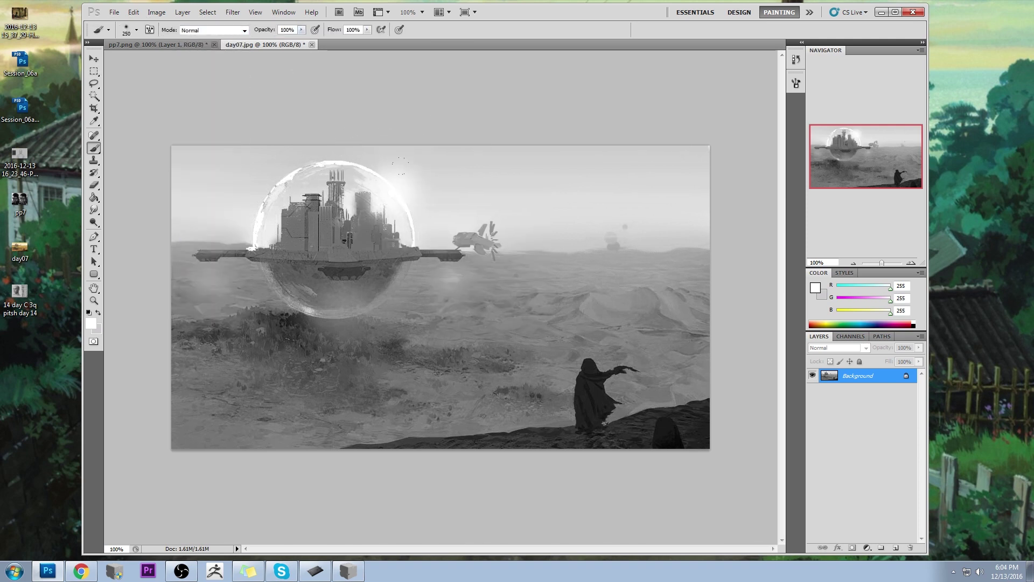
{"action": "left_click_drag", "start_coordinate": [227, 253], "coordinate": [294, 208]}
{"action": "key", "text": "ctrl+z"}
{"action": "left_click", "coordinate": [301, 30]}
{"action": "left_click_drag", "start_coordinate": [305, 43], "coordinate": [276, 43]}
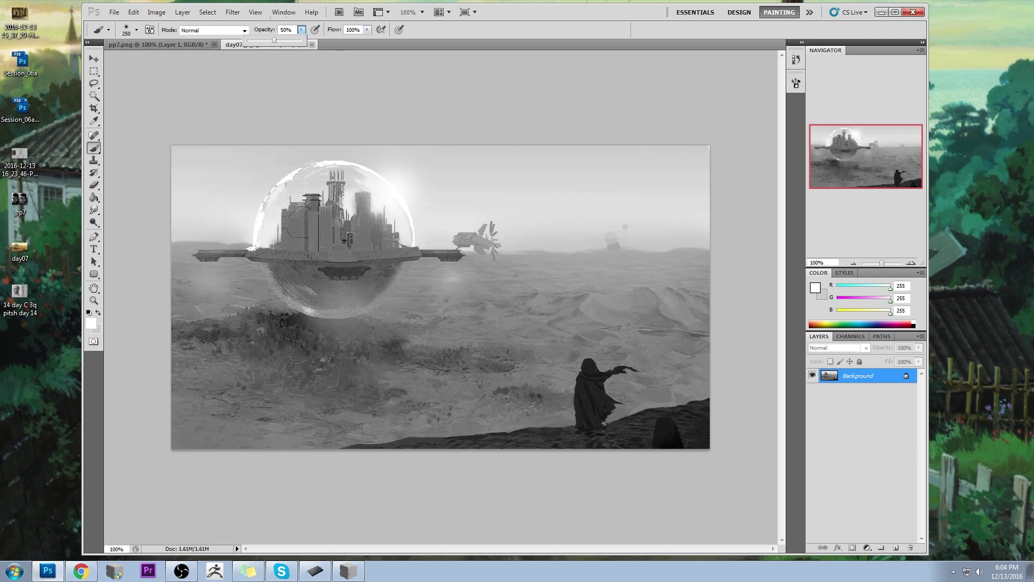
{"action": "left_click_drag", "start_coordinate": [312, 215], "coordinate": [352, 213]}
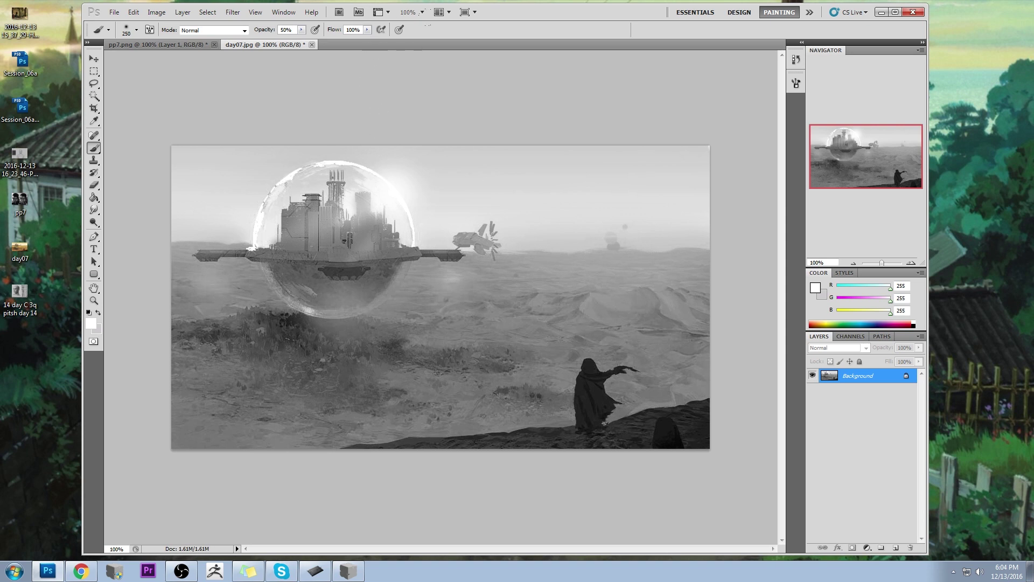
Sample several greys from the bubble top, the city and the bubble's underside.
{"action": "left_click", "coordinate": [319, 162], "text": "alt"}
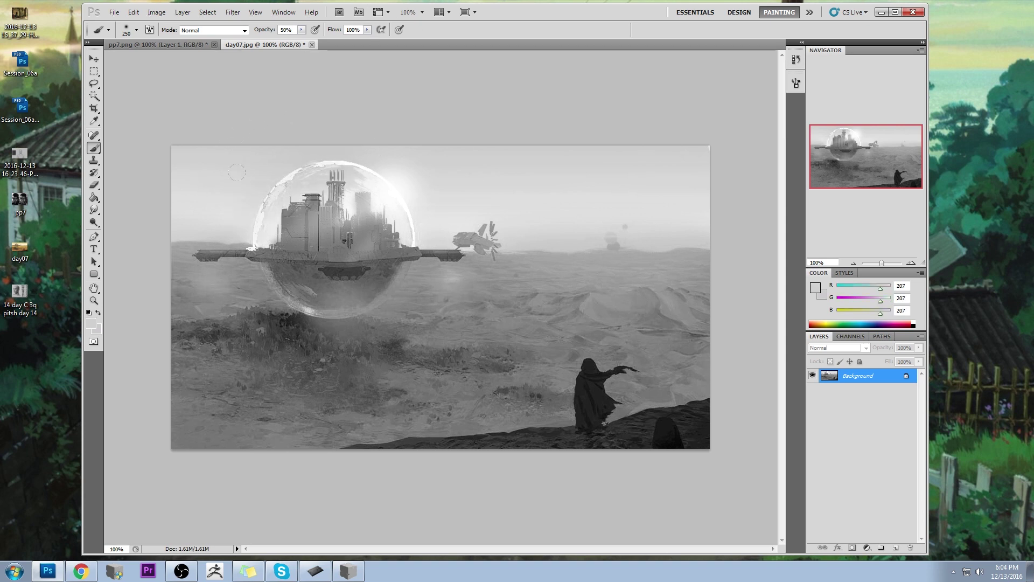
{"action": "left_click", "coordinate": [205, 274], "text": "alt"}
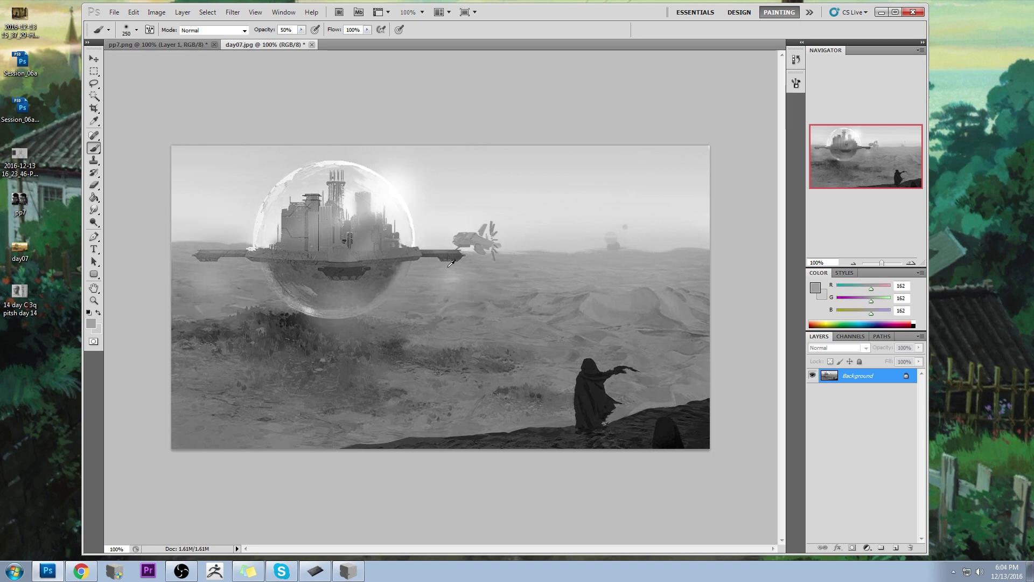
{"action": "left_click", "coordinate": [305, 240], "text": "alt"}
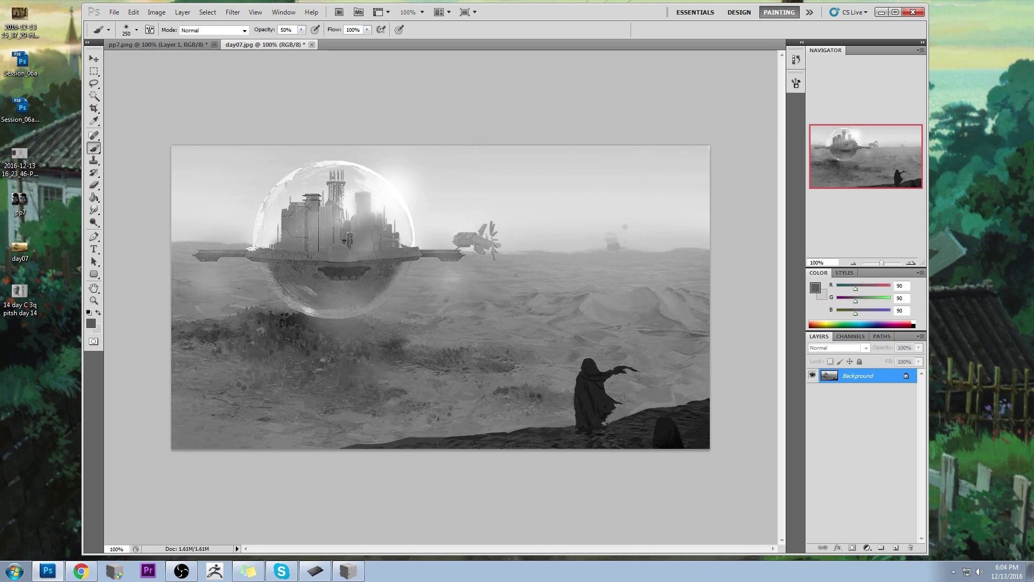
{"action": "left_click", "coordinate": [377, 280], "text": "alt"}
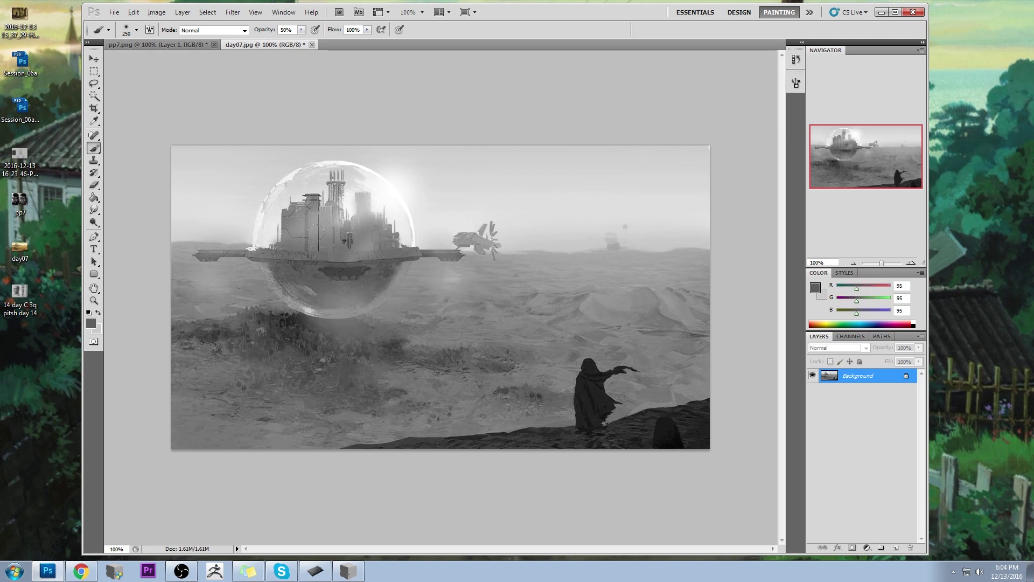
{"action": "left_click", "coordinate": [378, 266], "text": "alt"}
Choose the Polygonal Lasso from the lasso flyout, then switch to rectangular selection.
{"action": "key", "text": "l"}
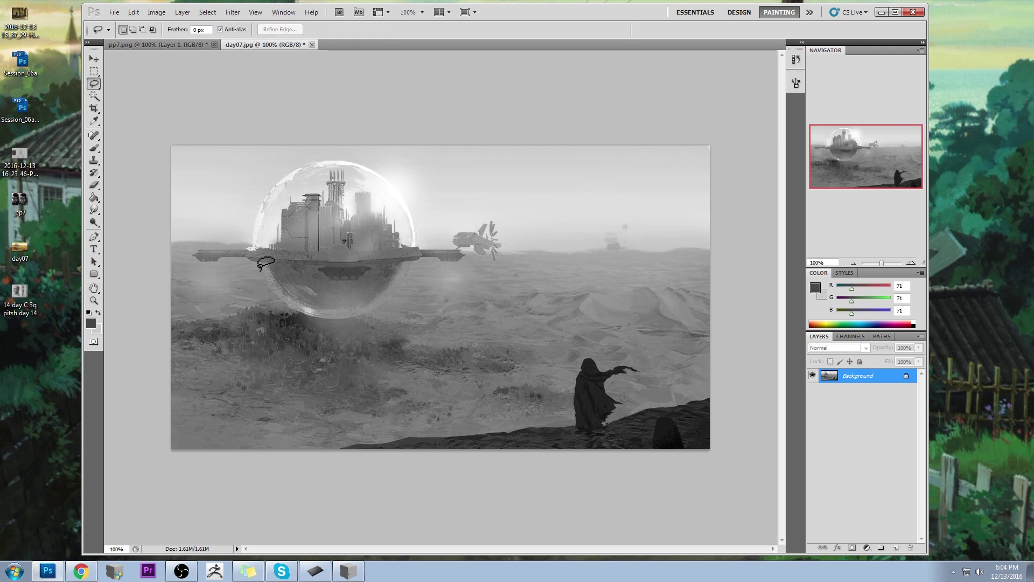
{"action": "left_click", "coordinate": [93, 84]}
{"action": "left_click", "coordinate": [119, 94]}
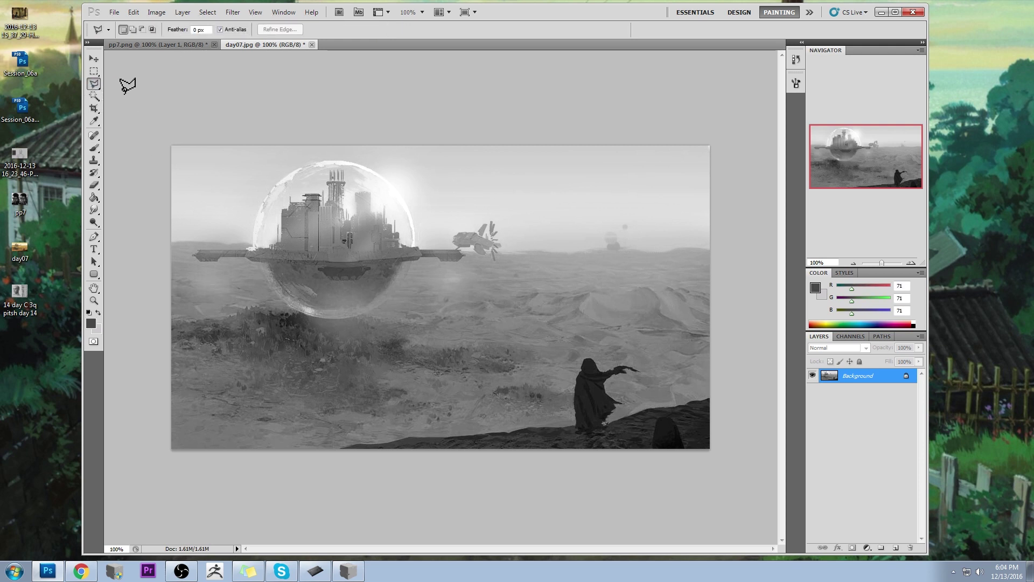
{"action": "left_click", "coordinate": [96, 86]}
{"action": "left_click", "coordinate": [129, 94]}
Draw an elliptical selection fitted around the whole bubble.
{"action": "left_click", "coordinate": [94, 71]}
{"action": "left_click", "coordinate": [146, 80]}
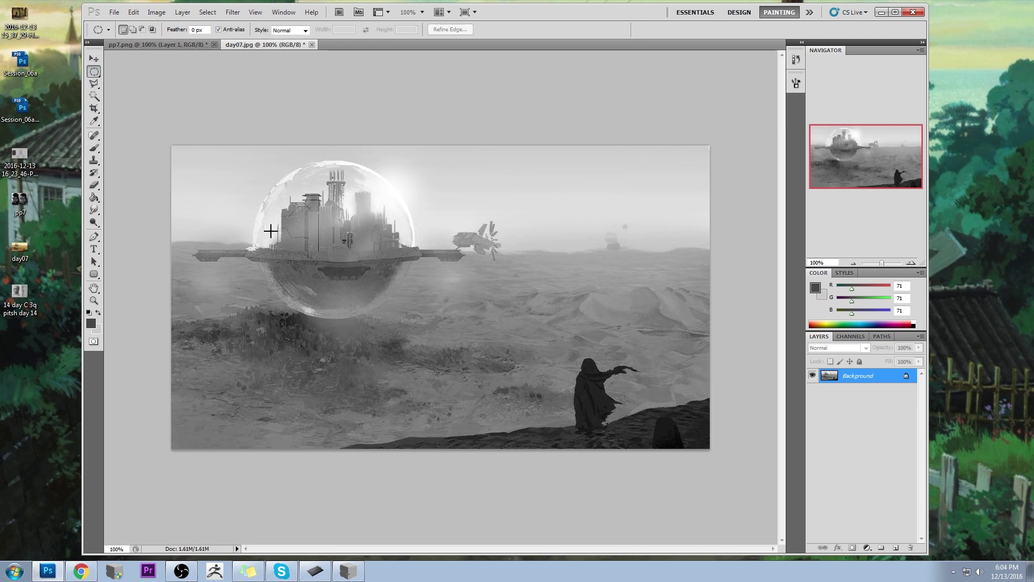
{"action": "left_click_drag", "start_coordinate": [261, 210], "coordinate": [313, 262]}
{"action": "left_click_drag", "start_coordinate": [383, 334], "coordinate": [410, 318]}
{"action": "left_click_drag", "start_coordinate": [338, 224], "coordinate": [336, 227]}
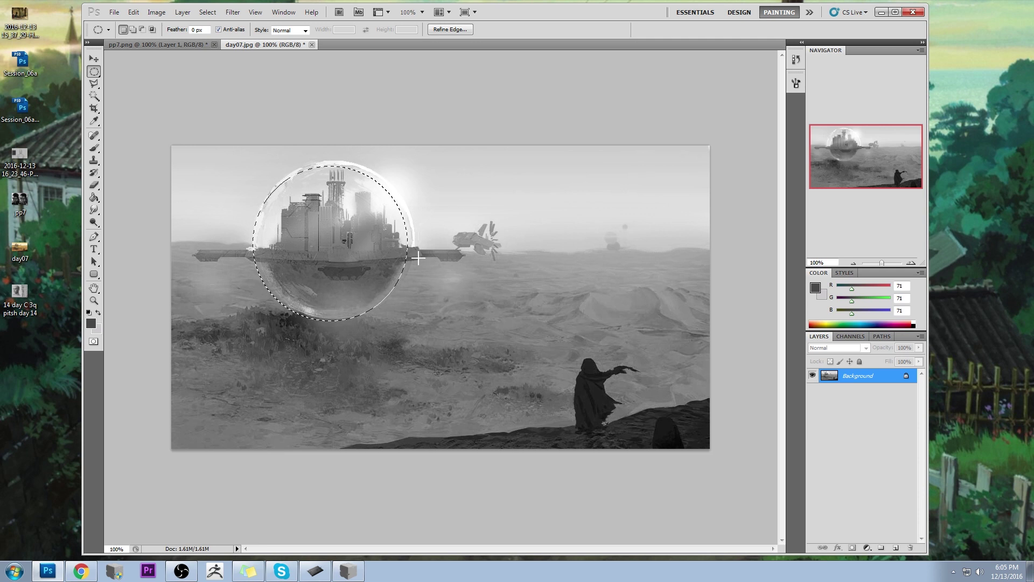
On a new layer, paint pure white along the bubble's lower-right rim.
{"action": "key", "text": "b"}
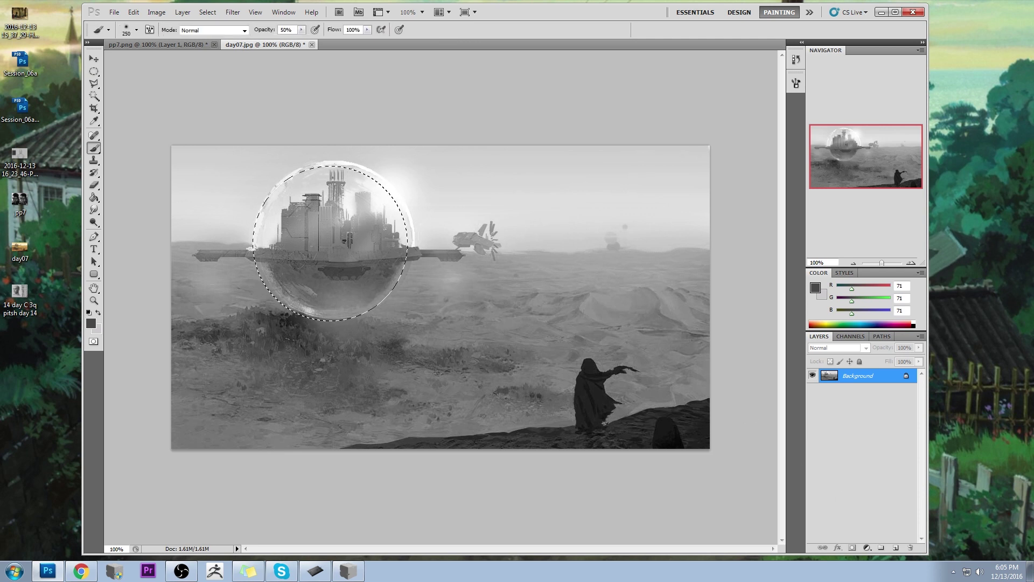
{"action": "left_click", "coordinate": [896, 547]}
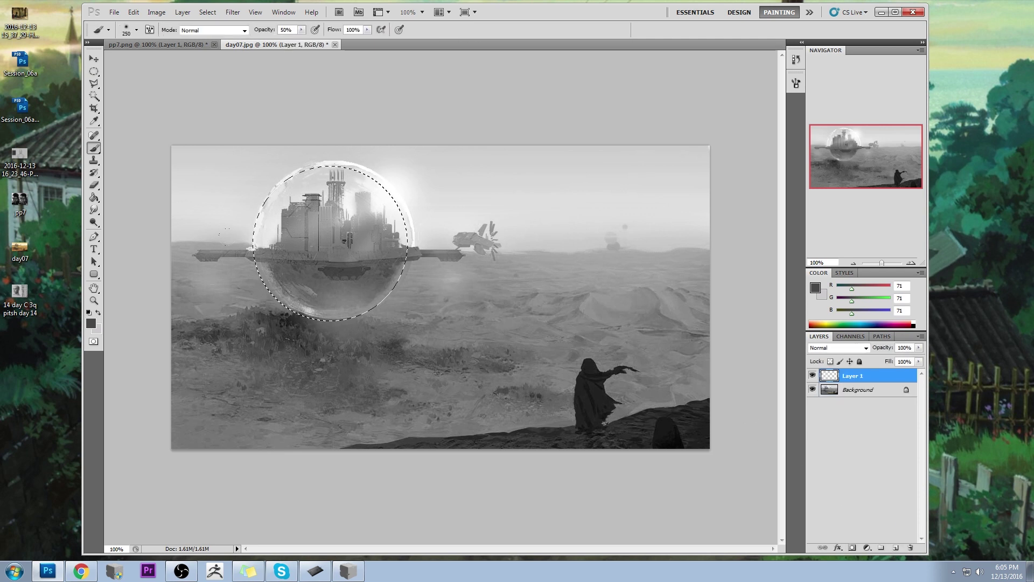
{"action": "left_click", "coordinate": [815, 287]}
{"action": "left_click_drag", "start_coordinate": [755, 108], "coordinate": [705, 76]}
{"action": "left_click", "coordinate": [987, 87]}
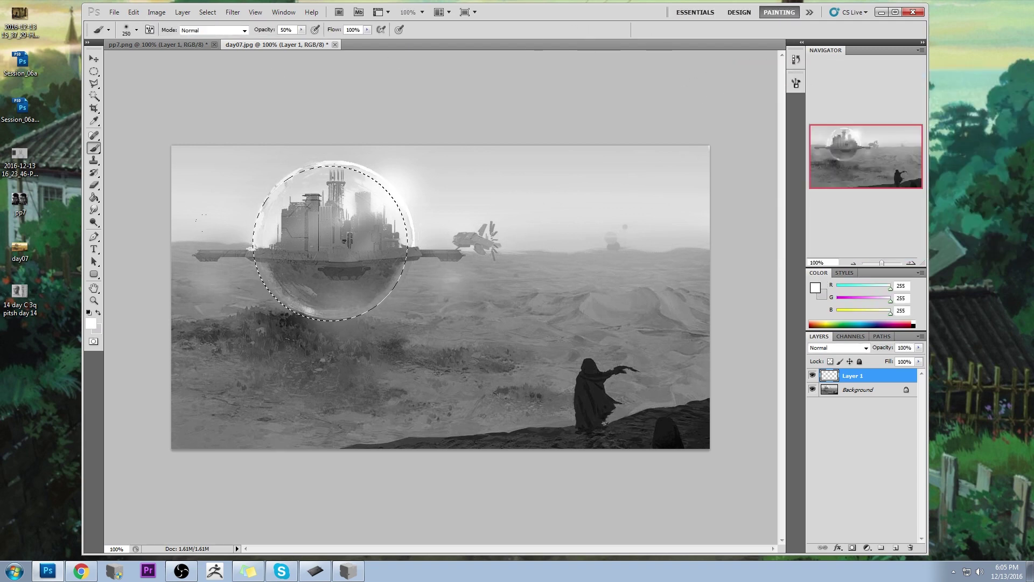
{"action": "mouse_move", "coordinate": [400, 274]}
{"action": "left_mouse_down"}
{"action": "mouse_move", "coordinate": [371, 310]}
{"action": "mouse_move", "coordinate": [403, 226]}
{"action": "mouse_move", "coordinate": [372, 173]}
{"action": "left_mouse_up"}
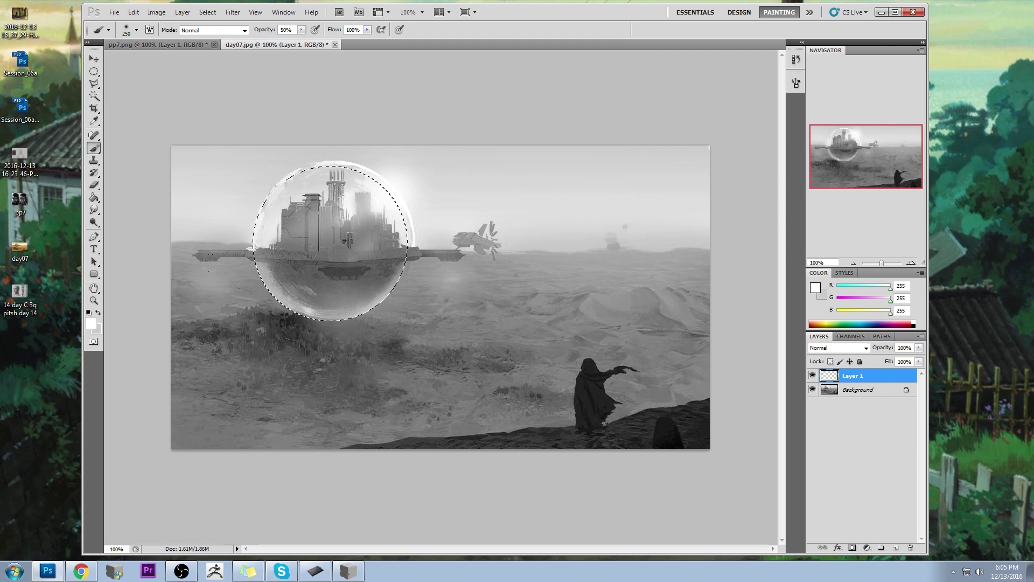
Deselect and scale the glow layer up to about 107%.
{"action": "key", "text": "m"}
{"action": "right_click", "coordinate": [377, 229]}
{"action": "left_click", "coordinate": [389, 235]}
{"action": "key", "text": "v"}
{"action": "left_click_drag", "start_coordinate": [406, 229], "coordinate": [369, 280]}
Commit the transform, then duplicate Layer 1 and merge the copy back down.
{"action": "left_click", "coordinate": [622, 30]}
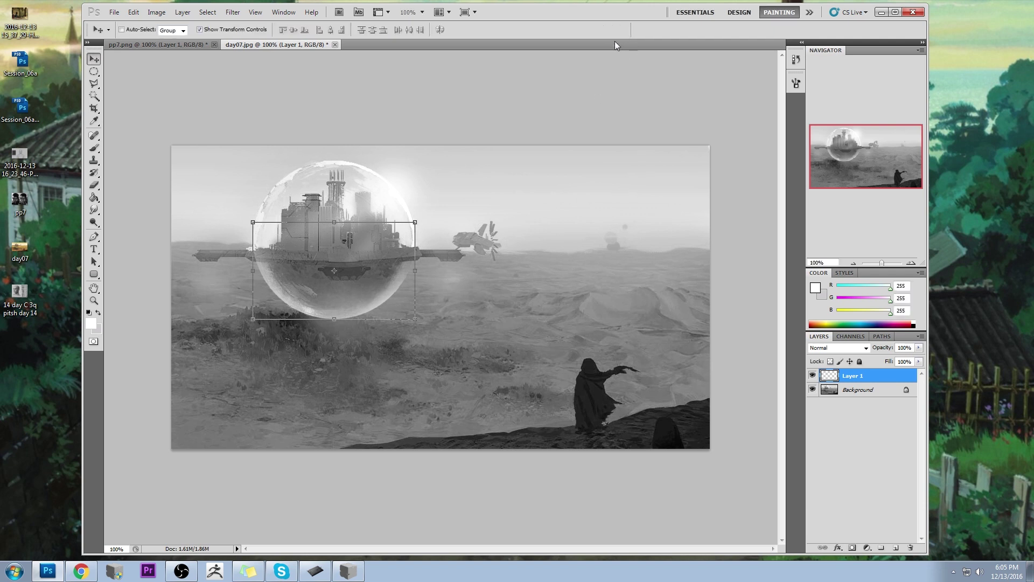
{"action": "key", "text": "e"}
{"action": "left_click", "coordinate": [94, 222]}
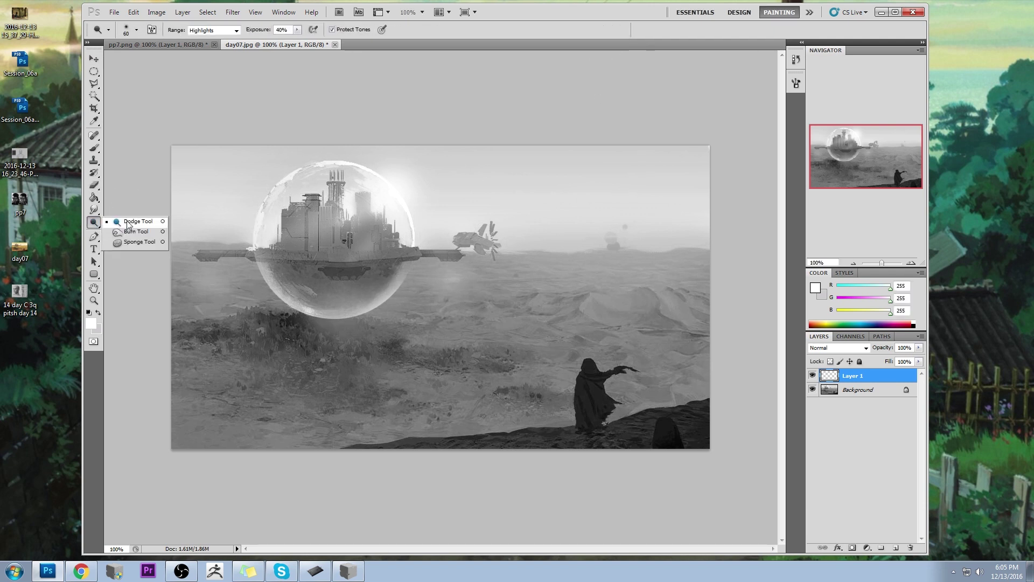
{"action": "left_click", "coordinate": [121, 222]}
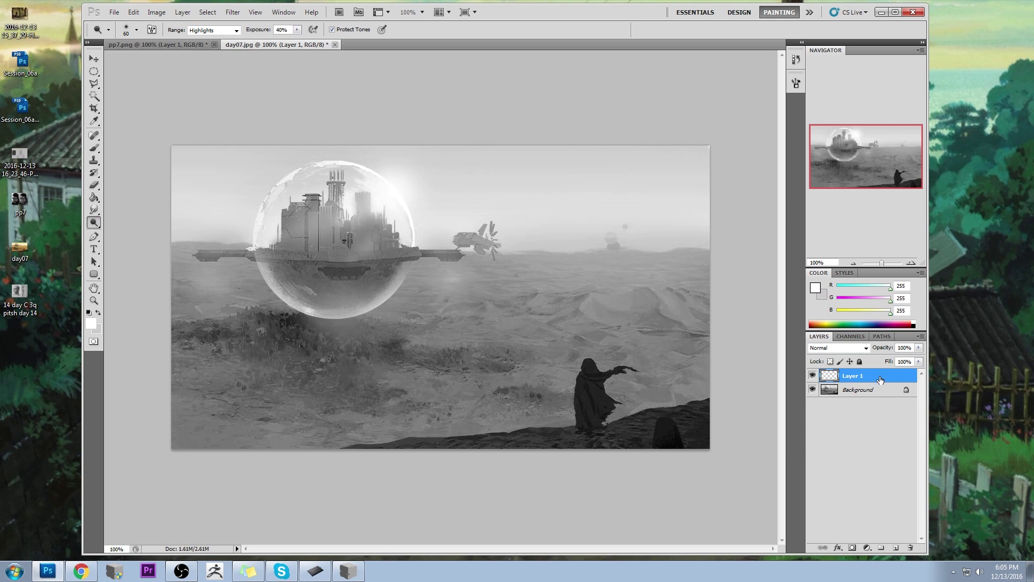
{"action": "right_click", "coordinate": [878, 376]}
{"action": "left_click", "coordinate": [910, 160]}
{"action": "left_click", "coordinate": [602, 178]}
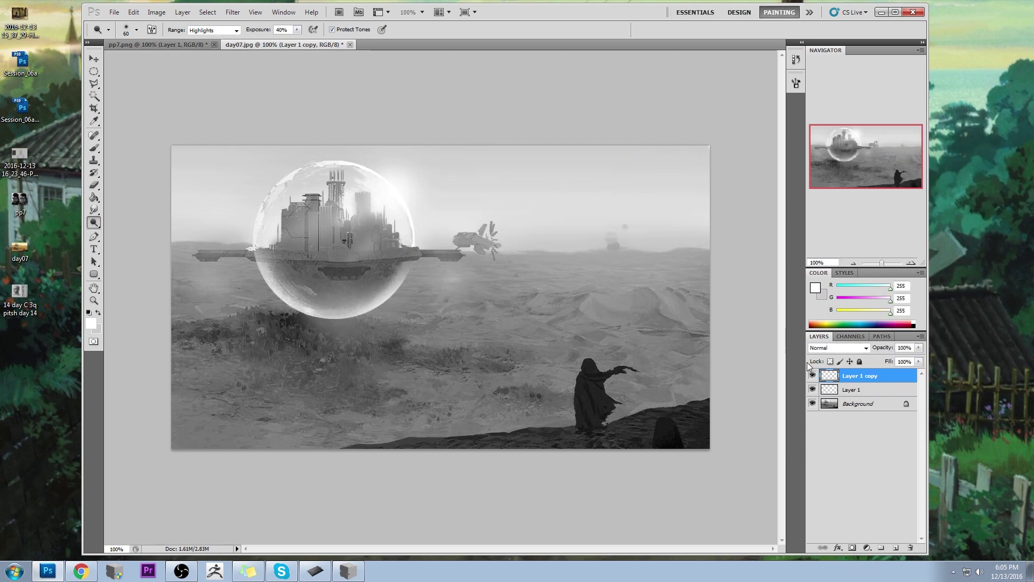
{"action": "right_click", "coordinate": [867, 377]}
{"action": "left_click", "coordinate": [897, 346]}
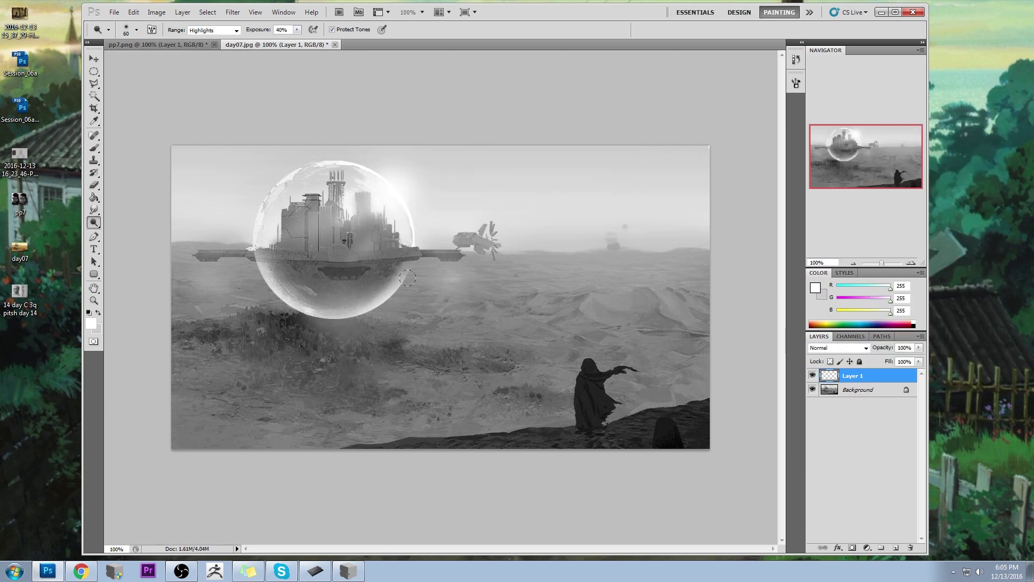
Paint sampled near-white over the bubble's lower-right rim to strengthen the glow.
{"action": "key", "text": "e"}
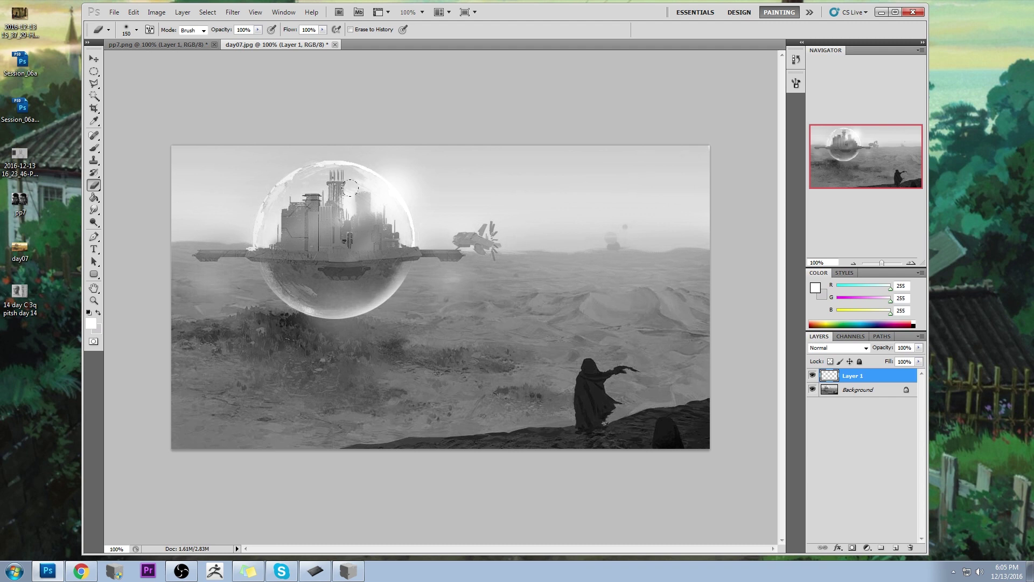
{"action": "key", "text": "b"}
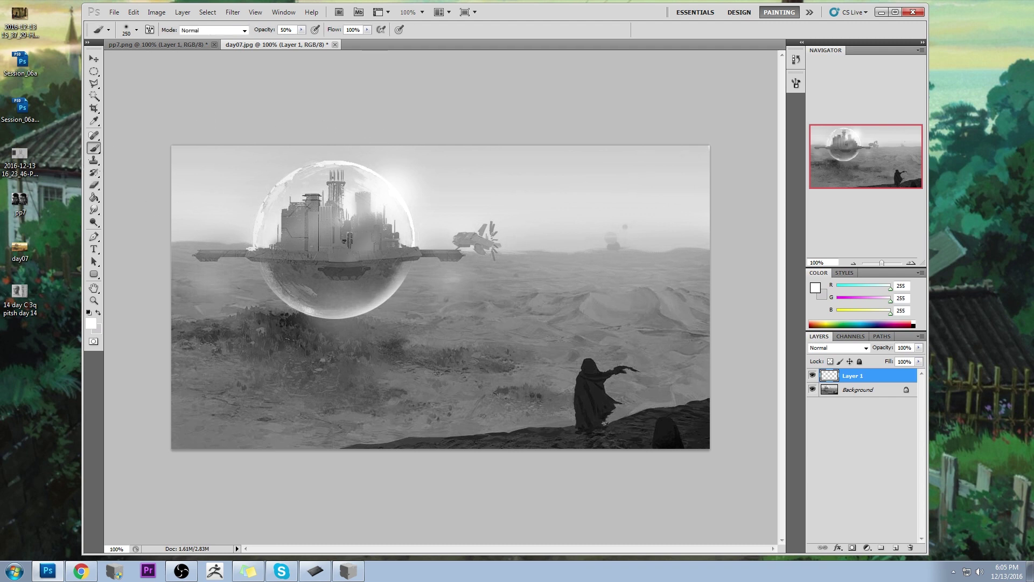
{"action": "left_click", "coordinate": [94, 222]}
{"action": "left_click", "coordinate": [129, 221]}
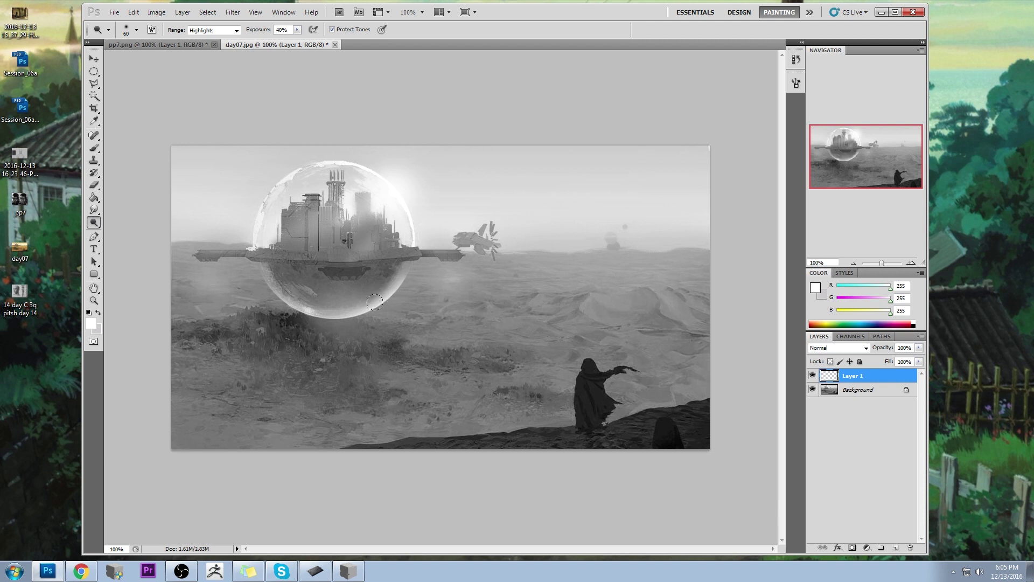
{"action": "key", "text": "b"}
{"action": "left_click", "coordinate": [397, 190], "text": "alt"}
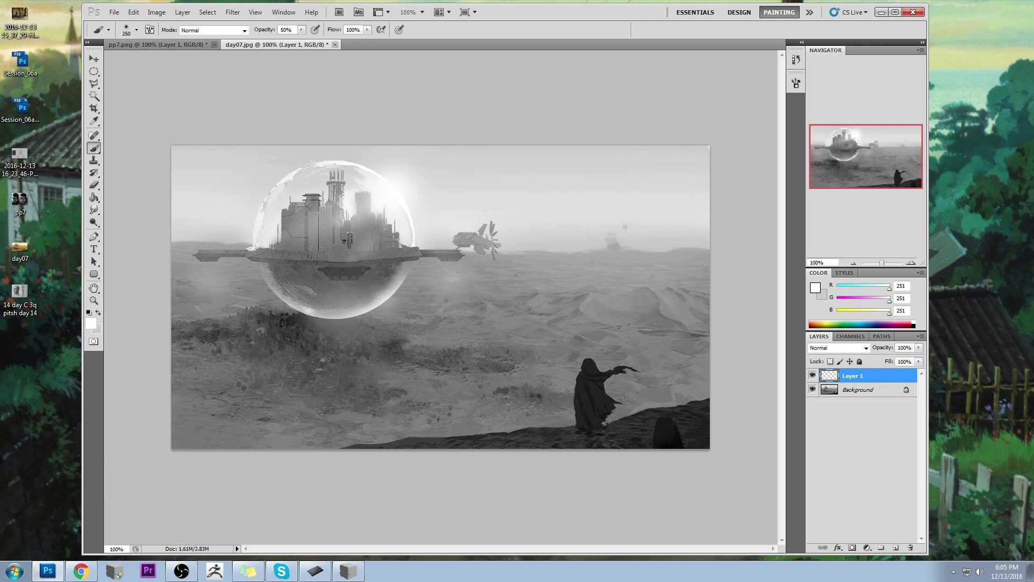
{"action": "left_click_drag", "start_coordinate": [362, 290], "coordinate": [377, 315]}
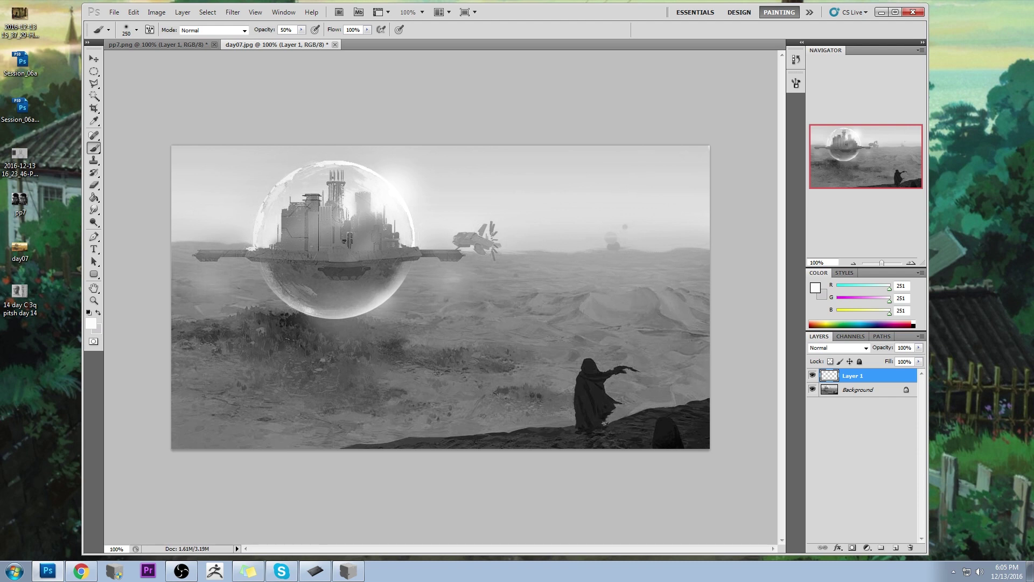
Lower brush opacity to 13% and sample greys from the sand, bubble edge and ship.
{"action": "left_click", "coordinate": [313, 320], "text": "alt"}
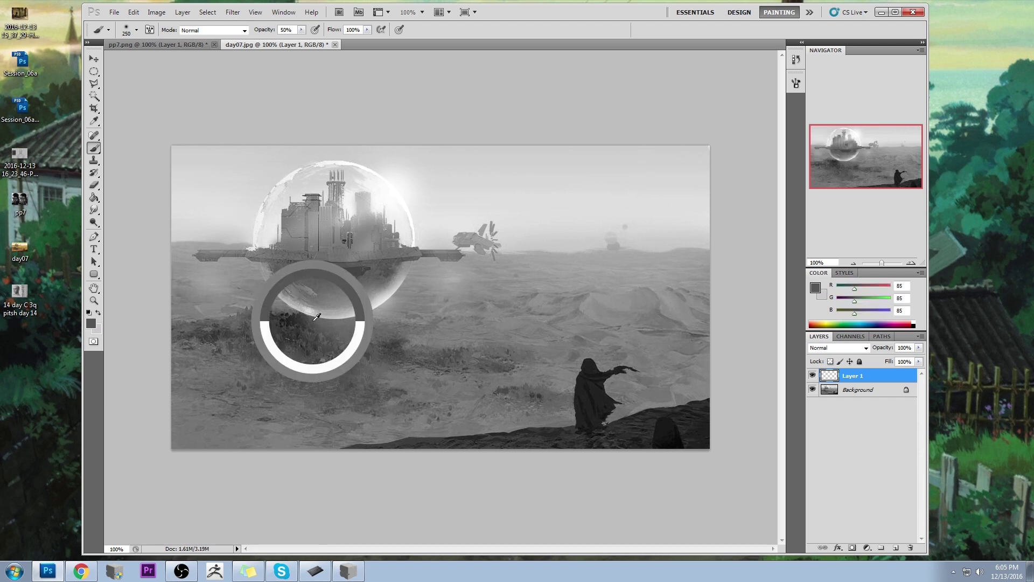
{"action": "left_click", "coordinate": [301, 29]}
{"action": "left_click_drag", "start_coordinate": [299, 41], "coordinate": [284, 42]}
{"action": "left_click", "coordinate": [333, 318], "text": "alt"}
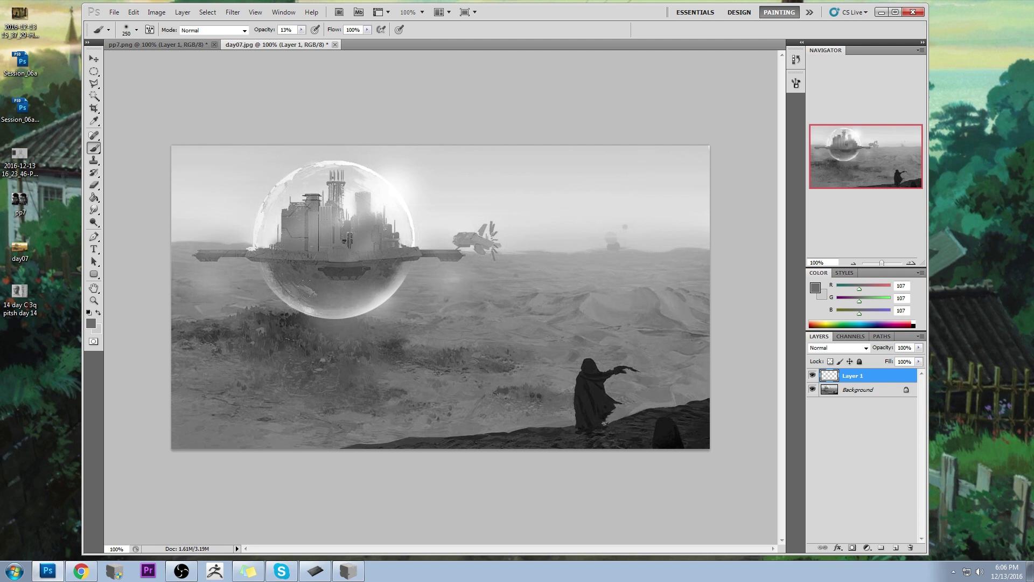
{"action": "left_click", "coordinate": [438, 315], "text": "alt"}
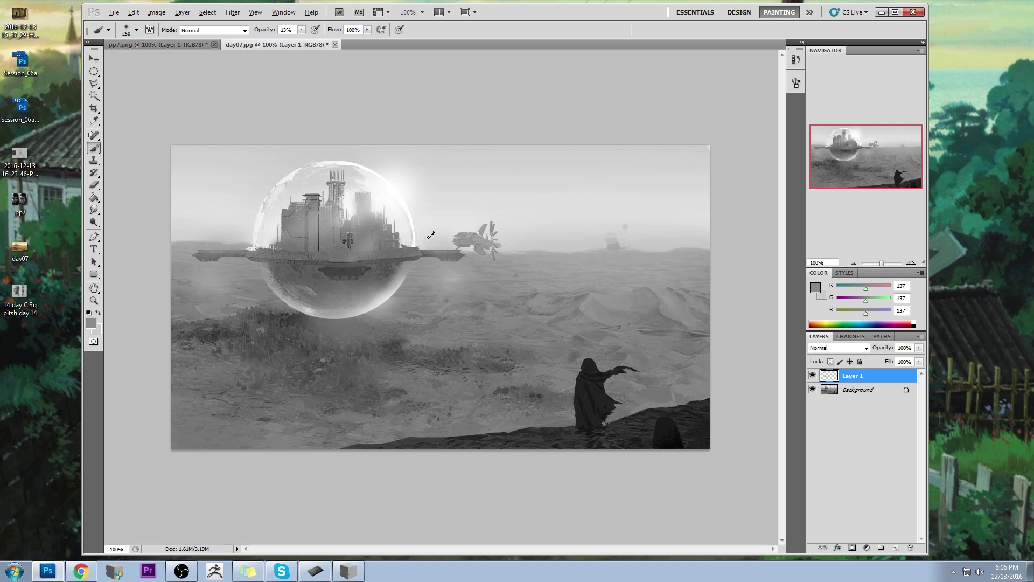
{"action": "left_click", "coordinate": [254, 250], "text": "alt"}
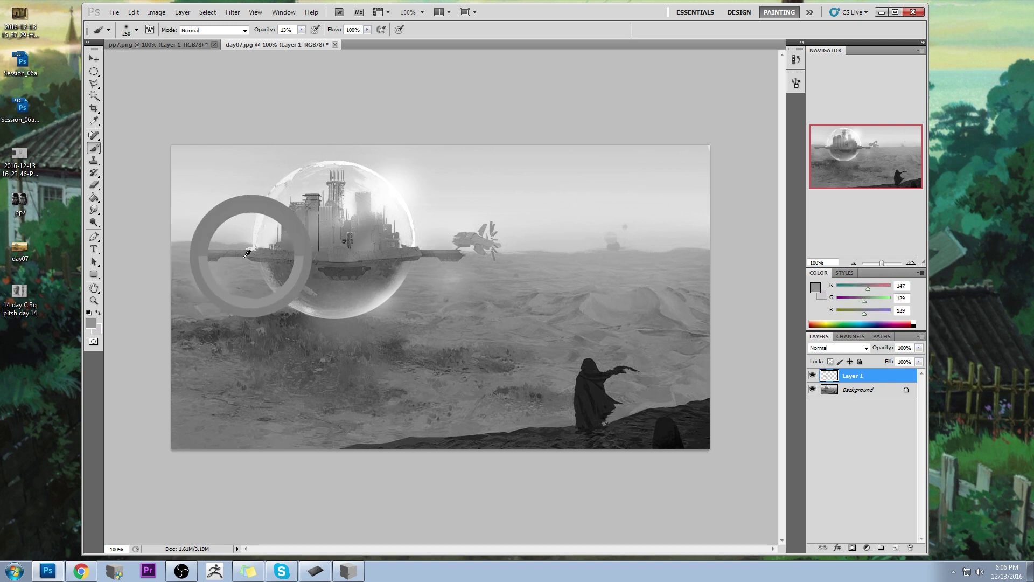
{"action": "left_click_drag", "start_coordinate": [313, 253], "coordinate": [446, 250], "text": "alt"}
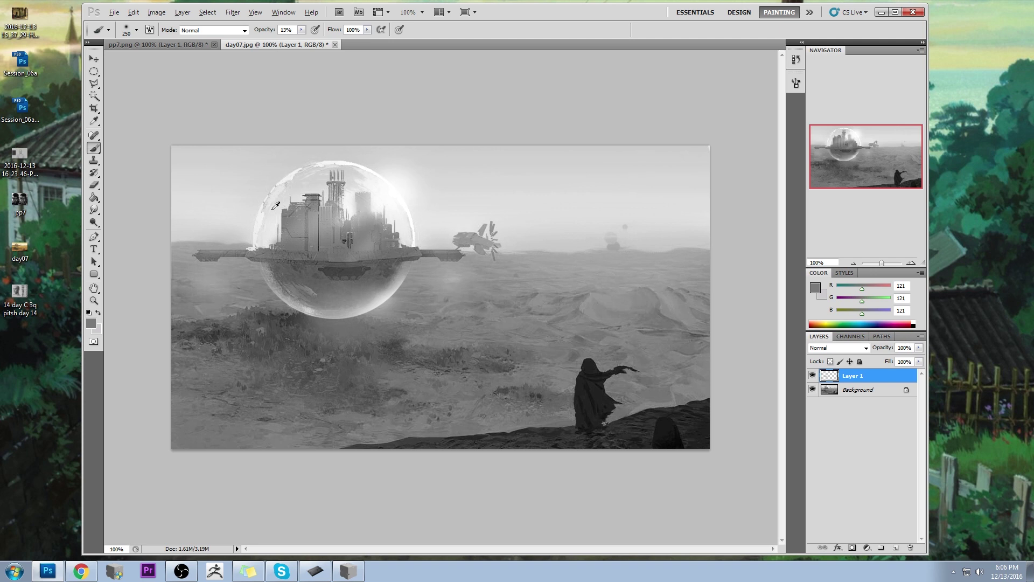
{"action": "key", "text": "alt"}
Pick the Magic Wand and flatten Layer 1 into a single Background layer.
{"action": "left_click", "coordinate": [94, 96]}
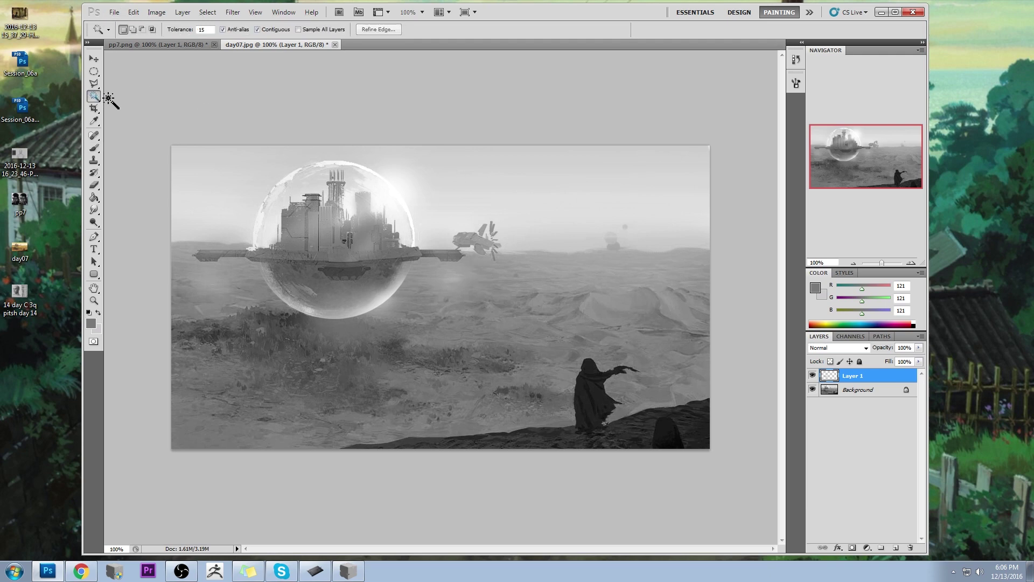
{"action": "left_click", "coordinate": [598, 401]}
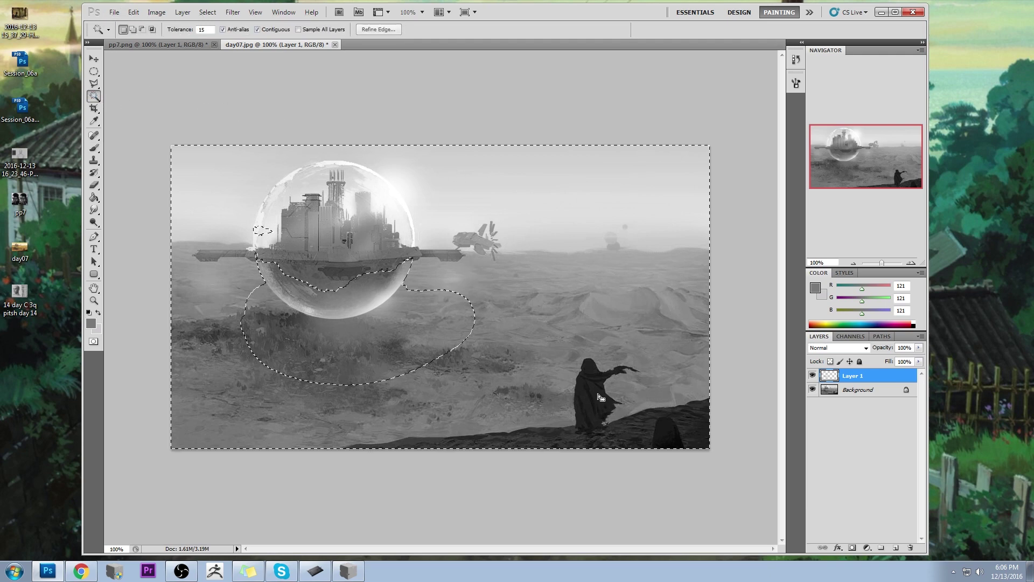
{"action": "right_click", "coordinate": [850, 388]}
{"action": "left_click", "coordinate": [867, 381]}
Magic Wand select the dark foreground ridge and cloaked figure.
{"action": "left_click", "coordinate": [635, 434]}
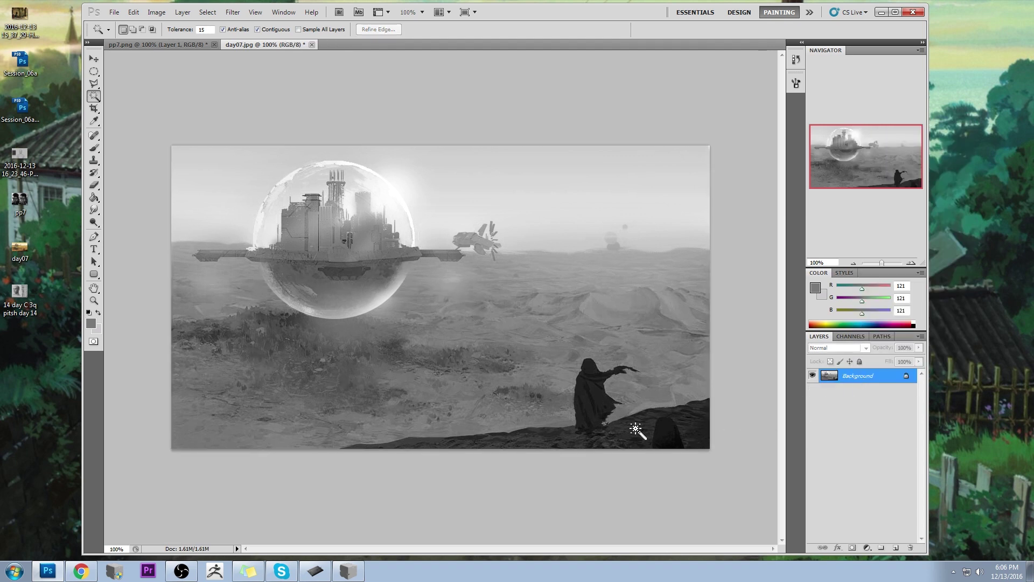
{"action": "left_click", "coordinate": [560, 446], "text": "shift"}
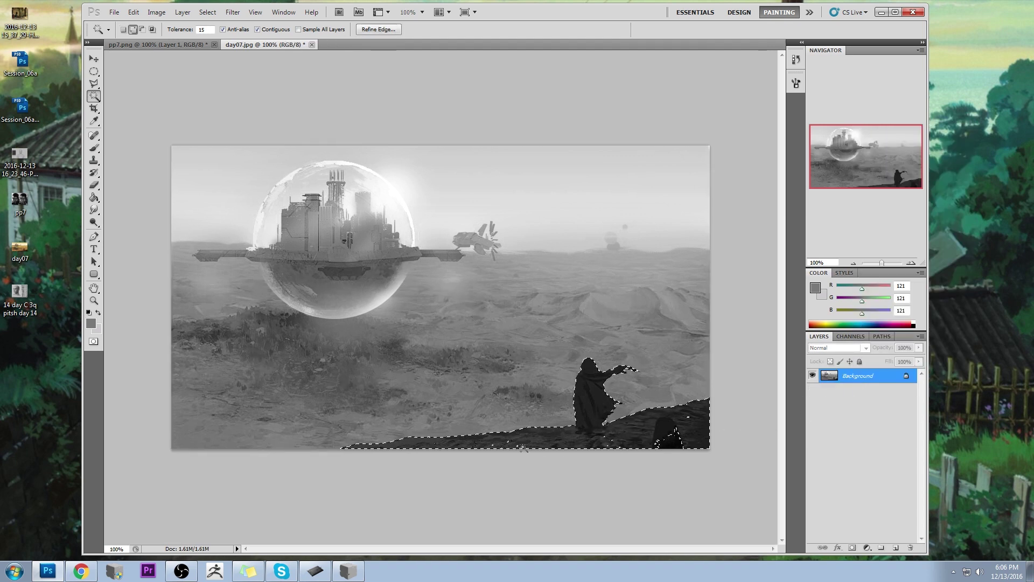
{"action": "left_click", "coordinate": [546, 436], "text": "shift"}
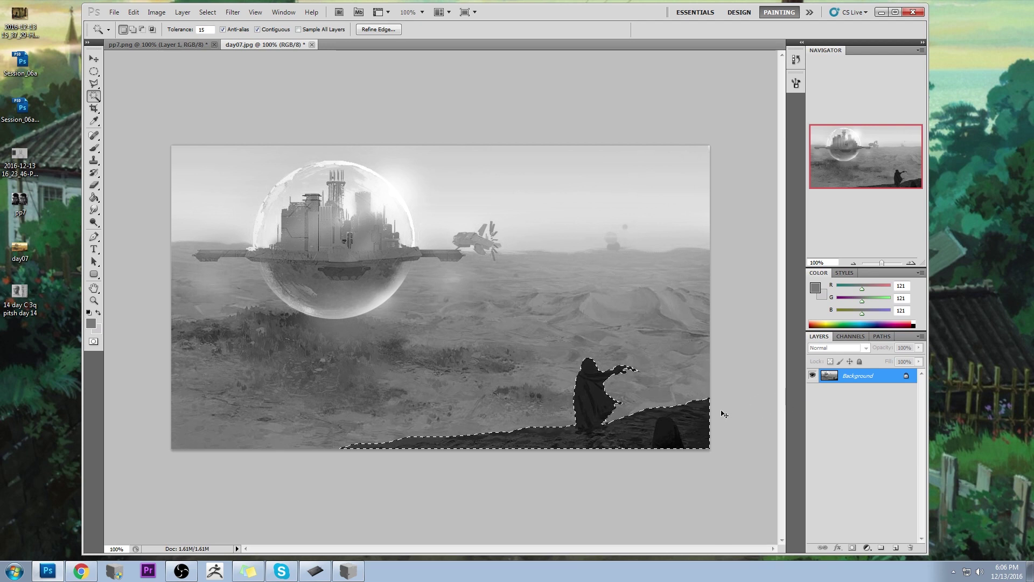
Darken the selected foreground with Hue/Saturation at lightness -15.
{"action": "key", "text": "ctrl+u"}
{"action": "left_click_drag", "start_coordinate": [809, 318], "coordinate": [791, 319]}
{"action": "left_click_drag", "start_coordinate": [865, 185], "coordinate": [869, 222]}
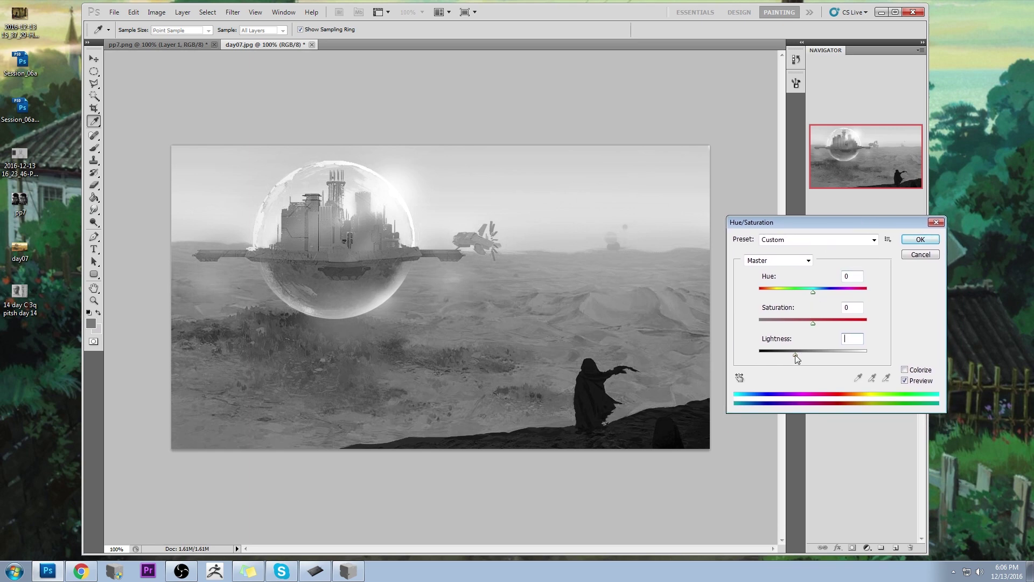
{"action": "left_click_drag", "start_coordinate": [797, 358], "coordinate": [802, 354]}
{"action": "left_click", "coordinate": [520, 215]}
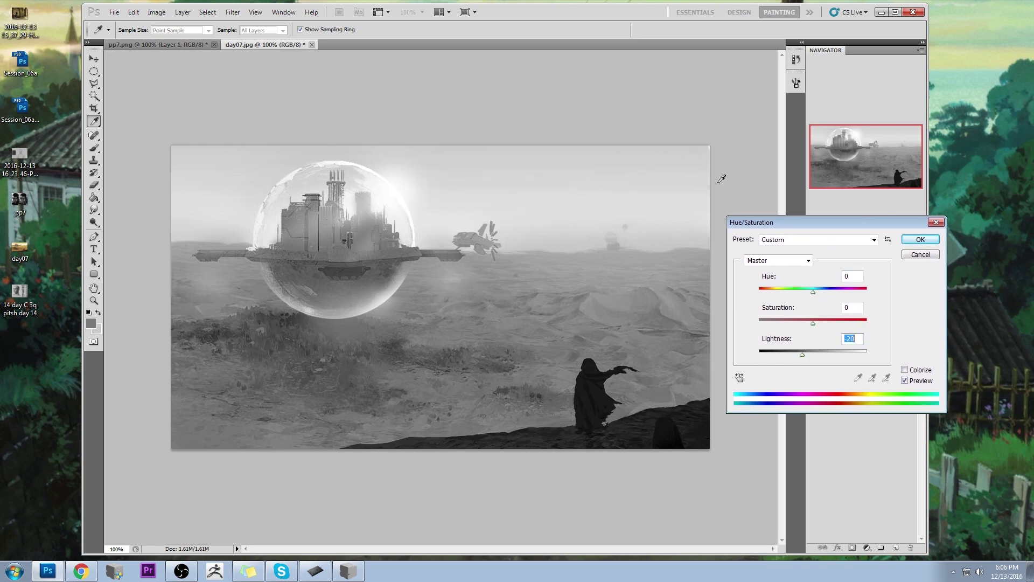
{"action": "left_click_drag", "start_coordinate": [802, 357], "coordinate": [803, 358]}
{"action": "left_click", "coordinate": [920, 239]}
{"action": "key", "text": "w"}
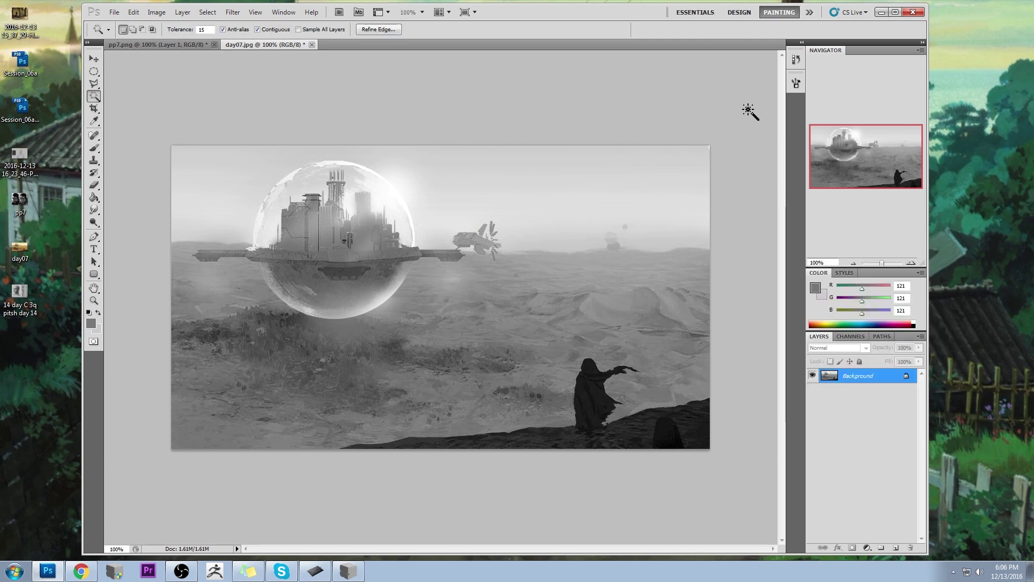
Deselect the foreground selection.
{"action": "key", "text": "m"}
{"action": "right_click", "coordinate": [619, 256]}
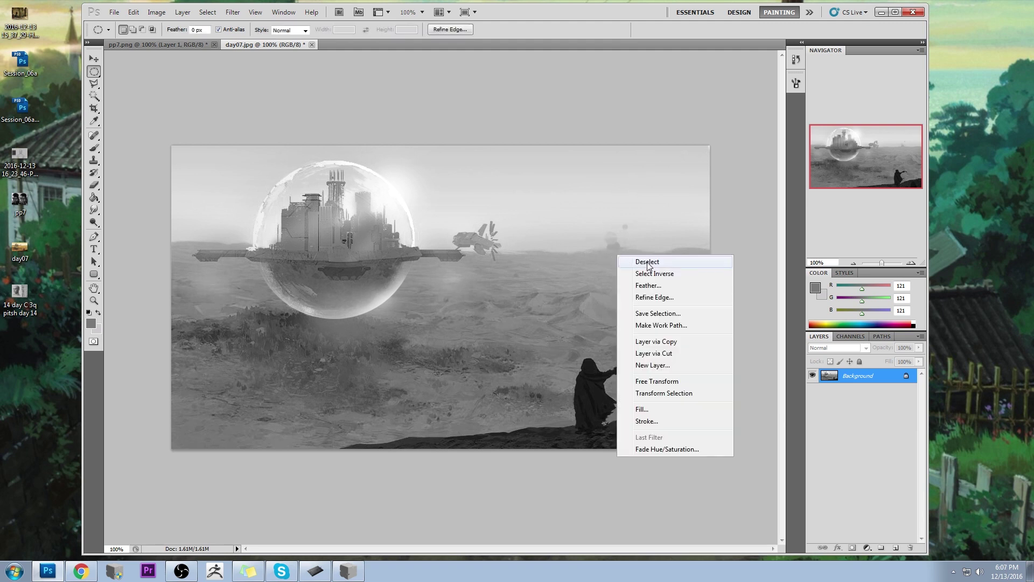
{"action": "left_click", "coordinate": [648, 263]}
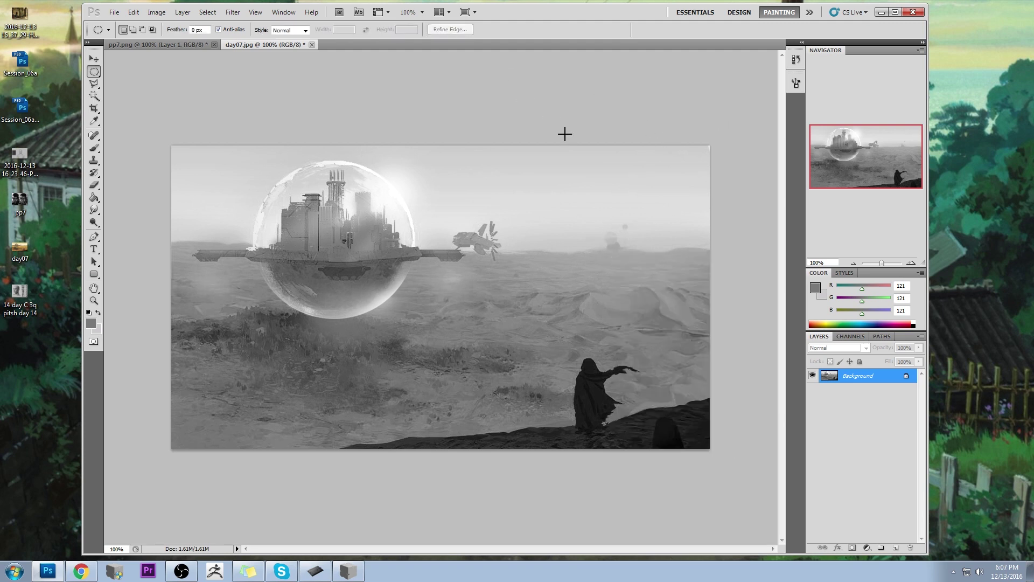
{"action": "key", "text": "b"}
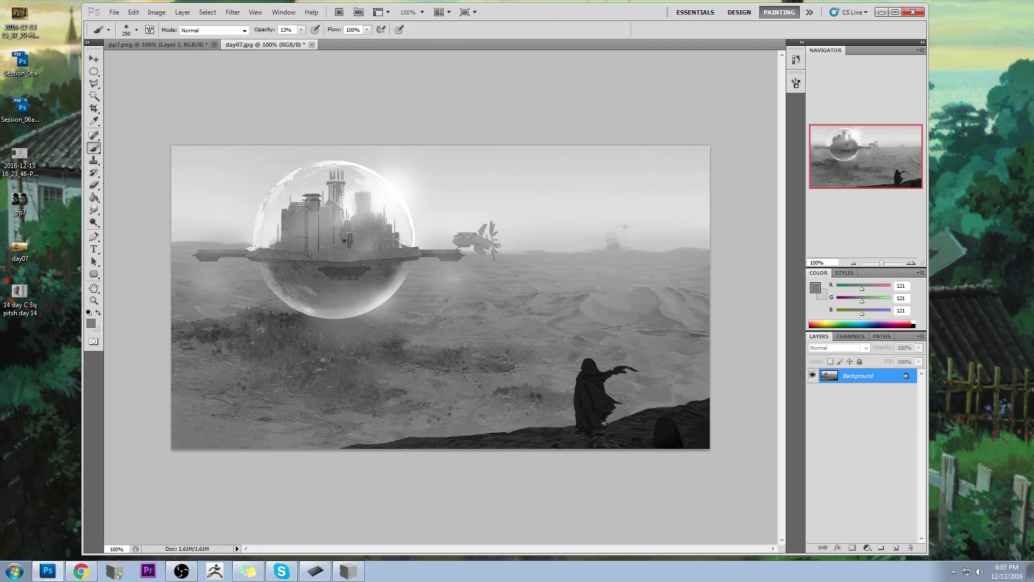
{"action": "left_click_drag", "start_coordinate": [94, 222], "coordinate": [122, 223]}
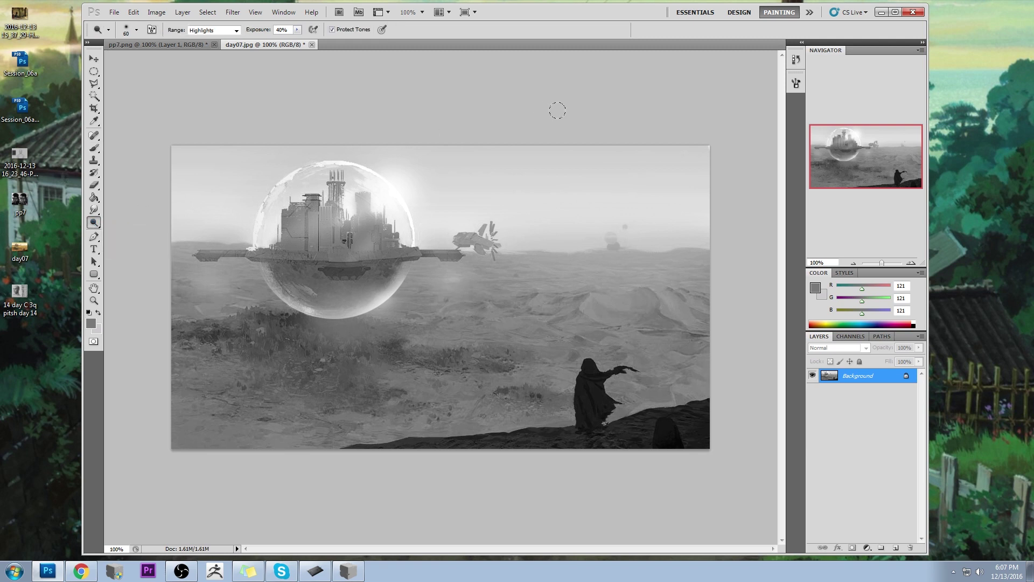
{"action": "left_click", "coordinate": [700, 150]}
{"action": "key", "text": "bracketleft"}
{"action": "key", "text": "bracketleft"}
{"action": "left_click_drag", "start_coordinate": [656, 95], "coordinate": [593, 97]}
{"action": "key", "text": "ctrl+z"}
{"action": "left_click_drag", "start_coordinate": [296, 30], "coordinate": [286, 43]}
{"action": "left_click_drag", "start_coordinate": [474, 130], "coordinate": [784, 156]}
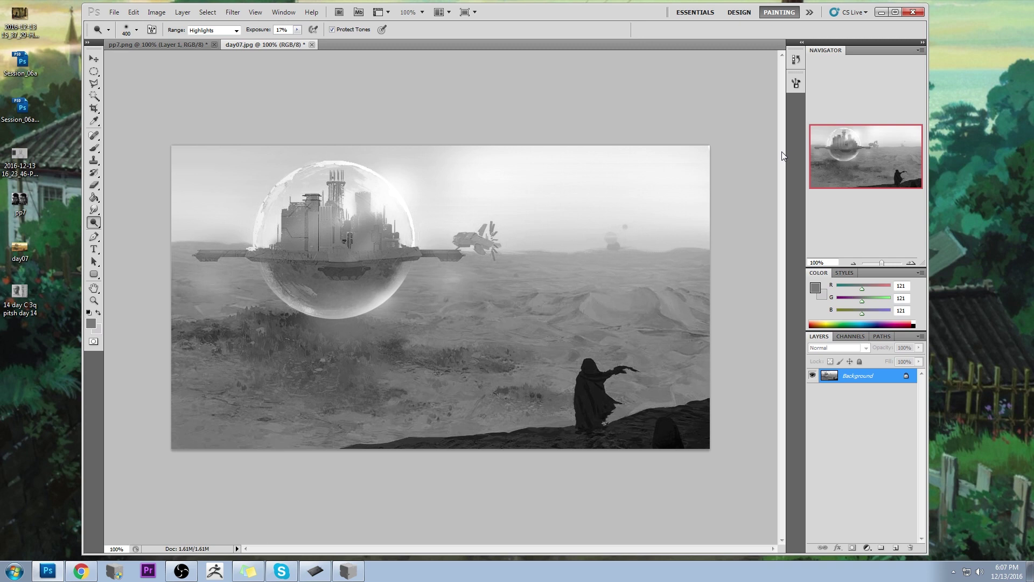
{"action": "key", "text": "ctrl+z"}
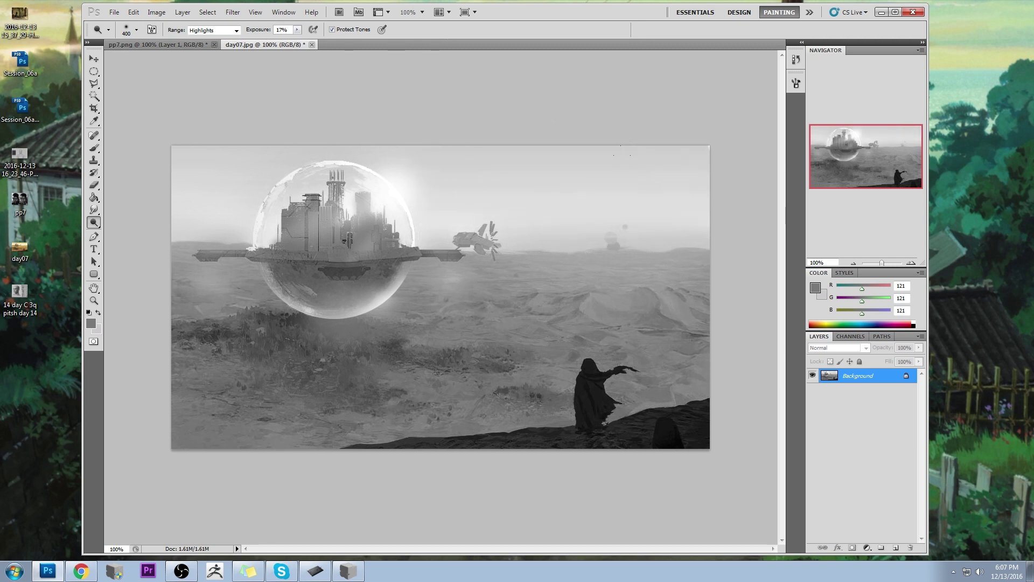
{"action": "left_click", "coordinate": [297, 29]}
{"action": "left_click_drag", "start_coordinate": [299, 40], "coordinate": [294, 40]}
{"action": "left_click", "coordinate": [605, 74]}
{"action": "mouse_move", "coordinate": [619, 162]}
{"action": "left_mouse_down"}
{"action": "mouse_move", "coordinate": [673, 200]}
{"action": "mouse_move", "coordinate": [528, 178]}
{"action": "mouse_move", "coordinate": [623, 124]}
{"action": "left_mouse_up"}
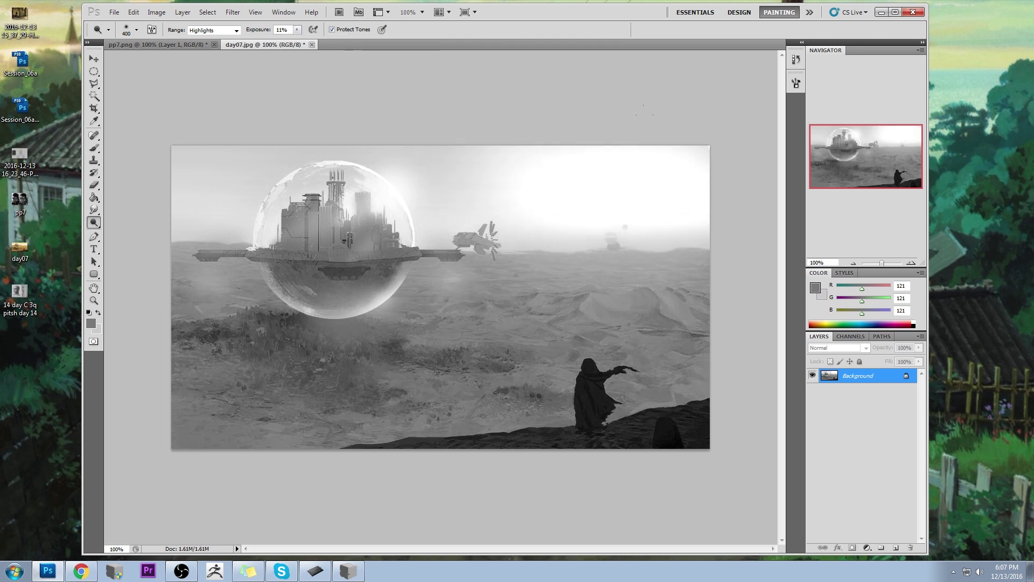
{"action": "key", "text": "ctrl+z"}
{"action": "left_click", "coordinate": [297, 30]}
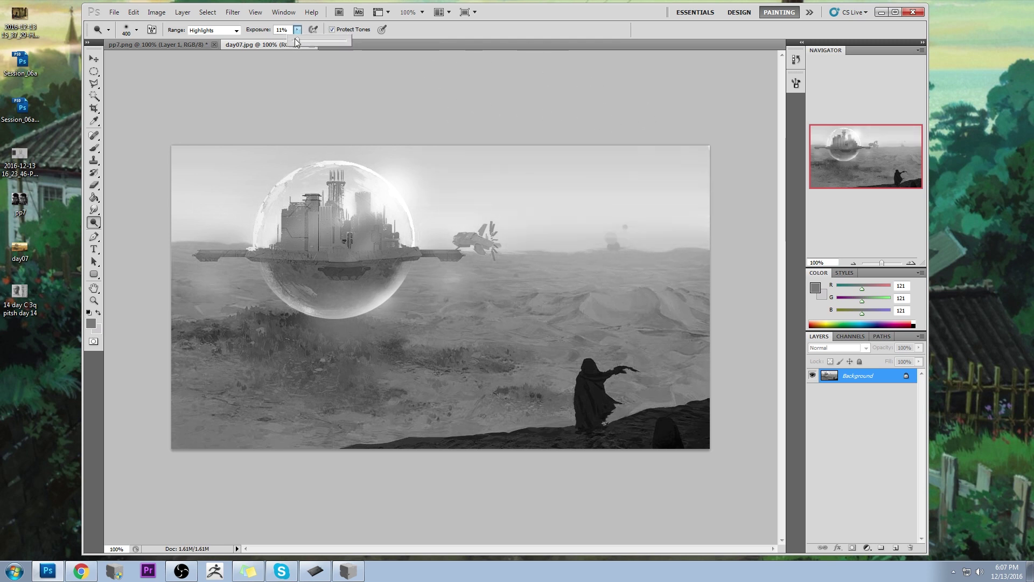
{"action": "left_click_drag", "start_coordinate": [299, 40], "coordinate": [298, 42]}
{"action": "left_click", "coordinate": [458, 178]}
{"action": "mouse_move", "coordinate": [458, 178]}
{"action": "left_mouse_down"}
{"action": "mouse_move", "coordinate": [674, 194]}
{"action": "mouse_move", "coordinate": [539, 221]}
{"action": "left_mouse_up"}
{"action": "key", "text": "ctrl+z"}
{"action": "key", "text": "b"}
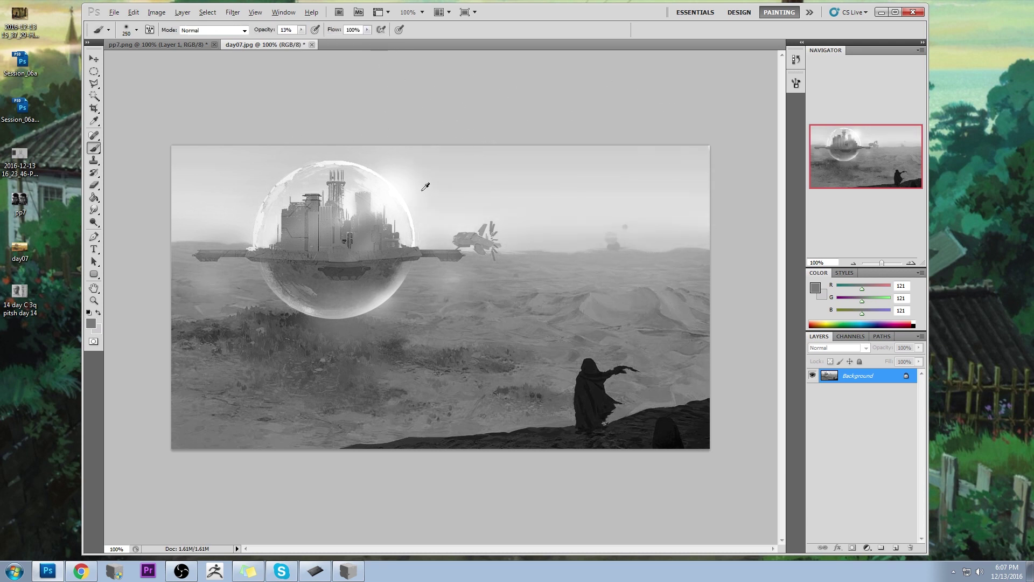
Add a new empty layer above Background and sample white from the bright sky glow.
{"action": "left_click", "coordinate": [400, 190], "text": "alt"}
{"action": "key", "text": "bracketright"}
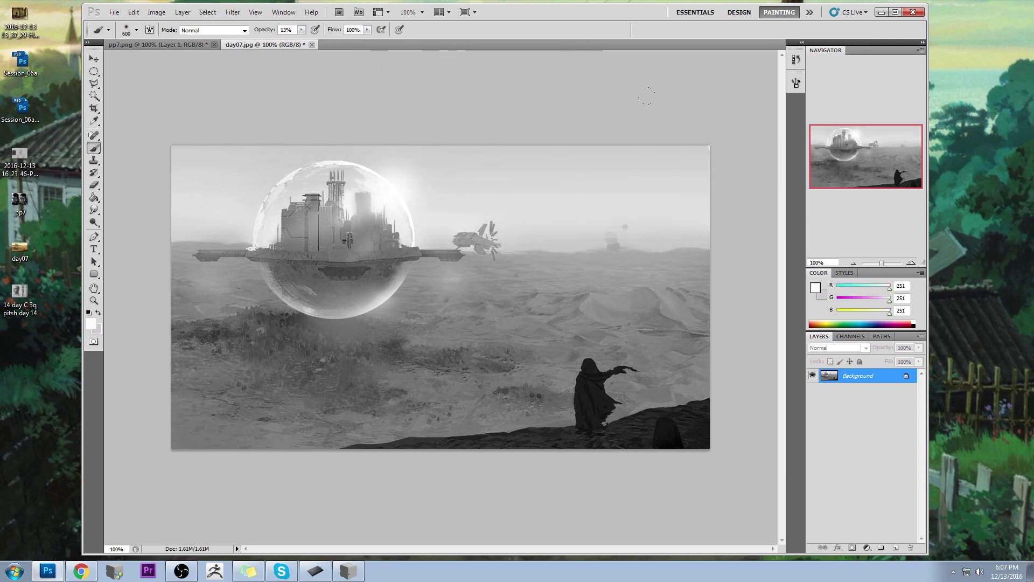
{"action": "left_click", "coordinate": [895, 547]}
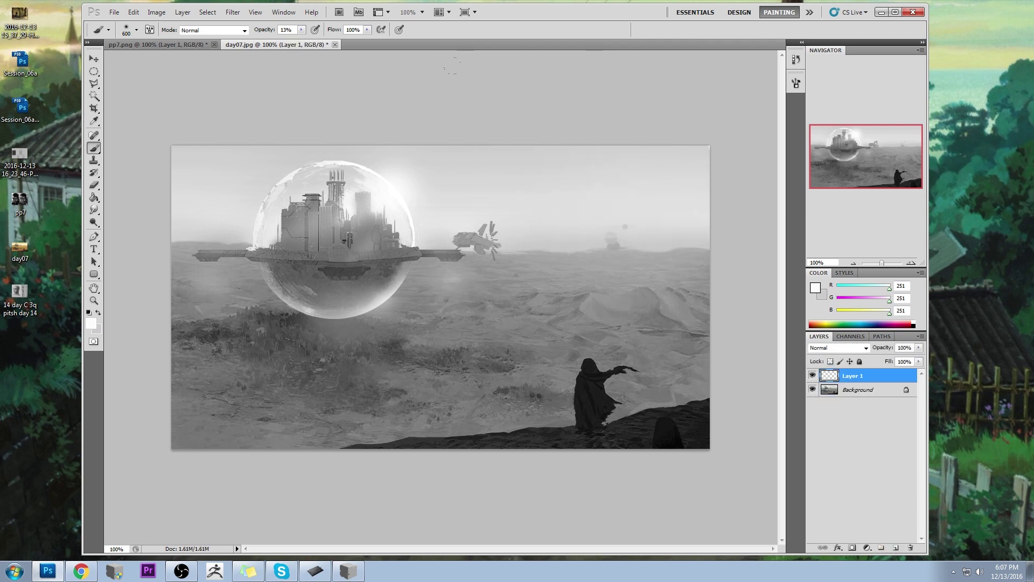
{"action": "left_click", "coordinate": [400, 190], "text": "alt"}
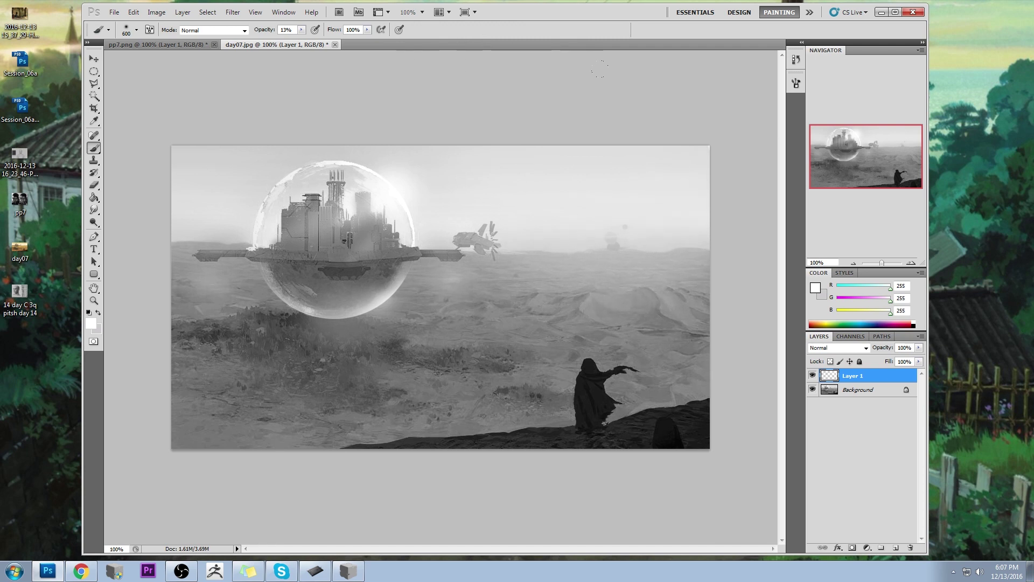
Test-erase haze along the right horizon, then set a soft 100 px tip at size 200.
{"action": "key", "text": "e"}
{"action": "mouse_move", "coordinate": [684, 251]}
{"action": "left_mouse_down"}
{"action": "mouse_move", "coordinate": [608, 283]}
{"action": "mouse_move", "coordinate": [609, 268]}
{"action": "mouse_move", "coordinate": [581, 262]}
{"action": "left_mouse_up"}
{"action": "key", "text": "ctrl+z"}
{"action": "key", "text": "ctrl+z"}
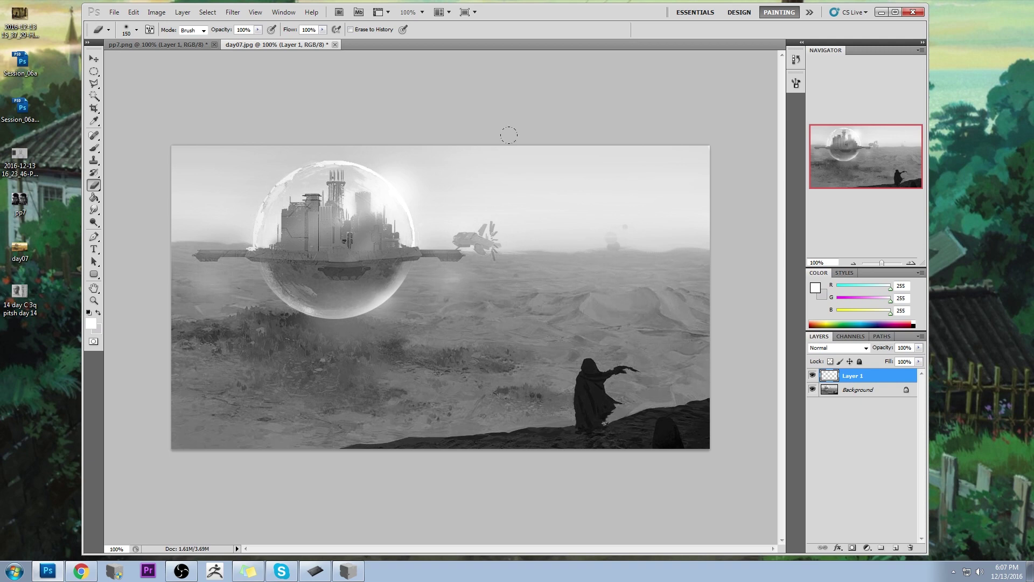
{"action": "key", "text": "bracketright"}
{"action": "key", "text": "bracketright"}
{"action": "right_click", "coordinate": [513, 177]}
{"action": "left_click", "coordinate": [666, 311]}
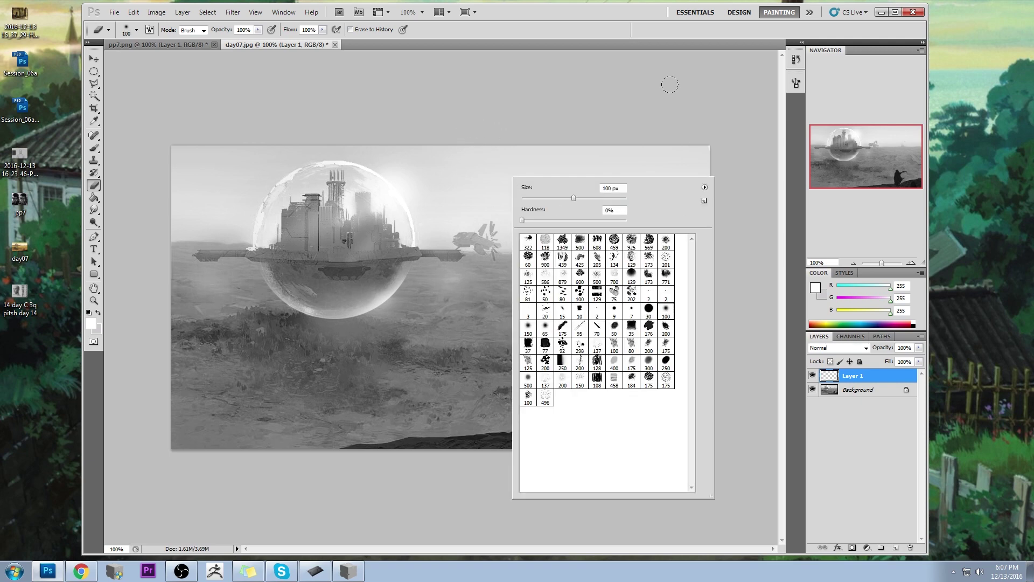
{"action": "left_click", "coordinate": [669, 85]}
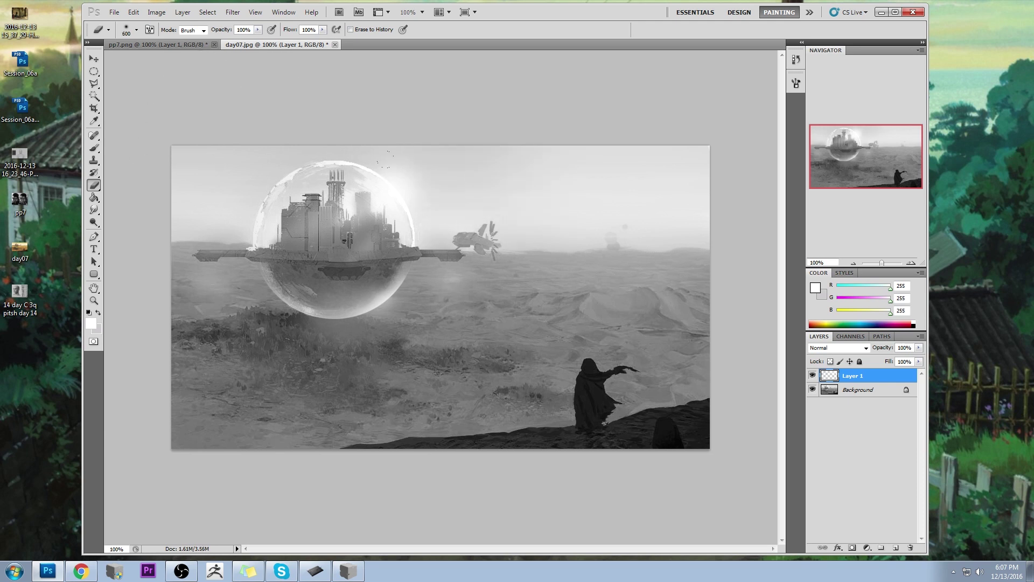
Sample sky and ground greys with the Brush, settling on mid grey RGB 91.
{"action": "key", "text": "b"}
{"action": "left_click", "coordinate": [642, 189], "text": "alt"}
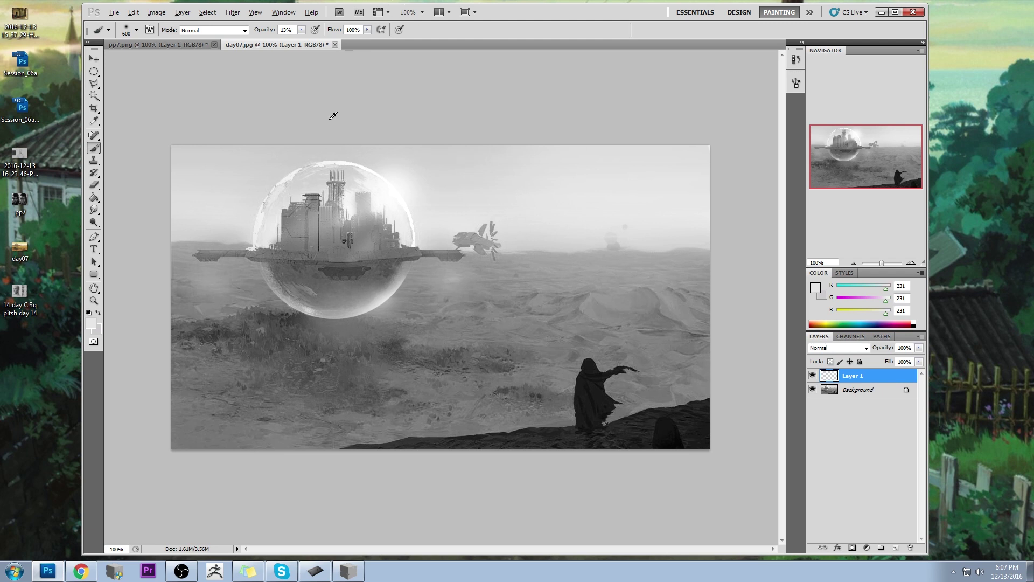
{"action": "left_click", "coordinate": [609, 364], "text": "alt"}
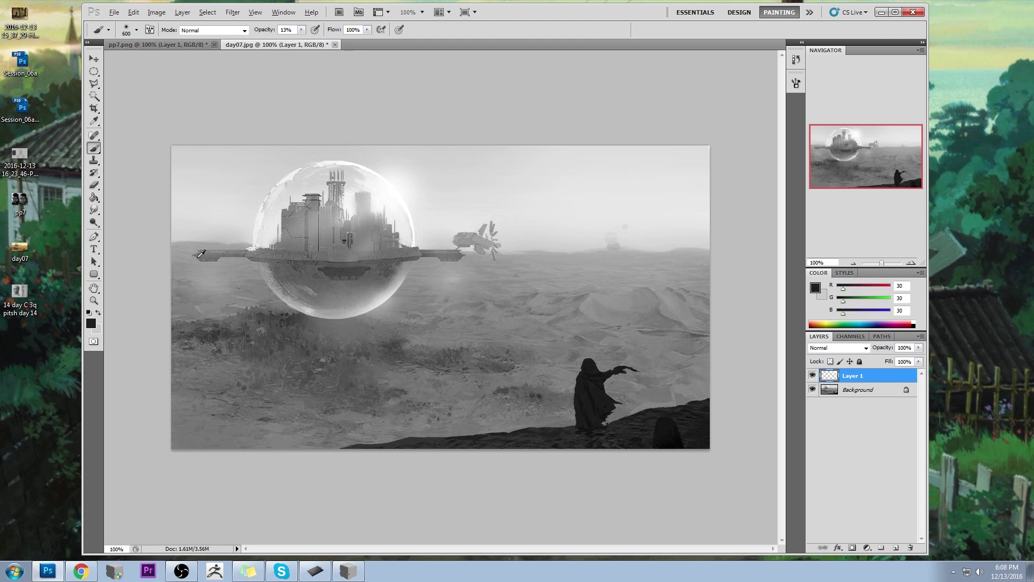
{"action": "left_click", "coordinate": [278, 329], "text": "alt"}
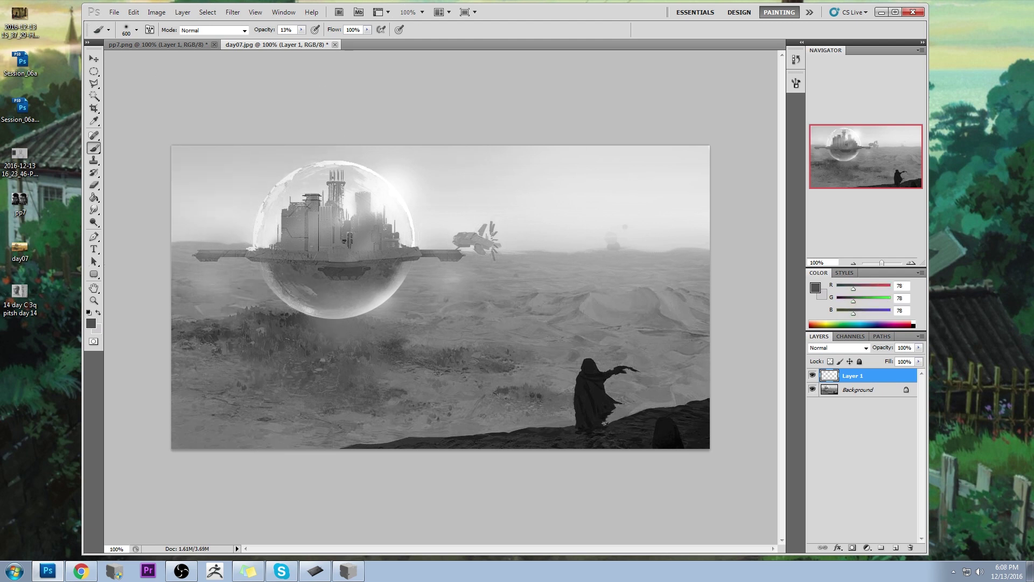
{"action": "key", "text": "alt"}
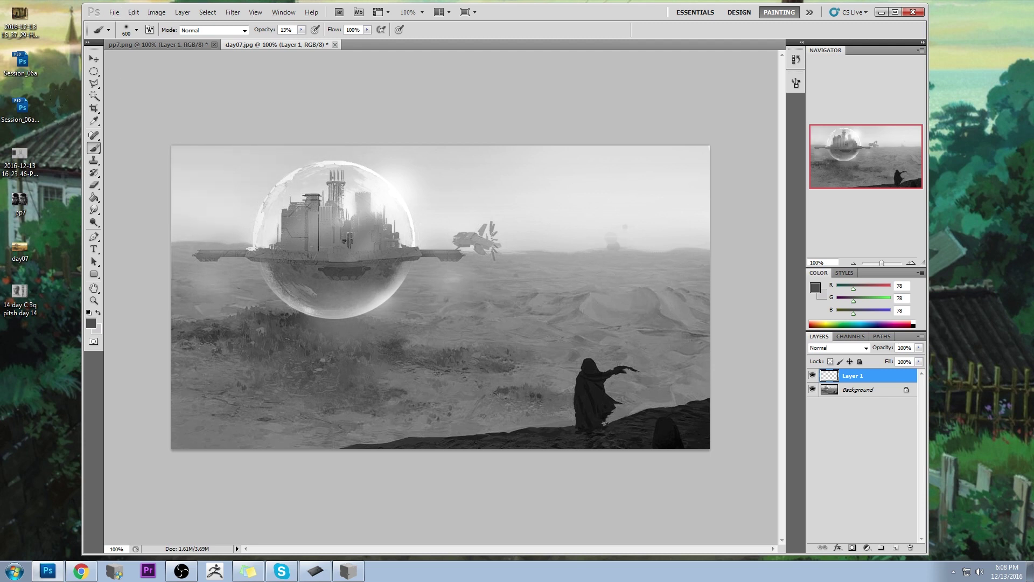
{"action": "key", "text": "ctrl+z"}
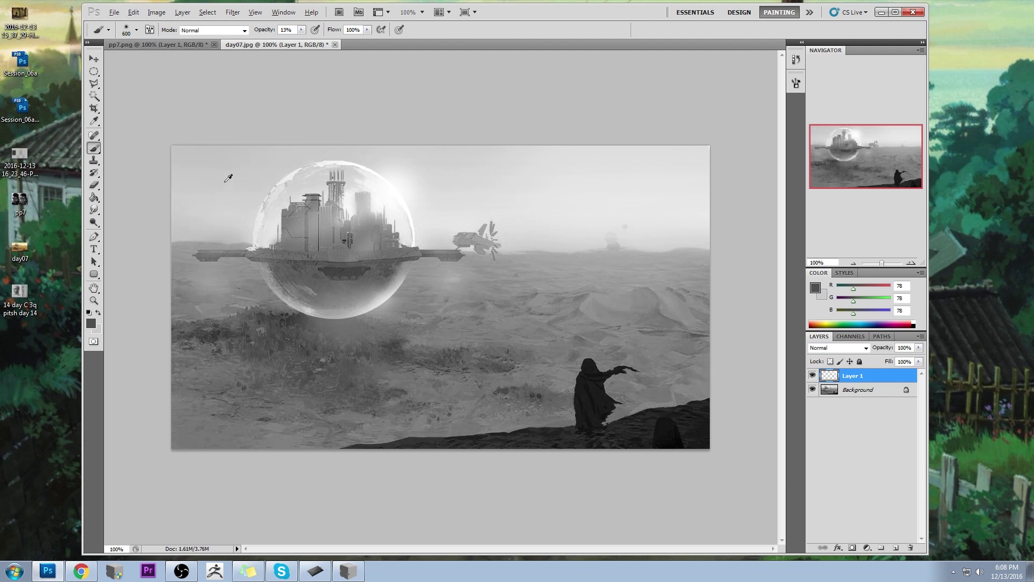
{"action": "left_click", "coordinate": [226, 181], "text": "alt"}
{"action": "left_click", "coordinate": [196, 247], "text": "alt"}
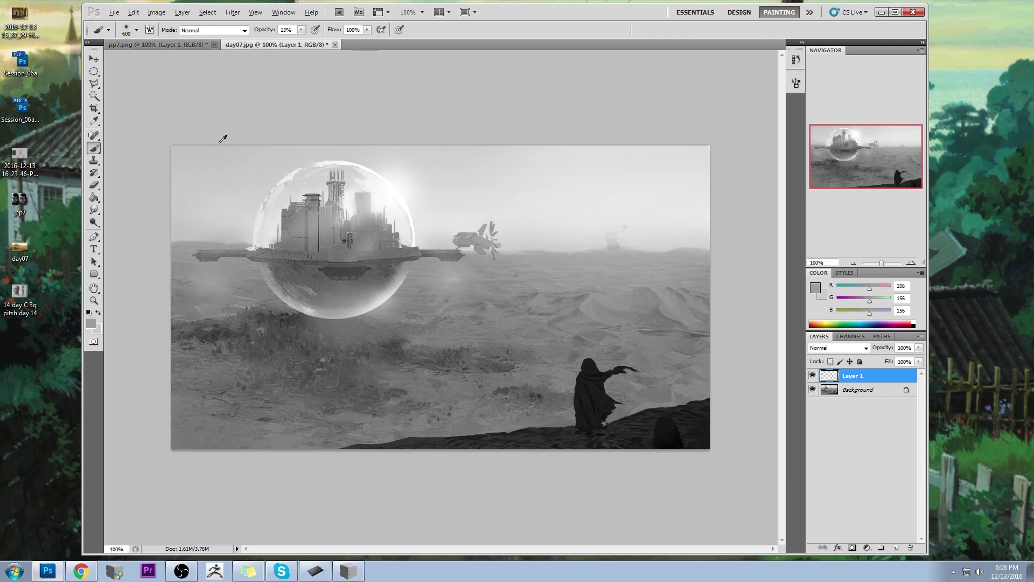
{"action": "left_click", "coordinate": [251, 327], "text": "alt"}
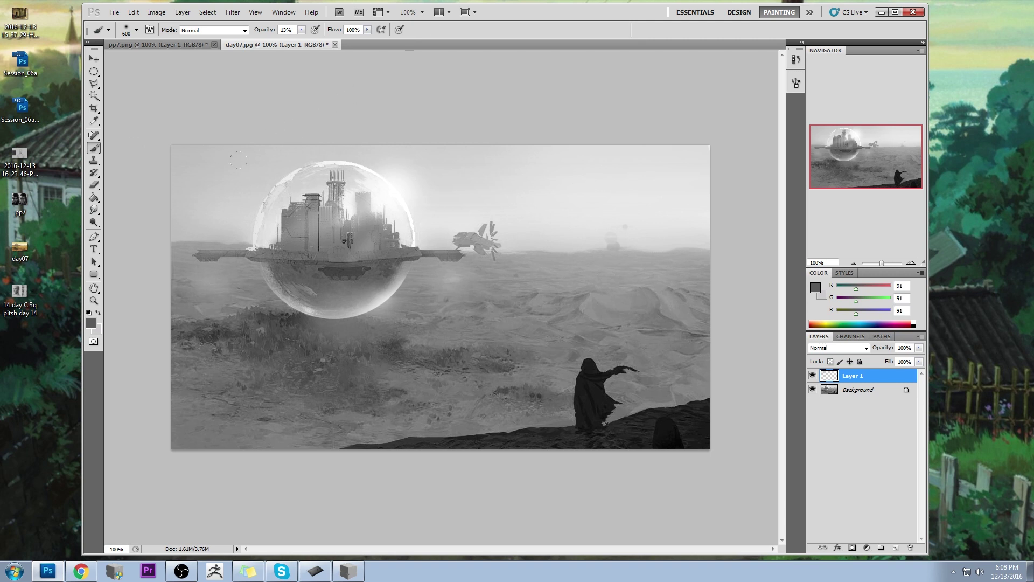
{"action": "key", "text": "l"}
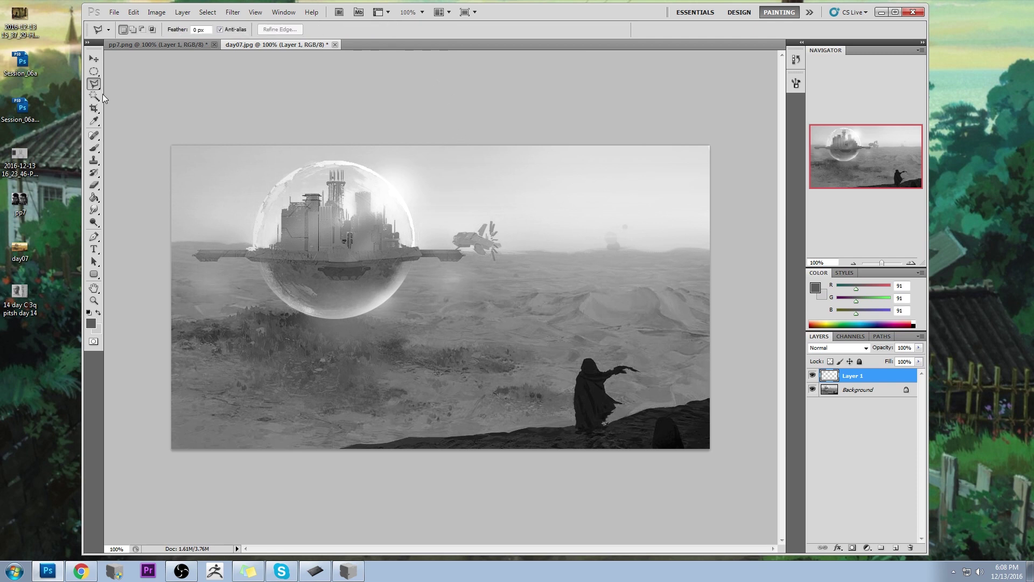
Outline areas of the city platform with Polygonal Lasso selections.
{"action": "left_click", "coordinate": [422, 252]}
{"action": "left_click", "coordinate": [351, 257]}
{"action": "left_click", "coordinate": [421, 251]}
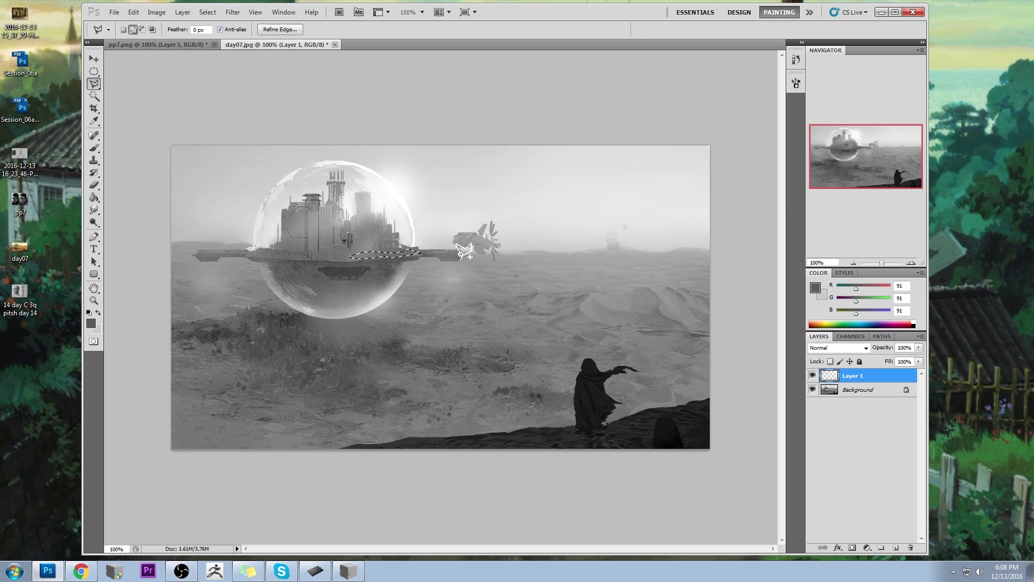
{"action": "left_click", "coordinate": [458, 250], "text": "shift"}
{"action": "left_click", "coordinate": [459, 255]}
{"action": "left_click", "coordinate": [407, 254]}
{"action": "left_click", "coordinate": [409, 249]}
{"action": "left_click", "coordinate": [413, 249]}
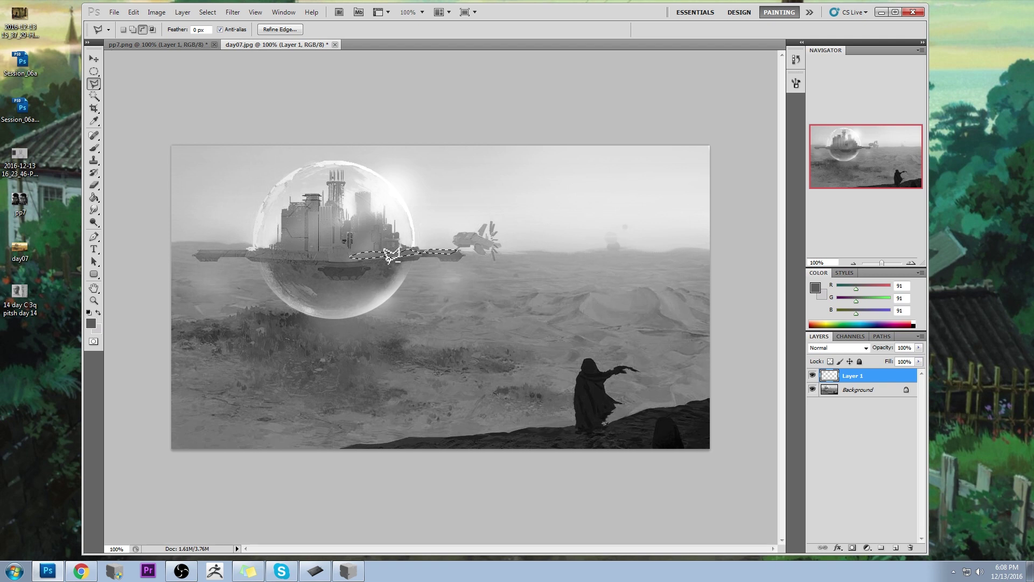
{"action": "left_click", "coordinate": [343, 249]}
Switch to the freehand Lasso and trim the left part off the platform selection.
{"action": "left_click", "coordinate": [95, 72]}
{"action": "right_click", "coordinate": [96, 72]}
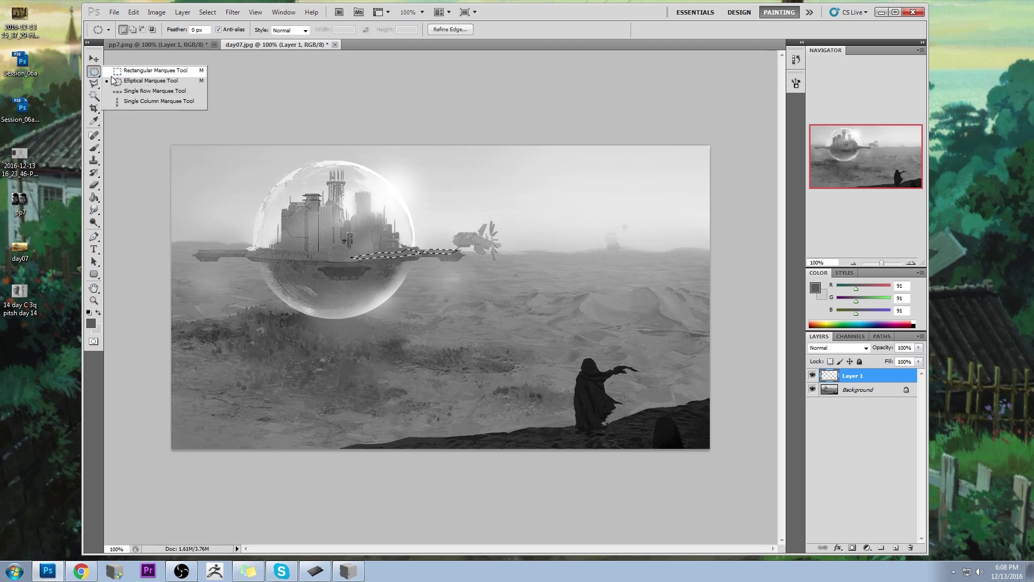
{"action": "left_click", "coordinate": [135, 70]}
{"action": "right_click", "coordinate": [94, 83]}
{"action": "left_click", "coordinate": [185, 83]}
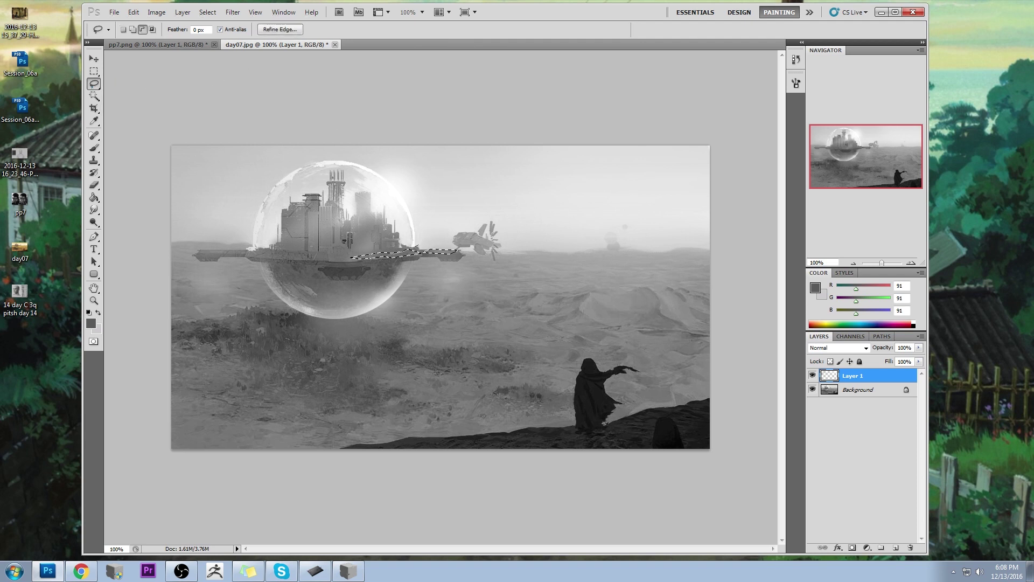
{"action": "left_click_drag", "start_coordinate": [414, 251], "coordinate": [385, 257]}
Clear the selection and sample pure white (RGB 255) from the bubble's glow.
{"action": "key", "text": "ctrl+d"}
{"action": "key", "text": "b"}
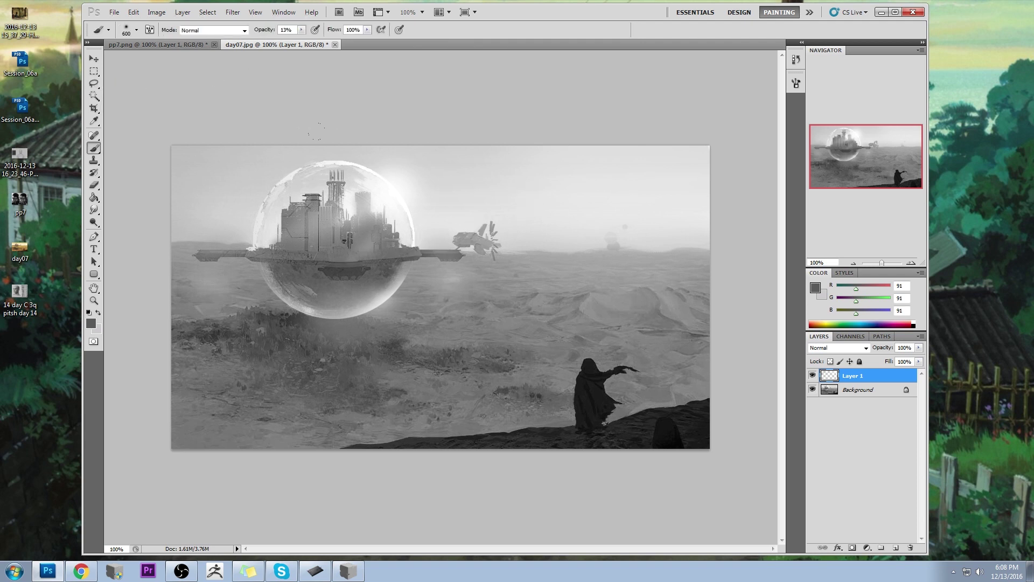
{"action": "left_click", "coordinate": [415, 225], "text": "alt"}
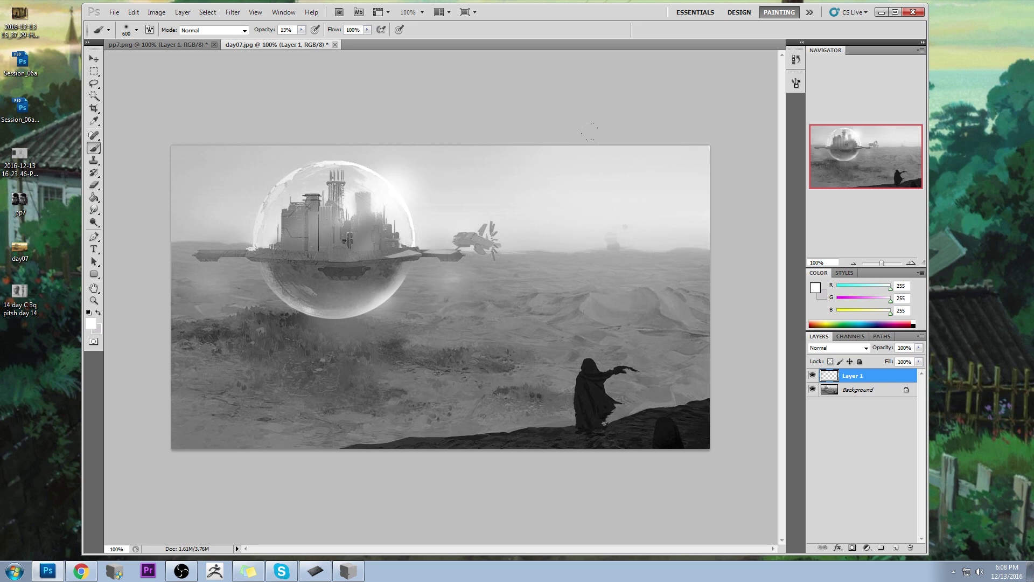
Set the foreground to pure red ff0000 and the brush to 7 px at 100% opacity.
{"action": "key", "text": "m"}
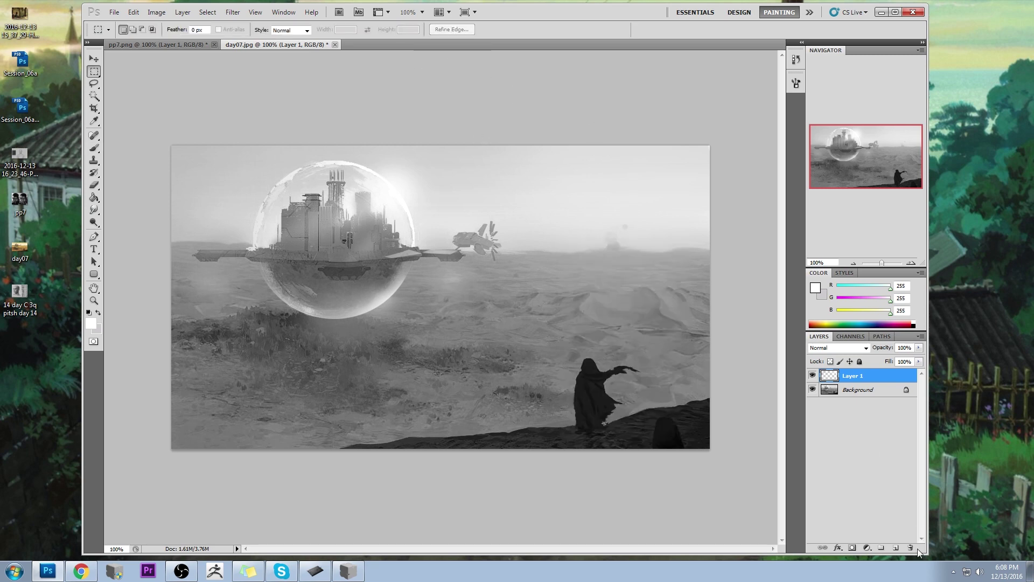
{"action": "right_click", "coordinate": [851, 388]}
{"action": "left_click", "coordinate": [886, 406]}
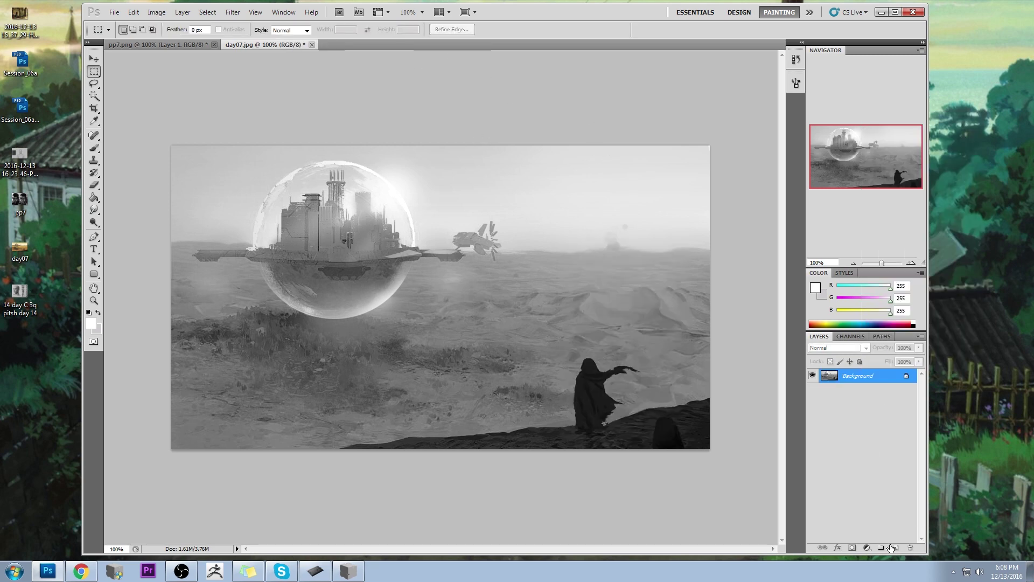
{"action": "left_click", "coordinate": [815, 287]}
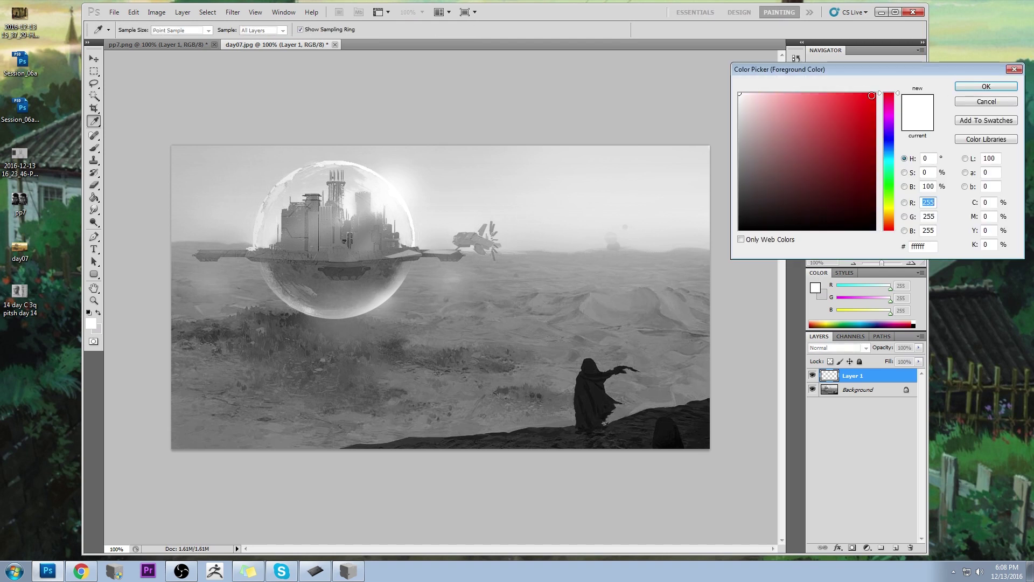
{"action": "left_click", "coordinate": [986, 86]}
{"action": "key", "text": "b"}
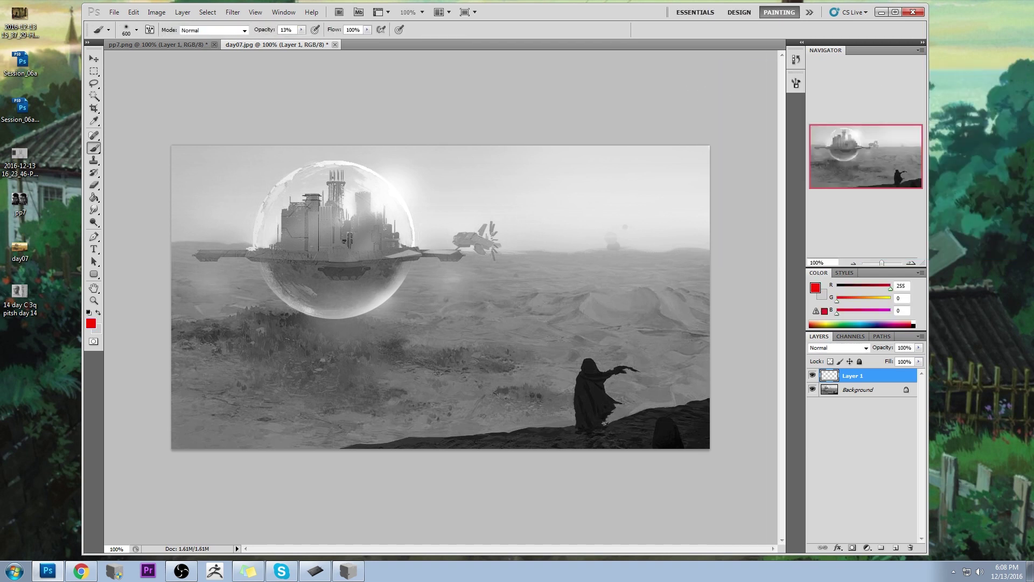
{"action": "key", "text": "0"}
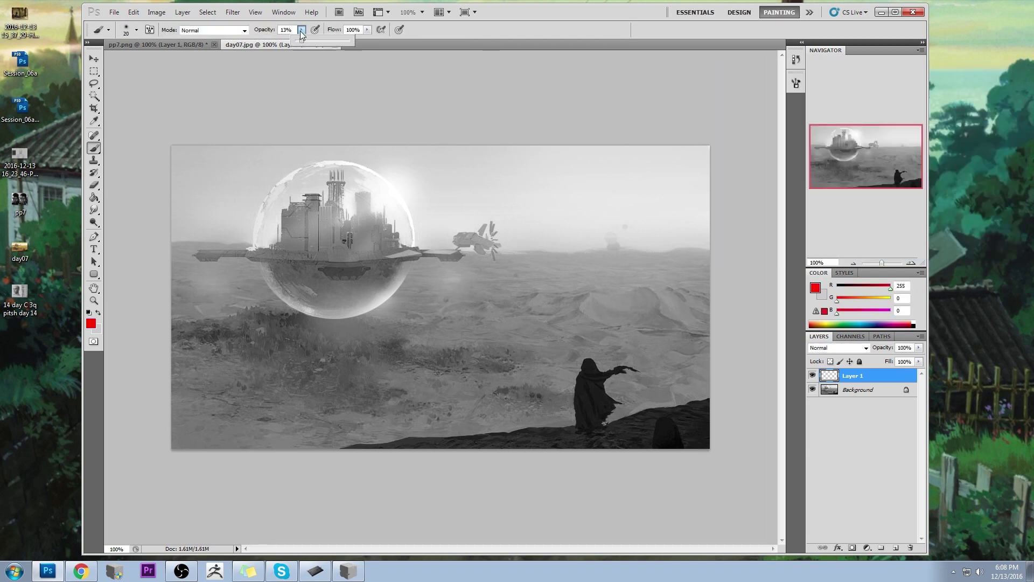
{"action": "key", "text": "bracketleft"}
{"action": "key", "text": "bracketleft"}
{"action": "key", "text": "bracketleft"}
{"action": "key", "text": "bracketleft"}
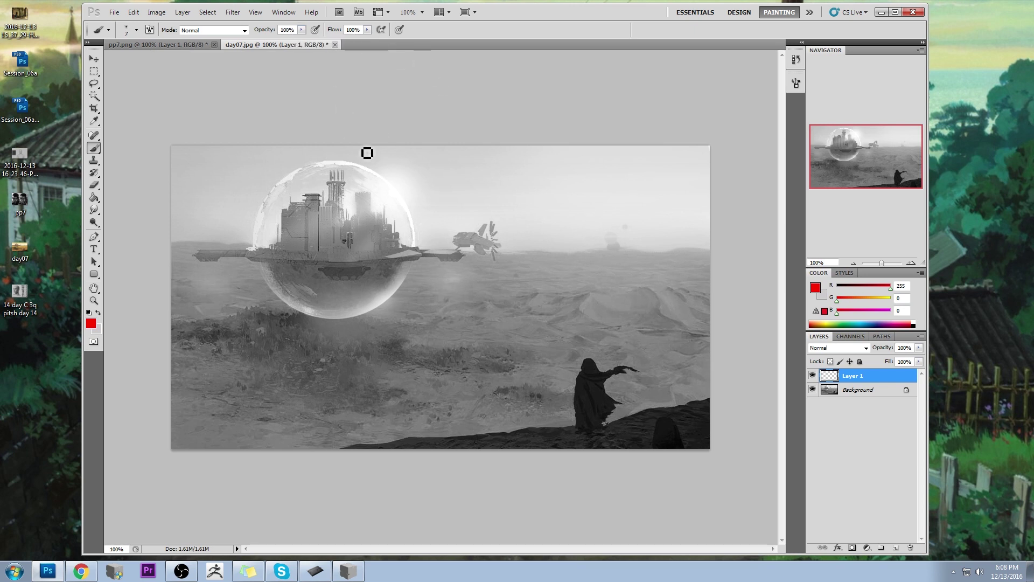
Paint two vertical and two horizontal red lines at the thirds.
{"action": "left_click_drag", "start_coordinate": [354, 134], "coordinate": [348, 450]}
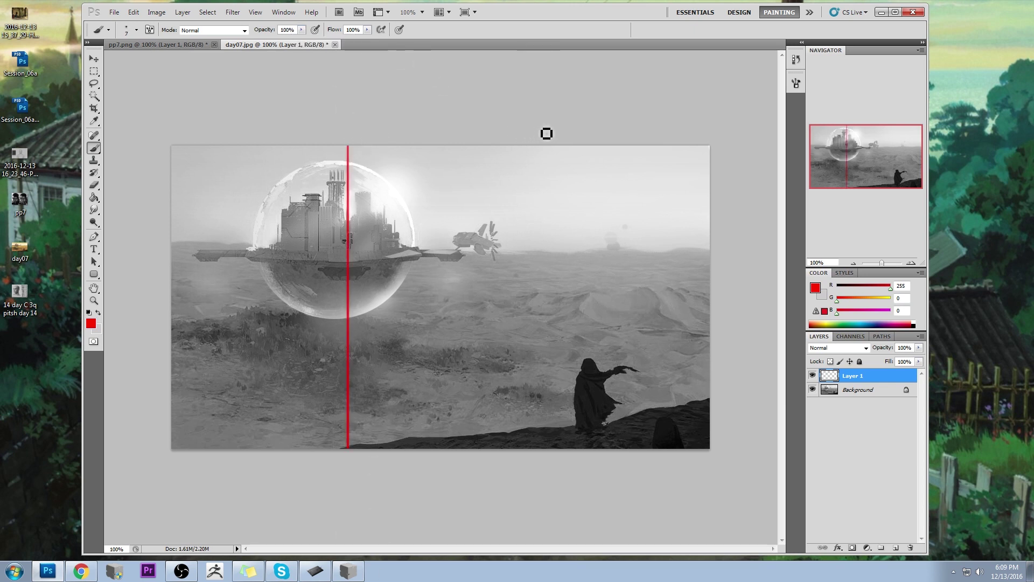
{"action": "left_click_drag", "start_coordinate": [546, 141], "coordinate": [589, 530]}
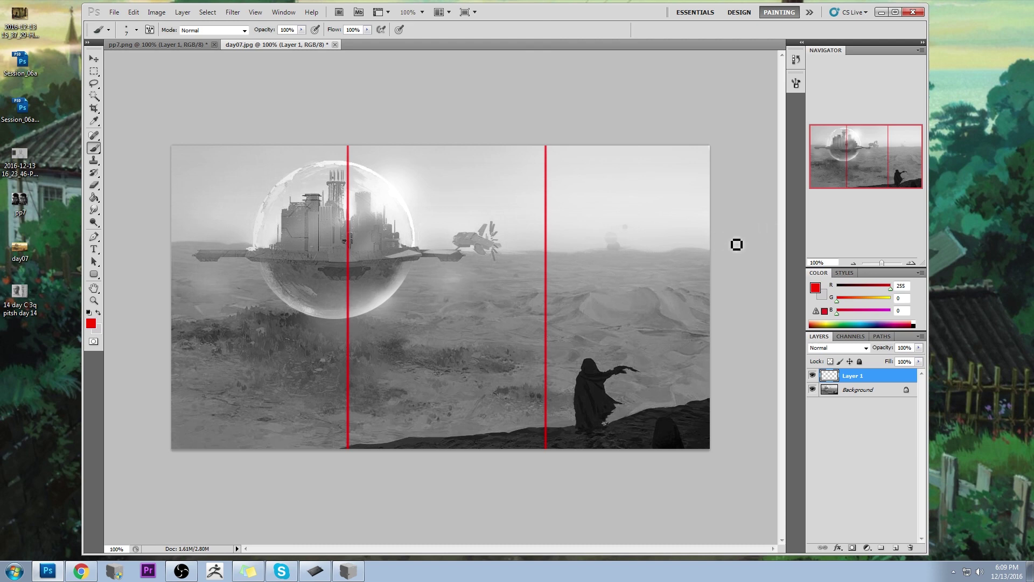
{"action": "left_click_drag", "start_coordinate": [731, 245], "coordinate": [167, 245]}
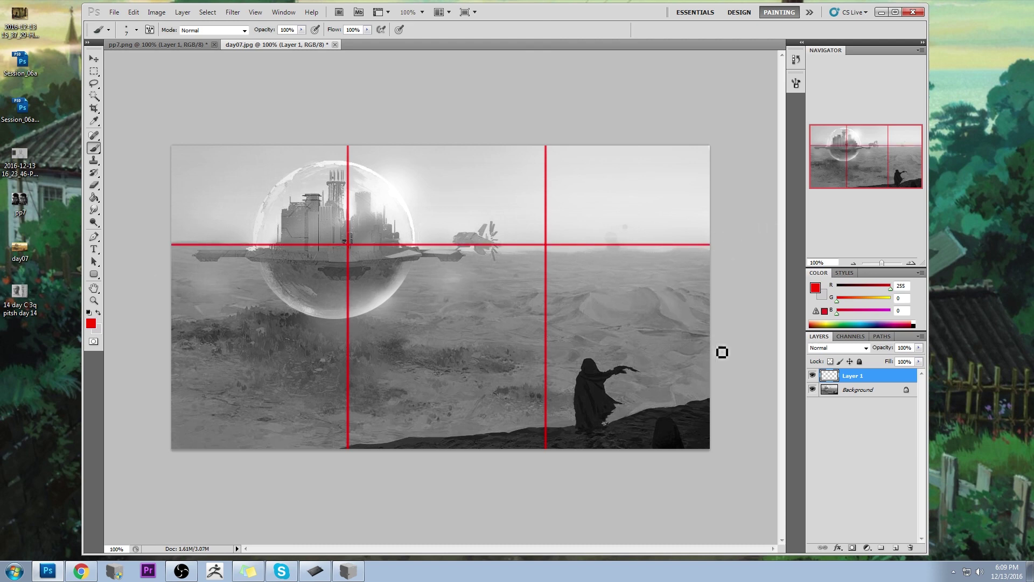
{"action": "mouse_move", "coordinate": [724, 342]}
{"action": "left_mouse_down"}
{"action": "mouse_move", "coordinate": [468, 357]}
{"action": "mouse_move", "coordinate": [164, 345]}
{"action": "left_mouse_up"}
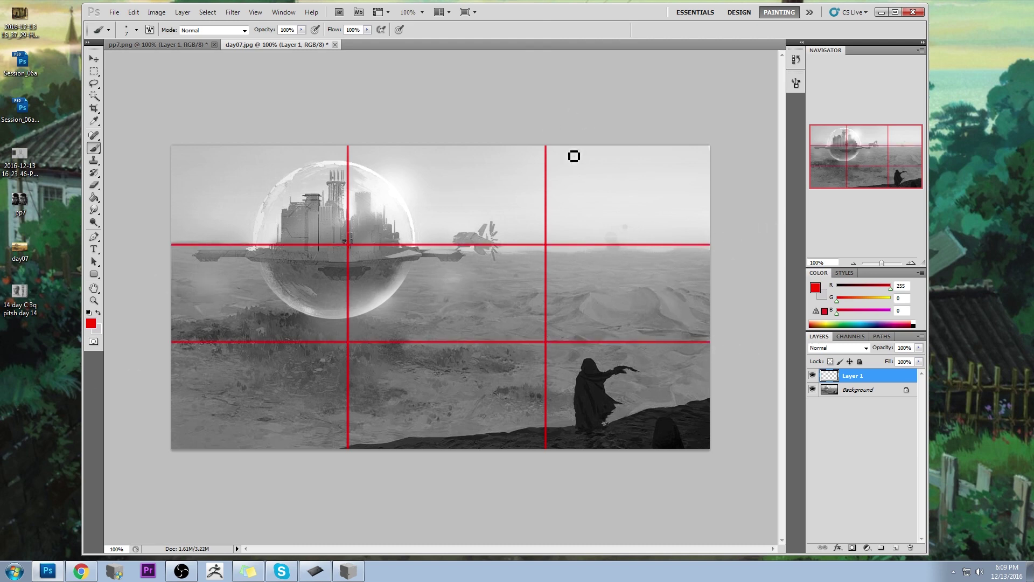
Convert the Background into Layer 0 and nudge it into position.
{"action": "double_click", "coordinate": [887, 399]}
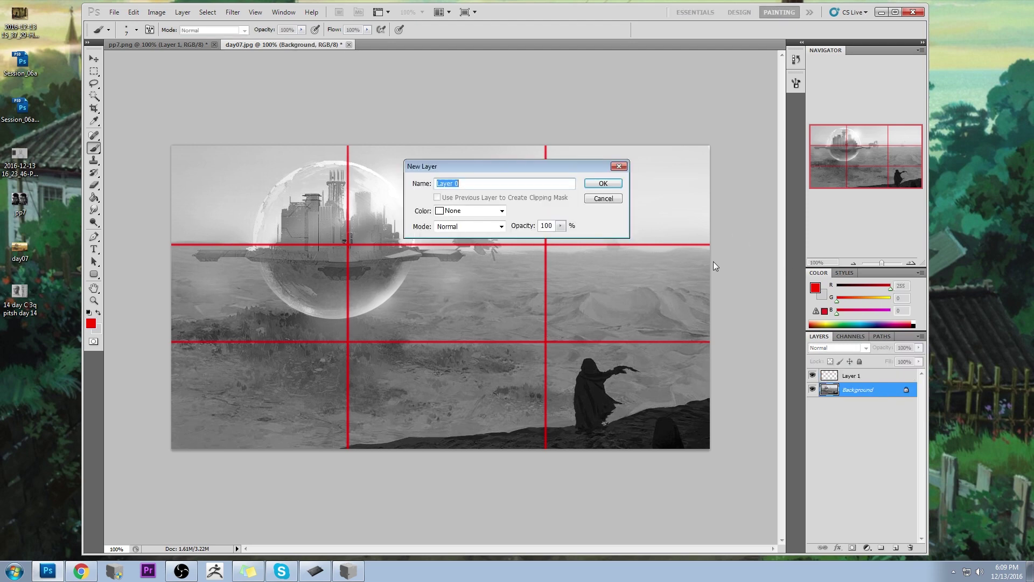
{"action": "left_click", "coordinate": [606, 185]}
{"action": "key", "text": "v"}
{"action": "left_click_drag", "start_coordinate": [672, 379], "coordinate": [641, 362]}
{"action": "left_click_drag", "start_coordinate": [392, 259], "coordinate": [423, 276]}
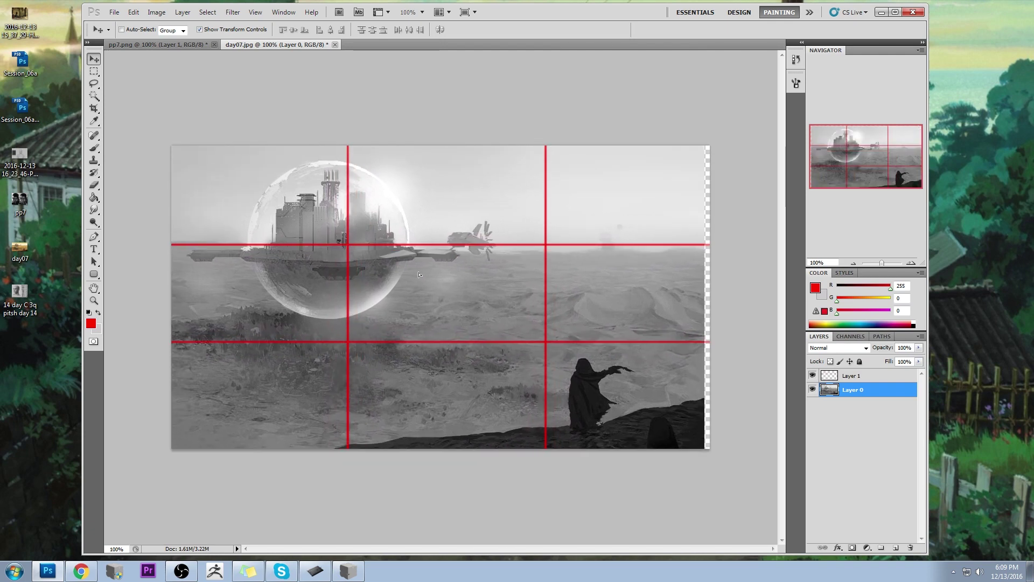
Copy the whole image into a new Layer 2 and offset it up and left.
{"action": "key", "text": "ctrl+a"}
{"action": "key", "text": "ctrl+c"}
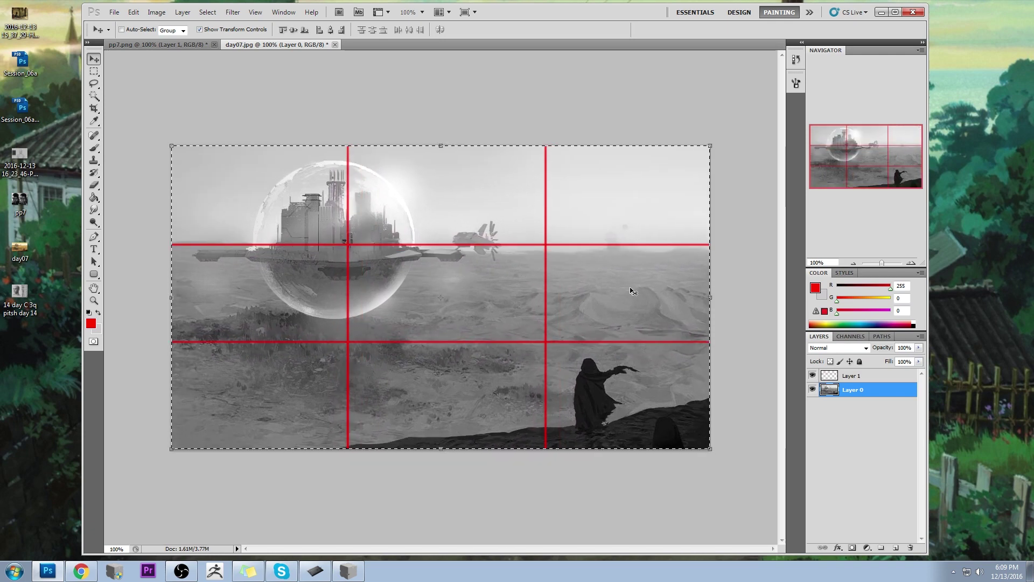
{"action": "key", "text": "ctrl+v"}
{"action": "left_click_drag", "start_coordinate": [675, 389], "coordinate": [640, 367]}
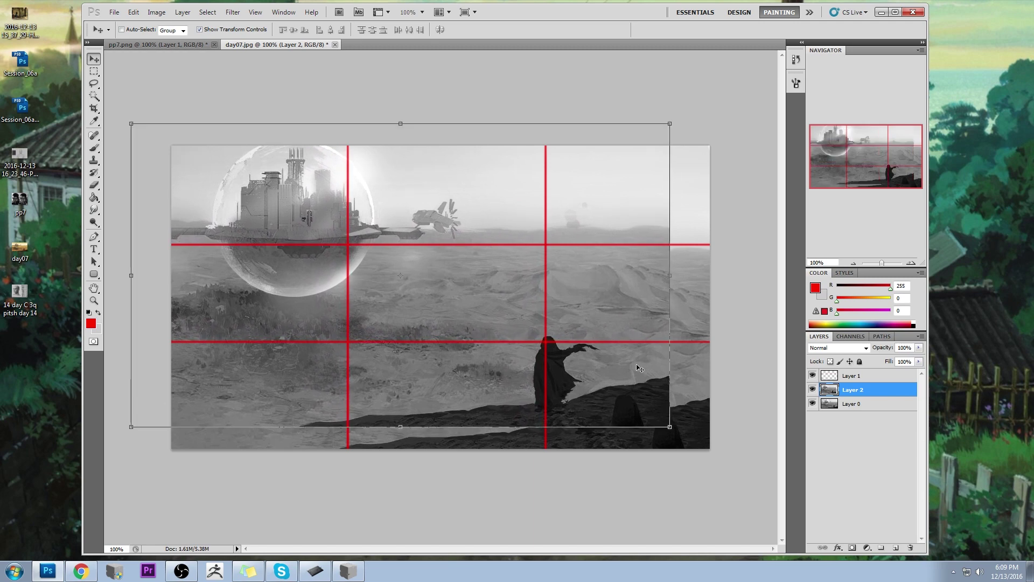
Erase Layer 2's top-left, right horizon seam and lower-left ground to reveal Layer 0.
{"action": "key", "text": "e"}
{"action": "left_click_drag", "start_coordinate": [474, 215], "coordinate": [264, 231]}
{"action": "left_click_drag", "start_coordinate": [560, 226], "coordinate": [652, 253]}
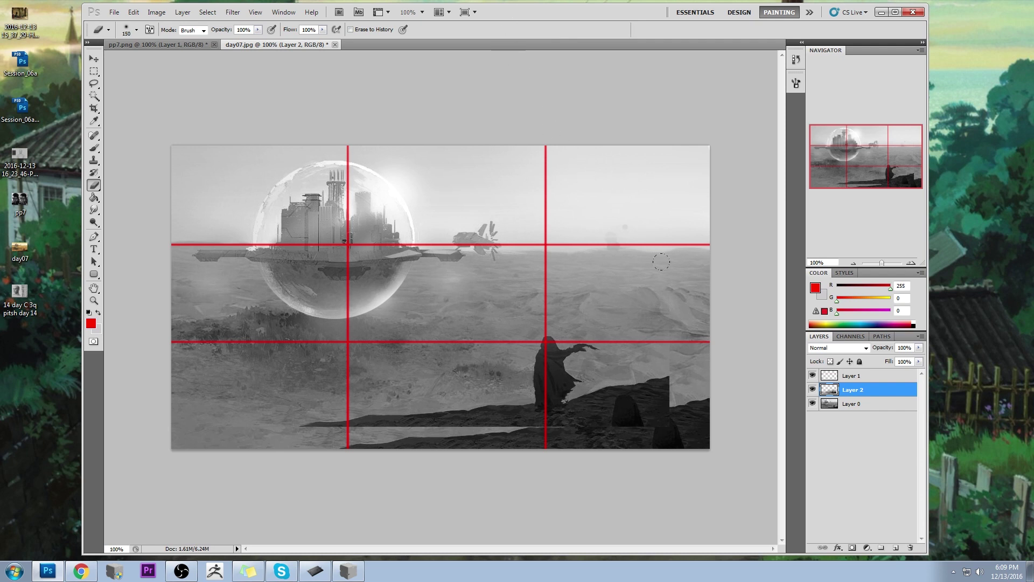
{"action": "key", "text": "bracketleft"}
{"action": "key", "text": "bracketleft"}
{"action": "key", "text": "bracketleft"}
{"action": "key", "text": "bracketleft"}
{"action": "mouse_move", "coordinate": [418, 358]}
{"action": "left_mouse_down"}
{"action": "mouse_move", "coordinate": [231, 412]}
{"action": "mouse_move", "coordinate": [168, 355]}
{"action": "left_mouse_up"}
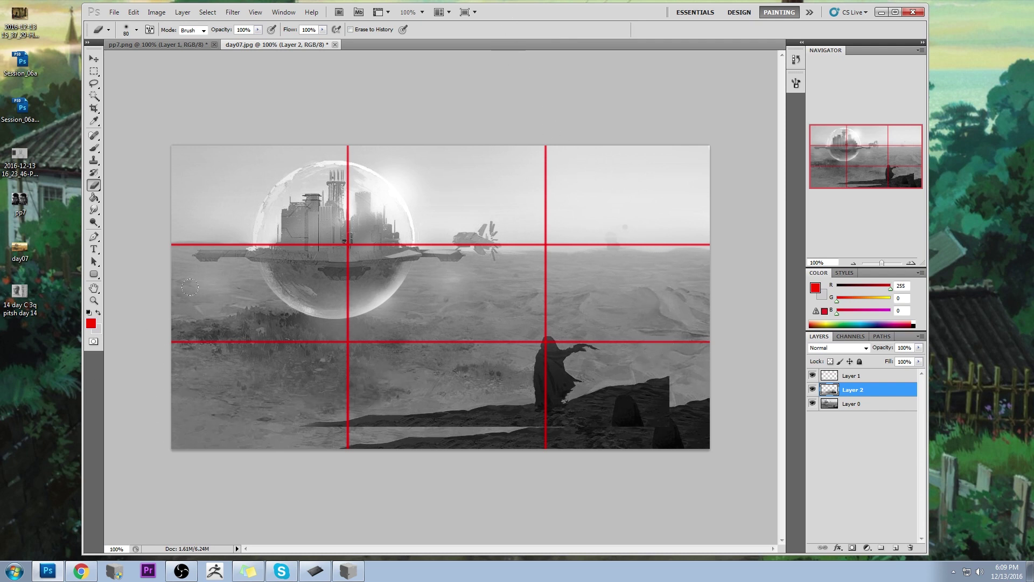
Try moving Layer 0 down, return it flush, then lasso the upper-left dome city region.
{"action": "key", "text": "v"}
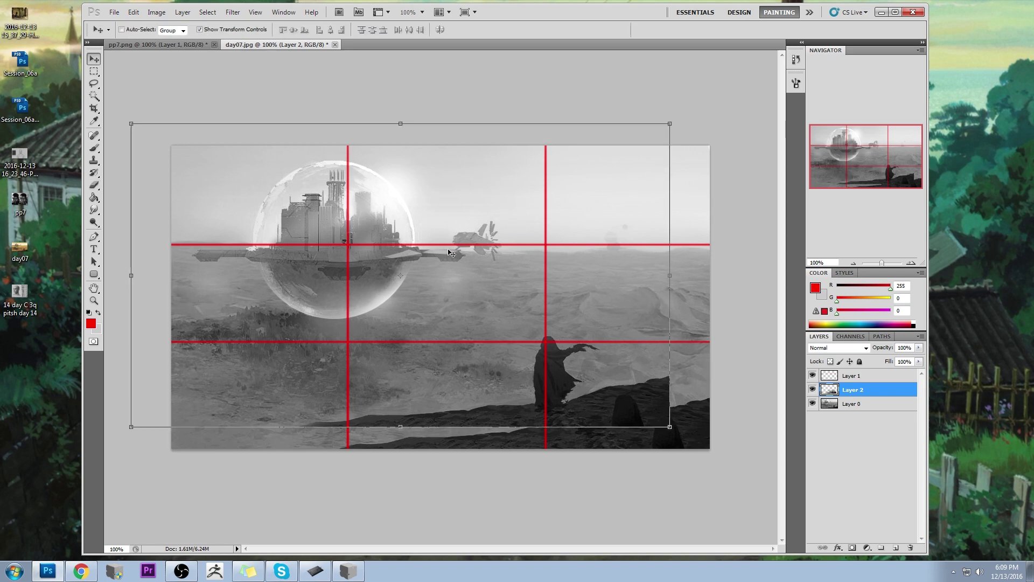
{"action": "left_click", "coordinate": [872, 409]}
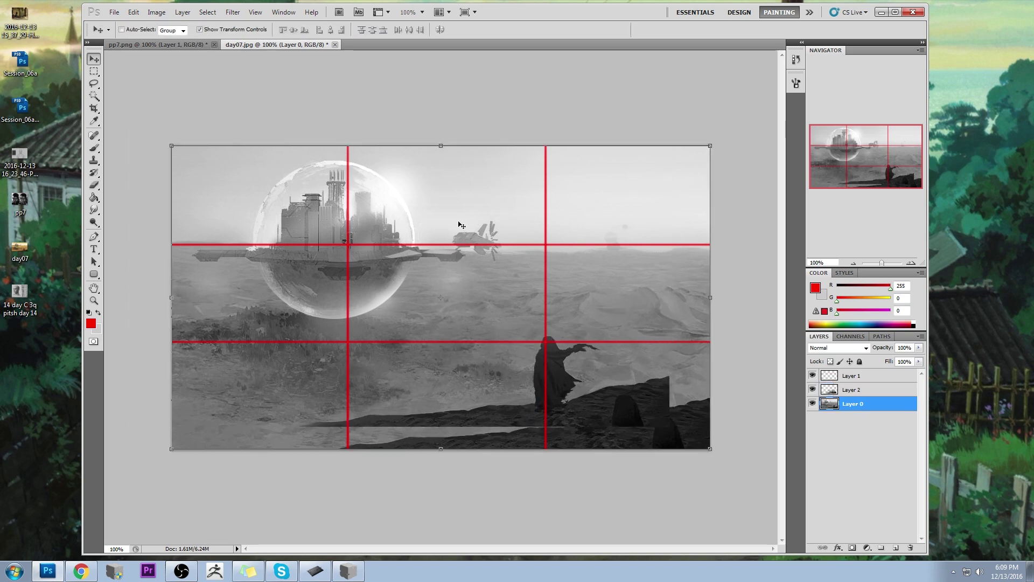
{"action": "left_click_drag", "start_coordinate": [461, 223], "coordinate": [474, 231]}
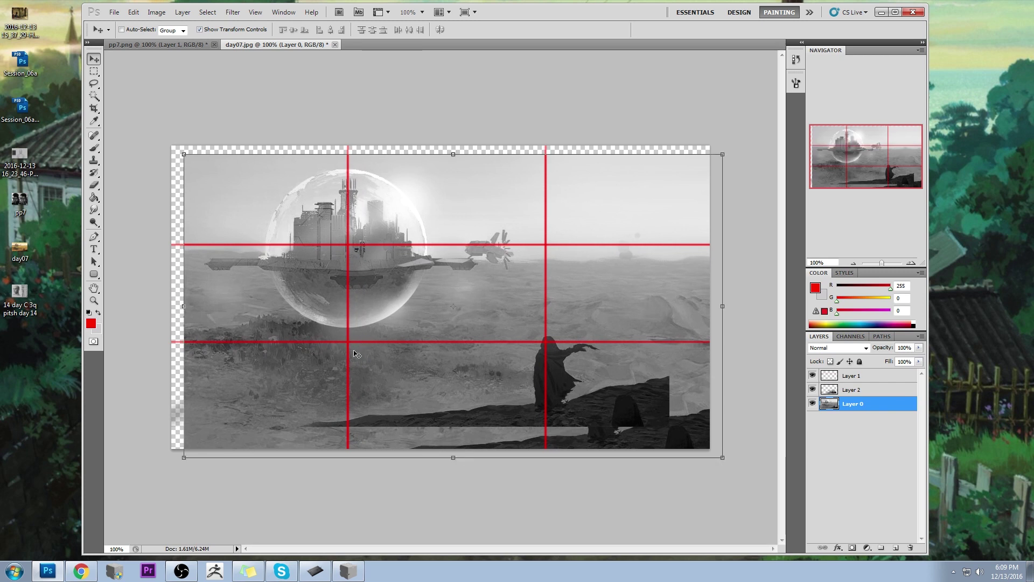
{"action": "left_click_drag", "start_coordinate": [415, 272], "coordinate": [418, 303]}
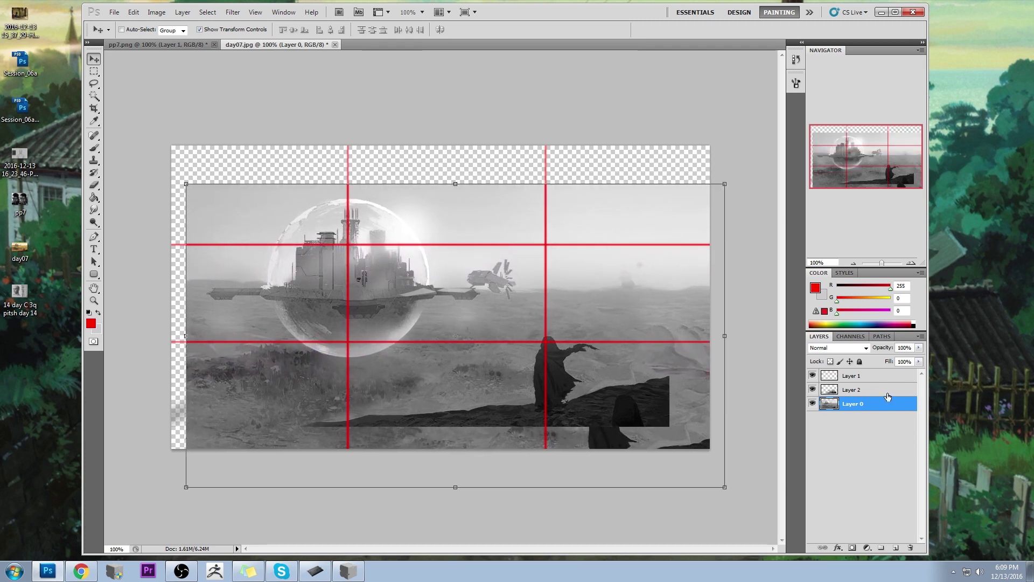
{"action": "key", "text": "ctrl+z"}
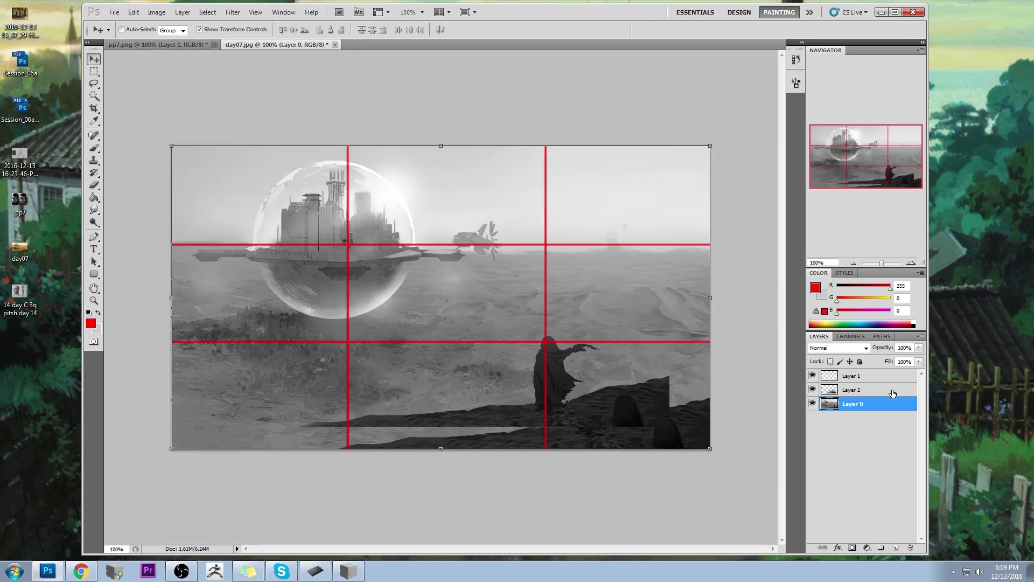
{"action": "key", "text": "l"}
{"action": "mouse_move", "coordinate": [725, 175]}
{"action": "left_mouse_down"}
{"action": "mouse_move", "coordinate": [539, 264]}
{"action": "mouse_move", "coordinate": [126, 125]}
{"action": "mouse_move", "coordinate": [778, 96]}
{"action": "left_mouse_up"}
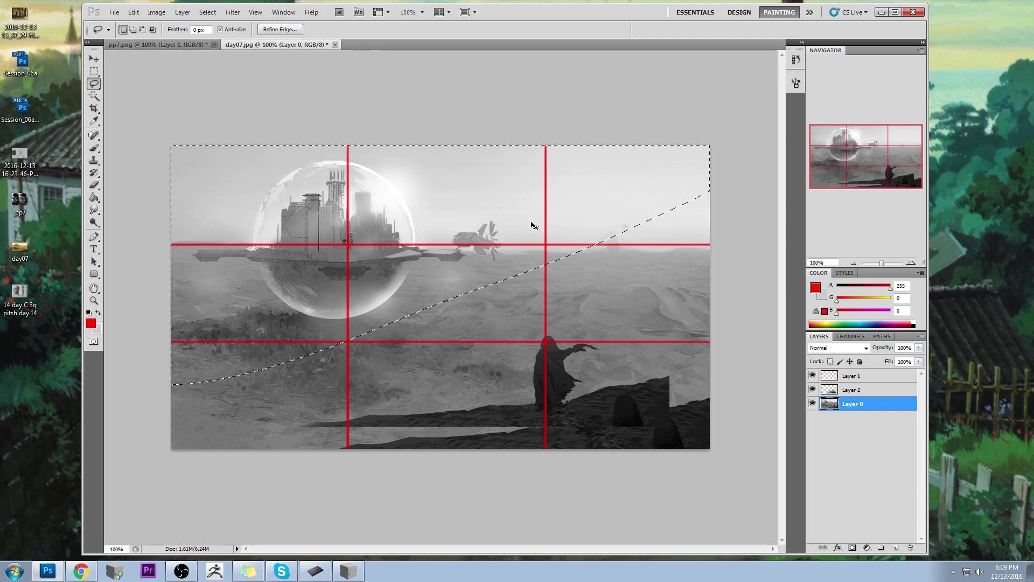
Copy the outlined dome city to a new Layer 3 and shift it down and right.
{"action": "key", "text": "ctrl+j"}
{"action": "key", "text": "v"}
{"action": "mouse_move", "coordinate": [385, 217]}
{"action": "left_mouse_down"}
{"action": "mouse_move", "coordinate": [404, 231]}
{"action": "mouse_move", "coordinate": [393, 252]}
{"action": "left_mouse_up"}
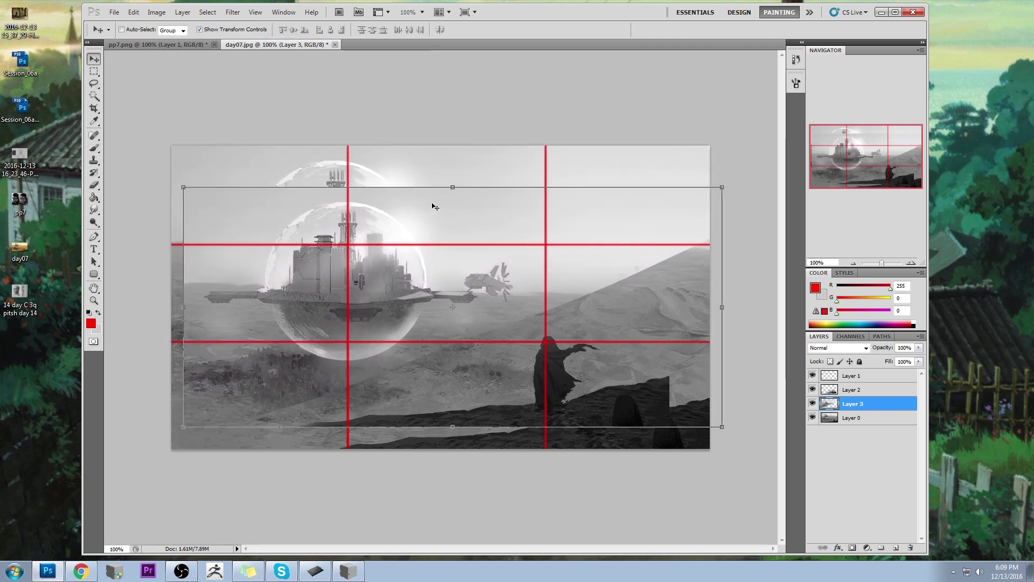
Paint sampled sky greys over the ghost dome and lighten the dark left-edge patch.
{"action": "key", "text": "b"}
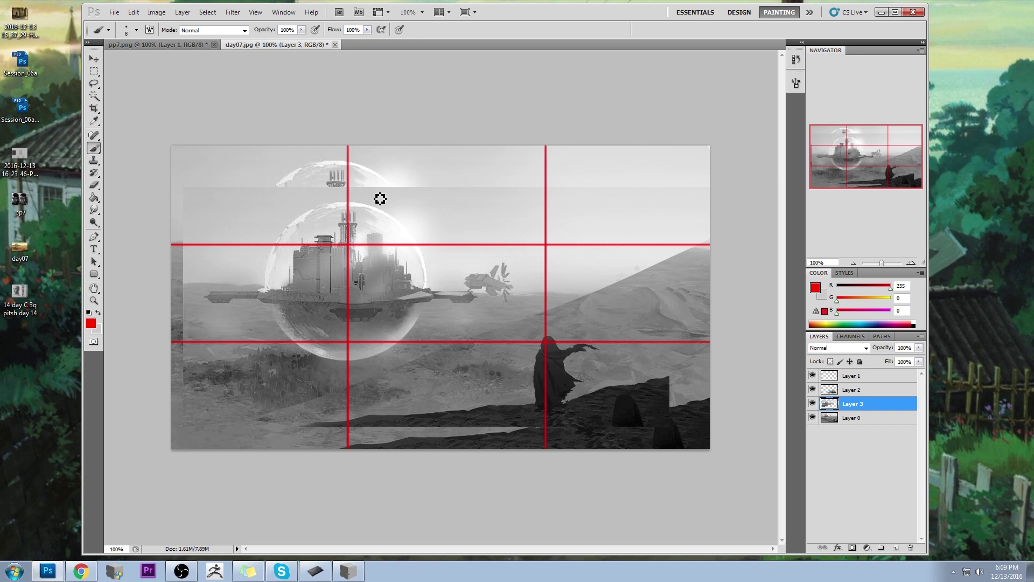
{"action": "key", "text": "bracketright"}
{"action": "key", "text": "bracketright"}
{"action": "key", "text": "bracketright"}
{"action": "key", "text": "bracketright"}
{"action": "key", "text": "bracketright"}
{"action": "key", "text": "bracketright"}
{"action": "key", "text": "bracketright"}
{"action": "key", "text": "bracketright"}
{"action": "left_click", "coordinate": [411, 188], "text": "alt"}
{"action": "left_click_drag", "start_coordinate": [399, 178], "coordinate": [302, 162]}
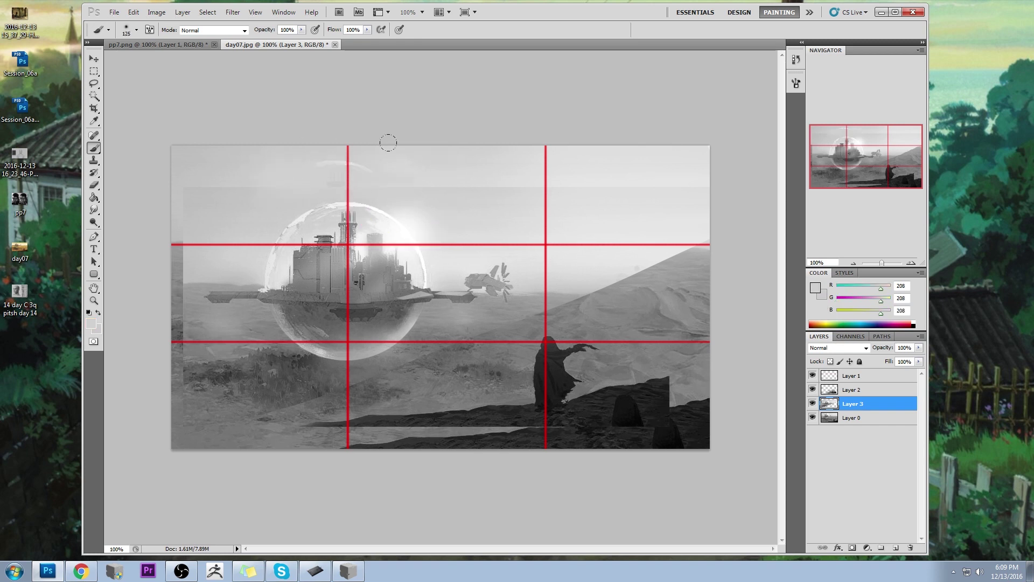
{"action": "left_click", "coordinate": [227, 156], "text": "alt"}
{"action": "key", "text": "bracketright"}
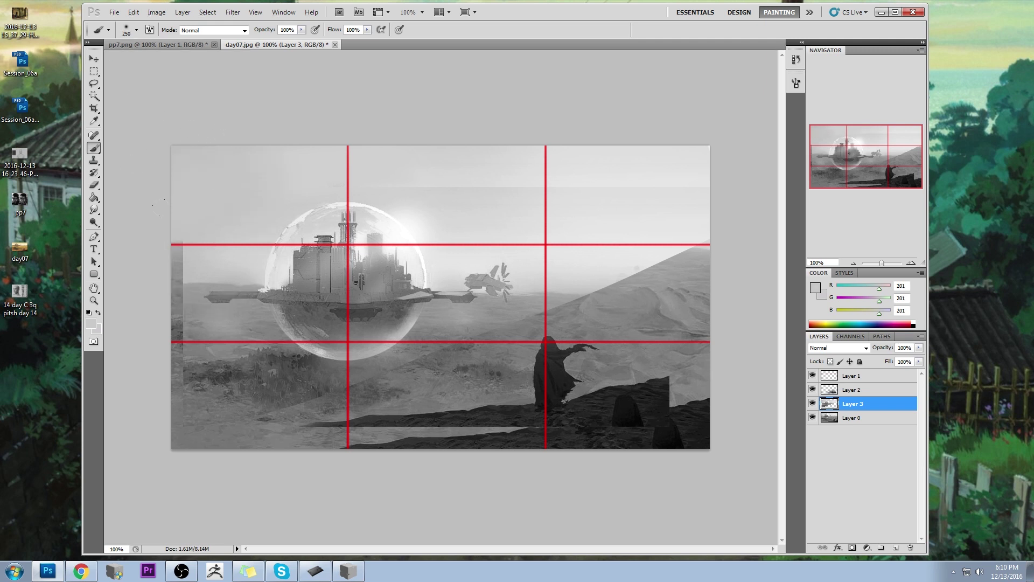
{"action": "left_click", "coordinate": [197, 268], "text": "alt"}
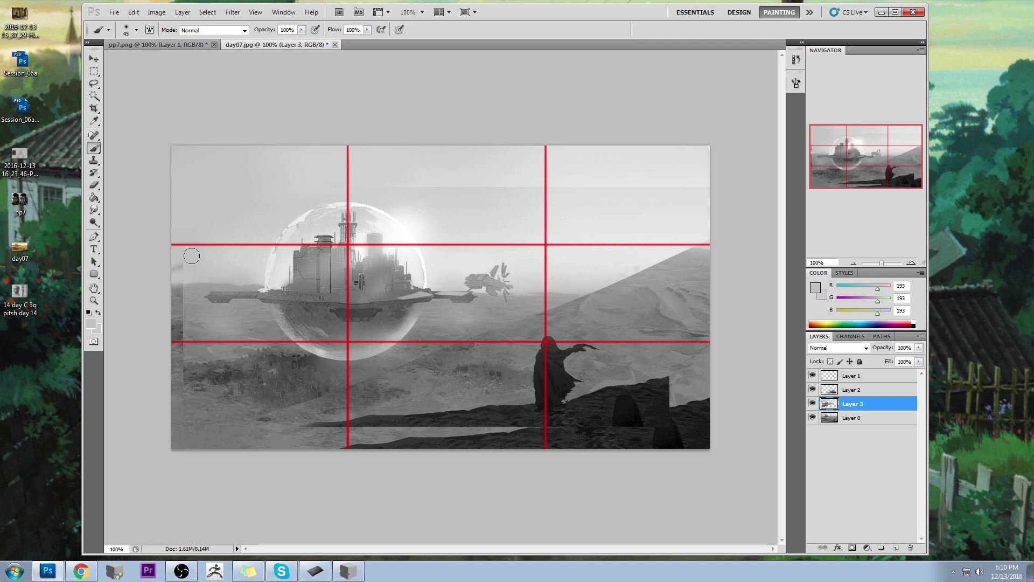
{"action": "left_click_drag", "start_coordinate": [179, 268], "coordinate": [199, 260]}
Erase the dark haze band right of centre and along the left edge at size 200.
{"action": "key", "text": "e"}
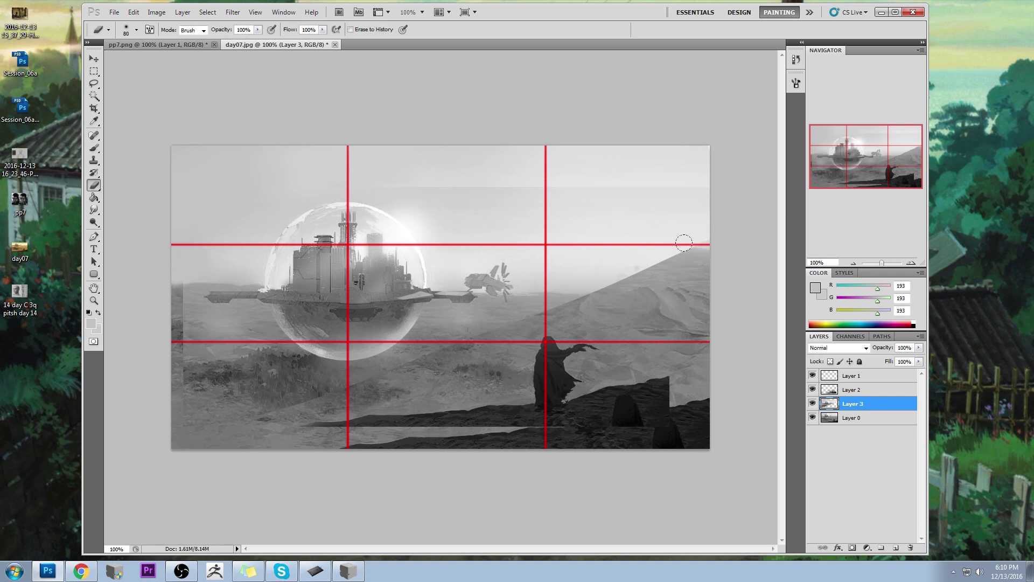
{"action": "mouse_move", "coordinate": [679, 243]}
{"action": "left_mouse_down"}
{"action": "mouse_move", "coordinate": [512, 241]}
{"action": "mouse_move", "coordinate": [514, 228]}
{"action": "left_mouse_up"}
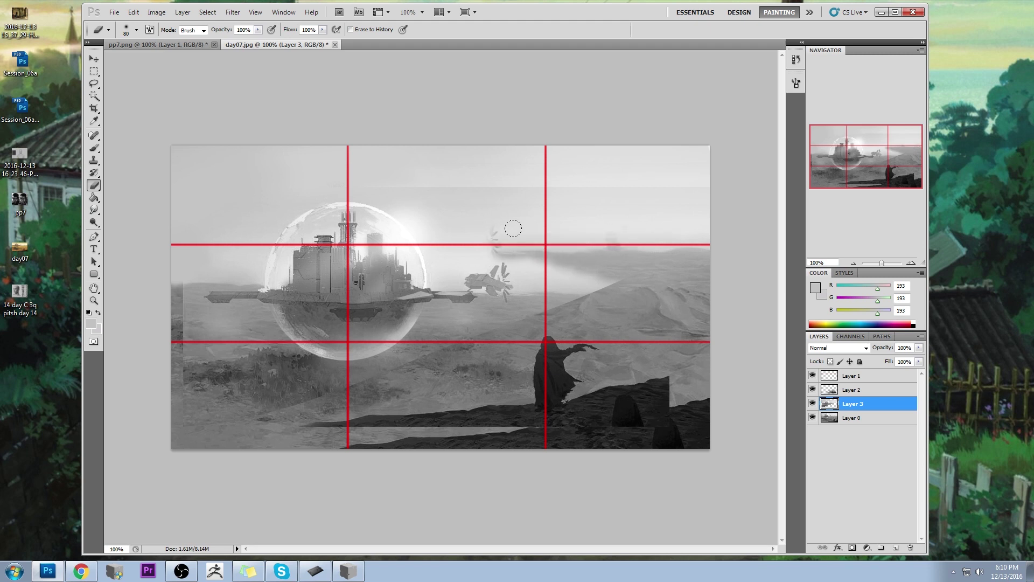
{"action": "key", "text": "ctrl+z"}
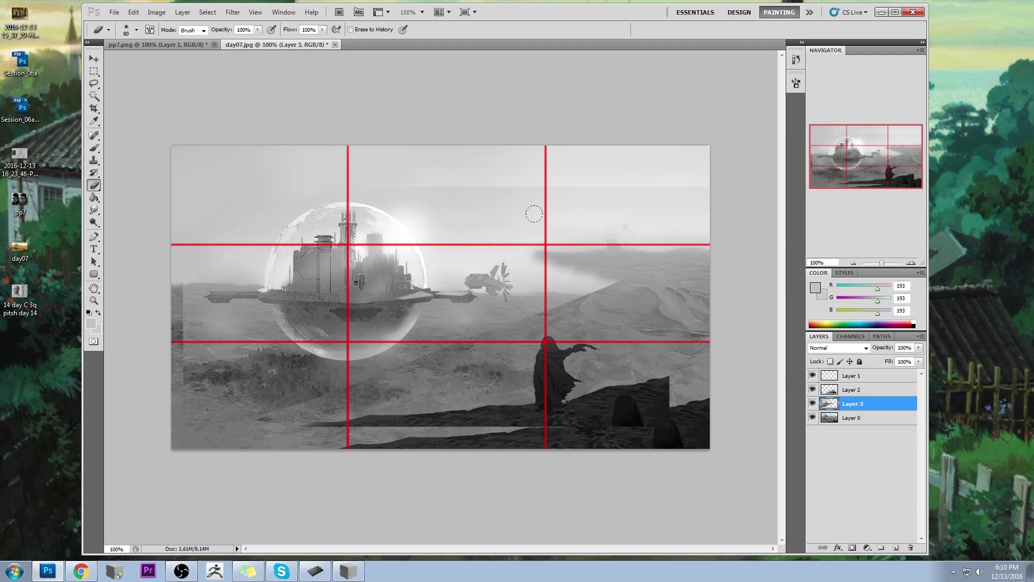
{"action": "left_click_drag", "start_coordinate": [582, 274], "coordinate": [530, 258]}
{"action": "mouse_move", "coordinate": [181, 237]}
{"action": "left_mouse_down"}
{"action": "mouse_move", "coordinate": [156, 248]}
{"action": "mouse_move", "coordinate": [185, 235]}
{"action": "mouse_move", "coordinate": [213, 267]}
{"action": "mouse_move", "coordinate": [242, 269]}
{"action": "mouse_move", "coordinate": [262, 234]}
{"action": "left_mouse_up"}
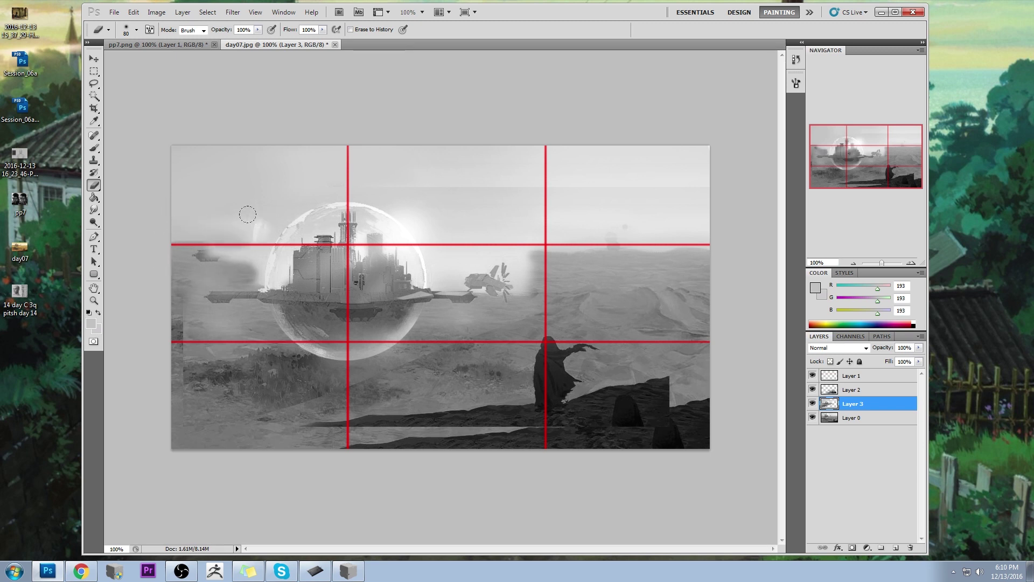
{"action": "key", "text": "ctrl+z"}
{"action": "key", "text": "ctrl+z"}
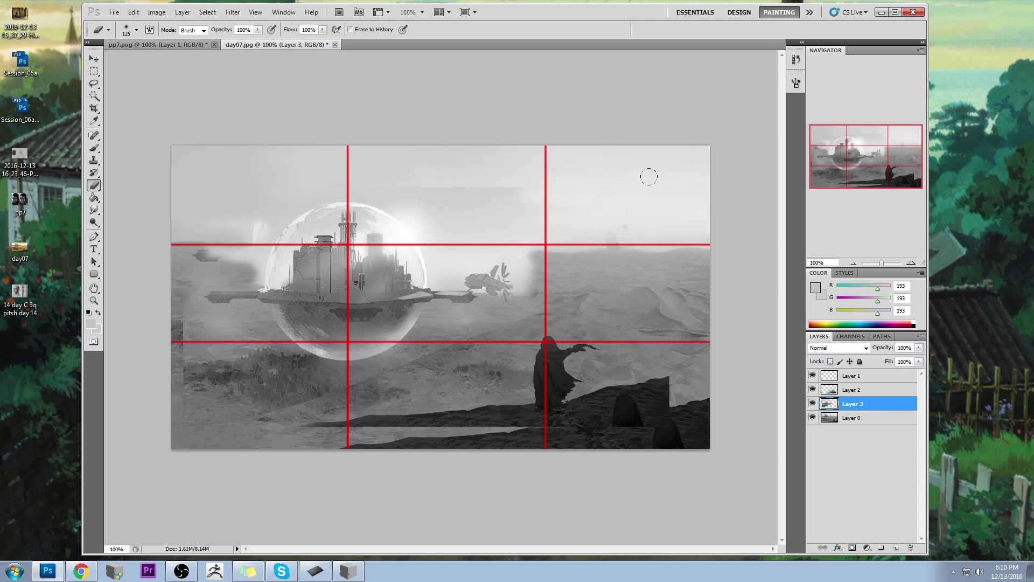
{"action": "key", "text": "bracketright"}
{"action": "key", "text": "bracketright"}
{"action": "key", "text": "bracketright"}
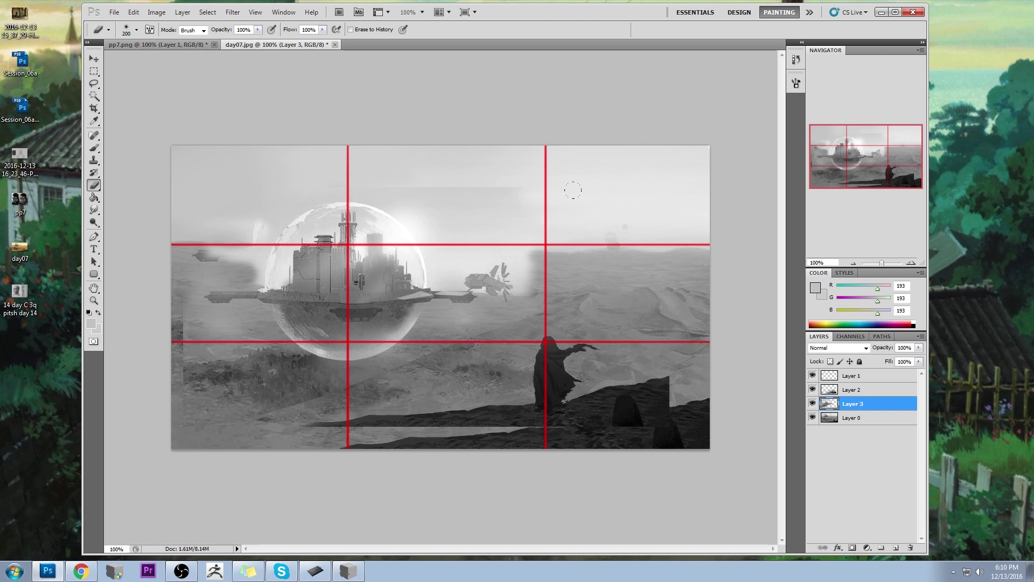
{"action": "left_click_drag", "start_coordinate": [417, 167], "coordinate": [372, 191]}
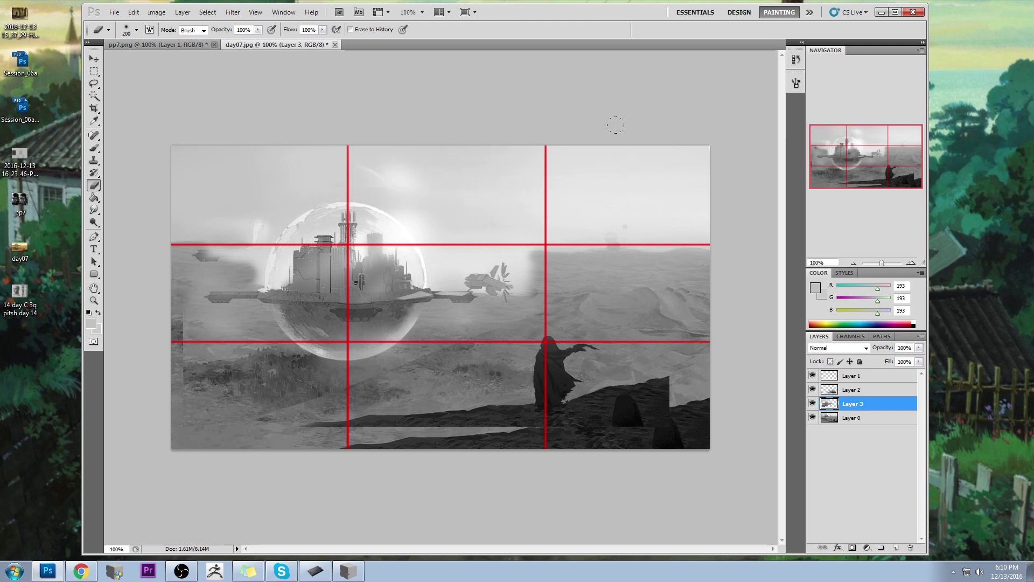
{"action": "key", "text": "ctrl+z"}
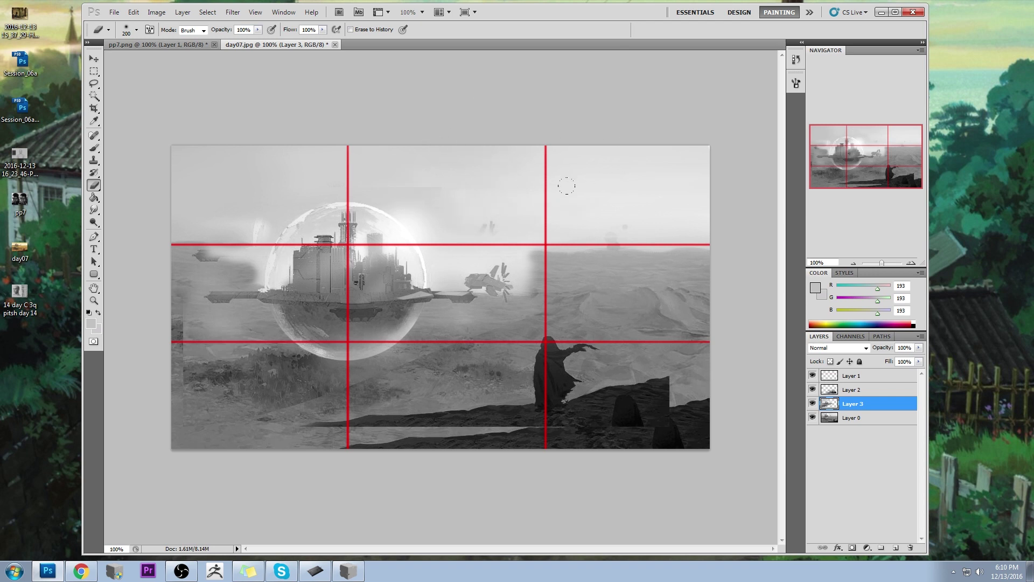
{"action": "key", "text": "ctrl+alt+z"}
{"action": "key", "text": "ctrl+alt+z"}
Hide the red thirds grid, then clean the pale left strip and dark grass below the bubble.
{"action": "left_click", "coordinate": [813, 376]}
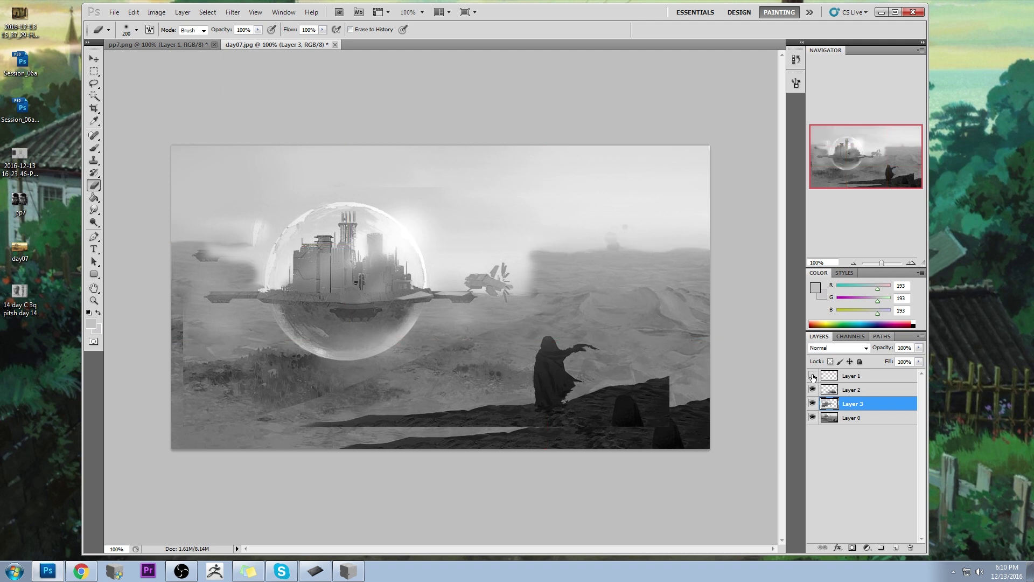
{"action": "left_click_drag", "start_coordinate": [188, 318], "coordinate": [232, 388]}
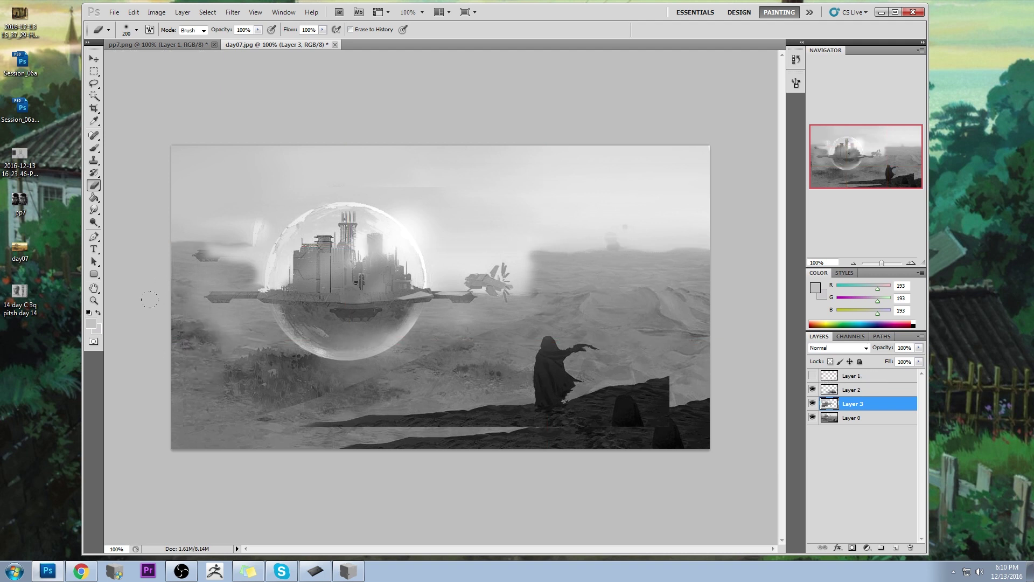
{"action": "left_click_drag", "start_coordinate": [296, 360], "coordinate": [246, 370]}
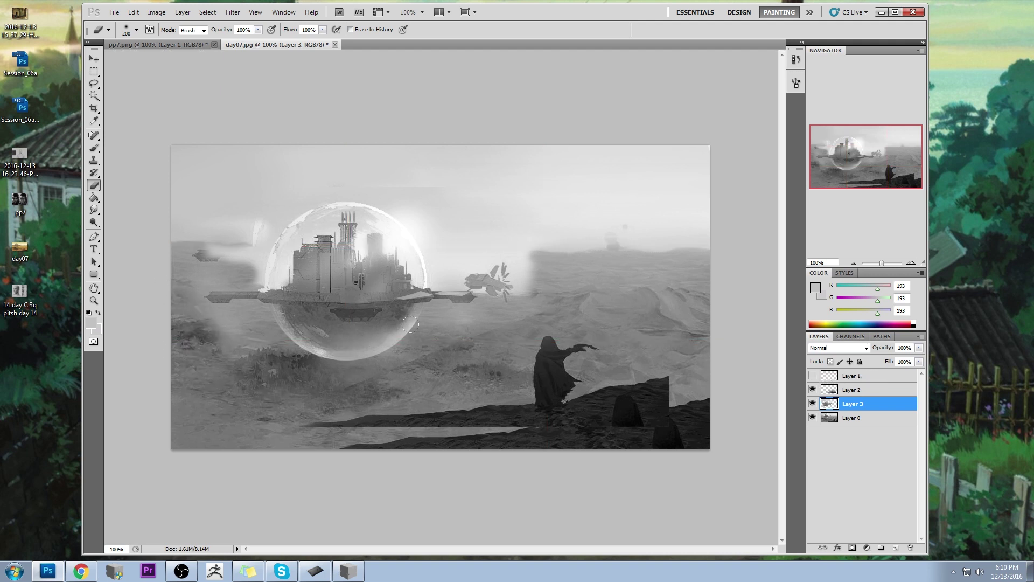
With a 40 px stroke brush on Layer 2, darken and flatten the foreground rock.
{"action": "left_click", "coordinate": [852, 417]}
{"action": "key", "text": "b"}
{"action": "right_click", "coordinate": [631, 237]}
{"action": "double_click", "coordinate": [678, 383]}
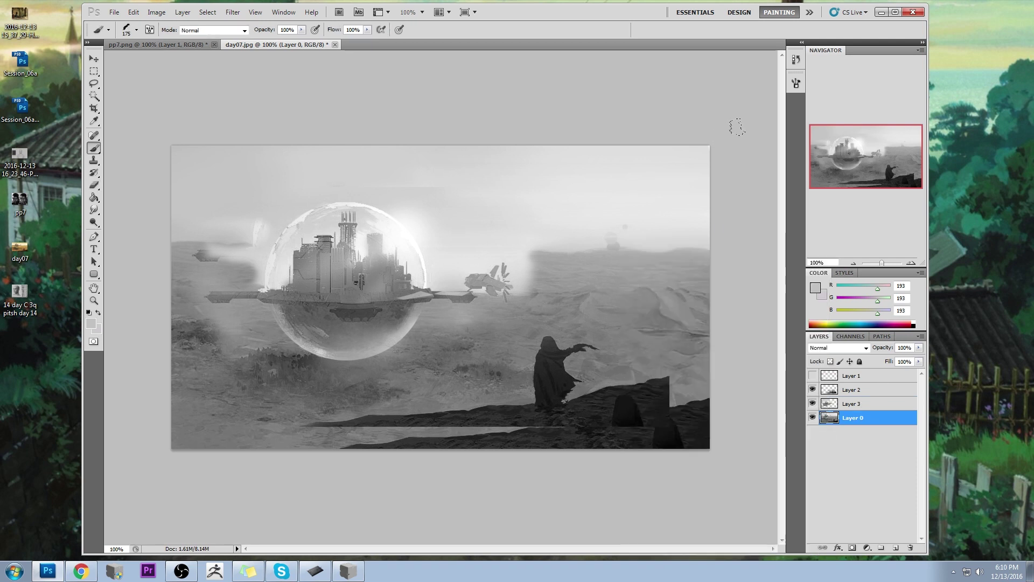
{"action": "key", "text": "bracketleft"}
{"action": "key", "text": "bracketleft"}
{"action": "left_click", "coordinate": [658, 411], "text": "alt"}
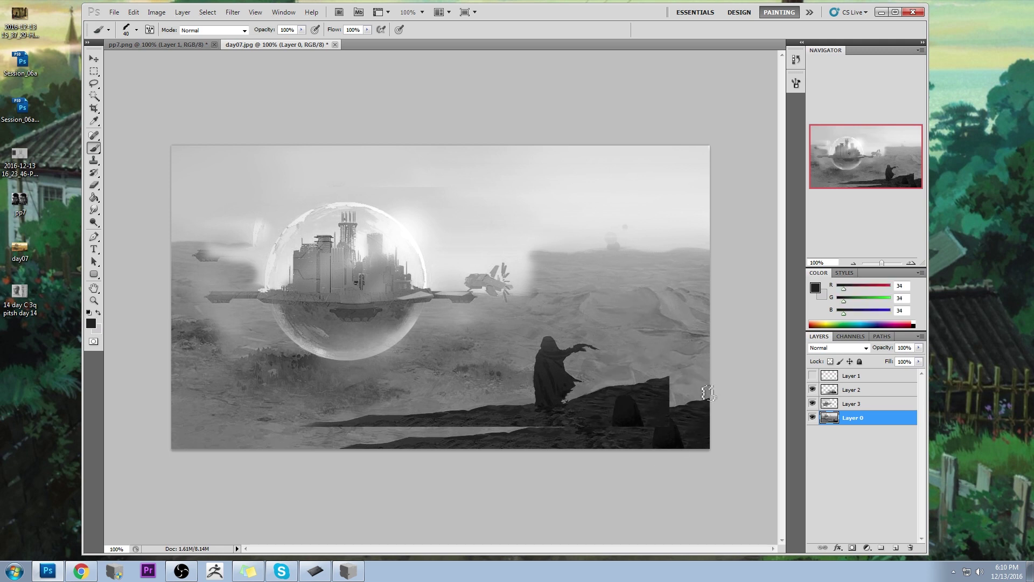
{"action": "left_click", "coordinate": [874, 393]}
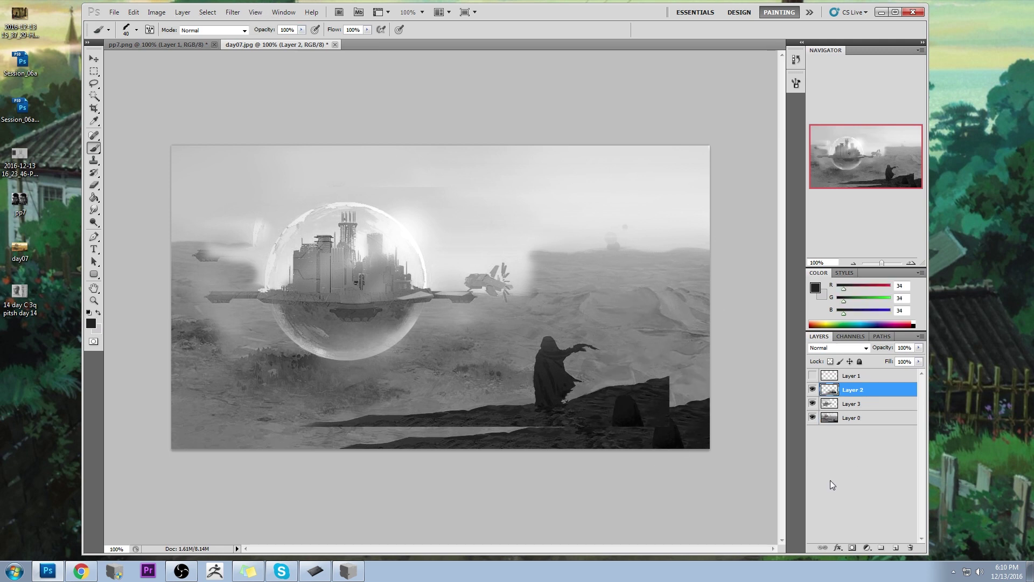
{"action": "mouse_move", "coordinate": [636, 407]}
{"action": "left_mouse_down"}
{"action": "mouse_move", "coordinate": [612, 406]}
{"action": "mouse_move", "coordinate": [652, 413]}
{"action": "mouse_move", "coordinate": [640, 427]}
{"action": "mouse_move", "coordinate": [693, 375]}
{"action": "mouse_move", "coordinate": [729, 381]}
{"action": "mouse_move", "coordinate": [667, 388]}
{"action": "mouse_move", "coordinate": [692, 374]}
{"action": "left_mouse_up"}
{"action": "left_click", "coordinate": [651, 414], "text": "alt"}
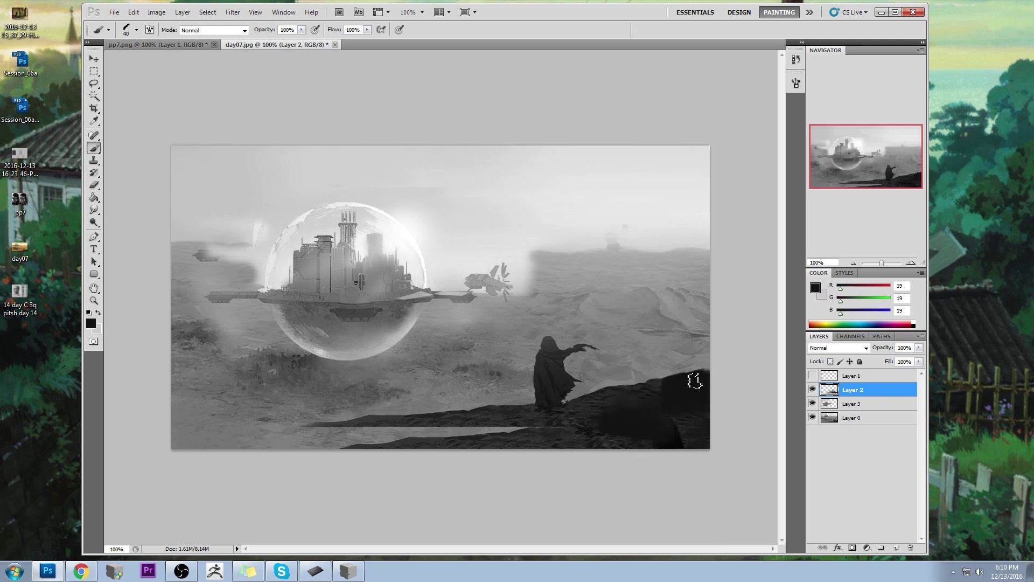
{"action": "left_click", "coordinate": [545, 420], "text": "alt"}
{"action": "mouse_move", "coordinate": [545, 420]}
{"action": "left_mouse_down"}
{"action": "mouse_move", "coordinate": [513, 430]}
{"action": "mouse_move", "coordinate": [302, 429]}
{"action": "mouse_move", "coordinate": [427, 441]}
{"action": "left_mouse_up"}
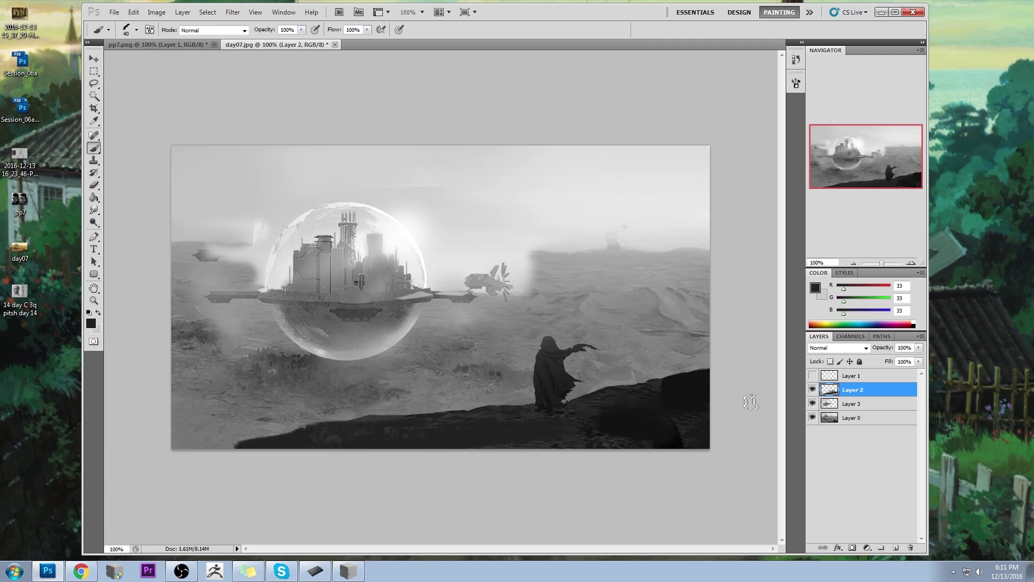
Soften the hard haze edge beside the ship and compare with Layers 2 and 3 hidden.
{"action": "left_click", "coordinate": [553, 286], "text": "alt"}
{"action": "mouse_move", "coordinate": [557, 254]}
{"action": "left_mouse_down"}
{"action": "mouse_move", "coordinate": [501, 254]}
{"action": "mouse_move", "coordinate": [534, 257]}
{"action": "left_mouse_up"}
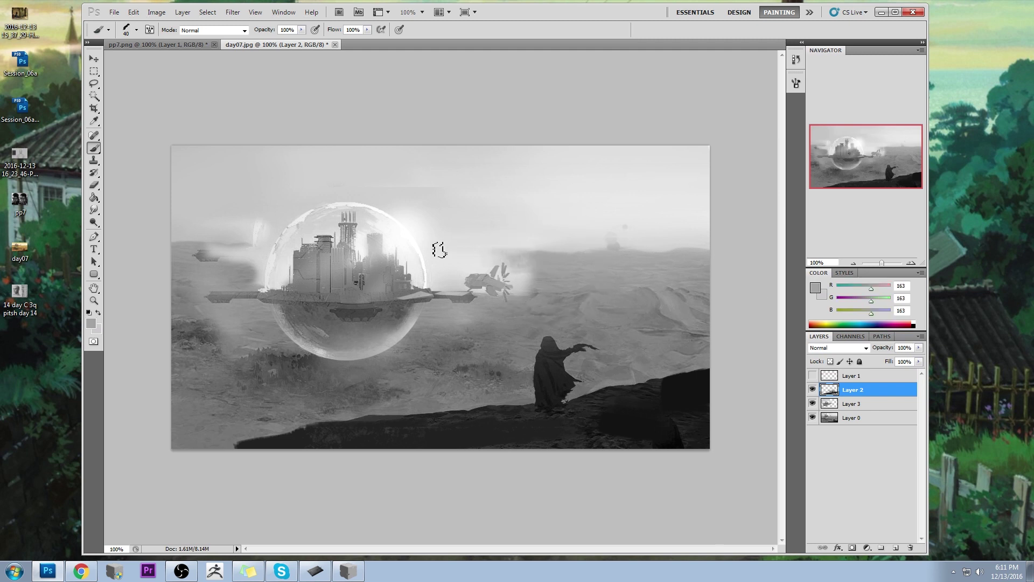
{"action": "left_click", "coordinate": [812, 389]}
{"action": "left_click", "coordinate": [813, 389]}
{"action": "left_click_drag", "start_coordinate": [812, 407], "coordinate": [814, 393]}
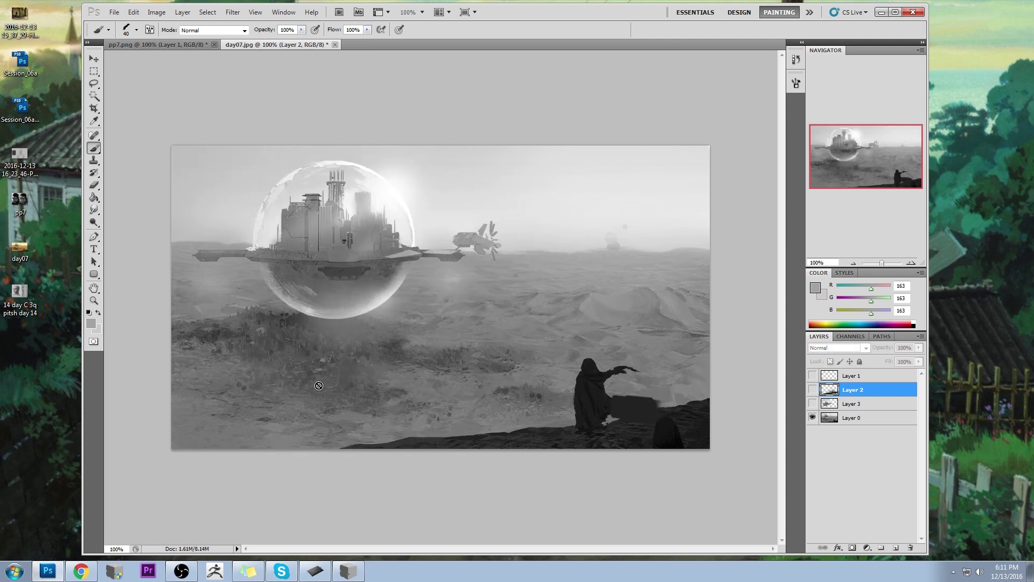
{"action": "left_click_drag", "start_coordinate": [814, 408], "coordinate": [813, 389]}
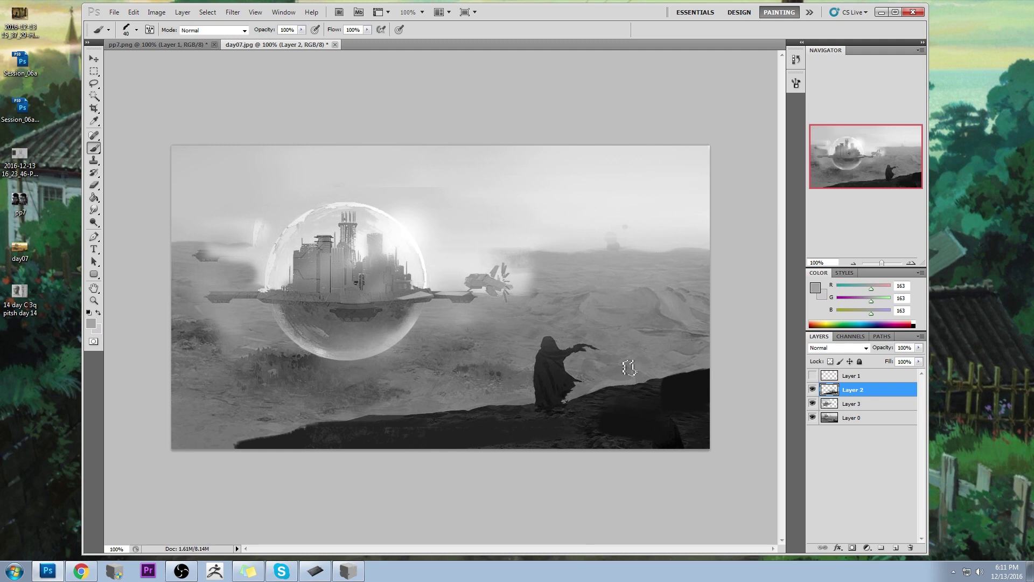
{"action": "left_click", "coordinate": [813, 404]}
{"action": "left_click", "coordinate": [812, 403]}
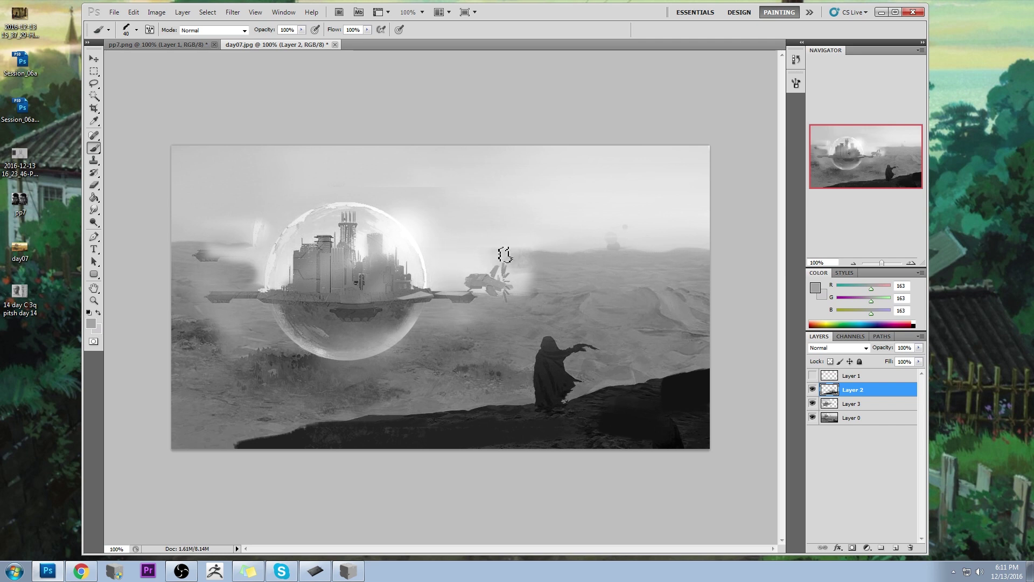
Paint soft grey haze over the small ship and sky beside it, softening its fins.
{"action": "left_click", "coordinate": [210, 266], "text": "alt"}
{"action": "mouse_move", "coordinate": [208, 267]}
{"action": "left_mouse_down"}
{"action": "mouse_move", "coordinate": [251, 258]}
{"action": "mouse_move", "coordinate": [213, 247]}
{"action": "mouse_move", "coordinate": [255, 251]}
{"action": "left_mouse_up"}
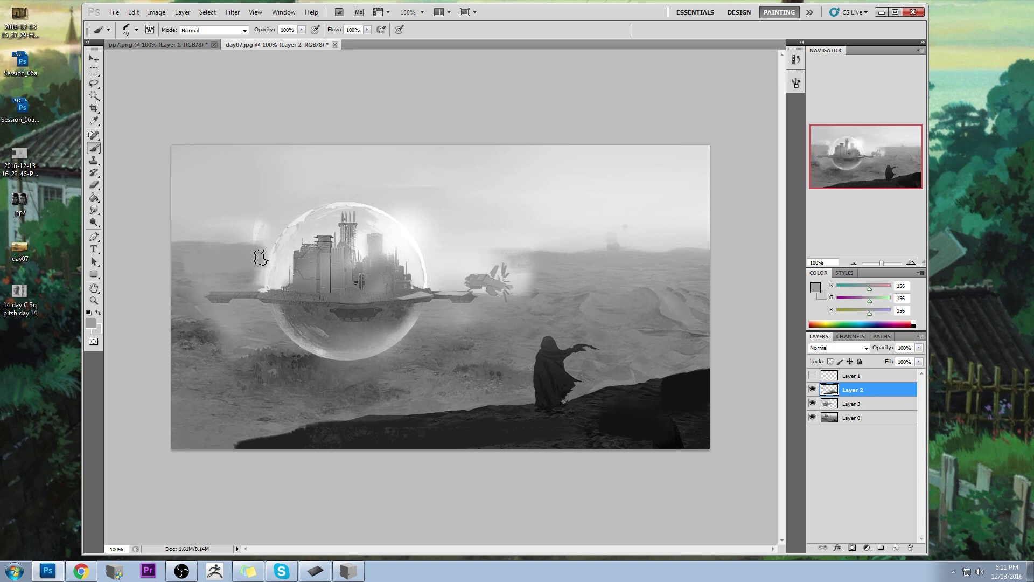
{"action": "mouse_move", "coordinate": [500, 252]}
{"action": "left_mouse_down"}
{"action": "mouse_move", "coordinate": [471, 249]}
{"action": "mouse_move", "coordinate": [441, 266]}
{"action": "mouse_move", "coordinate": [469, 277]}
{"action": "mouse_move", "coordinate": [544, 270]}
{"action": "mouse_move", "coordinate": [543, 287]}
{"action": "mouse_move", "coordinate": [550, 268]}
{"action": "left_mouse_up"}
{"action": "left_click", "coordinate": [463, 260], "text": "alt"}
{"action": "left_click", "coordinate": [544, 287], "text": "alt"}
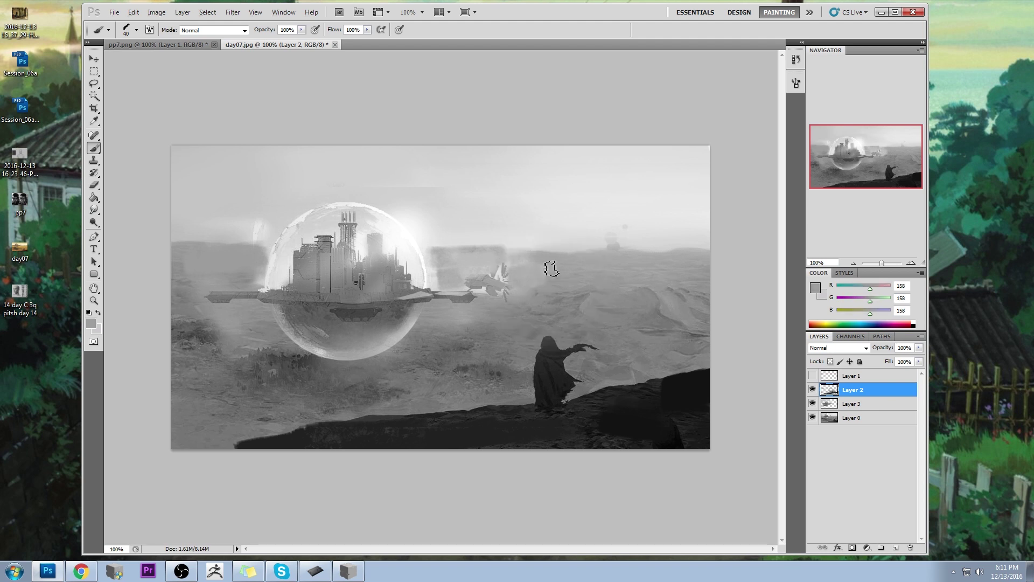
{"action": "left_click", "coordinate": [446, 270], "text": "alt"}
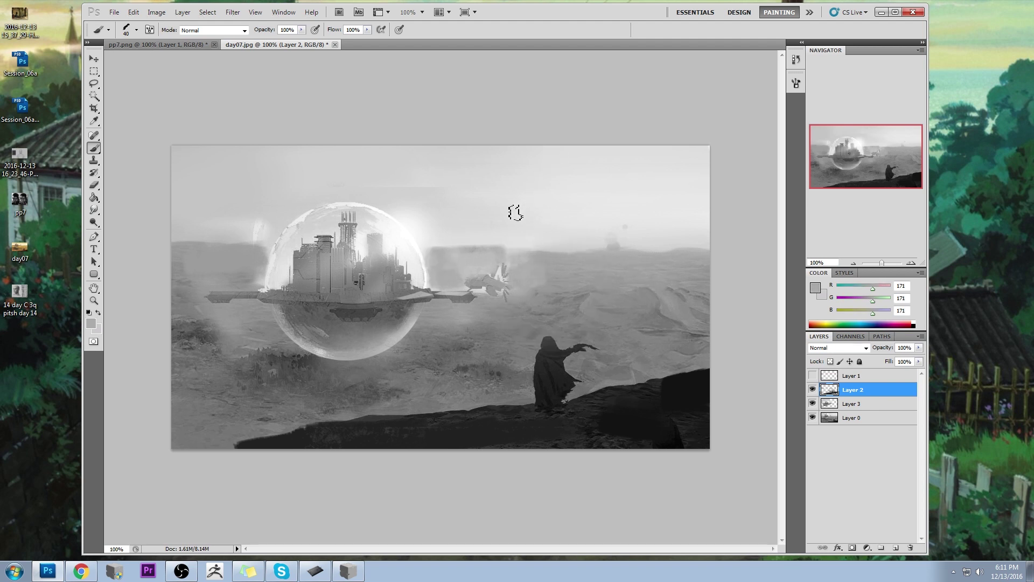
Merge Layer 3 and the layer above it down into Layer 0.
{"action": "key", "text": "v"}
{"action": "right_click", "coordinate": [870, 399]}
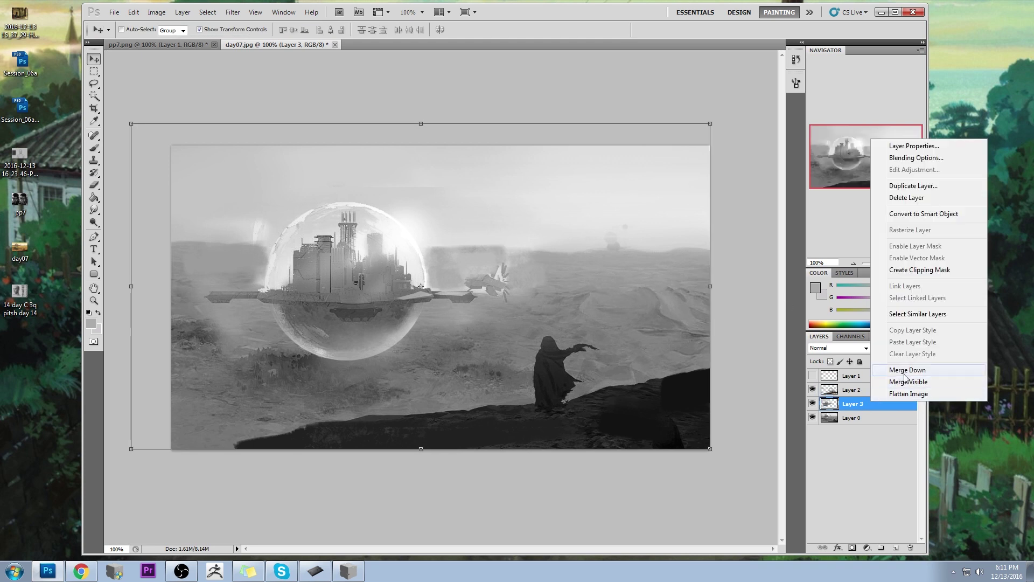
{"action": "left_click", "coordinate": [909, 370]}
{"action": "right_click", "coordinate": [870, 385]}
{"action": "left_click", "coordinate": [919, 360]}
Lasso the upper sky and bubble city, copy it to a new layer, and scale it to about 47.6%.
{"action": "key", "text": "l"}
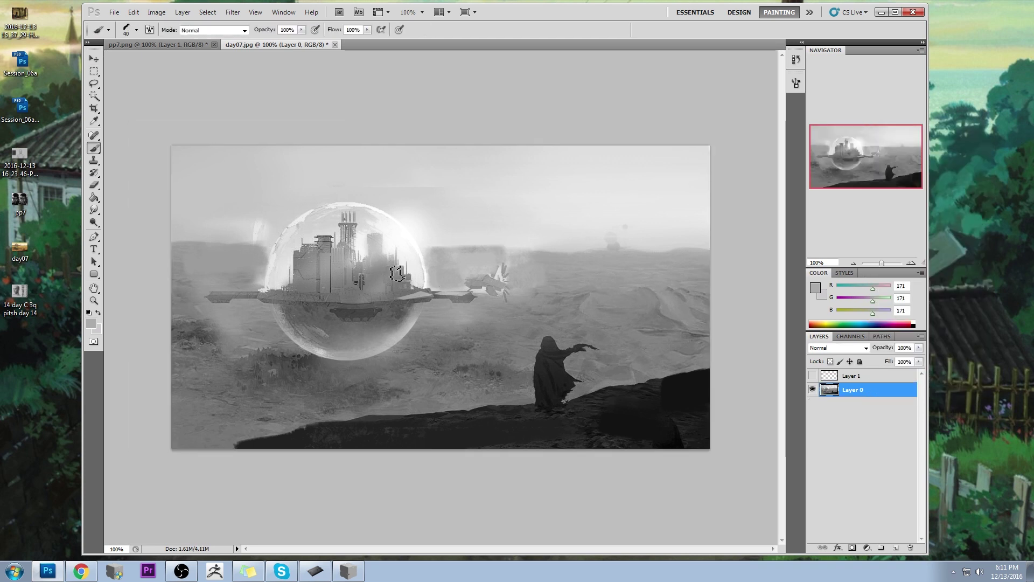
{"action": "mouse_move", "coordinate": [740, 243]}
{"action": "left_mouse_down"}
{"action": "mouse_move", "coordinate": [302, 409]}
{"action": "mouse_move", "coordinate": [216, 108]}
{"action": "mouse_move", "coordinate": [822, 209]}
{"action": "left_mouse_up"}
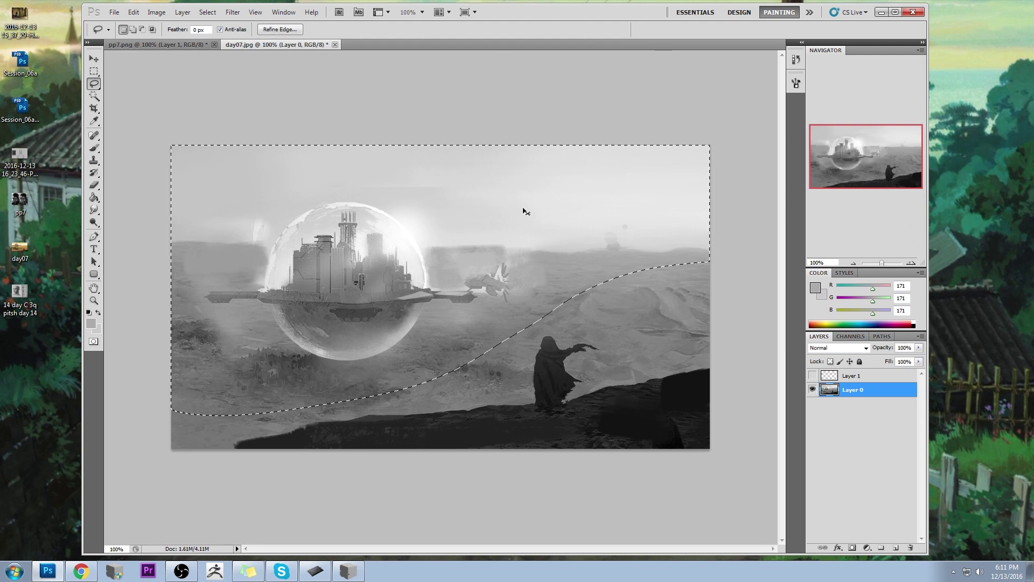
{"action": "key", "text": "ctrl+j"}
{"action": "key", "text": "v"}
{"action": "left_click_drag", "start_coordinate": [711, 407], "coordinate": [438, 275]}
{"action": "left_click_drag", "start_coordinate": [294, 250], "coordinate": [341, 290]}
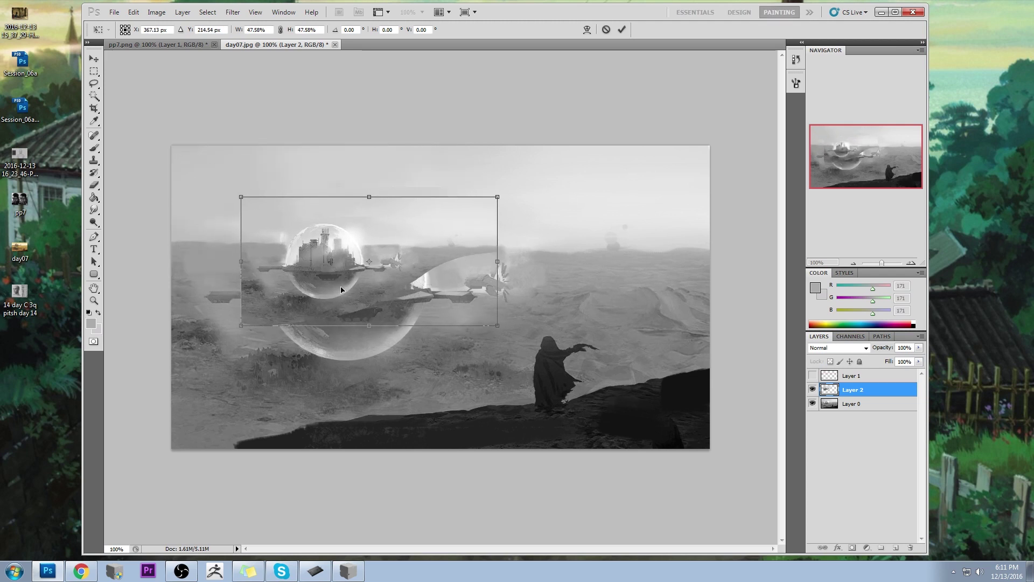
{"action": "left_click", "coordinate": [621, 29]}
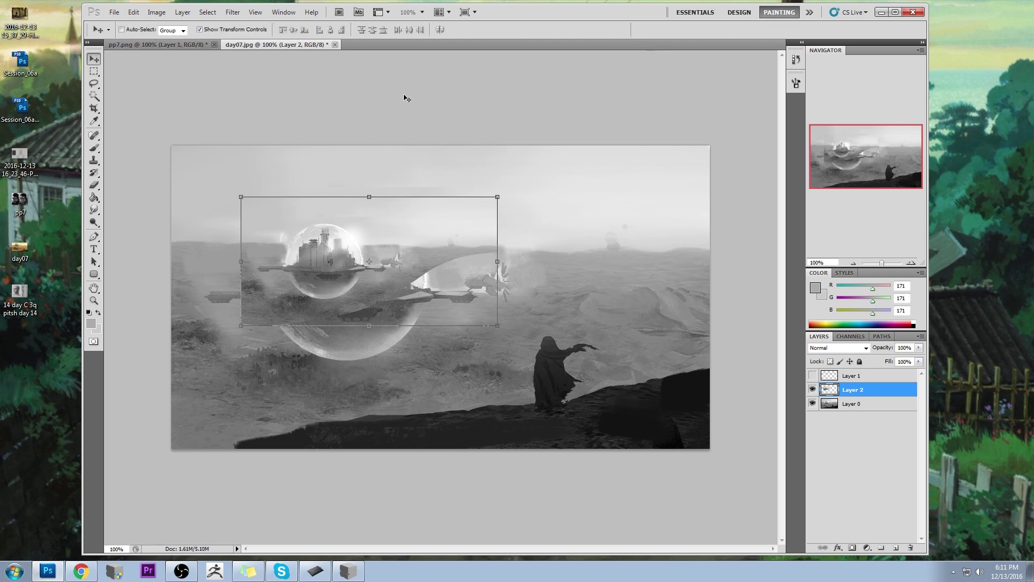
Switch to the brush, sample a near-white from the canvas, and enlarge the brush slightly.
{"action": "key", "text": "b"}
{"action": "left_click", "coordinate": [355, 237], "text": "alt"}
{"action": "mouse_move", "coordinate": [349, 233]}
{"action": "left_mouse_down"}
{"action": "mouse_move", "coordinate": [327, 216]}
{"action": "mouse_move", "coordinate": [331, 230]}
{"action": "mouse_move", "coordinate": [351, 223]}
{"action": "mouse_move", "coordinate": [409, 239]}
{"action": "left_mouse_up"}
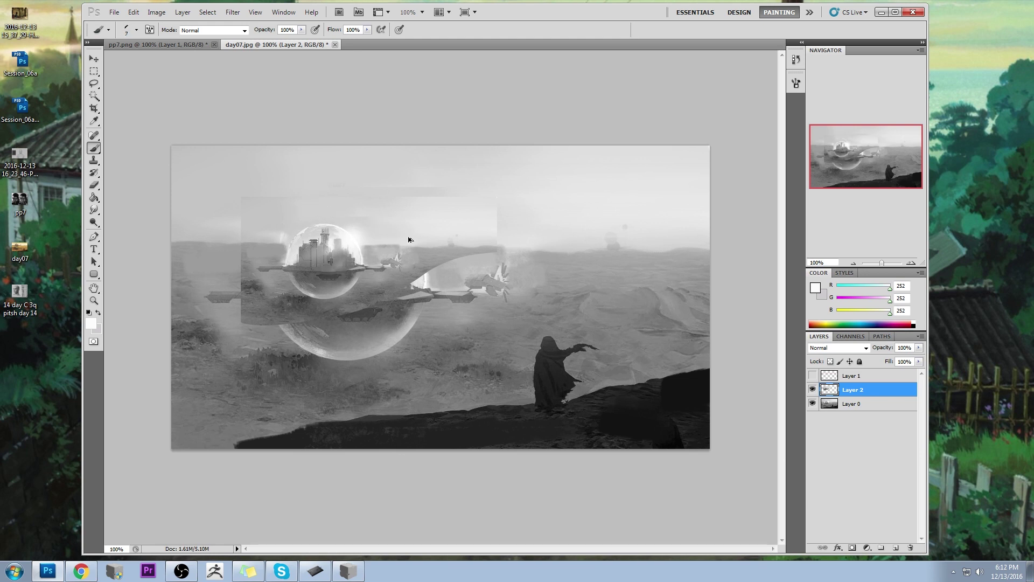
Show the rule-of-thirds grid, nudge the small city copy up-right, then hide both.
{"action": "left_click", "coordinate": [812, 376]}
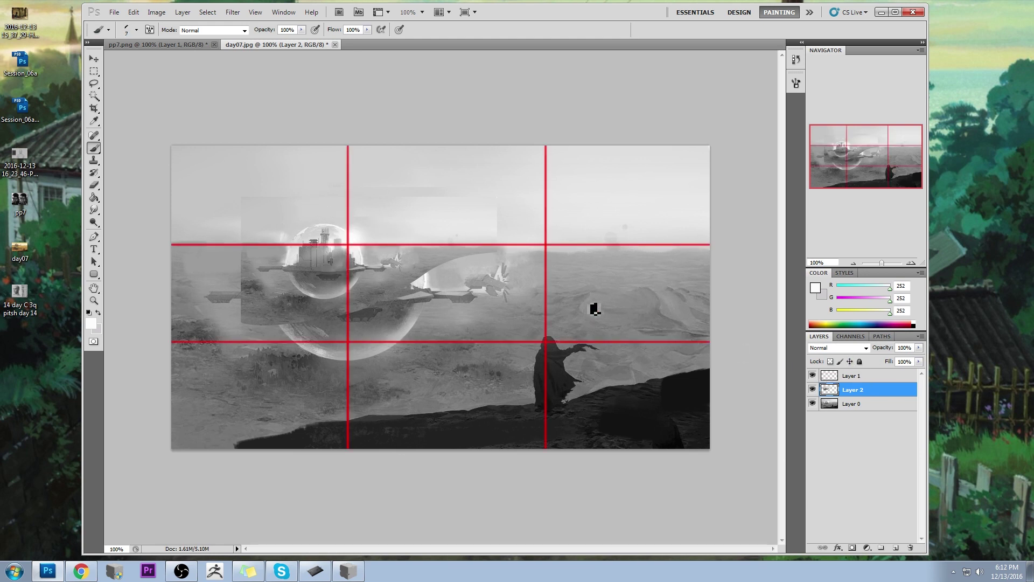
{"action": "left_click", "coordinate": [861, 376]}
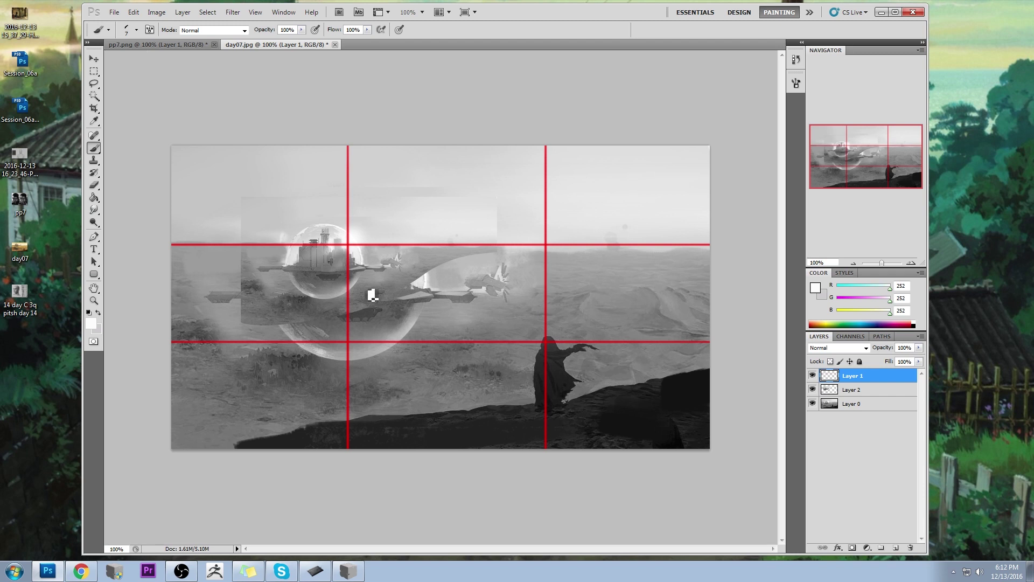
{"action": "key", "text": "v"}
{"action": "left_click", "coordinate": [340, 283], "text": "ctrl"}
{"action": "mouse_move", "coordinate": [324, 292]}
{"action": "left_mouse_down"}
{"action": "mouse_move", "coordinate": [347, 280]}
{"action": "mouse_move", "coordinate": [340, 291]}
{"action": "mouse_move", "coordinate": [356, 226]}
{"action": "mouse_move", "coordinate": [341, 285]}
{"action": "left_mouse_up"}
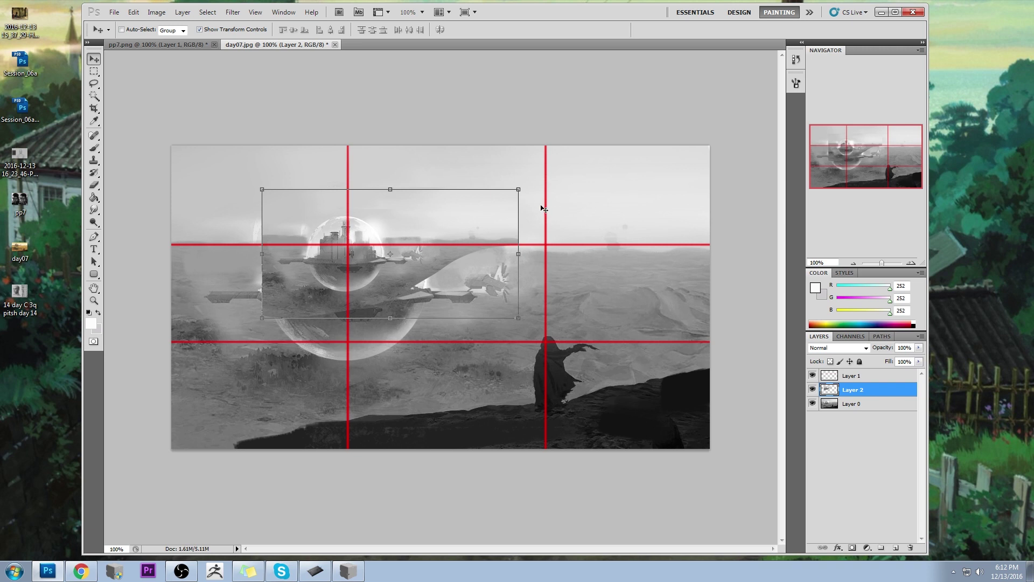
{"action": "left_click", "coordinate": [814, 389]}
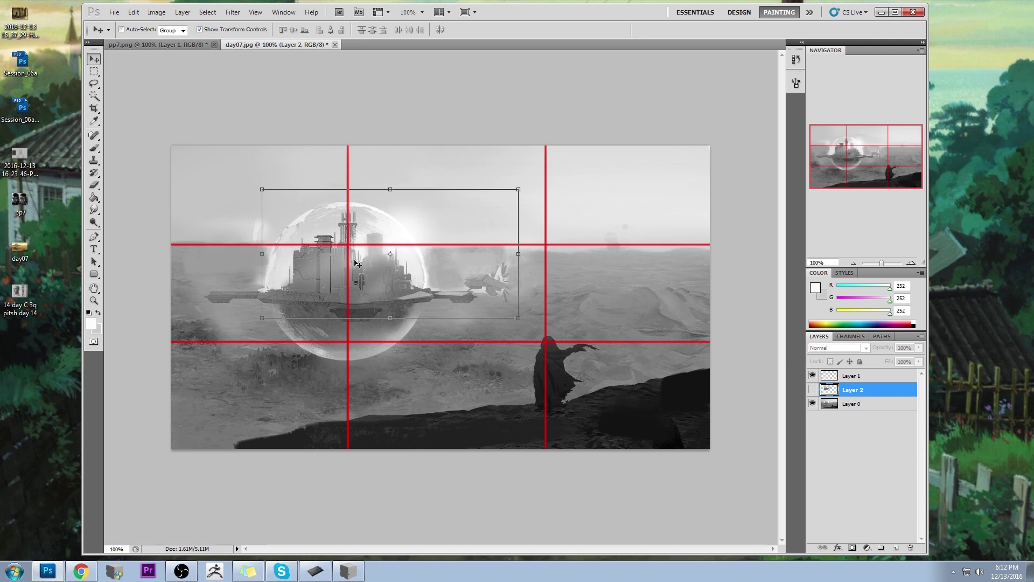
{"action": "left_click", "coordinate": [812, 376]}
{"action": "key", "text": "b"}
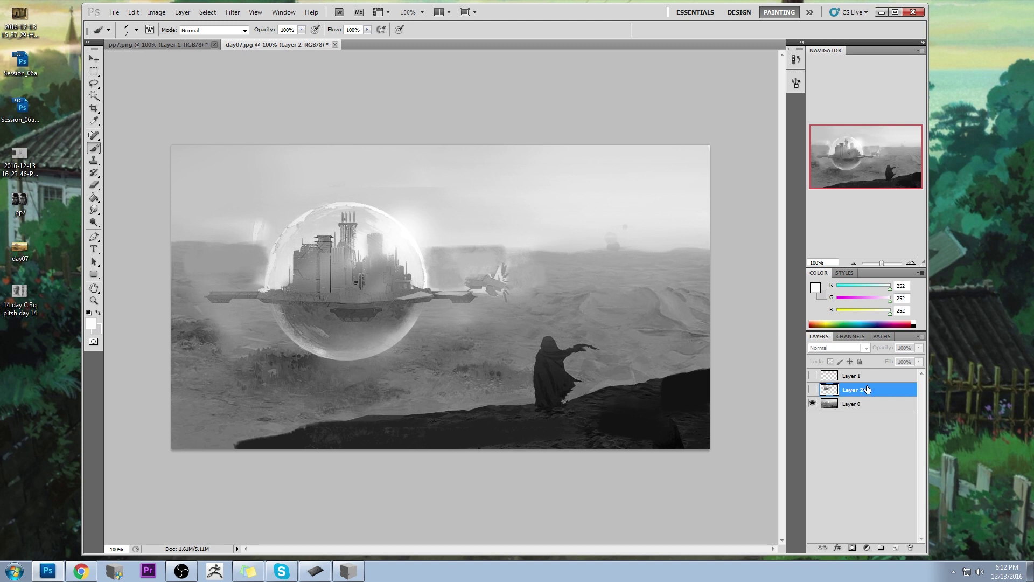
Try enlarging the city copy to 354% to fill the frame, then undo it.
{"action": "left_click", "coordinate": [813, 390]}
{"action": "key", "text": "v"}
{"action": "mouse_move", "coordinate": [519, 199]}
{"action": "left_mouse_down"}
{"action": "mouse_move", "coordinate": [641, 123]}
{"action": "mouse_move", "coordinate": [670, 215]}
{"action": "mouse_move", "coordinate": [437, 389]}
{"action": "mouse_move", "coordinate": [494, 364]}
{"action": "mouse_move", "coordinate": [539, 323]}
{"action": "mouse_move", "coordinate": [442, 425]}
{"action": "mouse_move", "coordinate": [178, 428]}
{"action": "left_mouse_up"}
{"action": "left_click", "coordinate": [622, 30]}
{"action": "key", "text": "e"}
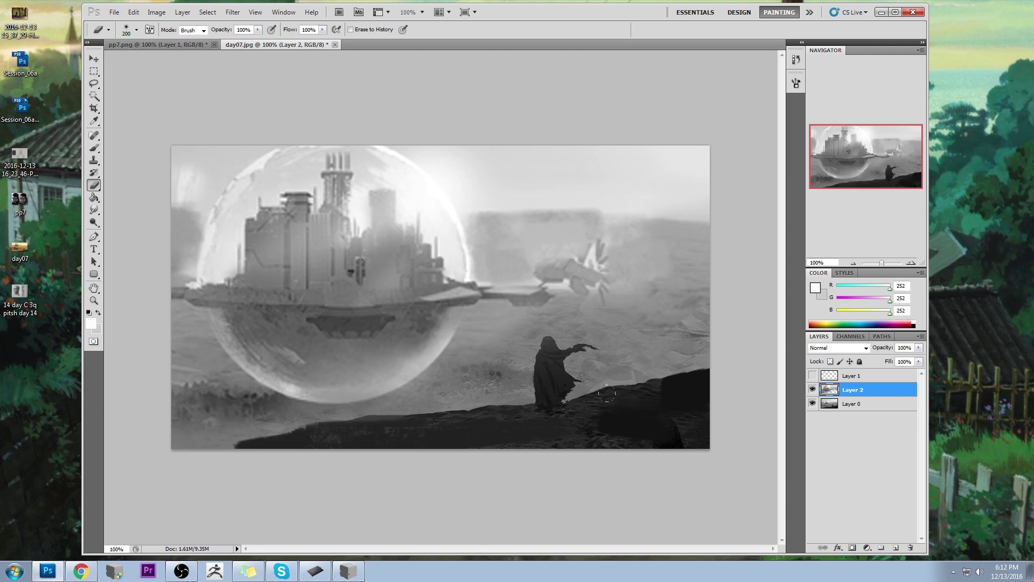
{"action": "key", "text": "ctrl+alt+z"}
{"action": "key", "text": "ctrl+alt+z"}
{"action": "key", "text": "ctrl+alt+z"}
{"action": "key", "text": "ctrl+alt+z"}
{"action": "key", "text": "ctrl+alt+z"}
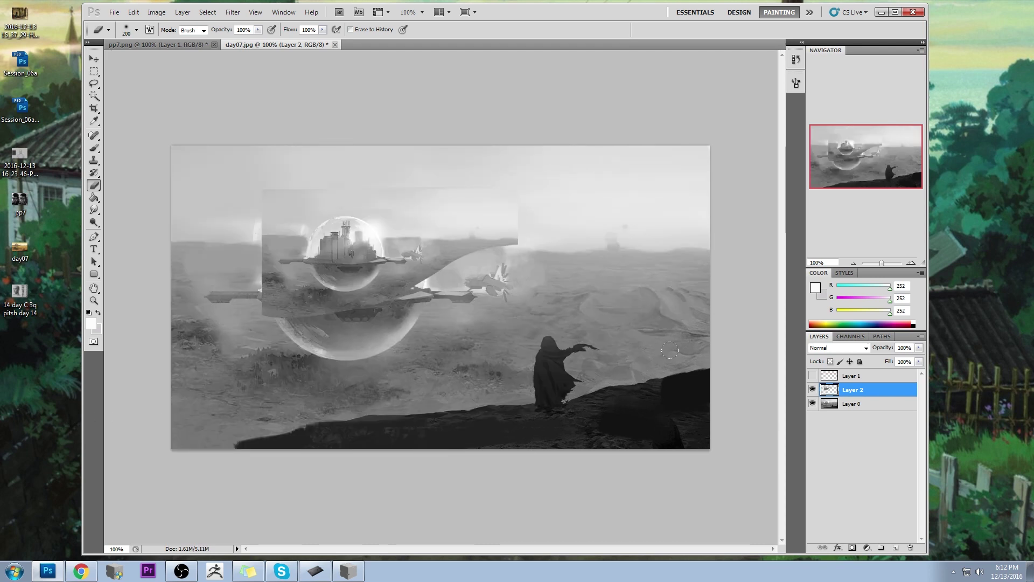
Hide the city copy again and briefly toggle the grid layer on and off.
{"action": "left_click", "coordinate": [813, 390]}
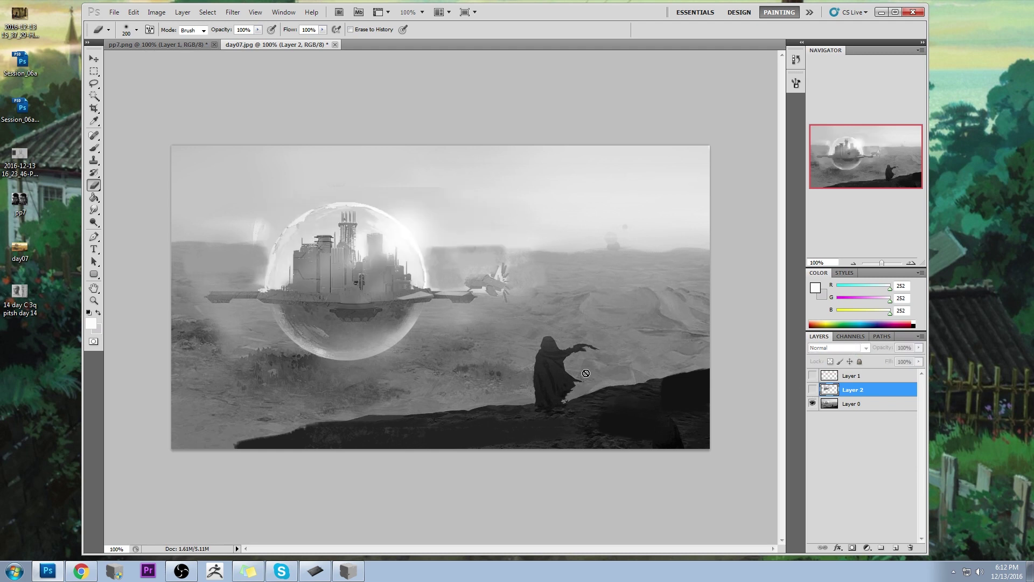
{"action": "left_click", "coordinate": [812, 375]}
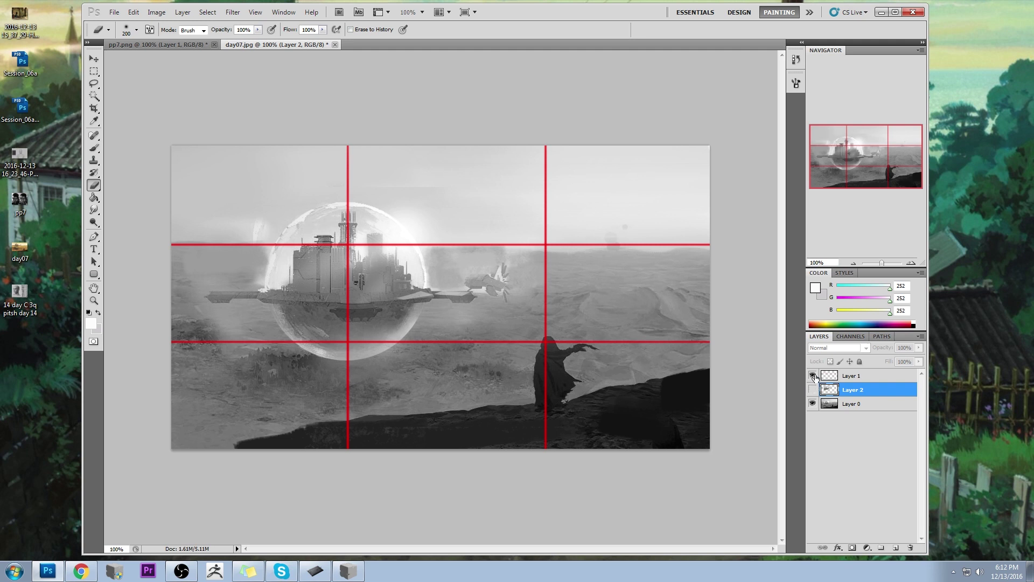
{"action": "left_click", "coordinate": [813, 375]}
Cancel flattening and instead delete the rule-of-thirds grid and city copy layers.
{"action": "right_click", "coordinate": [863, 389]}
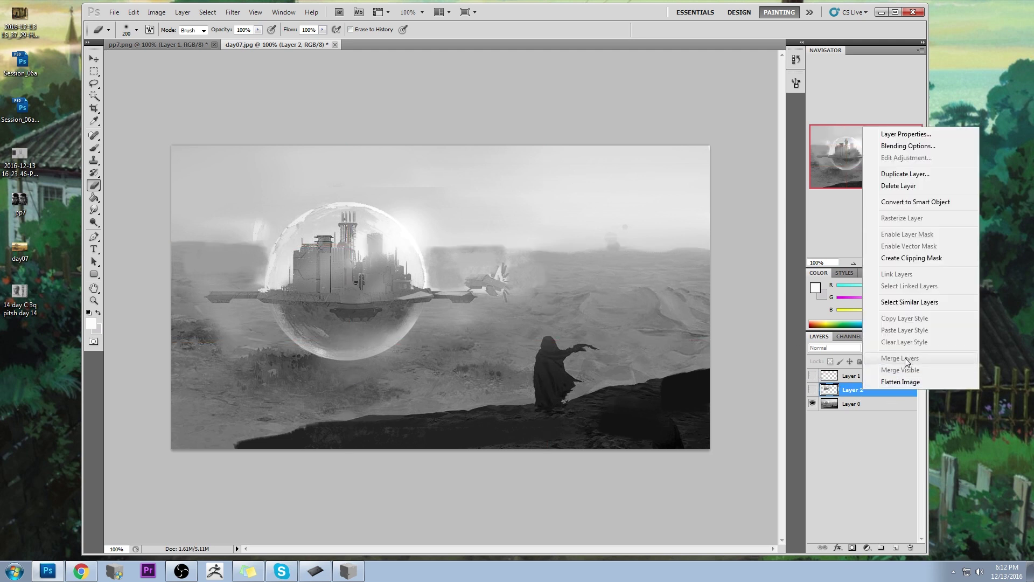
{"action": "left_click", "coordinate": [890, 380]}
{"action": "left_click", "coordinate": [509, 216]}
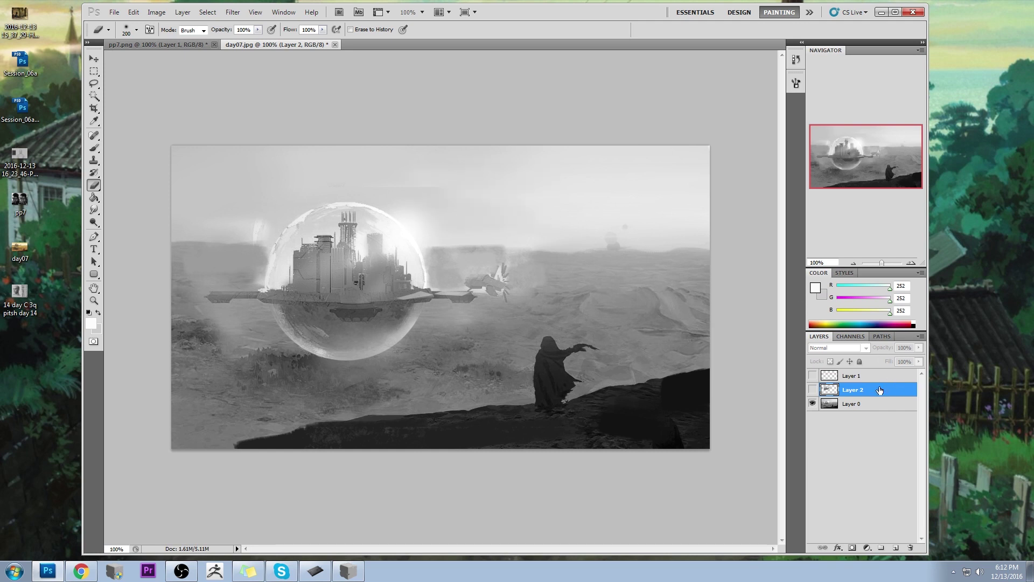
{"action": "left_click", "coordinate": [813, 389]}
{"action": "left_click", "coordinate": [812, 389]}
{"action": "left_click_drag", "start_coordinate": [849, 377], "coordinate": [912, 548]}
{"action": "left_click", "coordinate": [911, 548]}
Revert to the original day07.jpg snapshot in History and paste the grey painting as a layer.
{"action": "key", "text": "ctrl+a"}
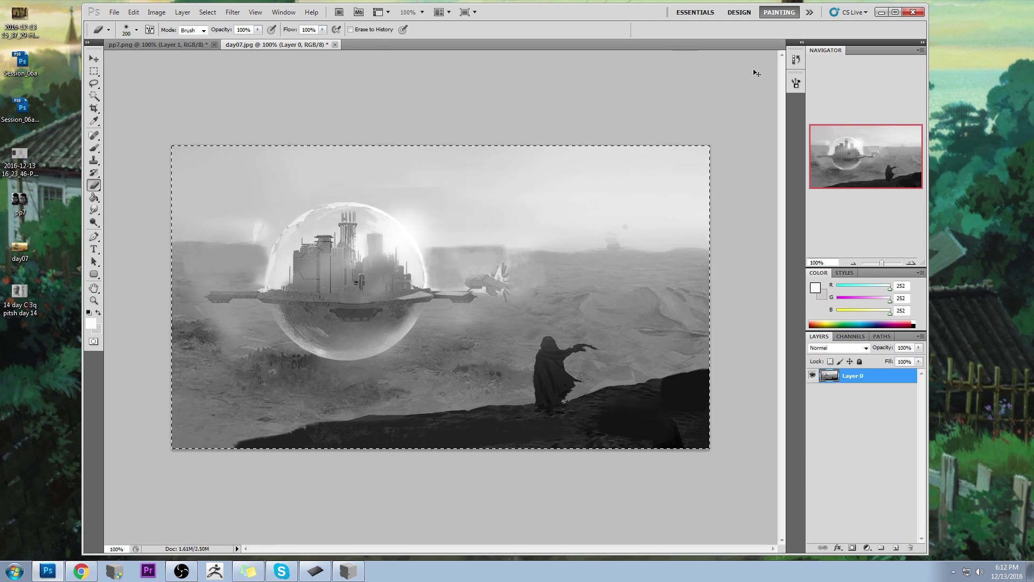
{"action": "left_click", "coordinate": [795, 61]}
{"action": "left_click_drag", "start_coordinate": [782, 366], "coordinate": [781, 73]}
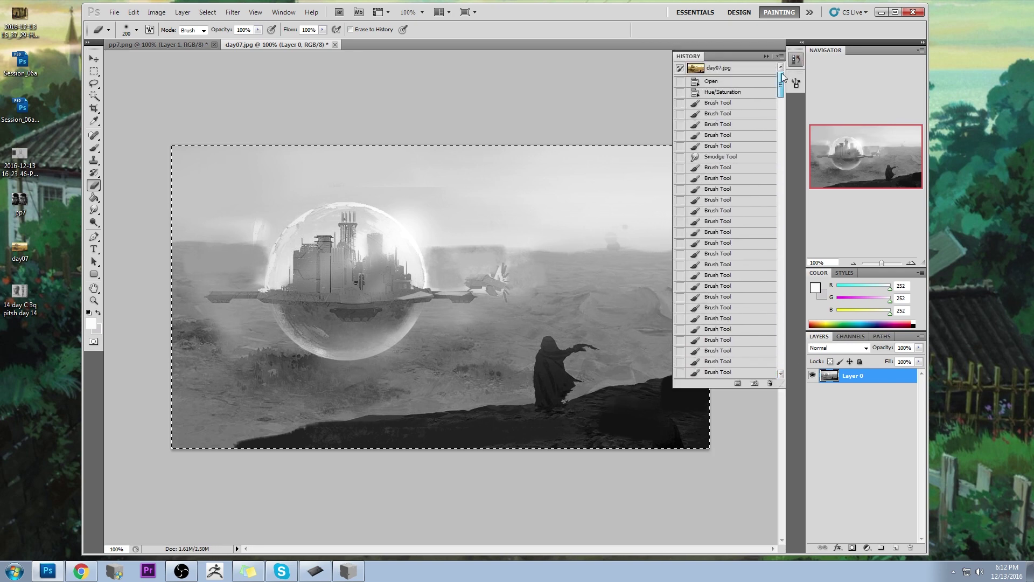
{"action": "left_click", "coordinate": [749, 69]}
{"action": "key", "text": "ctrl+v"}
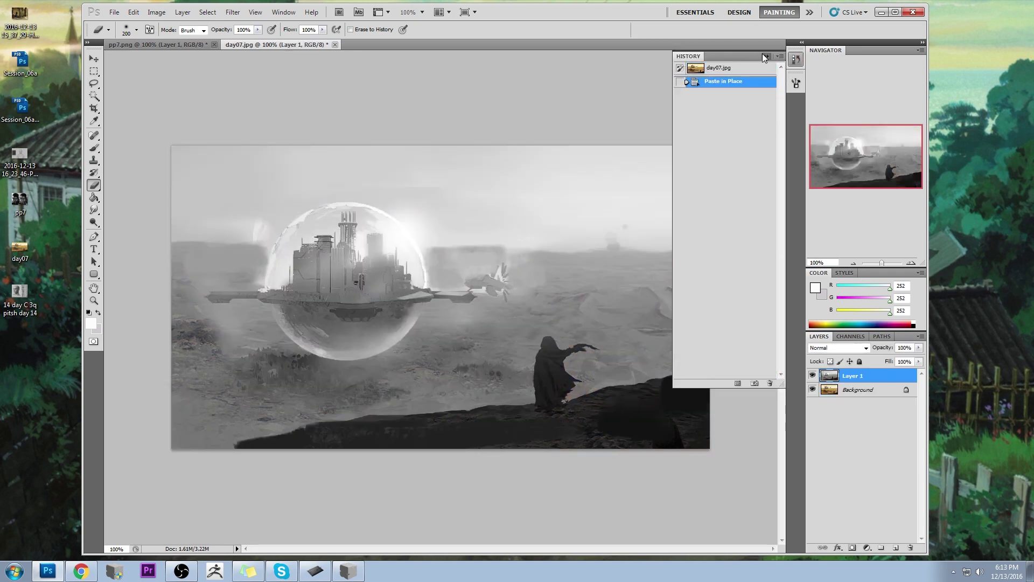
{"action": "left_click", "coordinate": [765, 56]}
Desaturate the Background photo with Hue/Saturation at Saturation -100.
{"action": "left_click", "coordinate": [862, 390]}
{"action": "left_click", "coordinate": [812, 376]}
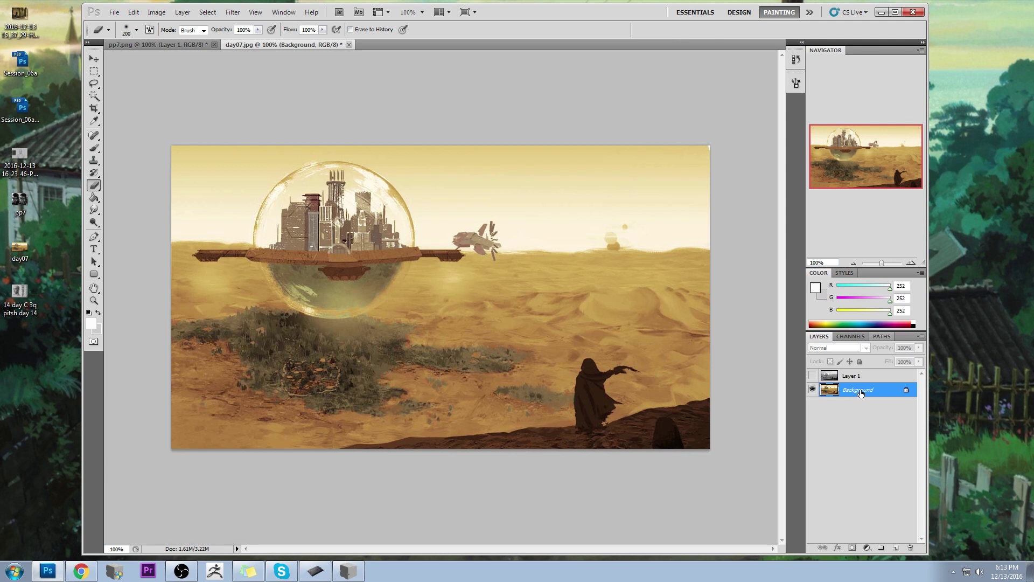
{"action": "key", "text": "ctrl+u"}
{"action": "left_click_drag", "start_coordinate": [815, 323], "coordinate": [760, 322]}
{"action": "left_click", "coordinate": [920, 239]}
{"action": "key", "text": "e"}
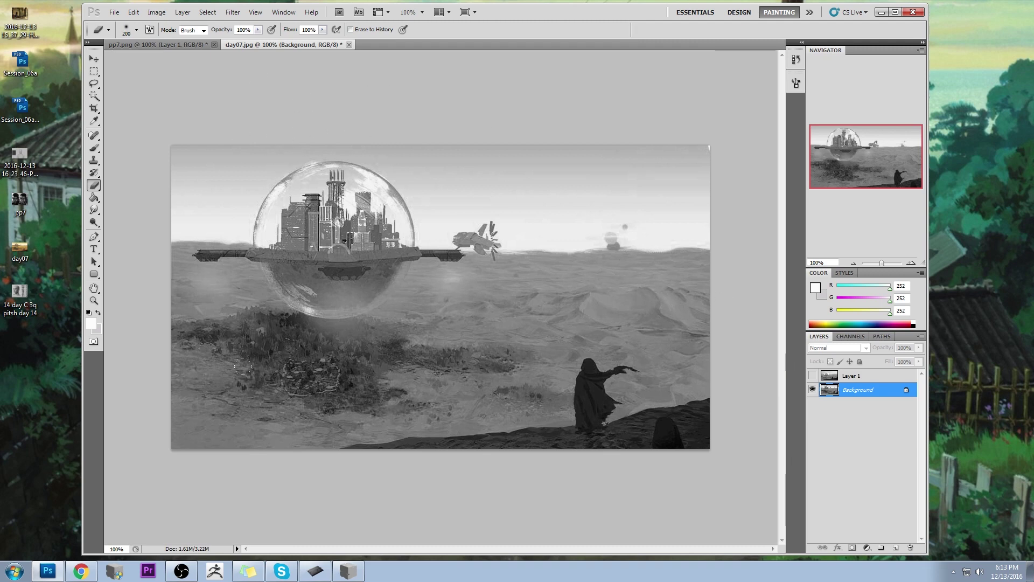
Toggle the painting over the greyscale photo to compare, then sample grey 236 with the brush.
{"action": "left_click", "coordinate": [813, 375]}
{"action": "left_click", "coordinate": [814, 377]}
{"action": "left_click", "coordinate": [813, 376]}
{"action": "left_click", "coordinate": [814, 377]}
{"action": "left_click", "coordinate": [814, 377]}
{"action": "left_click", "coordinate": [814, 376]}
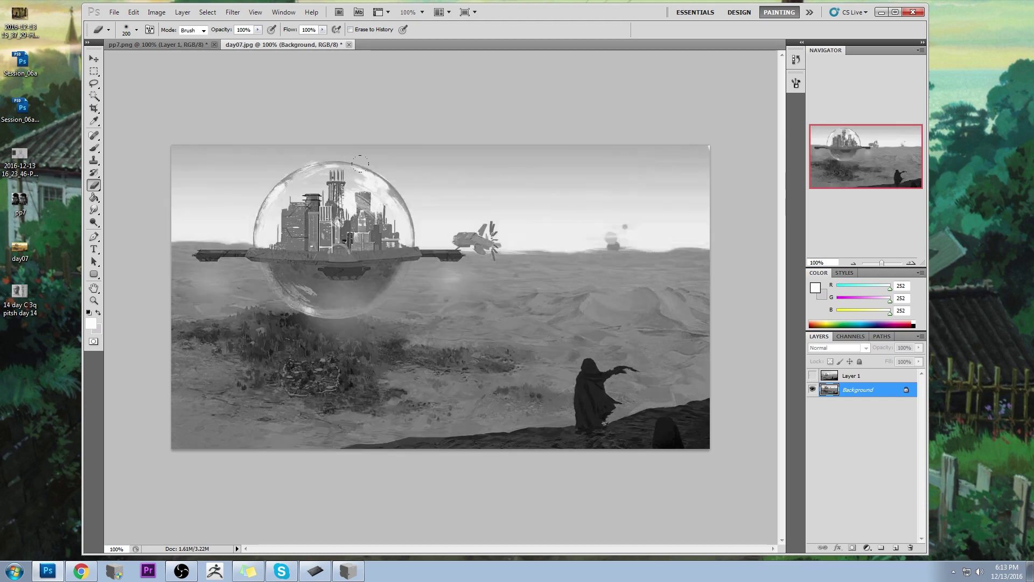
{"action": "key", "text": "b"}
{"action": "left_click", "coordinate": [343, 175], "text": "alt"}
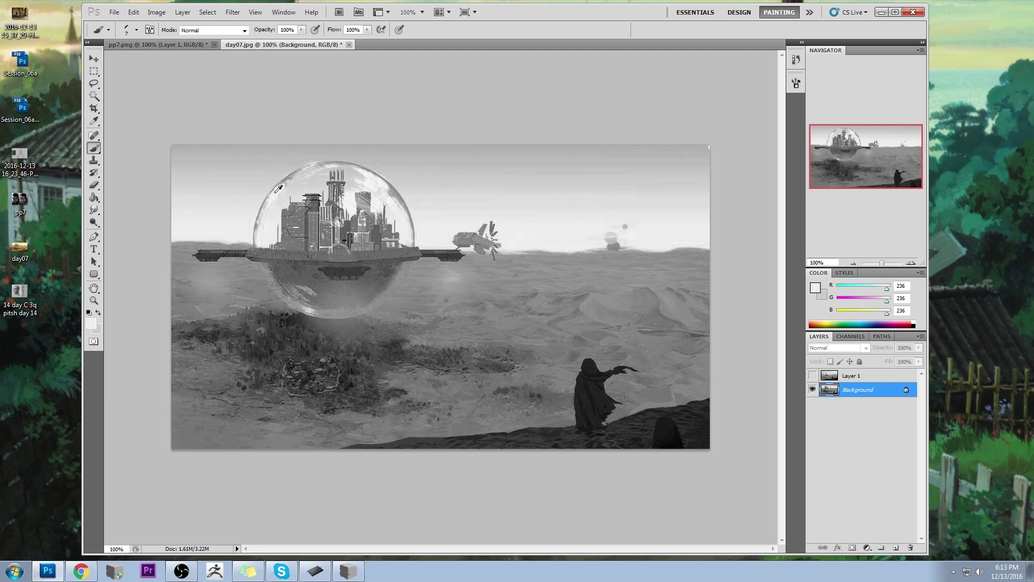
Compare the painting against the photo once more, then add a new layer above Layer 1.
{"action": "left_click", "coordinate": [814, 376]}
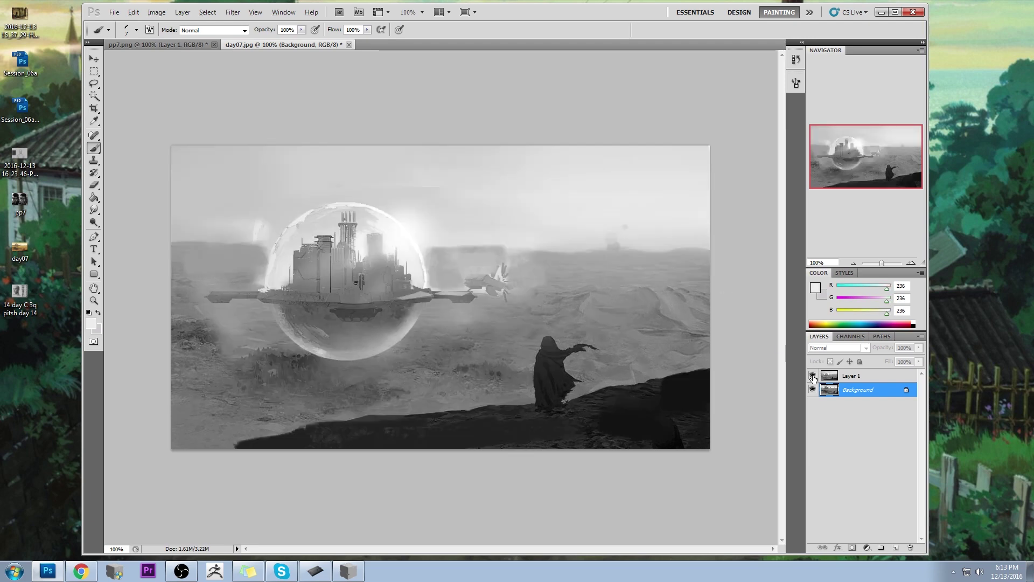
{"action": "left_click", "coordinate": [814, 376]}
{"action": "left_click", "coordinate": [813, 376]}
{"action": "left_click", "coordinate": [894, 377]}
{"action": "left_click", "coordinate": [896, 547]}
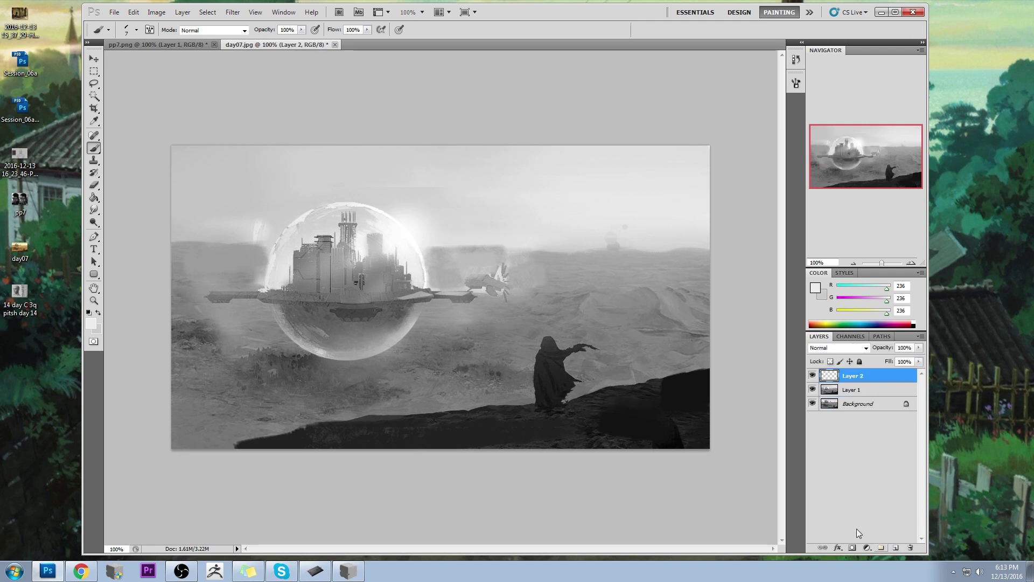
Paint soft grey strokes with the soft round 100 px brush on the new Darken-mode layer.
{"action": "left_click", "coordinate": [431, 251], "text": "alt"}
{"action": "right_click", "coordinate": [385, 233]}
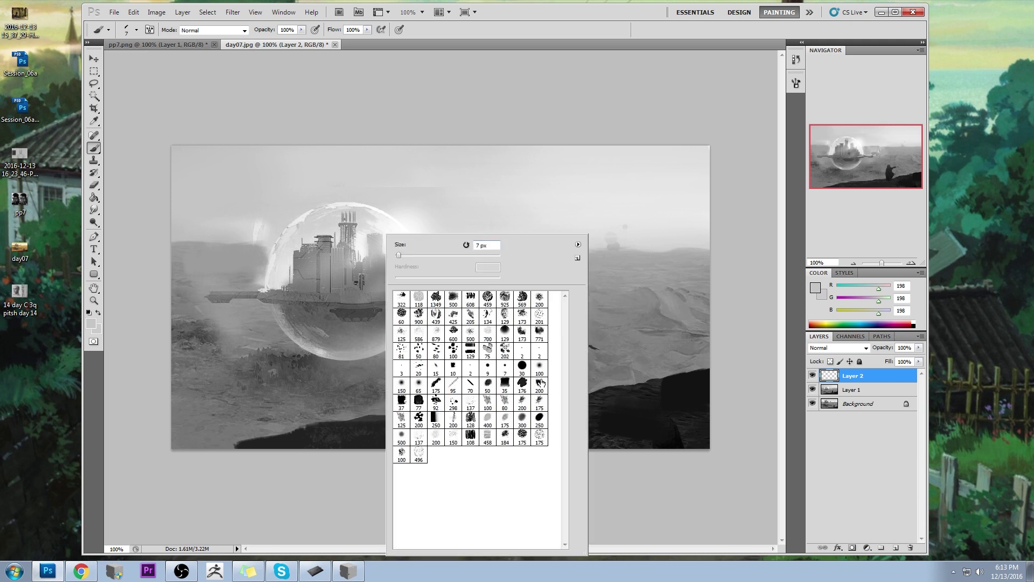
{"action": "left_click", "coordinate": [539, 367]}
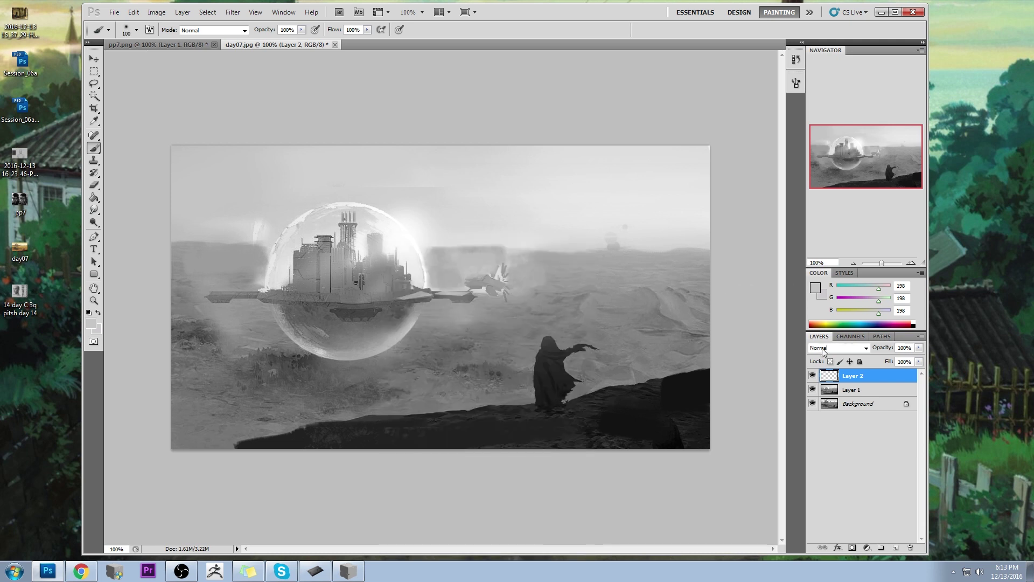
{"action": "left_click", "coordinate": [823, 349]}
{"action": "left_click", "coordinate": [824, 104]}
{"action": "left_click", "coordinate": [392, 238], "text": "alt"}
{"action": "mouse_move", "coordinate": [393, 237]}
{"action": "left_mouse_down"}
{"action": "mouse_move", "coordinate": [409, 264]}
{"action": "mouse_move", "coordinate": [388, 241]}
{"action": "mouse_move", "coordinate": [338, 225]}
{"action": "mouse_move", "coordinate": [275, 238]}
{"action": "mouse_move", "coordinate": [287, 257]}
{"action": "mouse_move", "coordinate": [276, 248]}
{"action": "mouse_move", "coordinate": [272, 263]}
{"action": "left_mouse_up"}
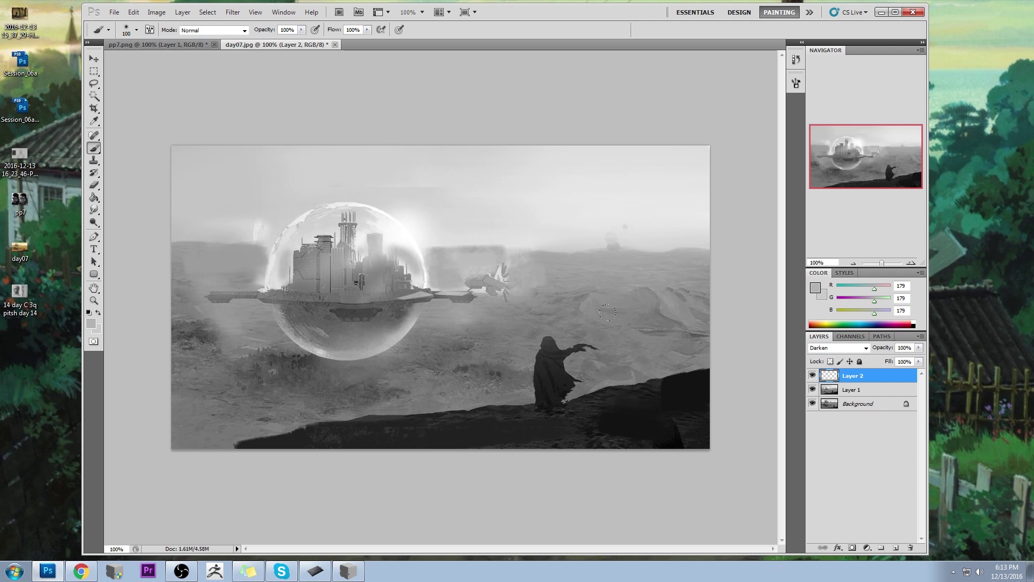
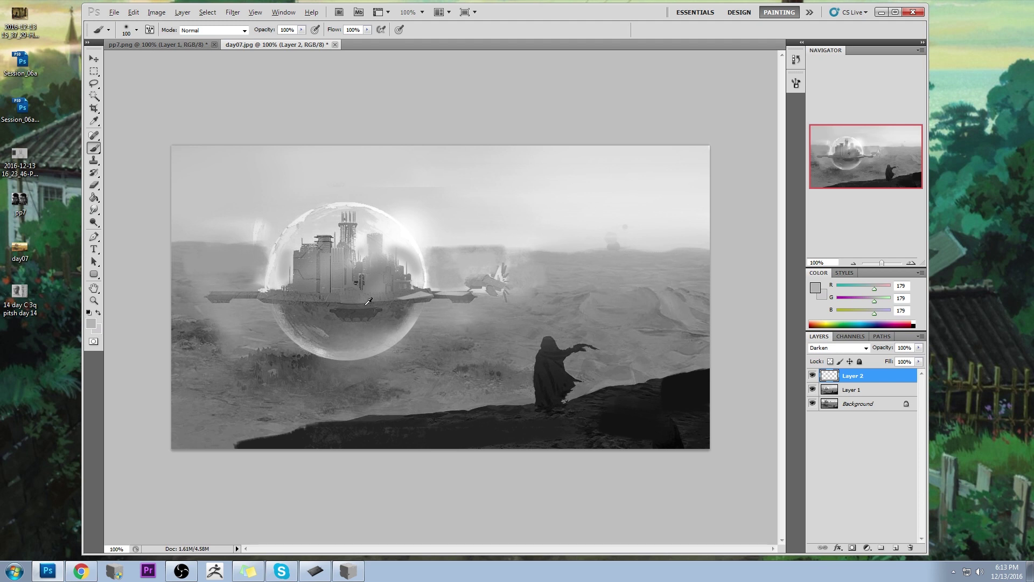
Set Layer 2 to Normal blending, try bright light beams below the ship, then undo them.
{"action": "left_click", "coordinate": [397, 231], "text": "alt"}
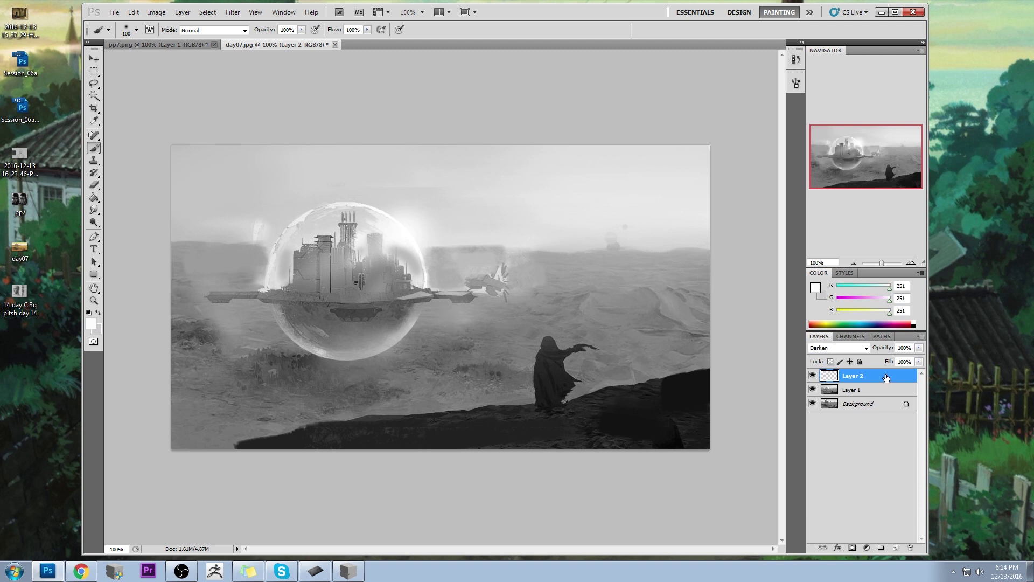
{"action": "right_click", "coordinate": [869, 380]}
{"action": "left_click", "coordinate": [911, 351]}
{"action": "left_click_drag", "start_coordinate": [461, 302], "coordinate": [462, 358]}
{"action": "left_click_drag", "start_coordinate": [230, 295], "coordinate": [227, 362]}
{"action": "mouse_move", "coordinate": [353, 315]}
{"action": "left_mouse_down"}
{"action": "mouse_move", "coordinate": [353, 388]}
{"action": "mouse_move", "coordinate": [356, 379]}
{"action": "left_mouse_up"}
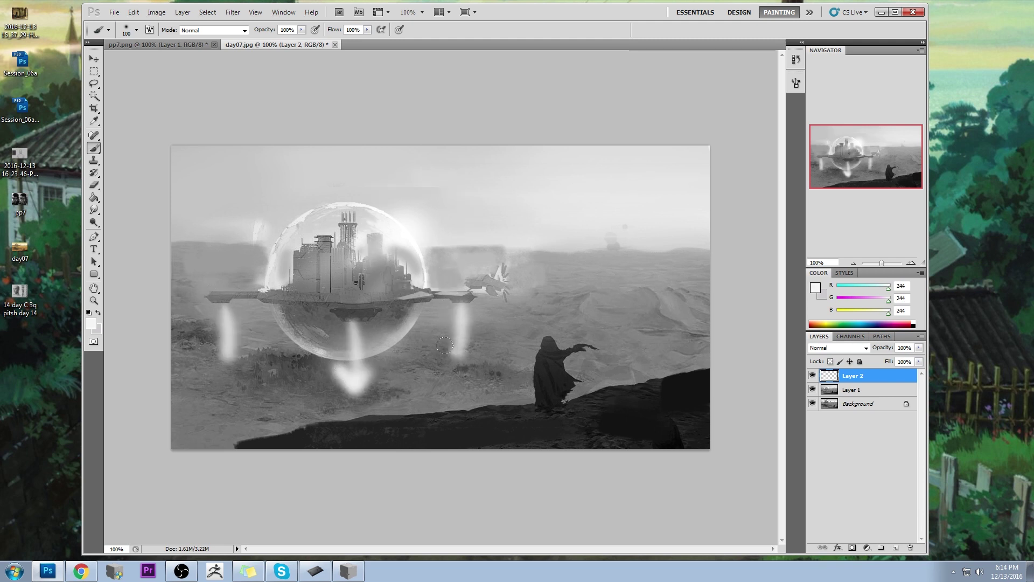
{"action": "key", "text": "ctrl+alt+z"}
{"action": "key", "text": "ctrl+alt+z"}
{"action": "key", "text": "ctrl+alt+z"}
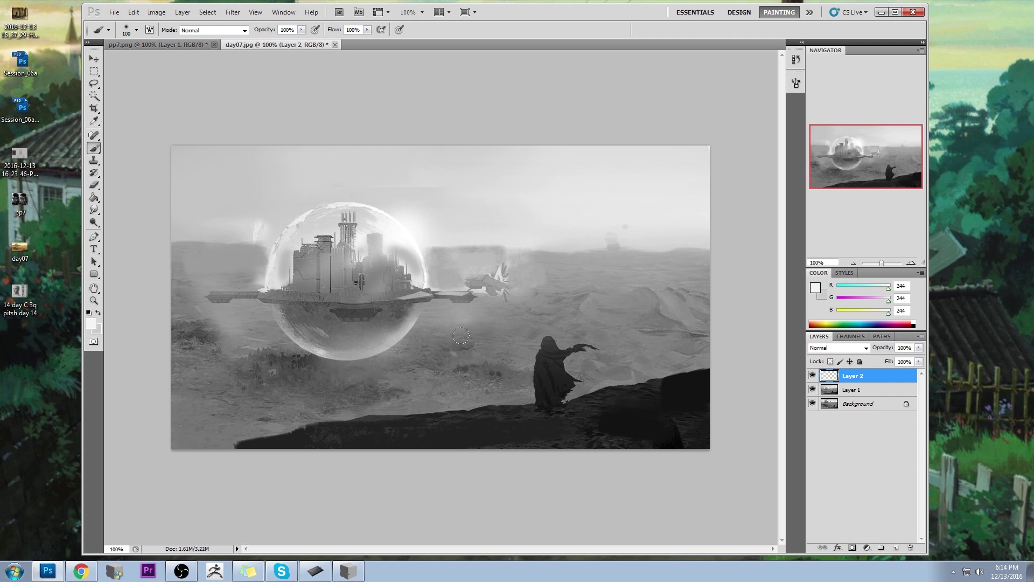
Sample a mid grey and brush soft mist between the bubble, the figure and the foreground ground.
{"action": "left_click", "coordinate": [452, 329], "text": "alt"}
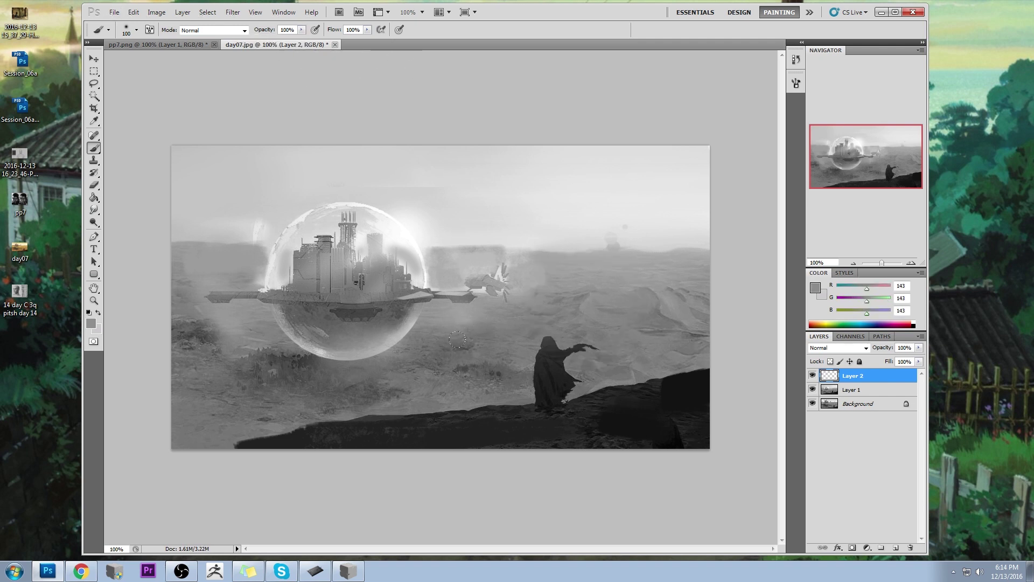
{"action": "mouse_move", "coordinate": [457, 339]}
{"action": "left_mouse_down"}
{"action": "mouse_move", "coordinate": [455, 350]}
{"action": "mouse_move", "coordinate": [506, 340]}
{"action": "mouse_move", "coordinate": [460, 327]}
{"action": "mouse_move", "coordinate": [337, 378]}
{"action": "mouse_move", "coordinate": [371, 384]}
{"action": "mouse_move", "coordinate": [262, 377]}
{"action": "left_mouse_up"}
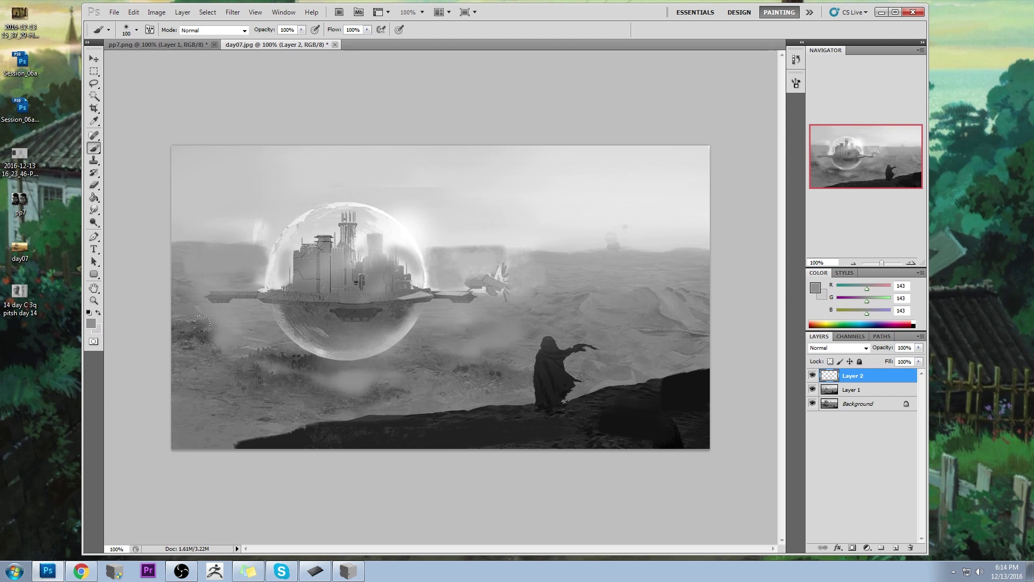
{"action": "mouse_move", "coordinate": [224, 323]}
{"action": "left_mouse_down"}
{"action": "mouse_move", "coordinate": [191, 337]}
{"action": "mouse_move", "coordinate": [197, 330]}
{"action": "left_mouse_up"}
{"action": "mouse_move", "coordinate": [358, 396]}
{"action": "left_mouse_down"}
{"action": "mouse_move", "coordinate": [439, 372]}
{"action": "mouse_move", "coordinate": [248, 388]}
{"action": "mouse_move", "coordinate": [258, 401]}
{"action": "mouse_move", "coordinate": [417, 365]}
{"action": "left_mouse_up"}
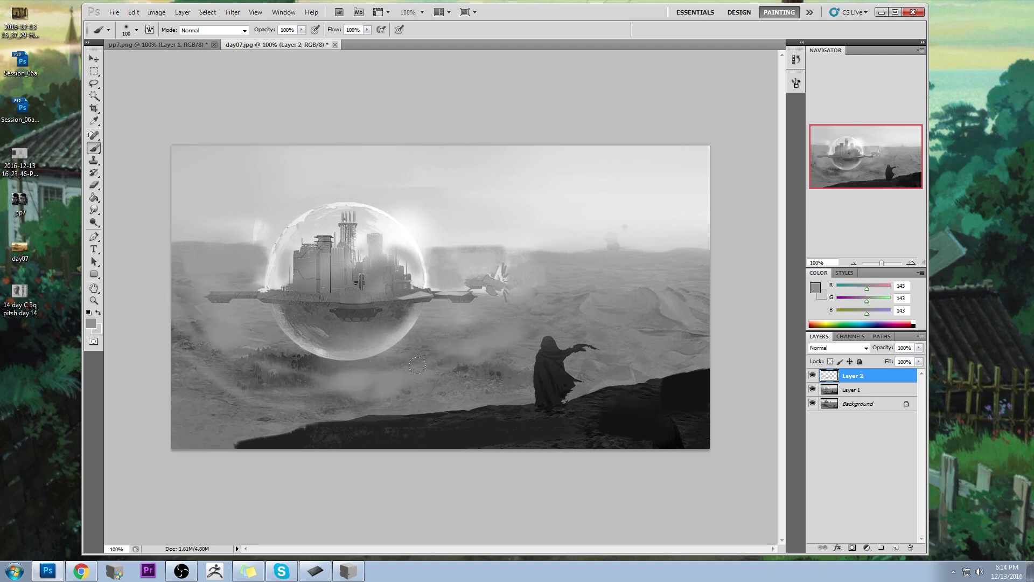
{"action": "key", "text": "ctrl+z"}
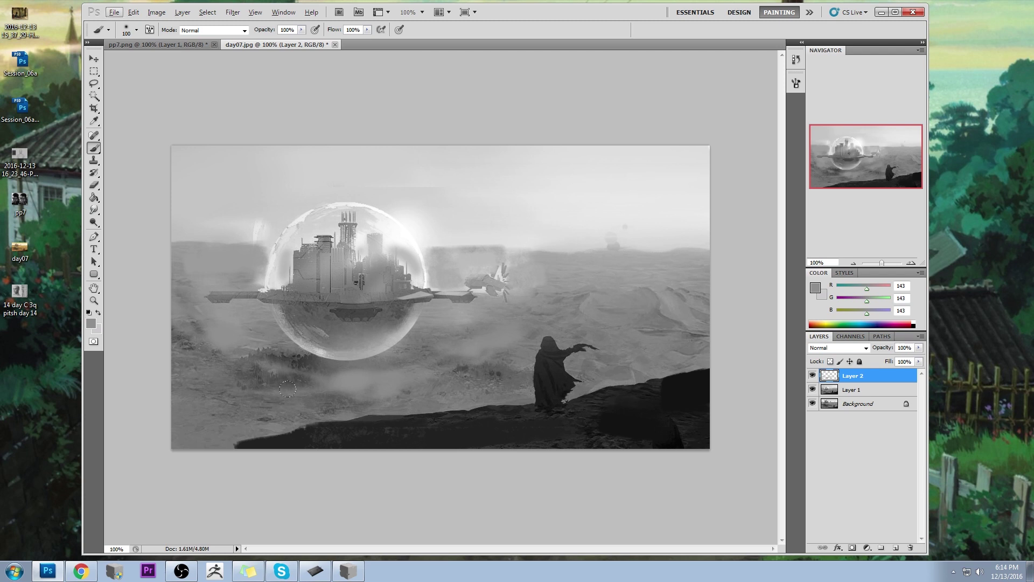
{"action": "key", "text": "ctrl+z"}
{"action": "left_click_drag", "start_coordinate": [436, 367], "coordinate": [480, 380]}
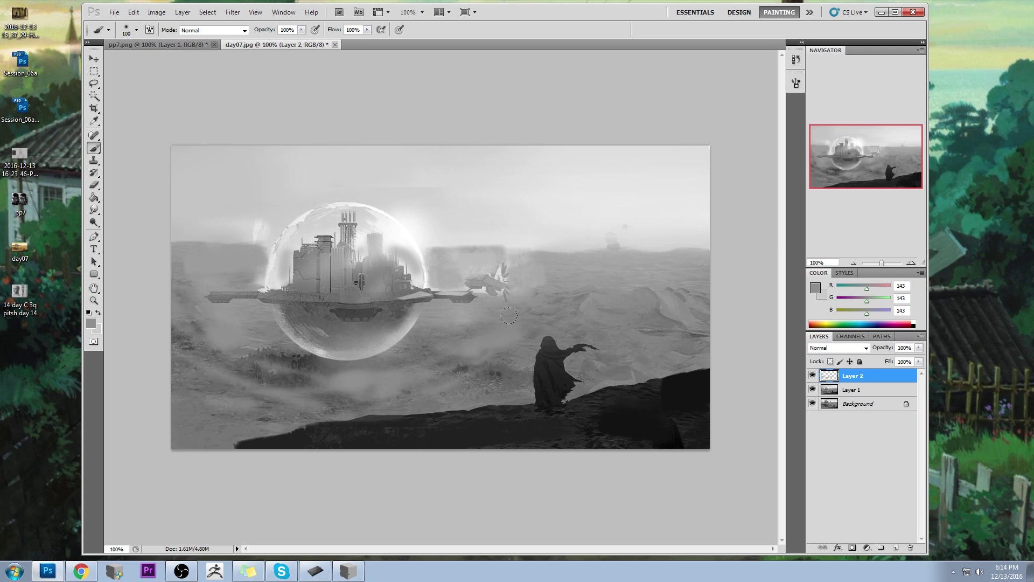
{"action": "left_click_drag", "start_coordinate": [428, 344], "coordinate": [442, 346]}
Lower brush opacity to 38% and paint faint near-white glow on the ship's underside.
{"action": "left_click", "coordinate": [393, 233], "text": "alt"}
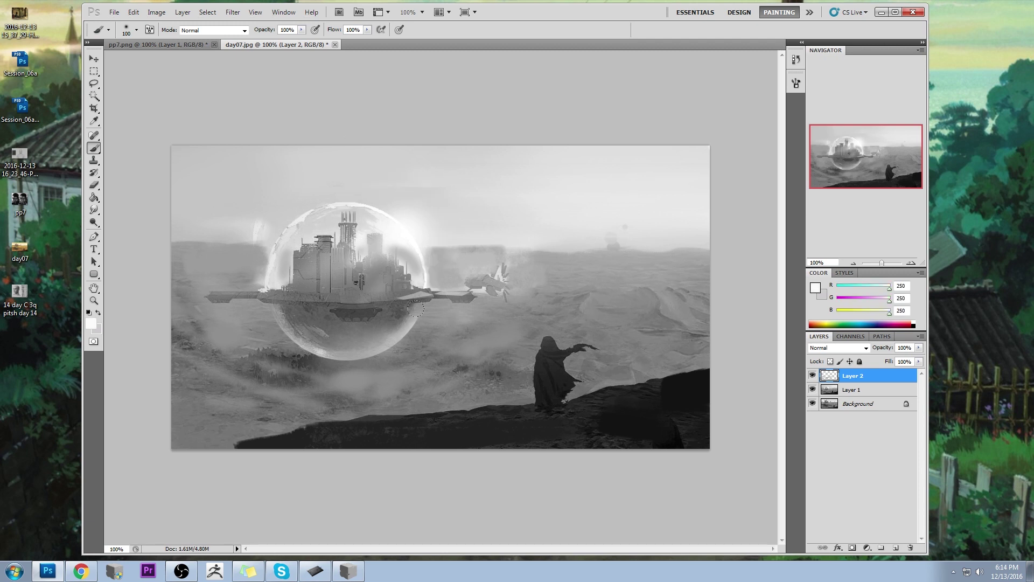
{"action": "left_click_drag", "start_coordinate": [300, 30], "coordinate": [275, 43]}
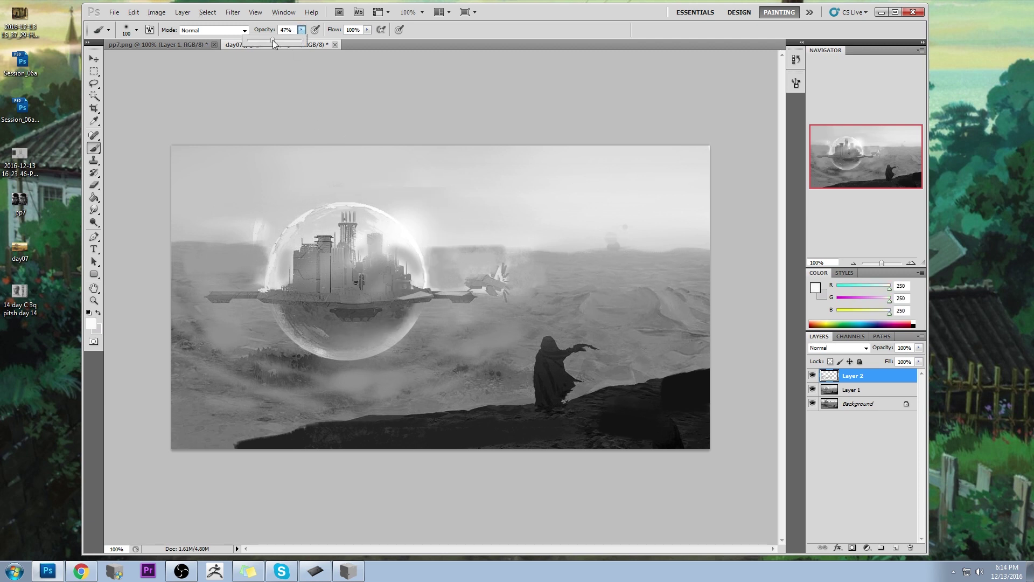
{"action": "left_click_drag", "start_coordinate": [392, 300], "coordinate": [358, 296]}
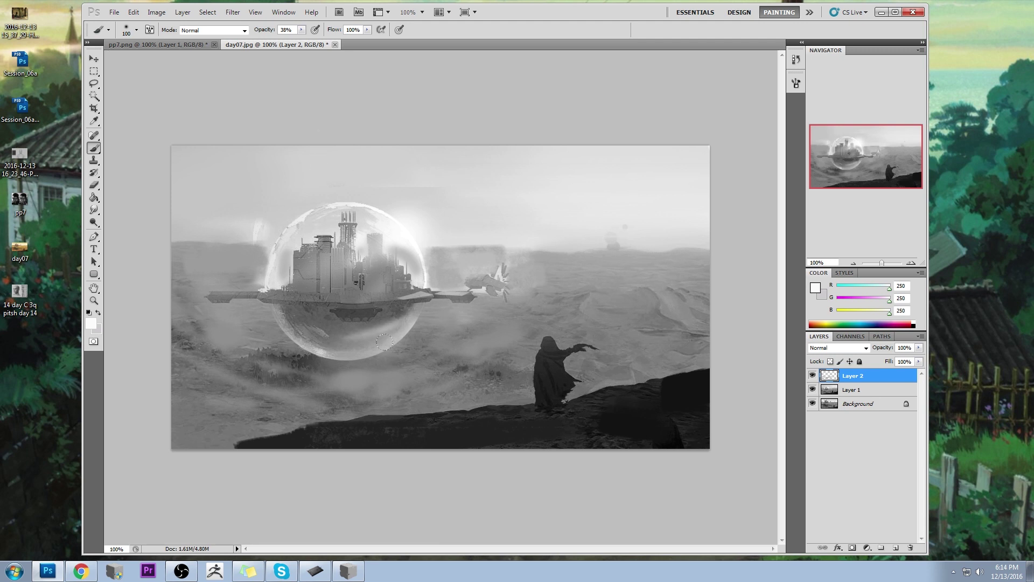
Sample mid greys down to 154 and target the mist layer for painting.
{"action": "left_click", "coordinate": [359, 324], "text": "alt"}
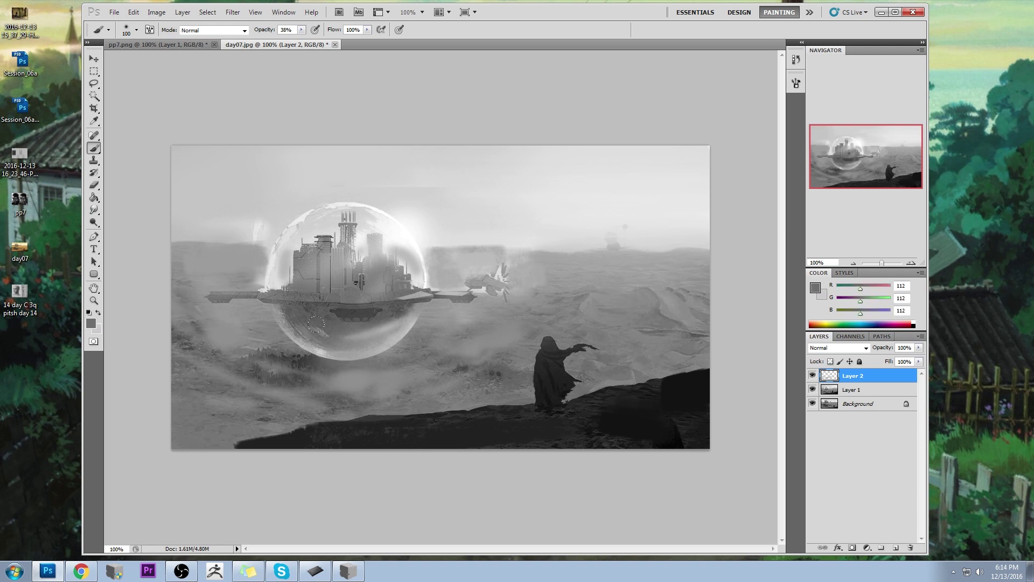
{"action": "left_click", "coordinate": [360, 342], "text": "alt"}
{"action": "left_click", "coordinate": [366, 337], "text": "alt"}
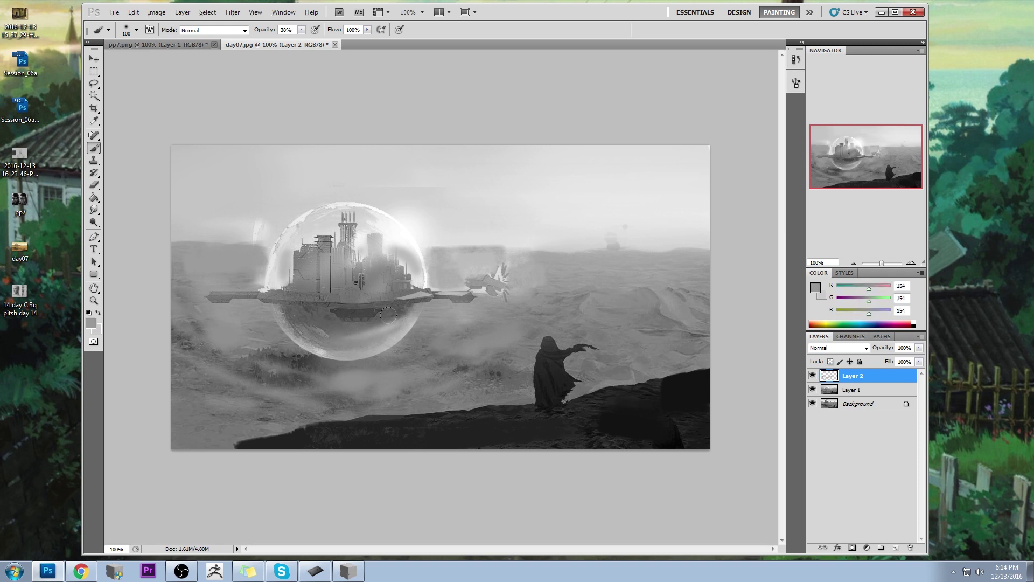
{"action": "left_click", "coordinate": [821, 377]}
Merge Layer 2 down into Layer 1, then revert day07.jpg to its original History snapshot.
{"action": "right_click", "coordinate": [867, 379]}
{"action": "left_click", "coordinate": [903, 341]}
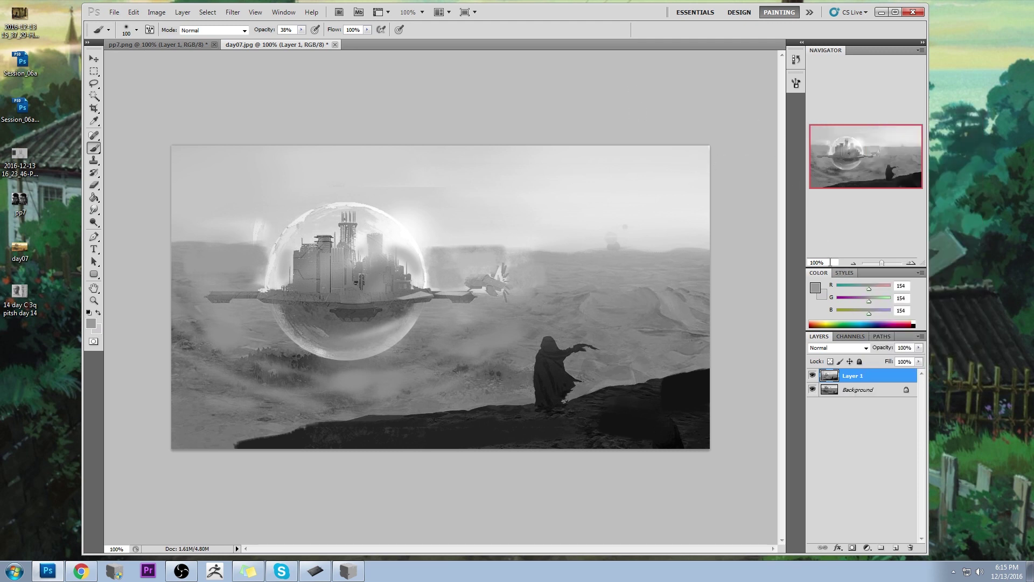
{"action": "left_click", "coordinate": [796, 60]}
{"action": "scroll", "coordinate": [783, 285], "scroll_direction": "up", "scroll_amount": 10}
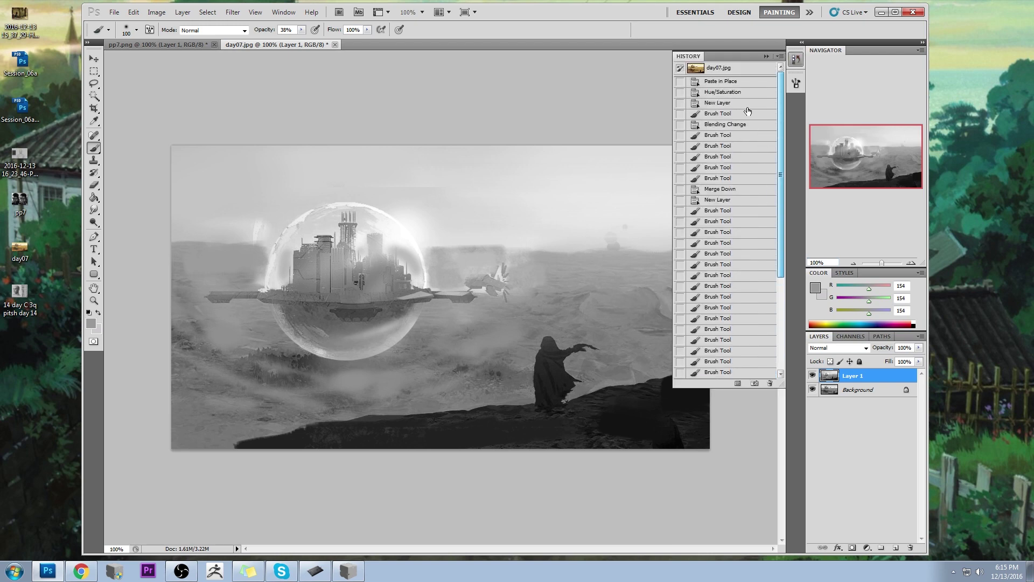
{"action": "left_click", "coordinate": [719, 67]}
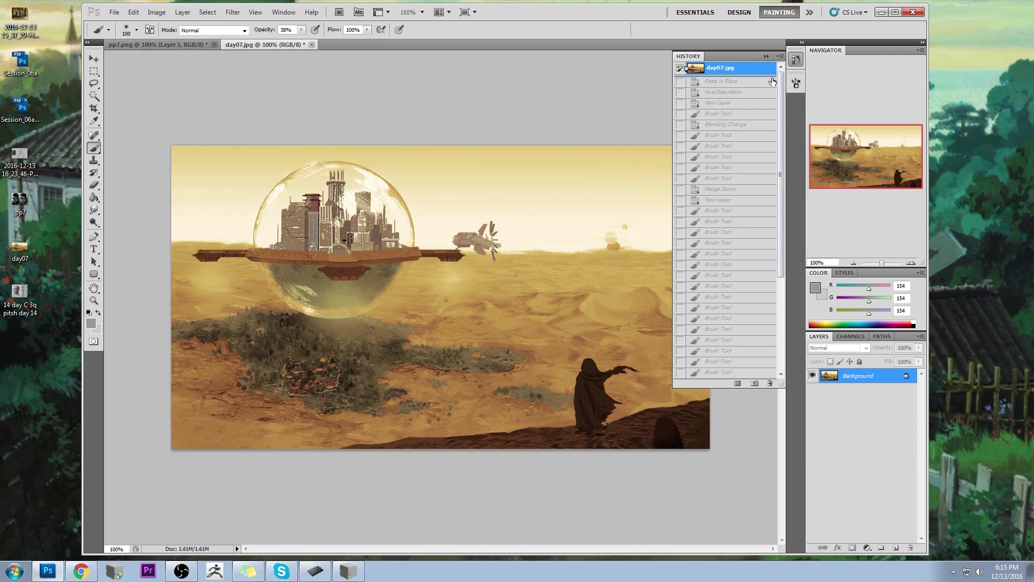
{"action": "left_click", "coordinate": [766, 56]}
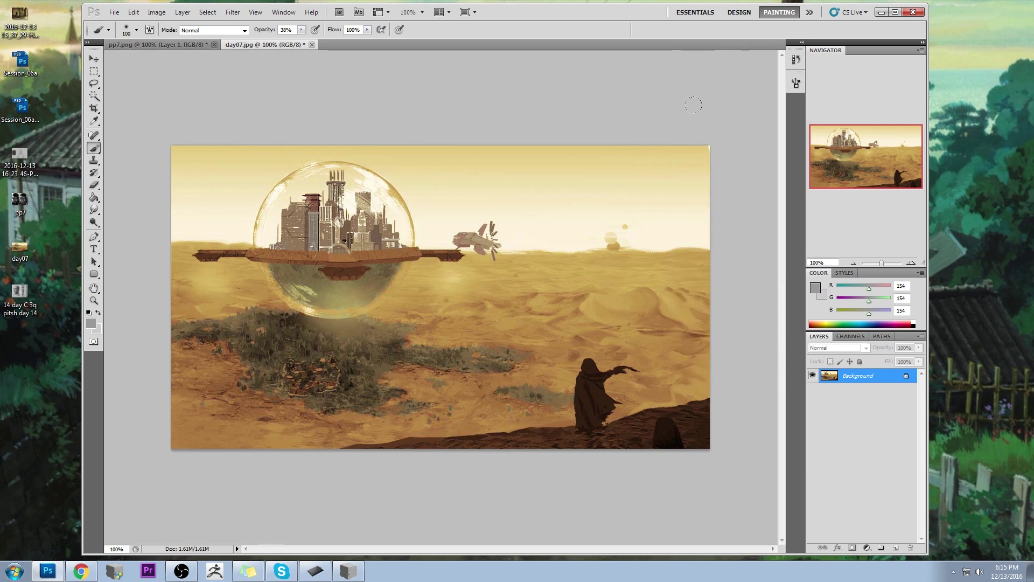
{"action": "key", "text": "ctrl+u"}
Desaturate the whole image to -51 saturation for a muted sepia, comparing before and after.
{"action": "left_click_drag", "start_coordinate": [813, 323], "coordinate": [777, 319]}
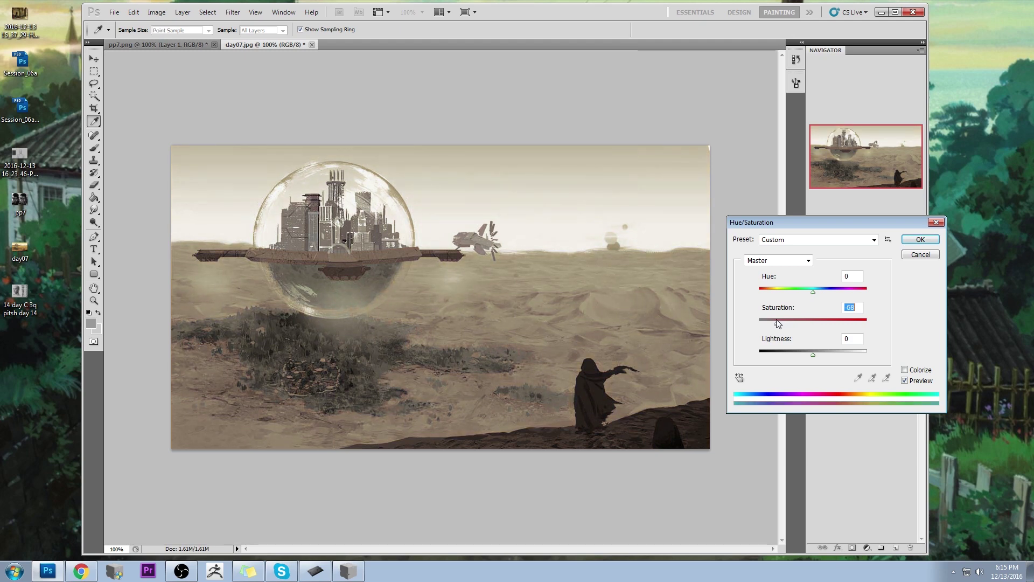
{"action": "left_click", "coordinate": [918, 239]}
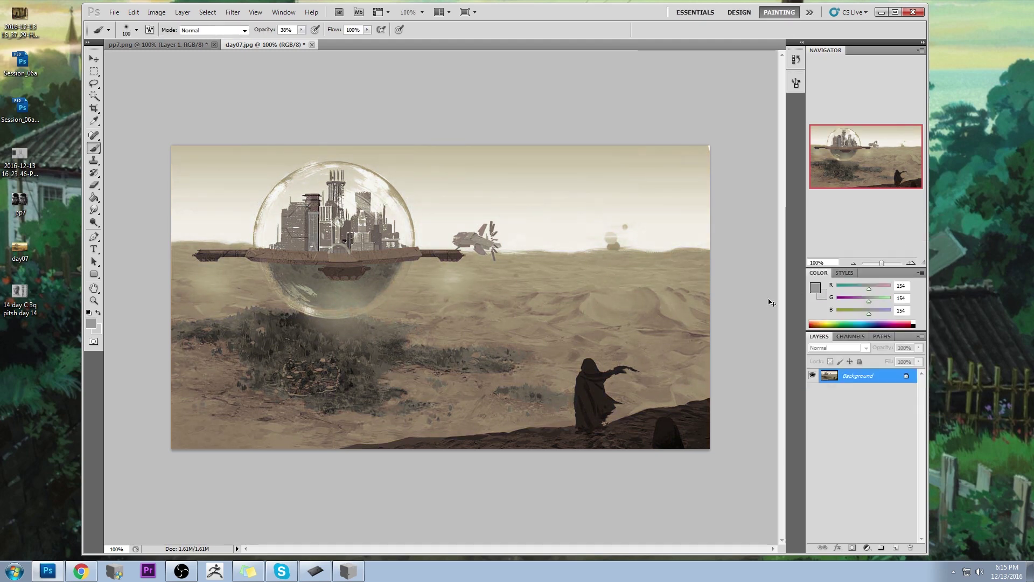
{"action": "key", "text": "ctrl+z"}
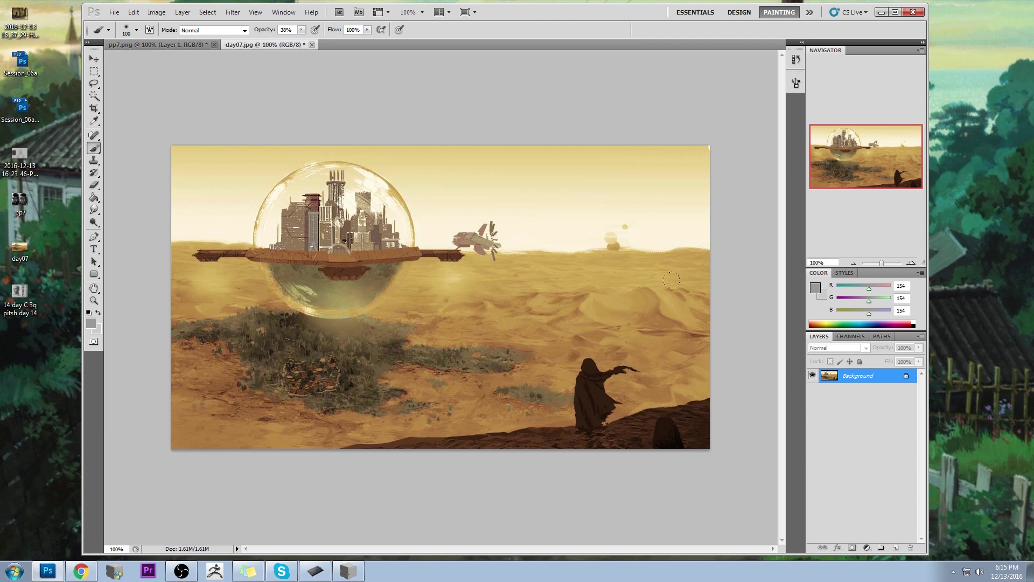
{"action": "key", "text": "ctrl+z"}
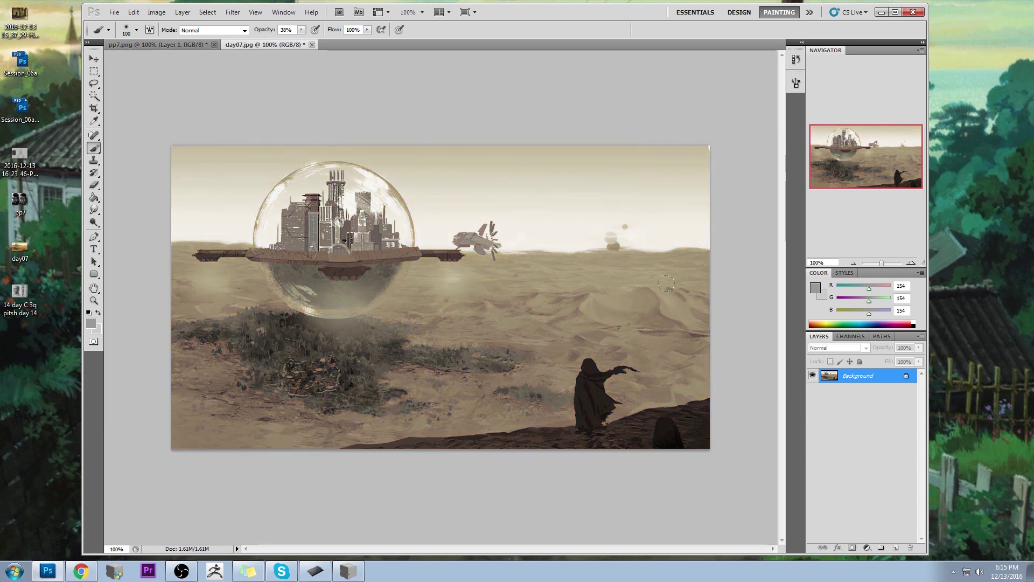
With a 150 px brush, brighten the top edge of the sky in a light warm tone.
{"action": "key", "text": "bracketright"}
{"action": "key", "text": "bracketright"}
{"action": "left_click", "coordinate": [628, 159], "text": "alt"}
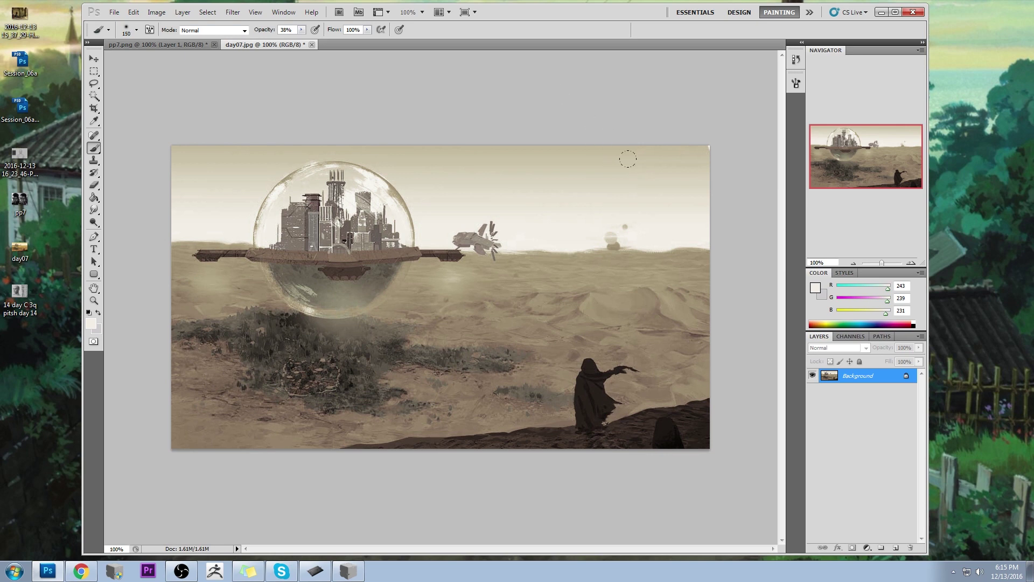
{"action": "left_click_drag", "start_coordinate": [672, 132], "coordinate": [116, 132]}
Brush sand-coloured haze along the horizon and soften the middle ground near the grass edge.
{"action": "left_click", "coordinate": [611, 250], "text": "alt"}
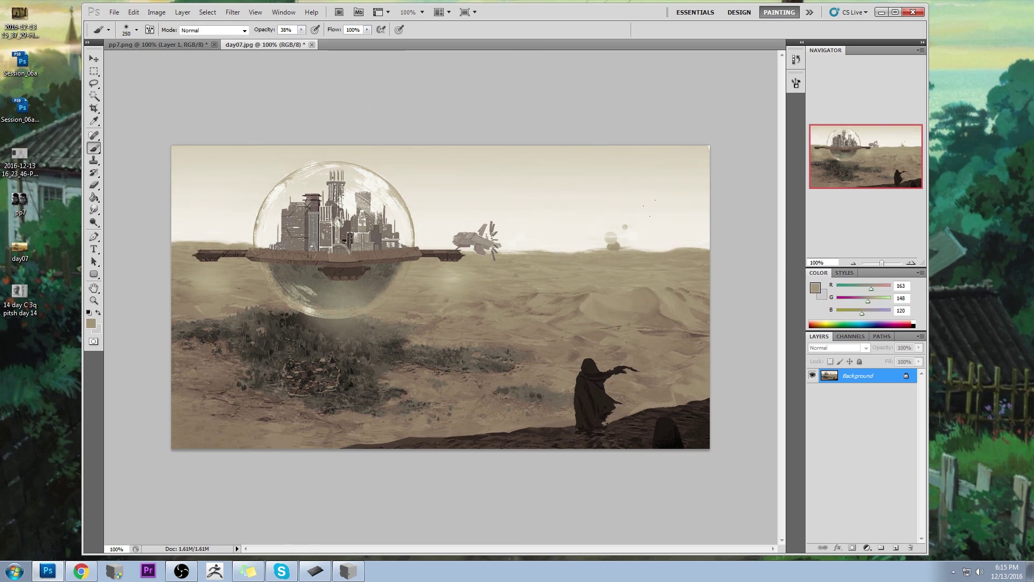
{"action": "left_click_drag", "start_coordinate": [507, 245], "coordinate": [700, 237]}
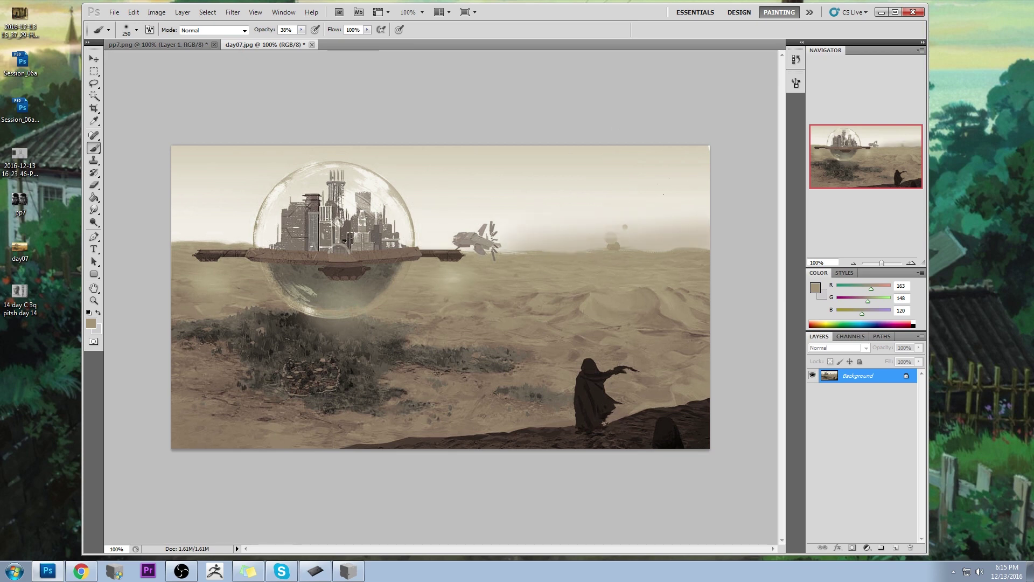
{"action": "left_click", "coordinate": [667, 196], "text": "alt"}
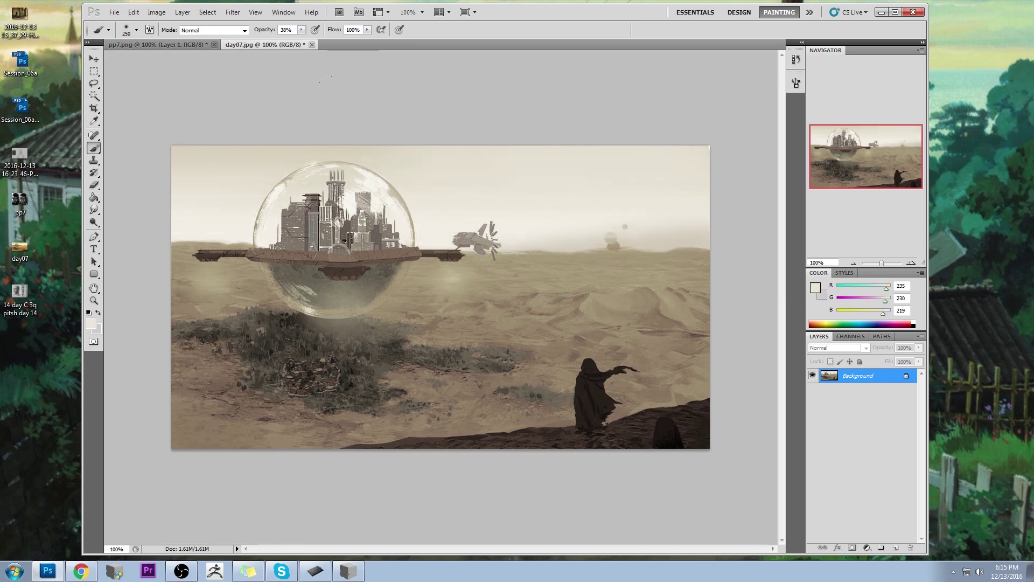
{"action": "left_click", "coordinate": [638, 256], "text": "alt"}
{"action": "left_click_drag", "start_coordinate": [700, 240], "coordinate": [506, 242]}
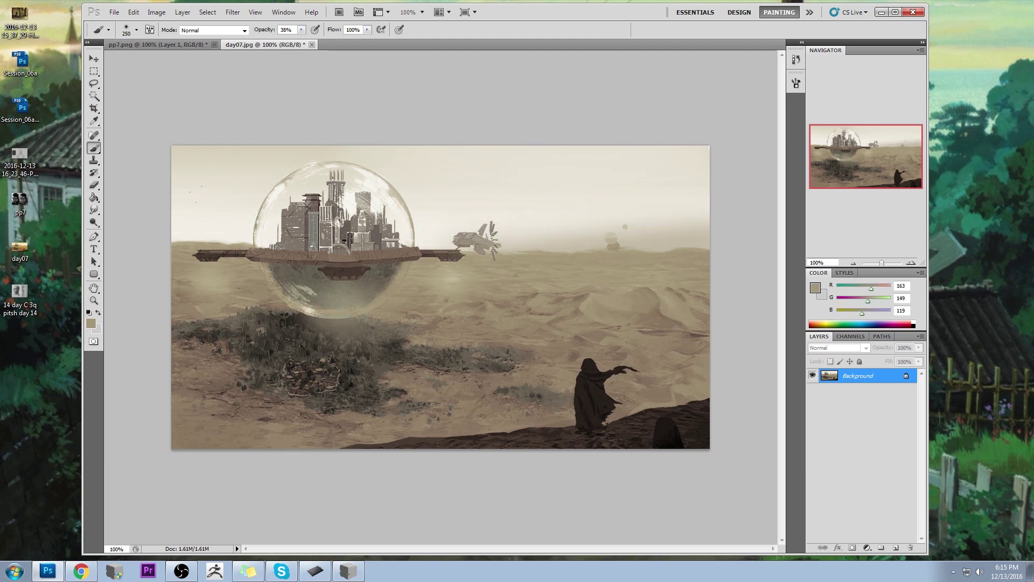
{"action": "mouse_move", "coordinate": [196, 194]}
{"action": "left_mouse_down"}
{"action": "mouse_move", "coordinate": [237, 226]}
{"action": "mouse_move", "coordinate": [183, 226]}
{"action": "mouse_move", "coordinate": [673, 237]}
{"action": "mouse_move", "coordinate": [523, 211]}
{"action": "mouse_move", "coordinate": [661, 206]}
{"action": "left_mouse_up"}
{"action": "left_click_drag", "start_coordinate": [471, 356], "coordinate": [274, 372]}
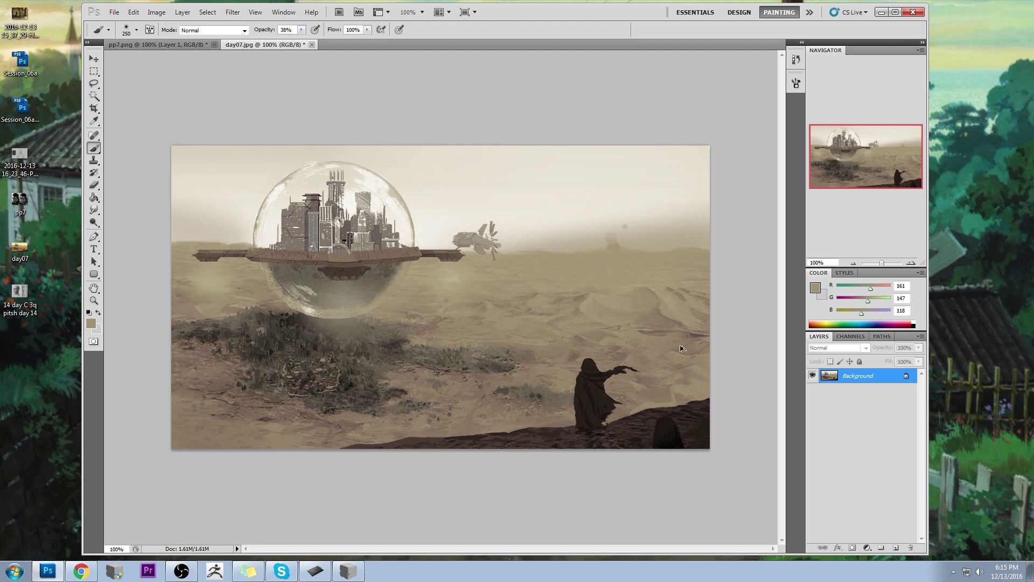
Set the painting colour to a near-white haze grey (246).
{"action": "left_click", "coordinate": [591, 215], "text": "alt"}
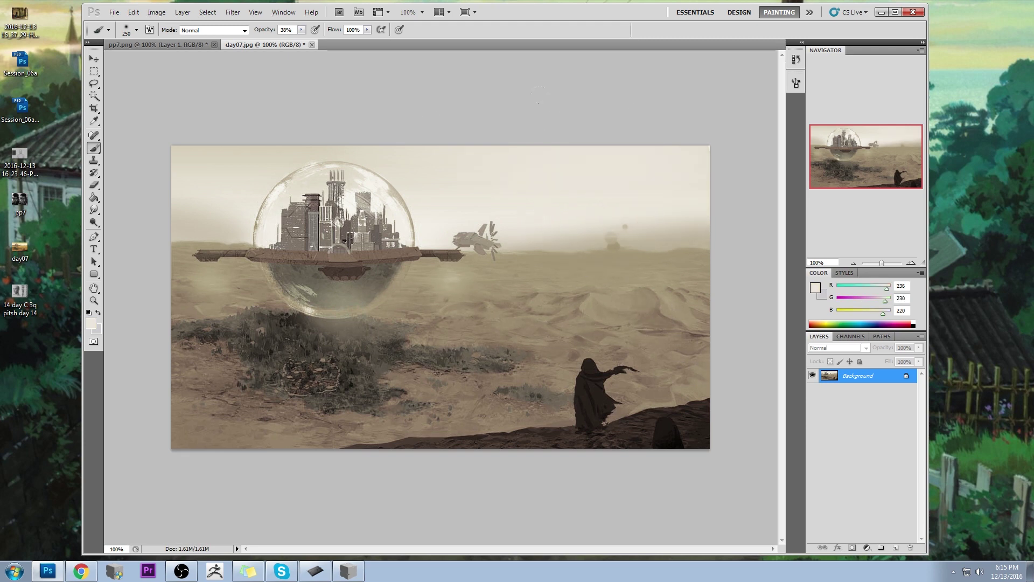
{"action": "left_click", "coordinate": [815, 287]}
{"action": "left_click", "coordinate": [744, 96]}
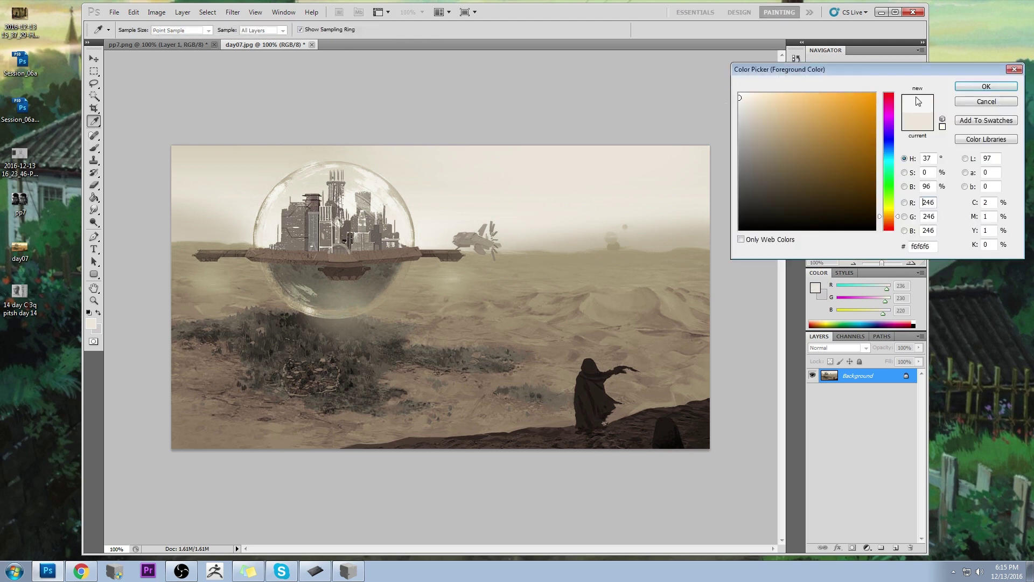
{"action": "key", "text": "Return"}
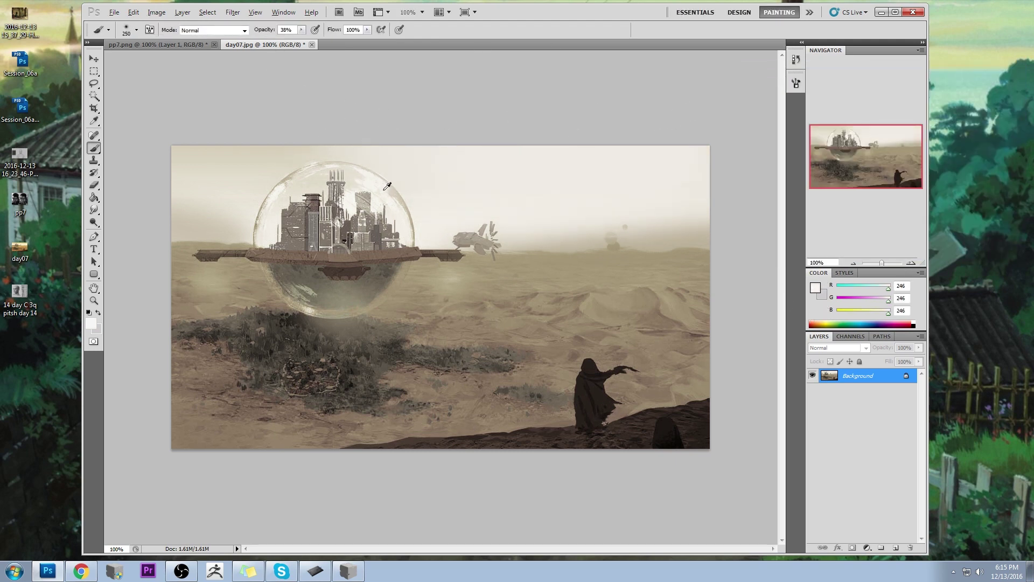
{"action": "key", "text": "alt"}
Preview a full desaturation in Hue/Saturation, then cancel to keep the sepia tone.
{"action": "key", "text": "ctrl+u"}
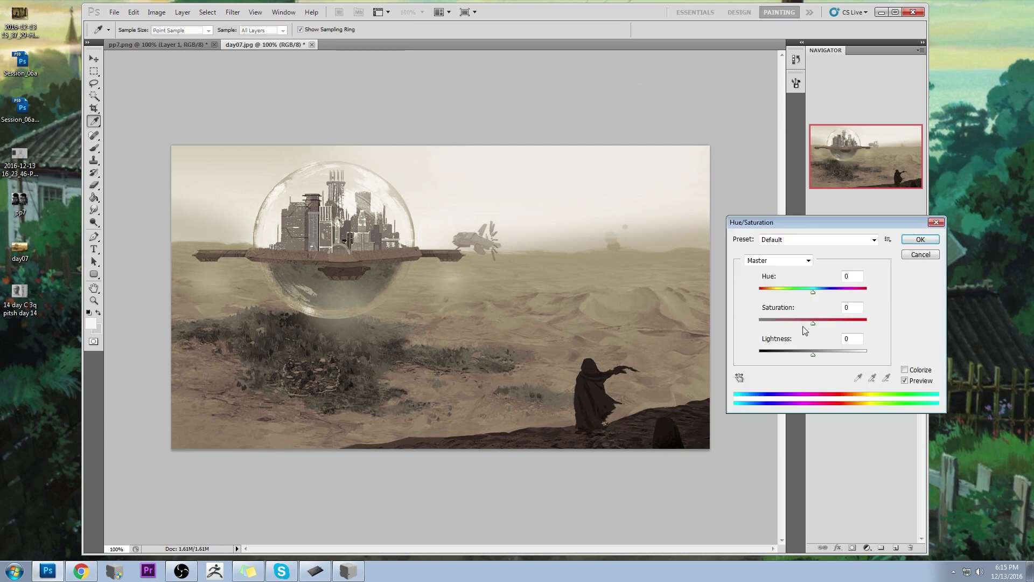
{"action": "left_click_drag", "start_coordinate": [813, 323], "coordinate": [759, 323]}
{"action": "left_click", "coordinate": [921, 254]}
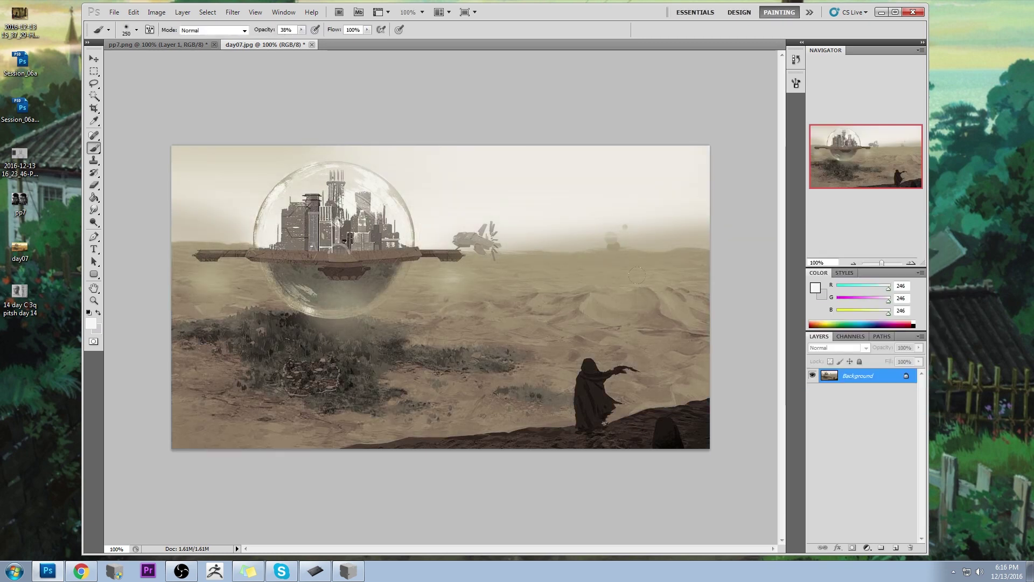
Close day07.jpg without saving and cancel the Save As for pp7.png.
{"action": "left_click", "coordinate": [913, 12]}
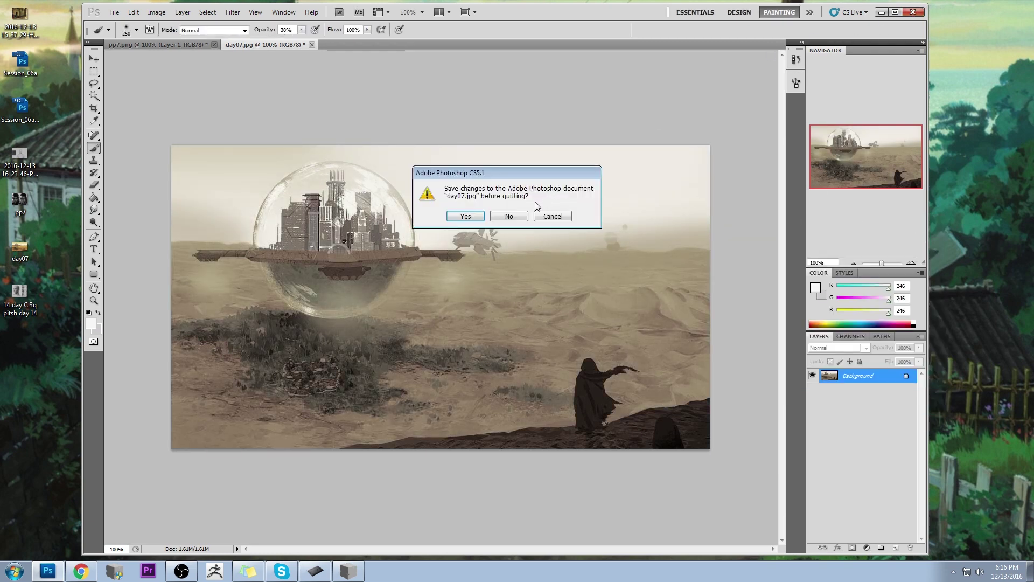
{"action": "left_click", "coordinate": [519, 220]}
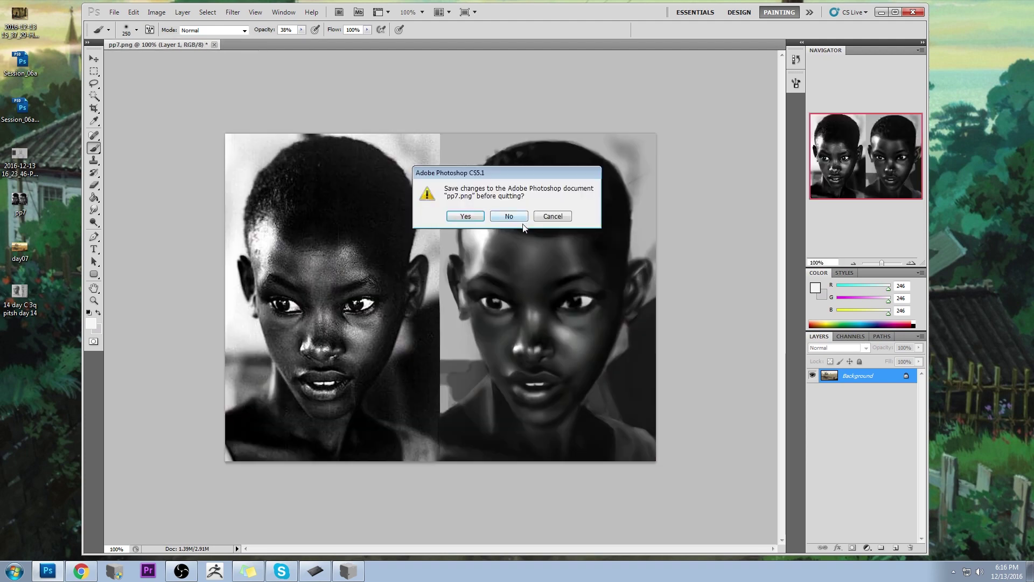
{"action": "left_click", "coordinate": [465, 214]}
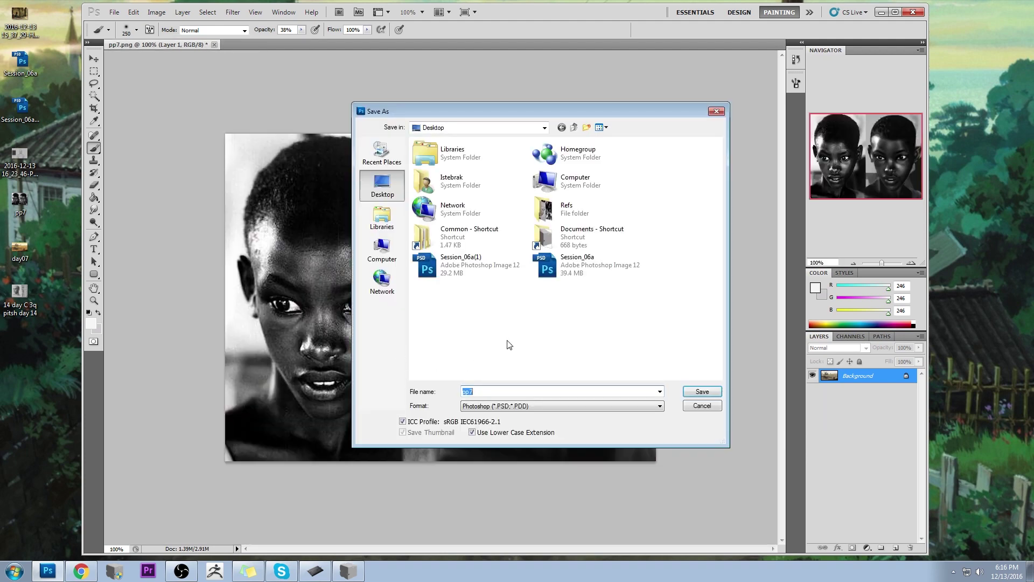
{"action": "left_click", "coordinate": [702, 405]}
Flatten pp7.png to a single Background layer, save it on close, and quit Photoshop.
{"action": "right_click", "coordinate": [862, 384]}
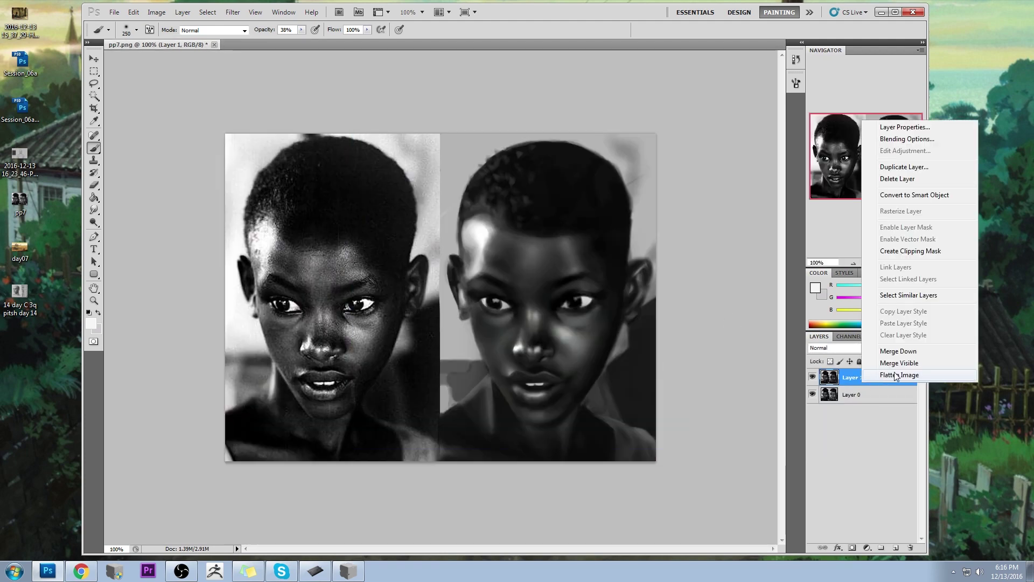
{"action": "left_click", "coordinate": [896, 376]}
{"action": "left_click", "coordinate": [191, 45]}
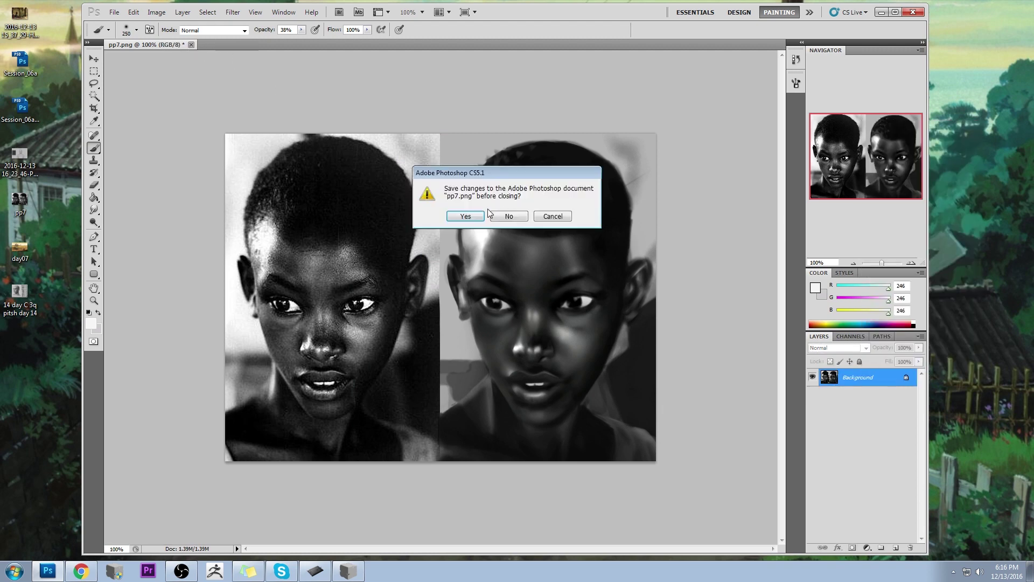
{"action": "left_click", "coordinate": [472, 216]}
{"action": "left_click", "coordinate": [916, 12]}
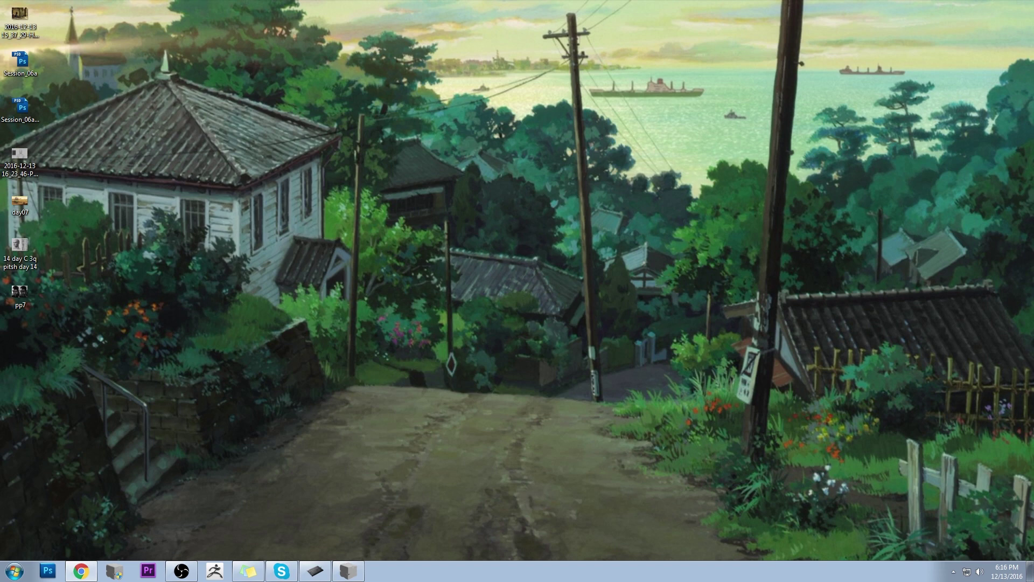
Launch Chrome and go to the istebrak.com portfolio site.
{"action": "left_click", "coordinate": [81, 571]}
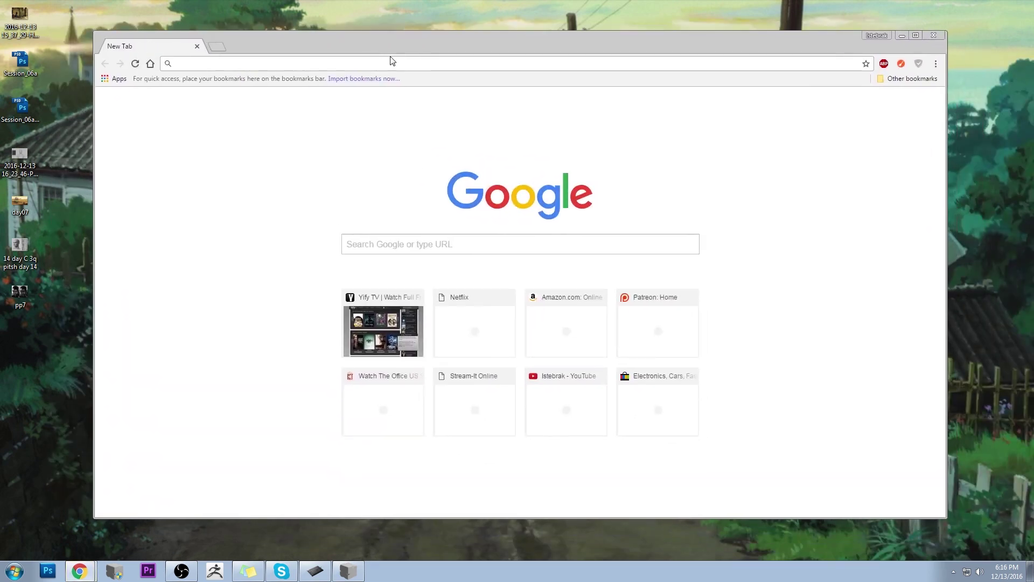
{"action": "type", "text": "wwww.i"}
{"action": "type", "text": ".is"}
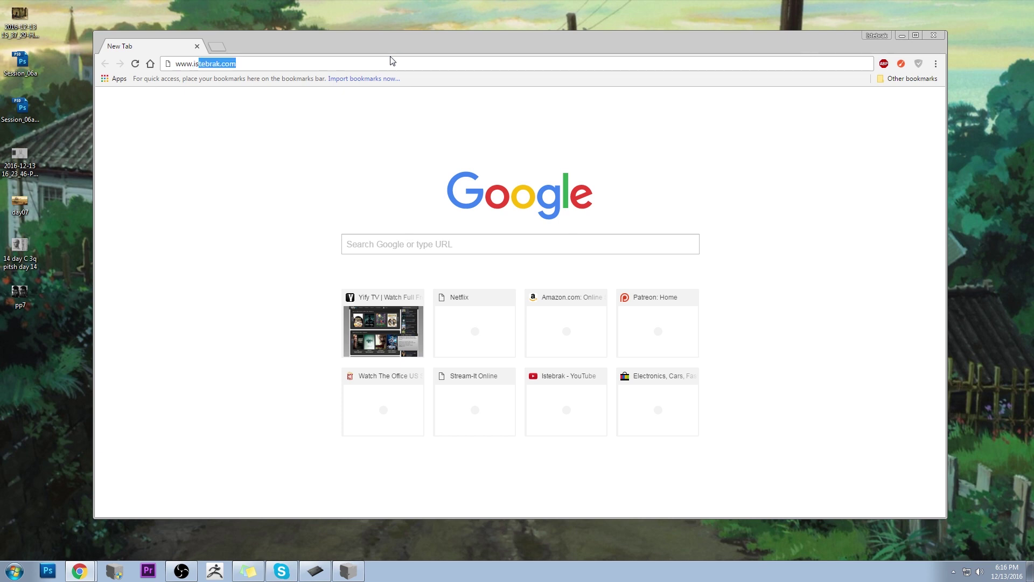
{"action": "key", "text": "Return"}
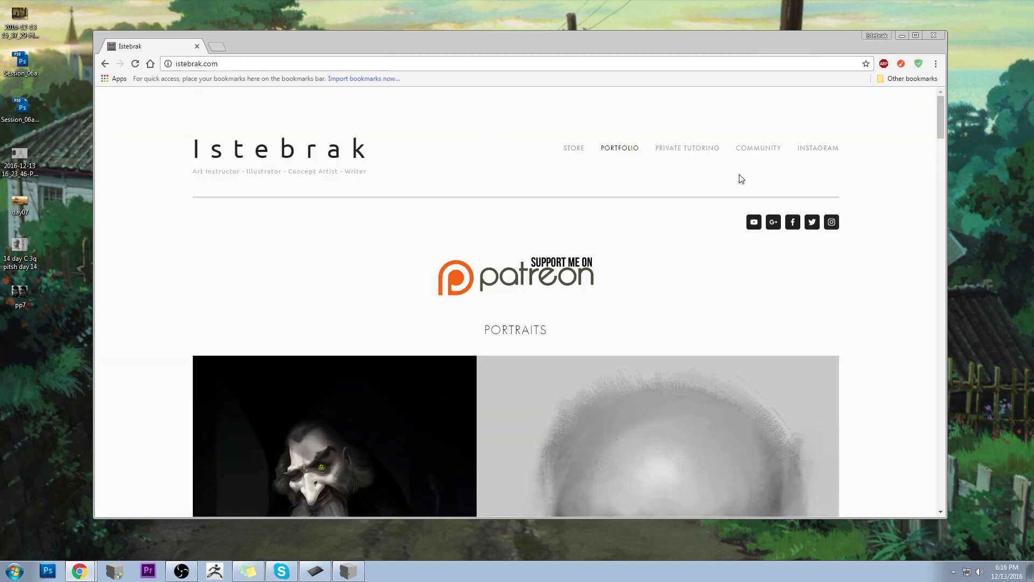
{"action": "right_click", "coordinate": [774, 223]}
Open the Google+ Critique Hour community in a new tab, browse it, then return to the portfolio tab.
{"action": "left_click", "coordinate": [794, 226]}
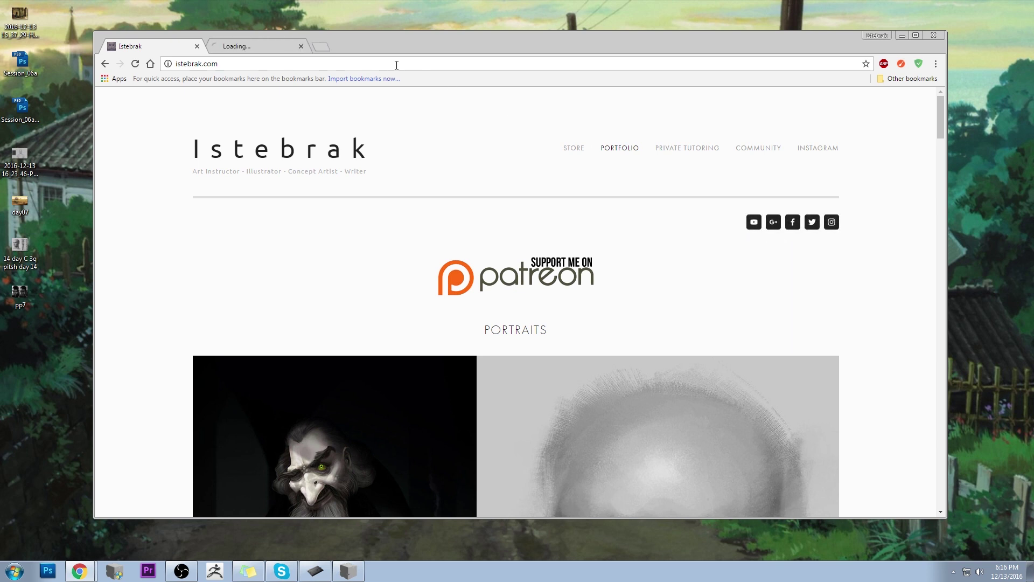
{"action": "left_click", "coordinate": [262, 46]}
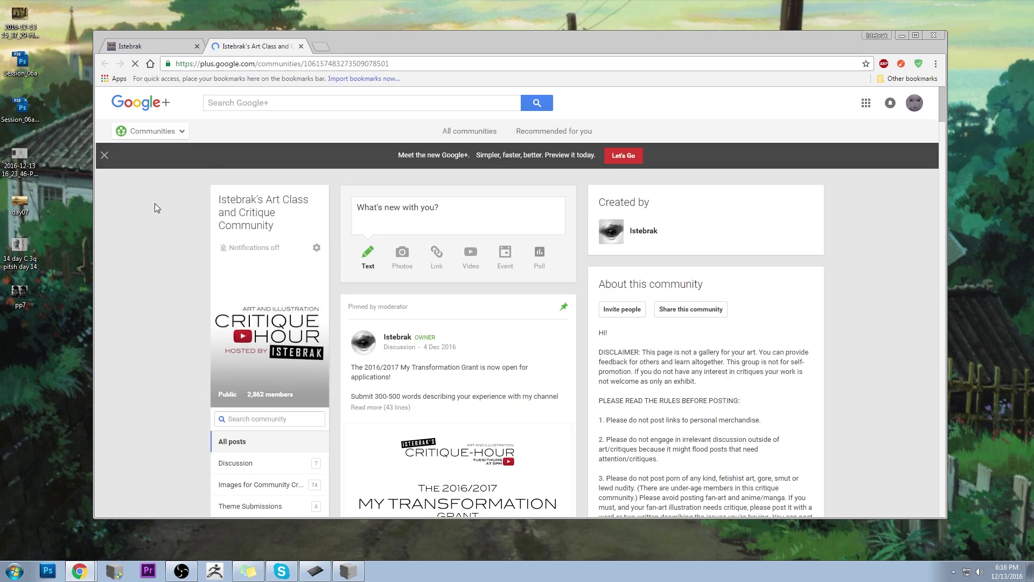
{"action": "scroll", "coordinate": [149, 218], "scroll_direction": "down", "scroll_amount": 3}
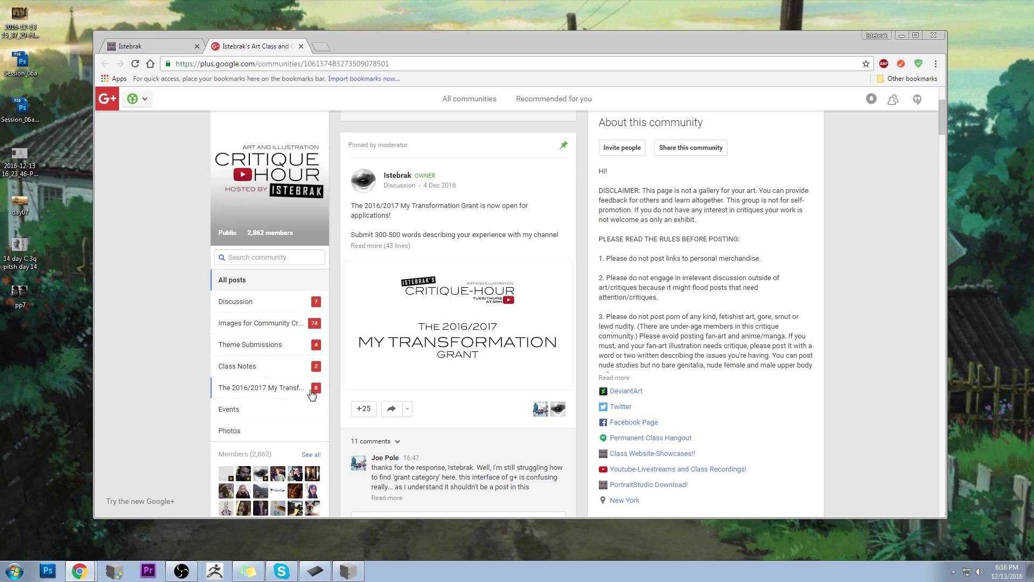
{"action": "left_click", "coordinate": [176, 46]}
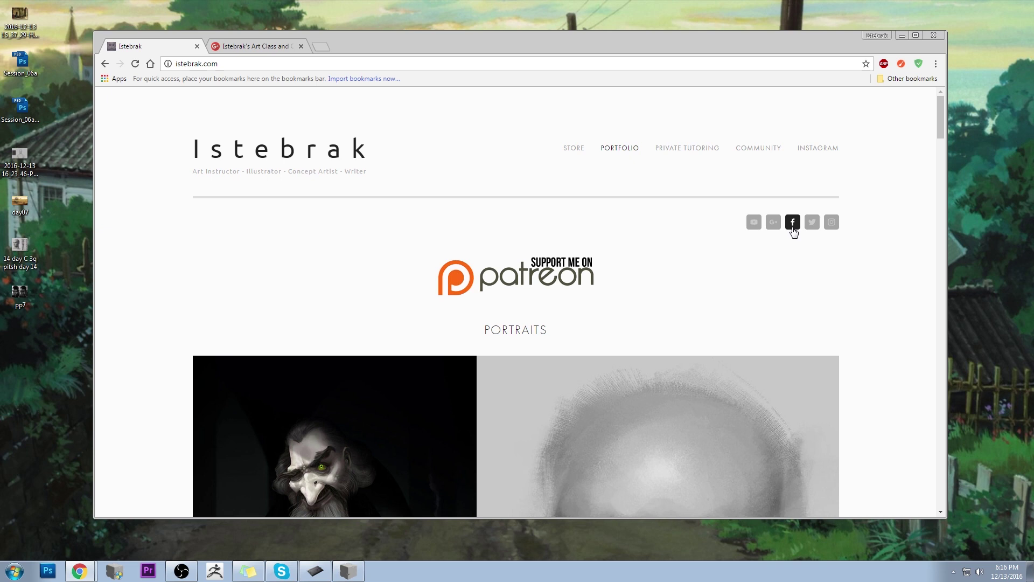
Open the artist's Instagram profile in a new tab, return to the portfolio, and glance at the taskbar clock.
{"action": "left_click", "coordinate": [1002, 97]}
{"action": "left_click", "coordinate": [833, 223]}
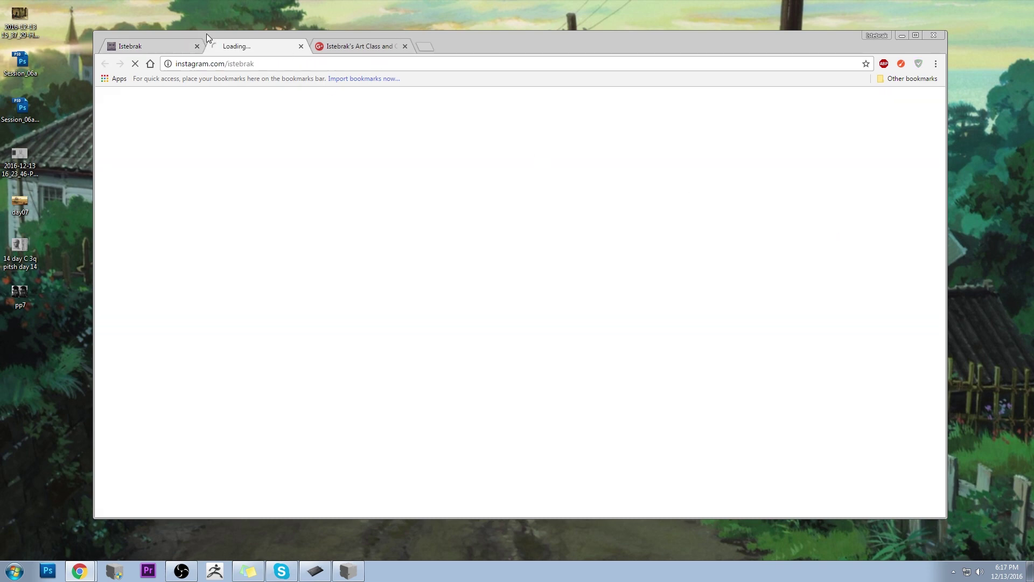
{"action": "left_click", "coordinate": [161, 48]}
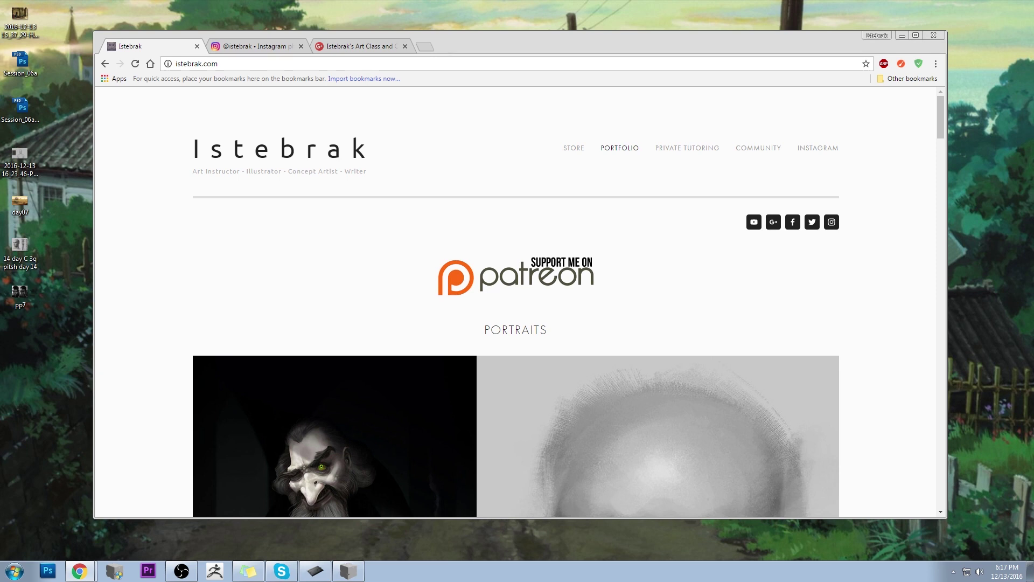
{"action": "left_click", "coordinate": [1006, 571]}
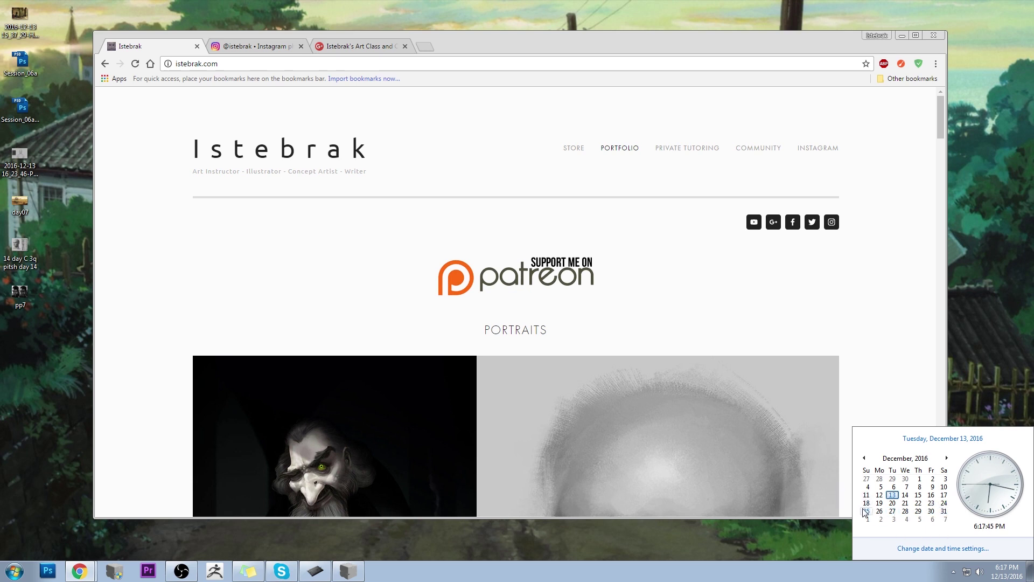
{"action": "left_click", "coordinate": [980, 93]}
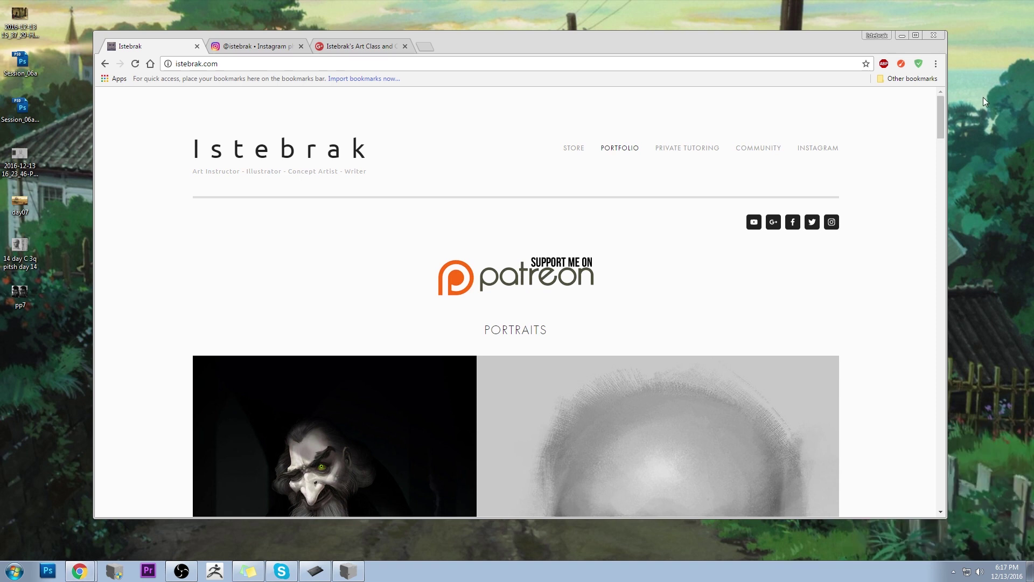